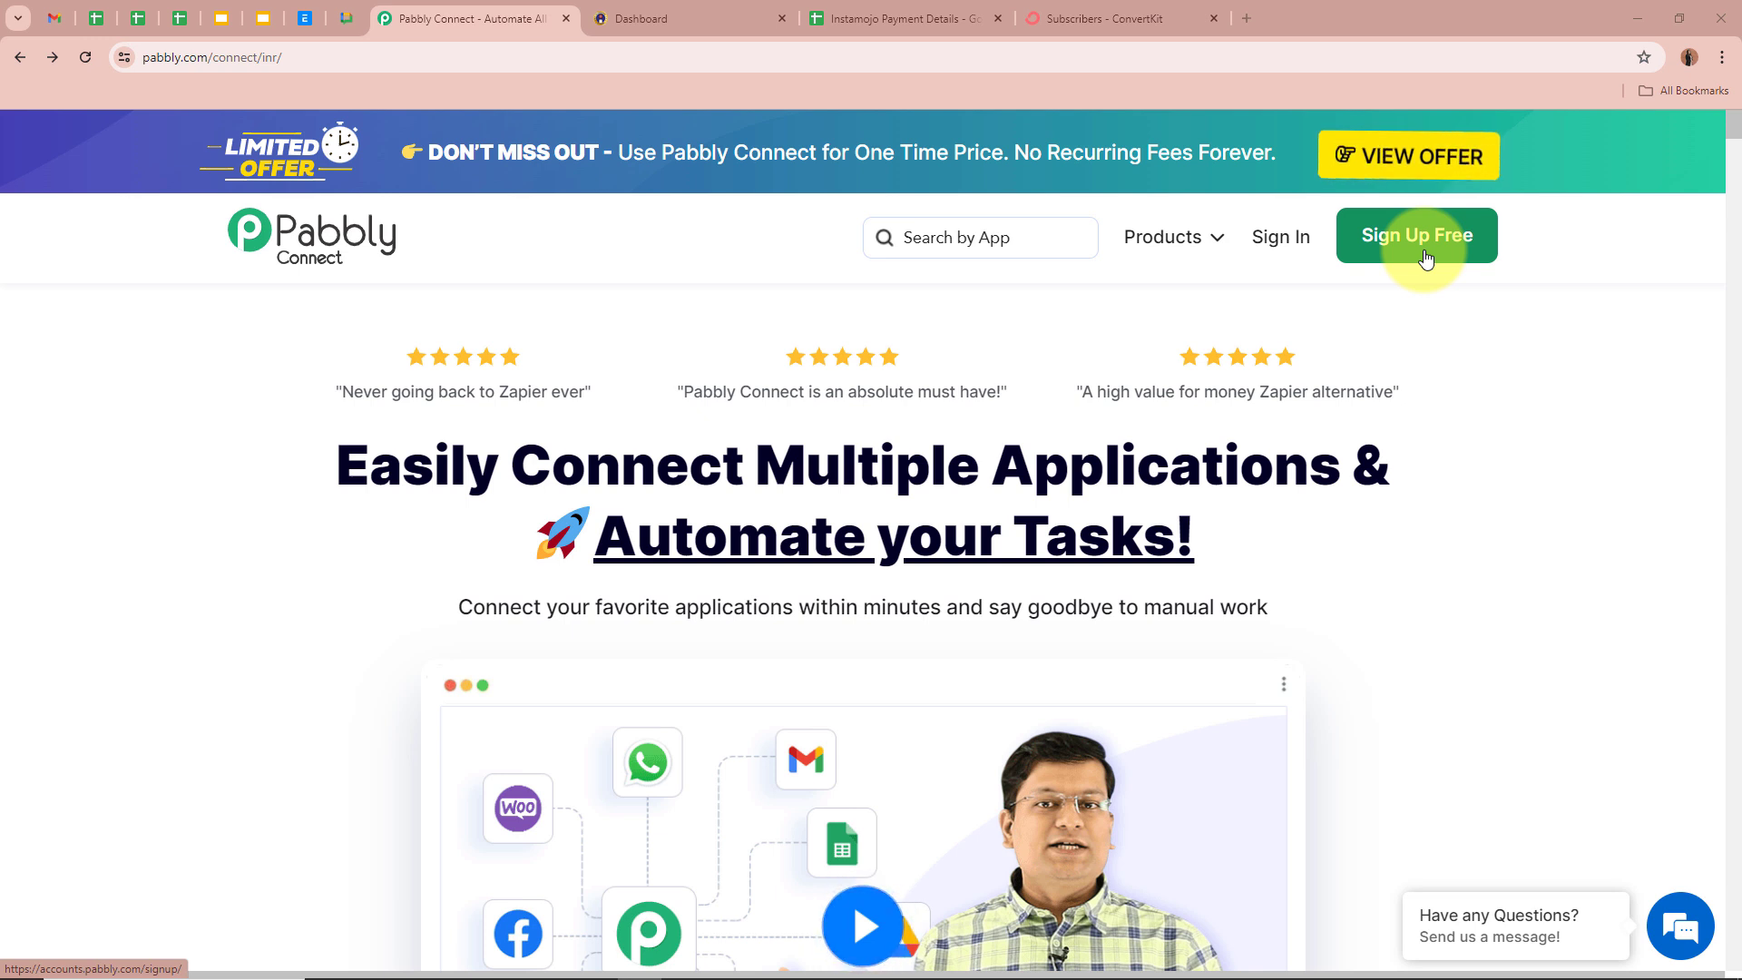
- Sign in and launch Pabbly Connect from All Pabbly Apps in a new tab
left_click(1279, 262)
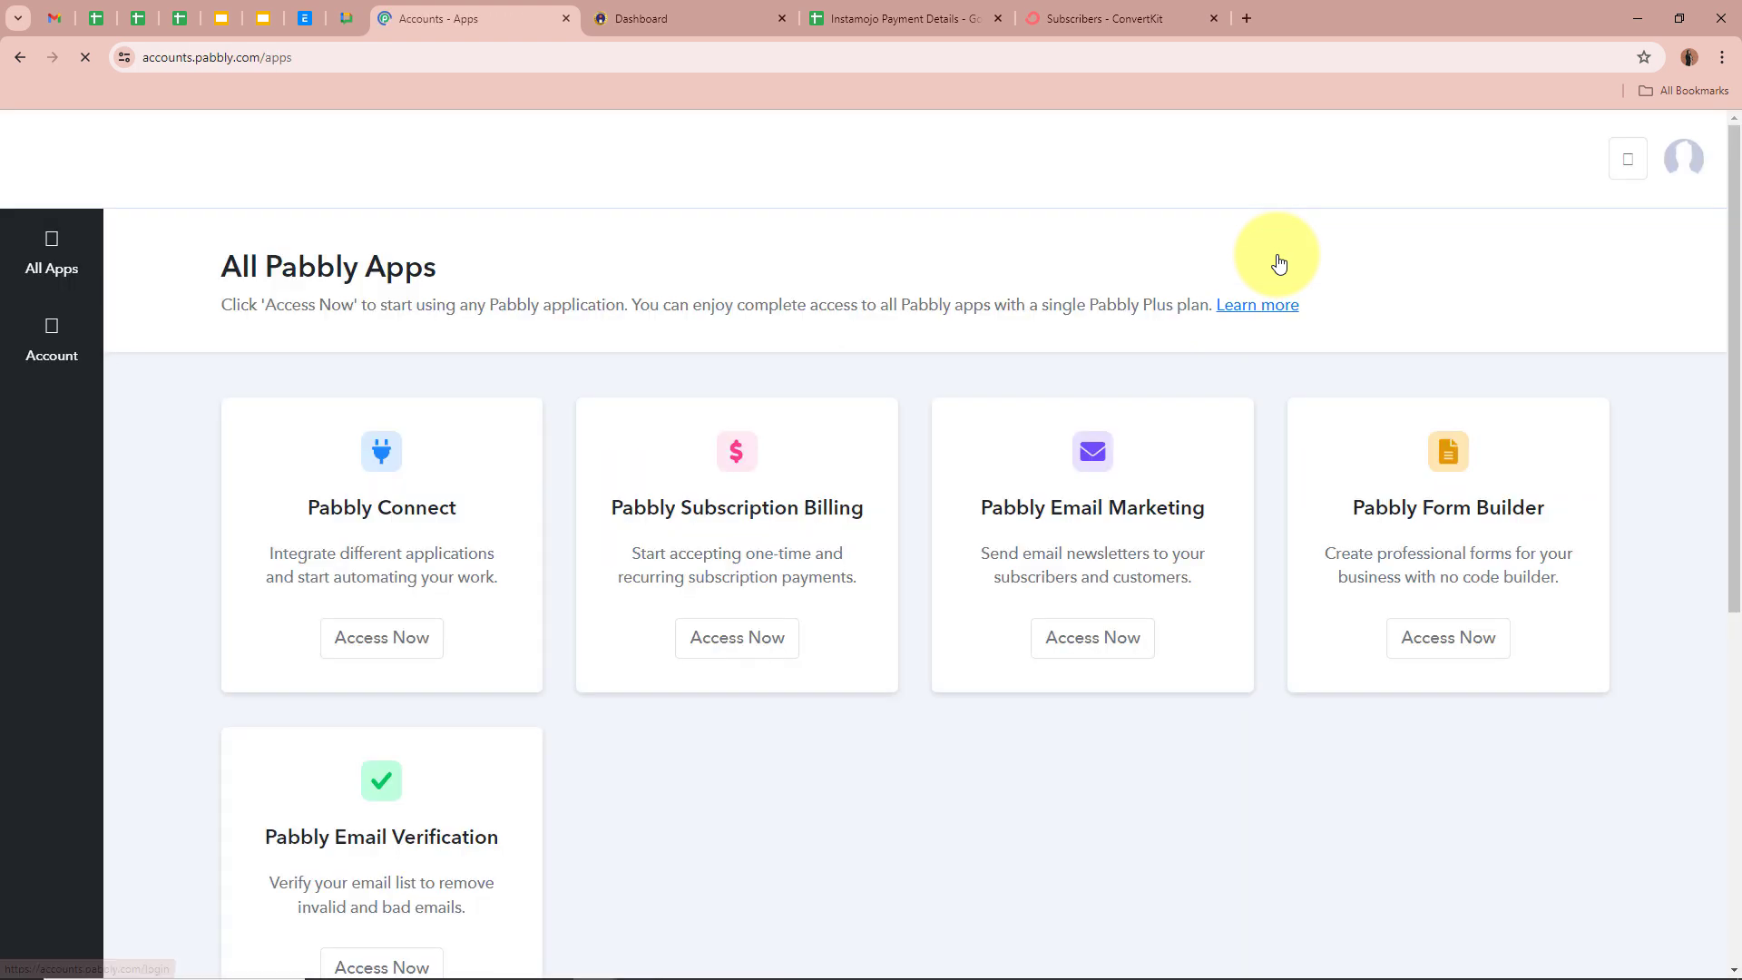
left_click_drag(225, 263, 602, 253)
left_click(685, 253)
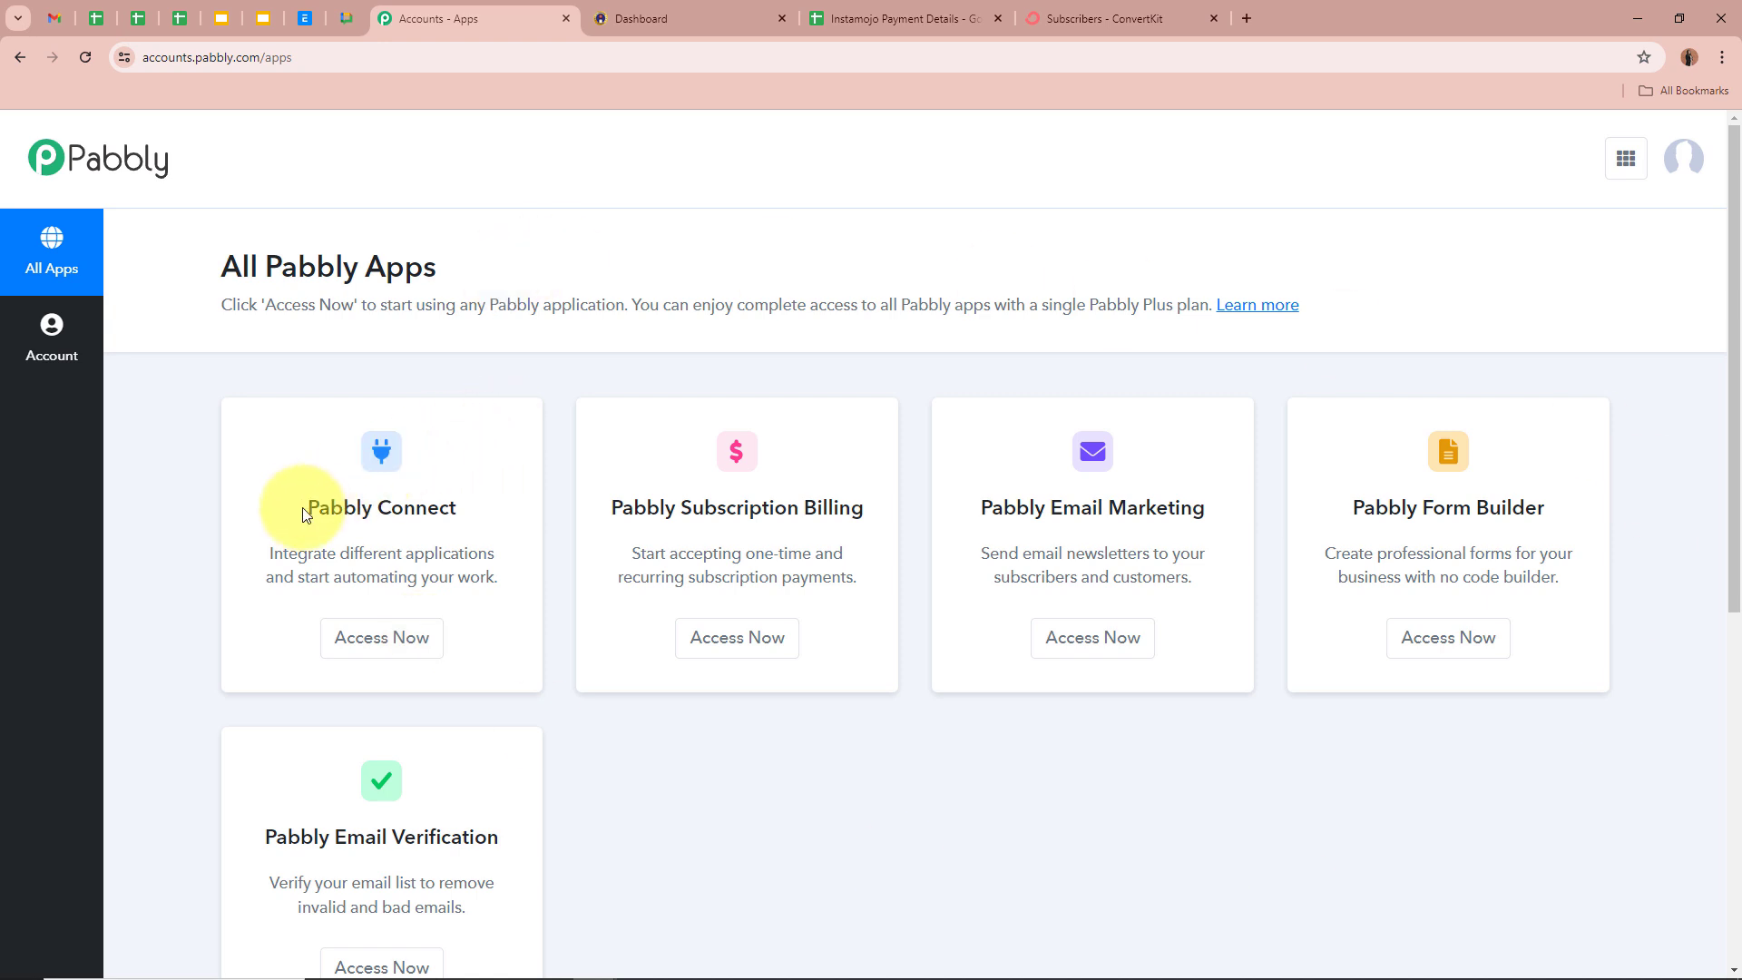
left_click_drag(291, 505, 526, 497)
left_click(523, 478)
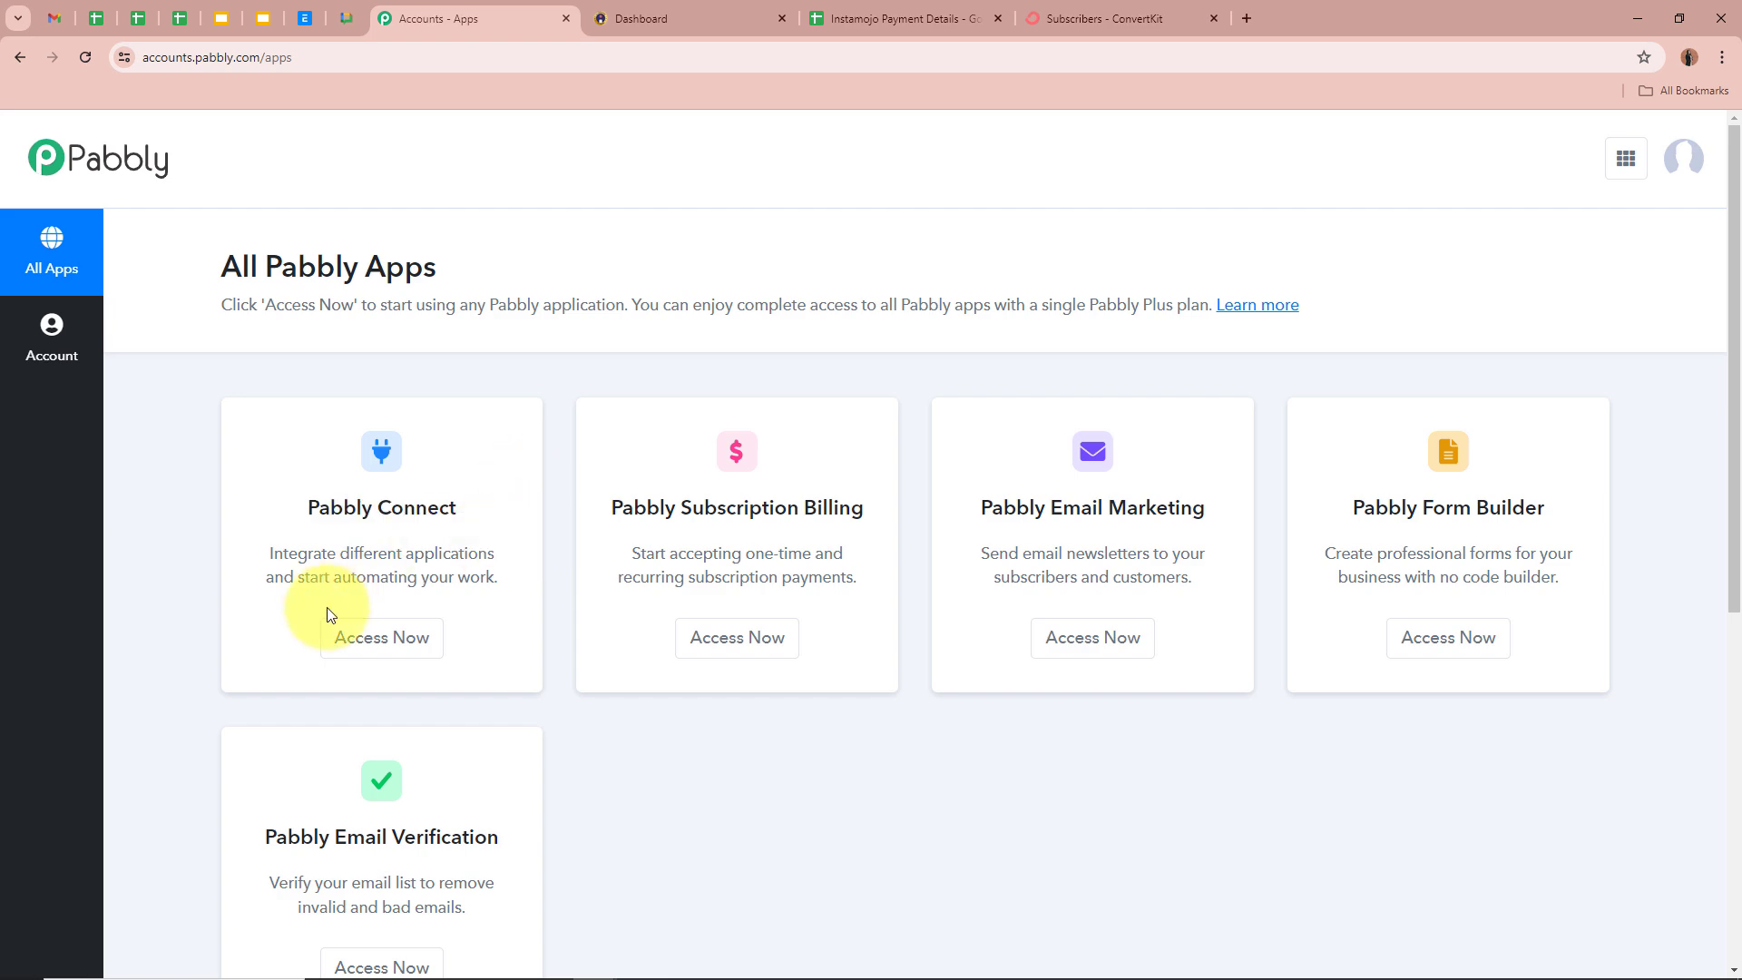
left_click(354, 636)
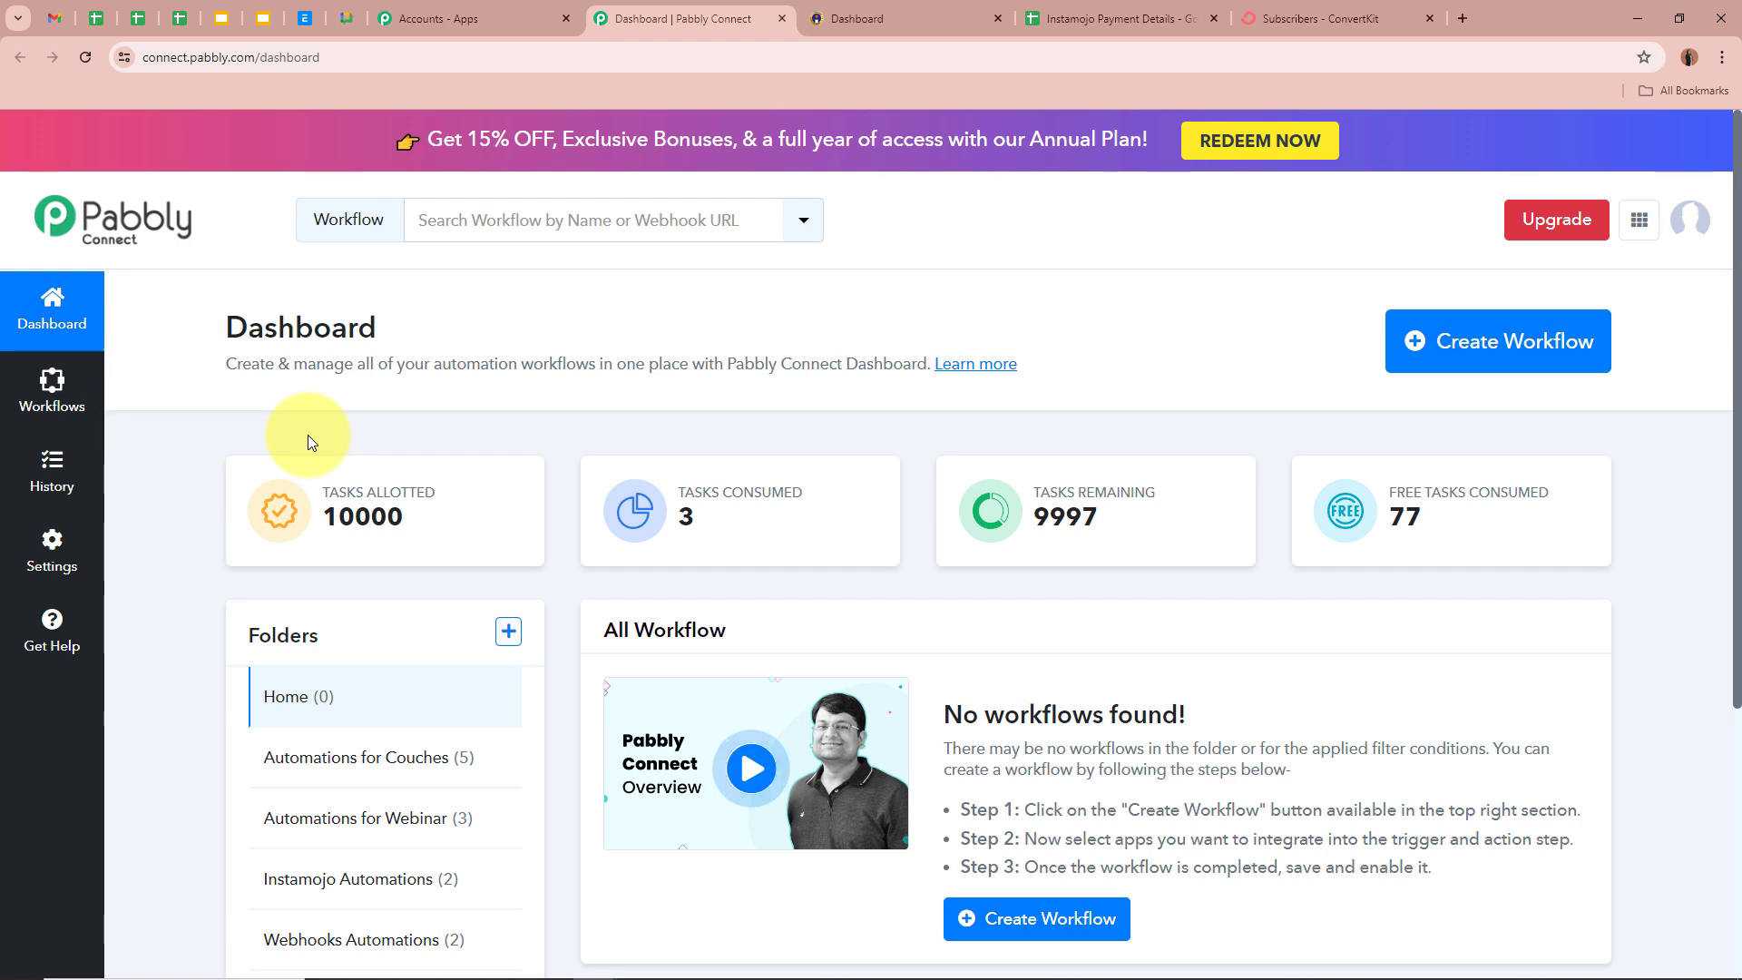
- Start a new workflow and paste its name about ConvertKit subscribers on Instamojo payments
left_click(1530, 352)
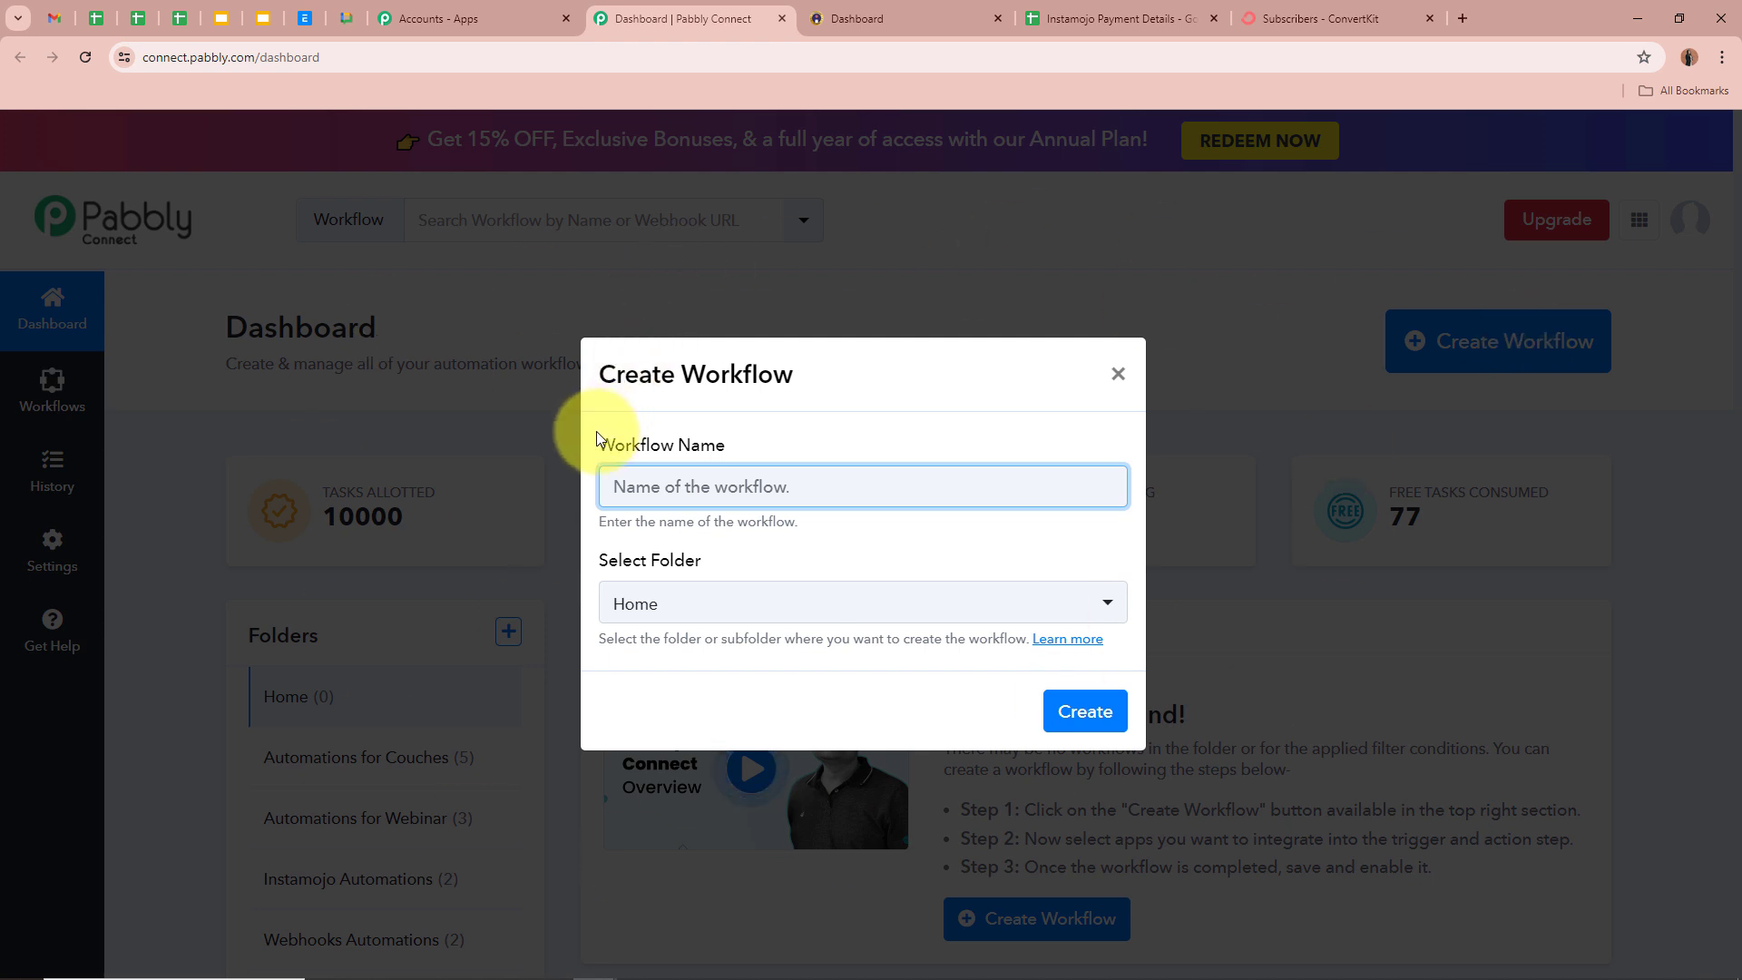
left_click_drag(595, 432, 736, 439)
left_click(764, 443)
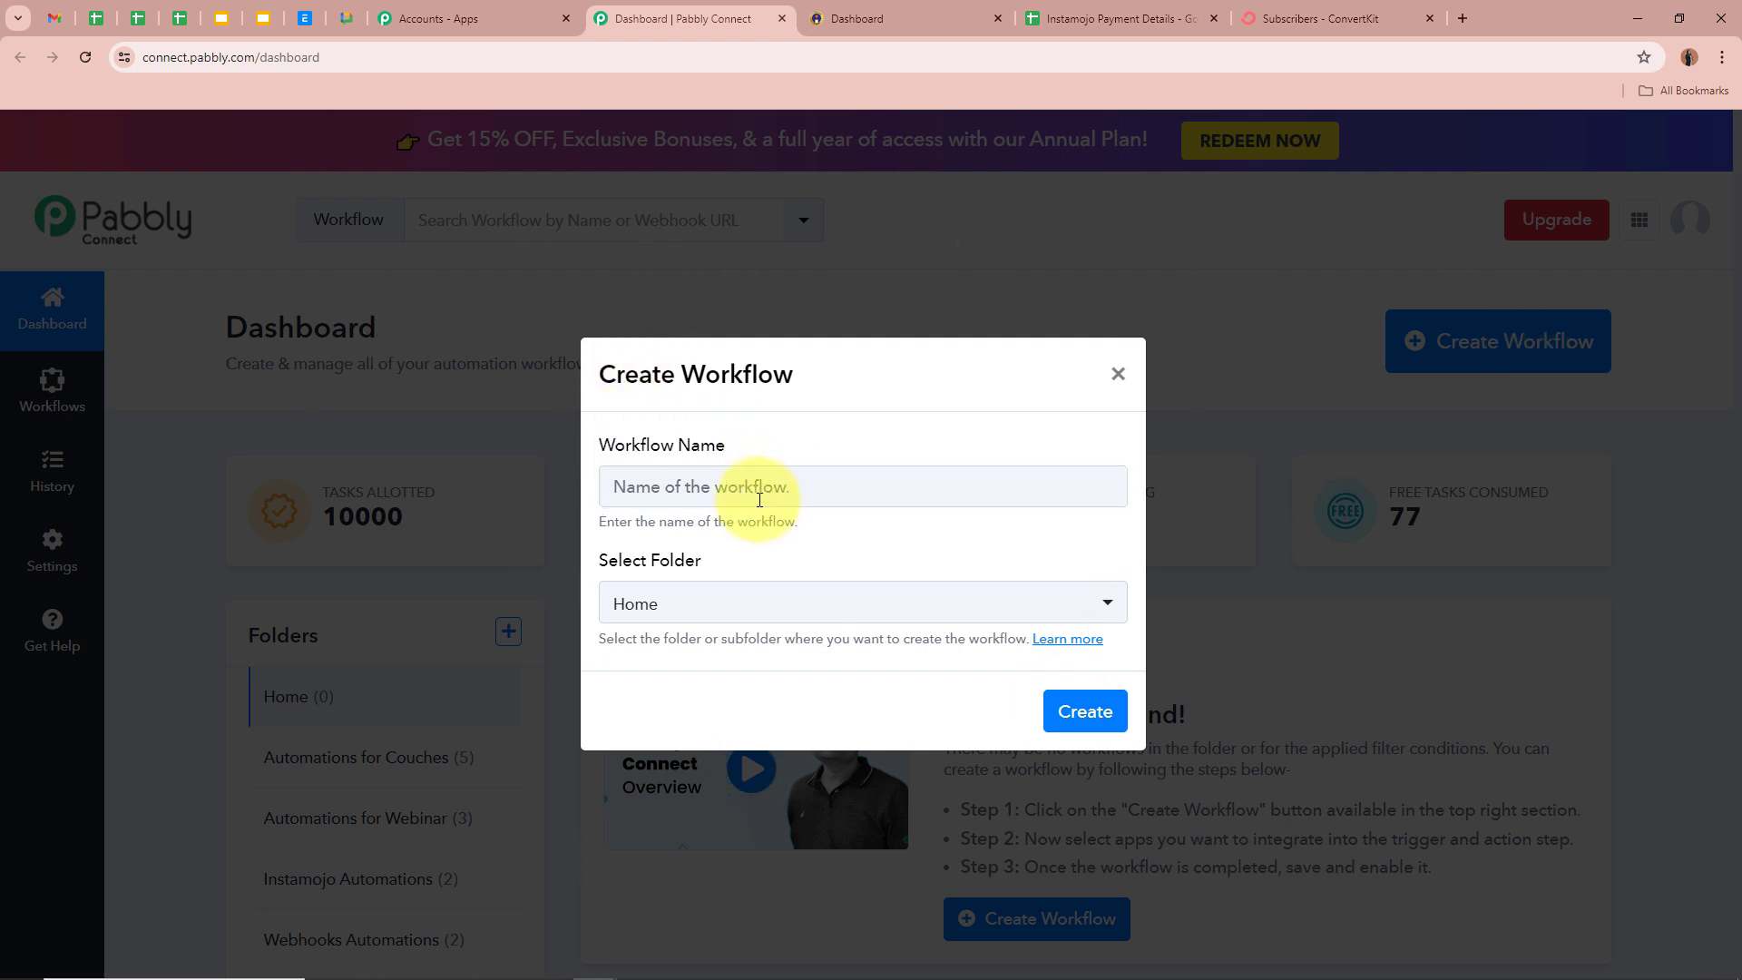
left_click(761, 490)
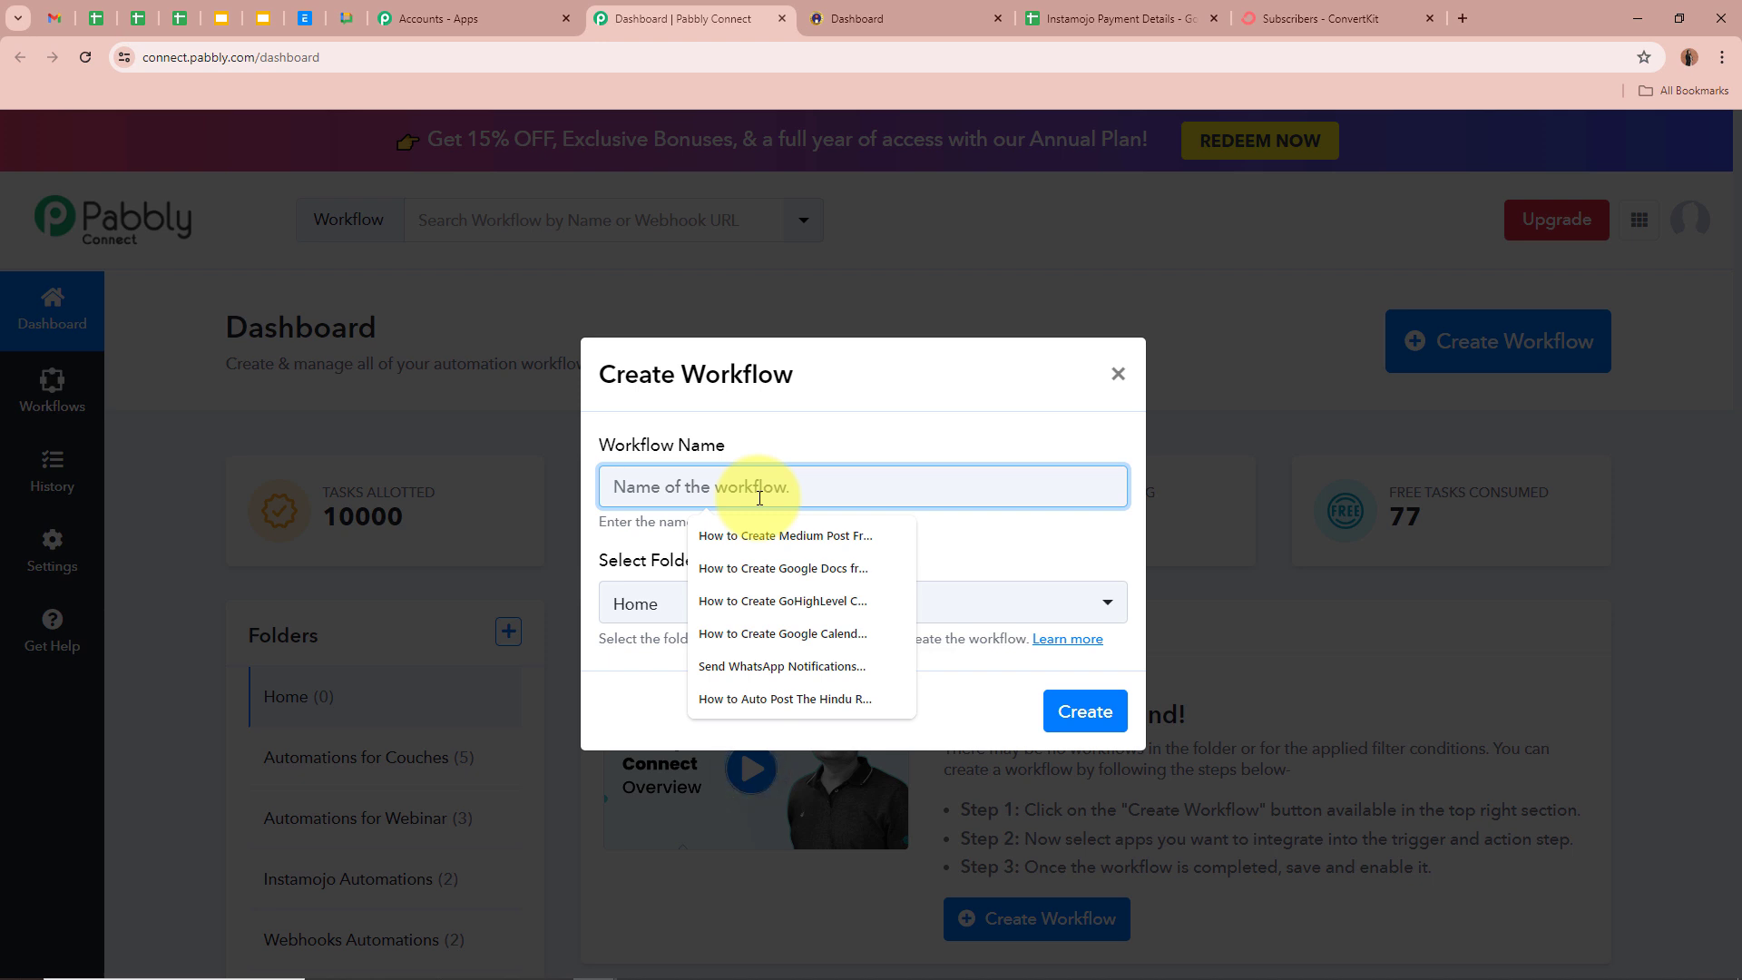
key("ctrl+v")
left_click_drag(581, 487, 1140, 494)
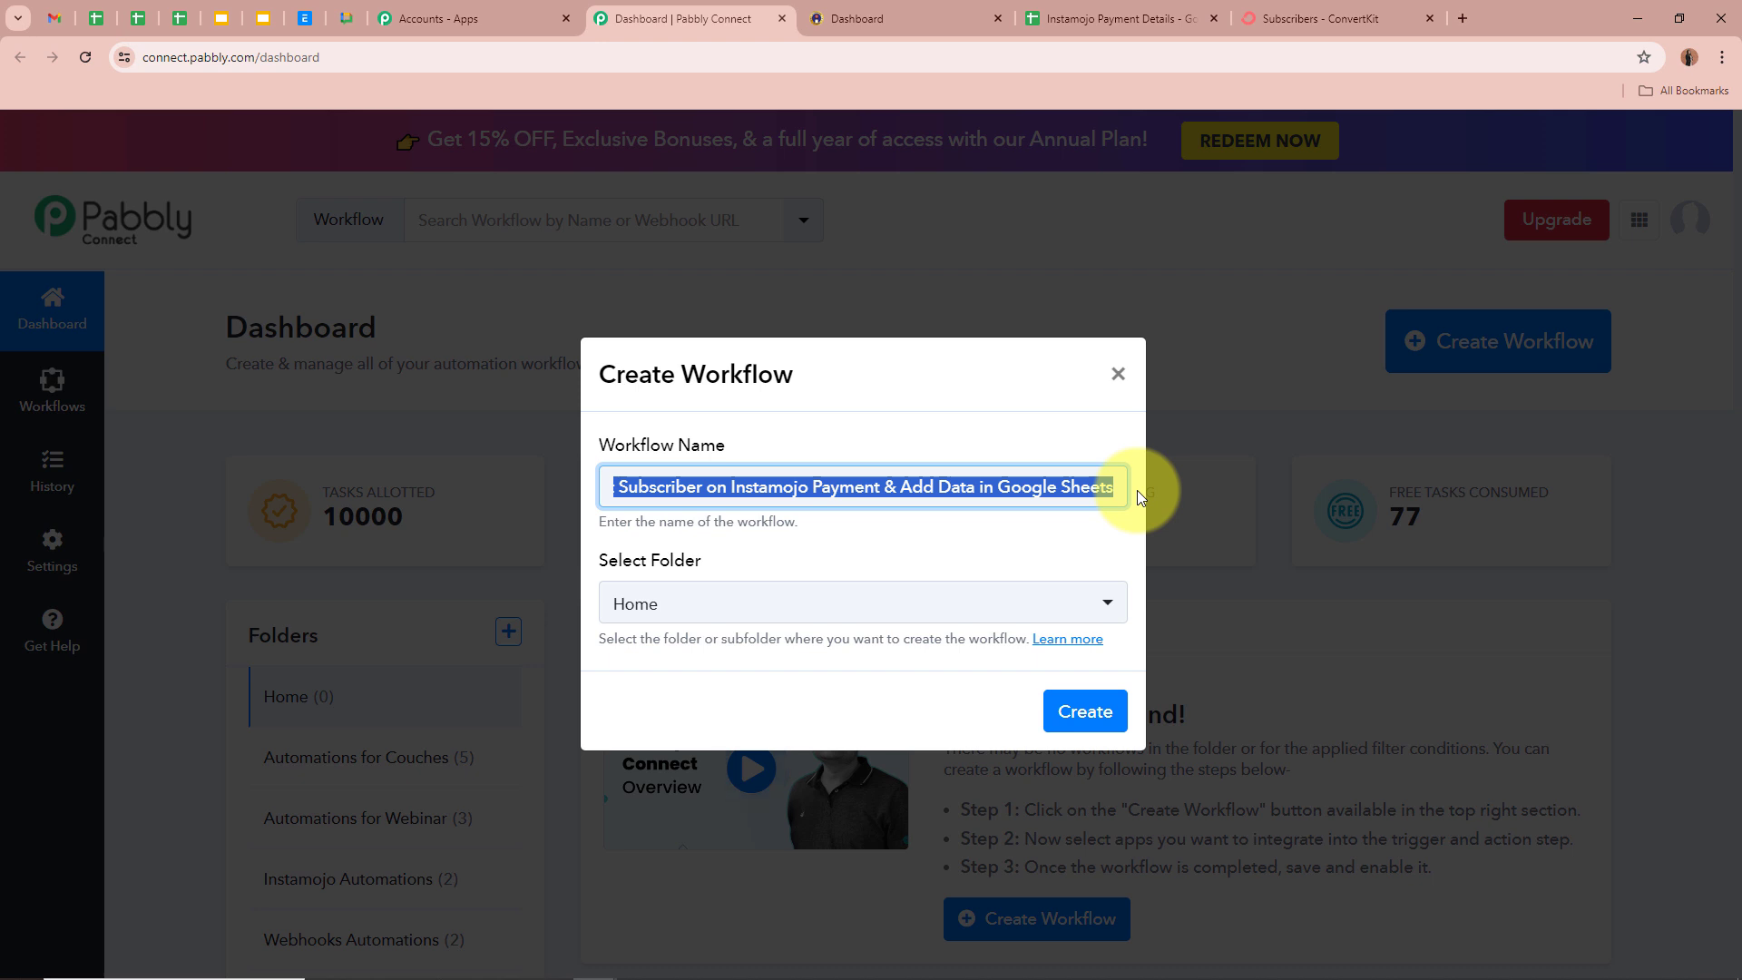
left_click(1059, 545)
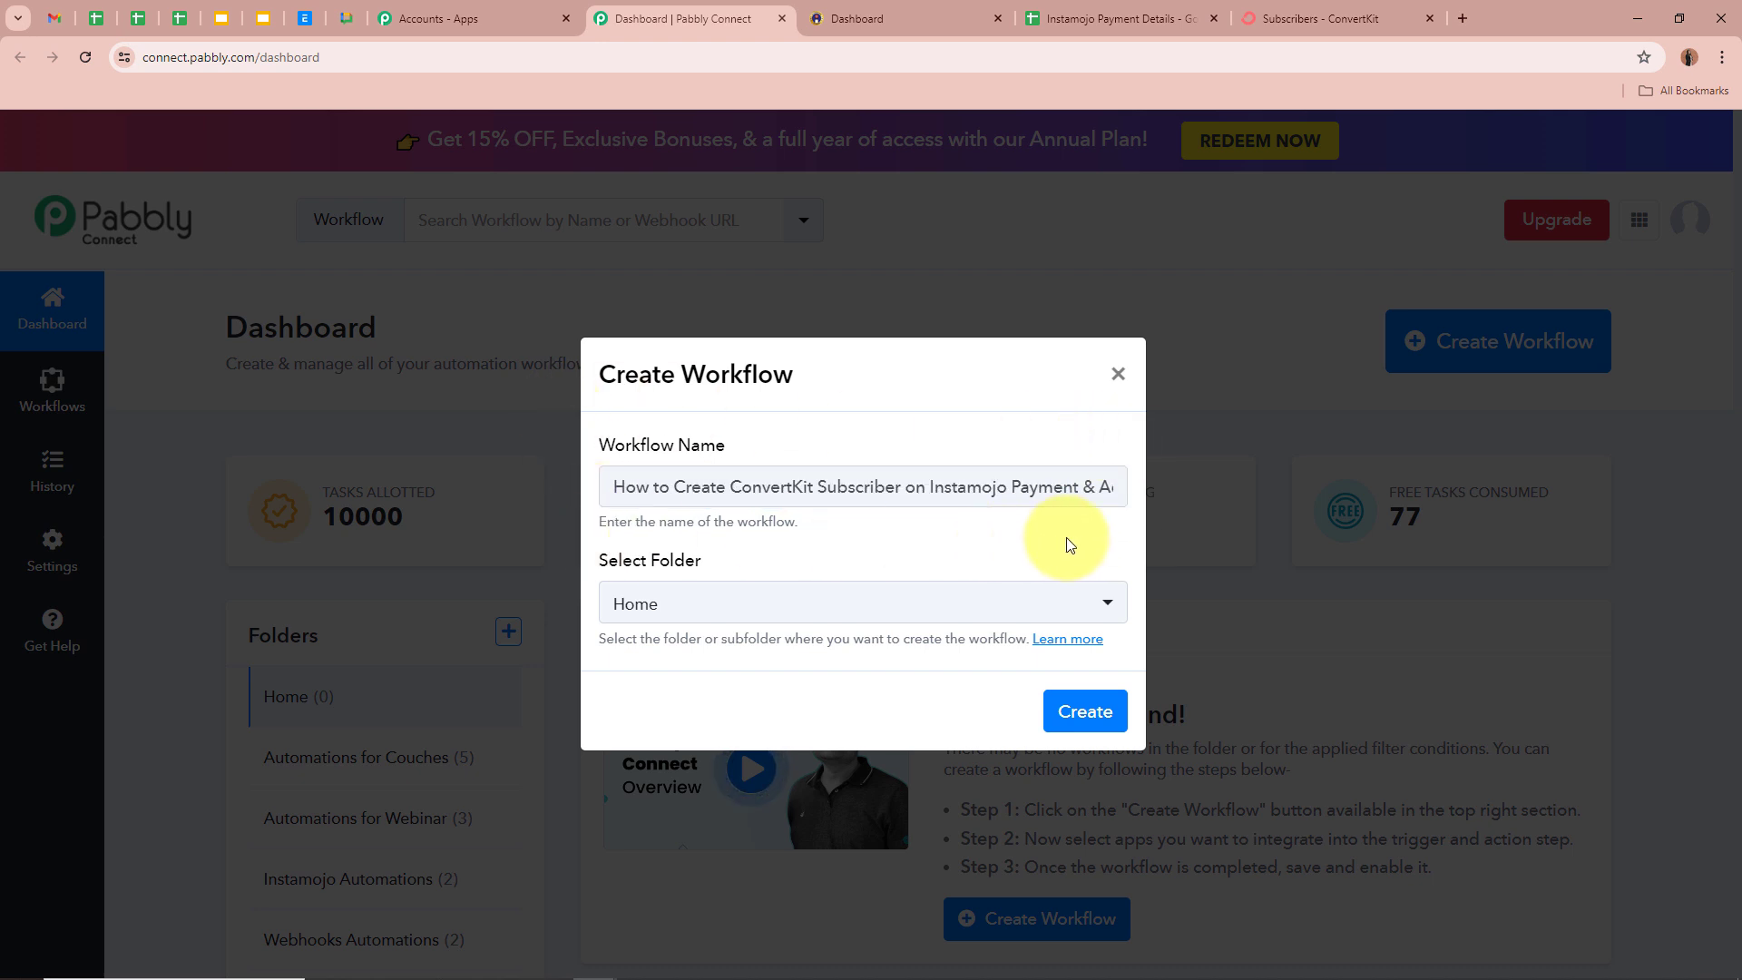
left_click_drag(594, 560, 752, 557)
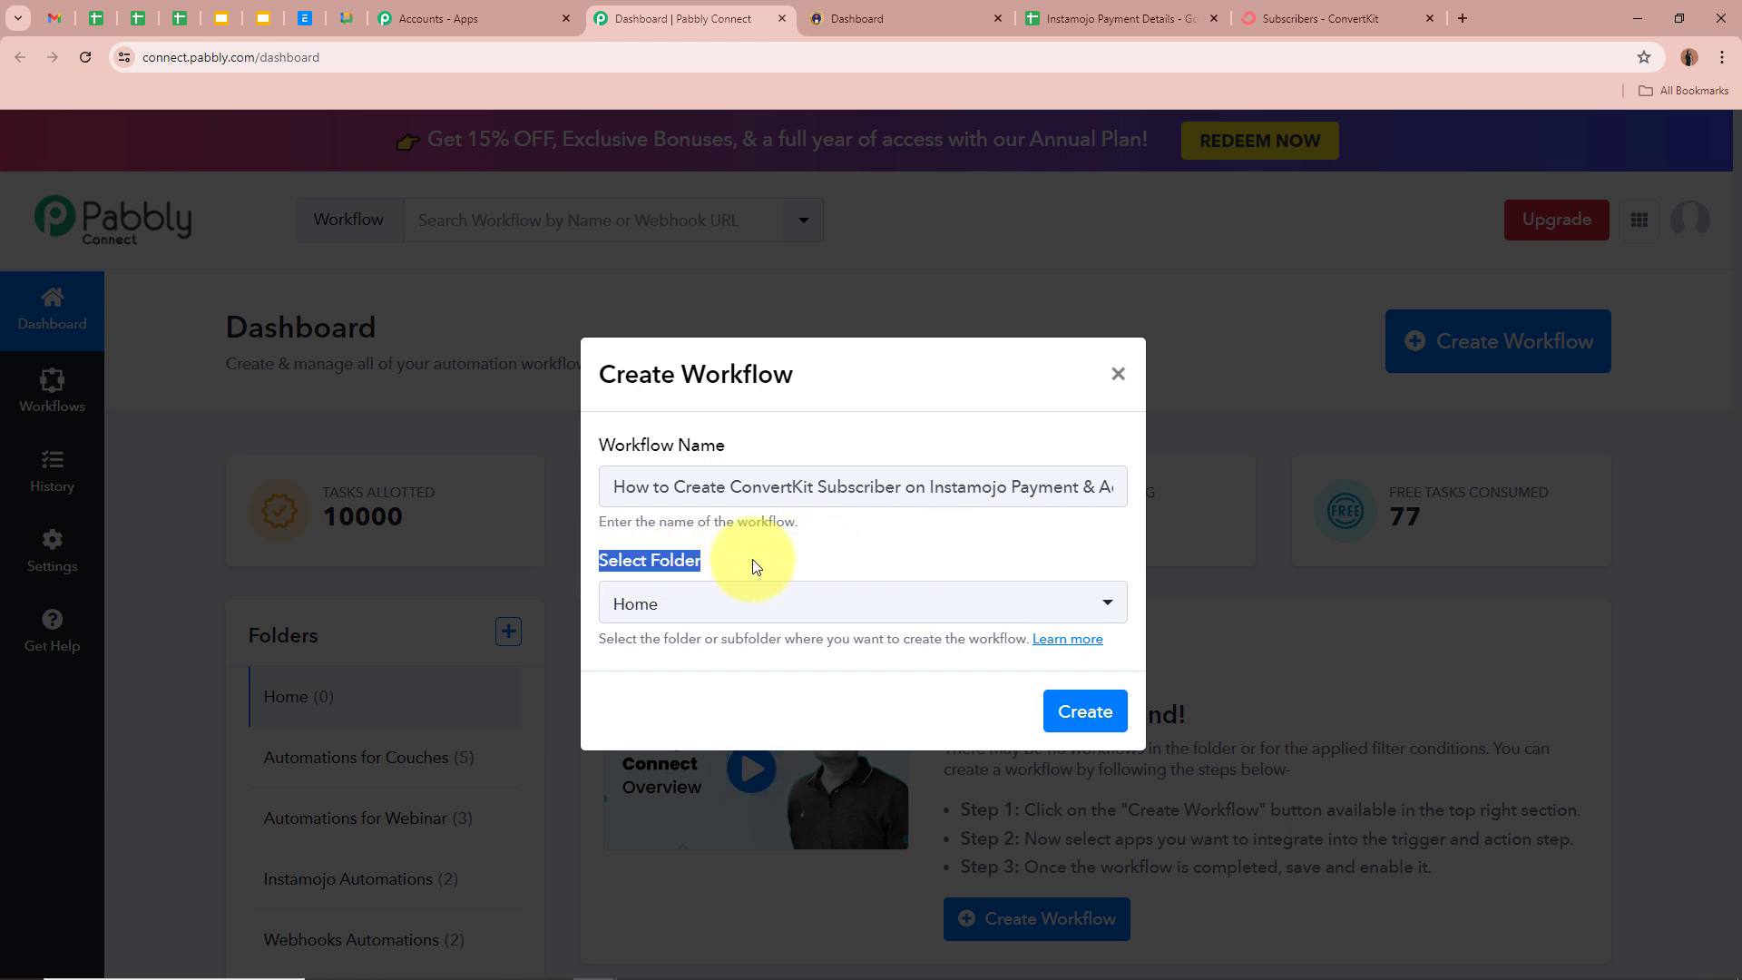
left_click(817, 555)
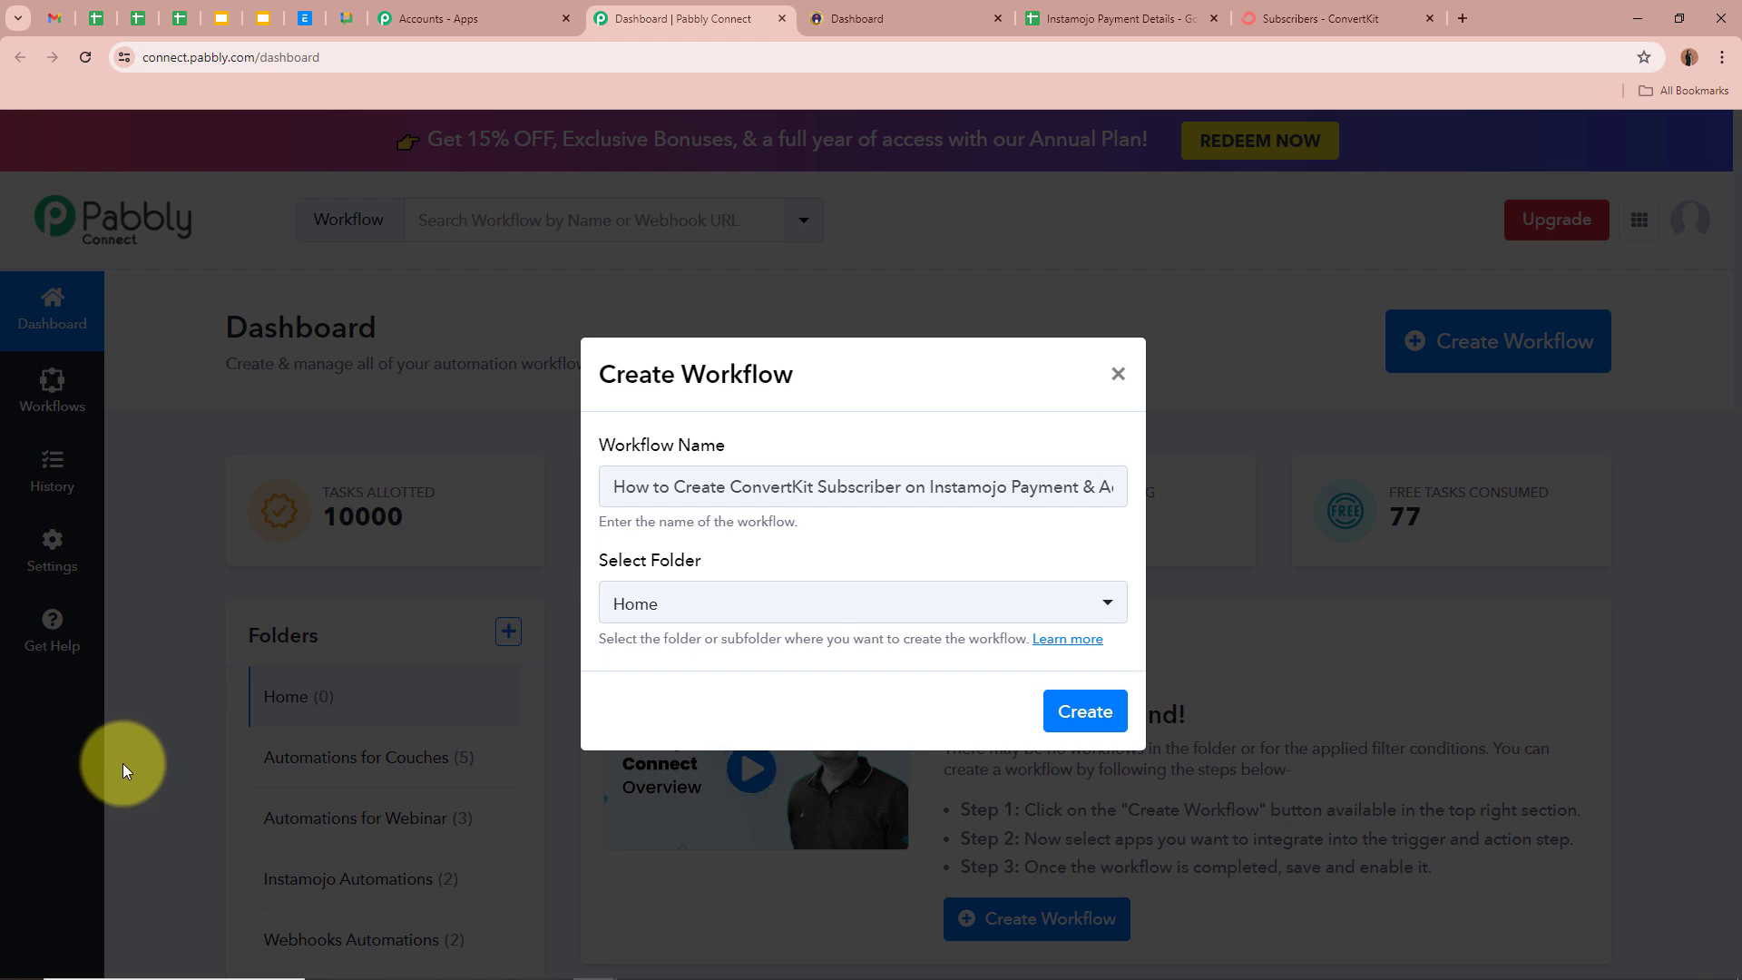
left_click_drag(605, 487, 1392, 498)
left_click(995, 544)
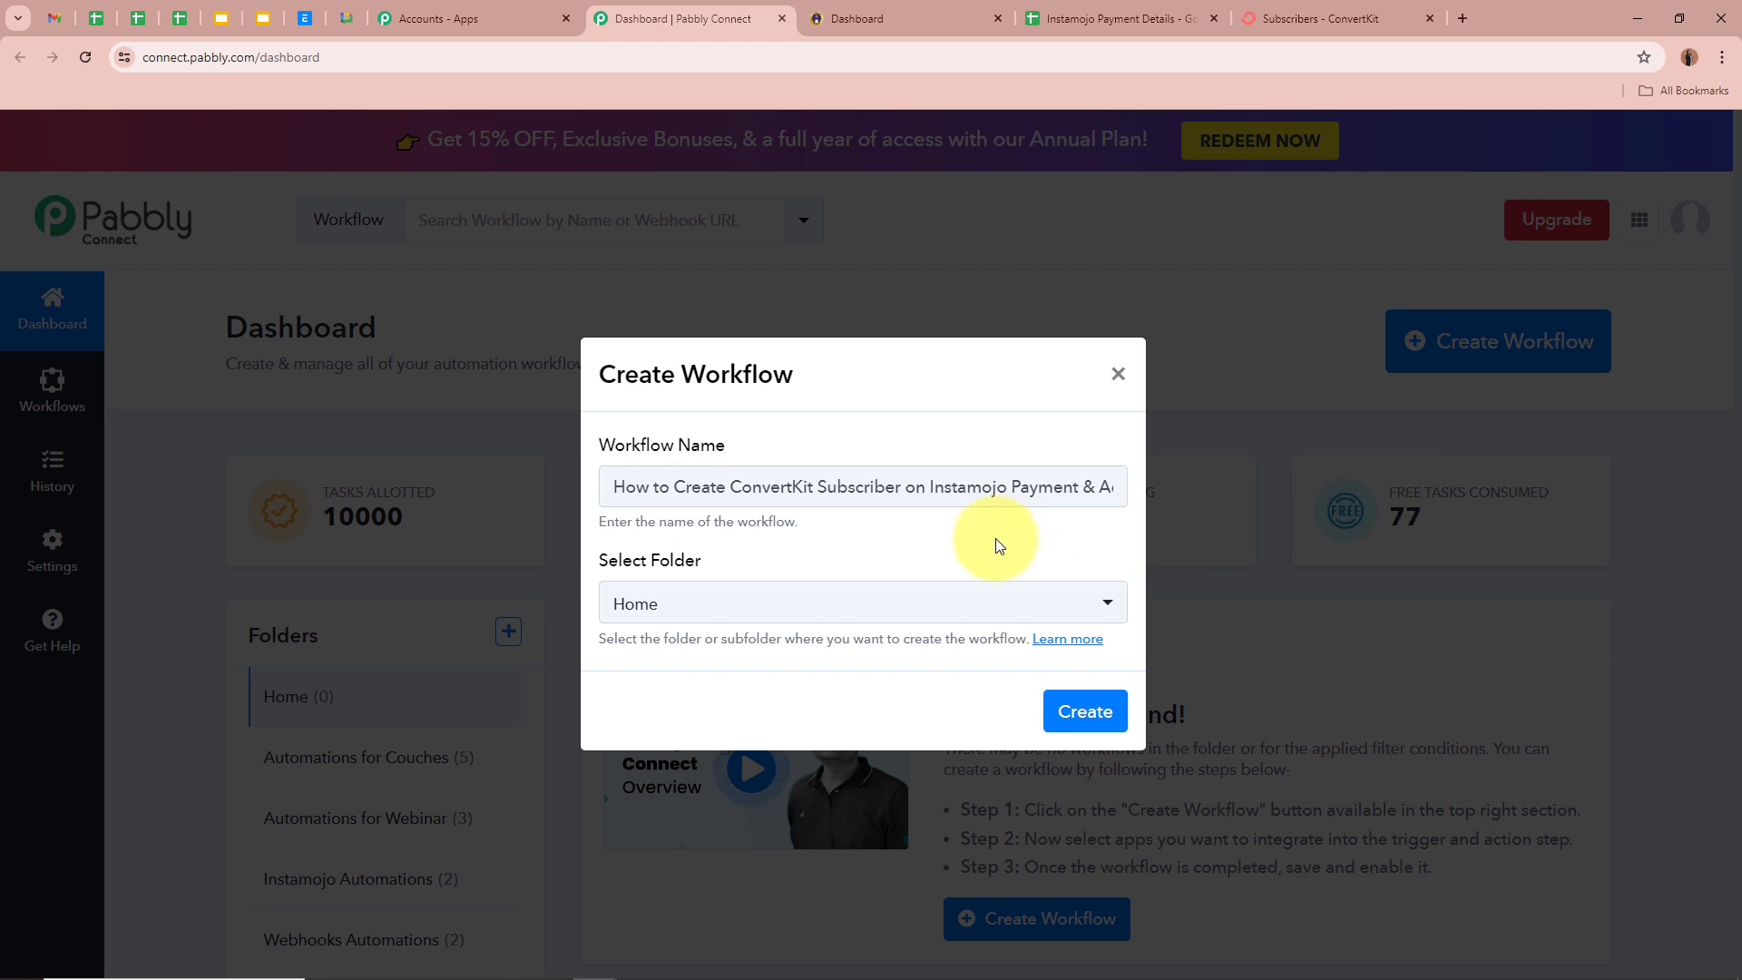
- Place the workflow in the Instamojo Automations folder and create it
left_click(1086, 607)
left_click(781, 835)
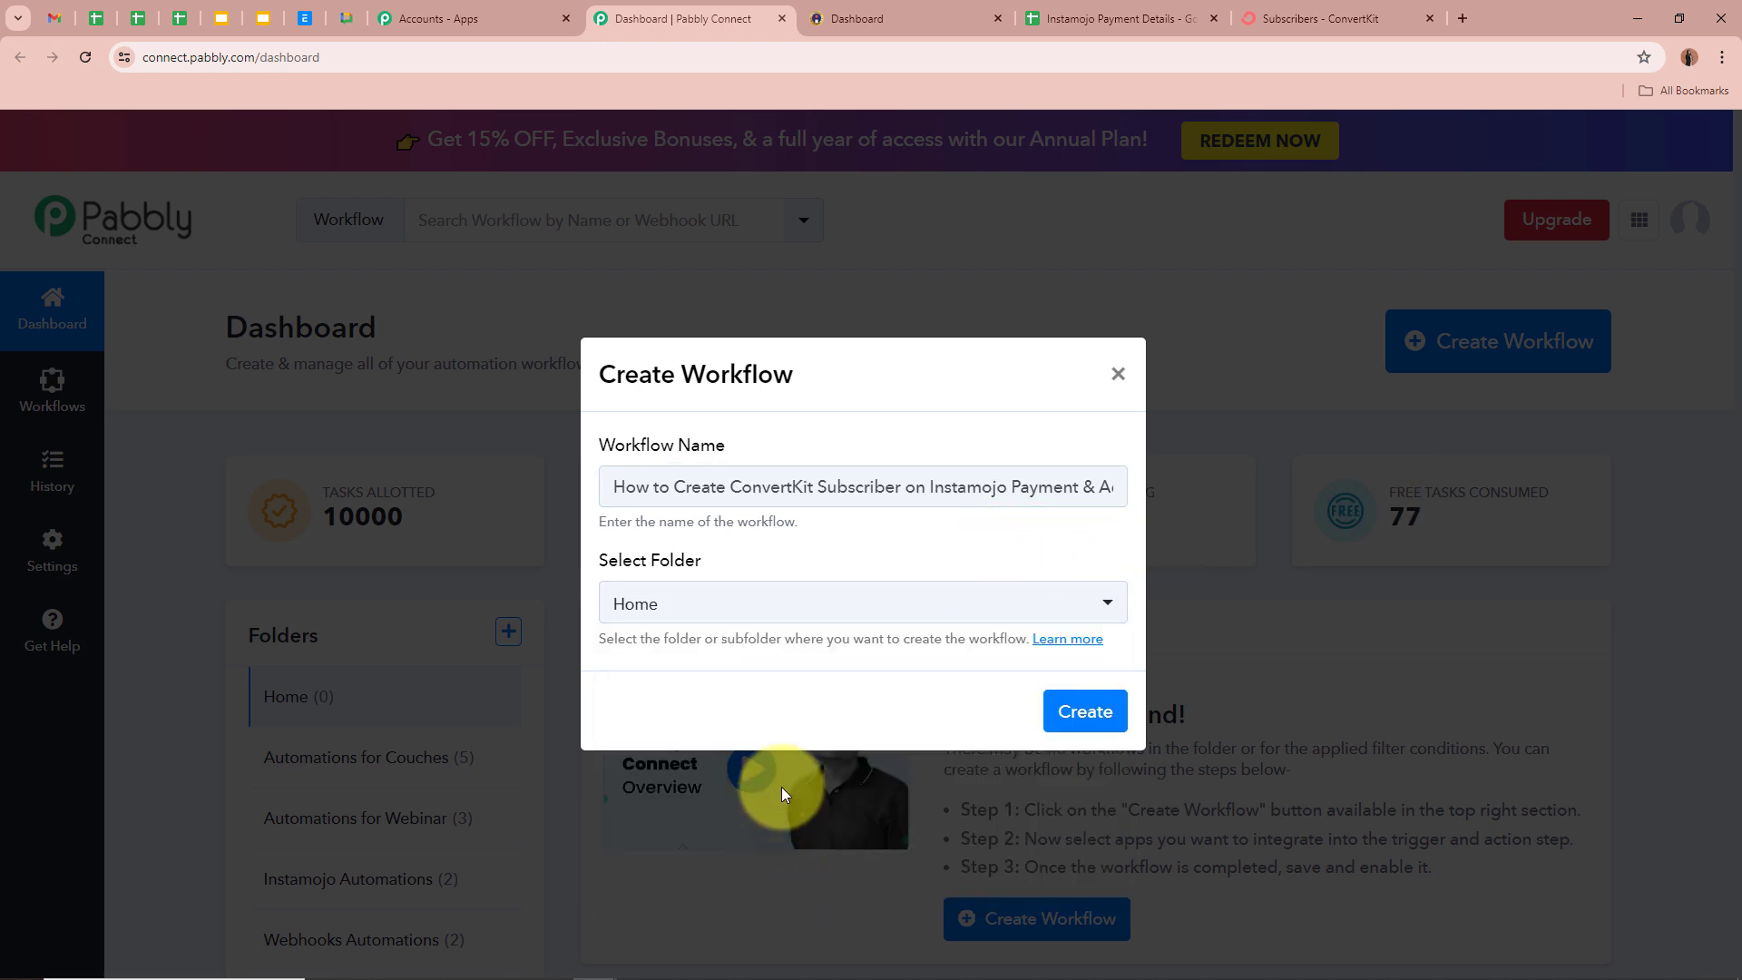
left_click(772, 612)
scroll(797, 843, "down", 1)
scroll(799, 849, "up", 1)
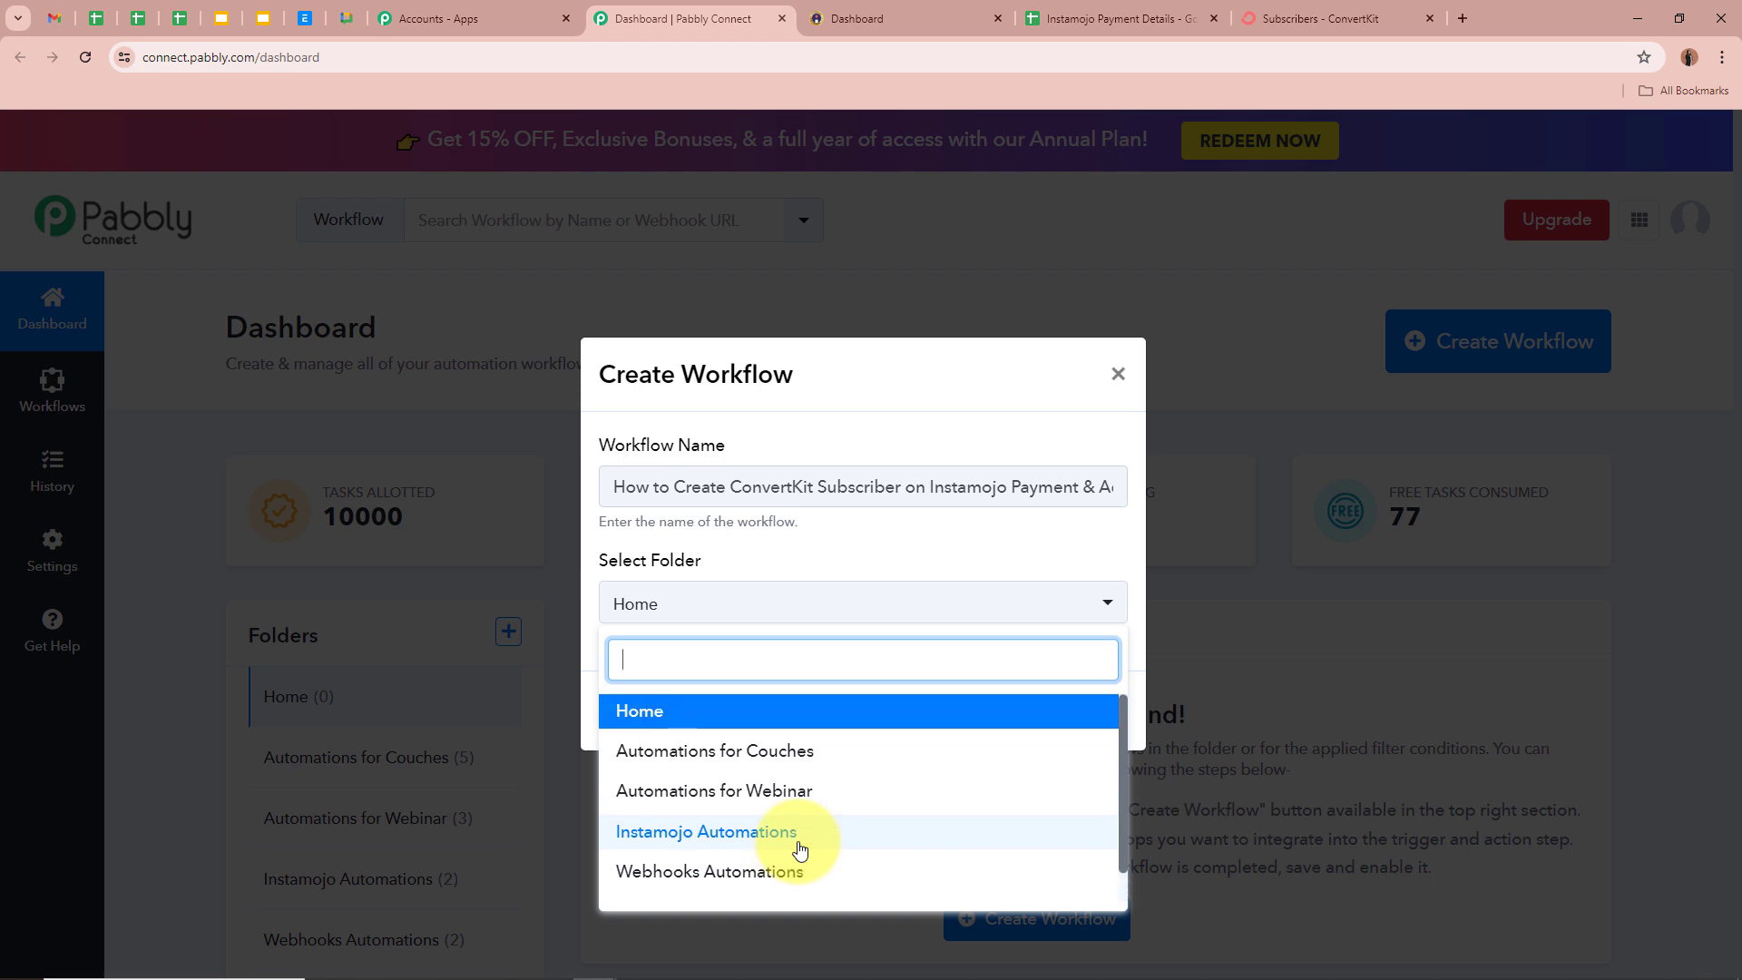
left_click(789, 832)
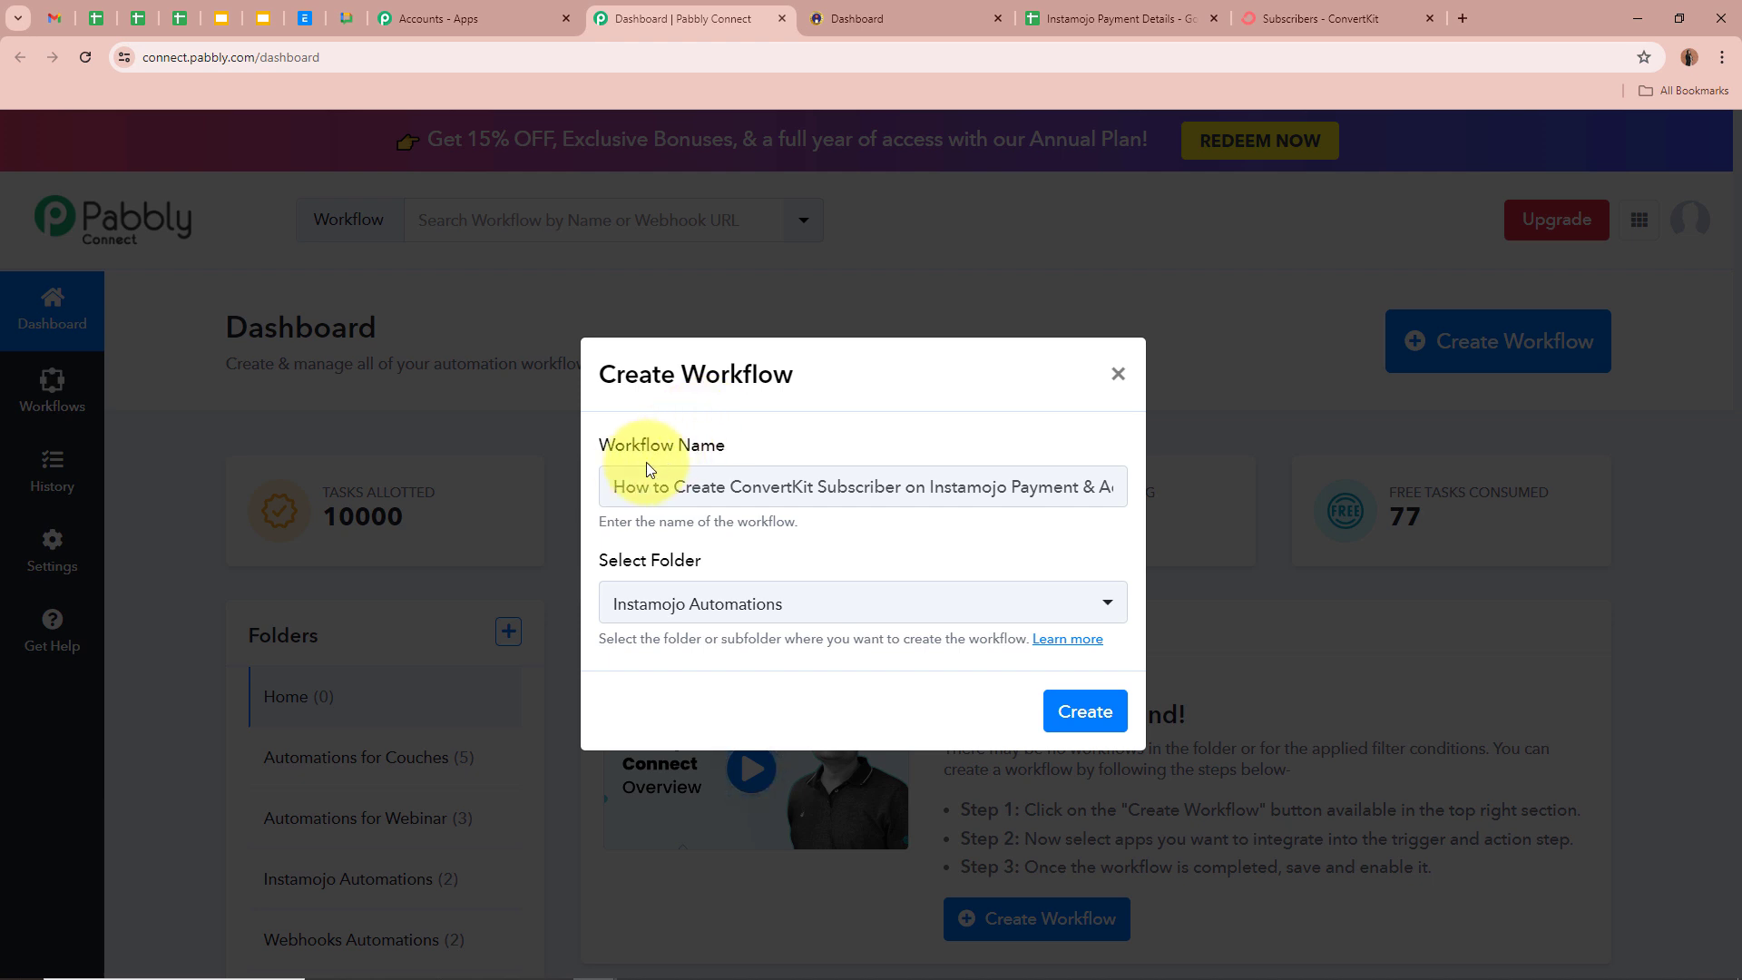
left_click_drag(602, 487, 998, 482)
left_click(899, 564)
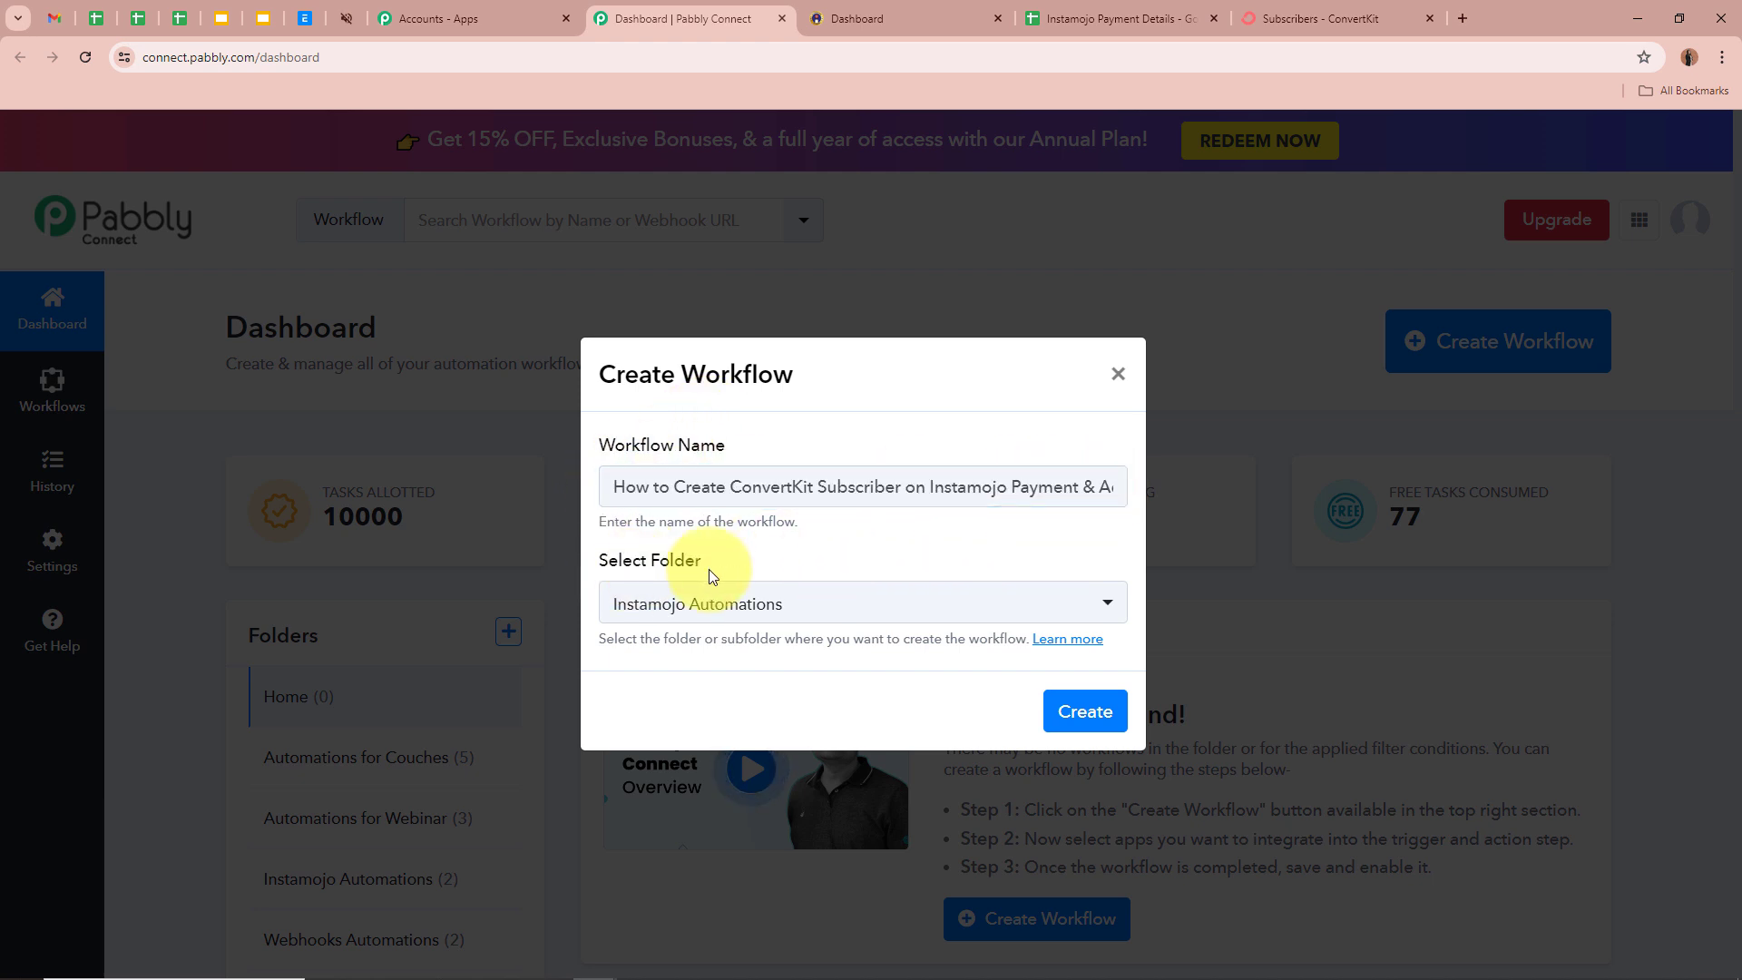
left_click(1098, 712)
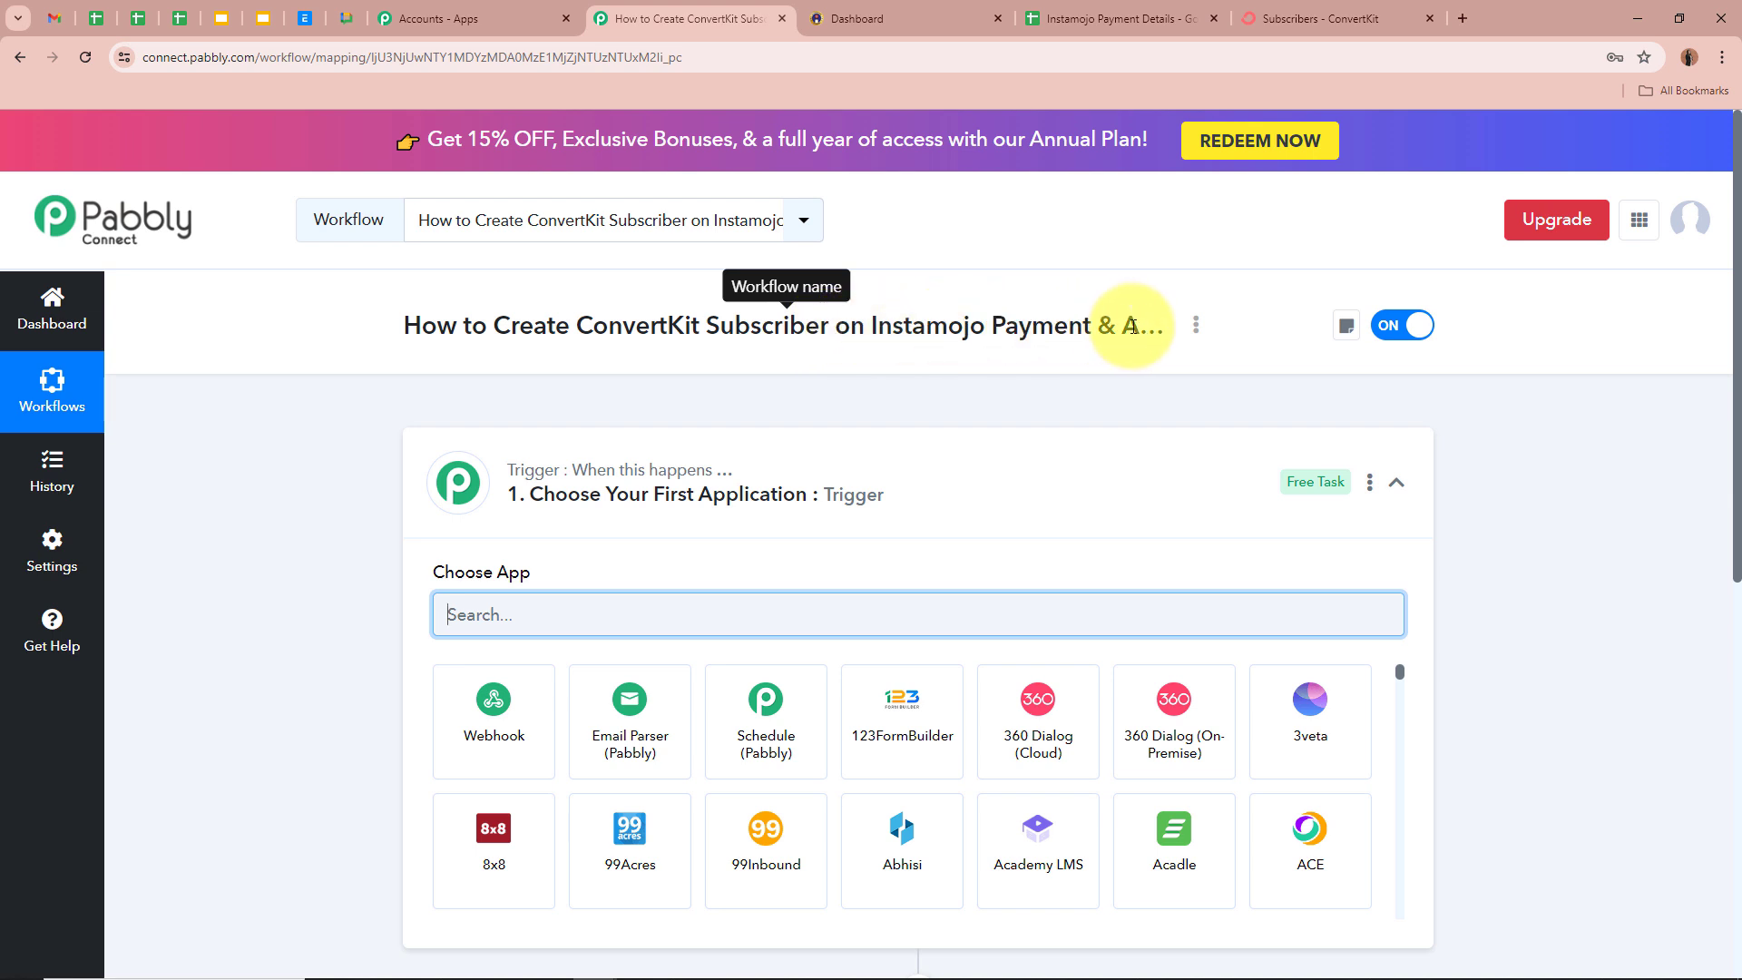
- Search 'Insta' in the trigger's app list and pick Instamojo V2
left_click(1165, 481)
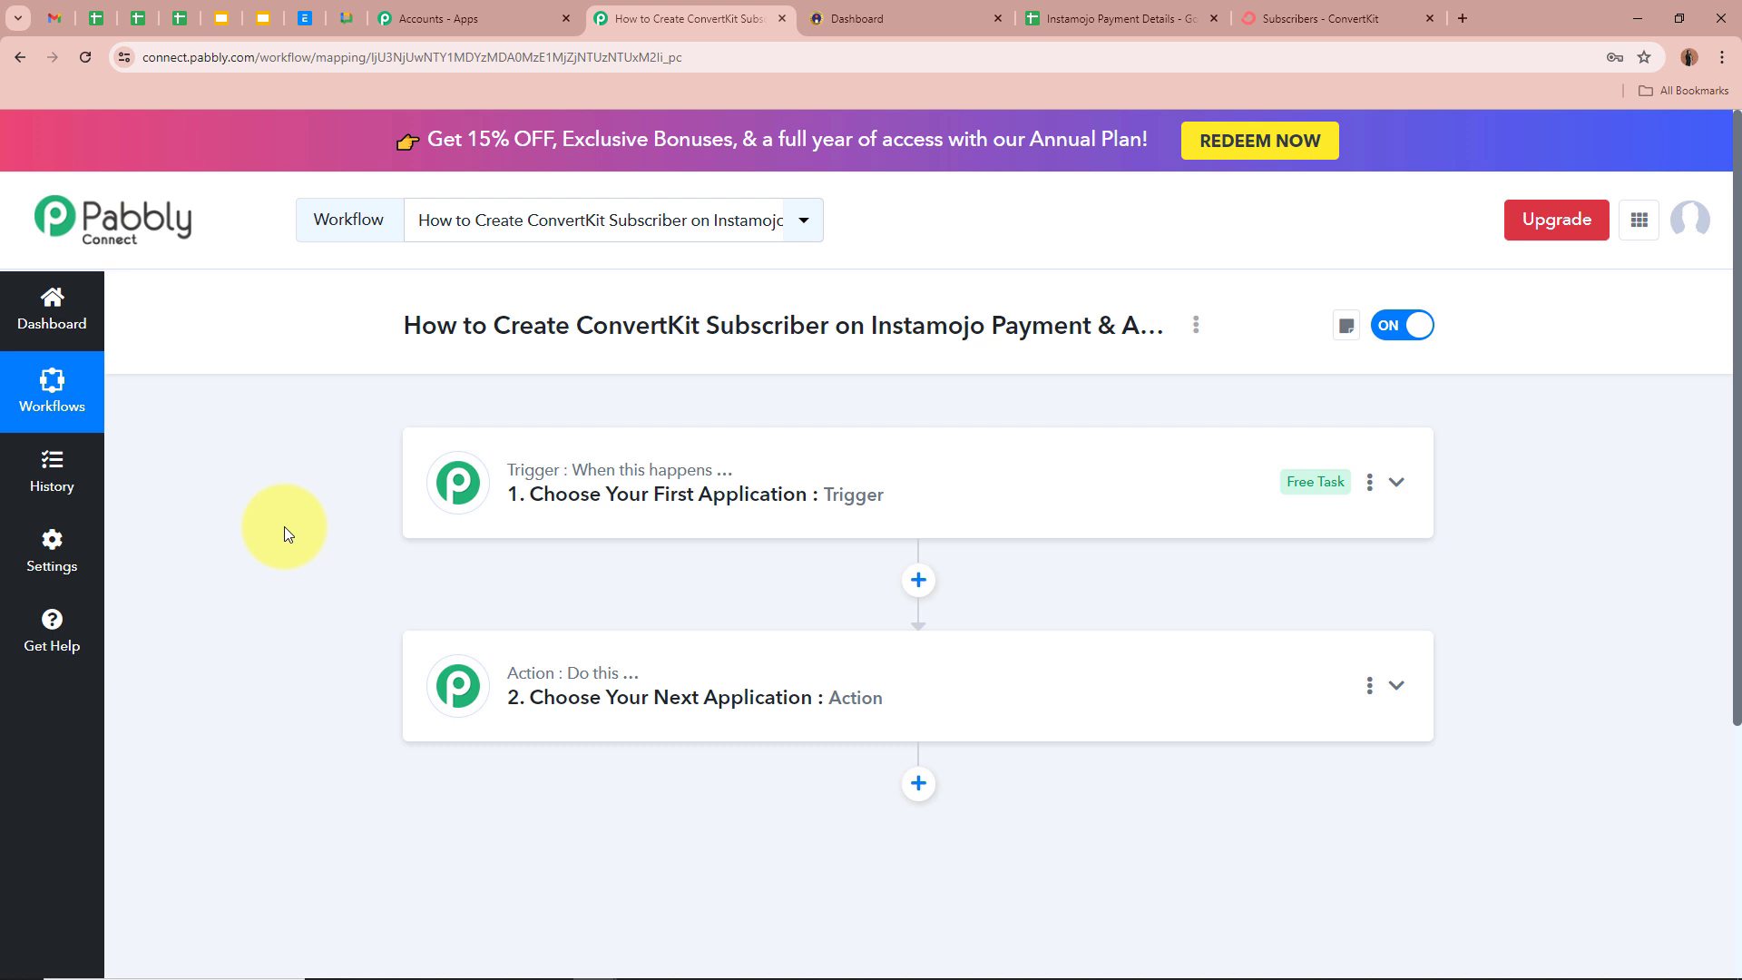
left_click(1396, 481)
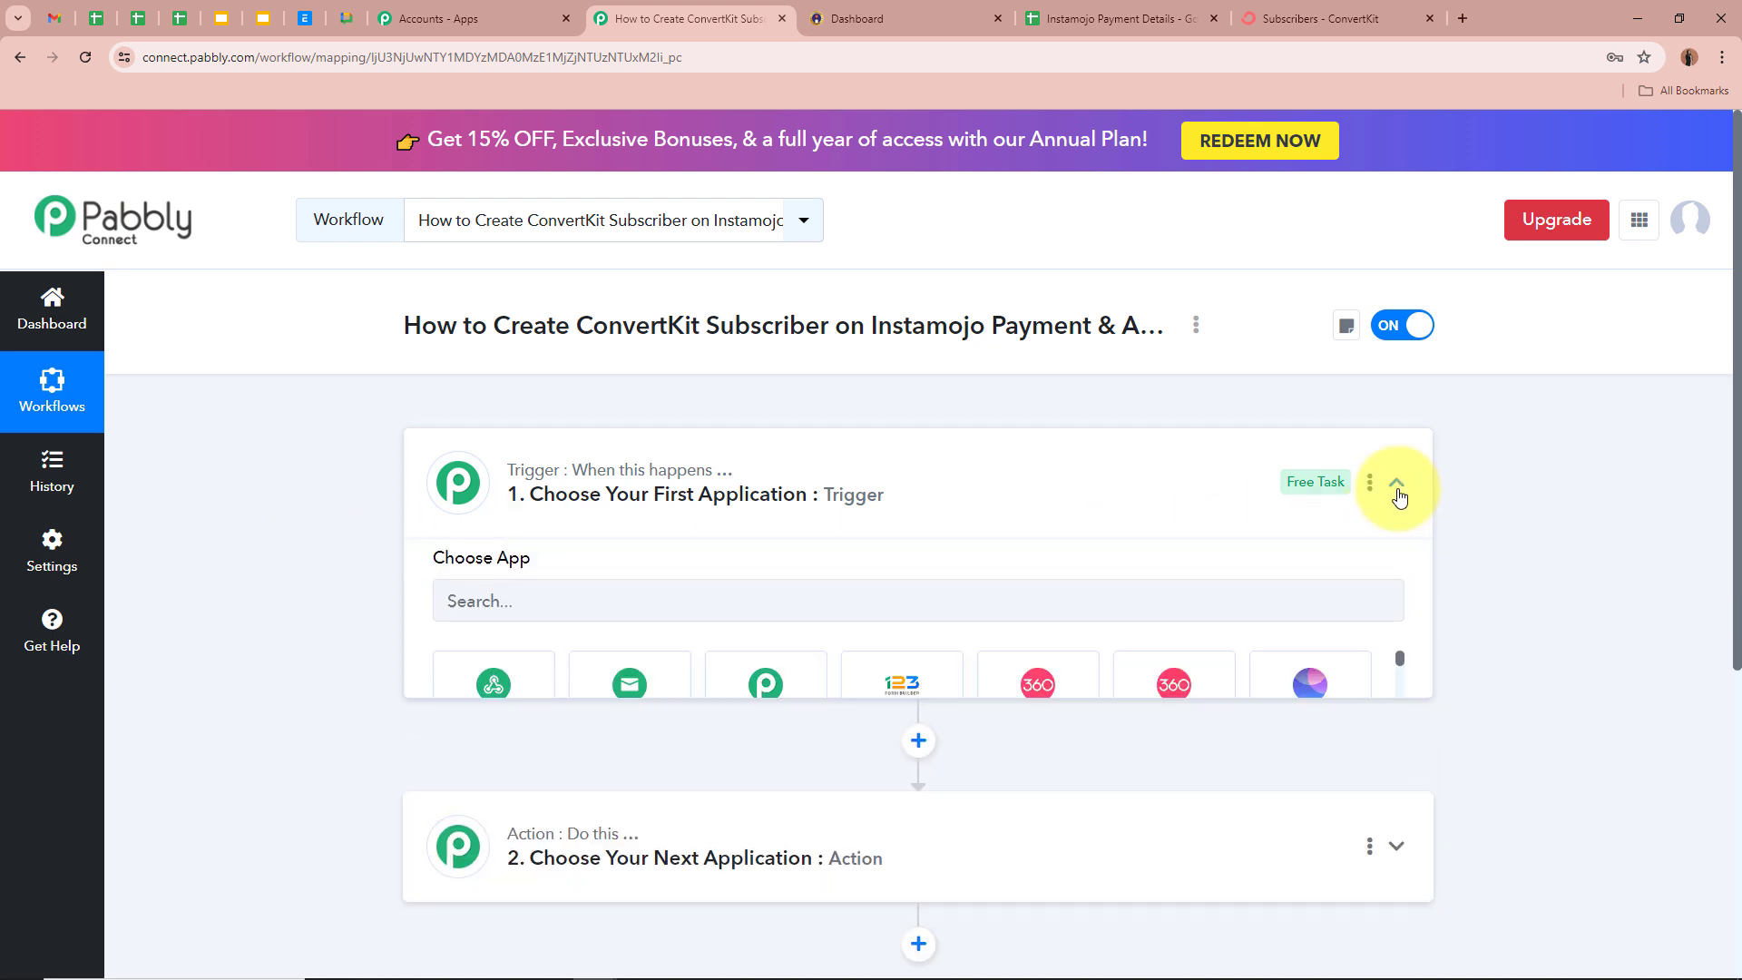
left_click(746, 617)
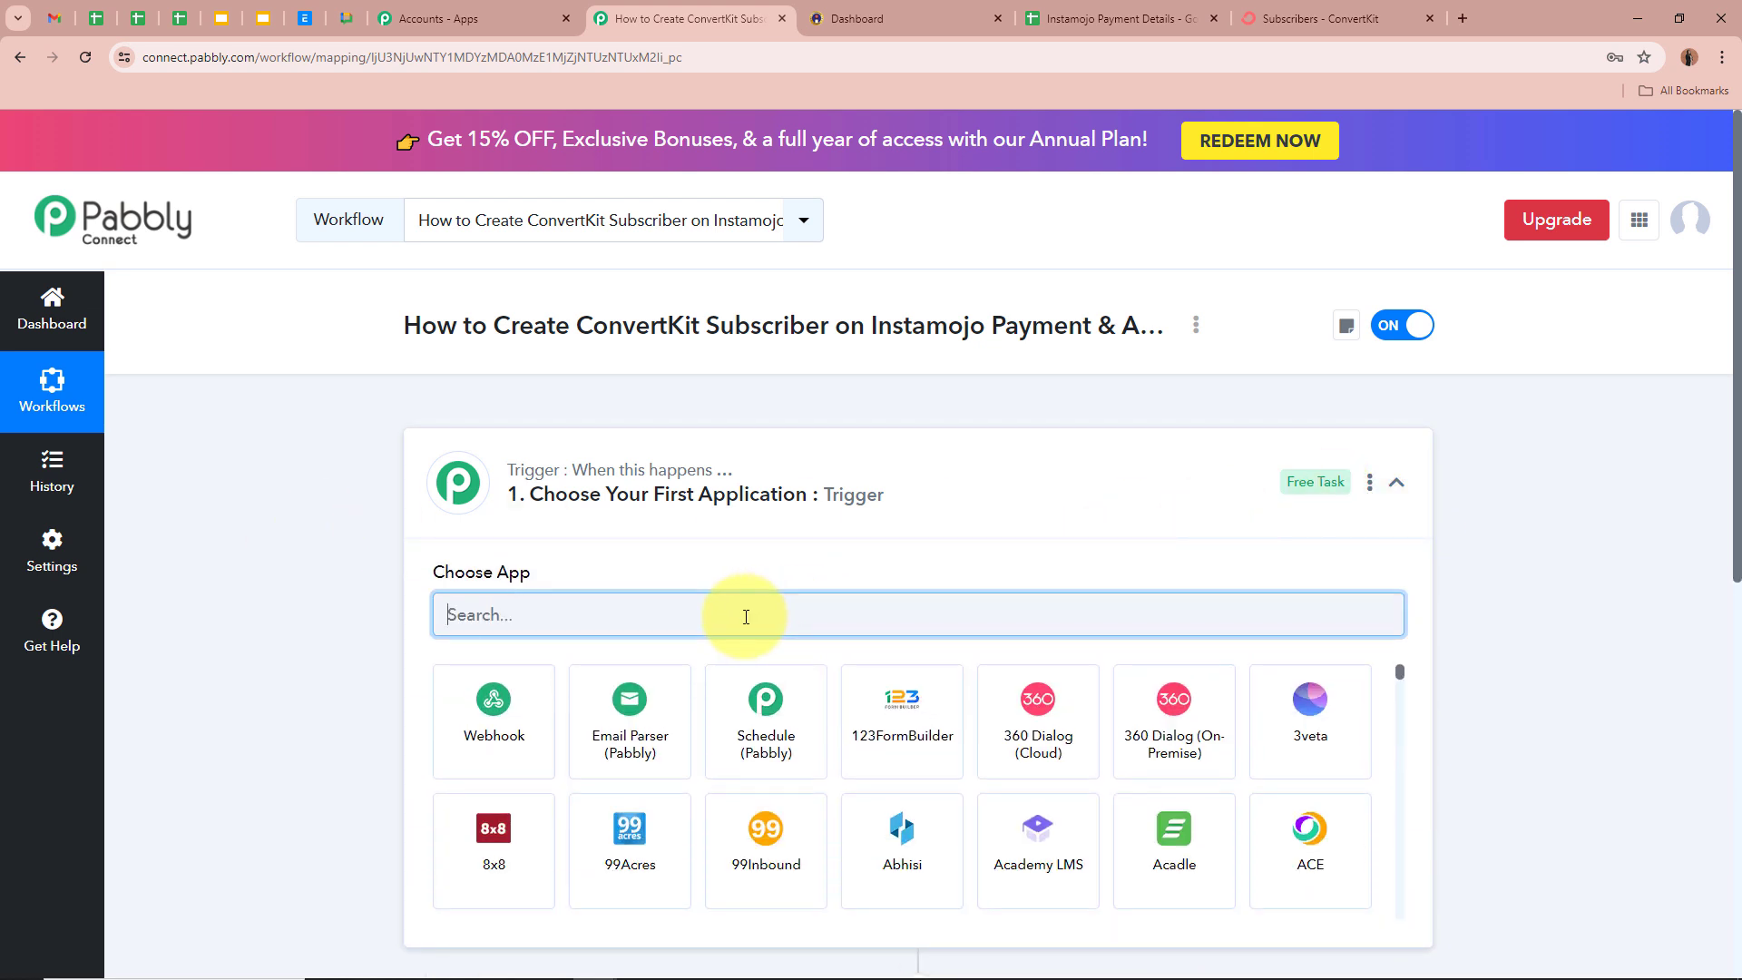
type("Ind")
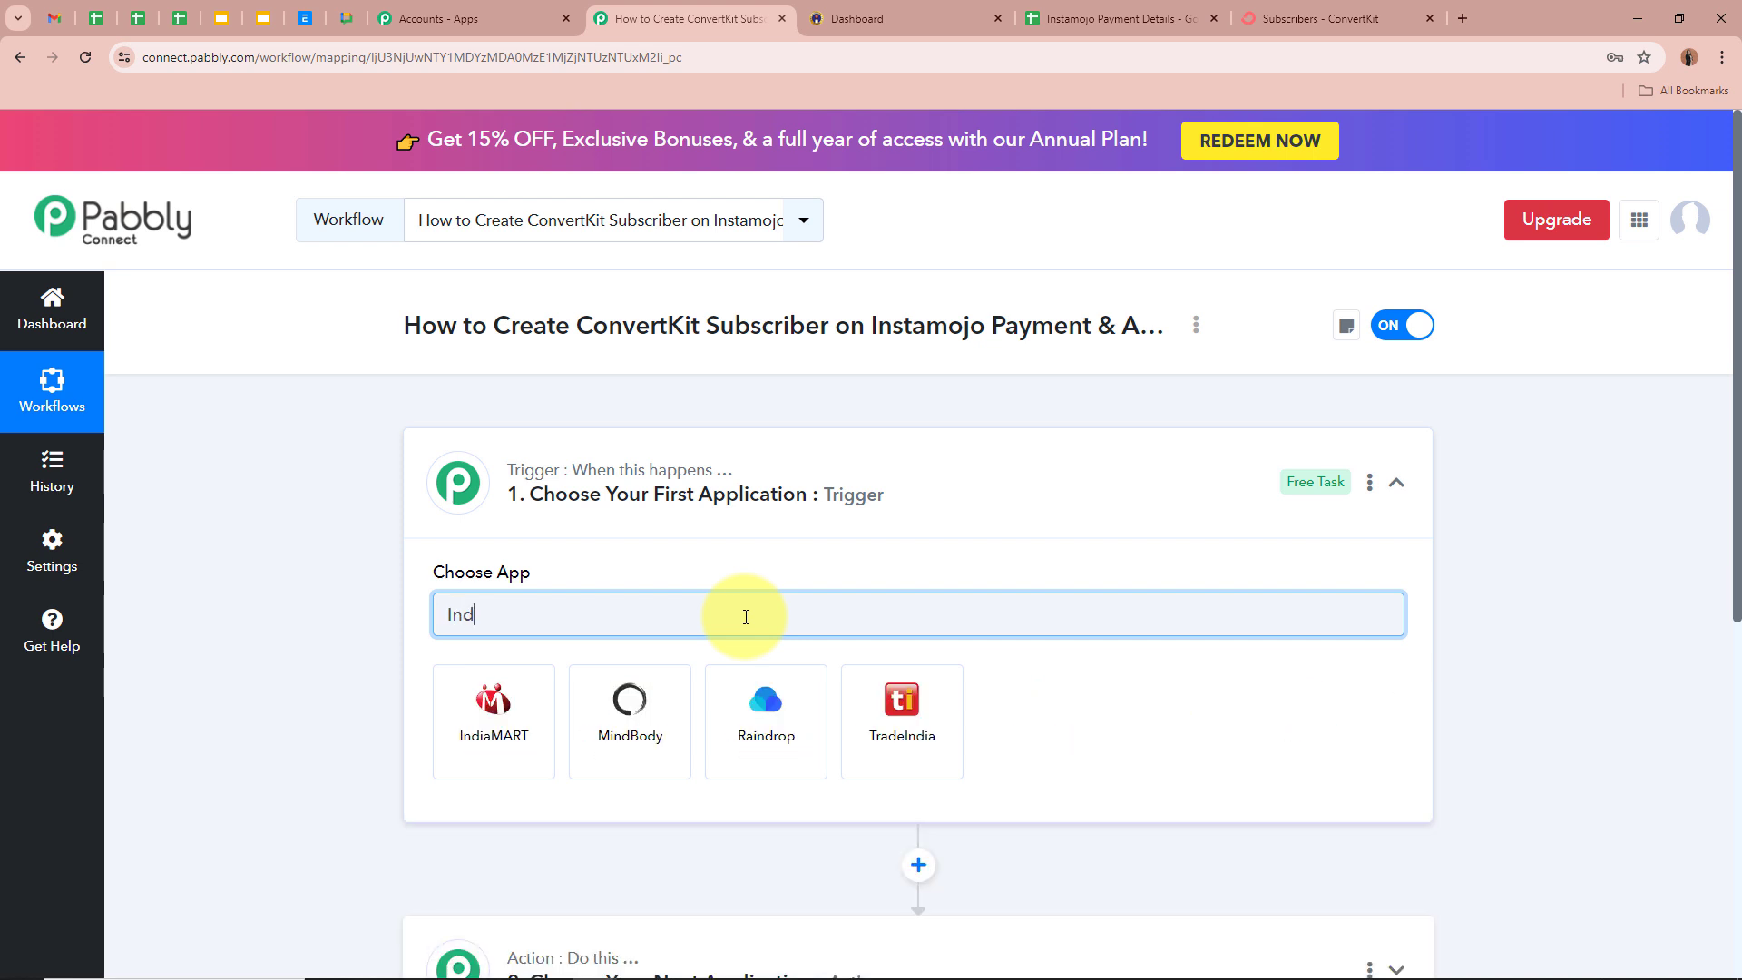
key("BackSpace")
type("sta")
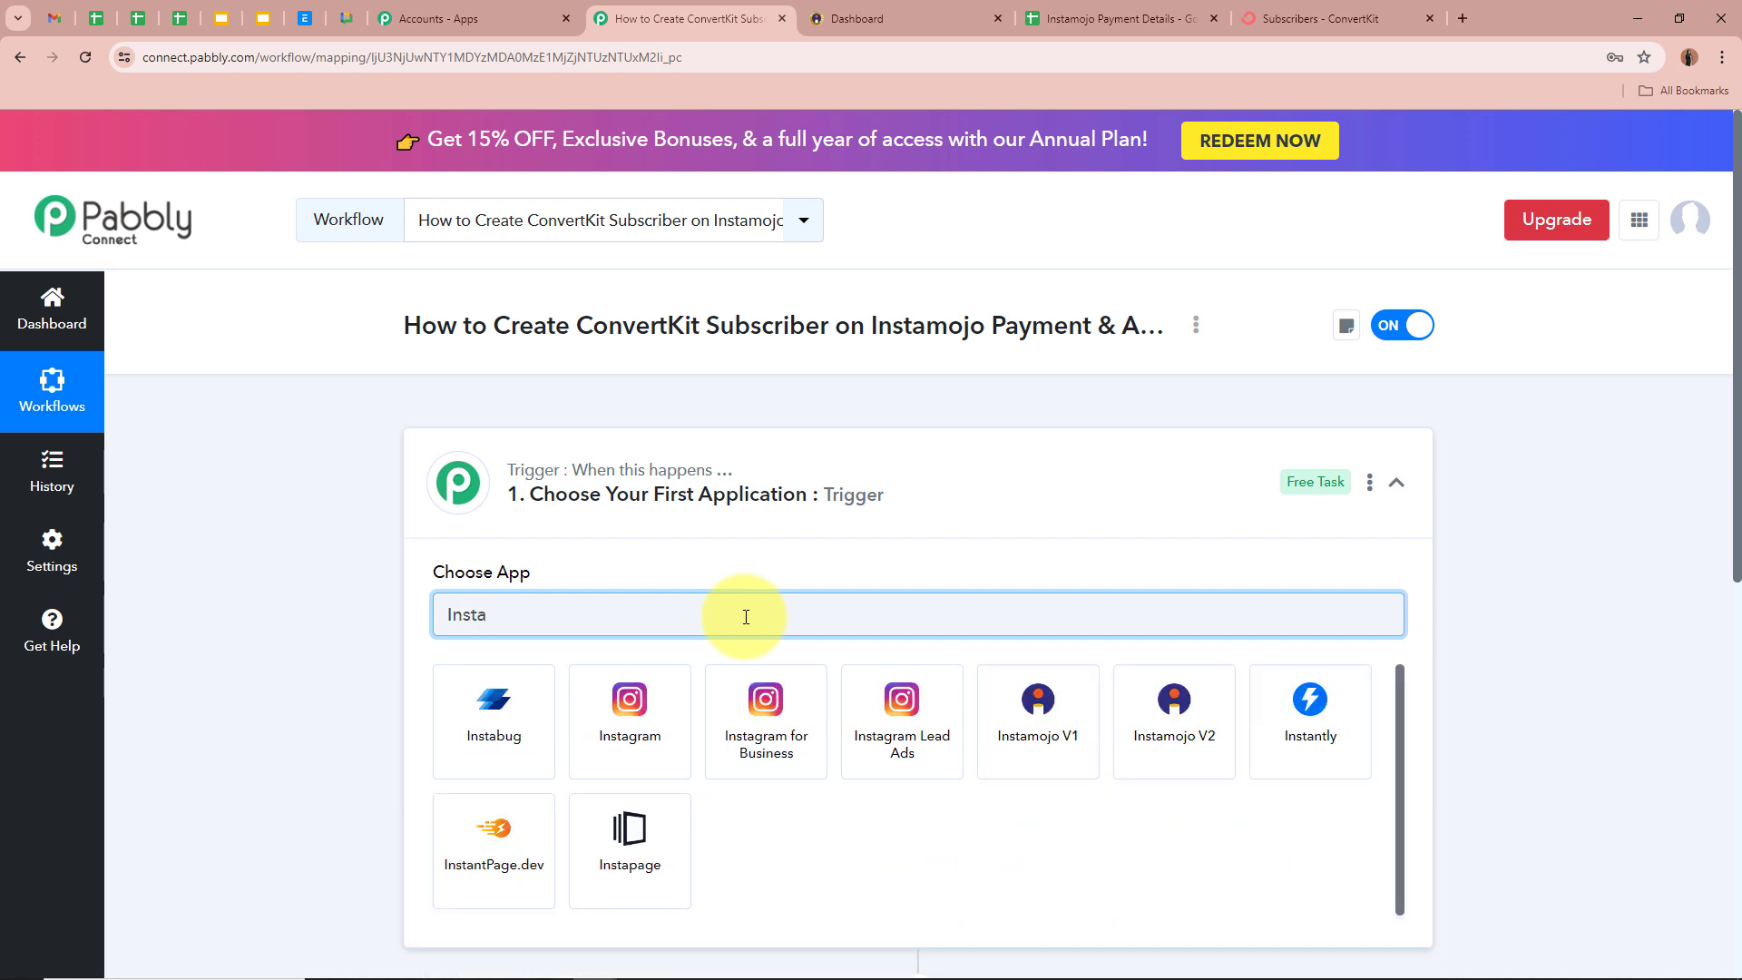
left_click(1195, 751)
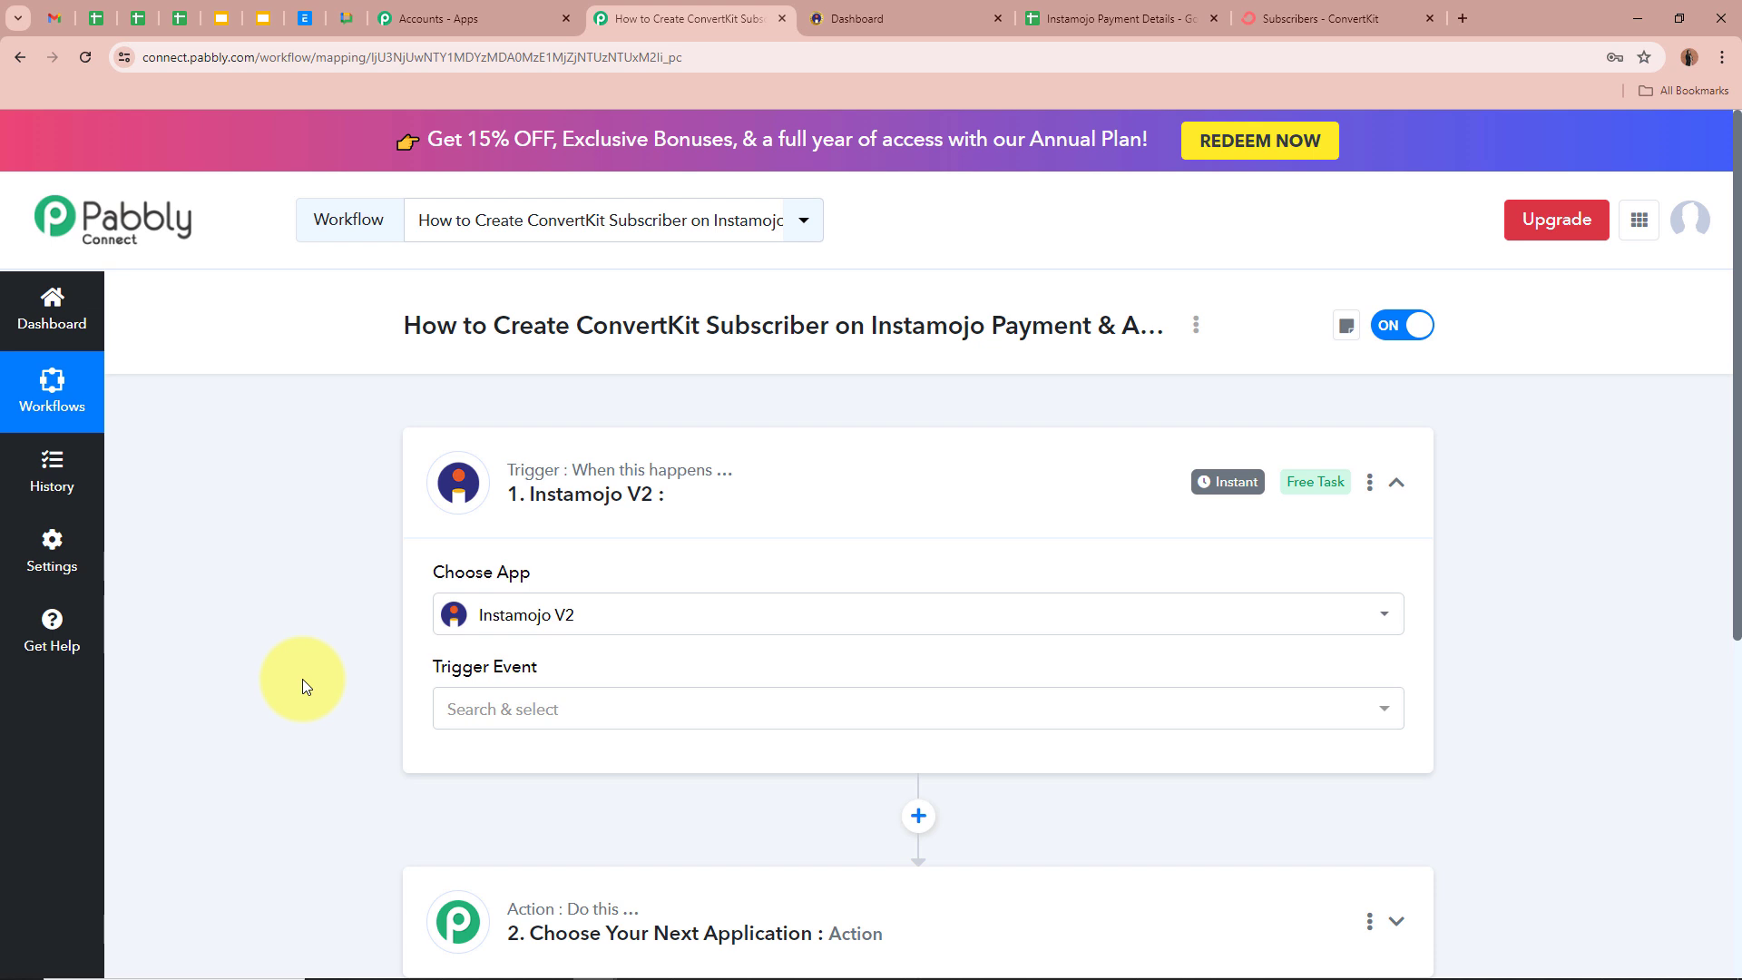
- Set the Instamojo trigger event to New Sale
scroll(302, 678, "down", 1)
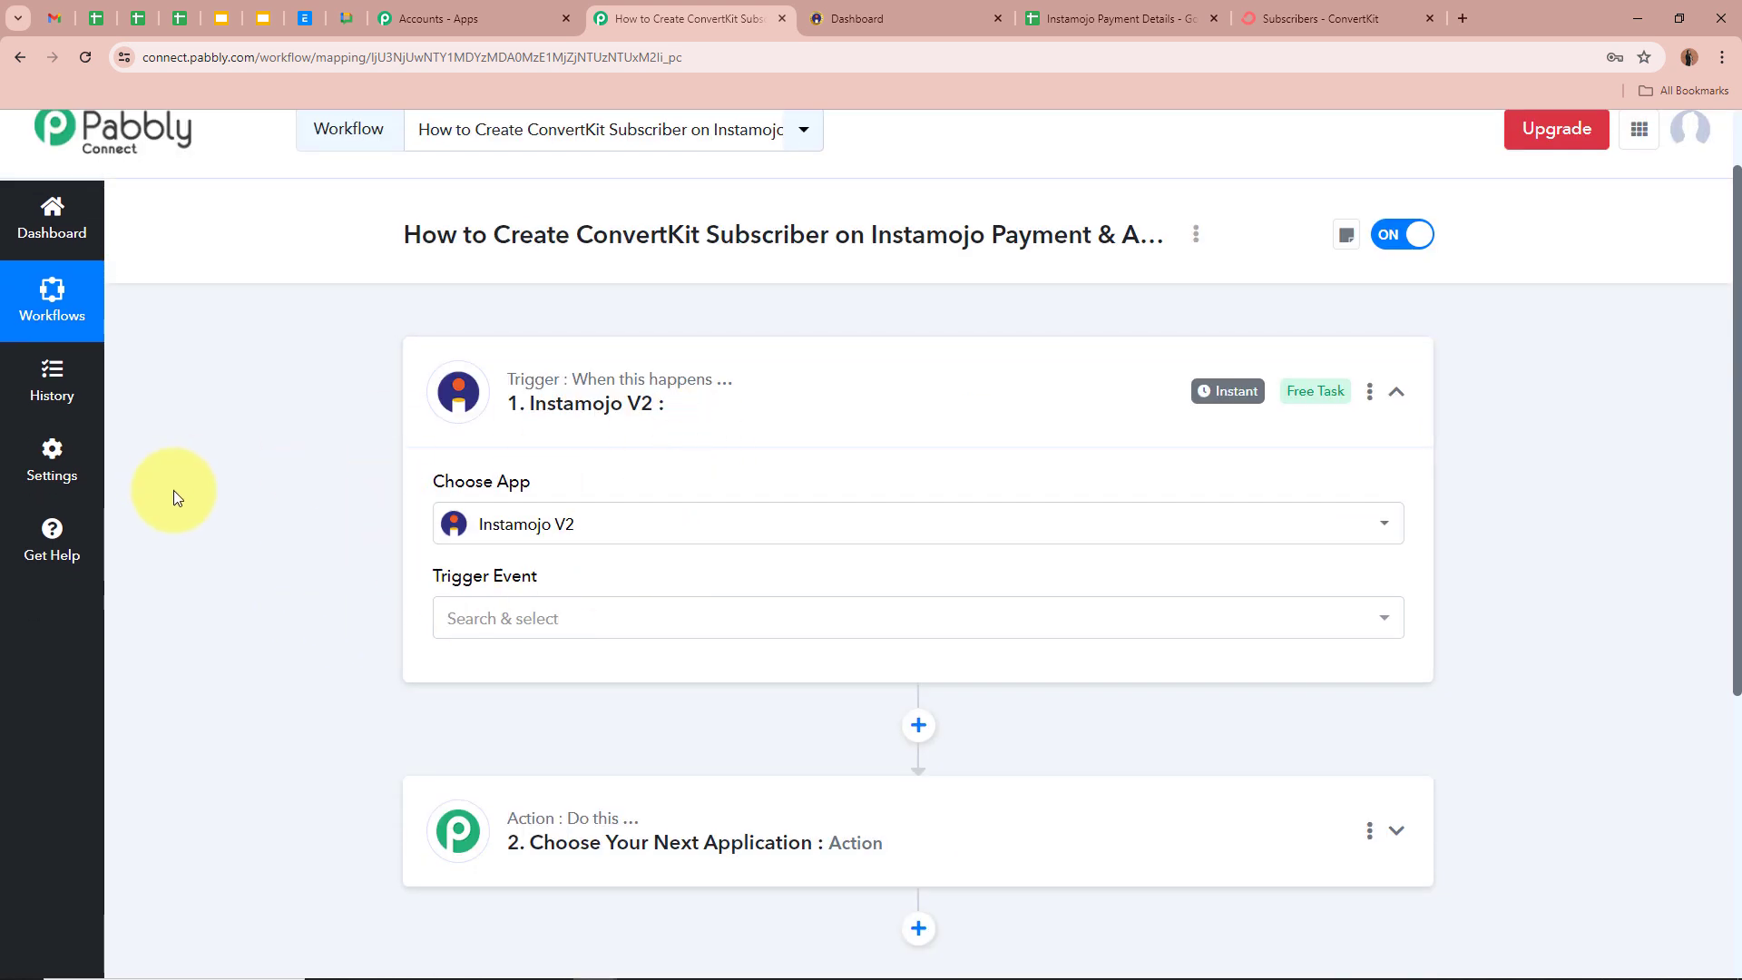
left_click(682, 626)
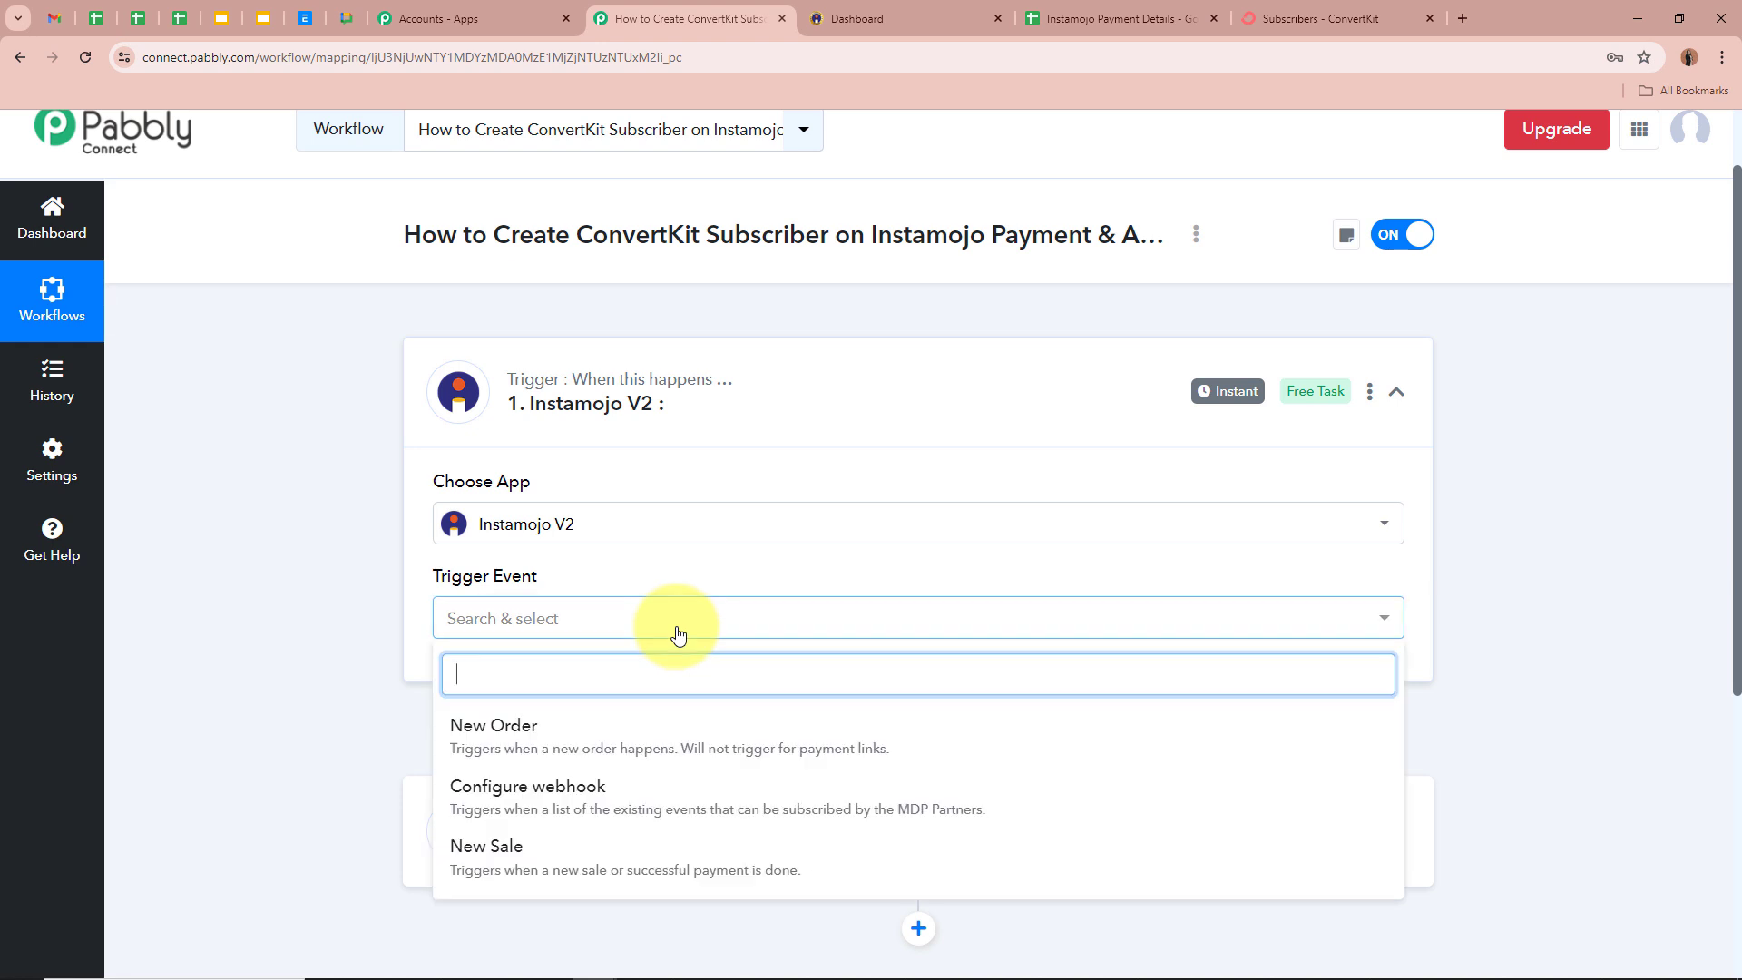
left_click(635, 849)
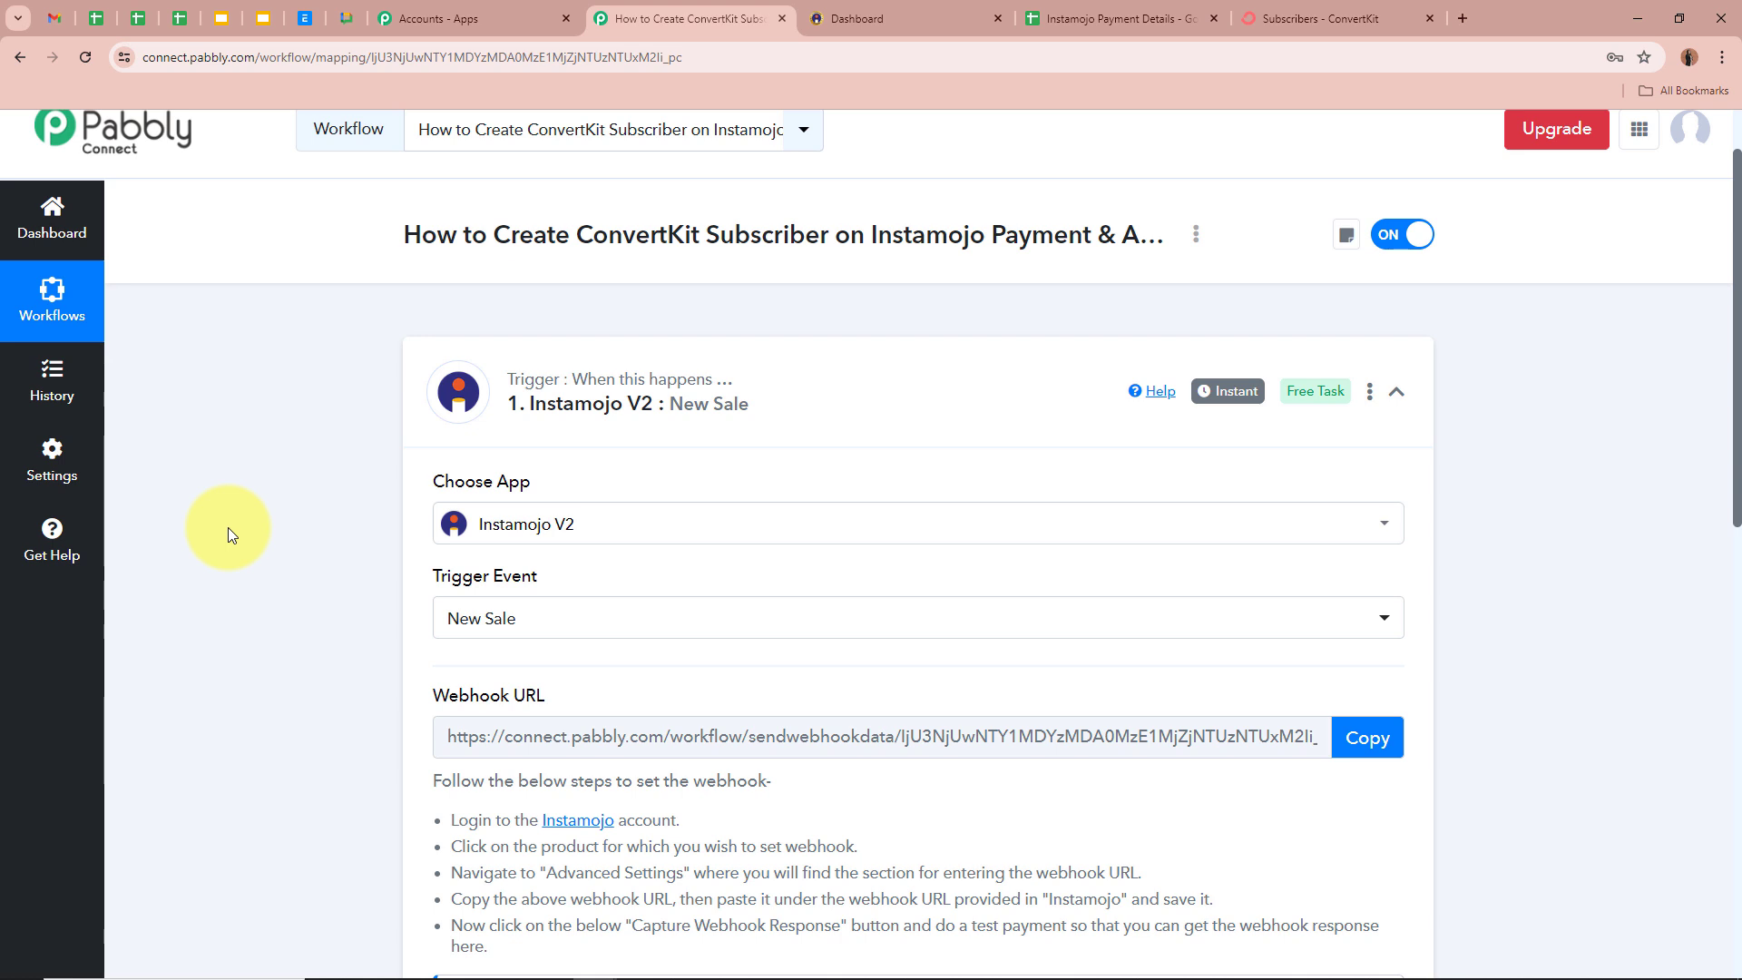
- Copy the New Sale trigger's webhook URL and go to the Instamojo dashboard
scroll(227, 526, "down", 4)
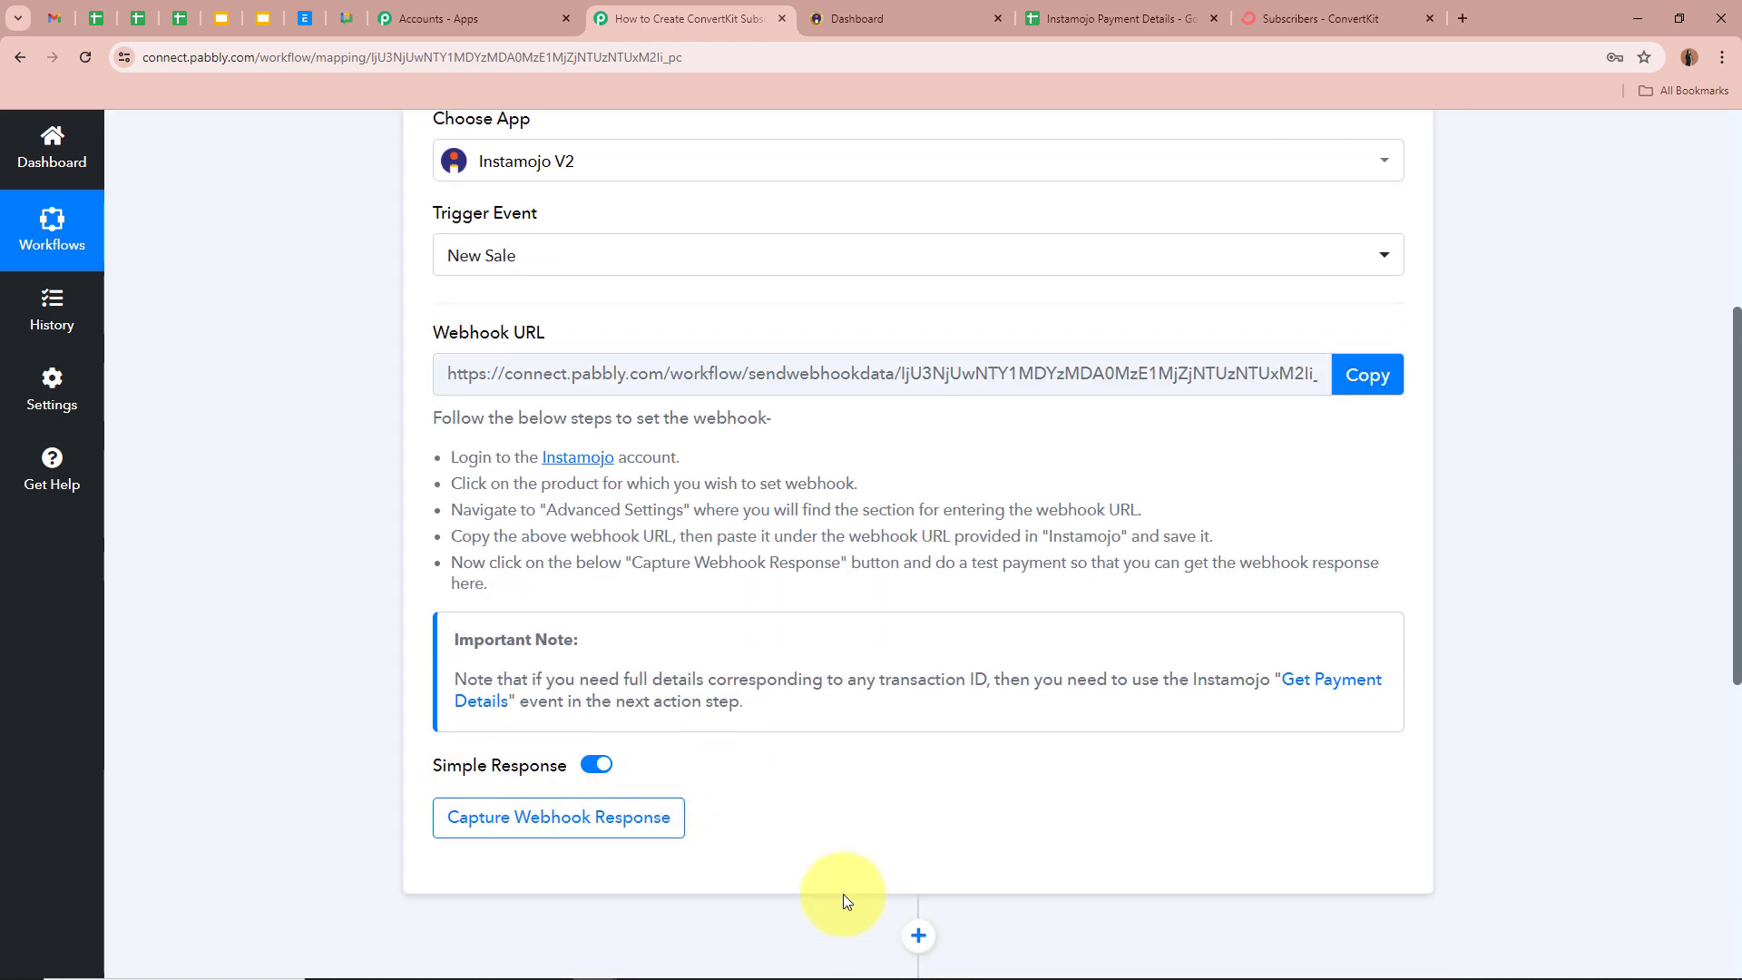
scroll(843, 898, "down", 1)
scroll(238, 618, "up", 1)
scroll(234, 618, "up", 4)
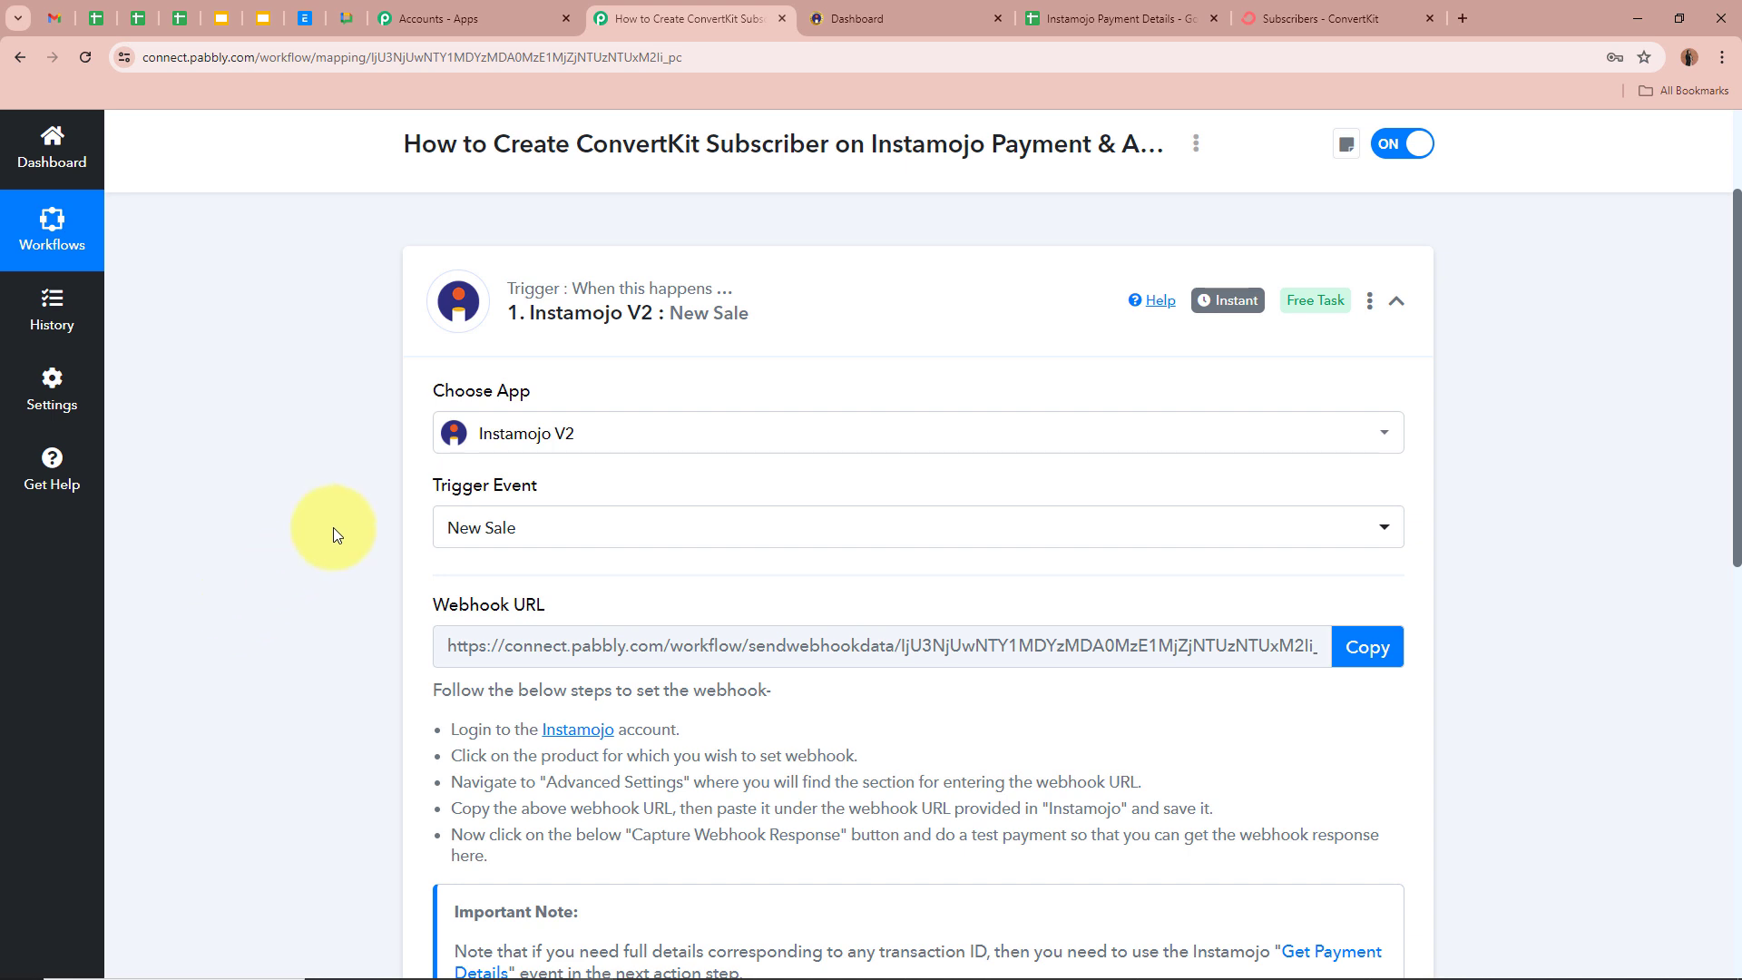
double_click(471, 604)
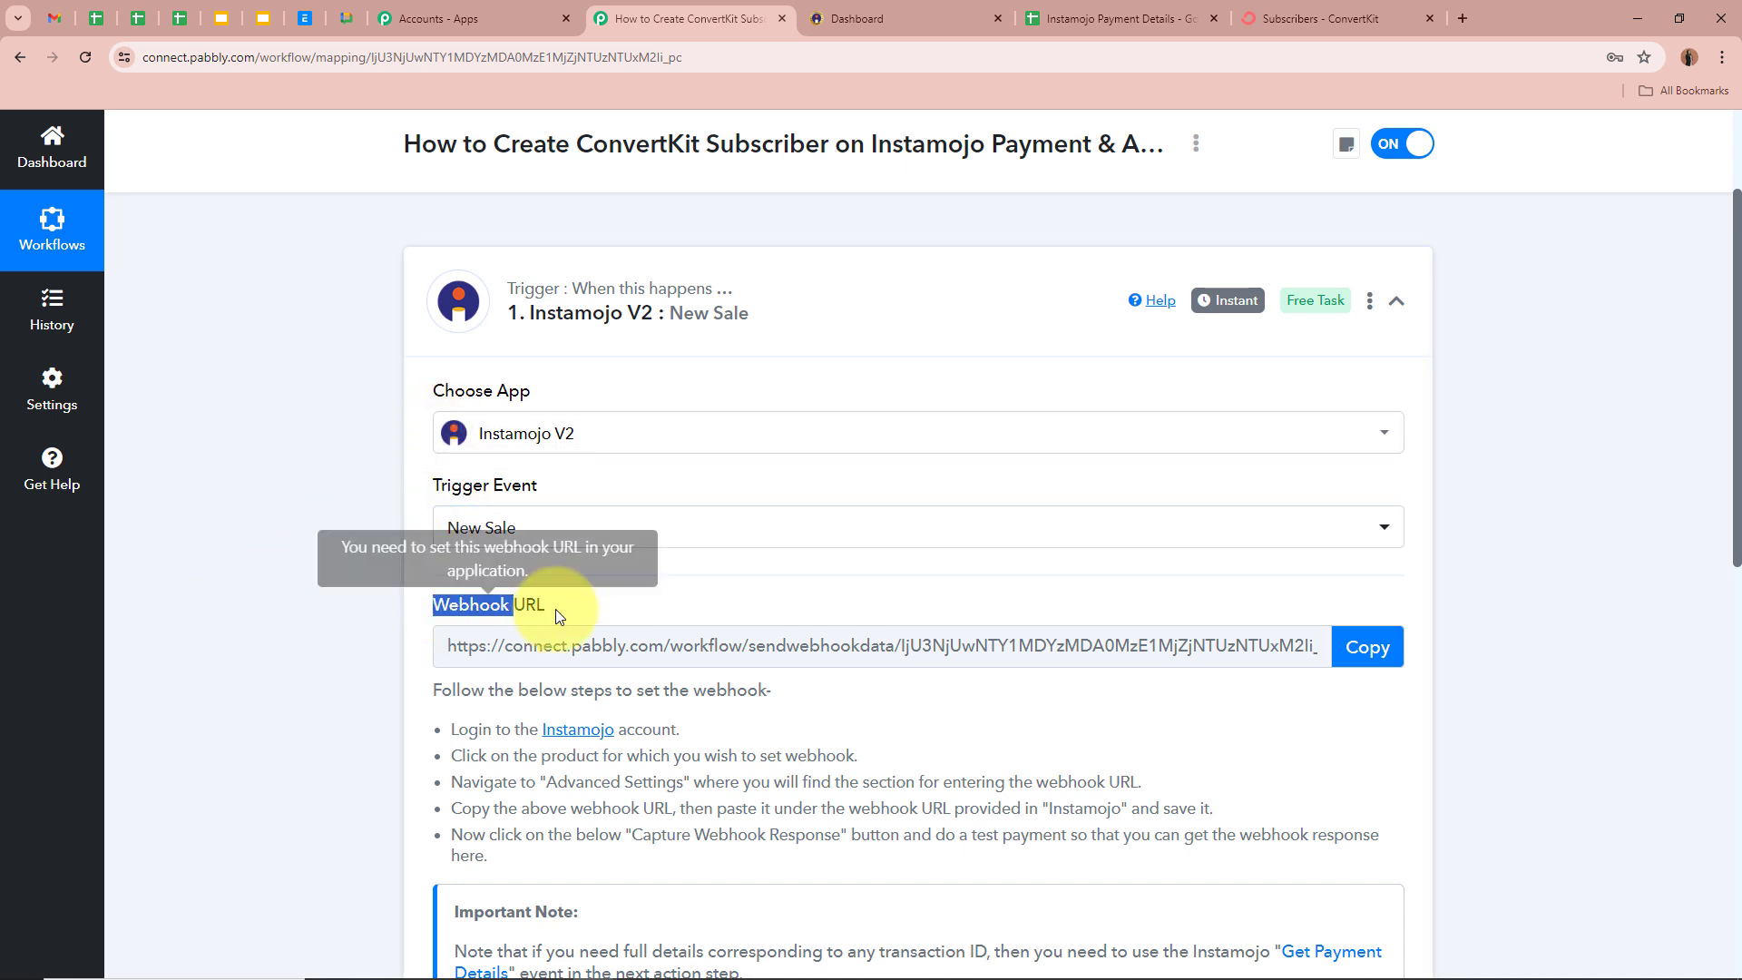
left_click(270, 571)
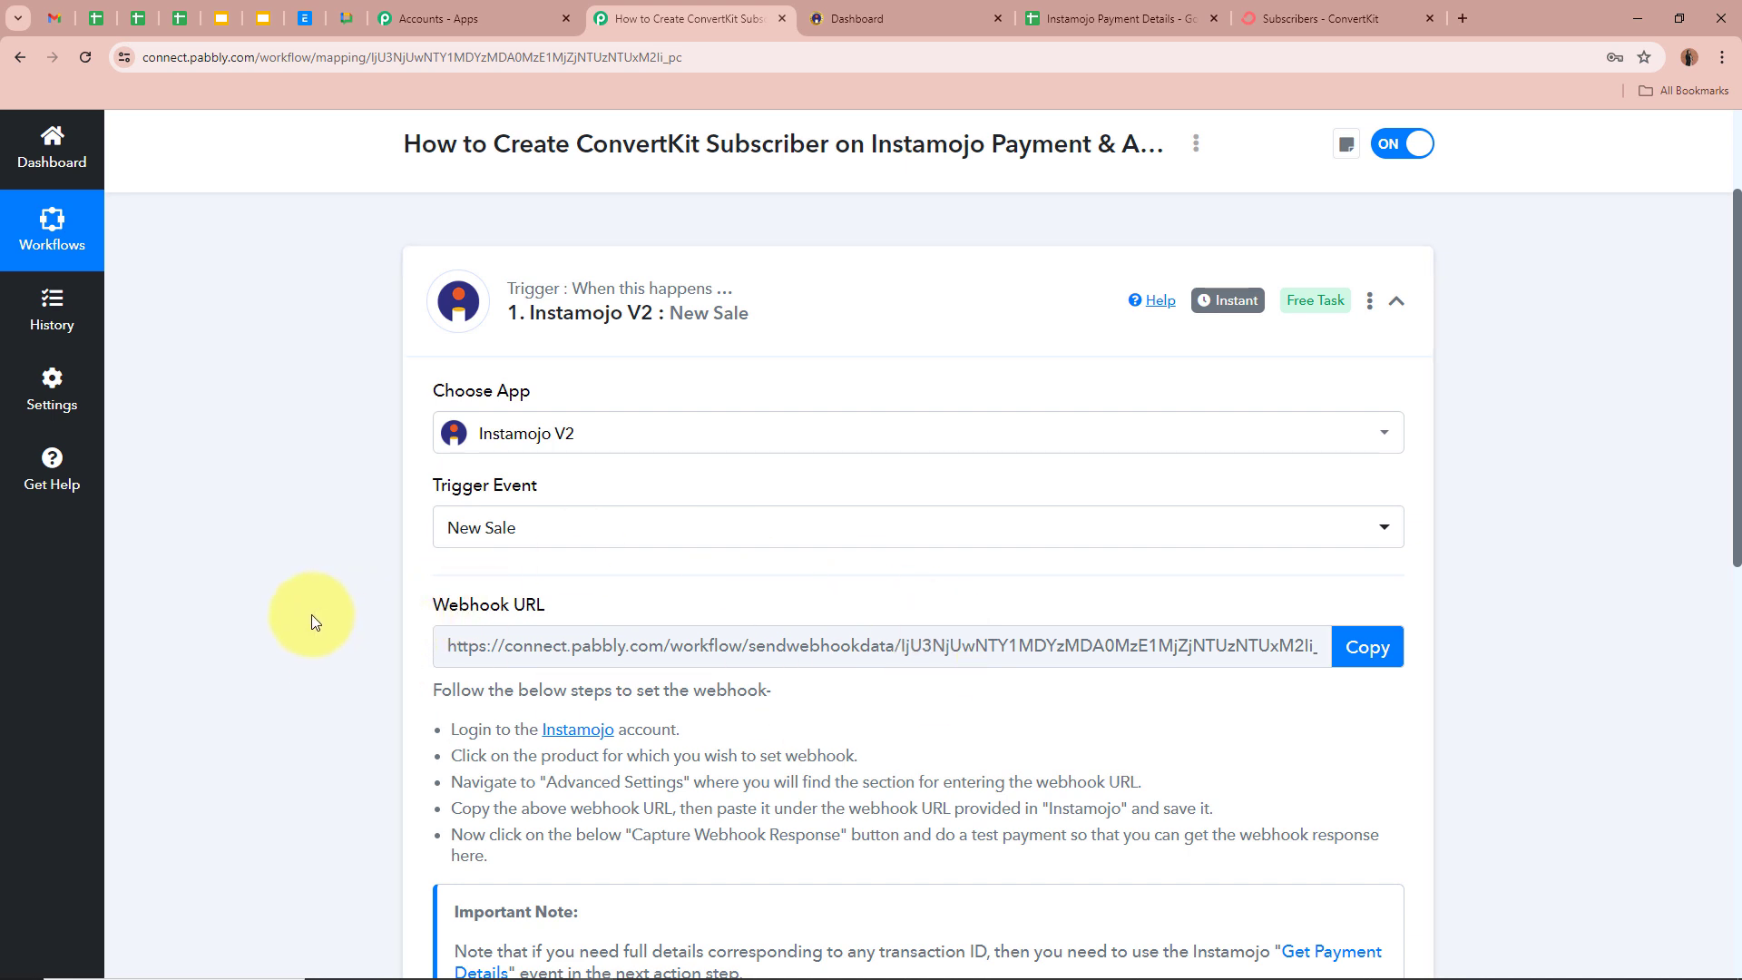
scroll(312, 613, "down", 2)
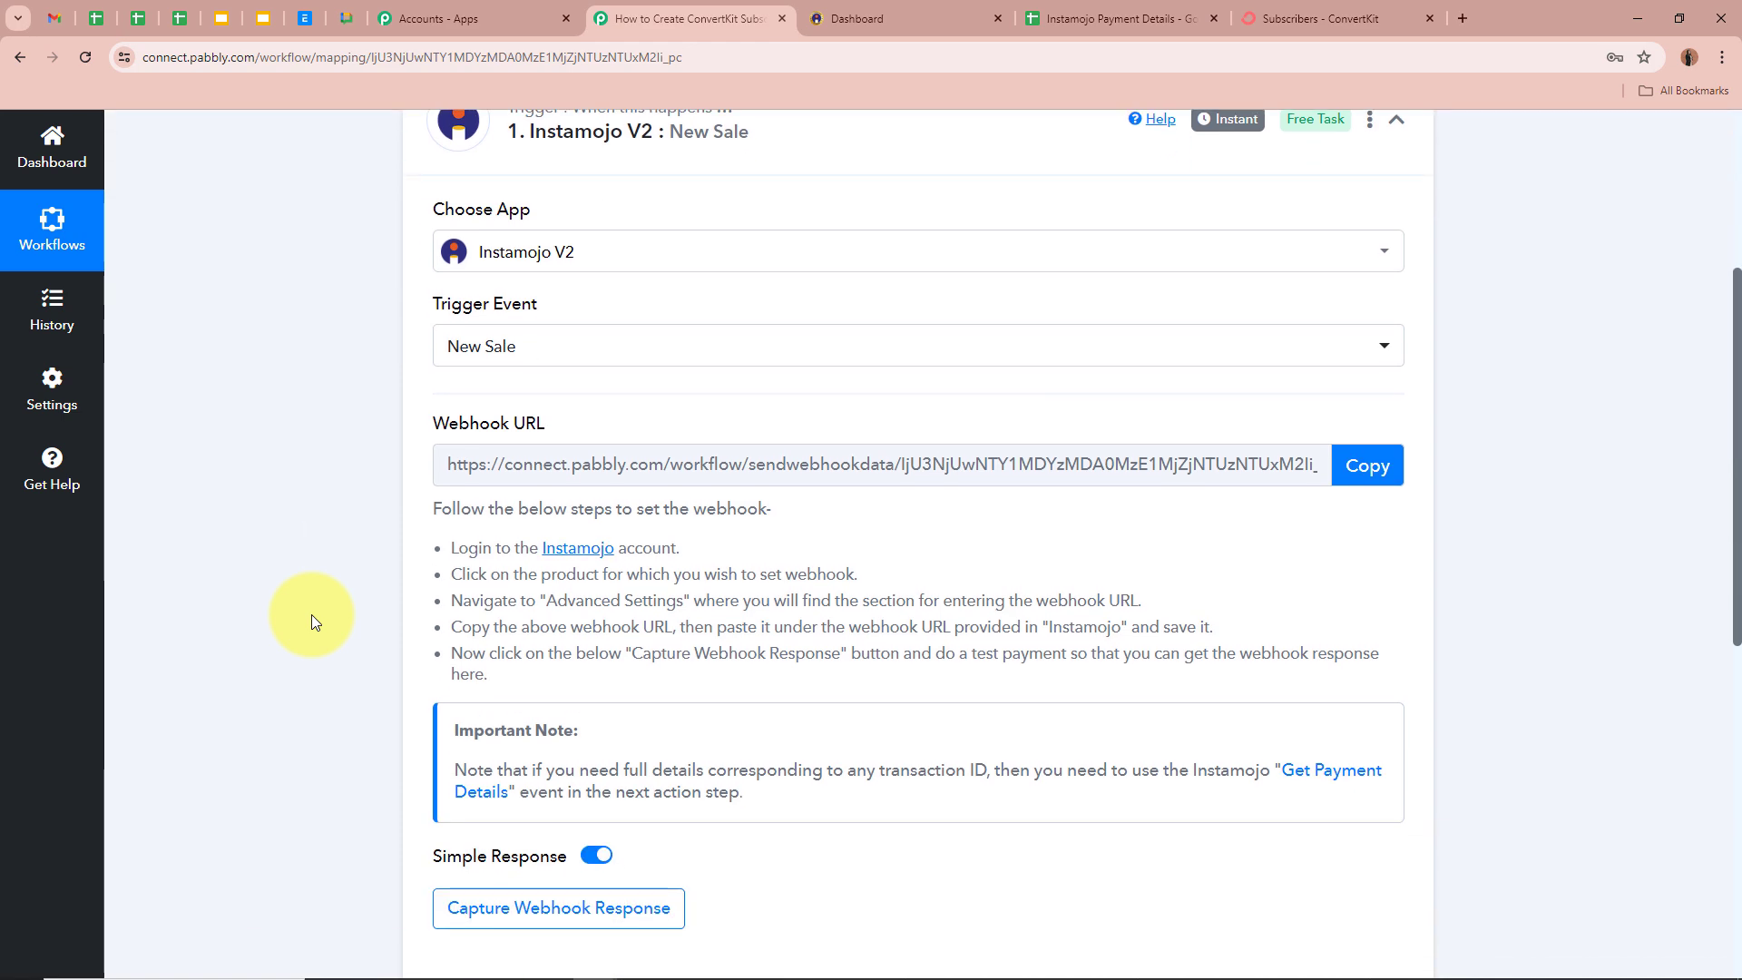
scroll(312, 613, "down", 1)
scroll(312, 614, "up", 1)
scroll(312, 614, "down", 2)
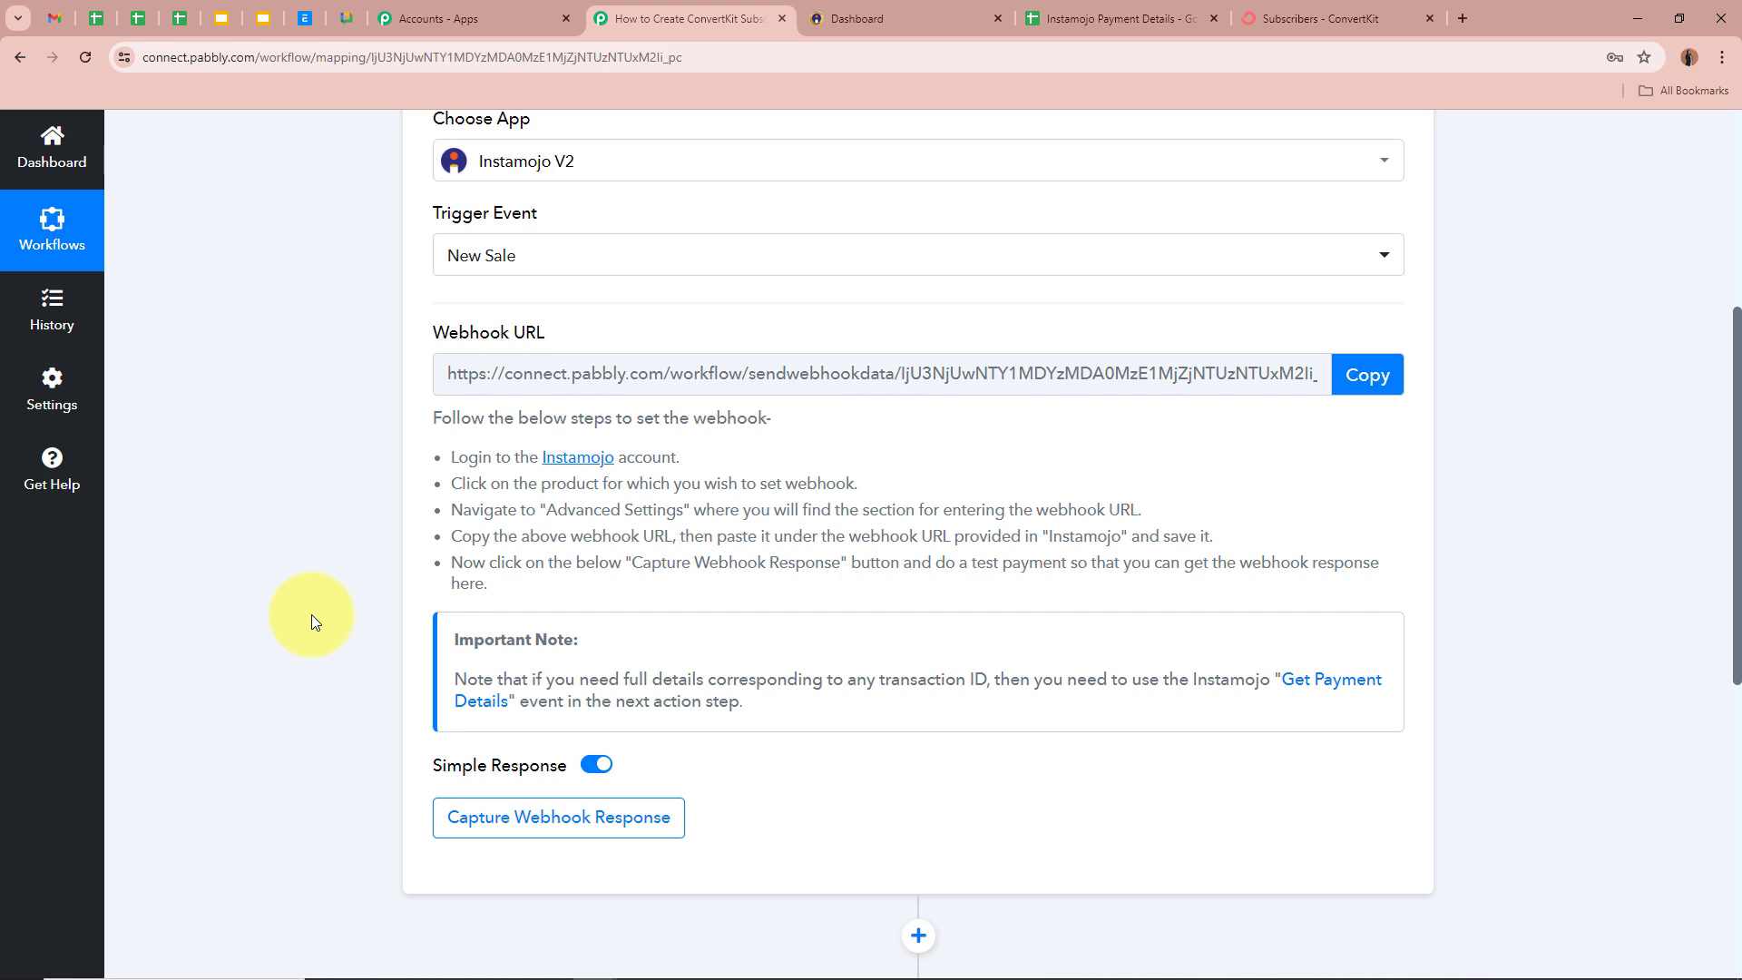
scroll(350, 669, "down", 1)
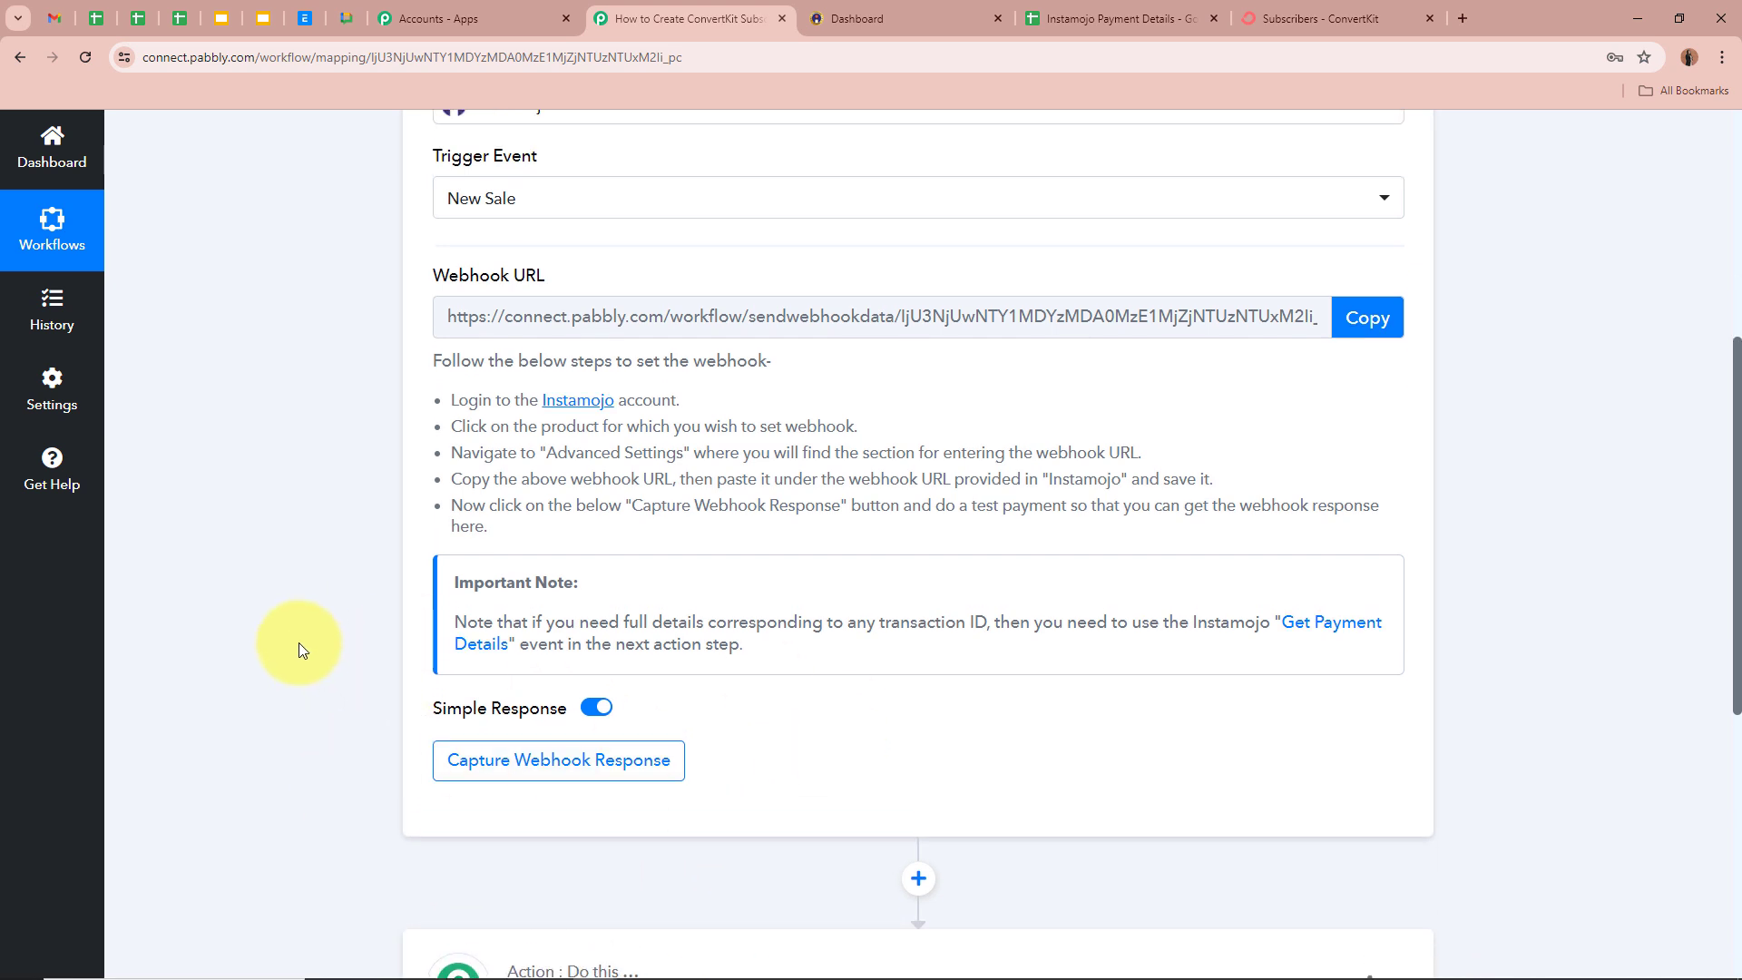
scroll(299, 649, "up", 2)
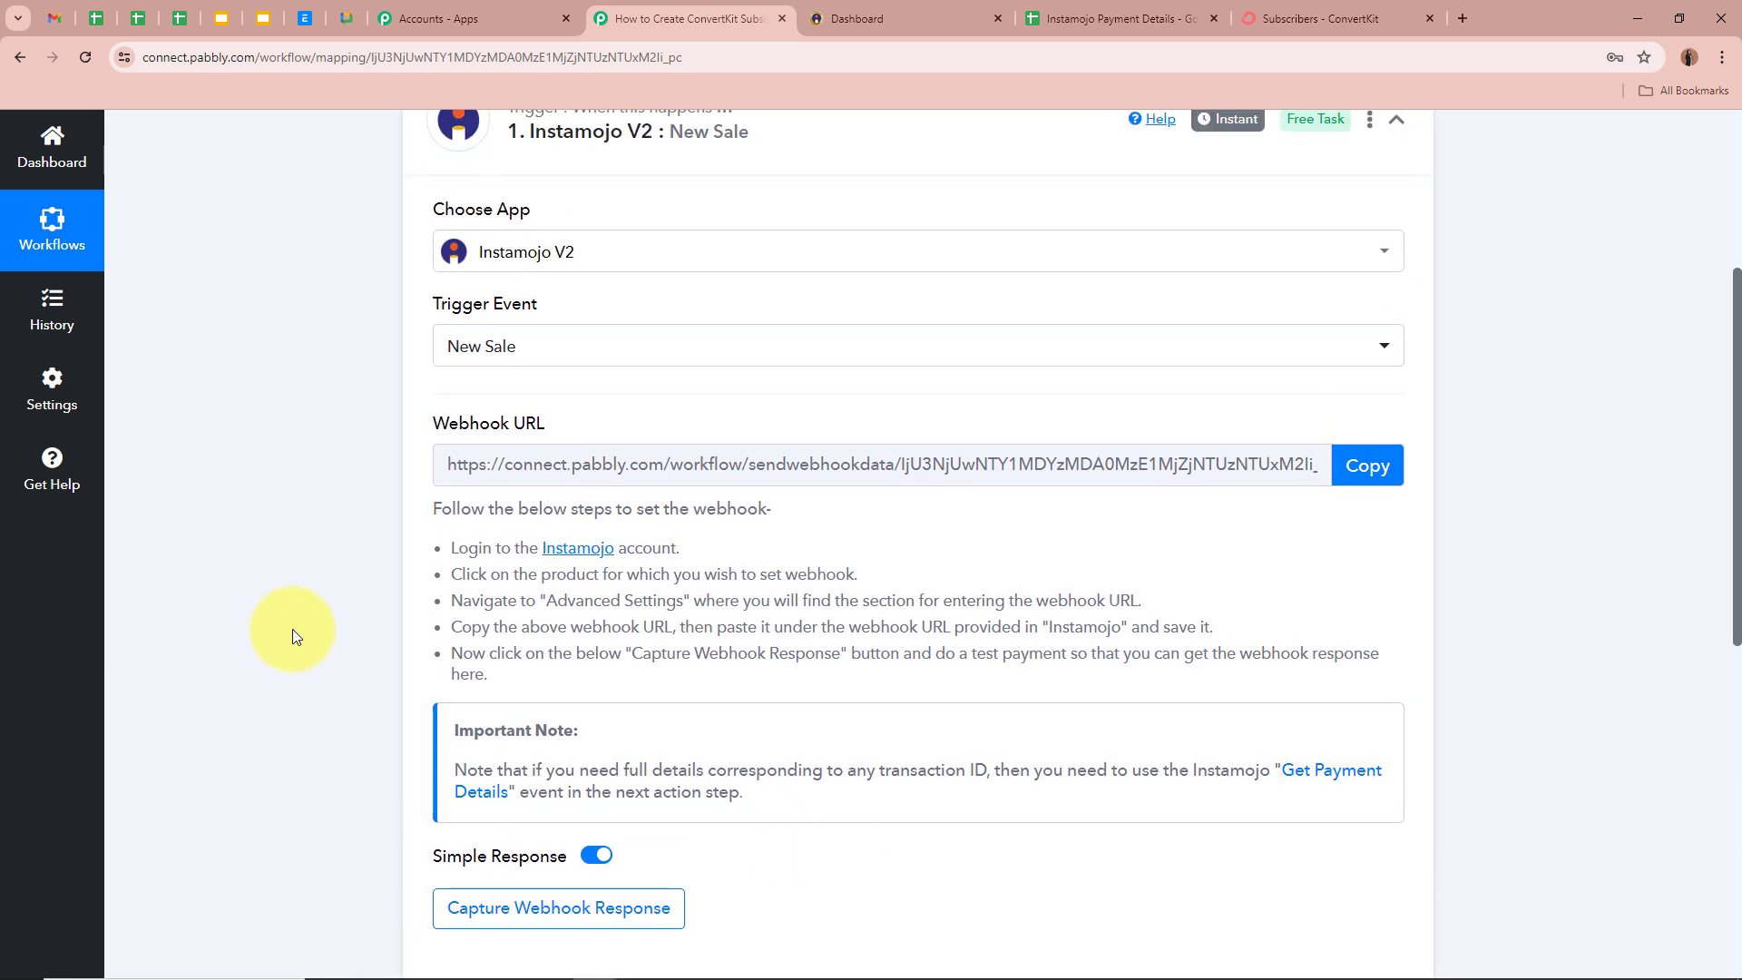
left_click(1397, 467)
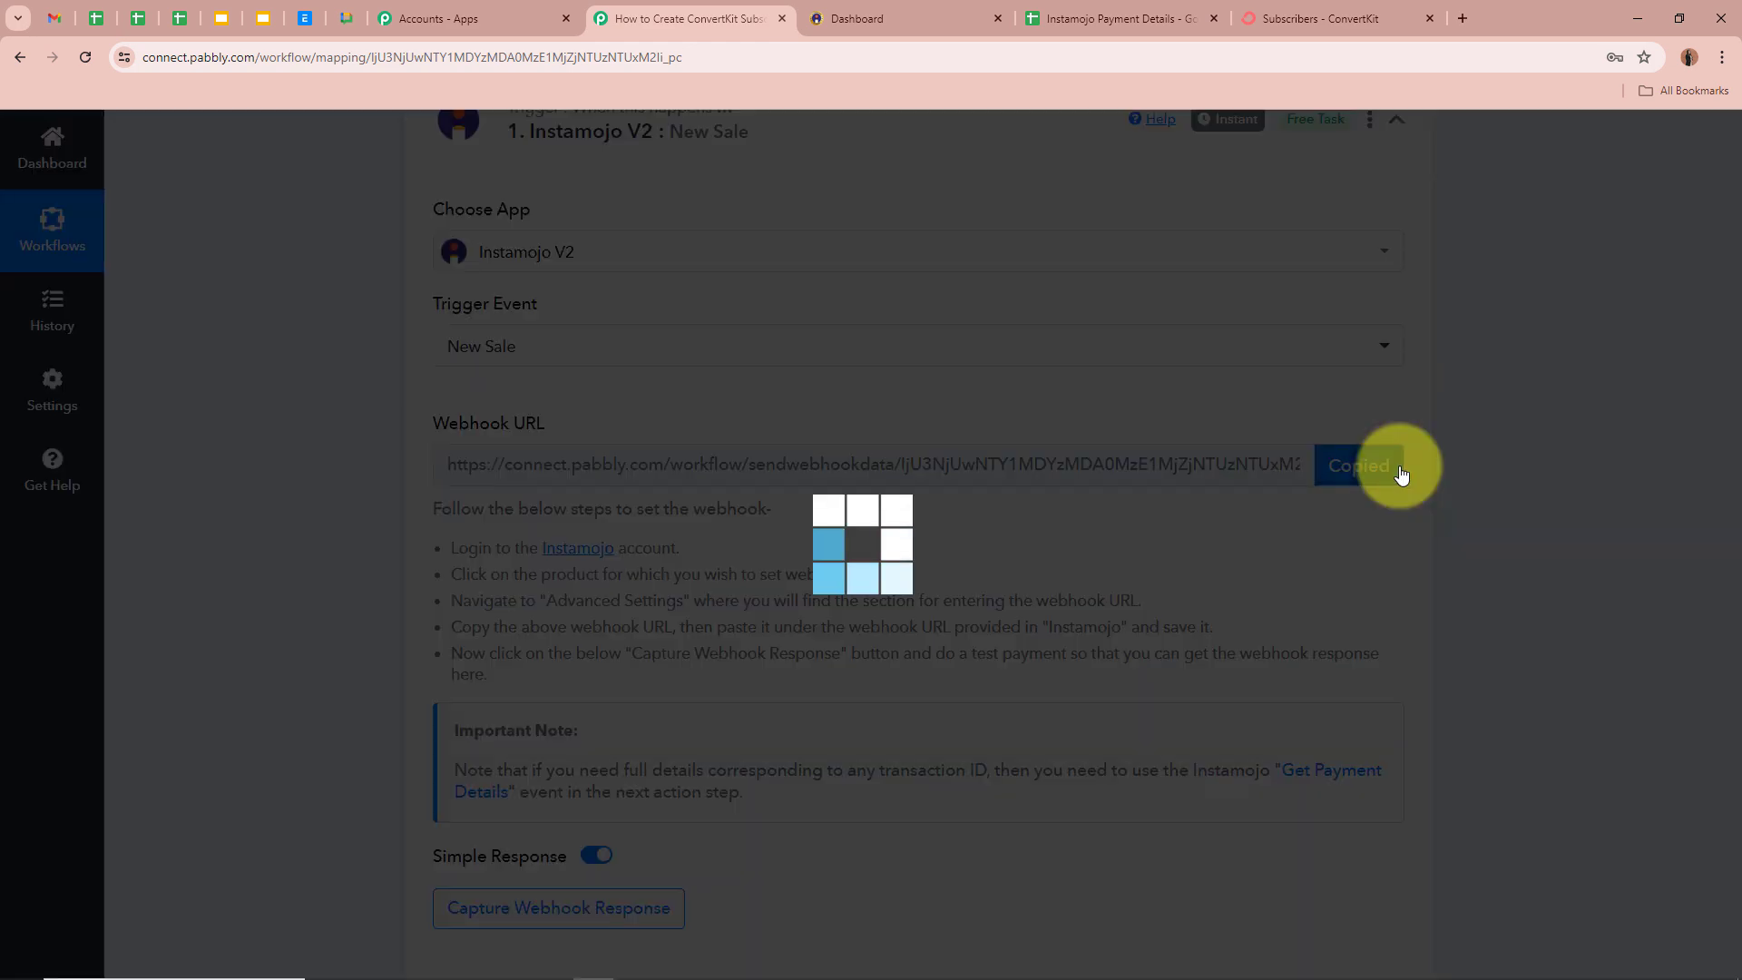
left_click_drag(432, 506, 564, 664)
left_click(552, 608)
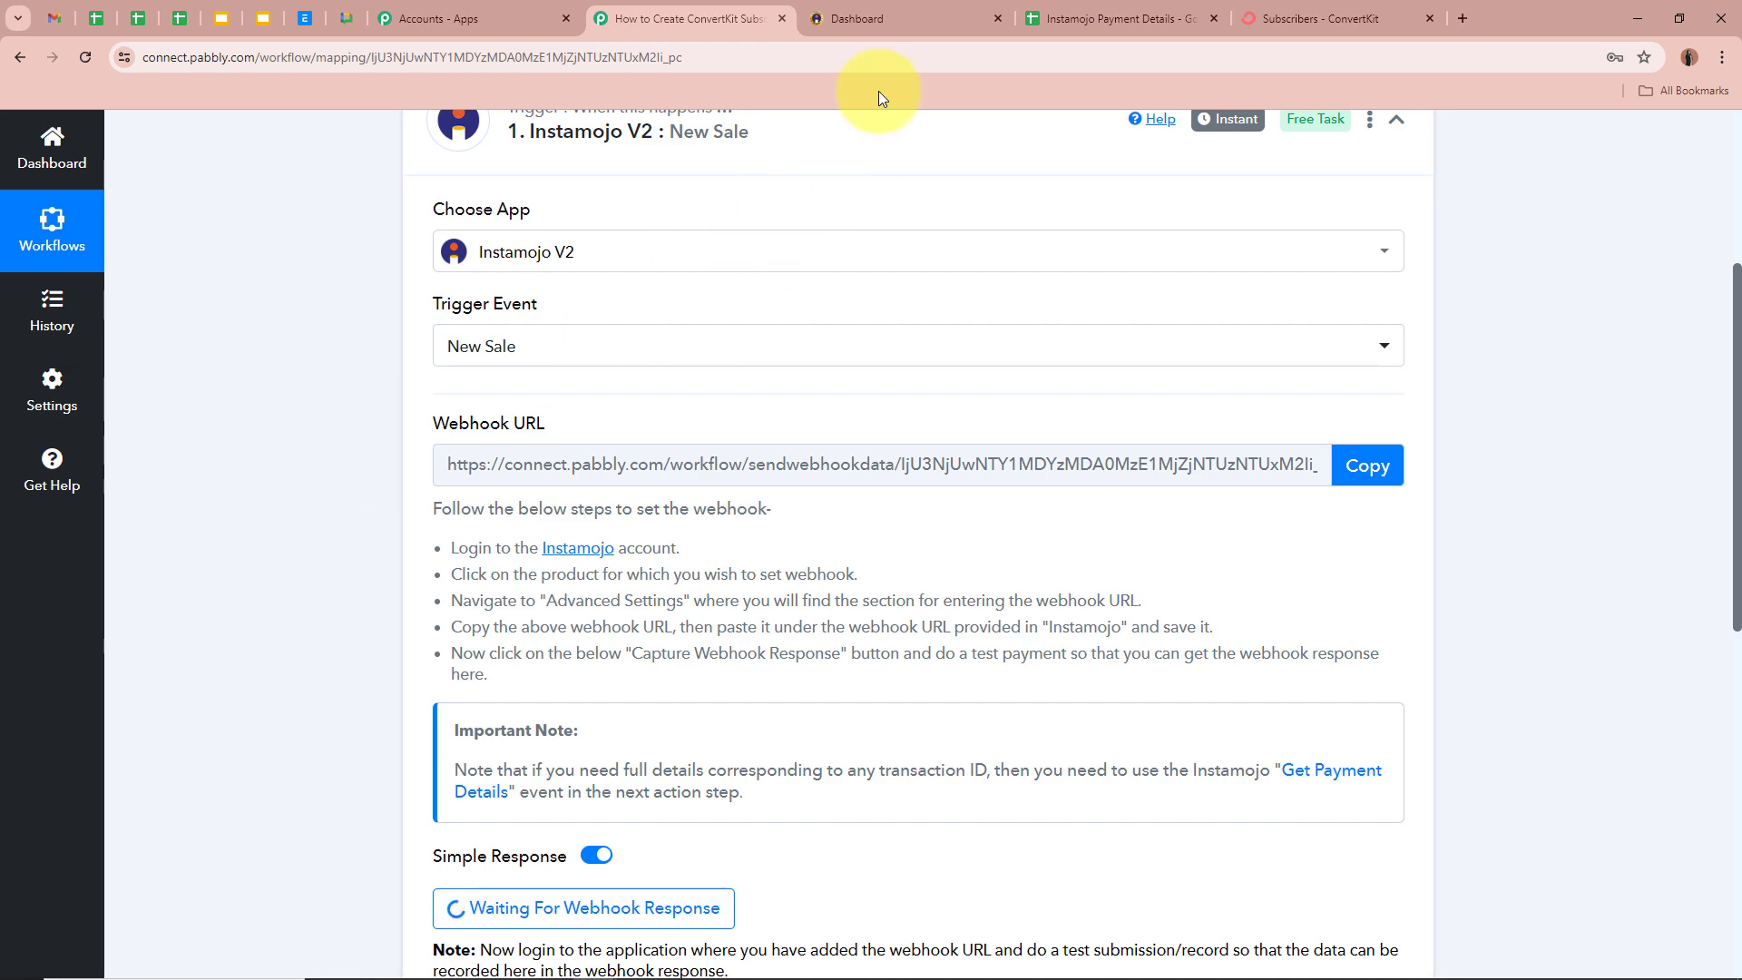
left_click(887, 11)
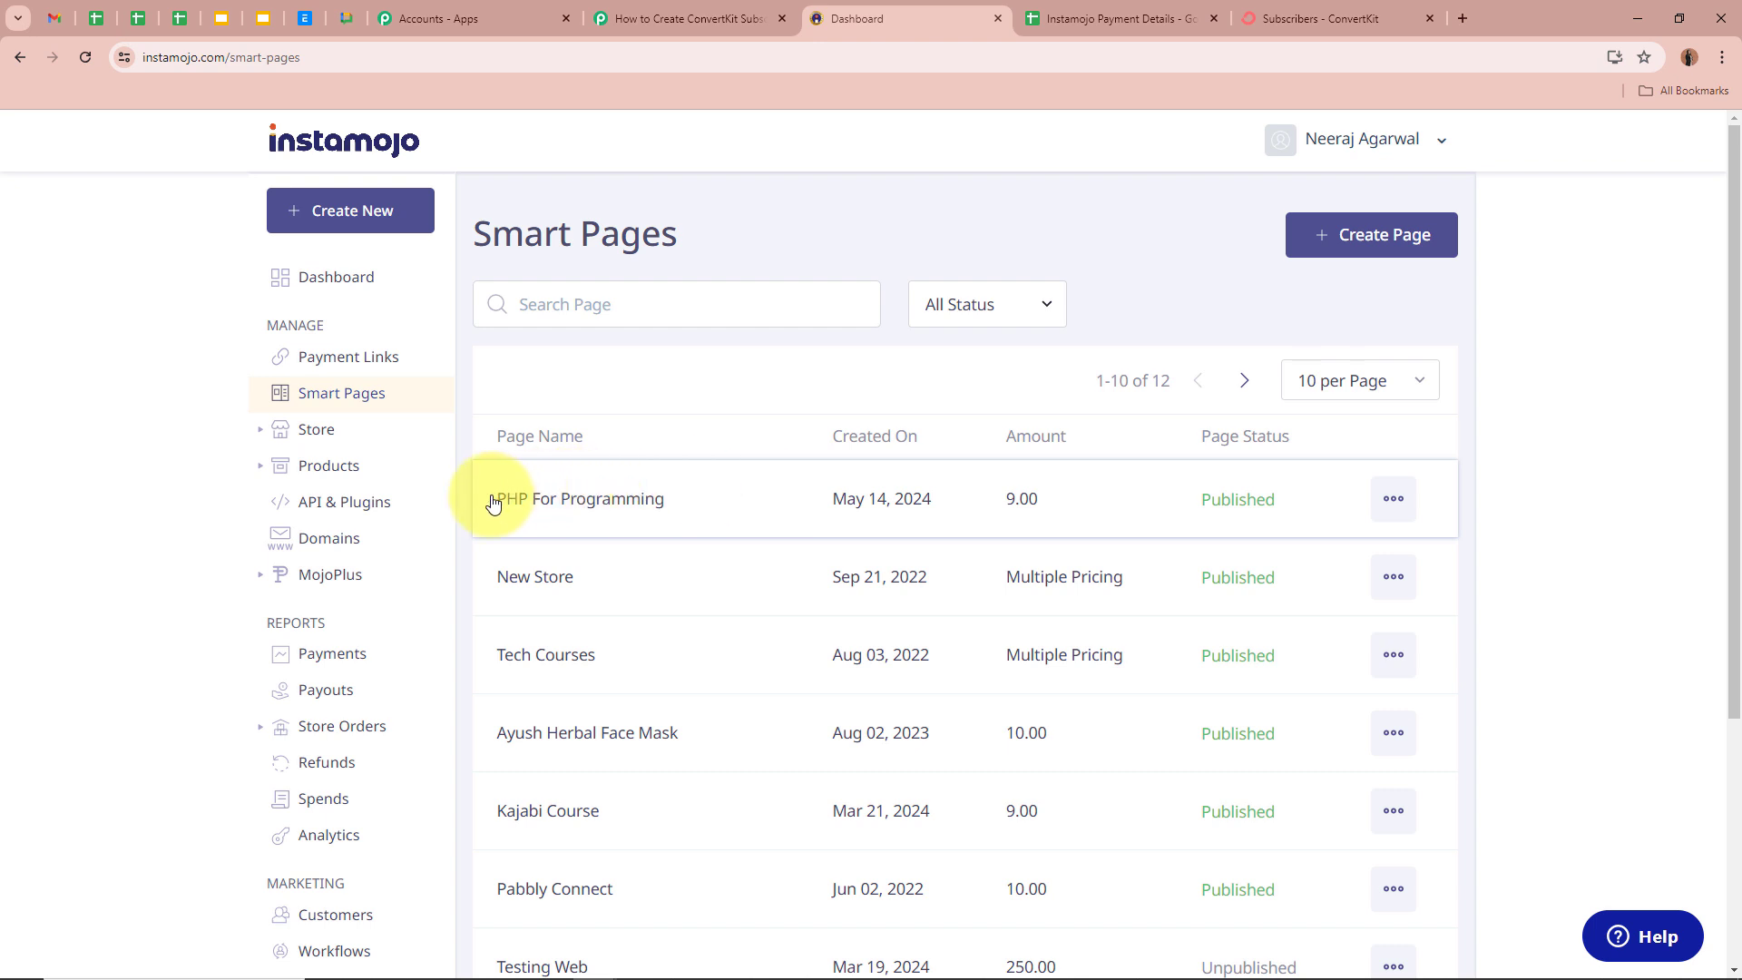
- Edit the PHP For Programming page and turn on Add Webhook
left_click(1402, 509)
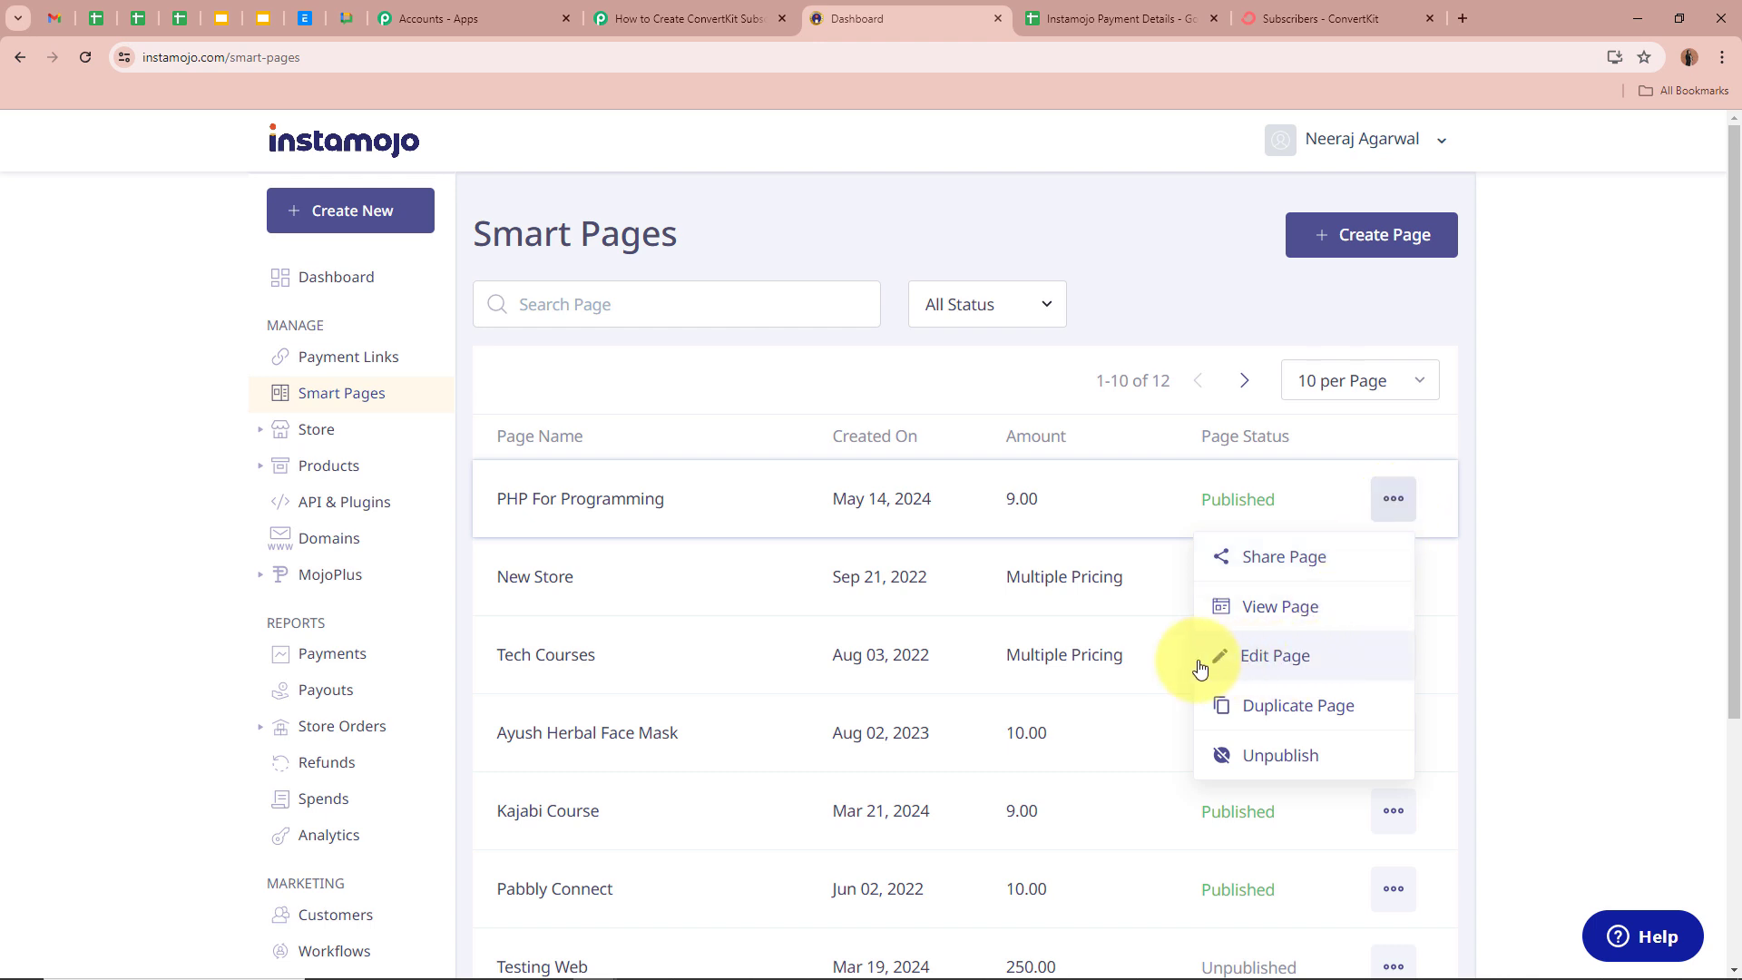
left_click(1346, 668)
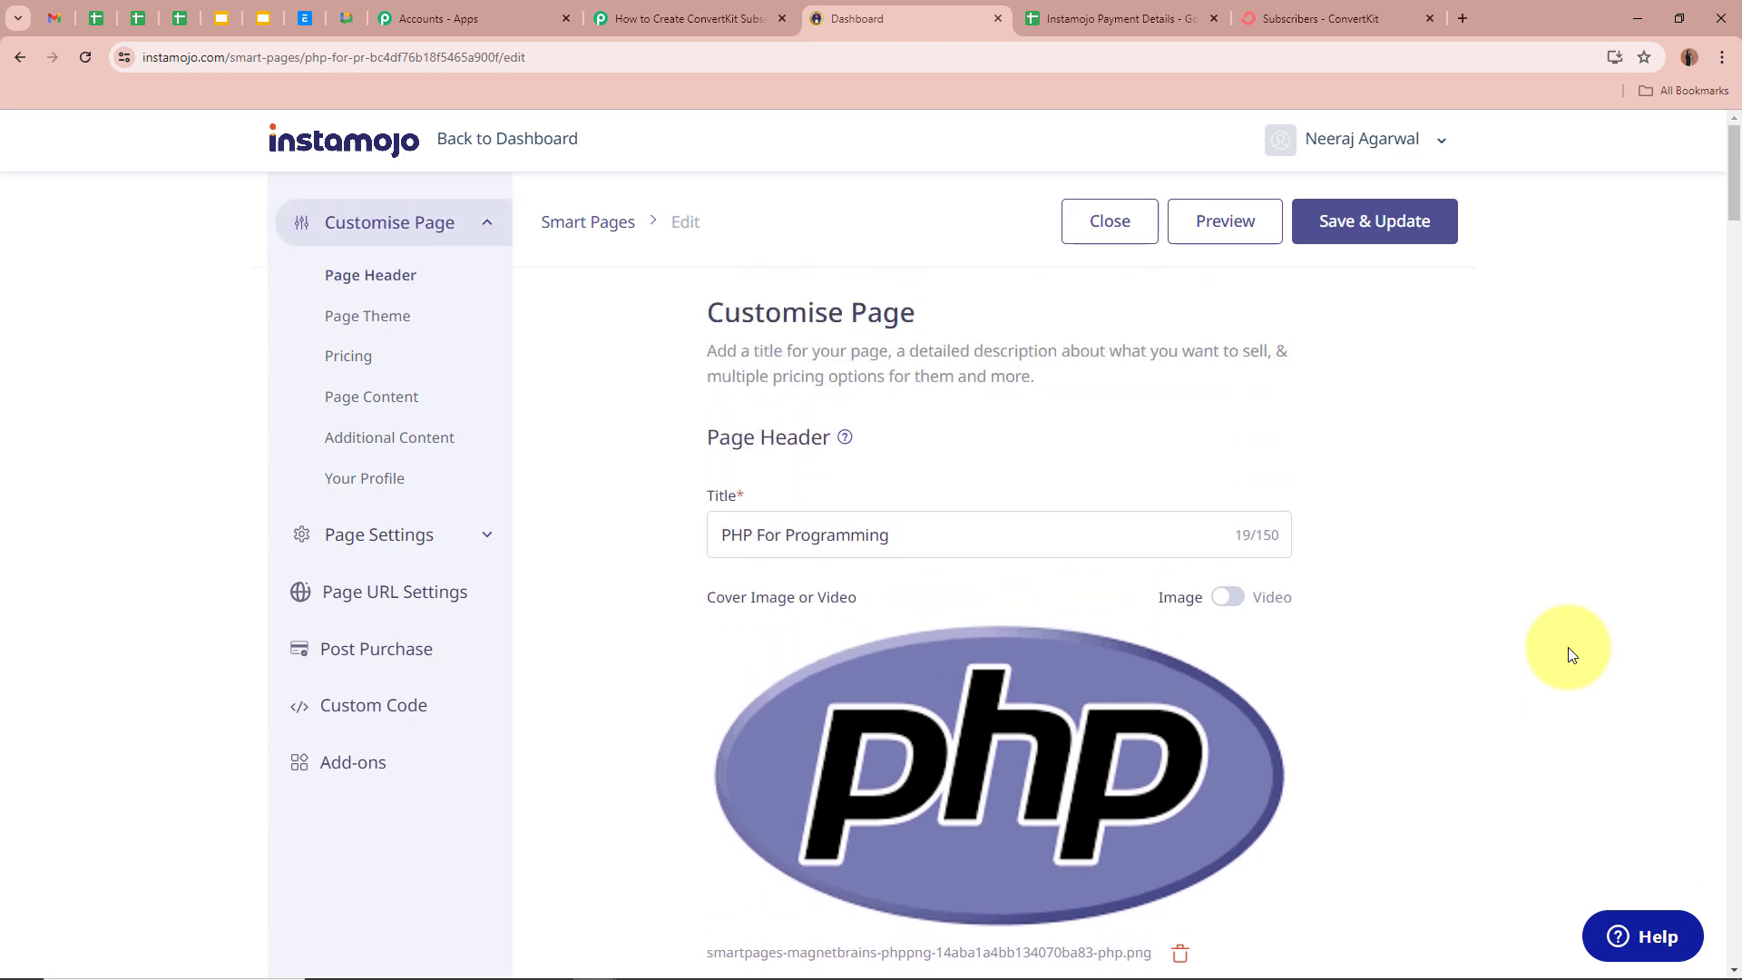
scroll(1567, 645, "down", 10)
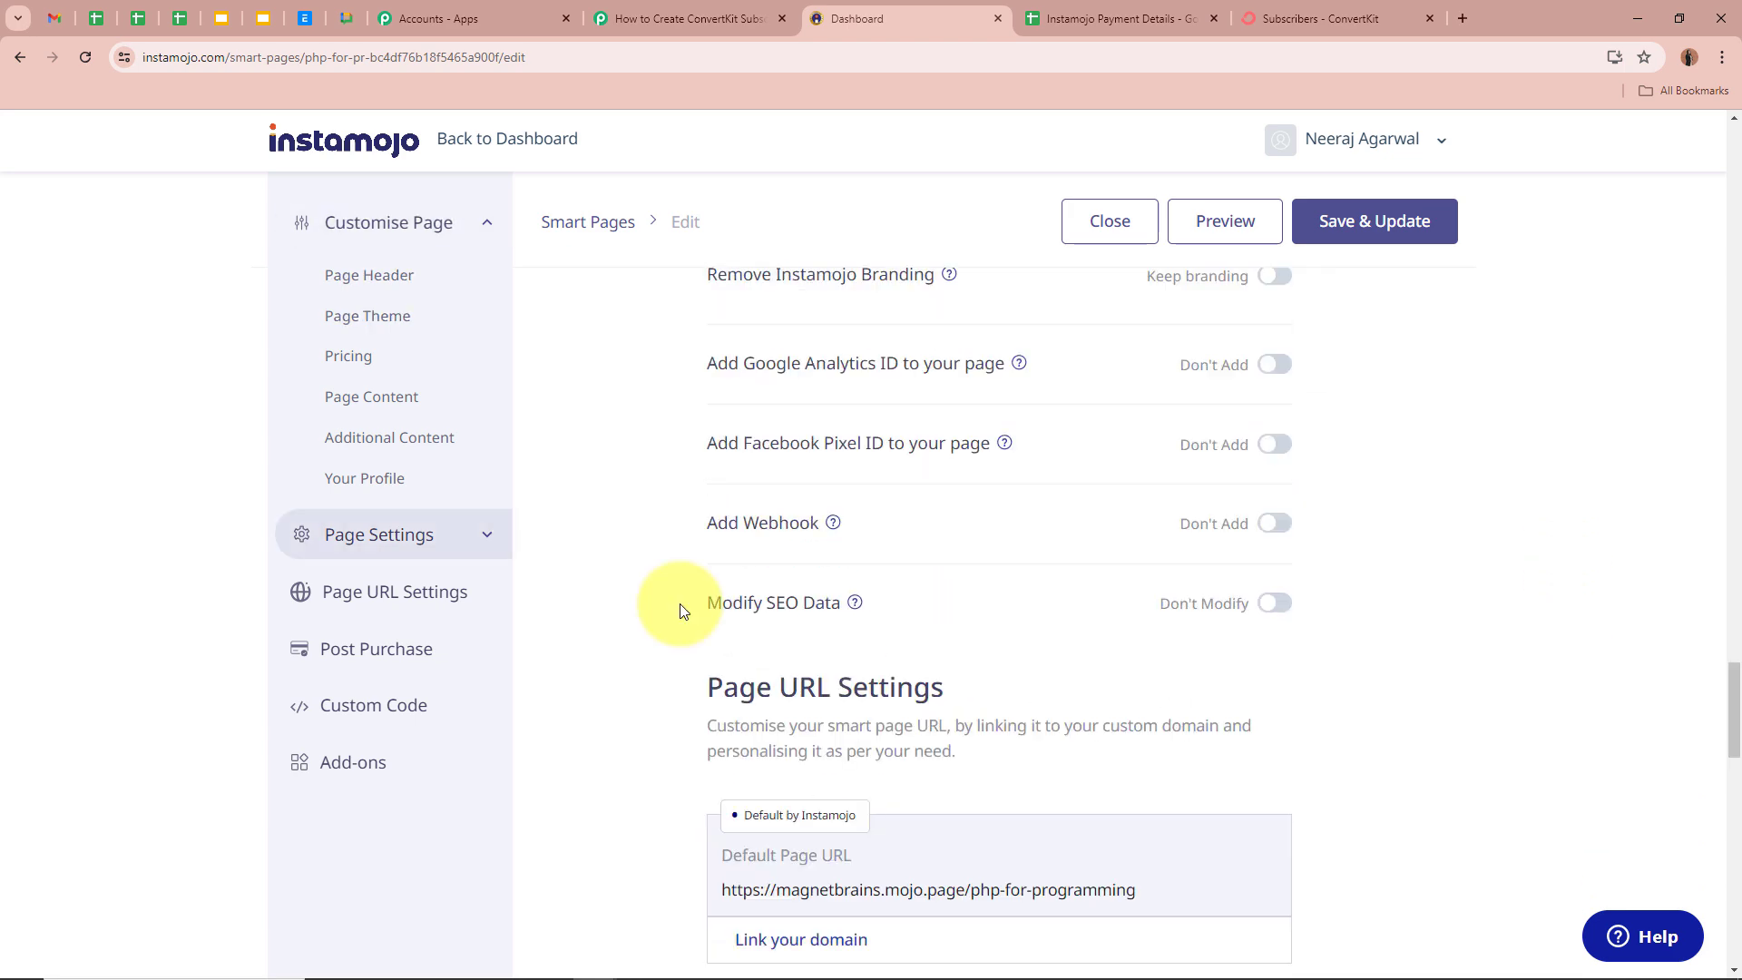
scroll(681, 603, "up", 3)
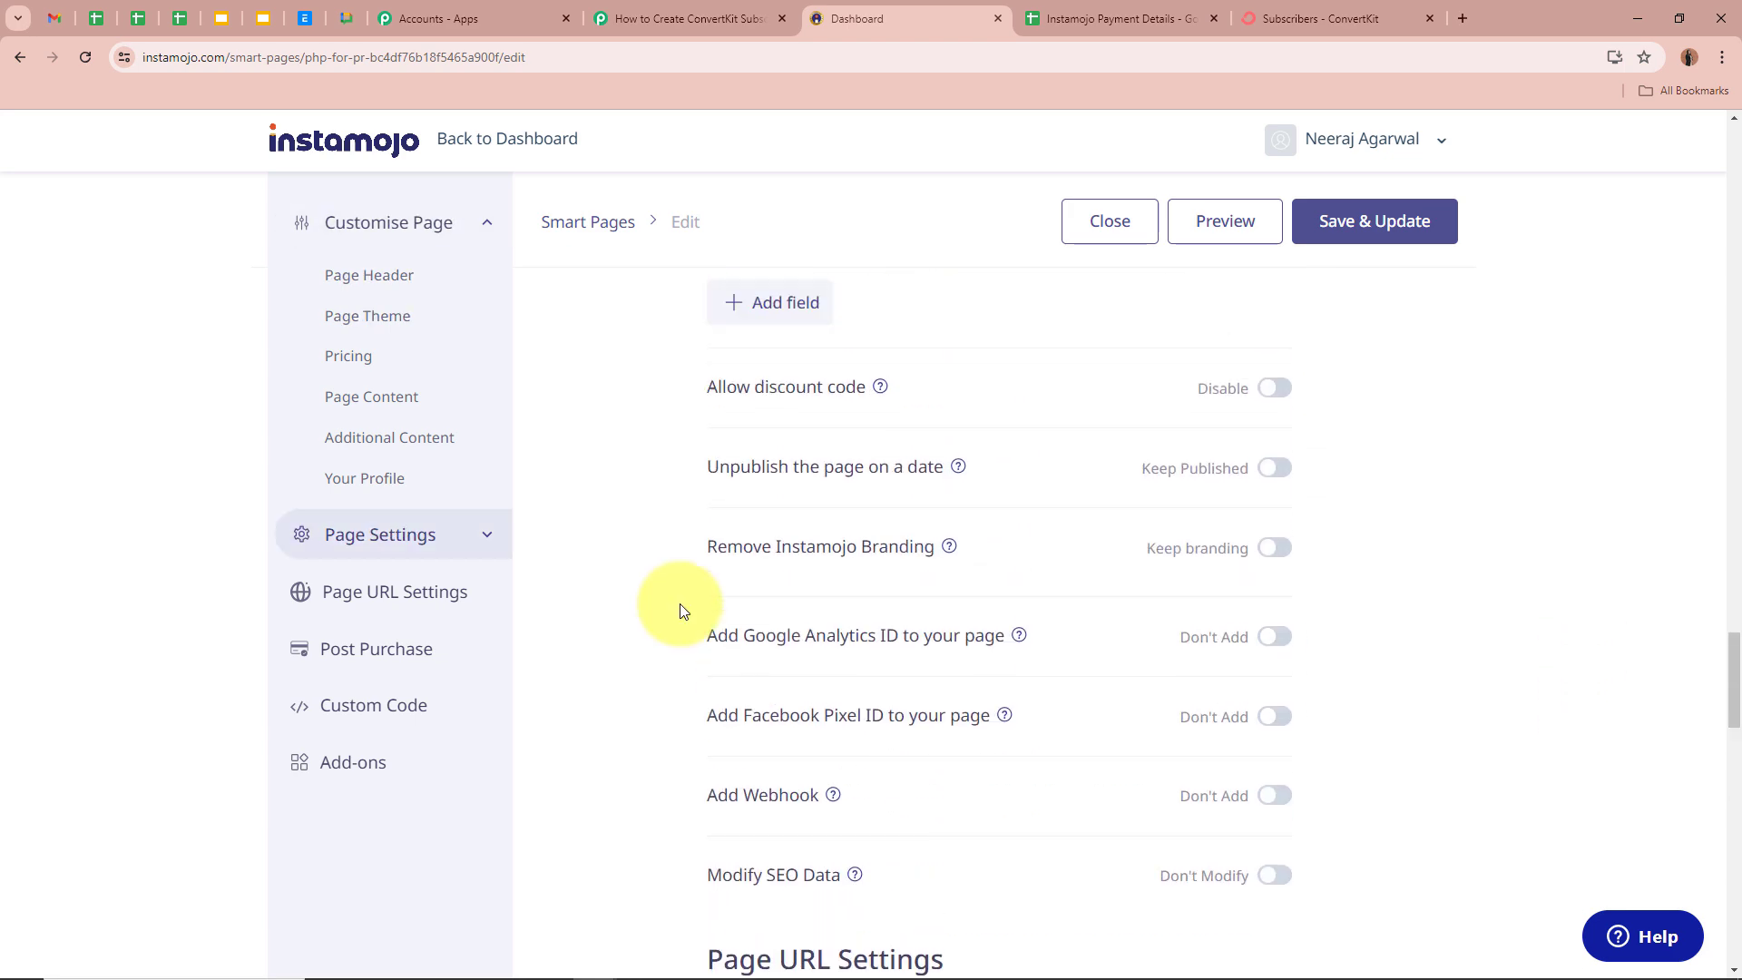
scroll(683, 609, "down", 2)
left_click_drag(716, 613, 819, 614)
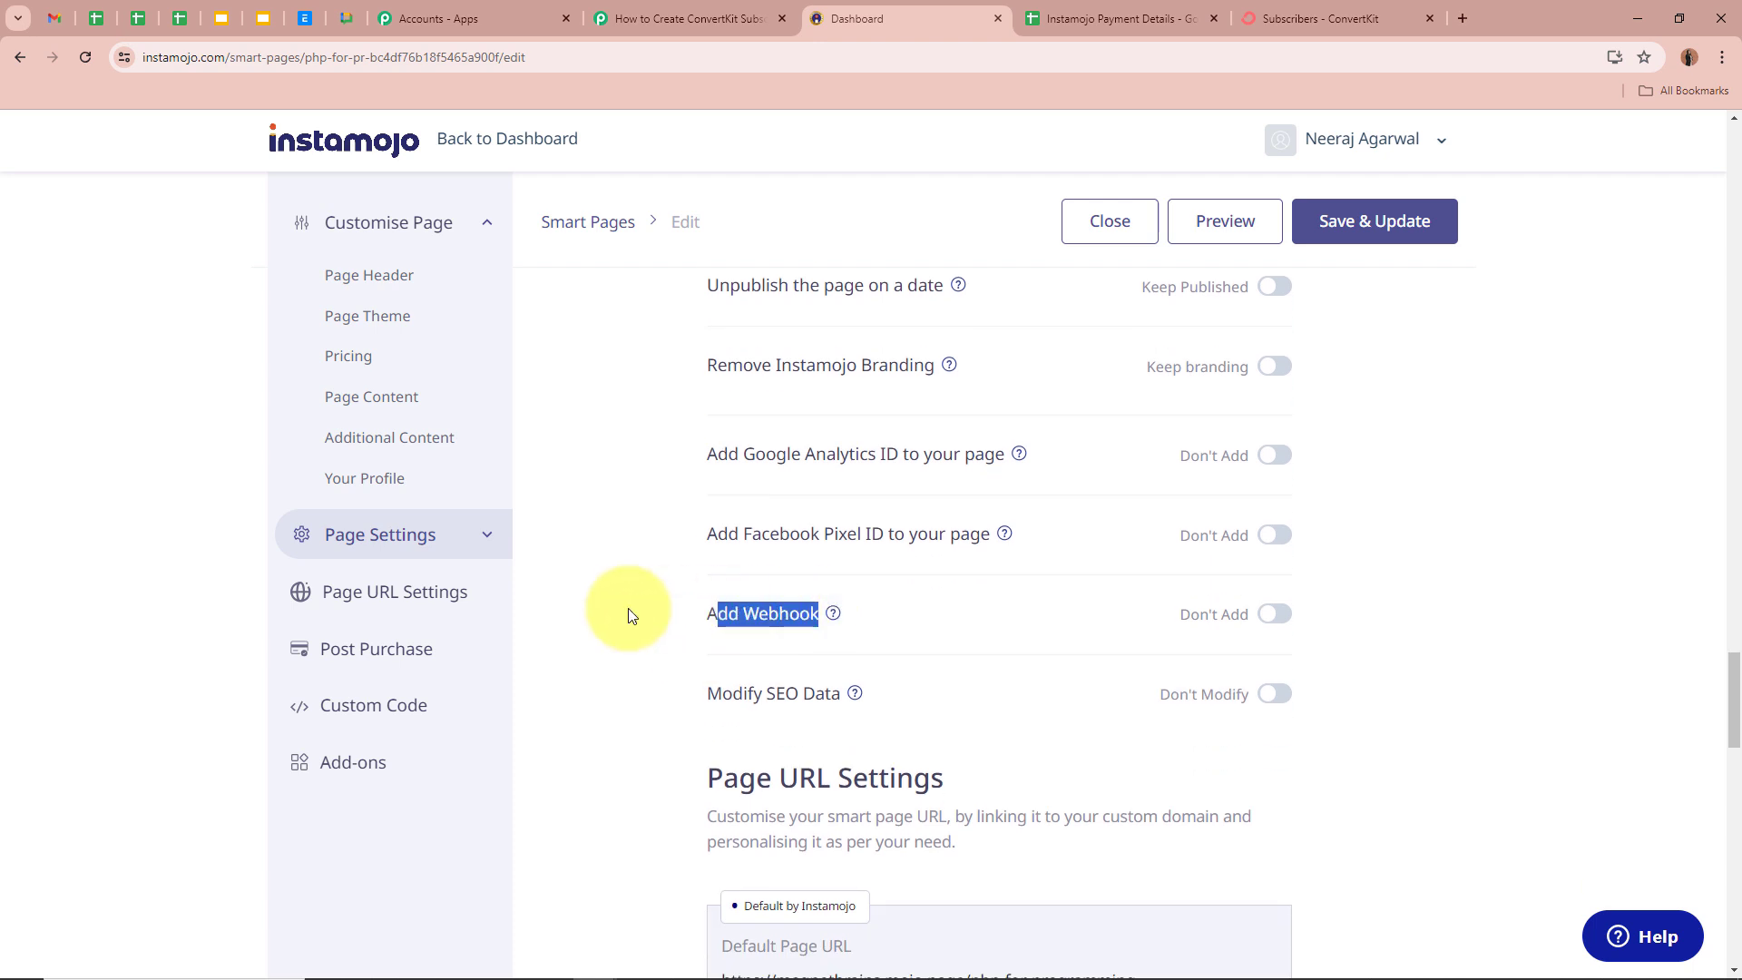
left_click(1273, 617)
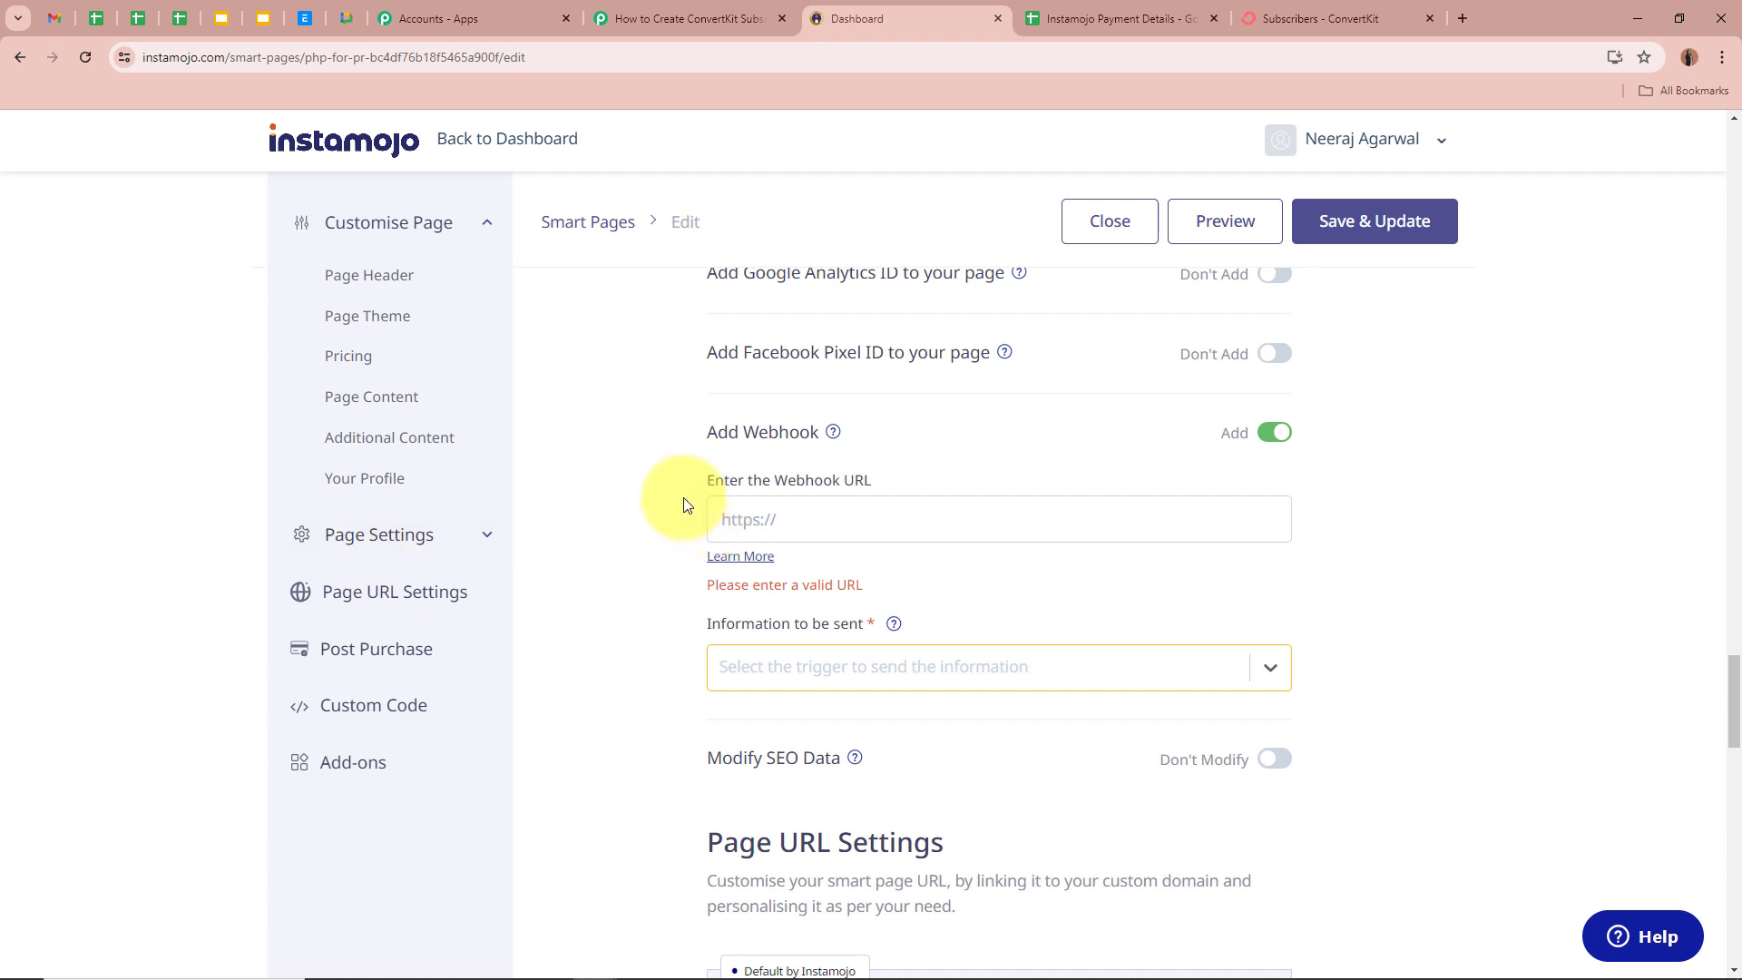
- Paste the Pabbly webhook URL and choose Successful Payments as the information sent
left_click_drag(705, 478, 925, 481)
left_click(906, 516)
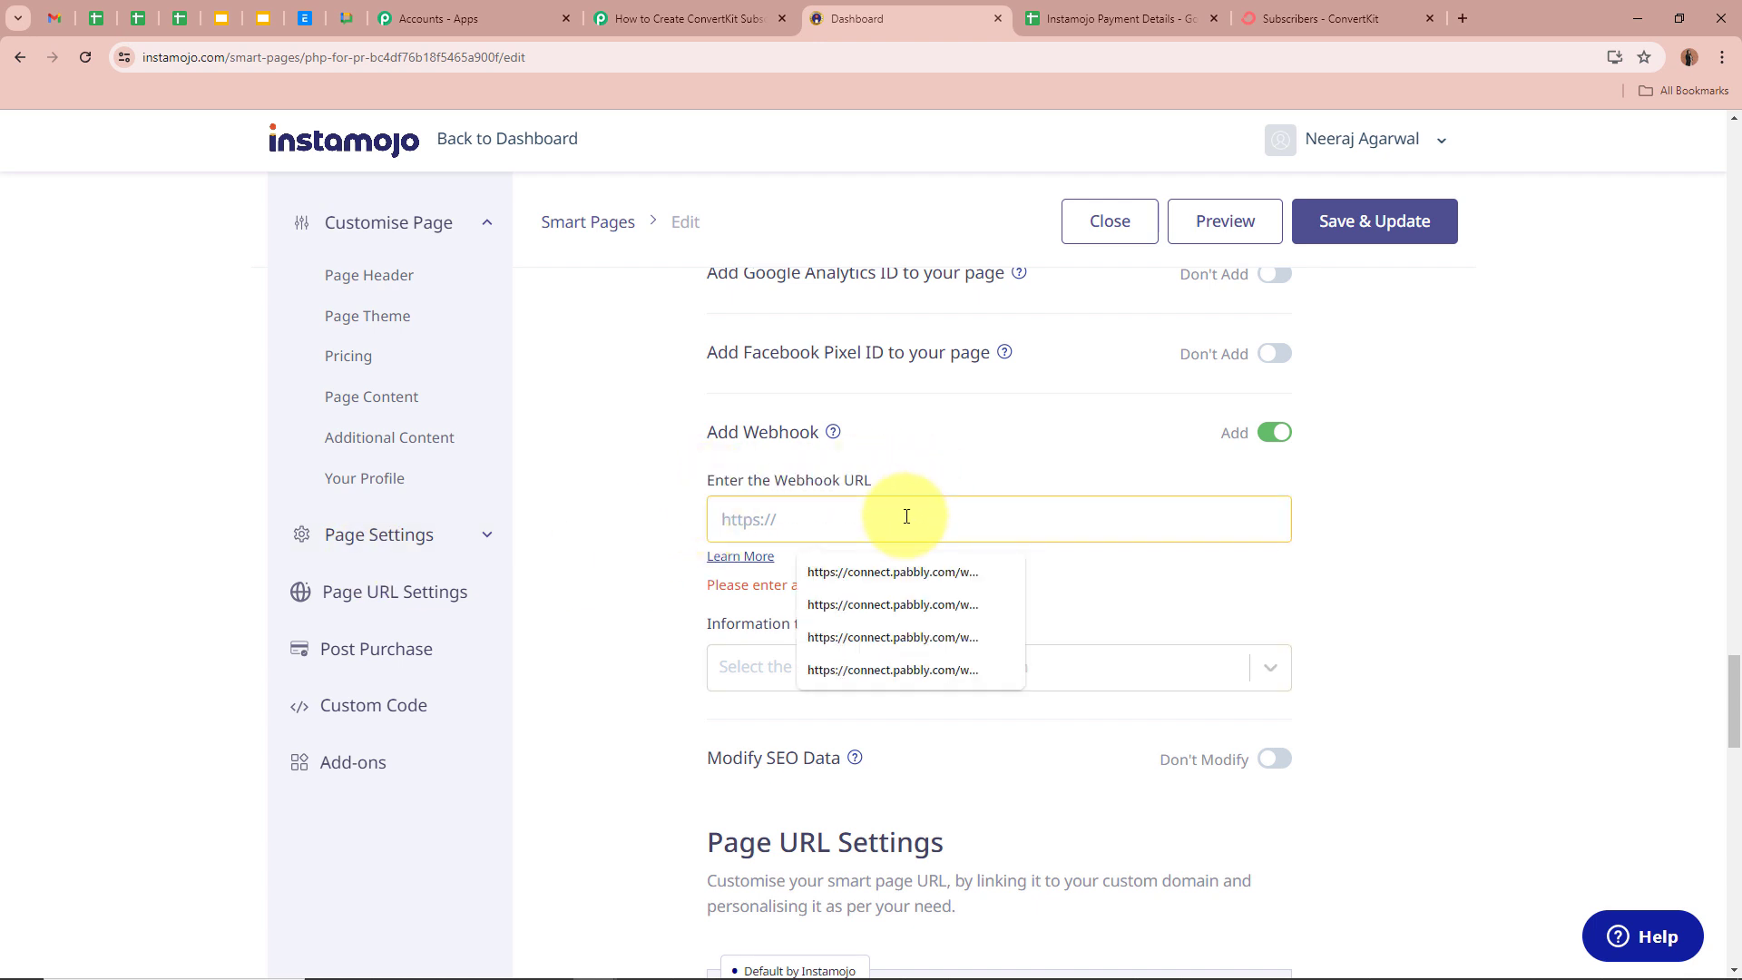
key("ctrl+v")
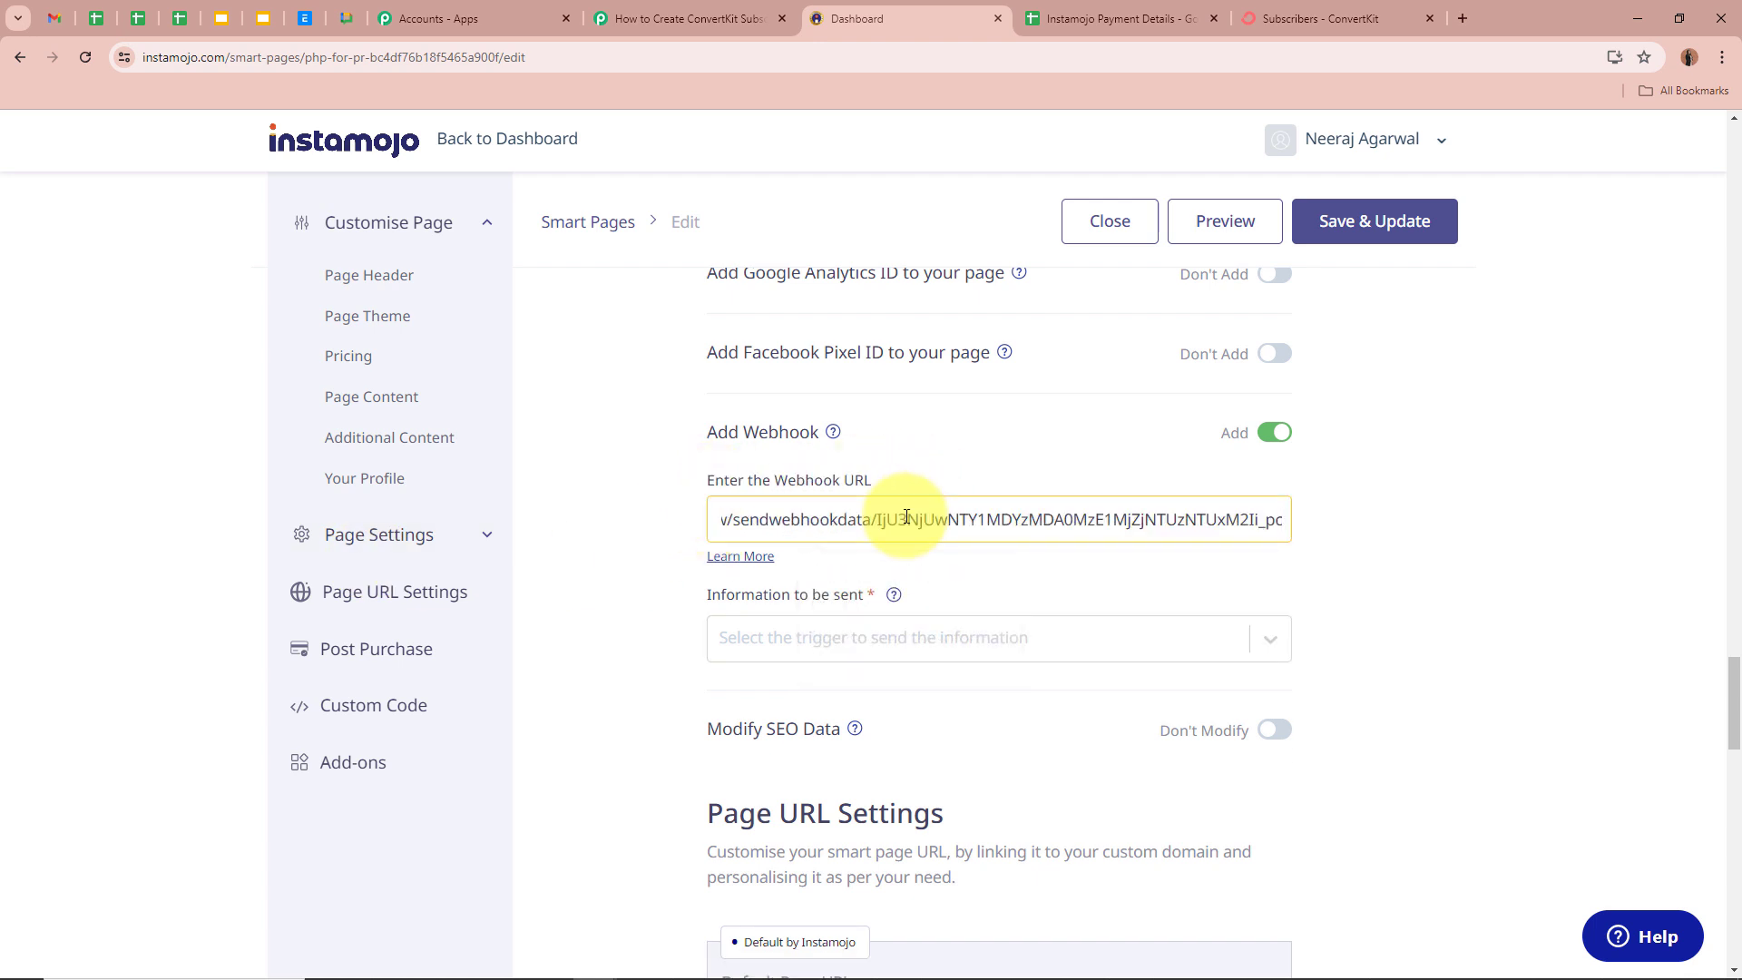
left_click(636, 545)
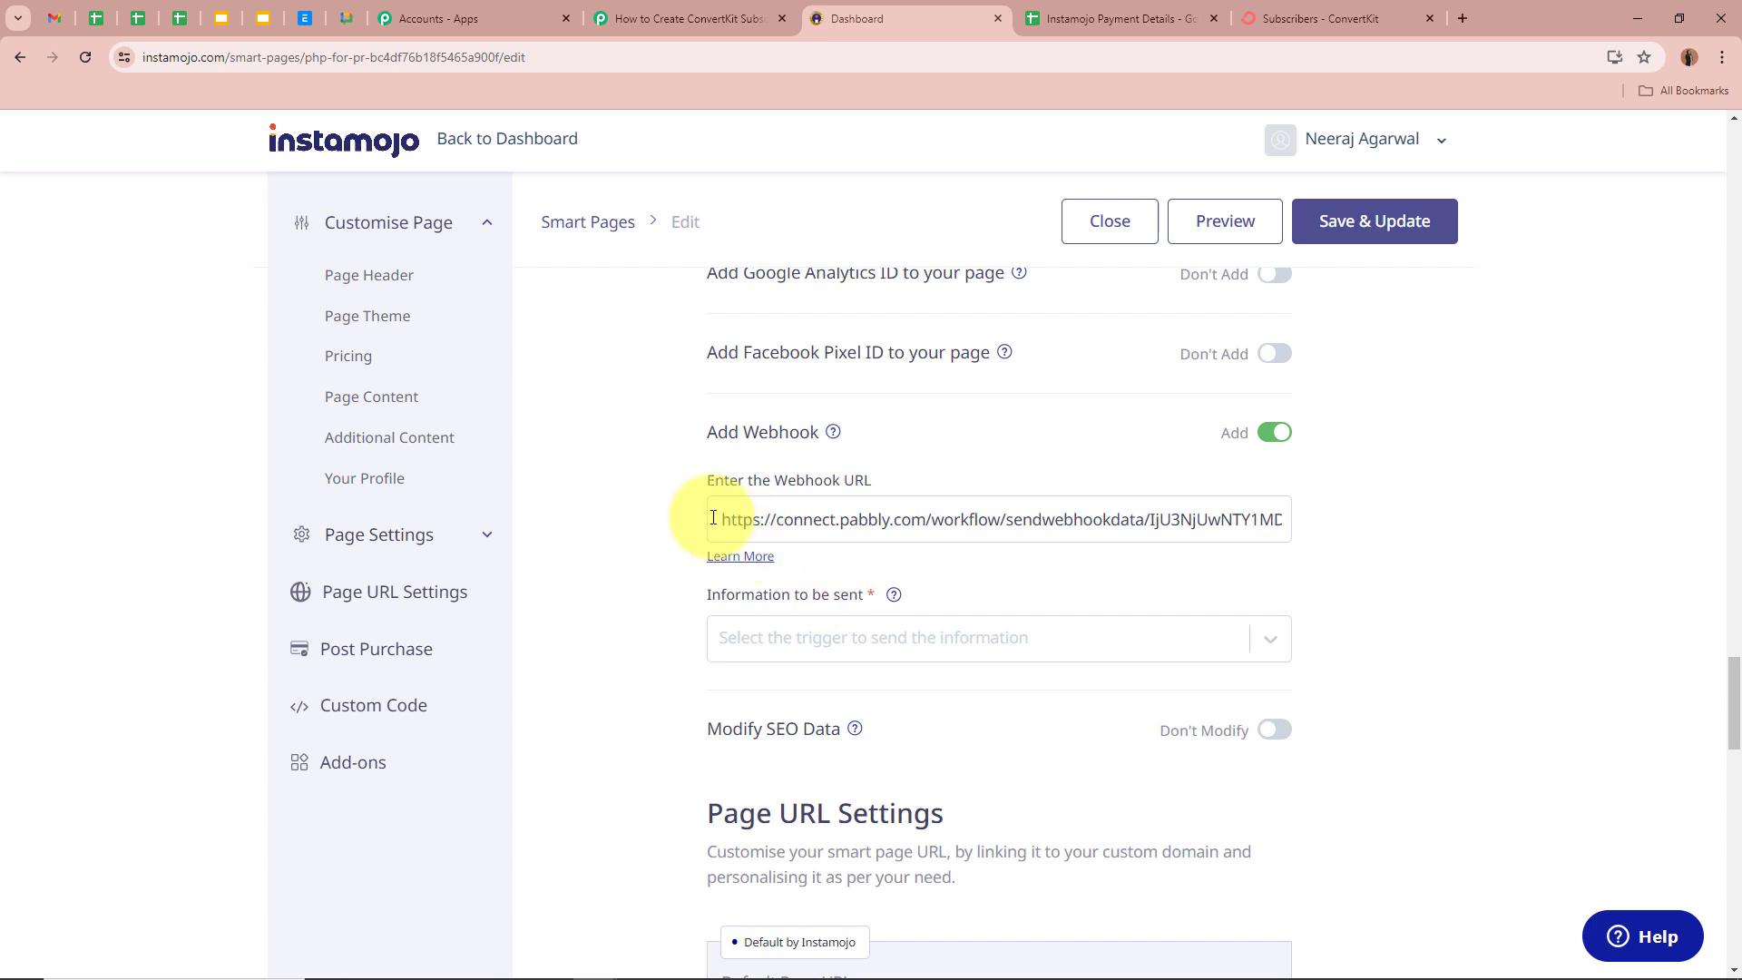
left_click(1270, 638)
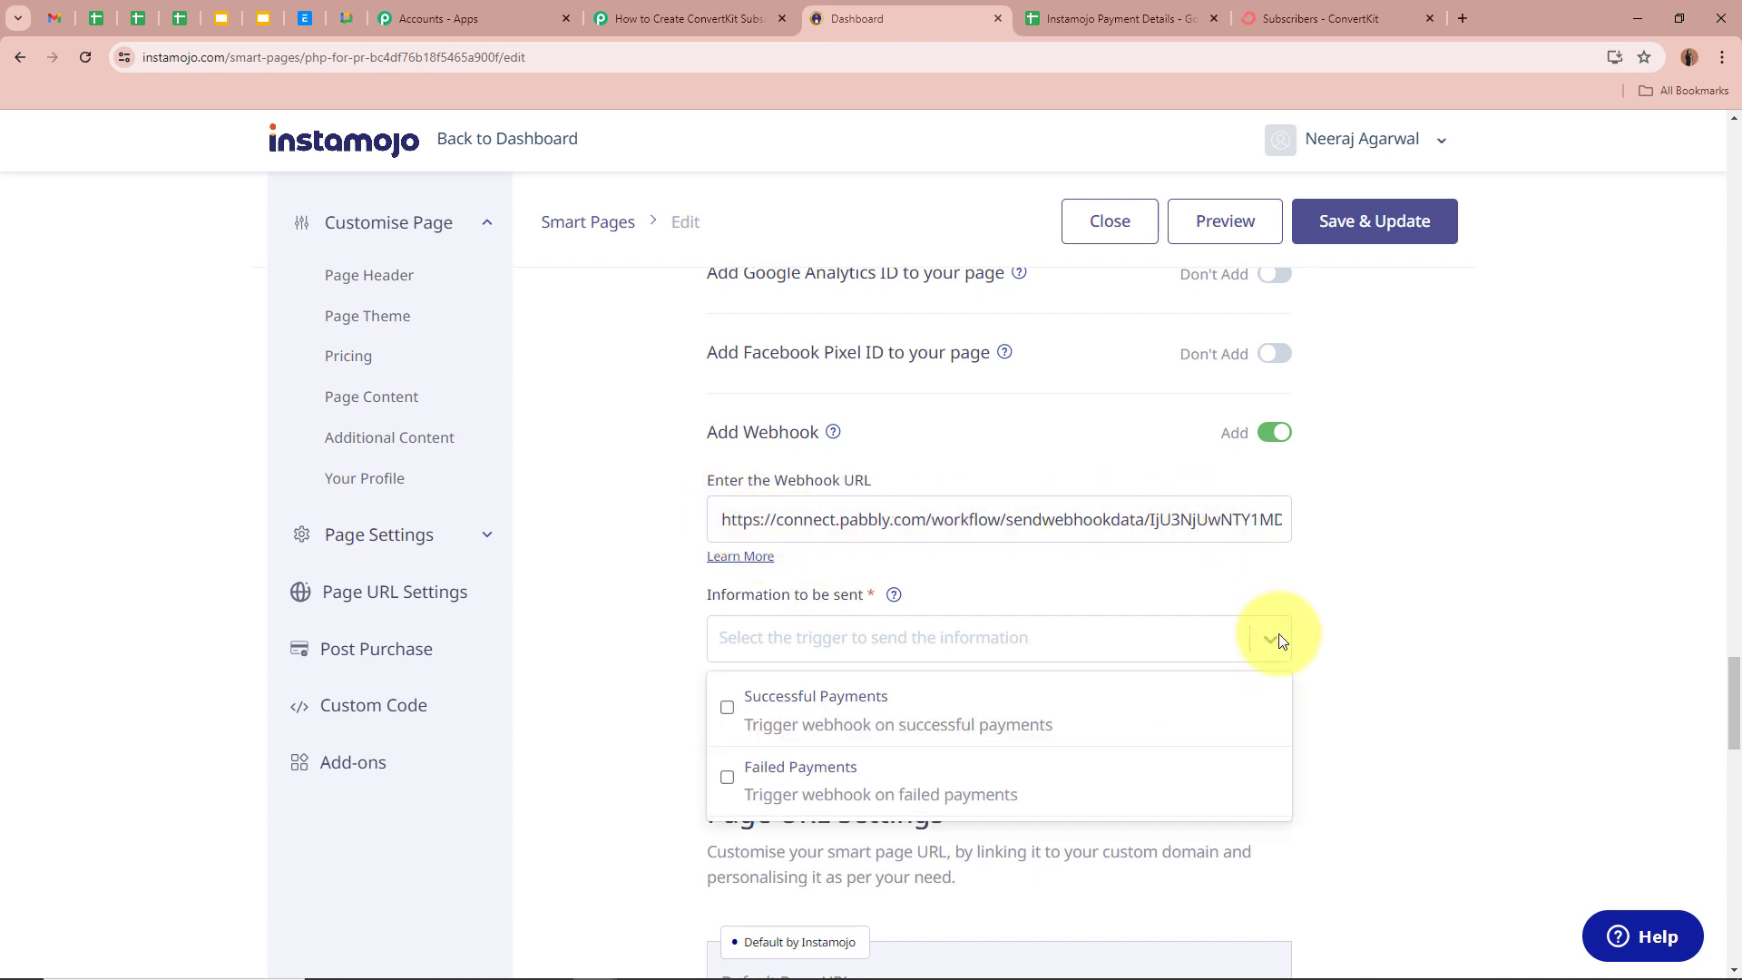
left_click(725, 704)
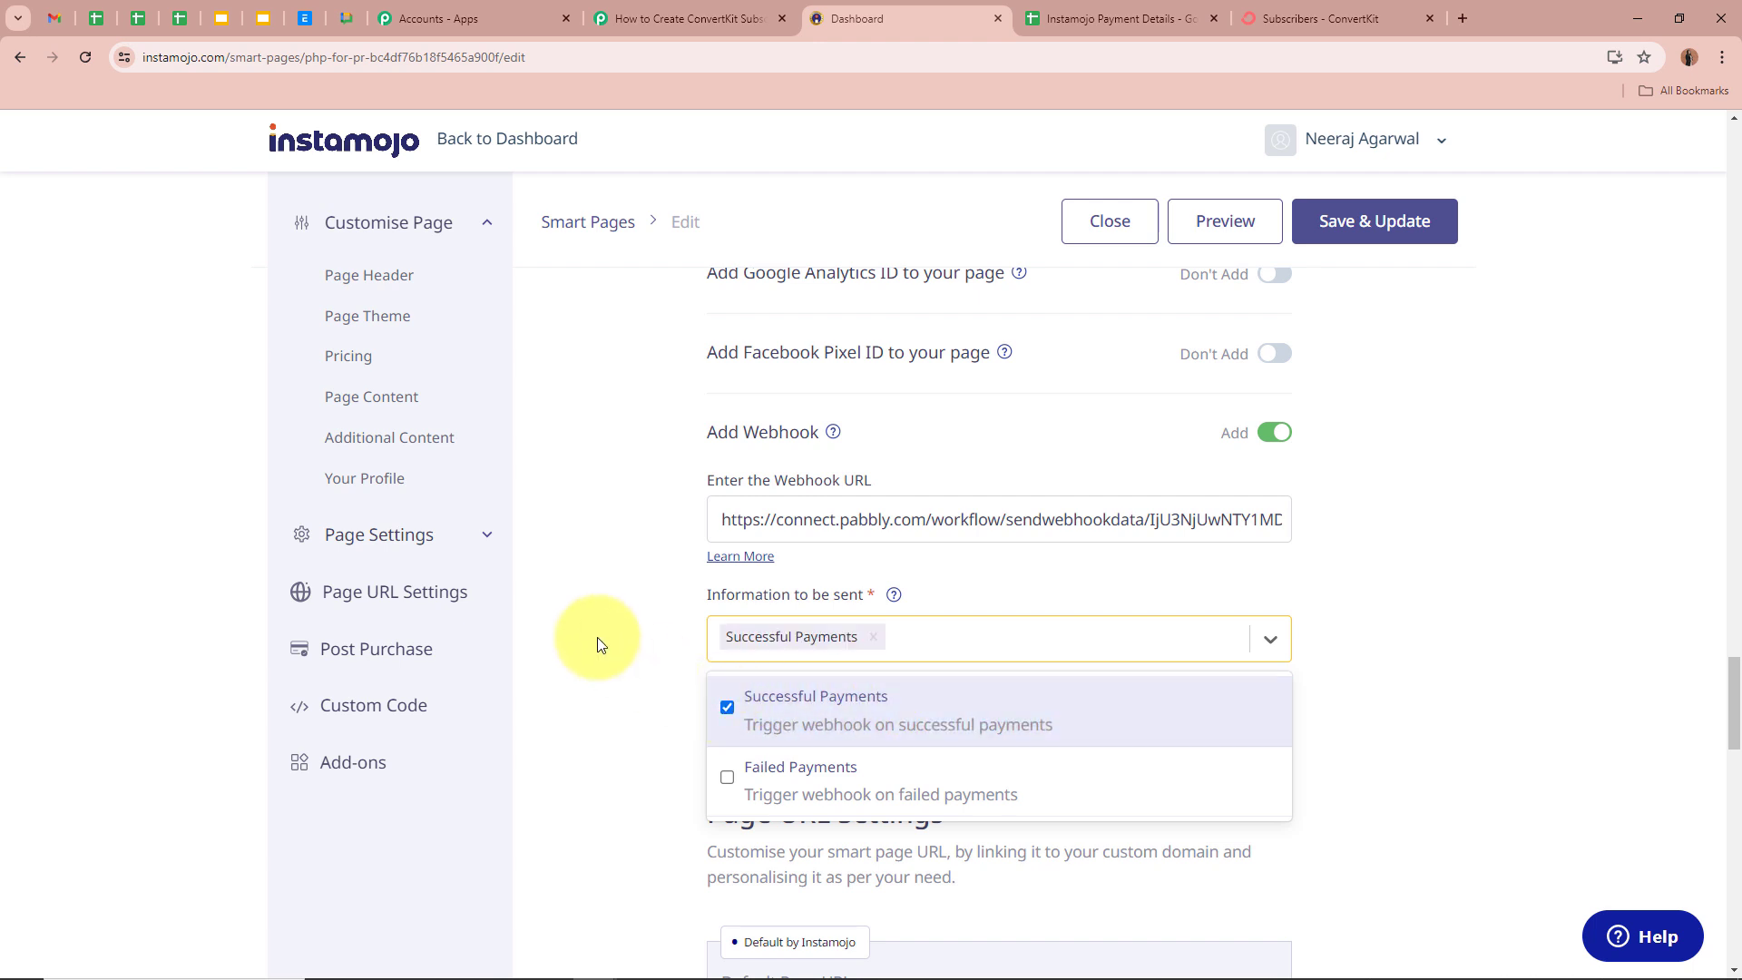
left_click(597, 637)
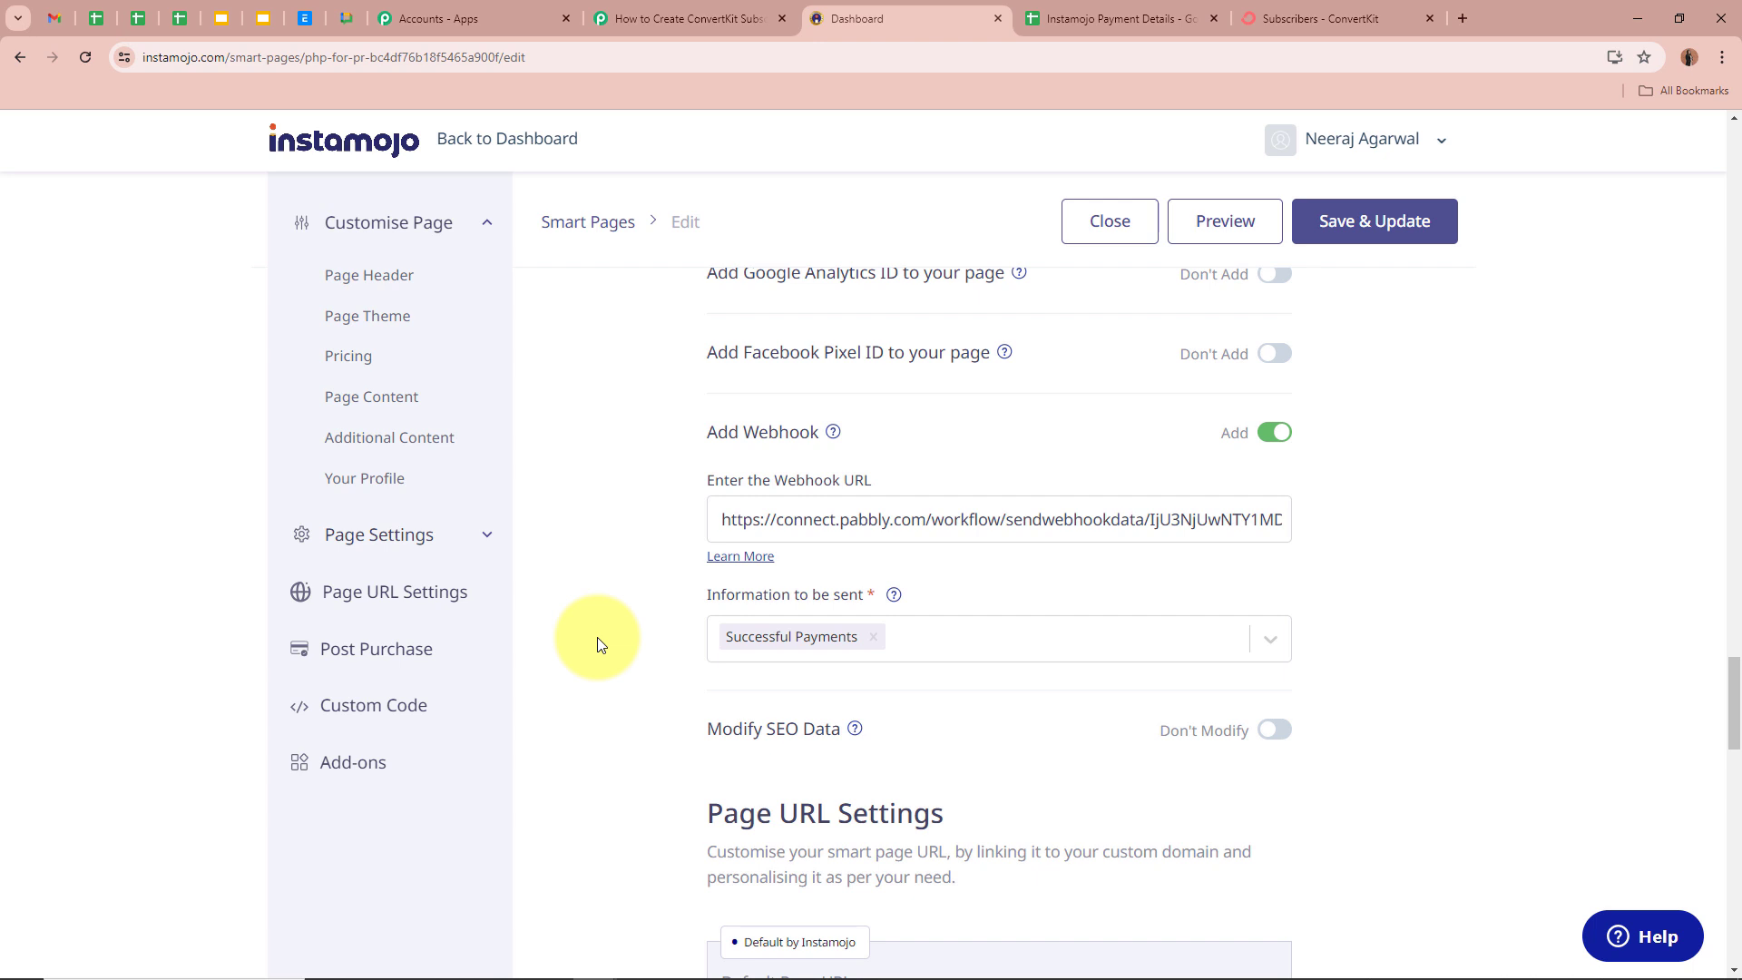
- Save & Update the PHP For Programming page and confirm the live update
left_click(1421, 234)
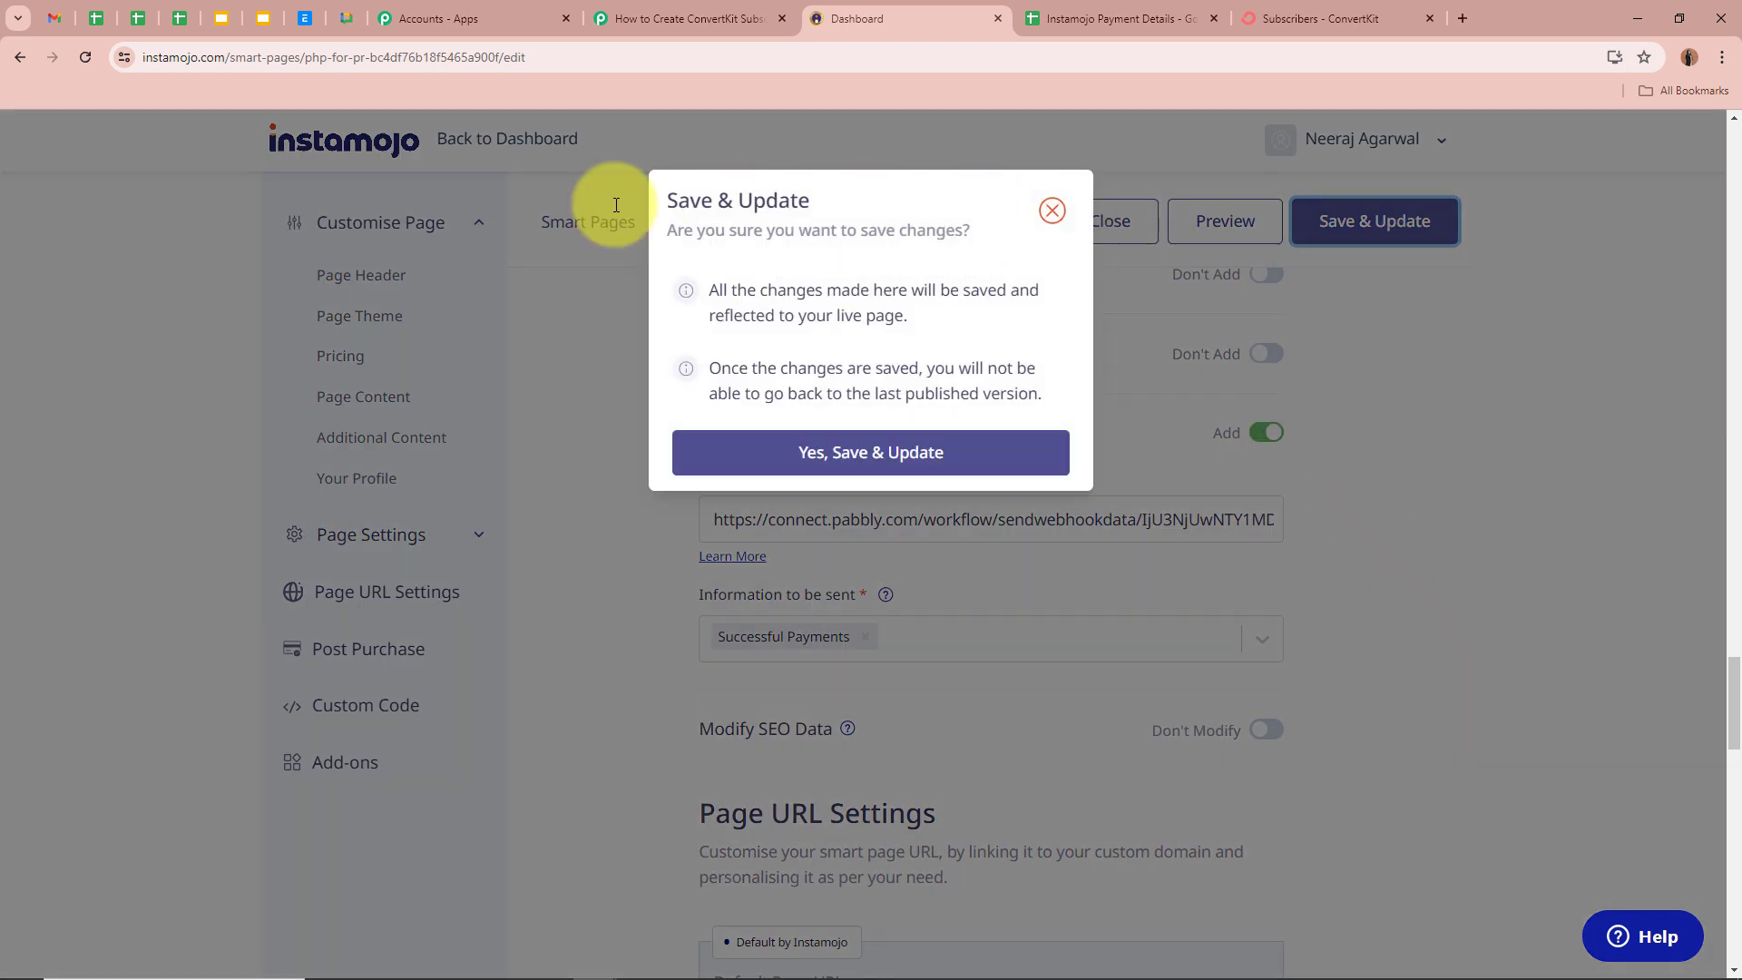
left_click(910, 455)
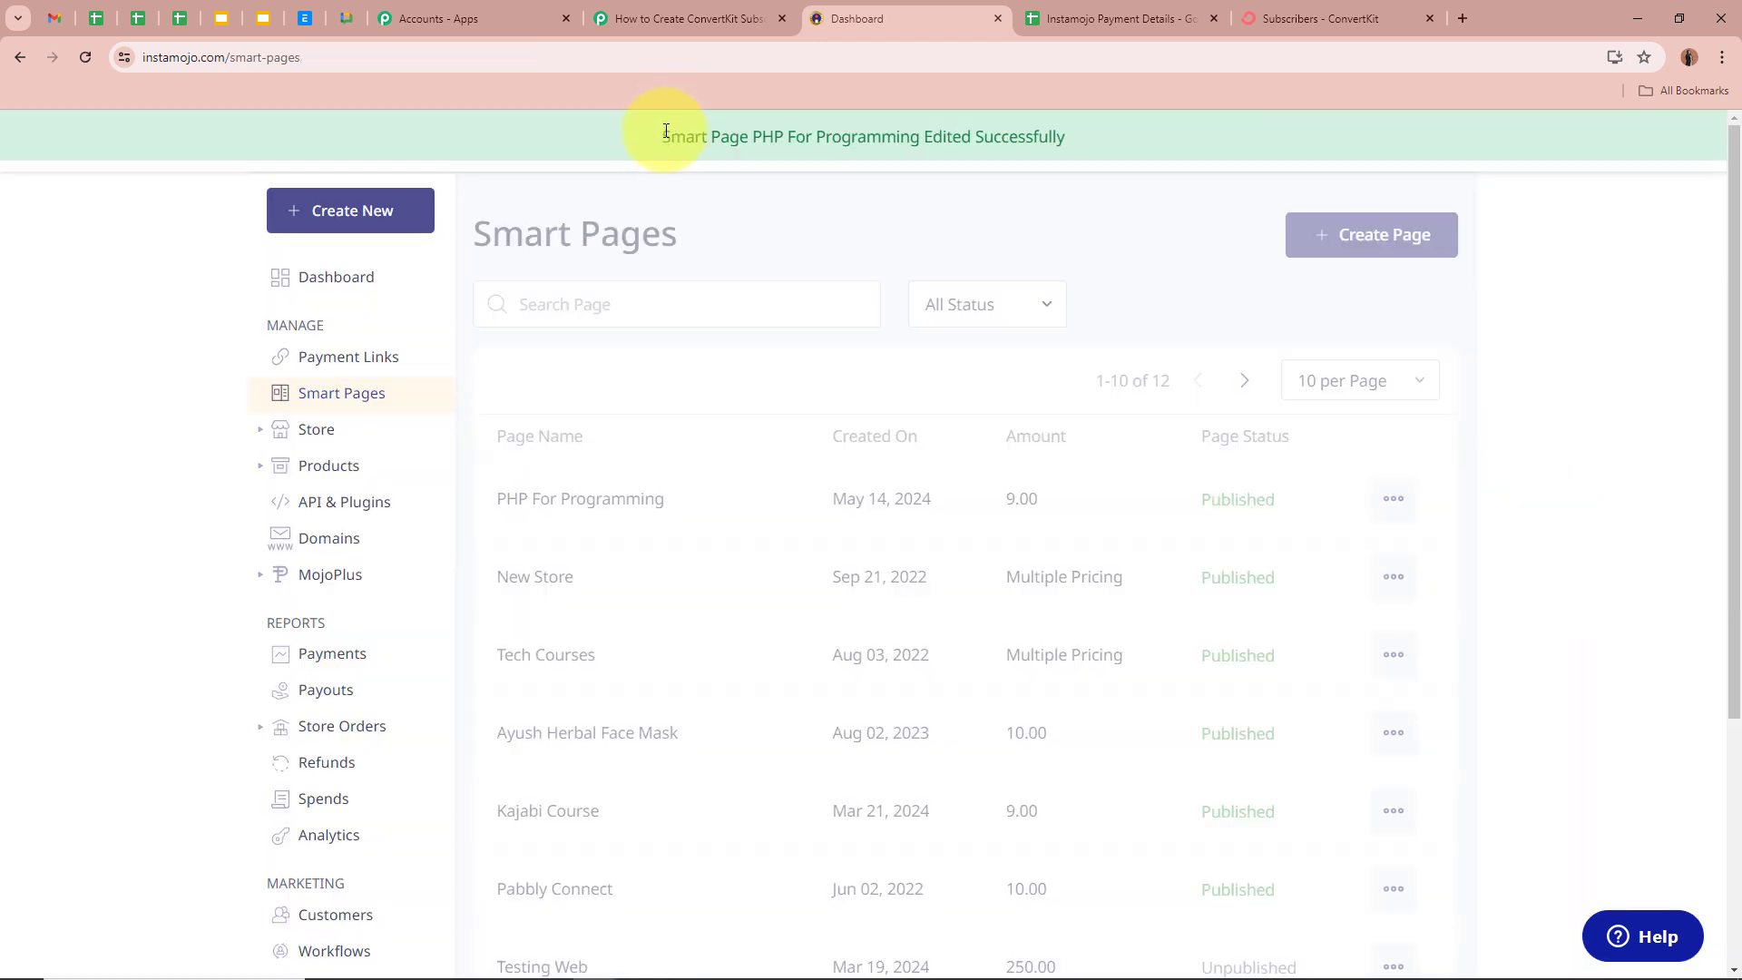
left_click_drag(666, 132, 1074, 136)
left_click(1091, 192)
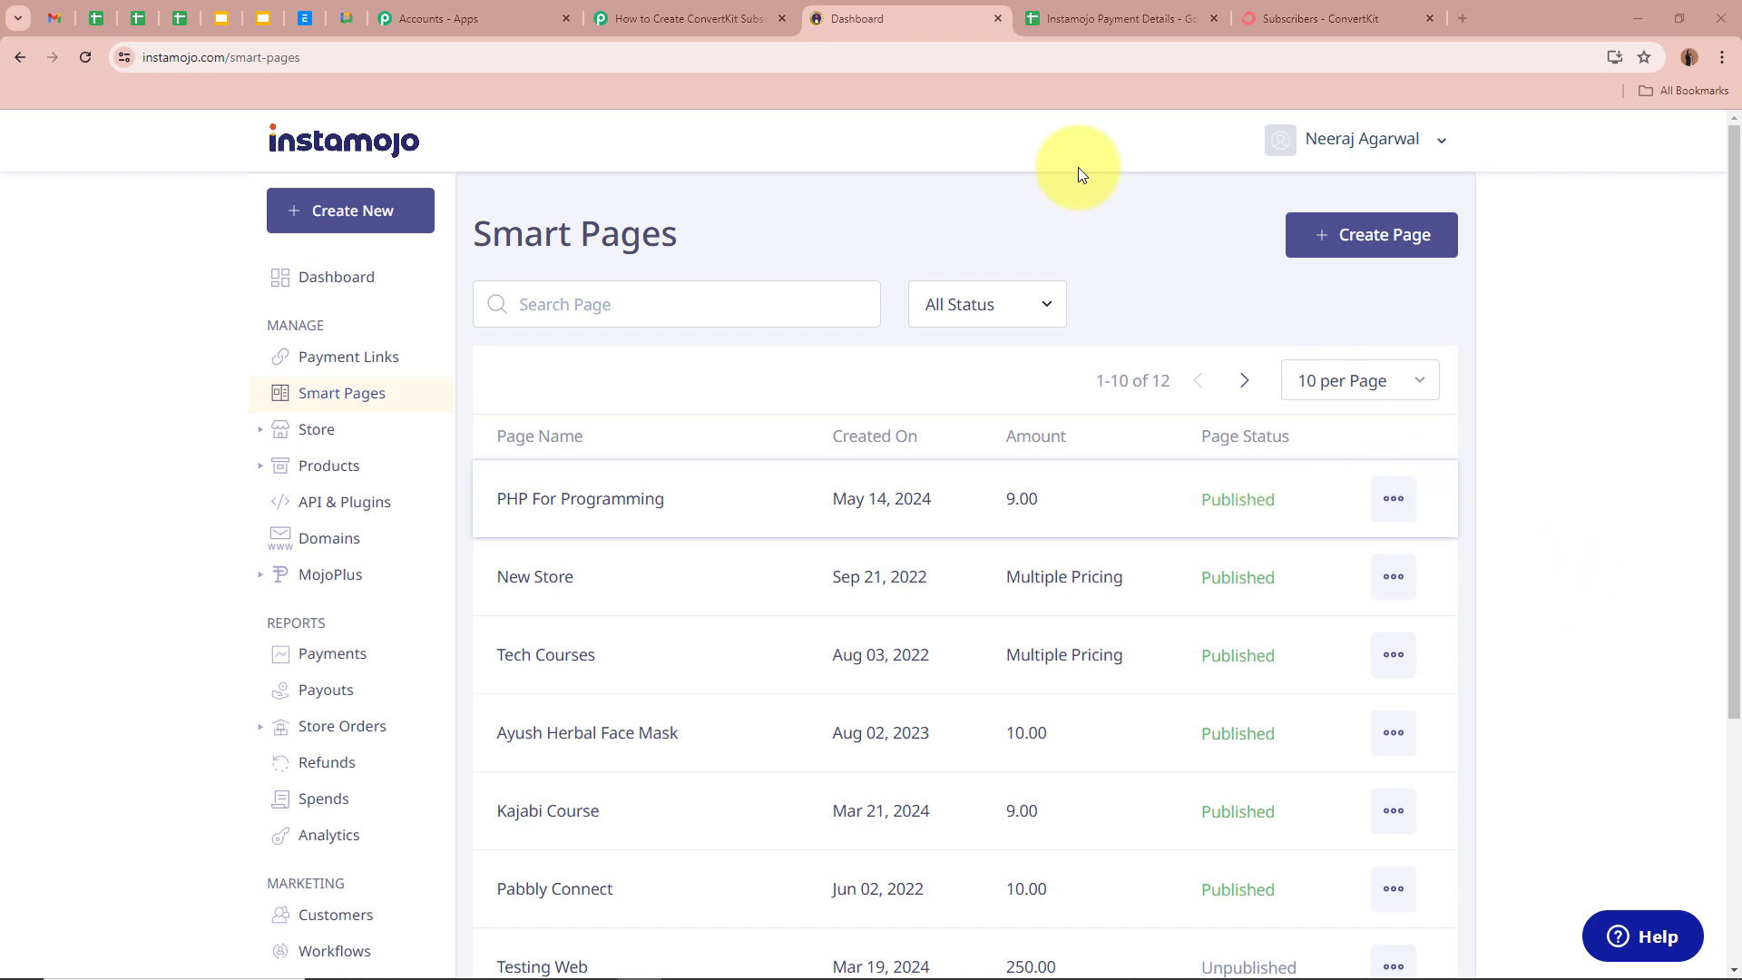
left_click(717, 17)
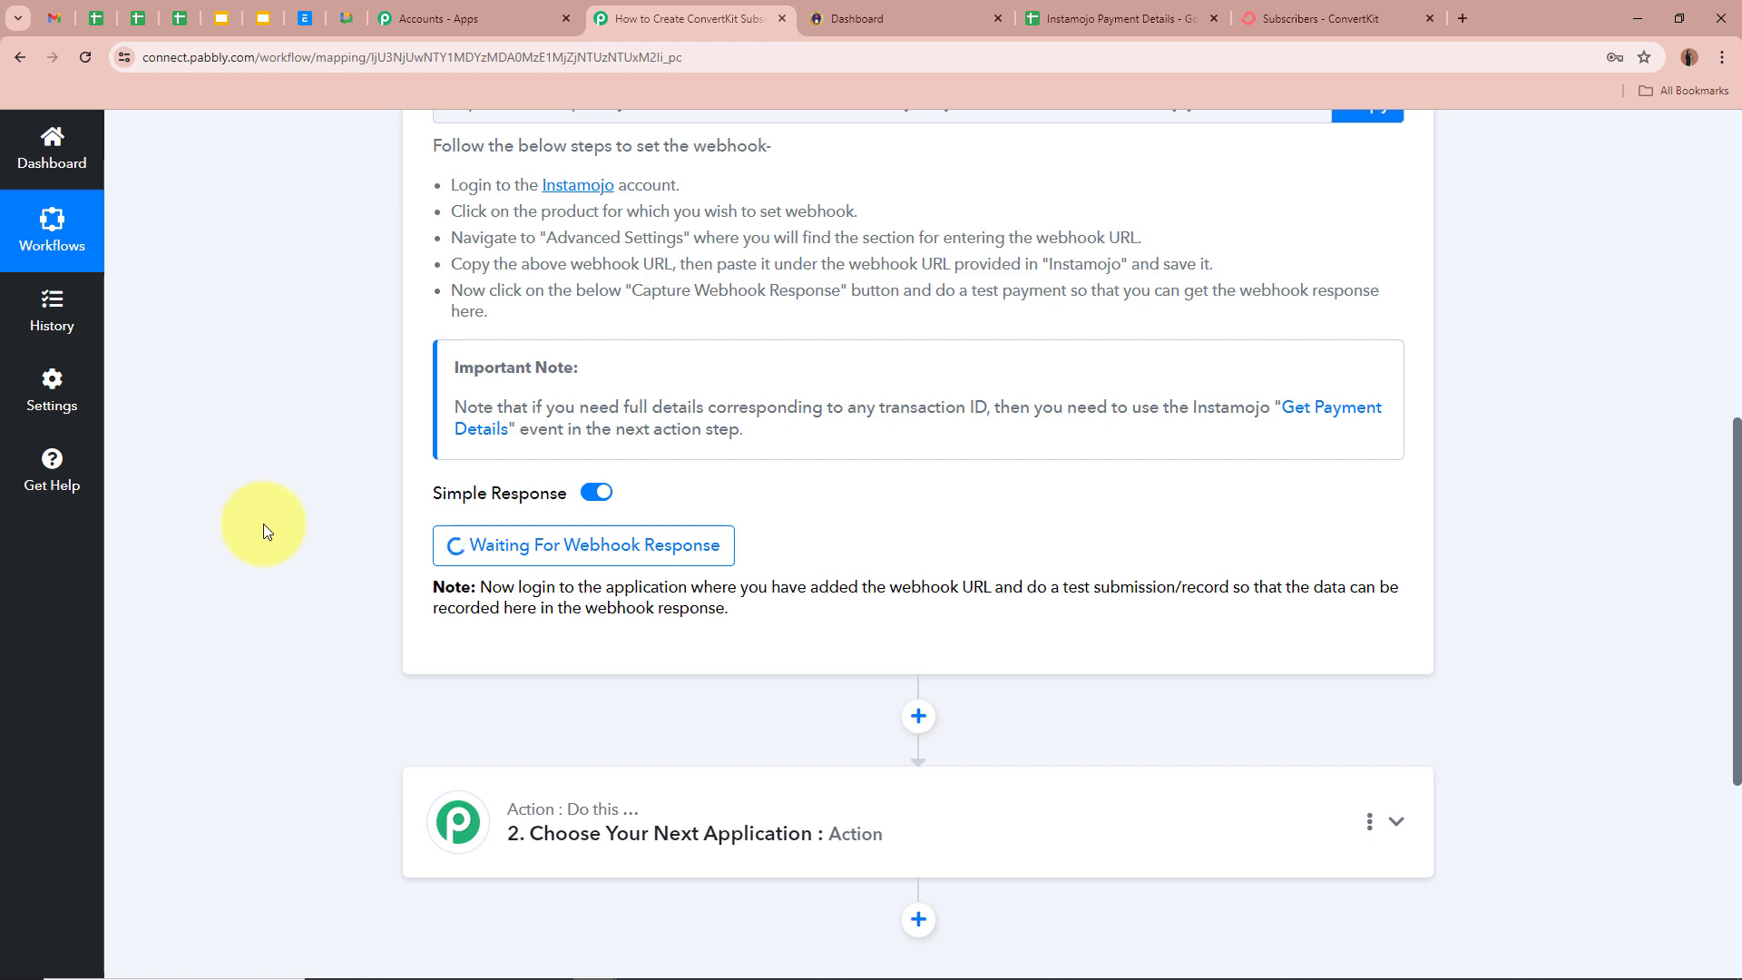
scroll(266, 525, "up", 5)
scroll(266, 525, "up", 3)
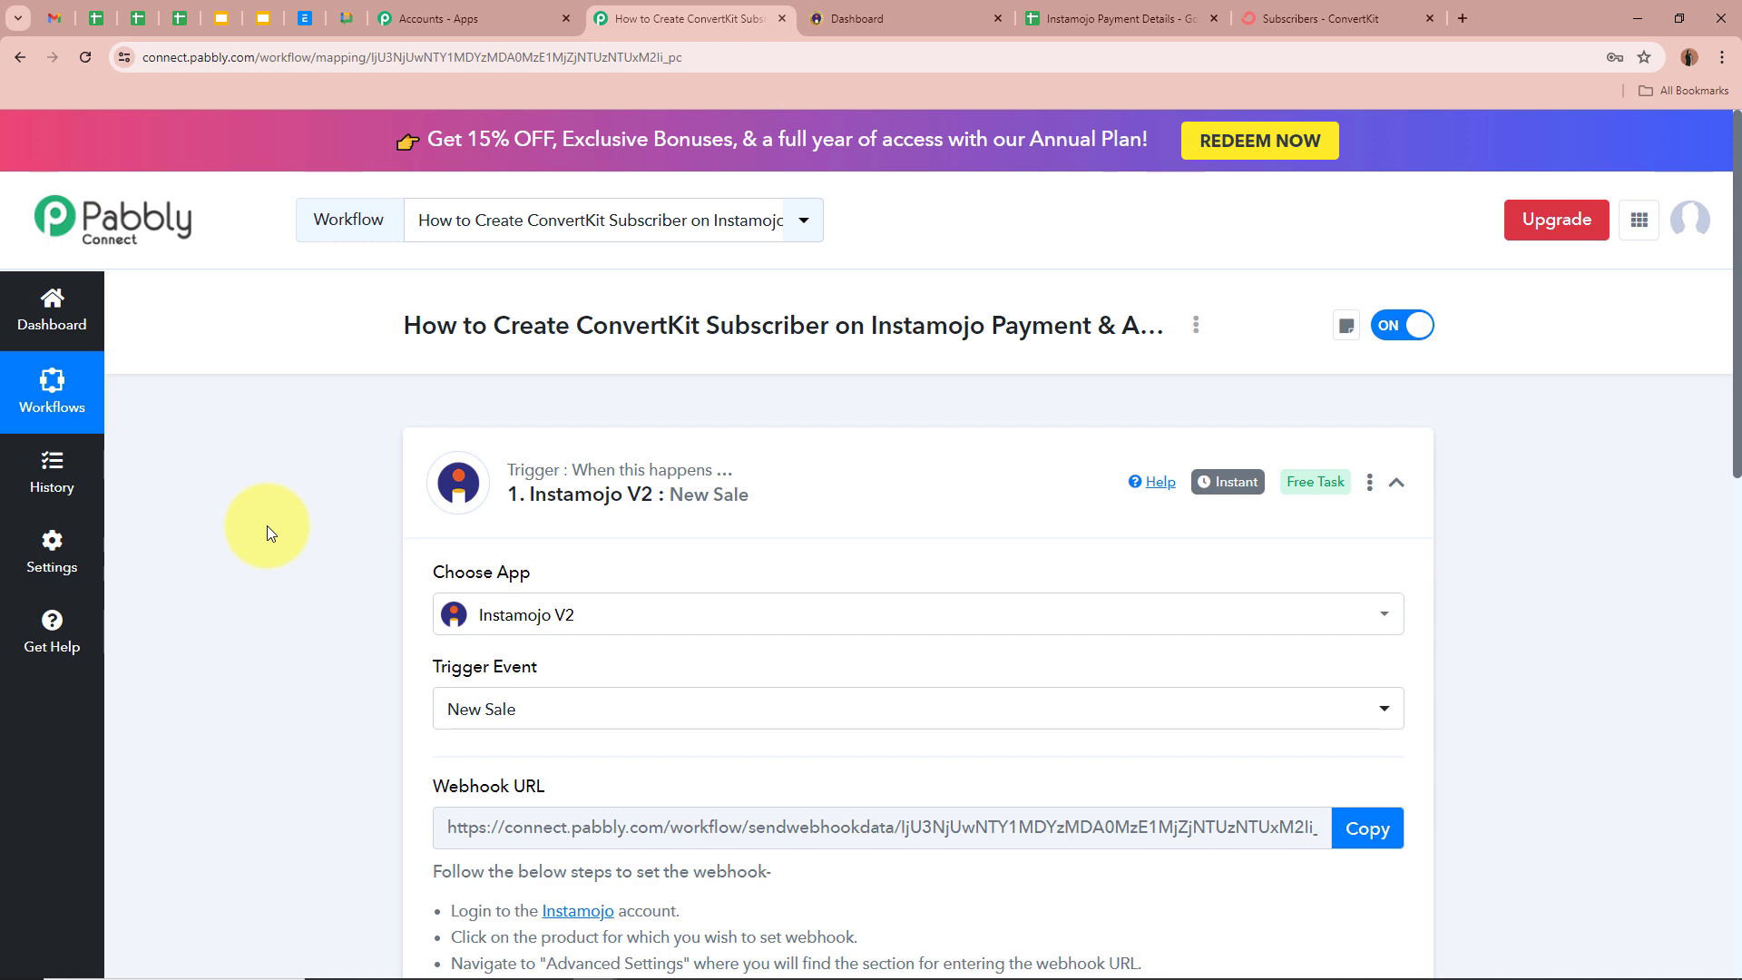
scroll(267, 525, "down", 6)
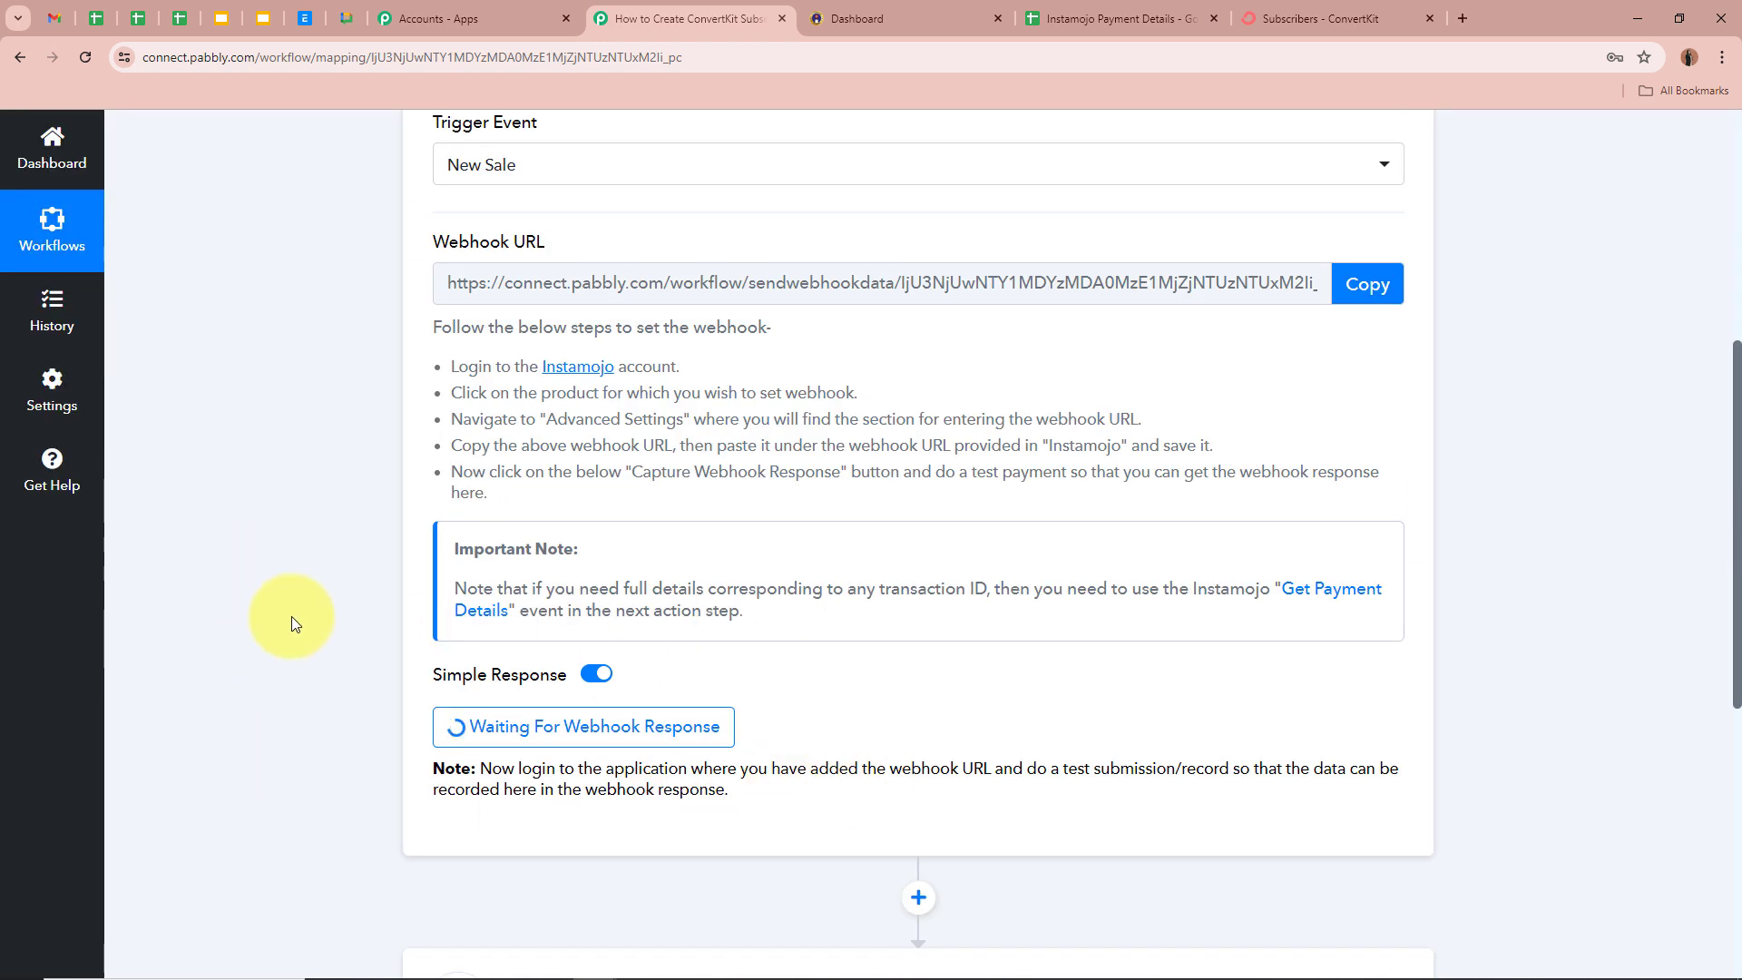
scroll(291, 619, "up", 6)
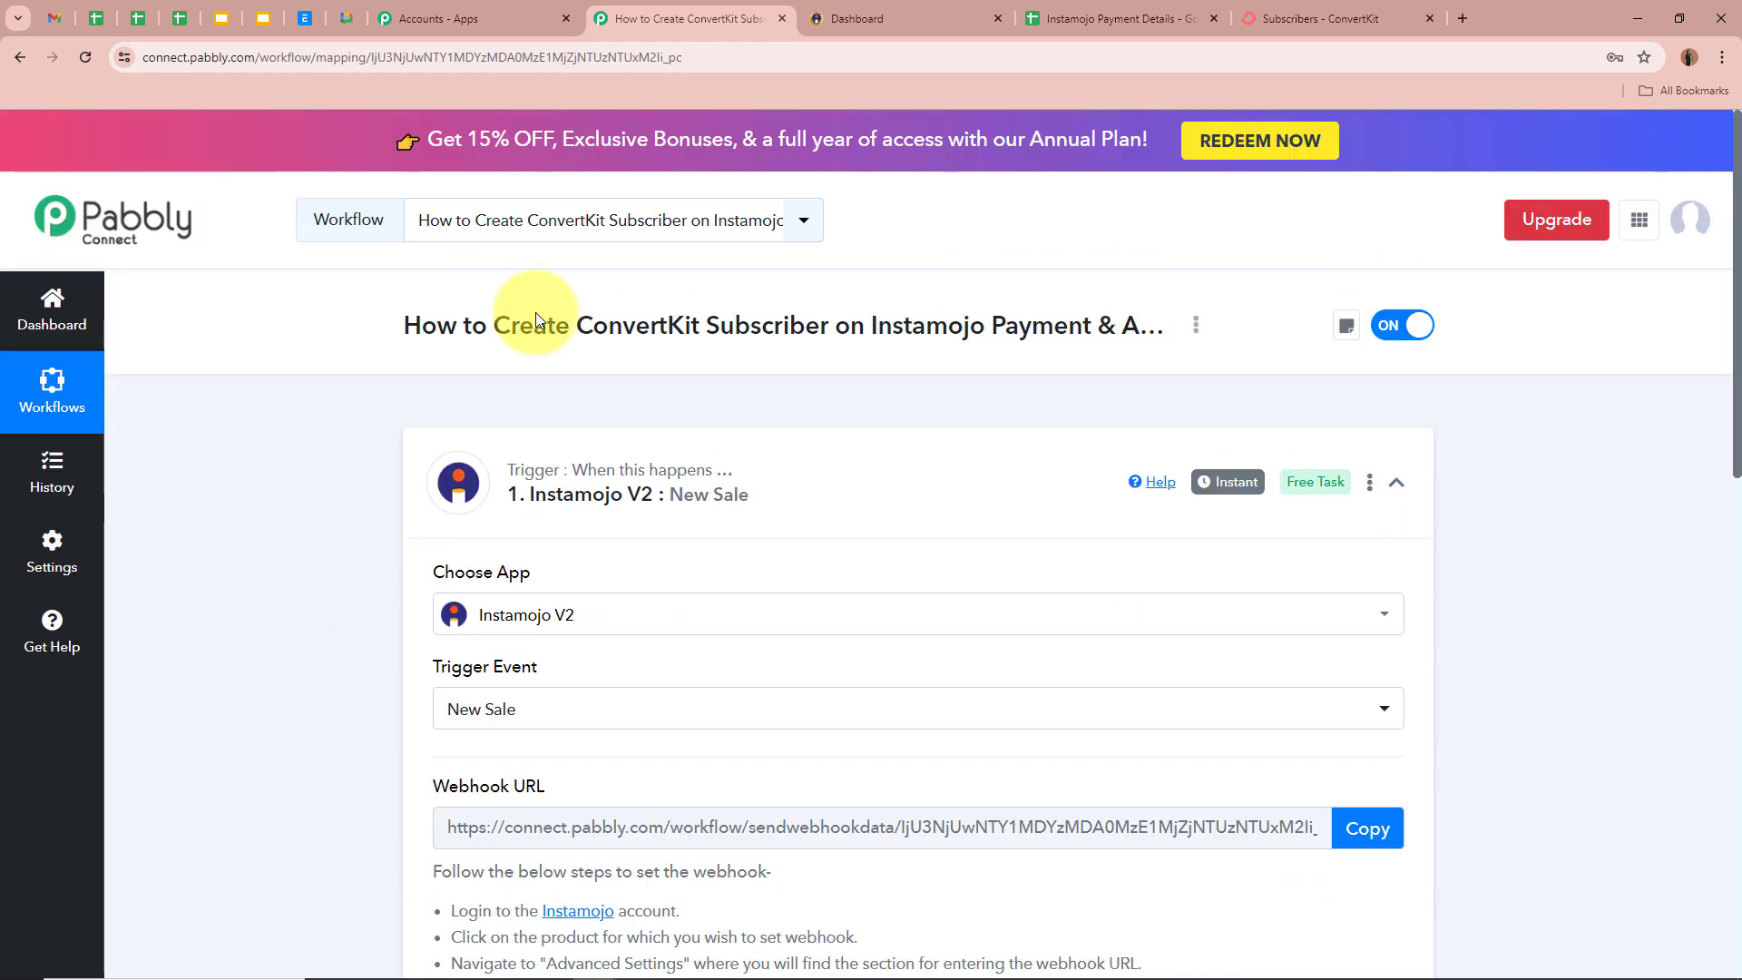
left_click(878, 24)
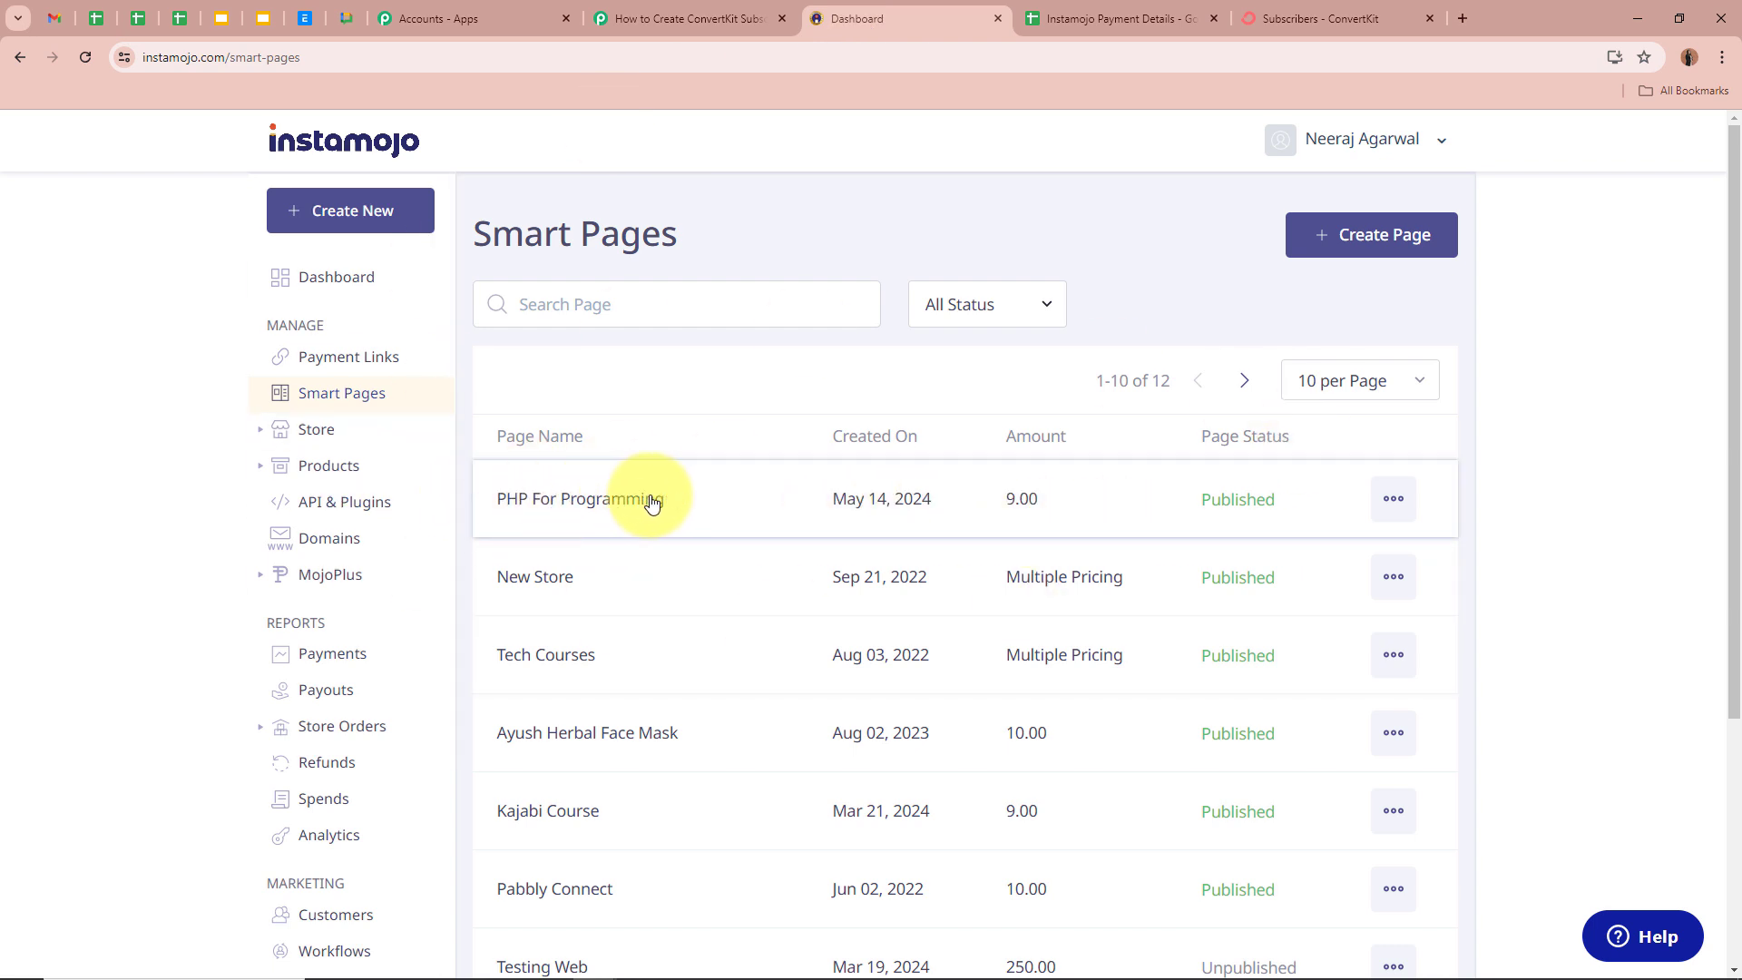
- Copy the PHP For Programming share link and open a new browser tab
left_click(1395, 500)
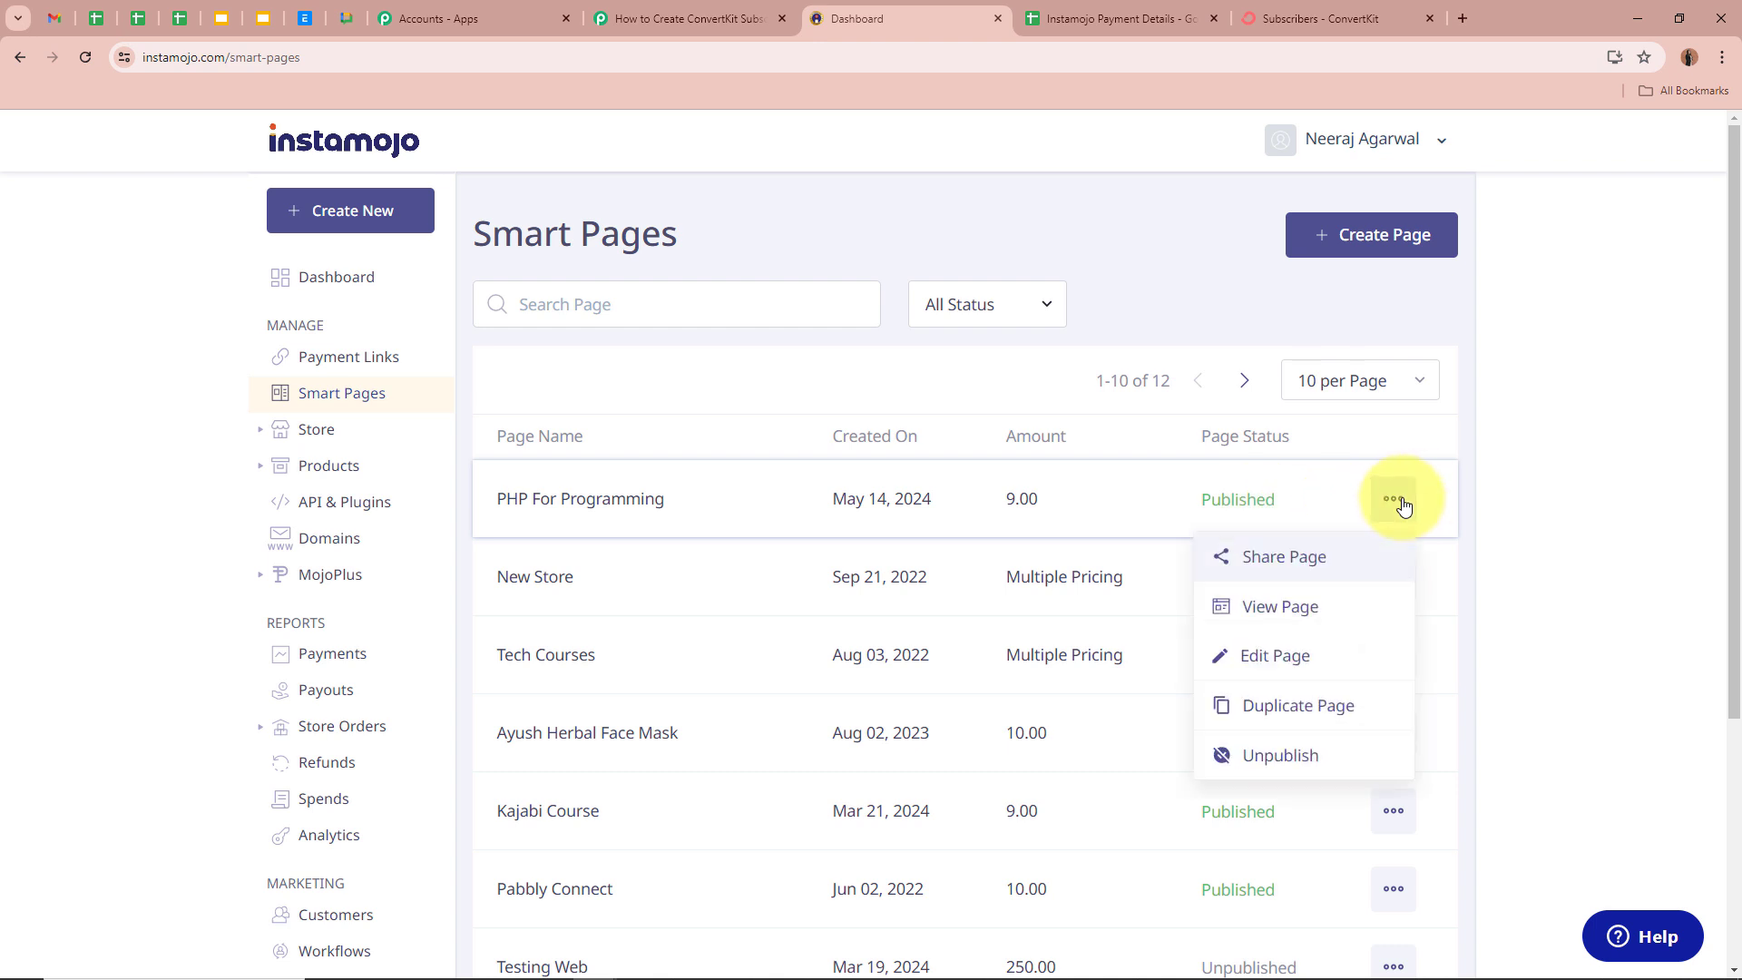
left_click(1355, 561)
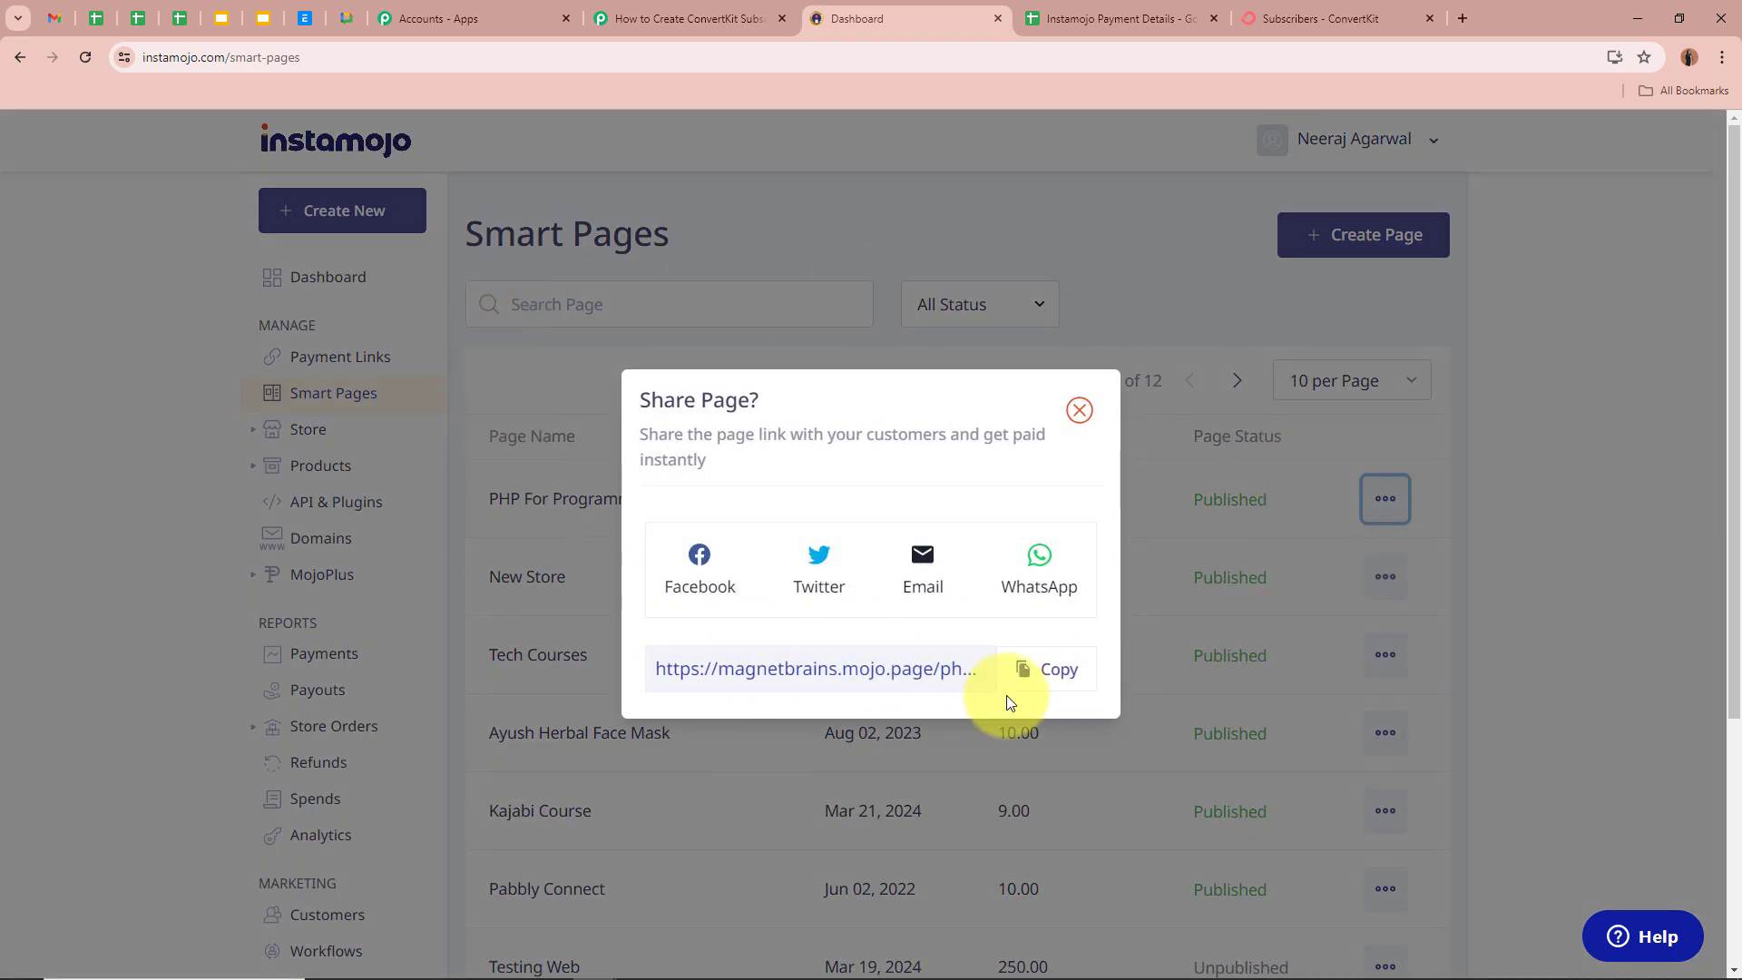
left_click(1072, 682)
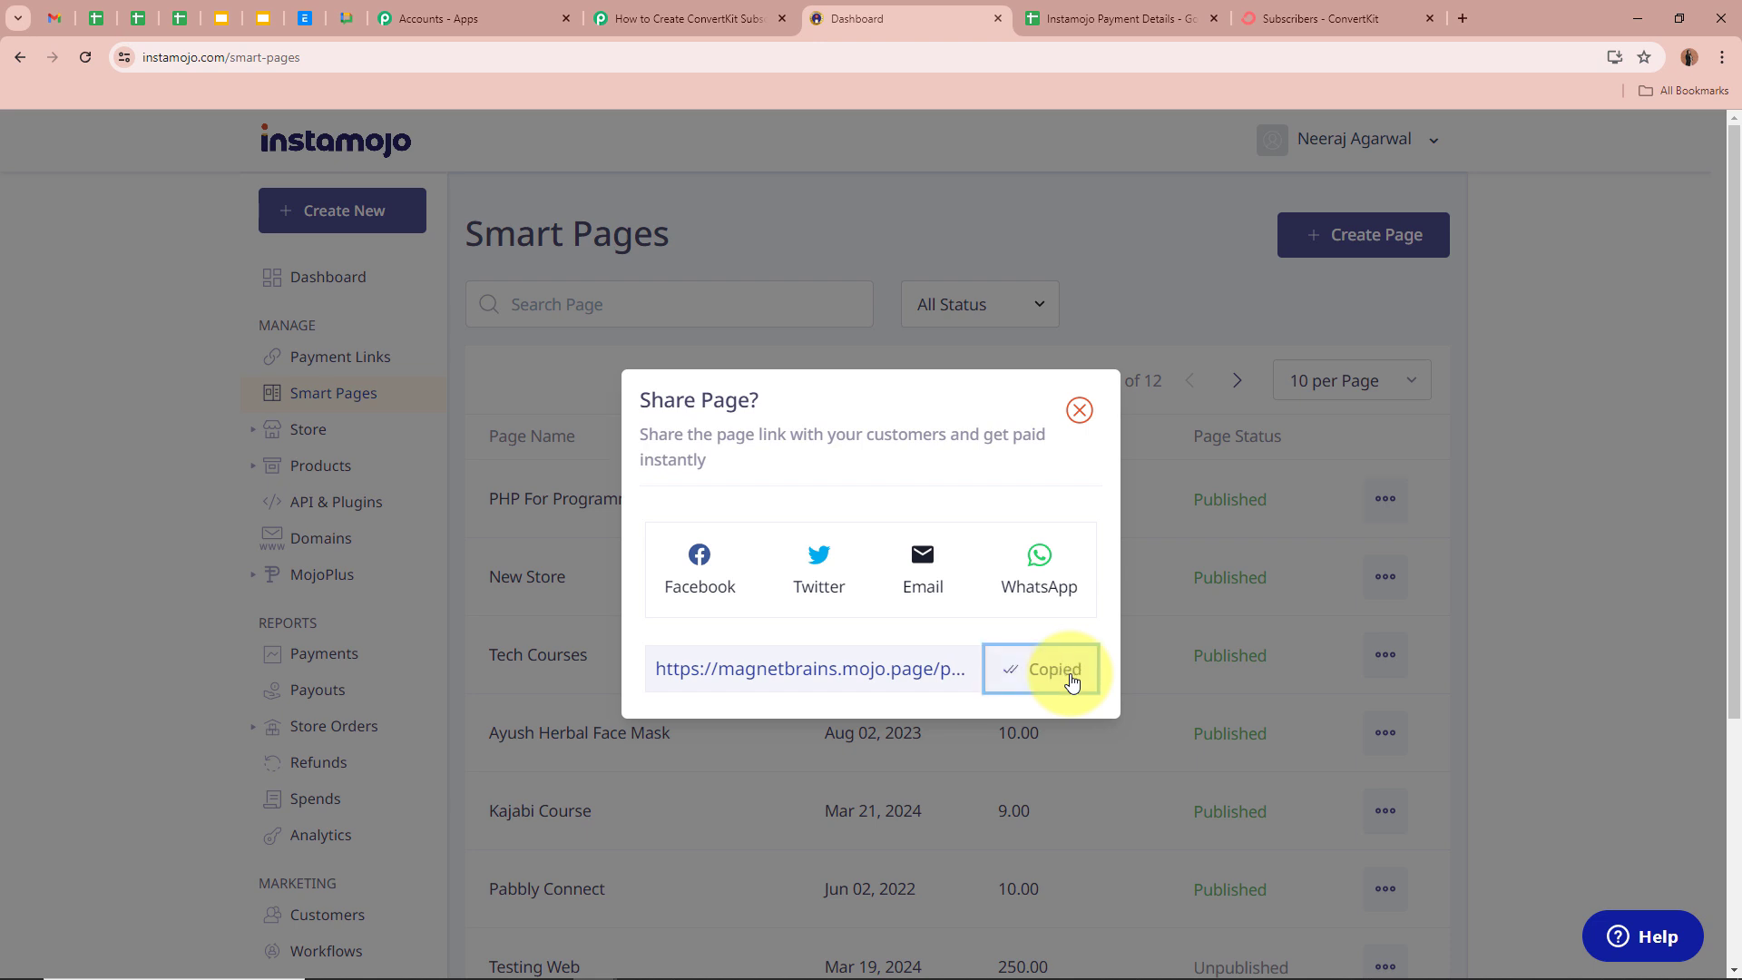
left_click(1469, 19)
- Load the PHP For Programming page from the copied link and click Enroll Now
key("Return")
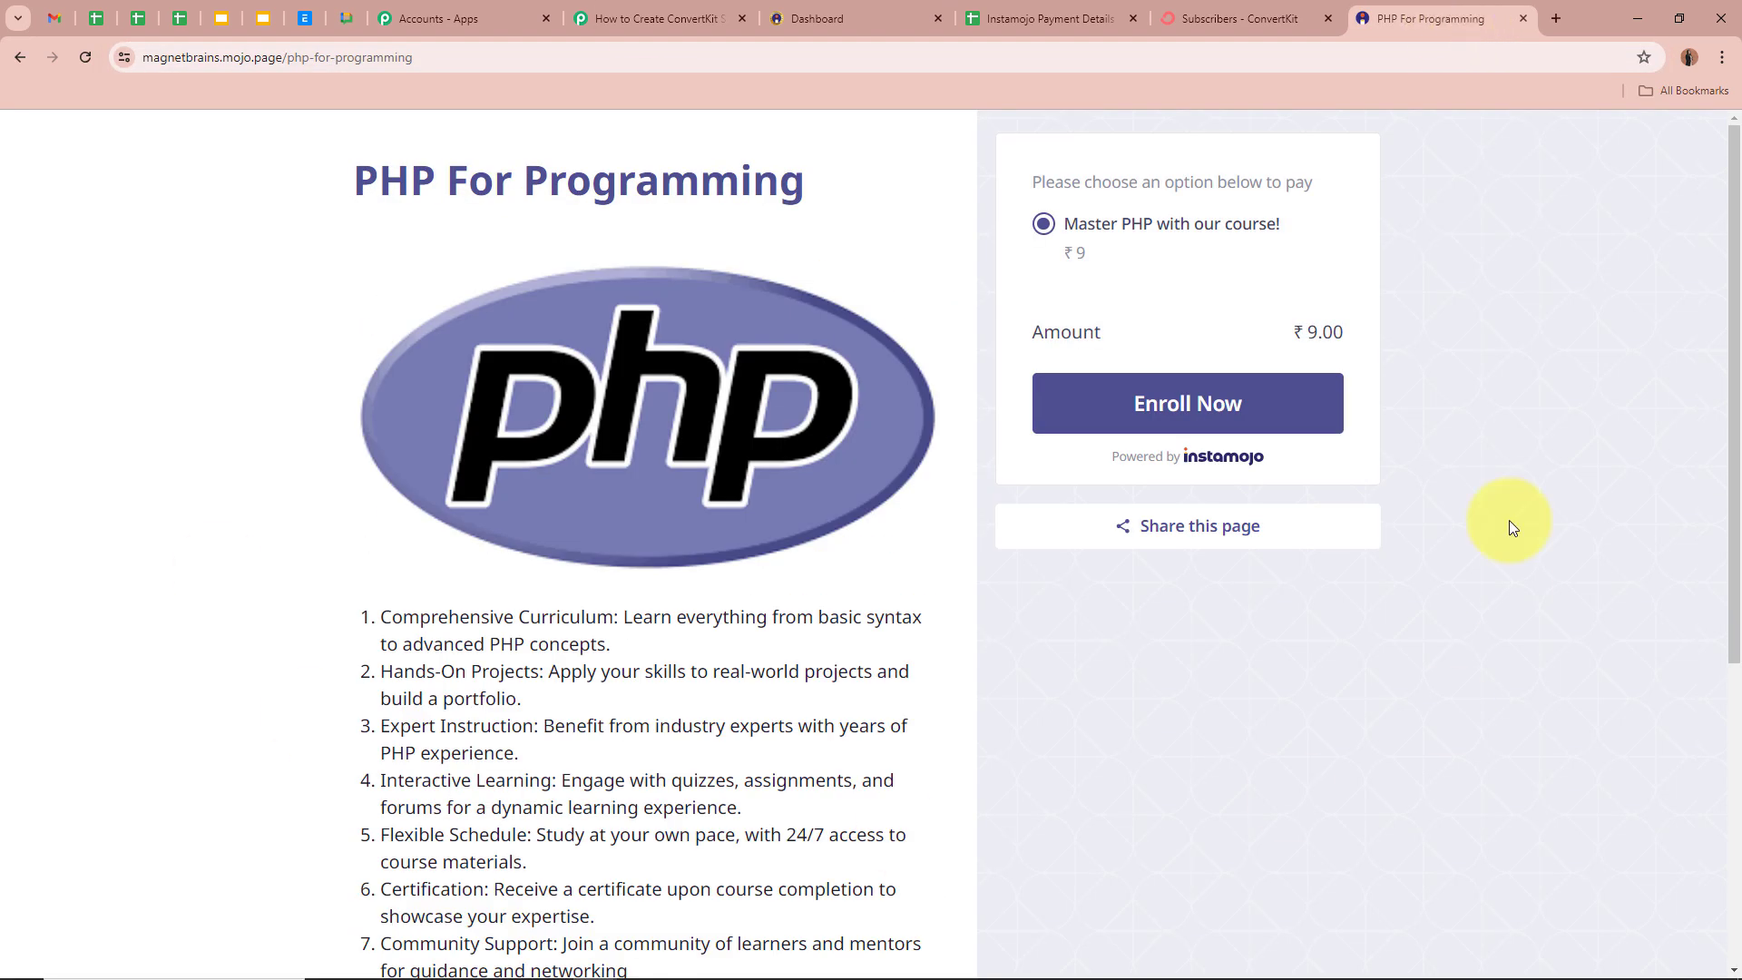
left_click_drag(352, 181, 804, 184)
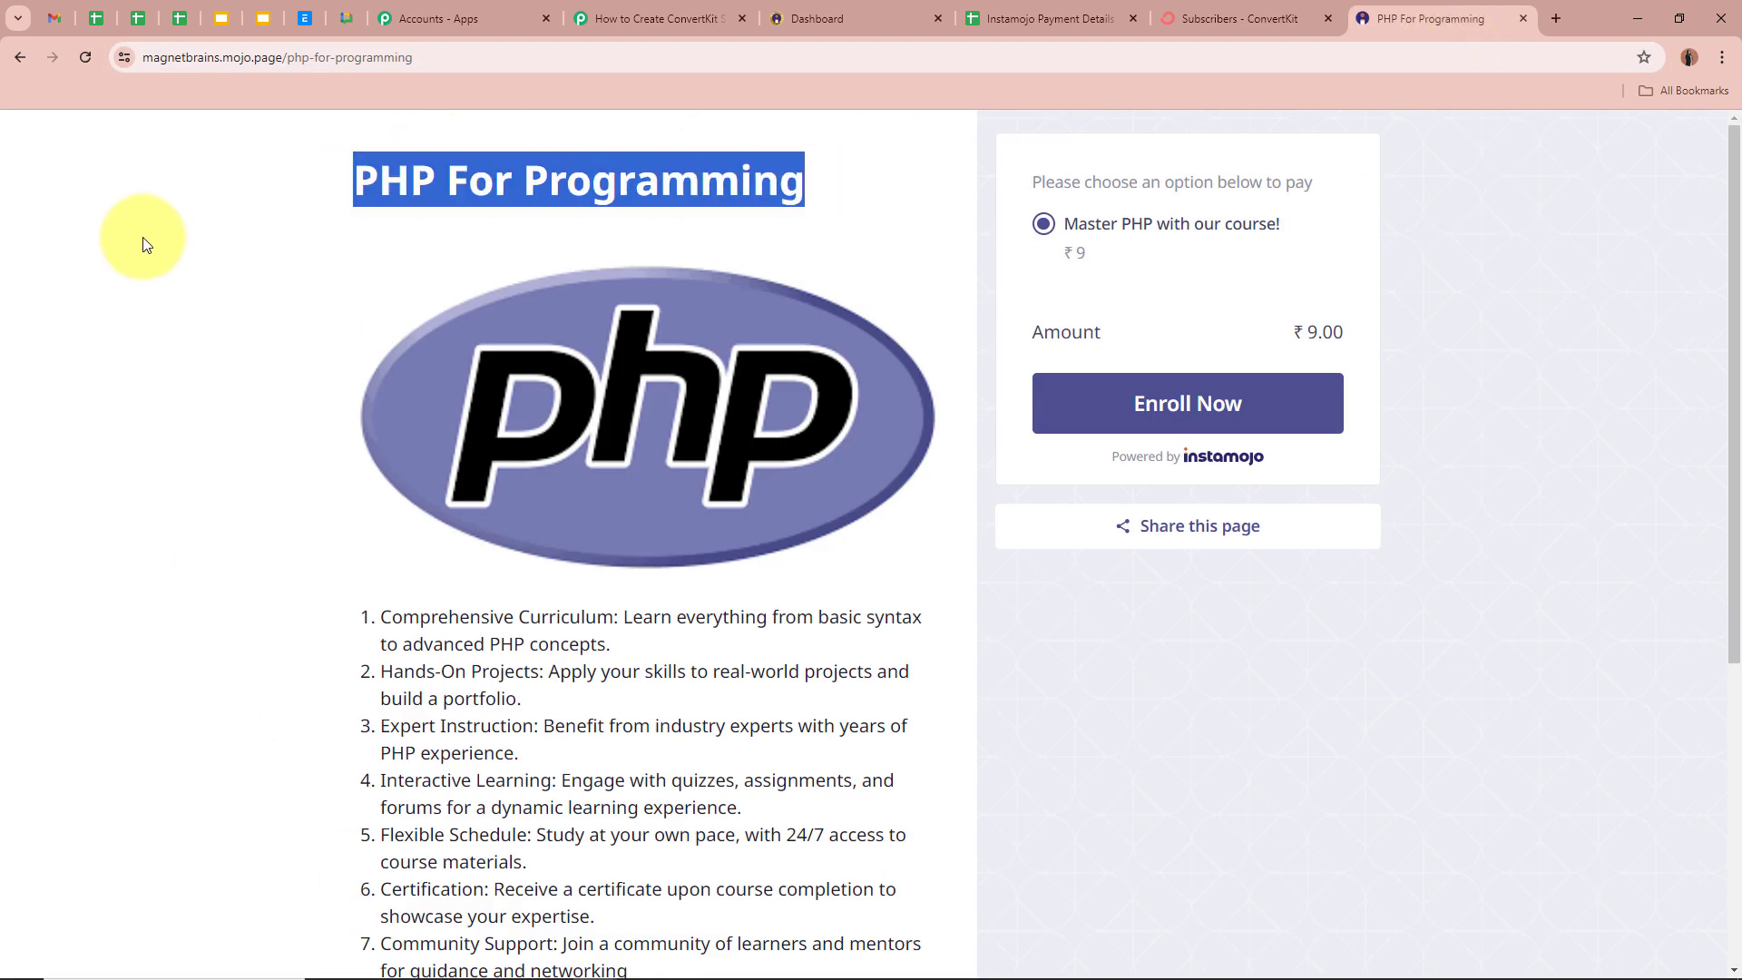
left_click(102, 236)
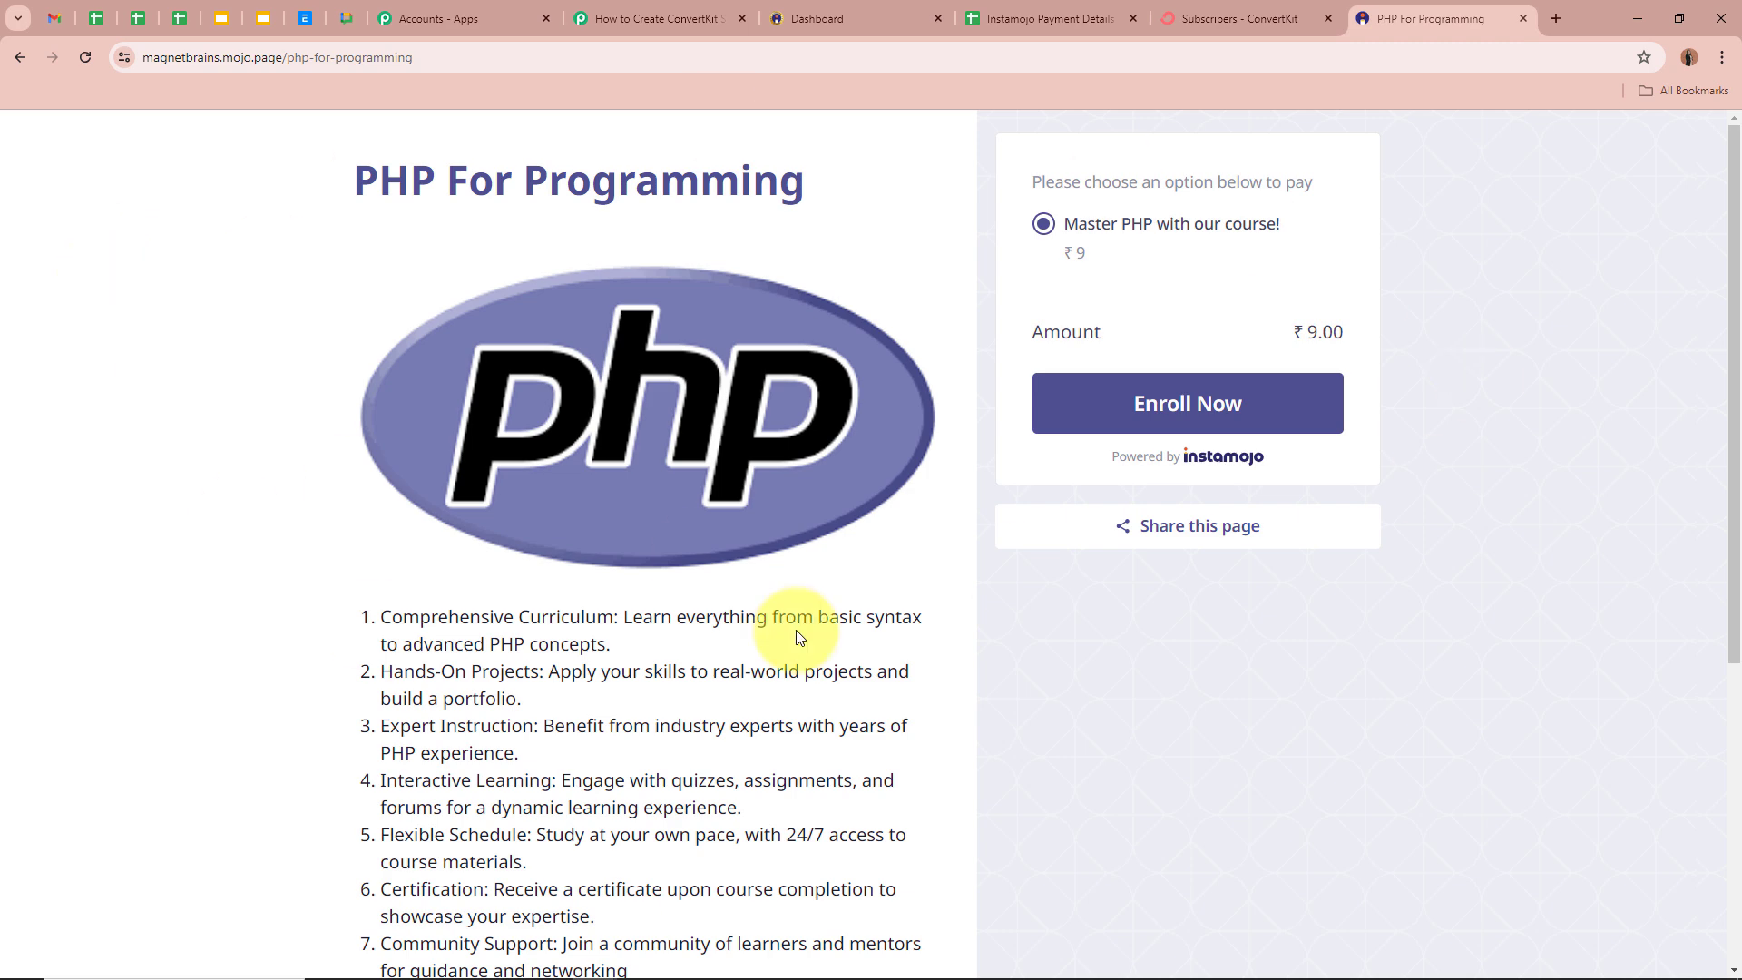
left_click(1218, 400)
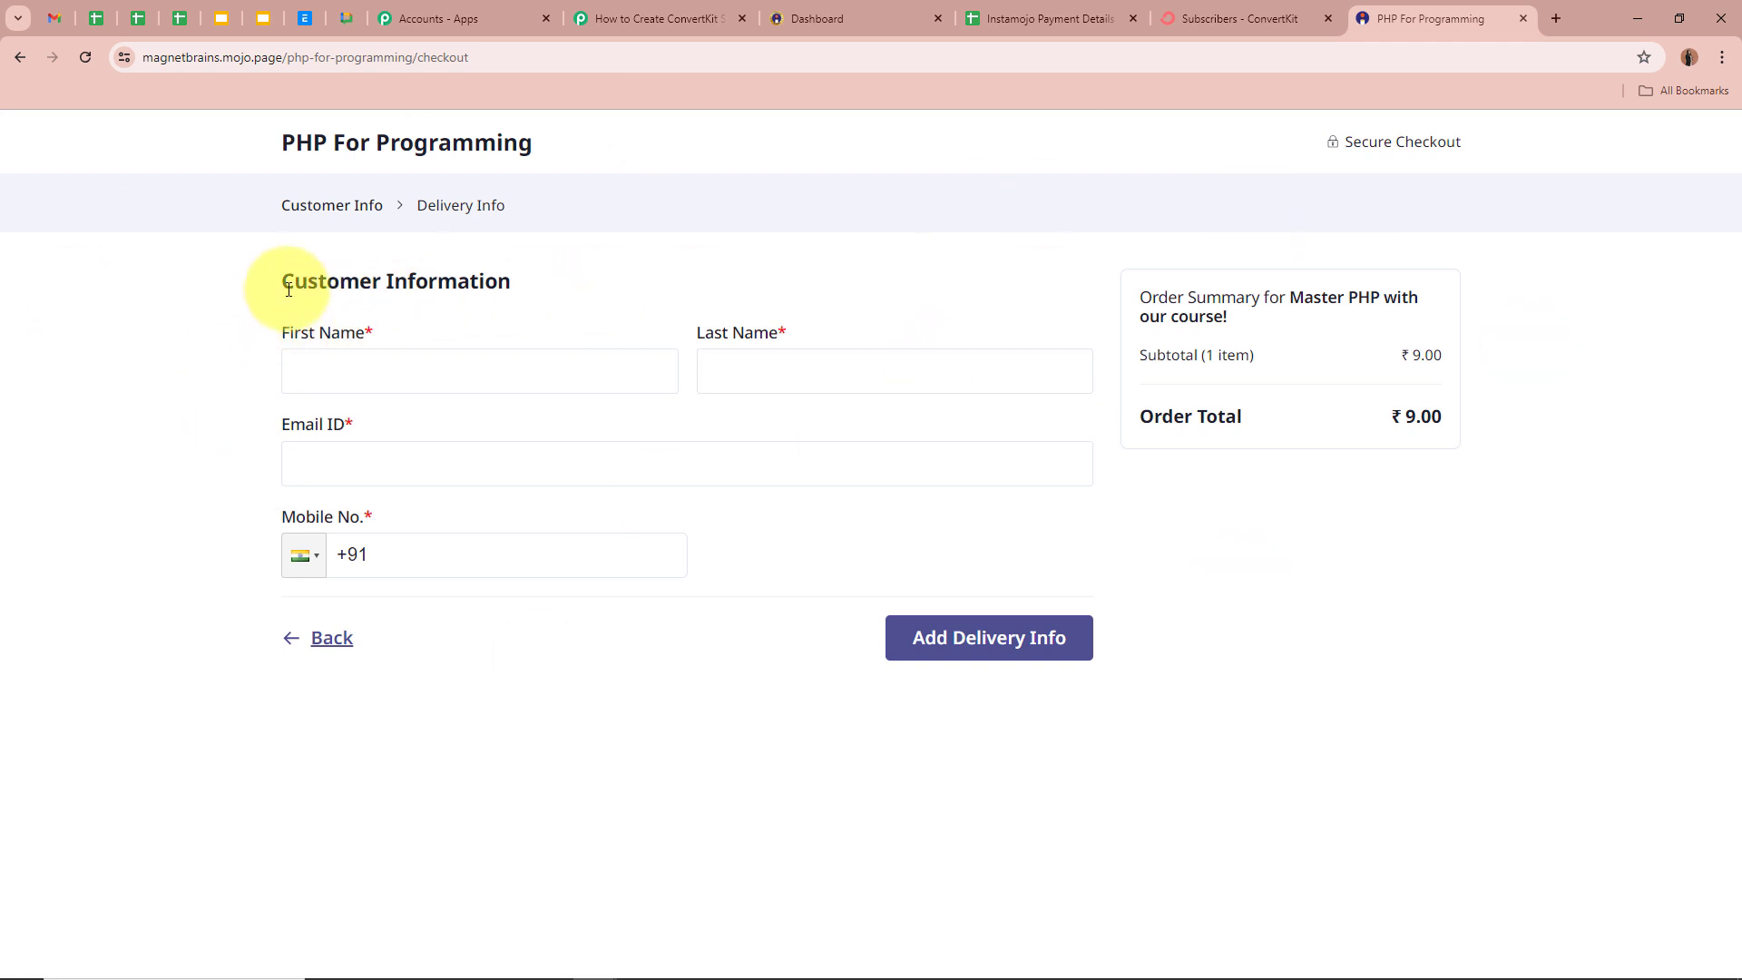
- Enter the buyer's first name, last name, e-mail and mobile number, then continue to delivery info
left_click_drag(291, 280, 775, 284)
left_click(775, 284)
left_click(465, 382)
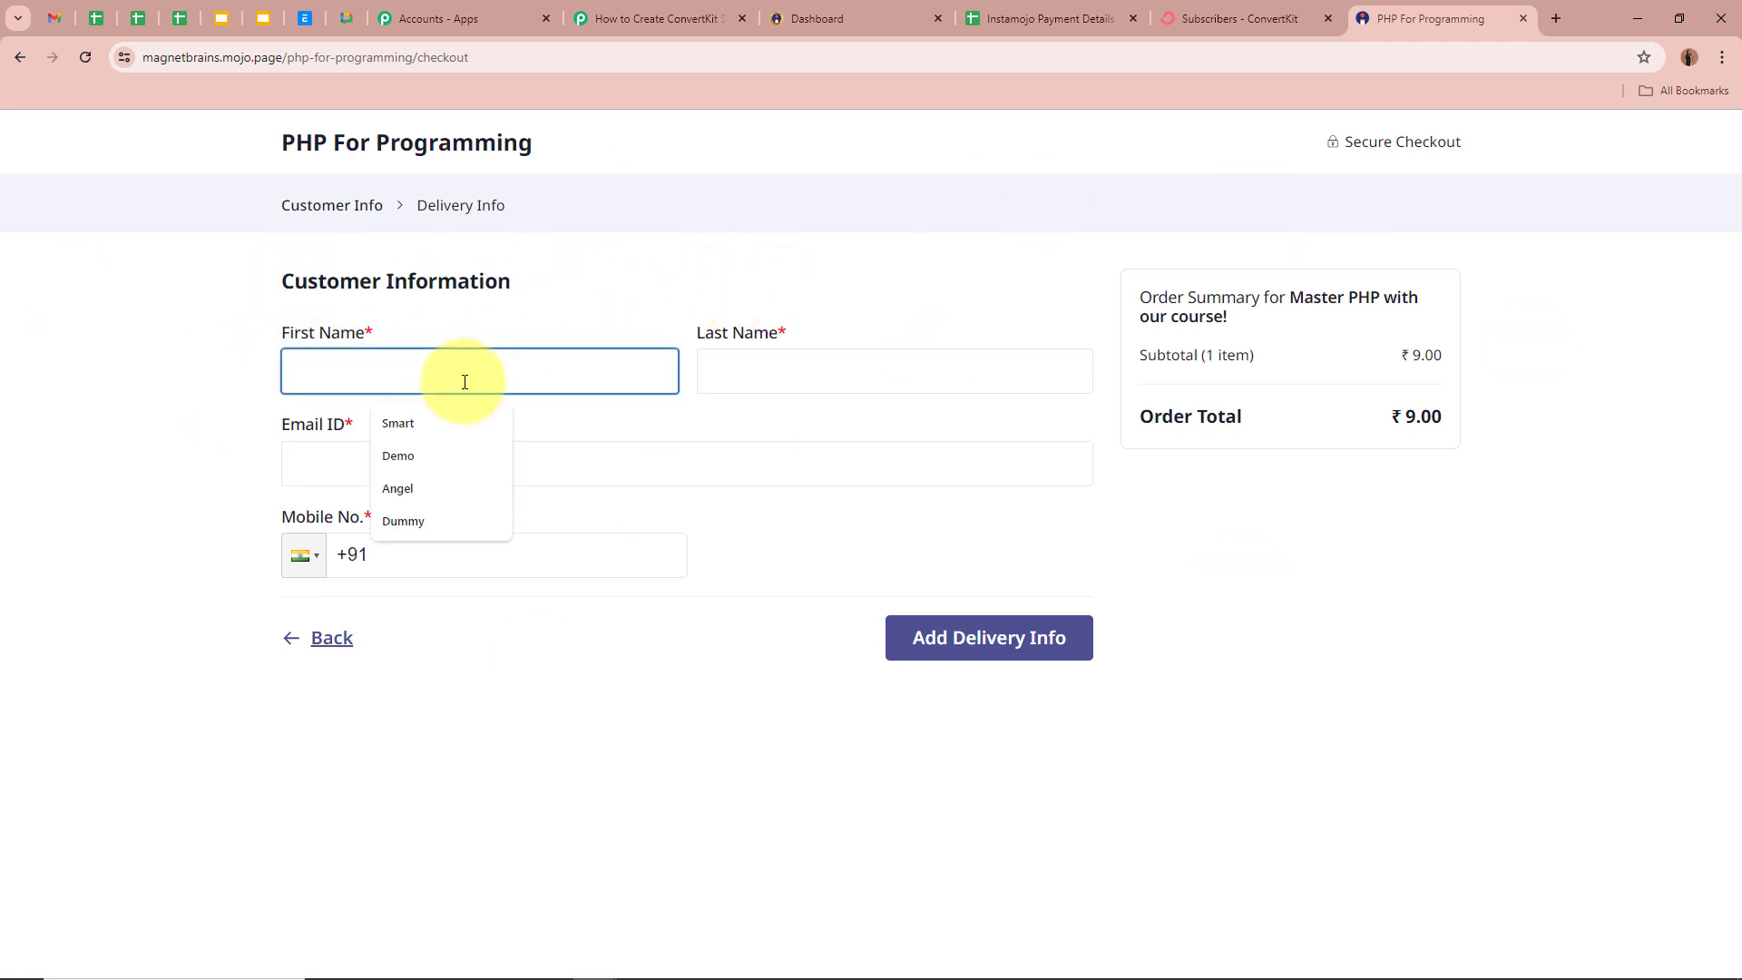
type("Test")
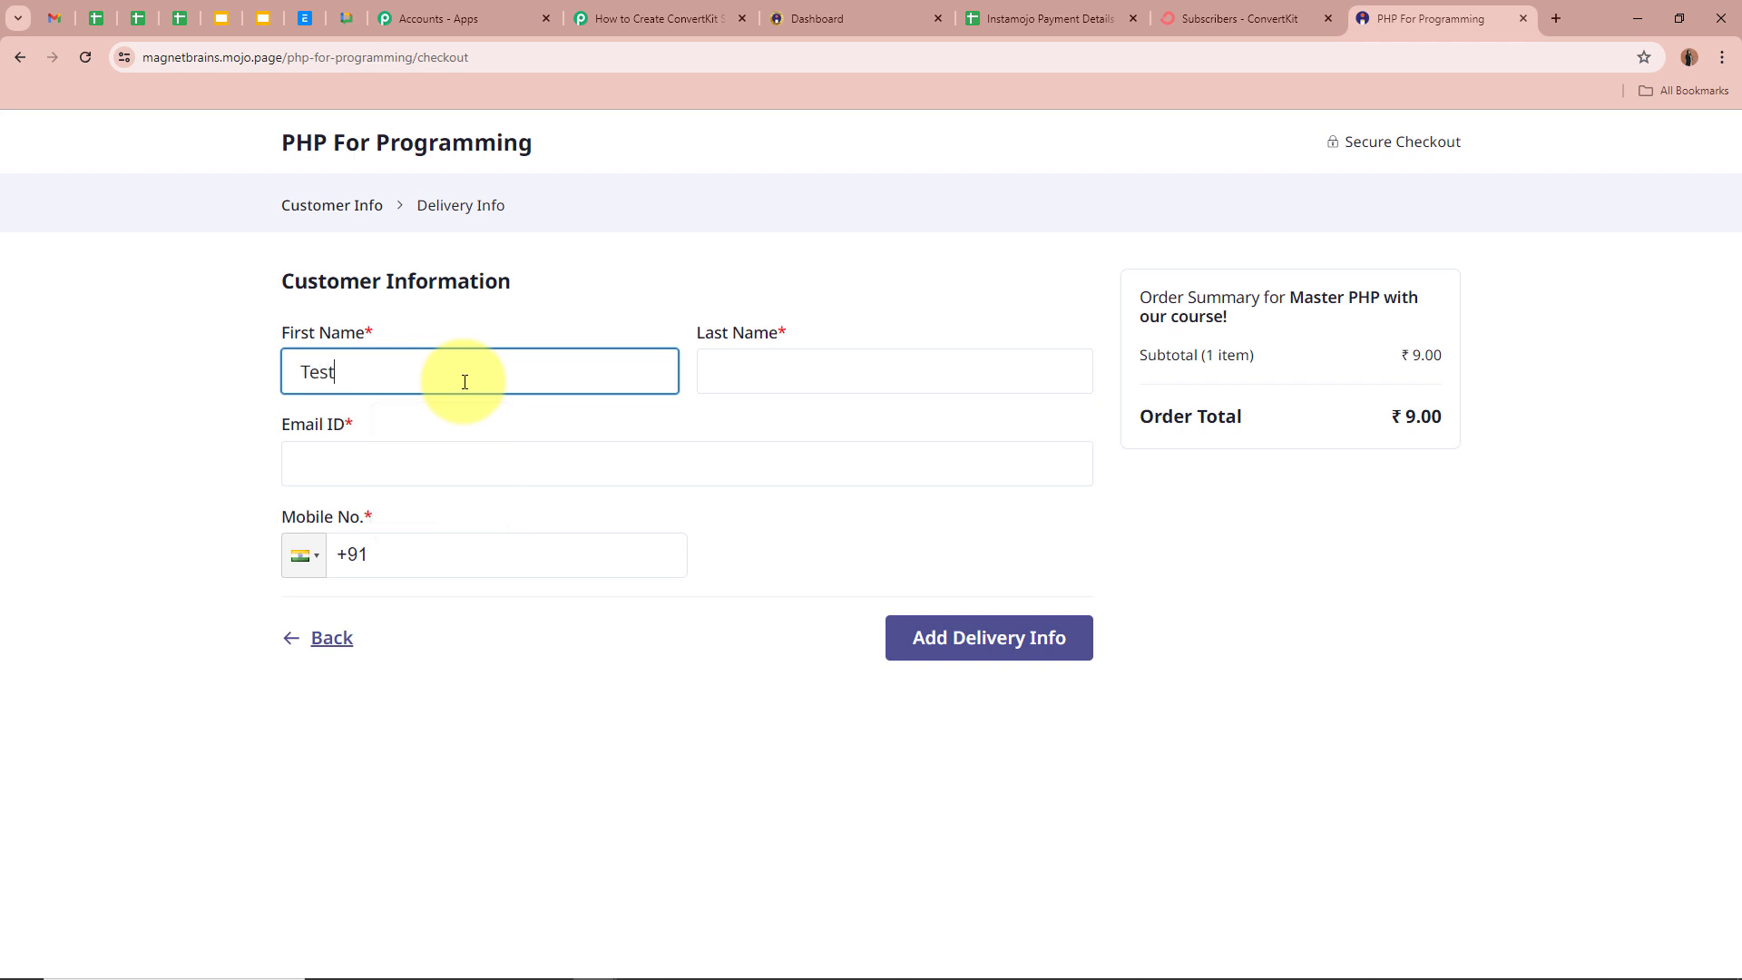
left_click(885, 384)
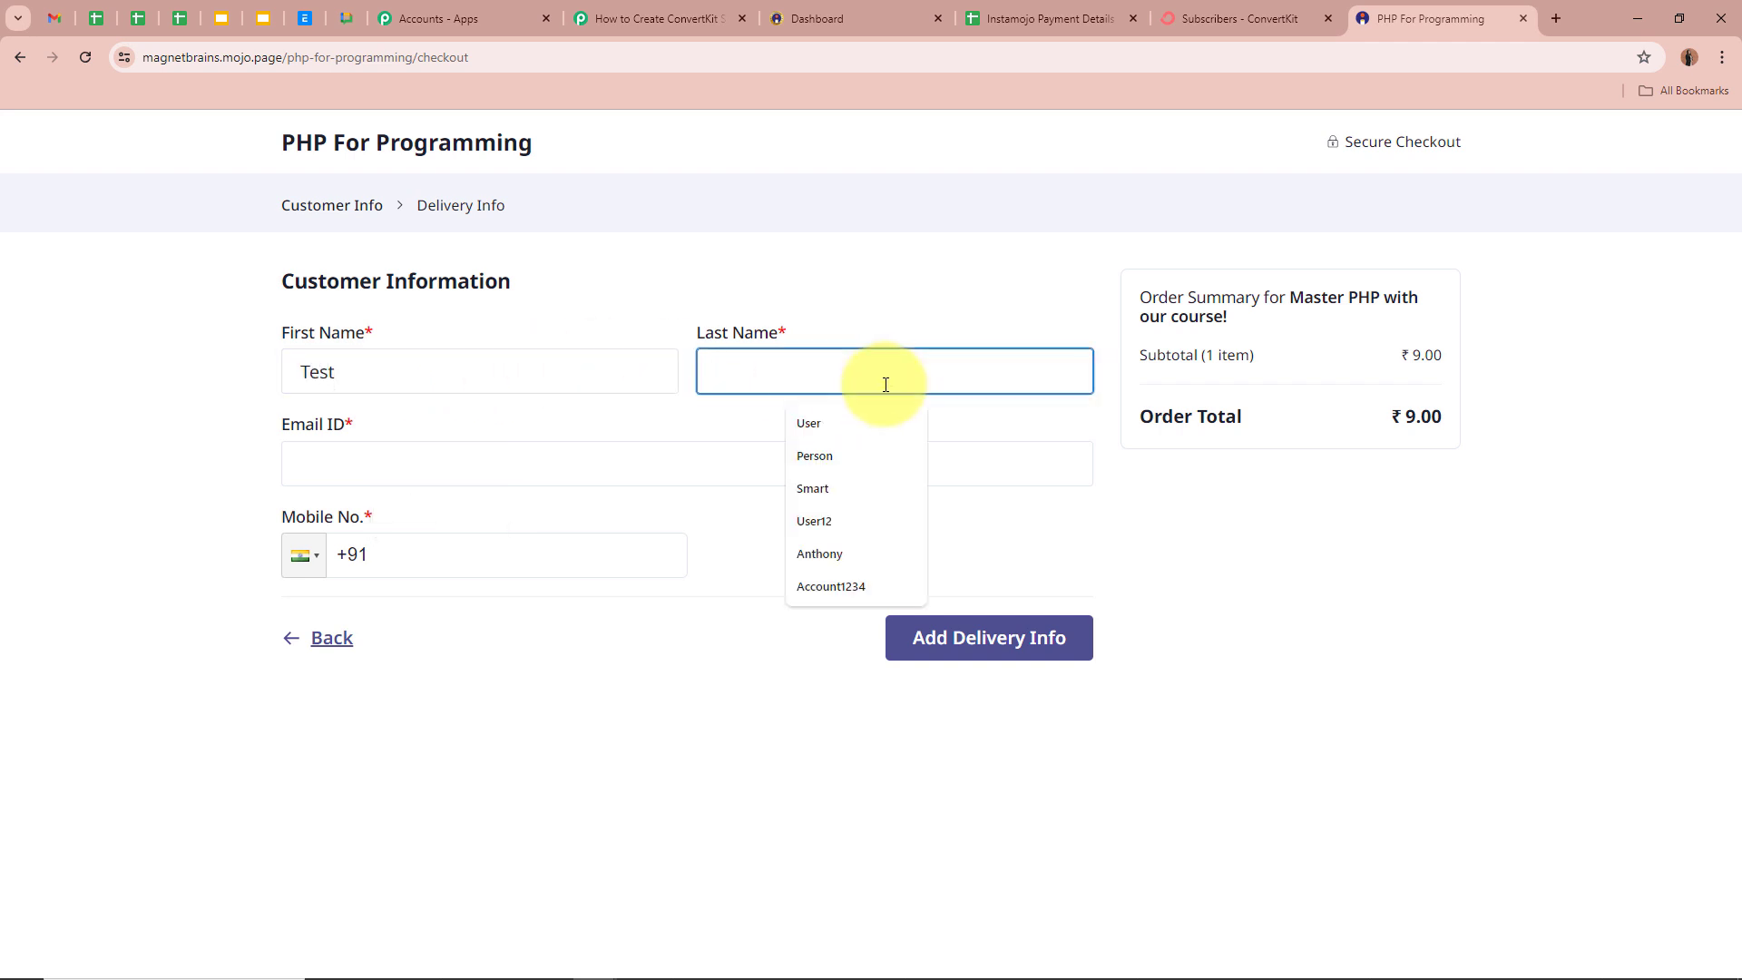
type("Smart")
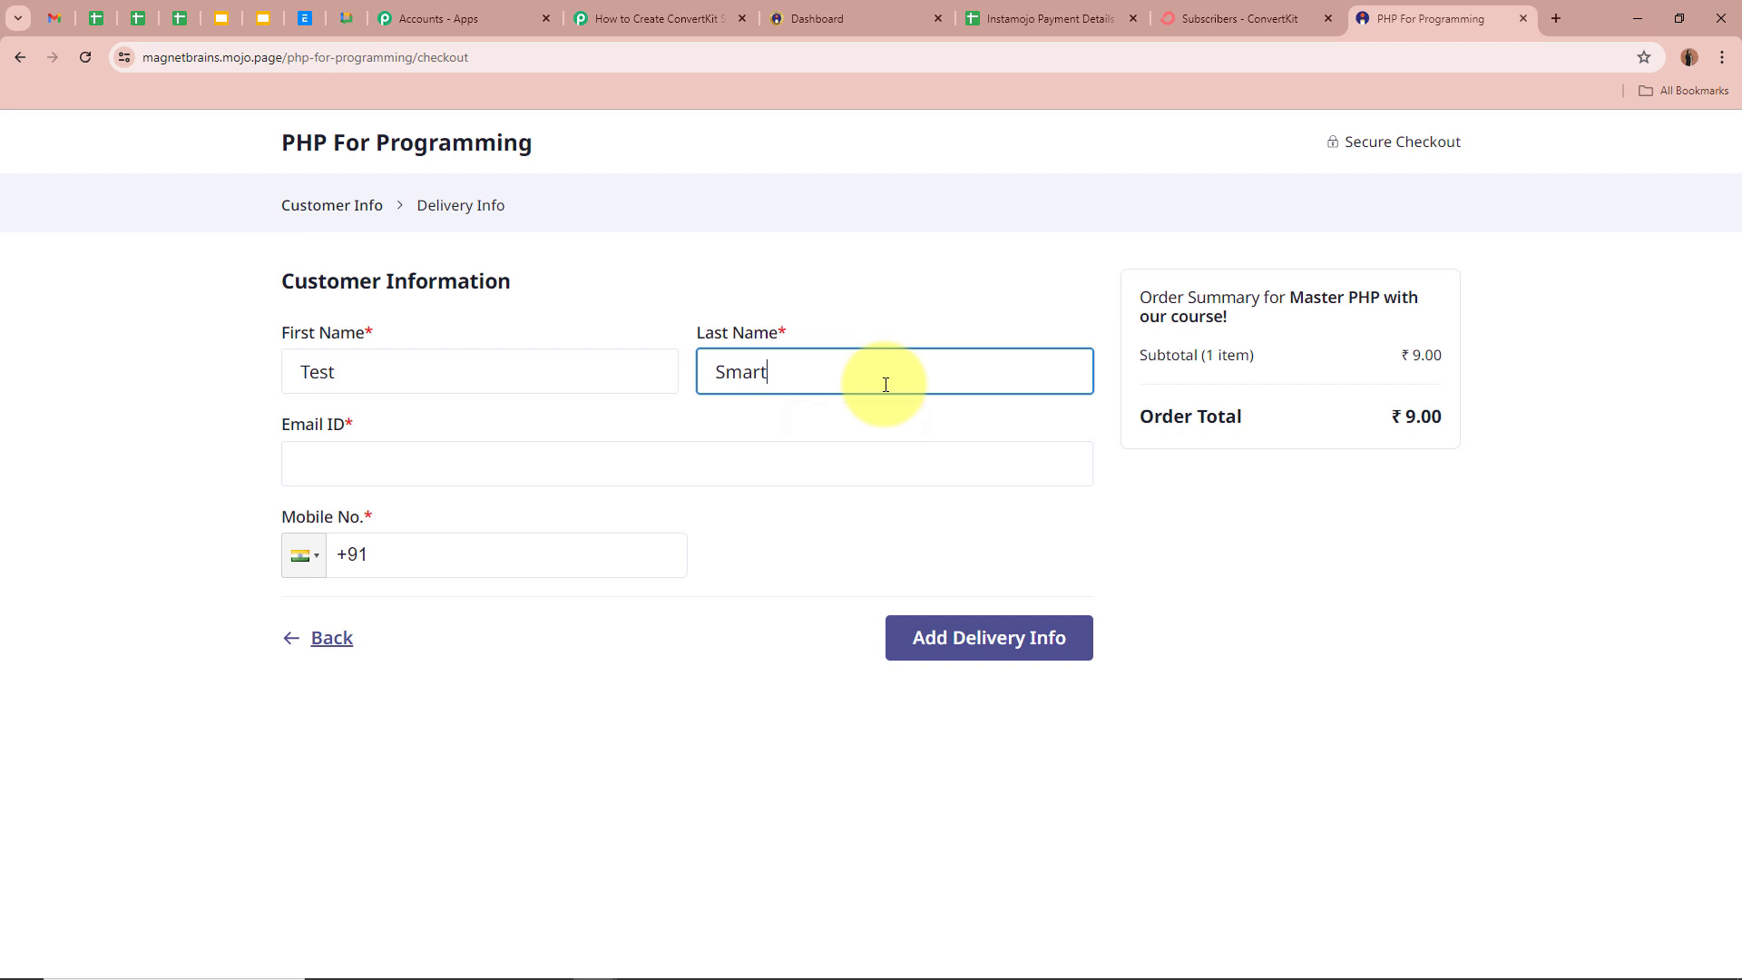
left_click(672, 459)
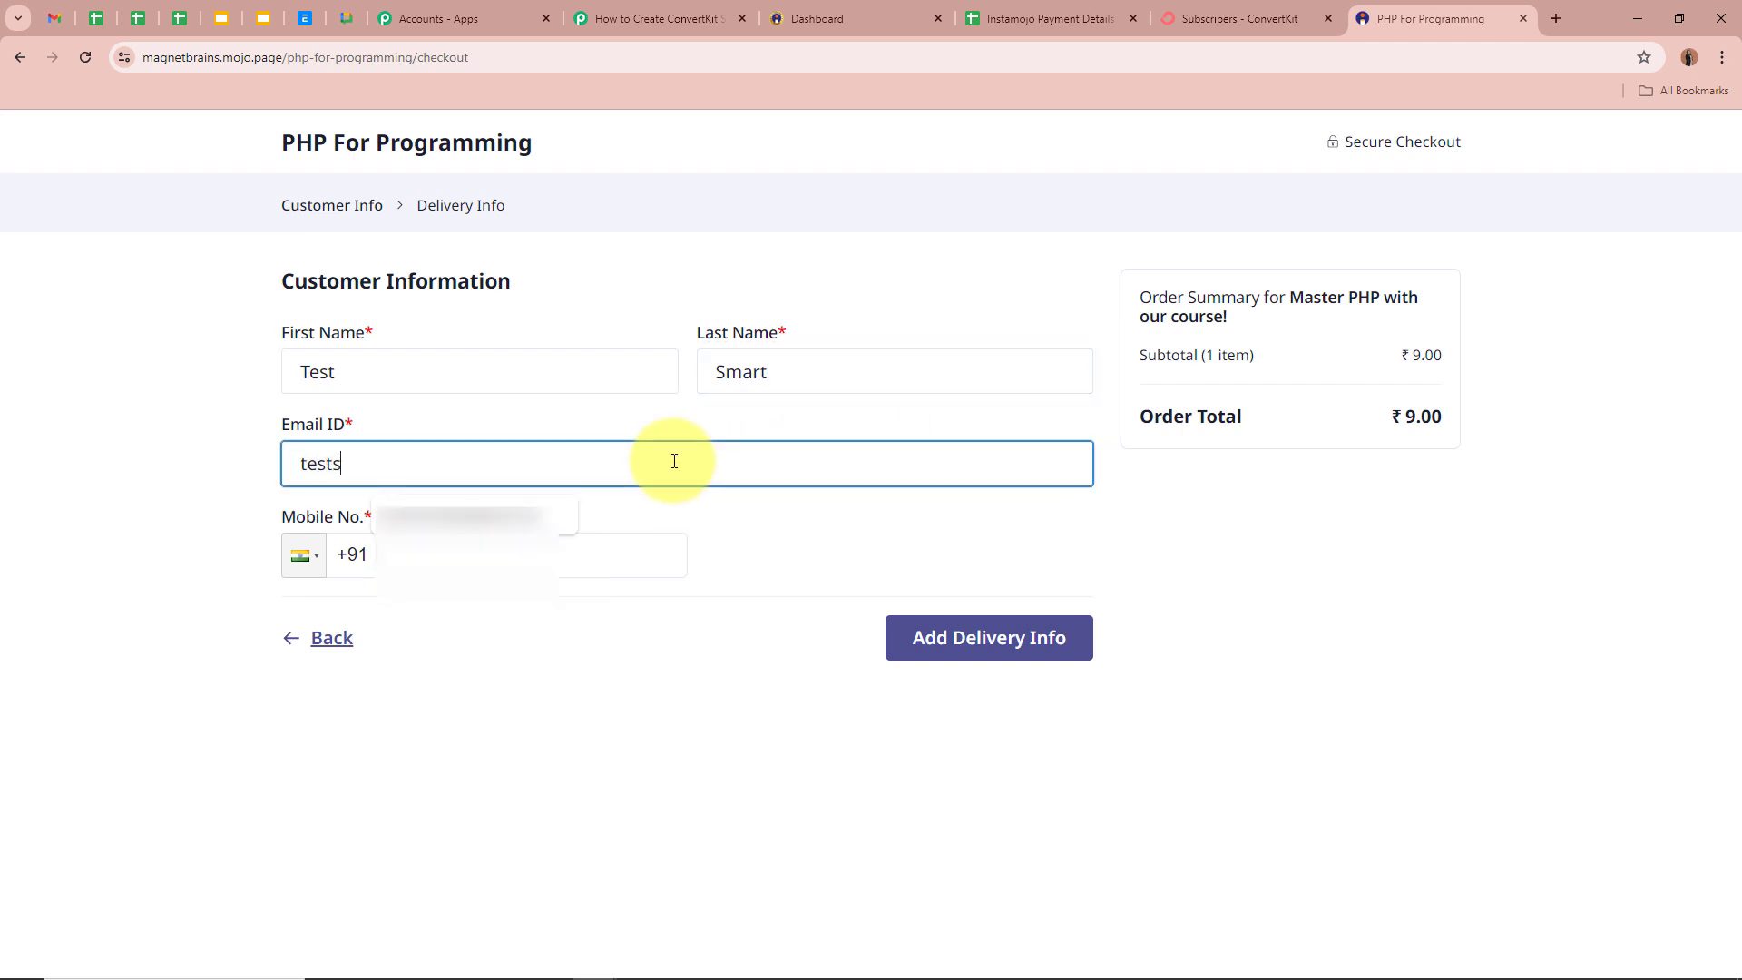
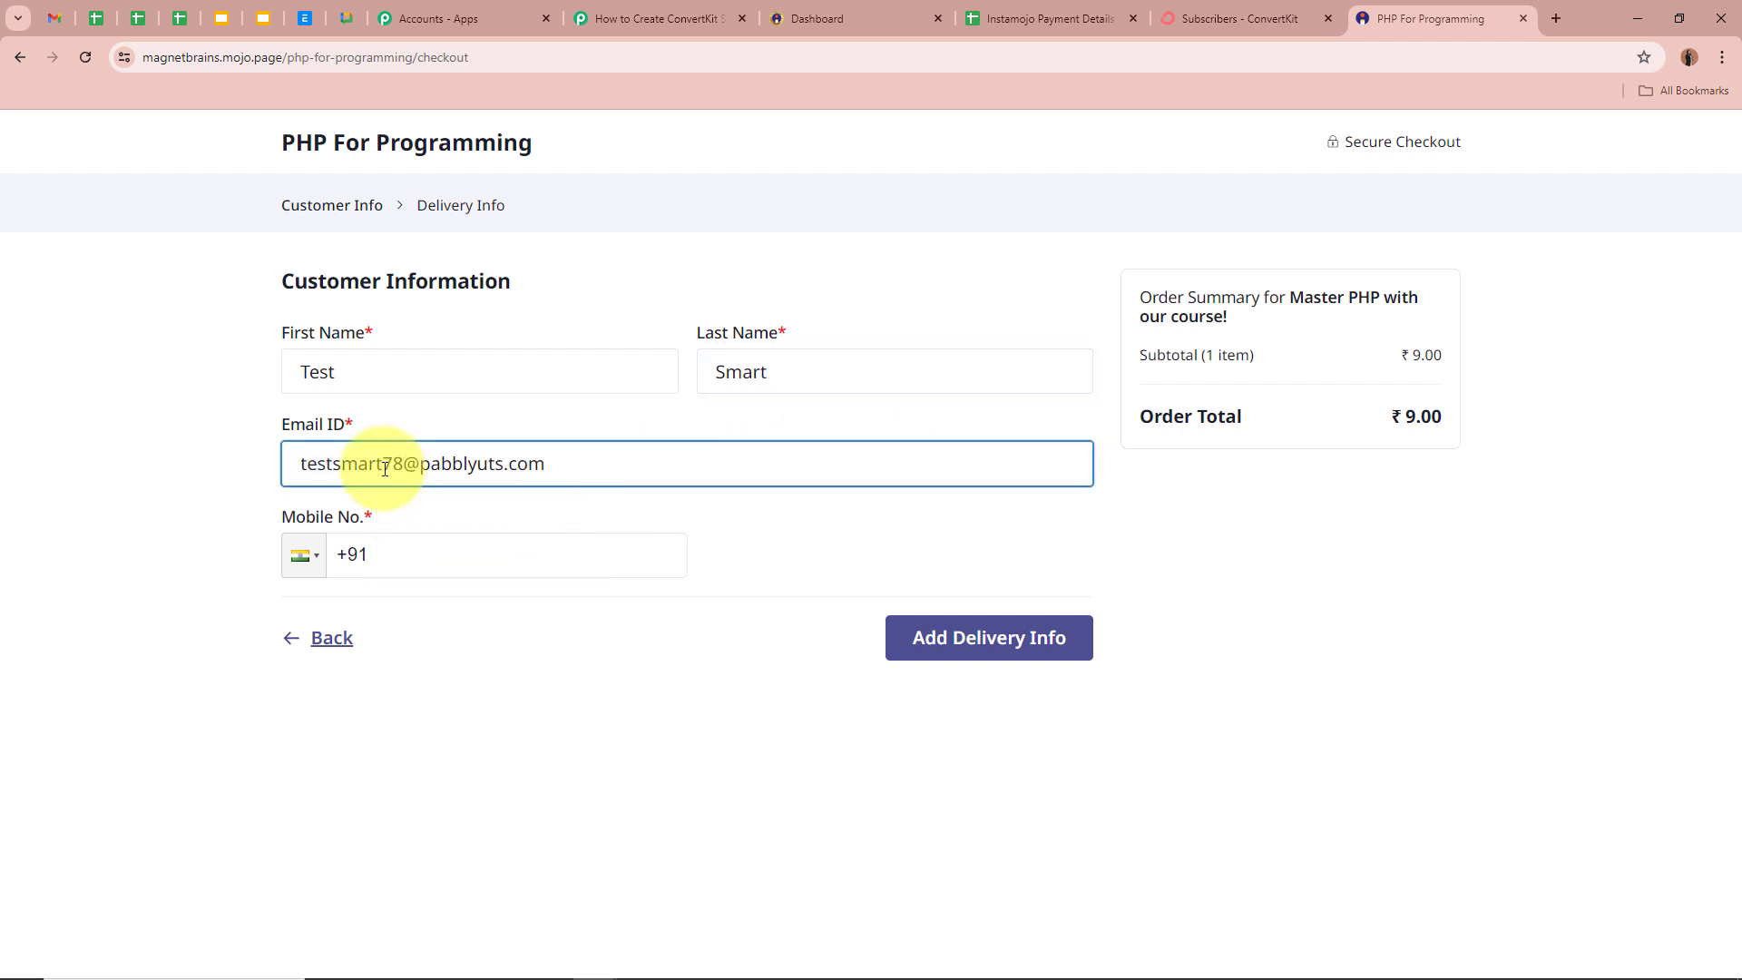
left_click(522, 555)
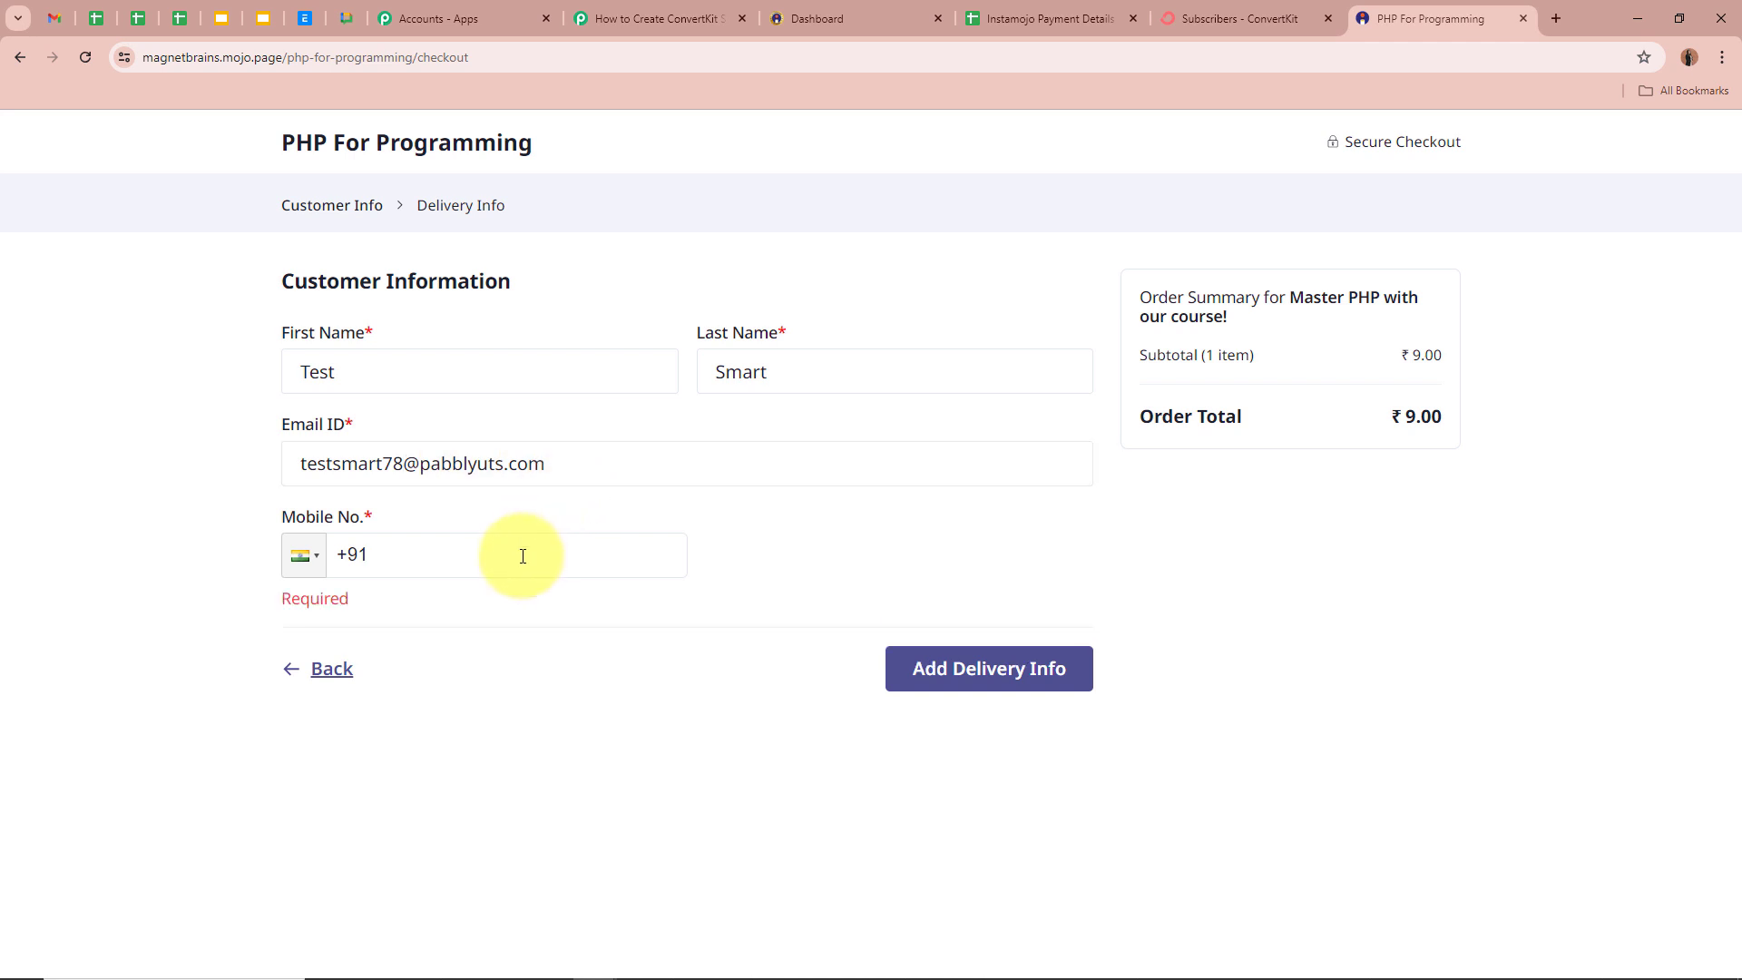
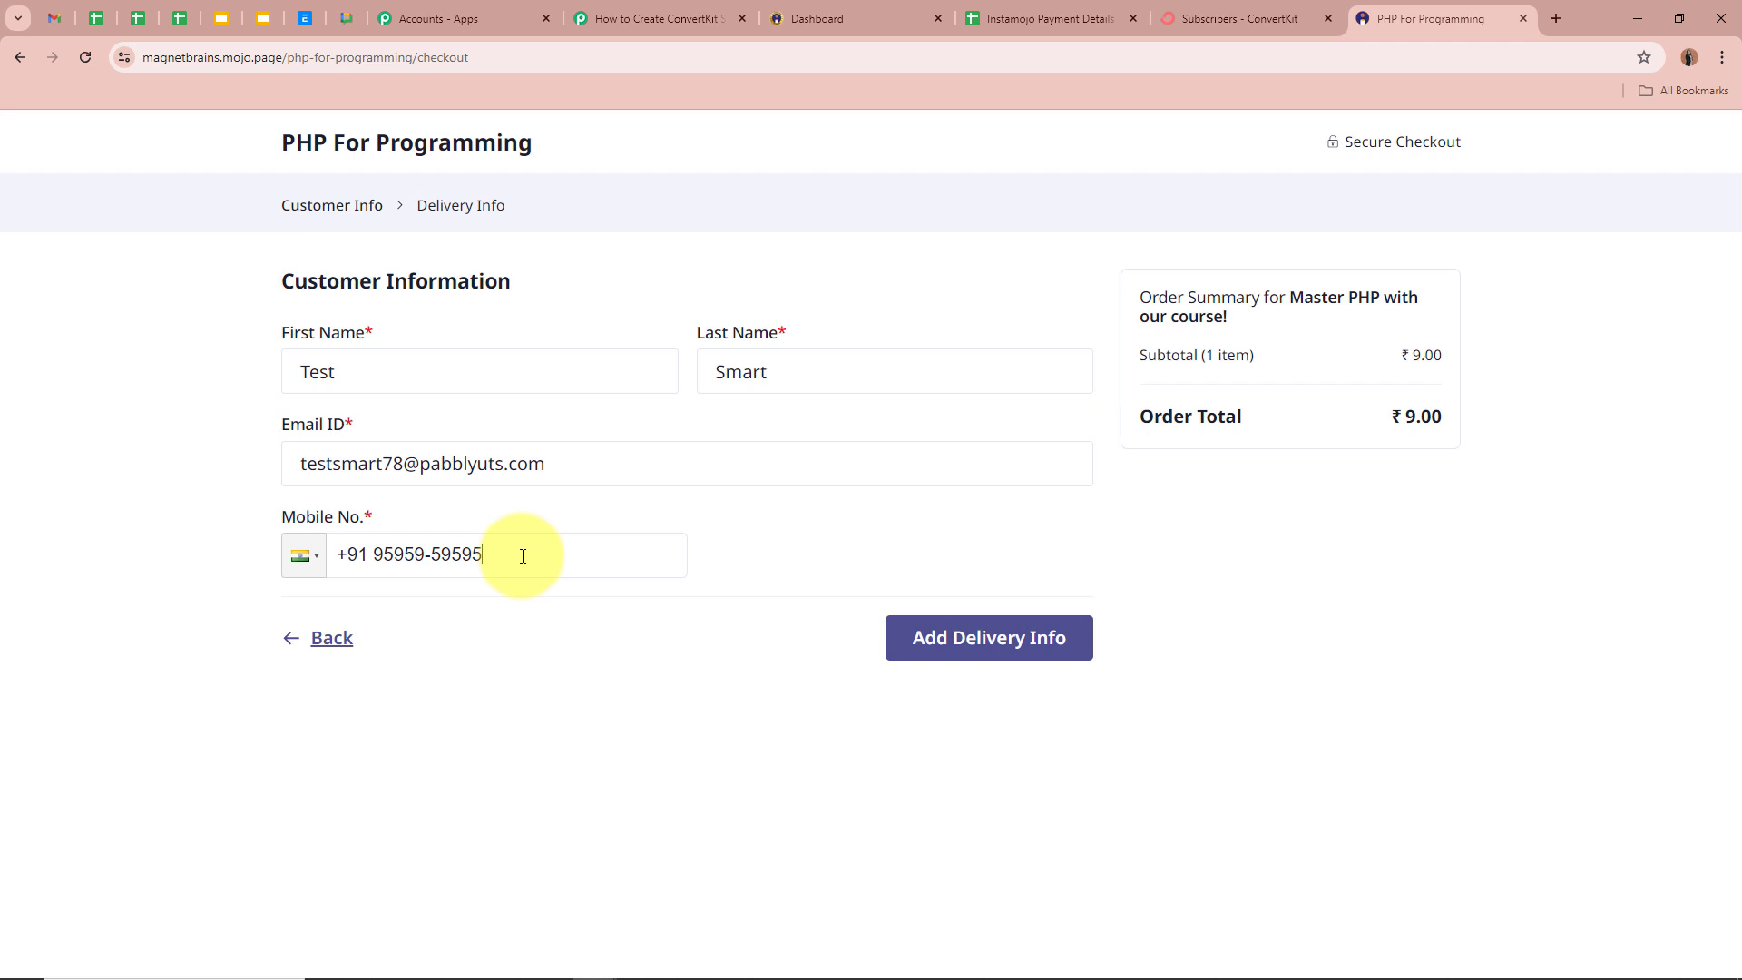
left_click(987, 636)
- Fill in the billing street address, city Bhopal and pincode
scroll(996, 635, "down", 2)
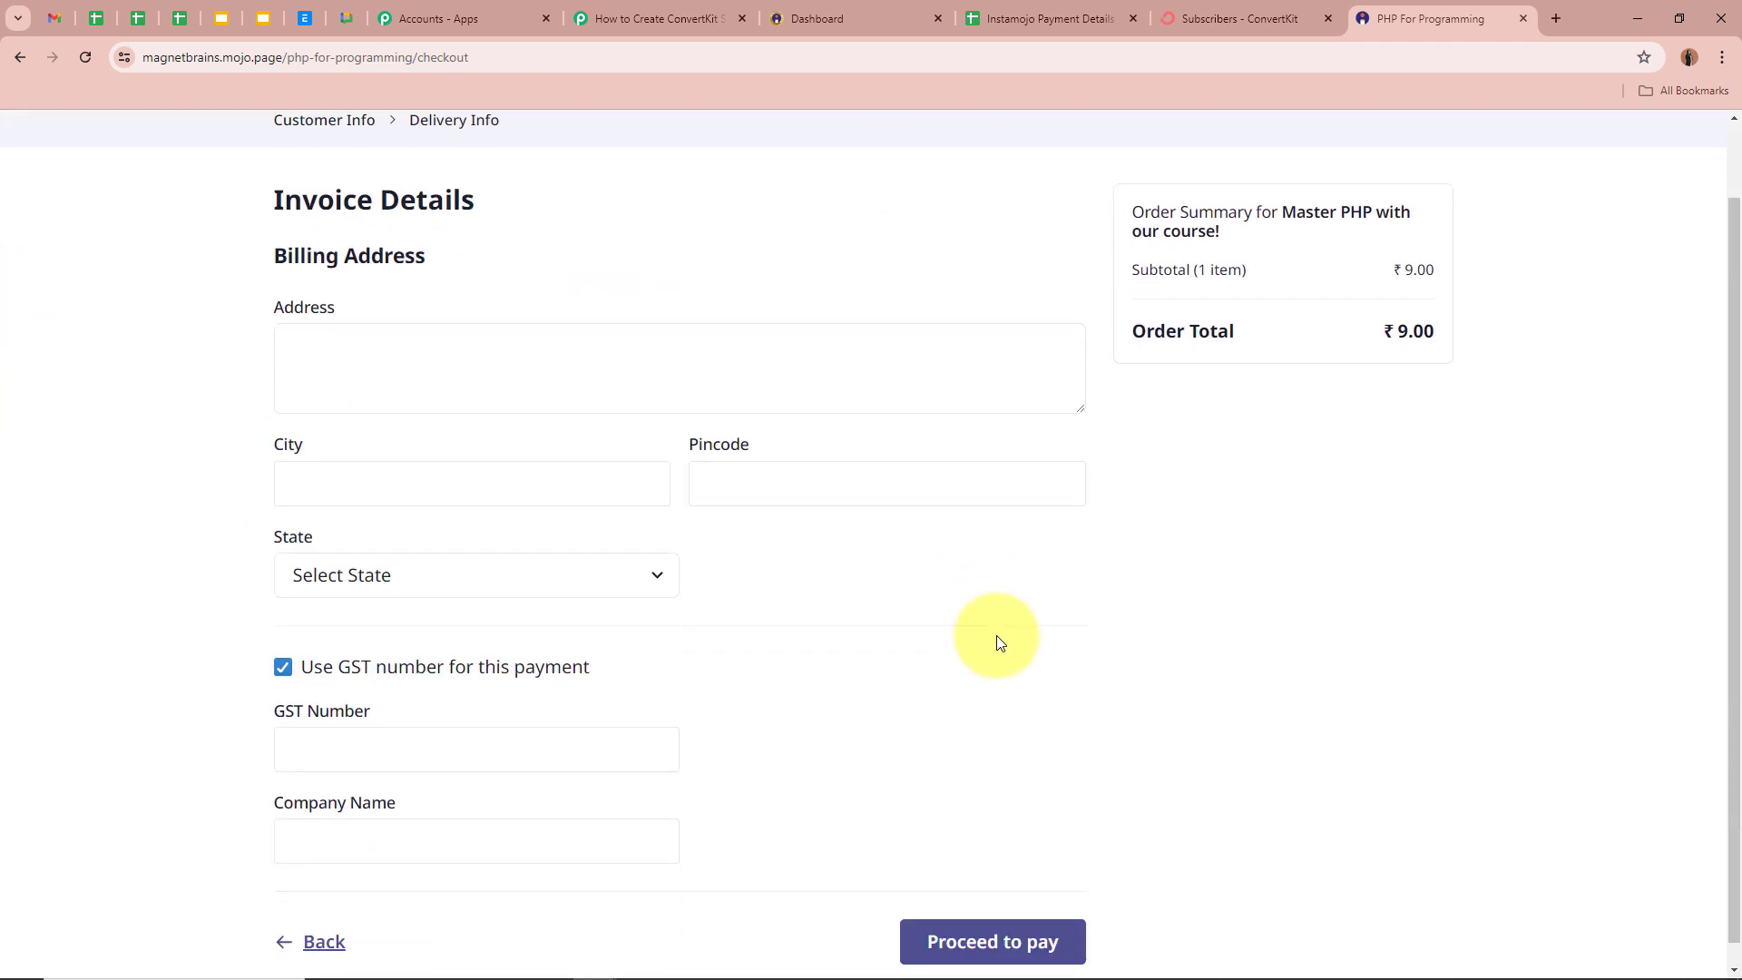
left_click_drag(270, 233, 707, 238)
left_click(707, 238)
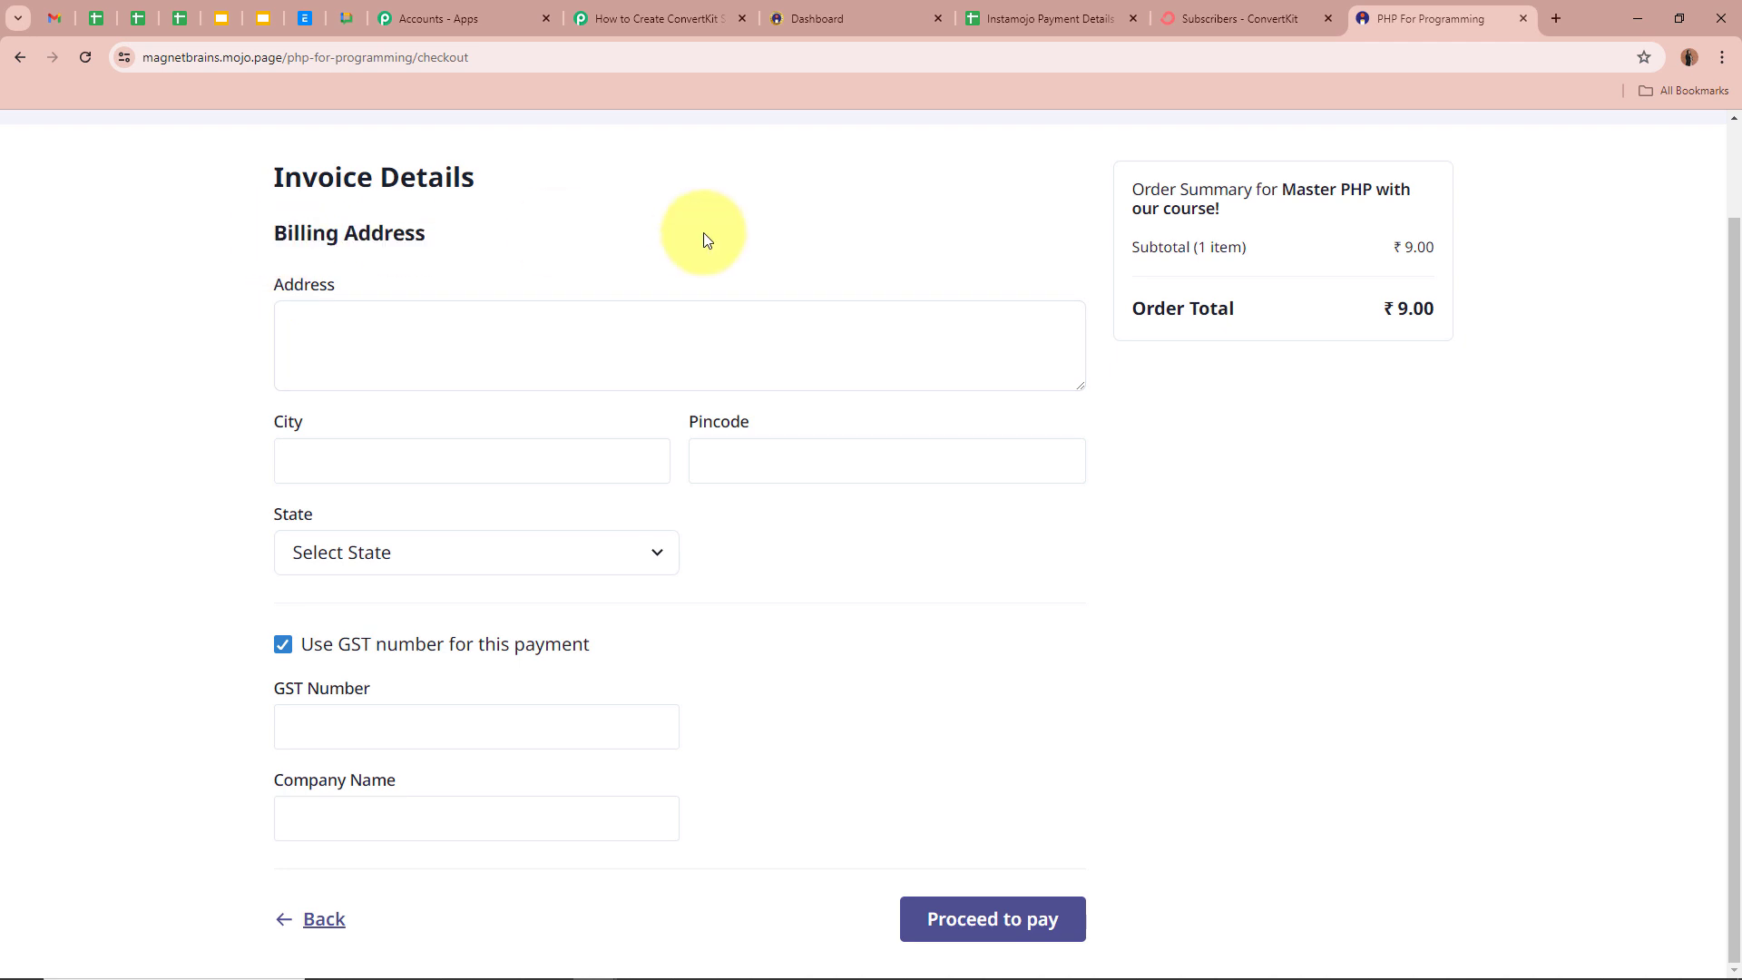
left_click(674, 315)
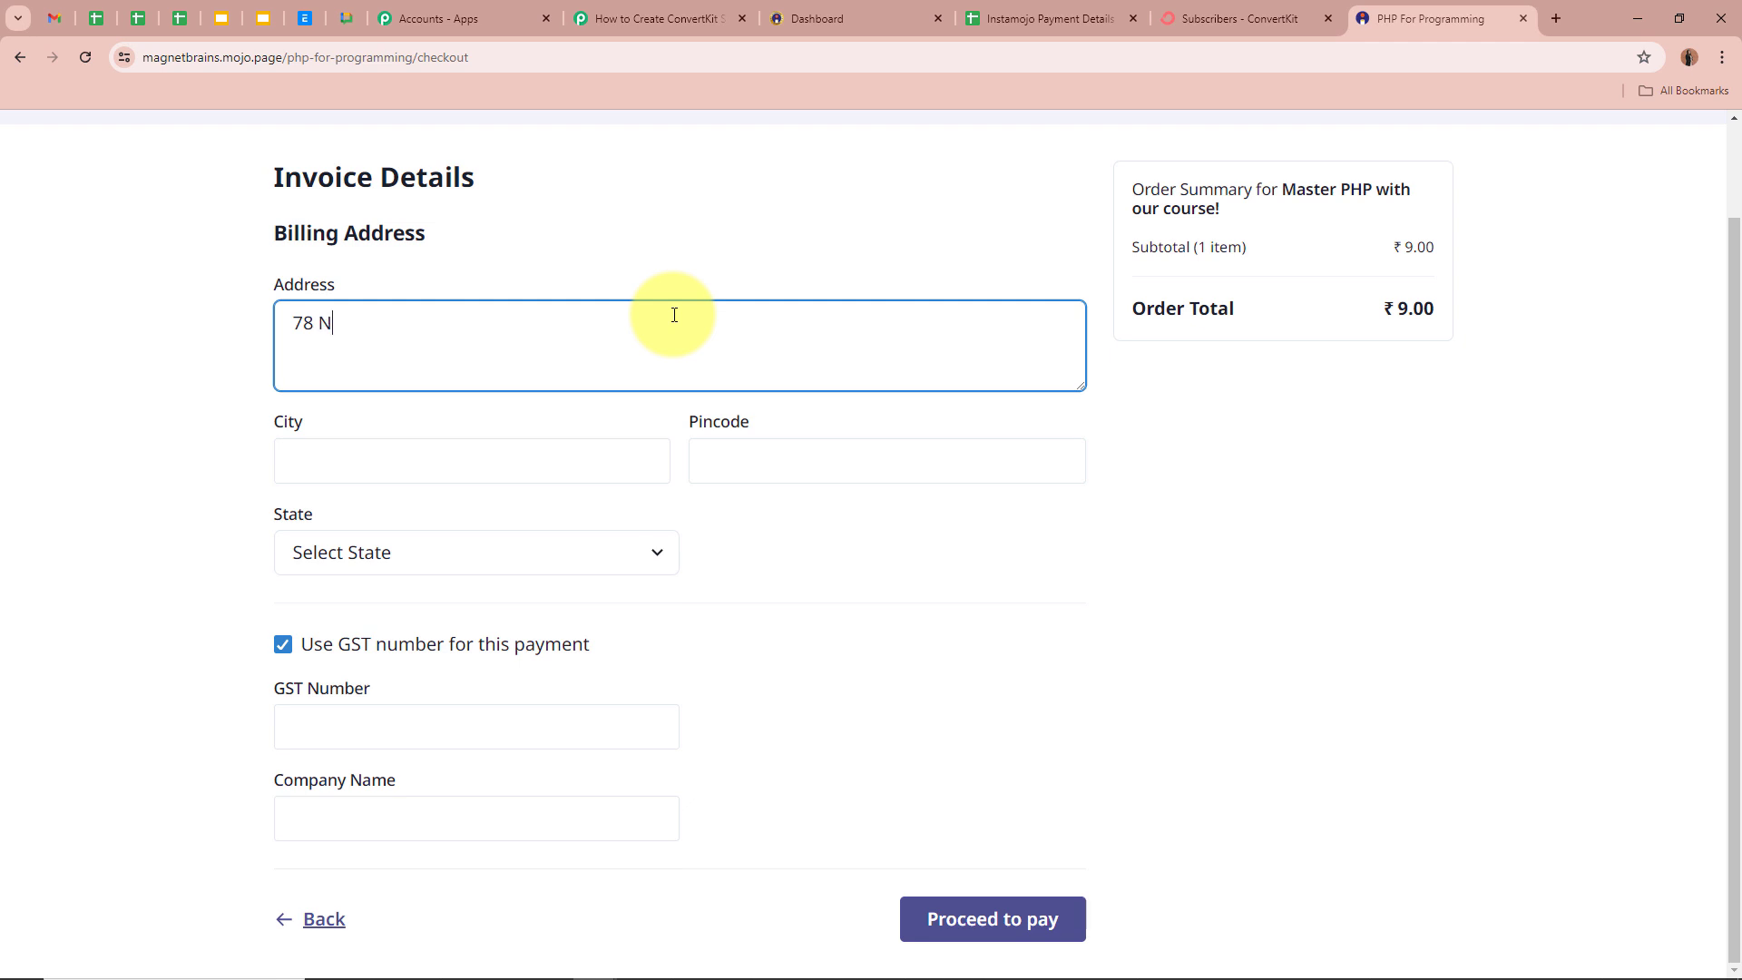
left_click(315, 325)
type(",")
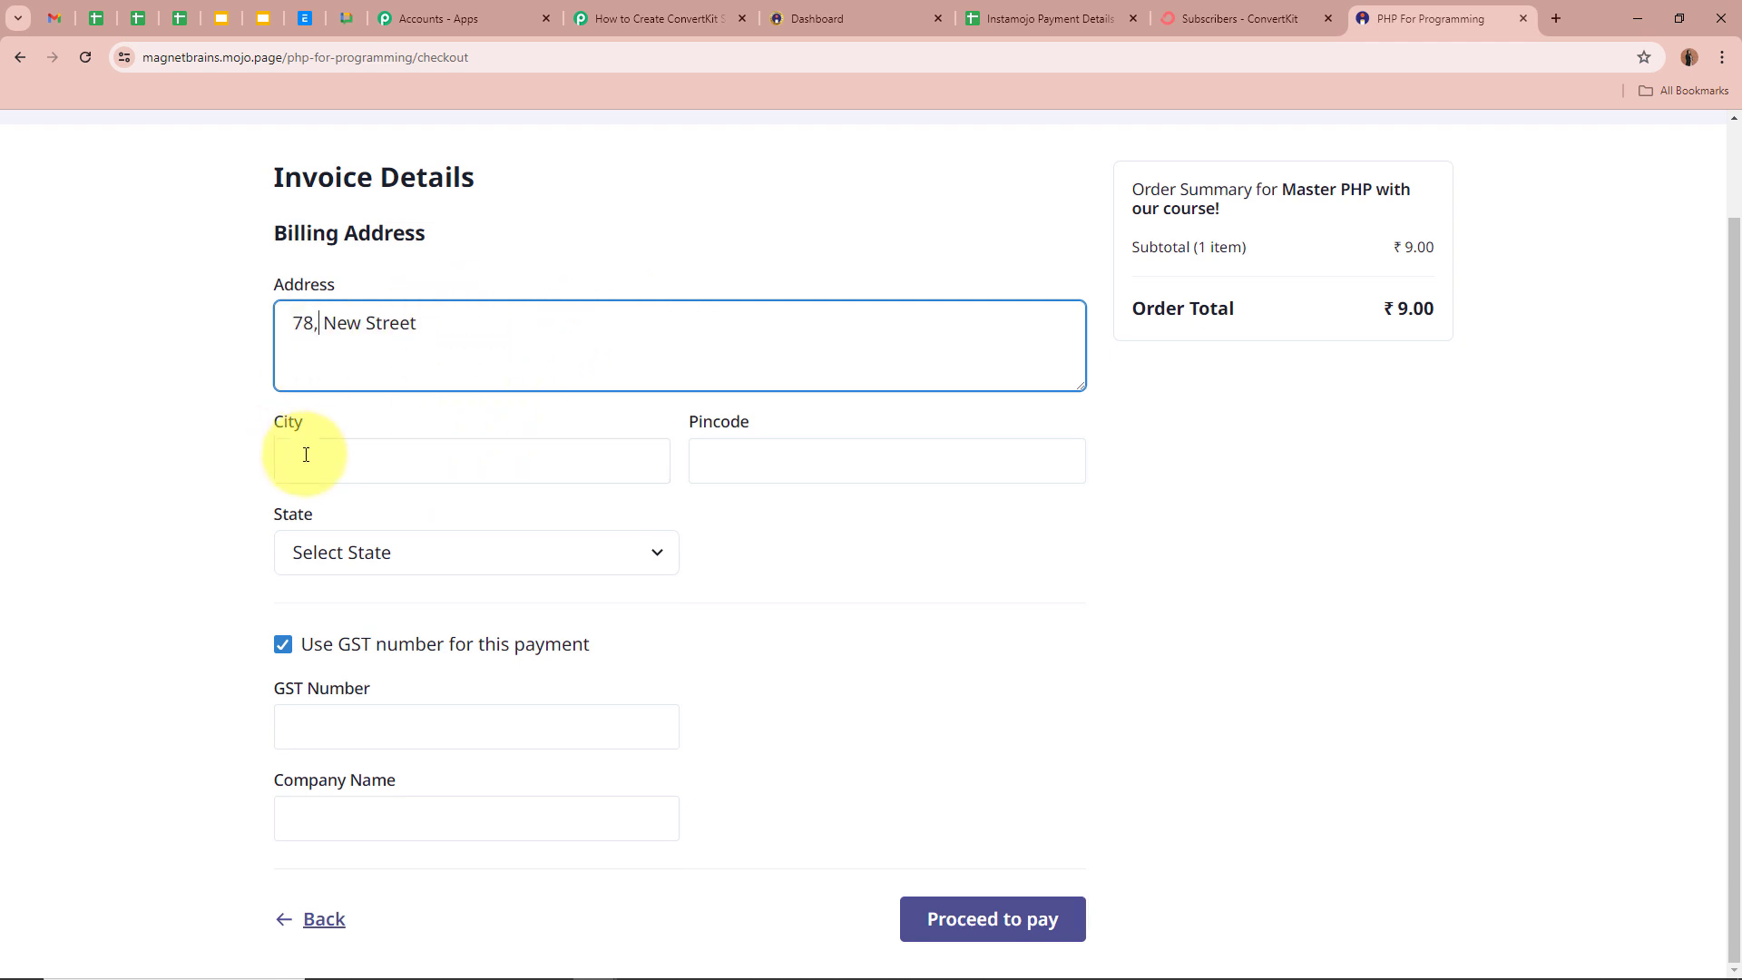
left_click(306, 454)
type("Bho")
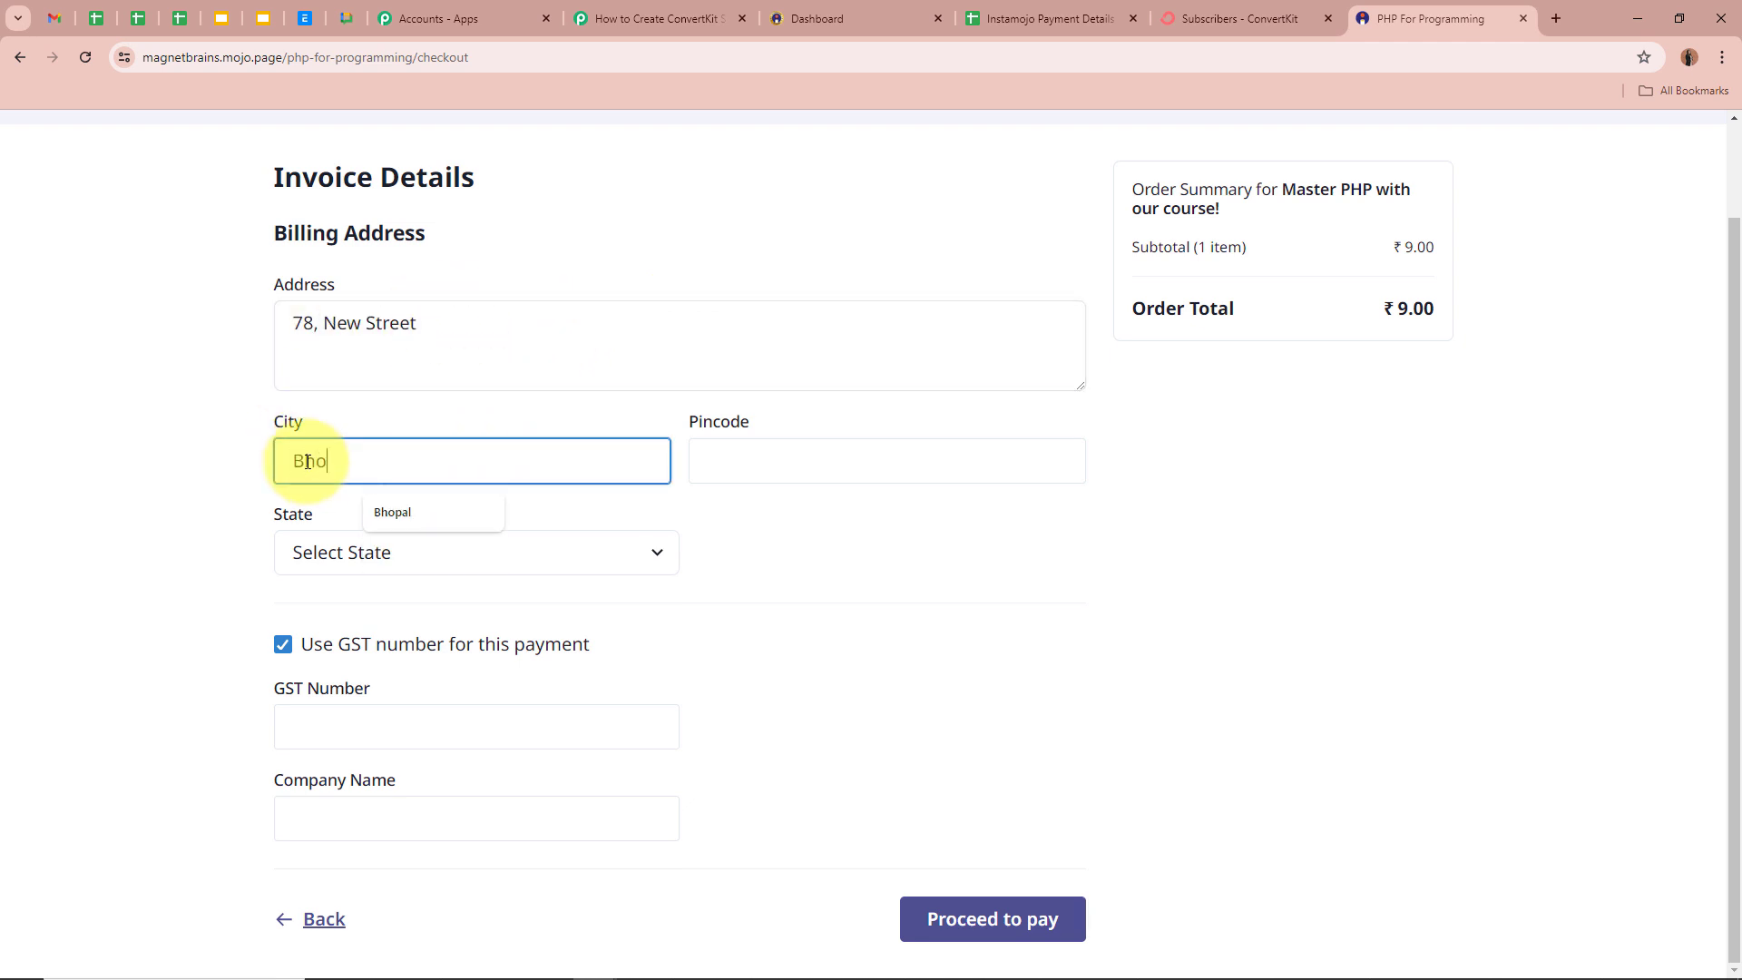
type("pal")
left_click(981, 469)
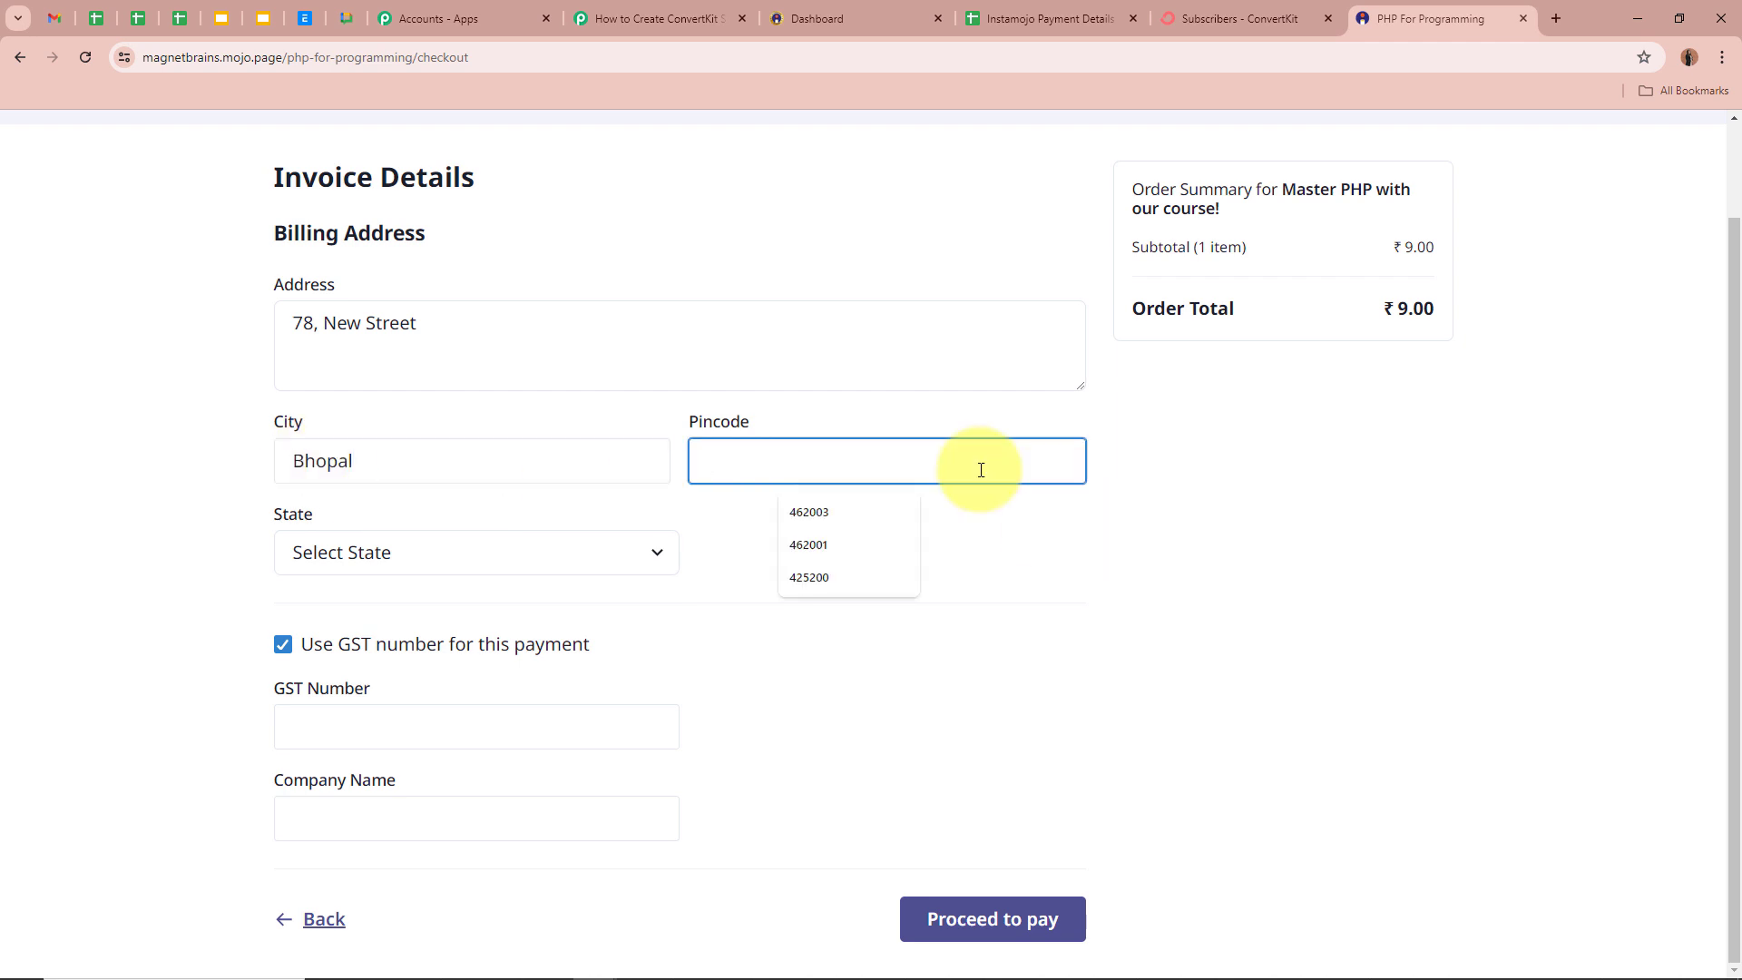
type("462002")
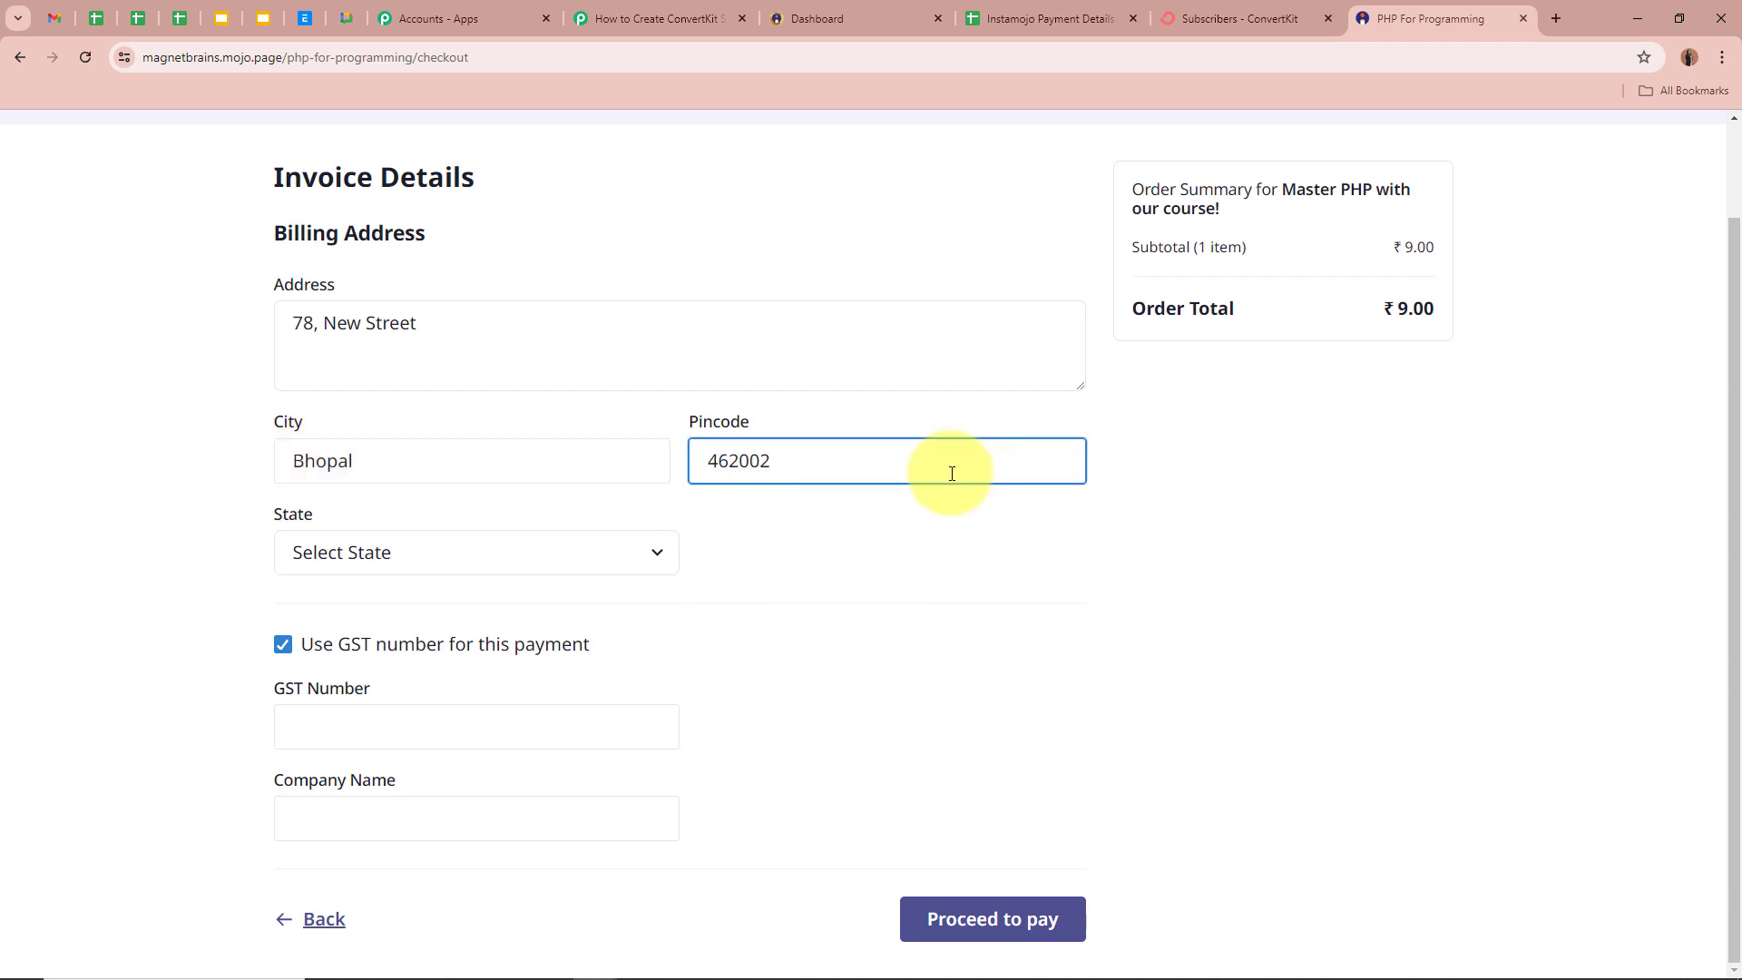
- Choose Madhya Pradesh as the state, turn off the GST number, and proceed to pay
left_click(458, 556)
key("m")
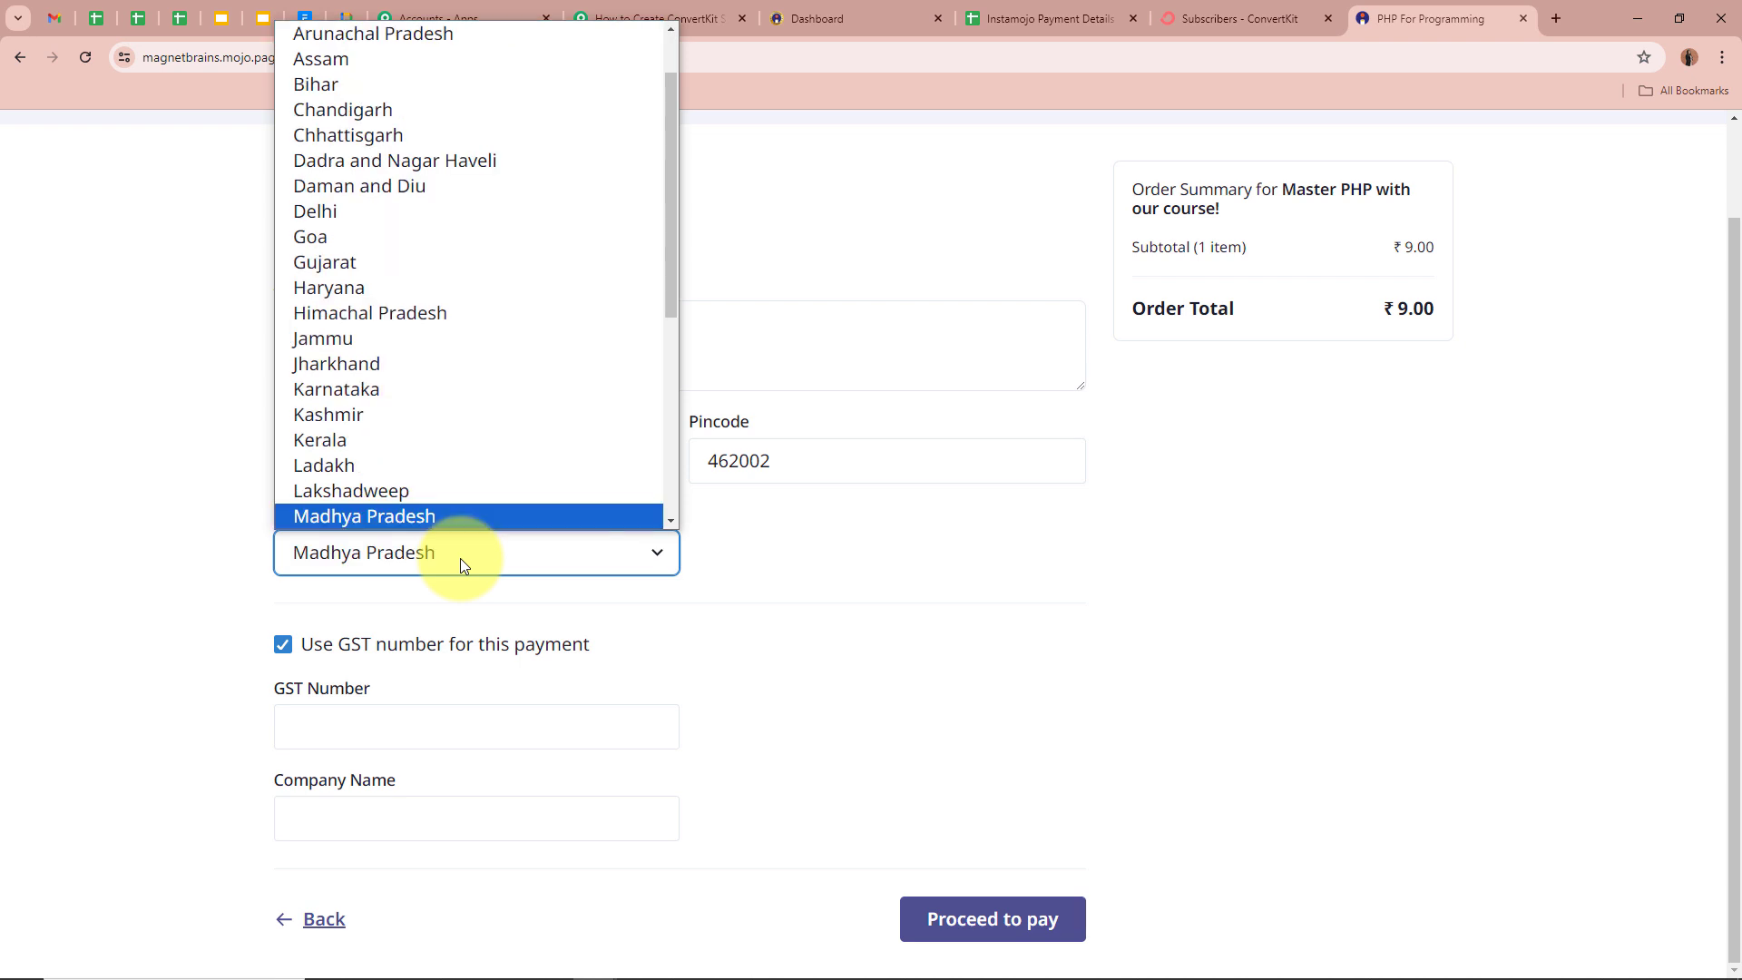
left_click(472, 522)
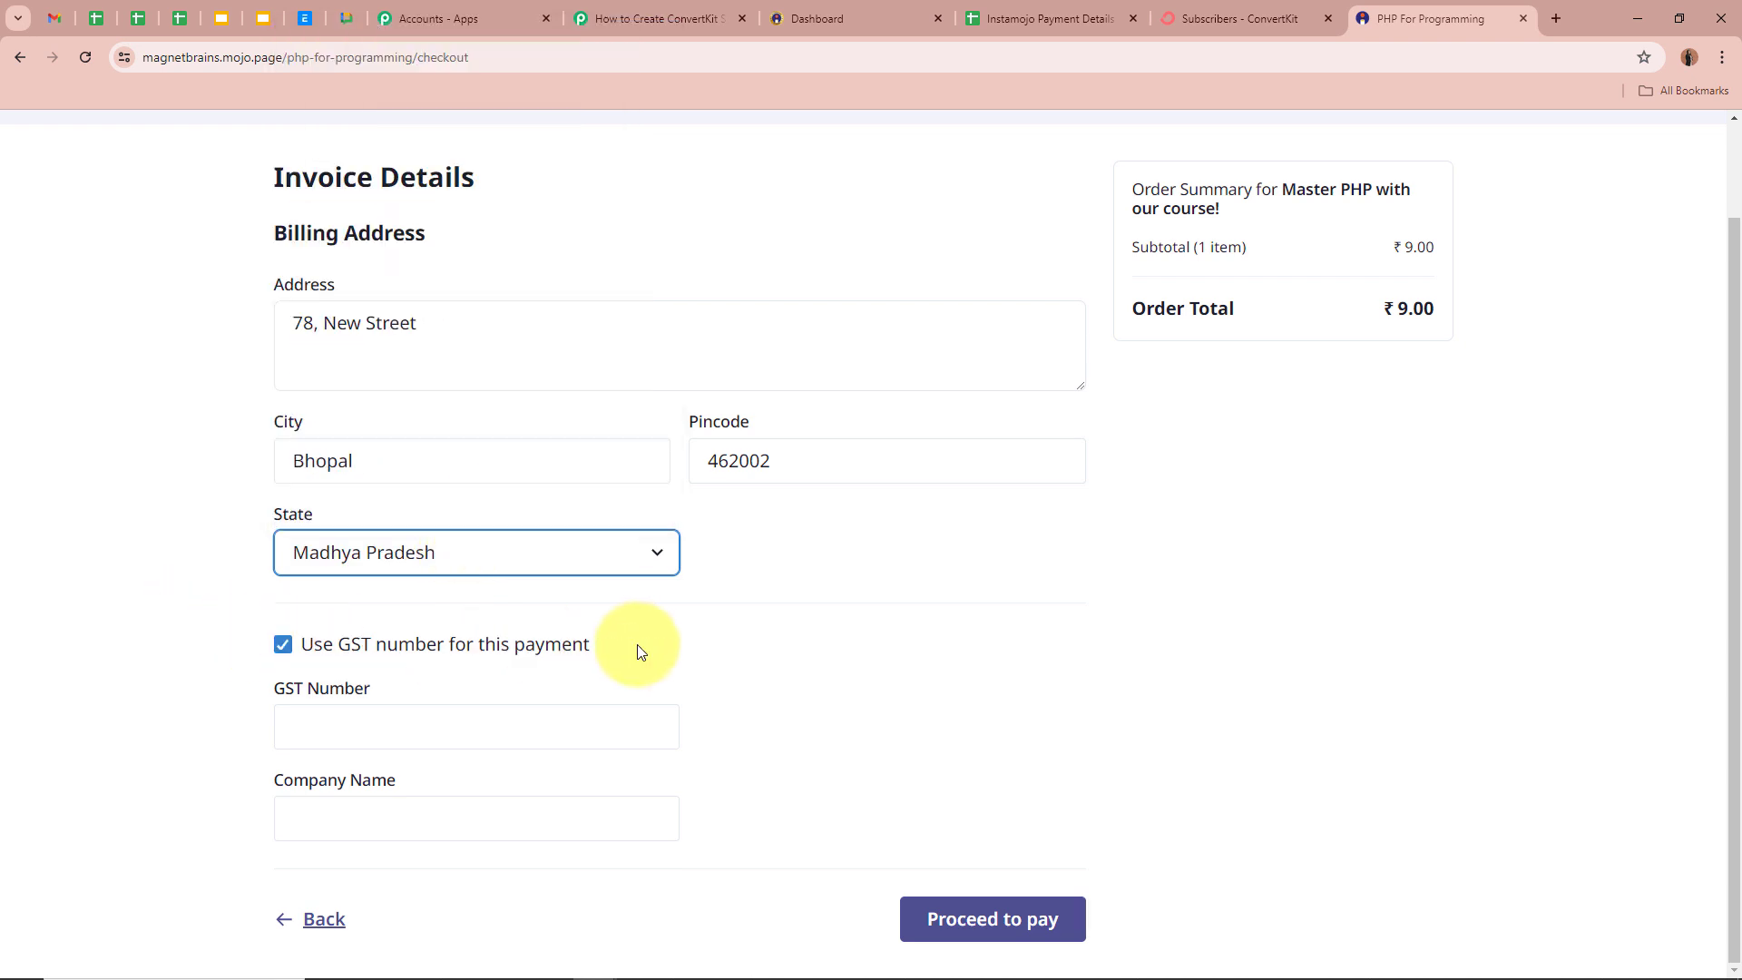
left_click(282, 644)
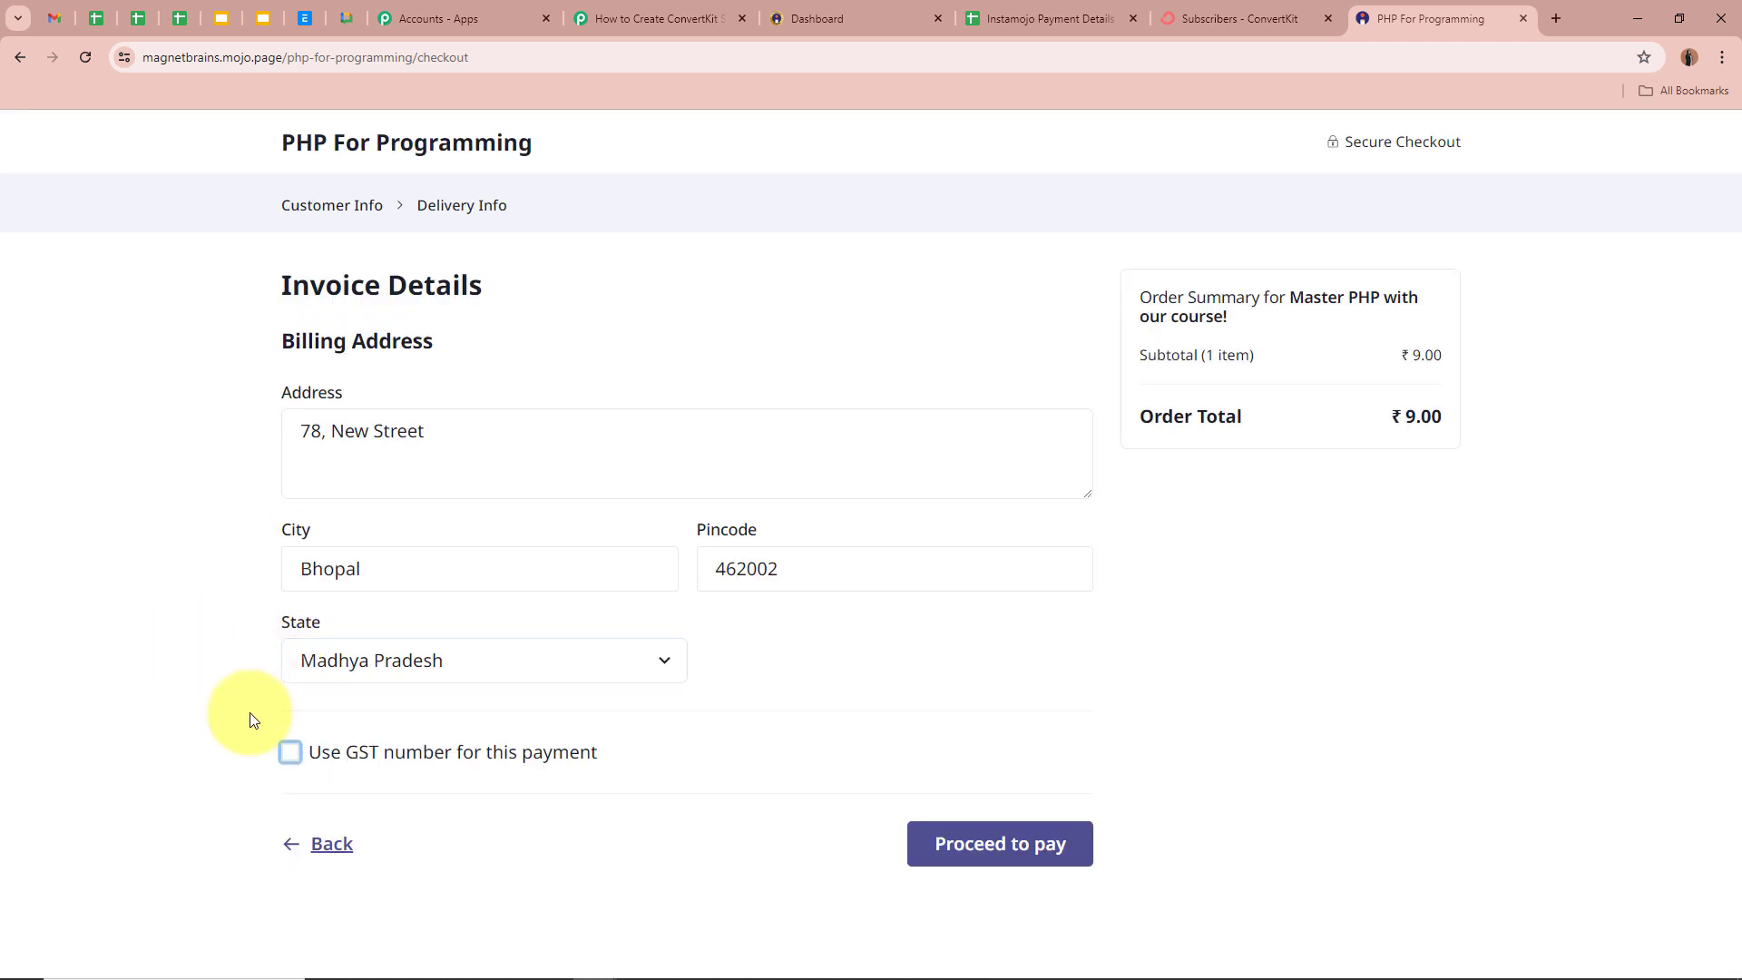
left_click(1004, 838)
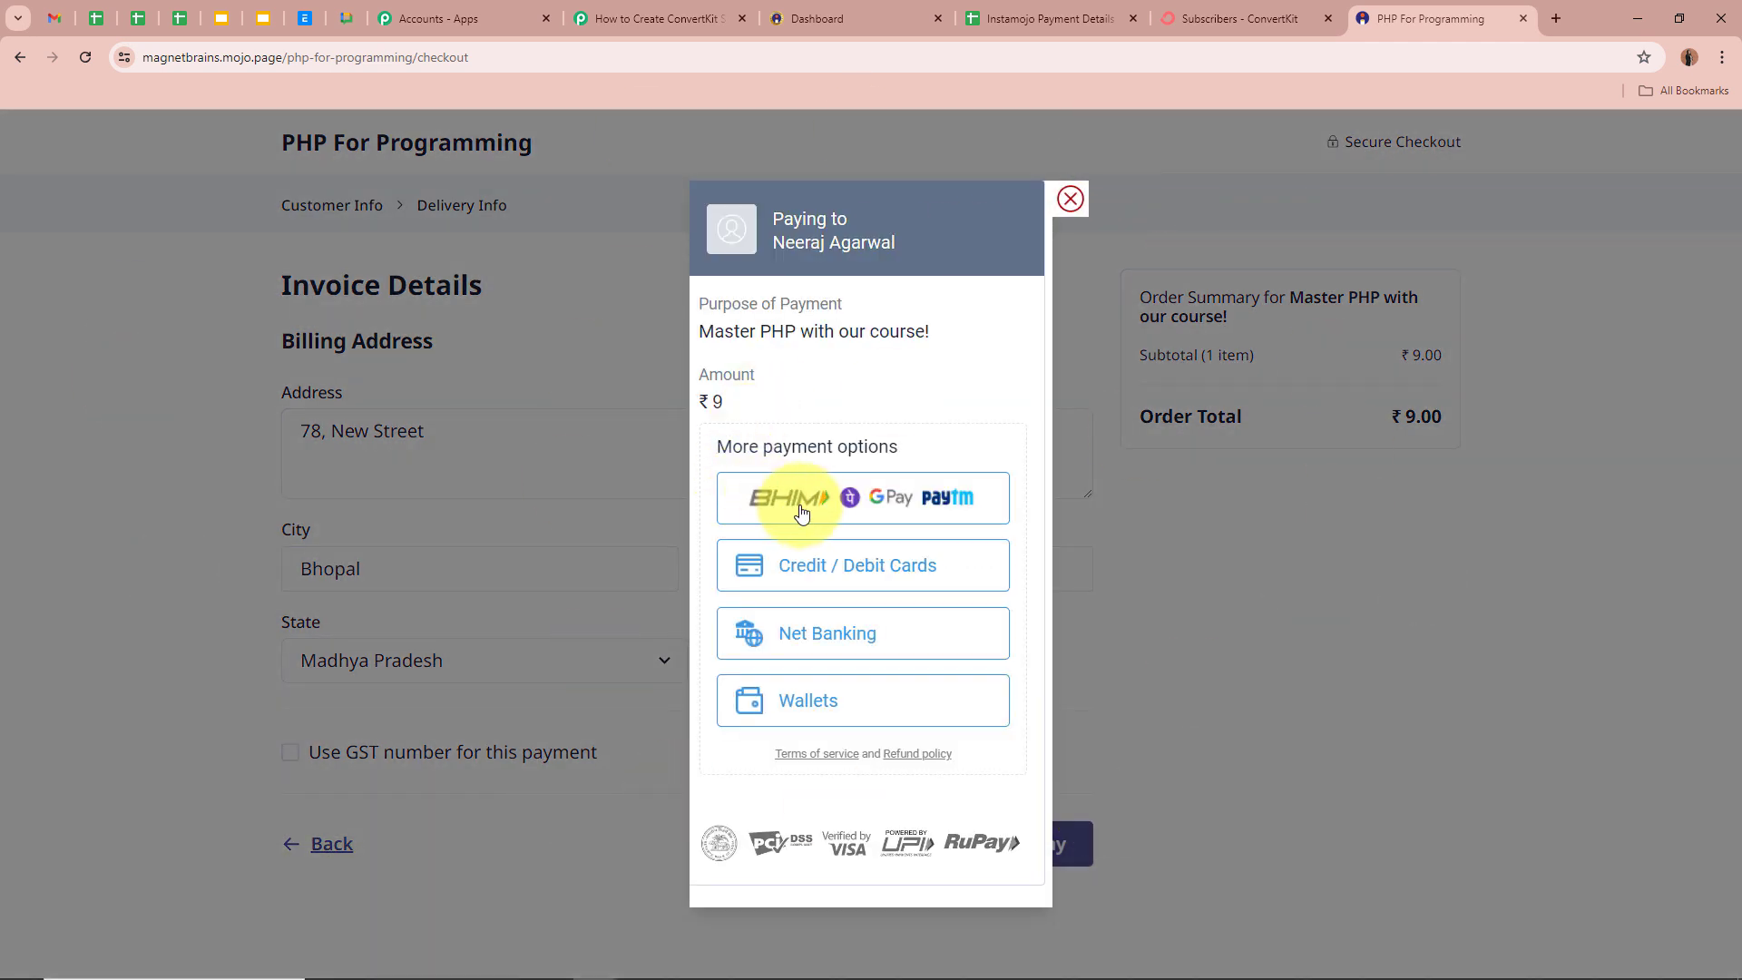
- Pay the ₹9 order by UPI and review the Thank you for your order page
left_click(910, 511)
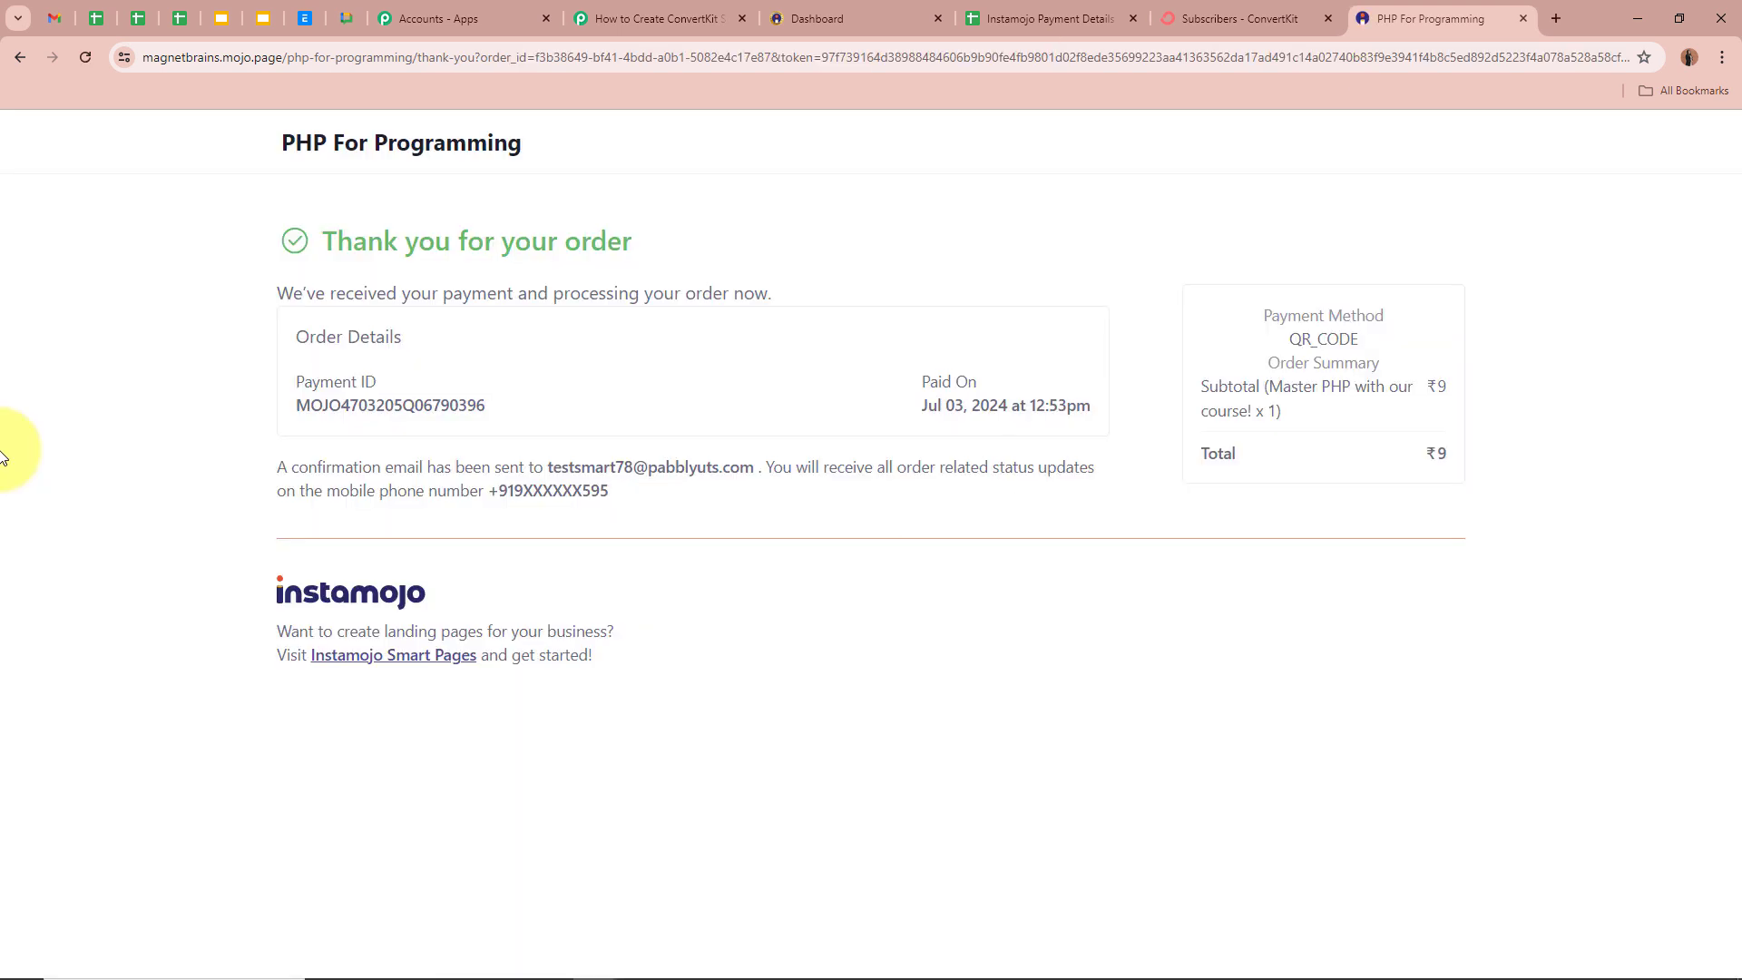
left_click_drag(320, 242, 871, 248)
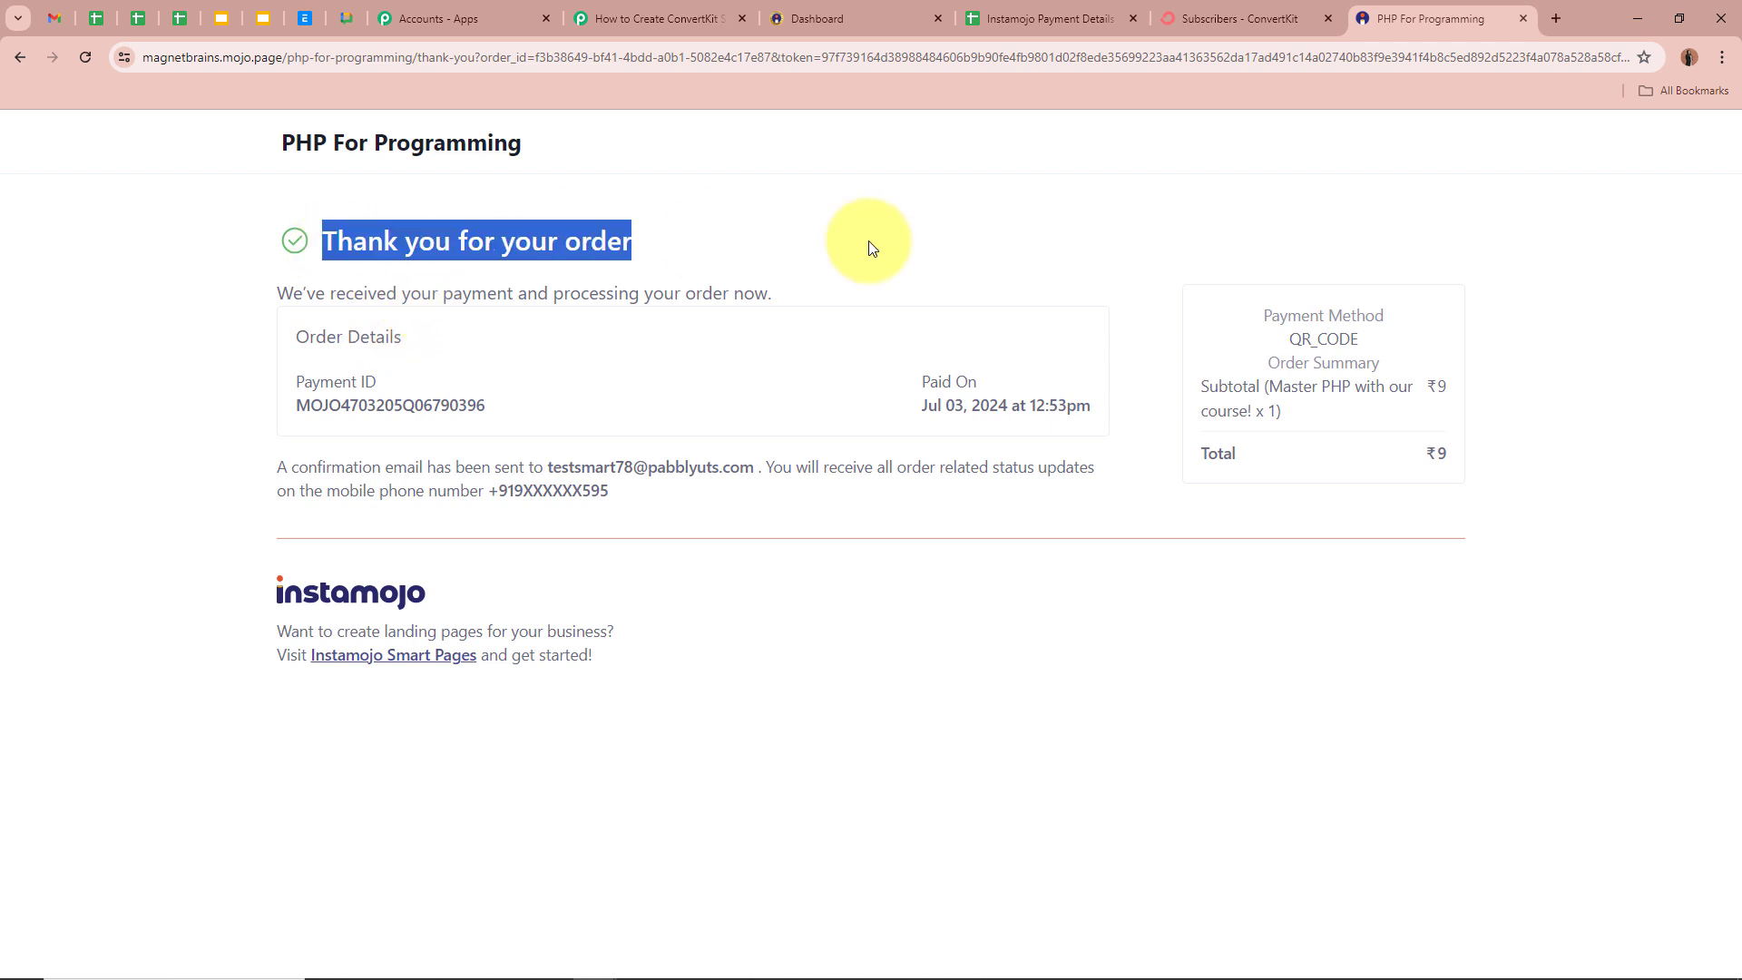
left_click_drag(226, 319, 772, 293)
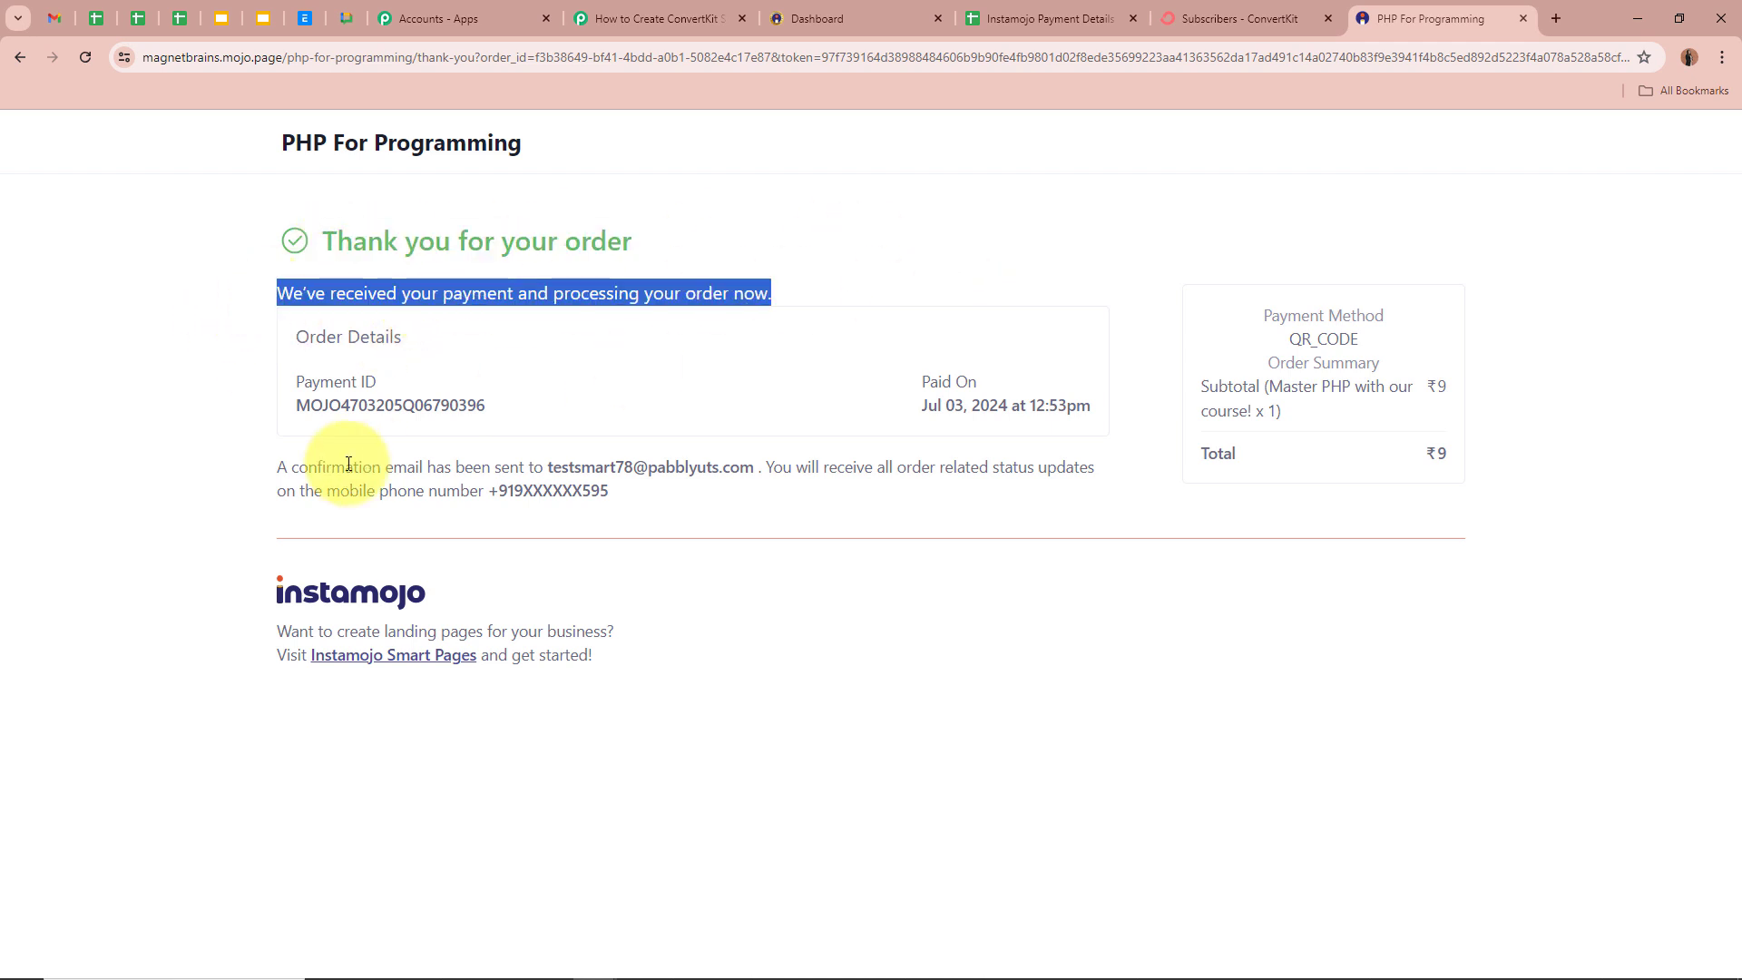
left_click(107, 573)
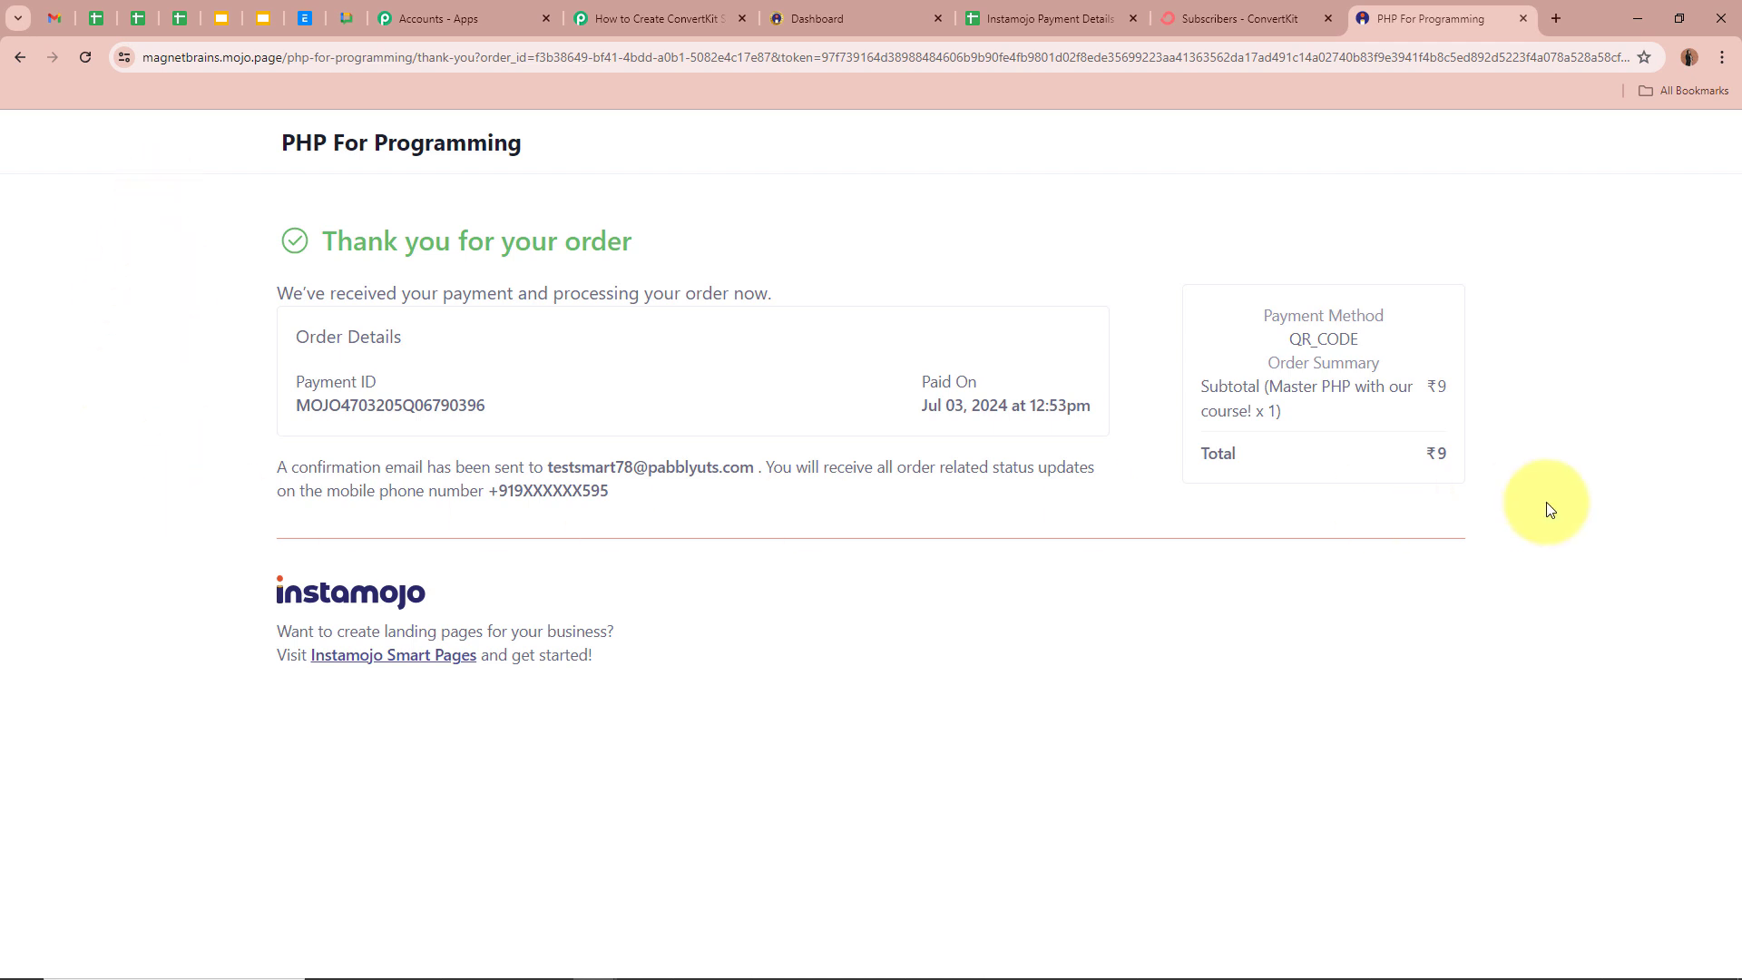
- Review the captured sale's payment ID, INR currency, 9.00 payment amount and completion timestamp
left_click(666, 25)
scroll(314, 515, "down", 8)
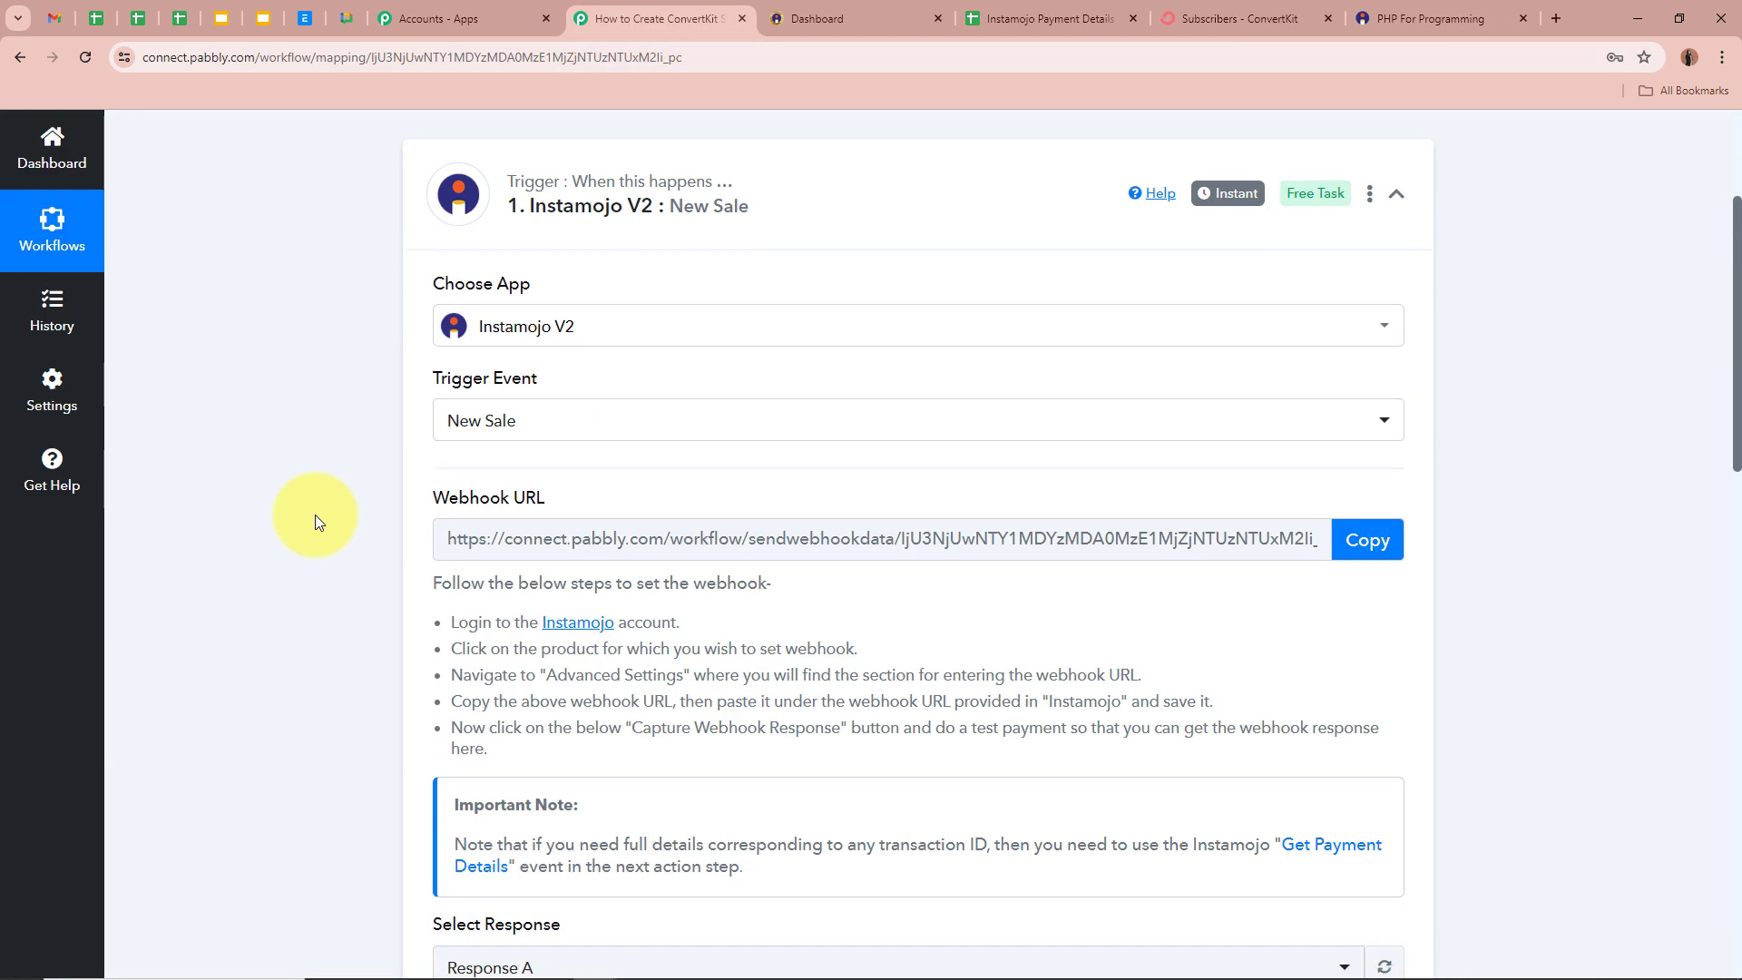
scroll(314, 514, "down", 5)
scroll(324, 591, "up", 3)
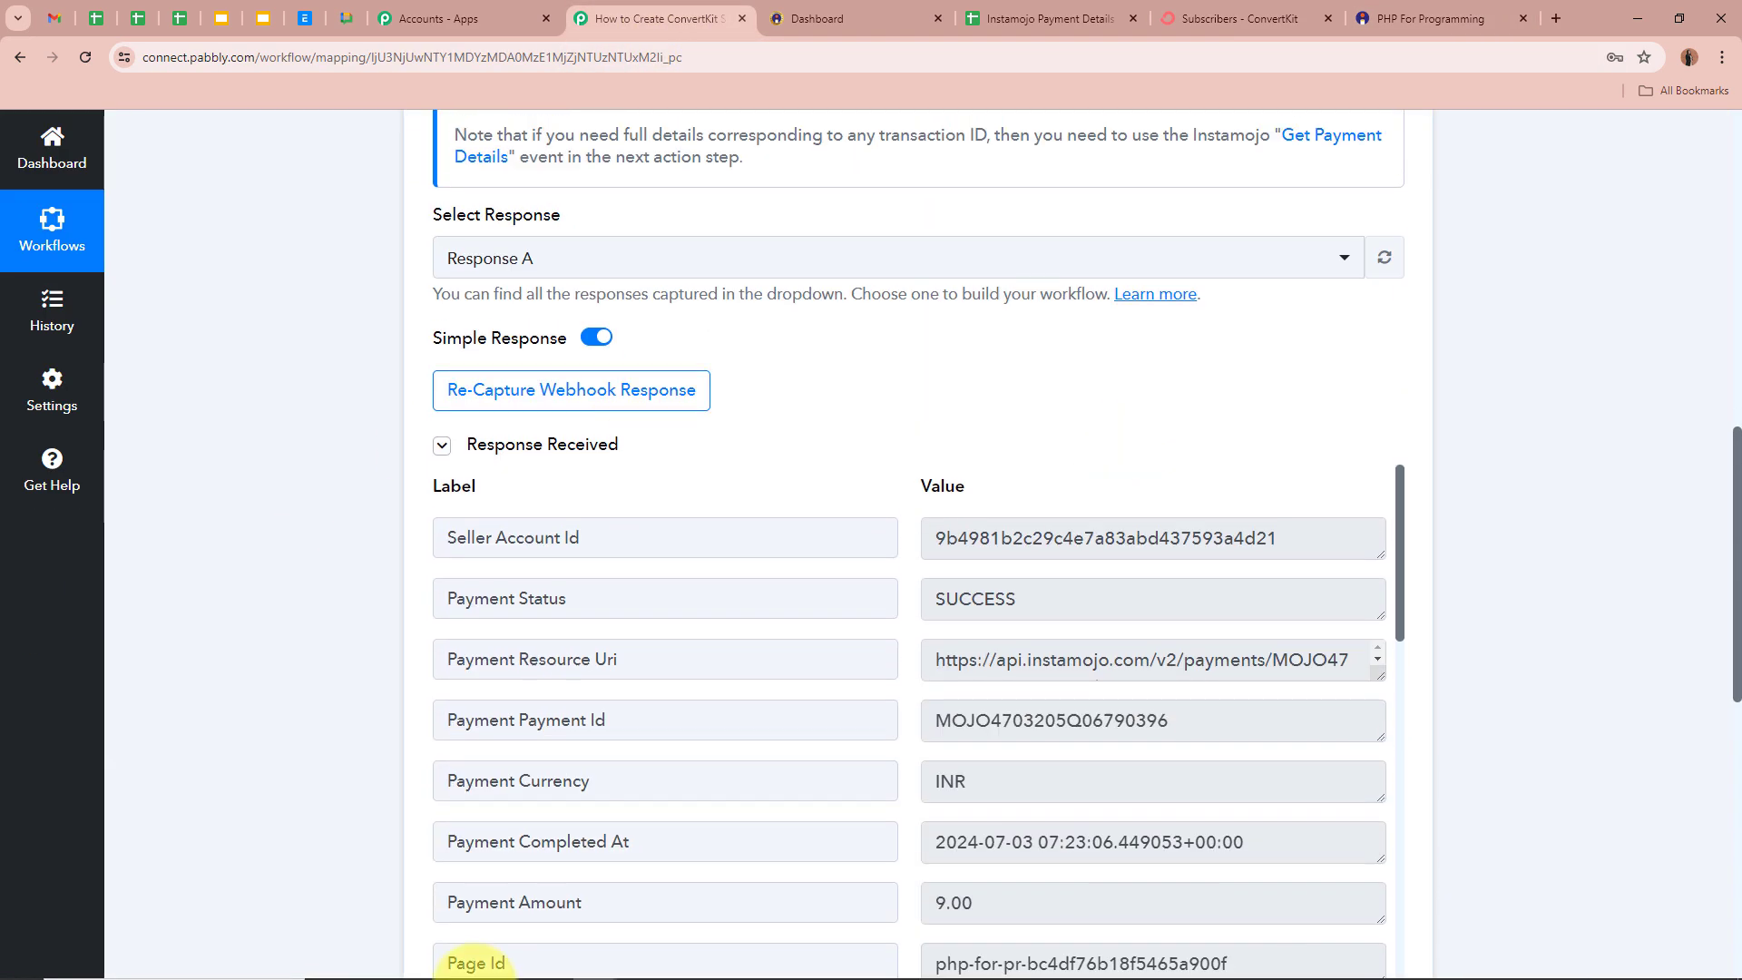
scroll(324, 591, "down", 2)
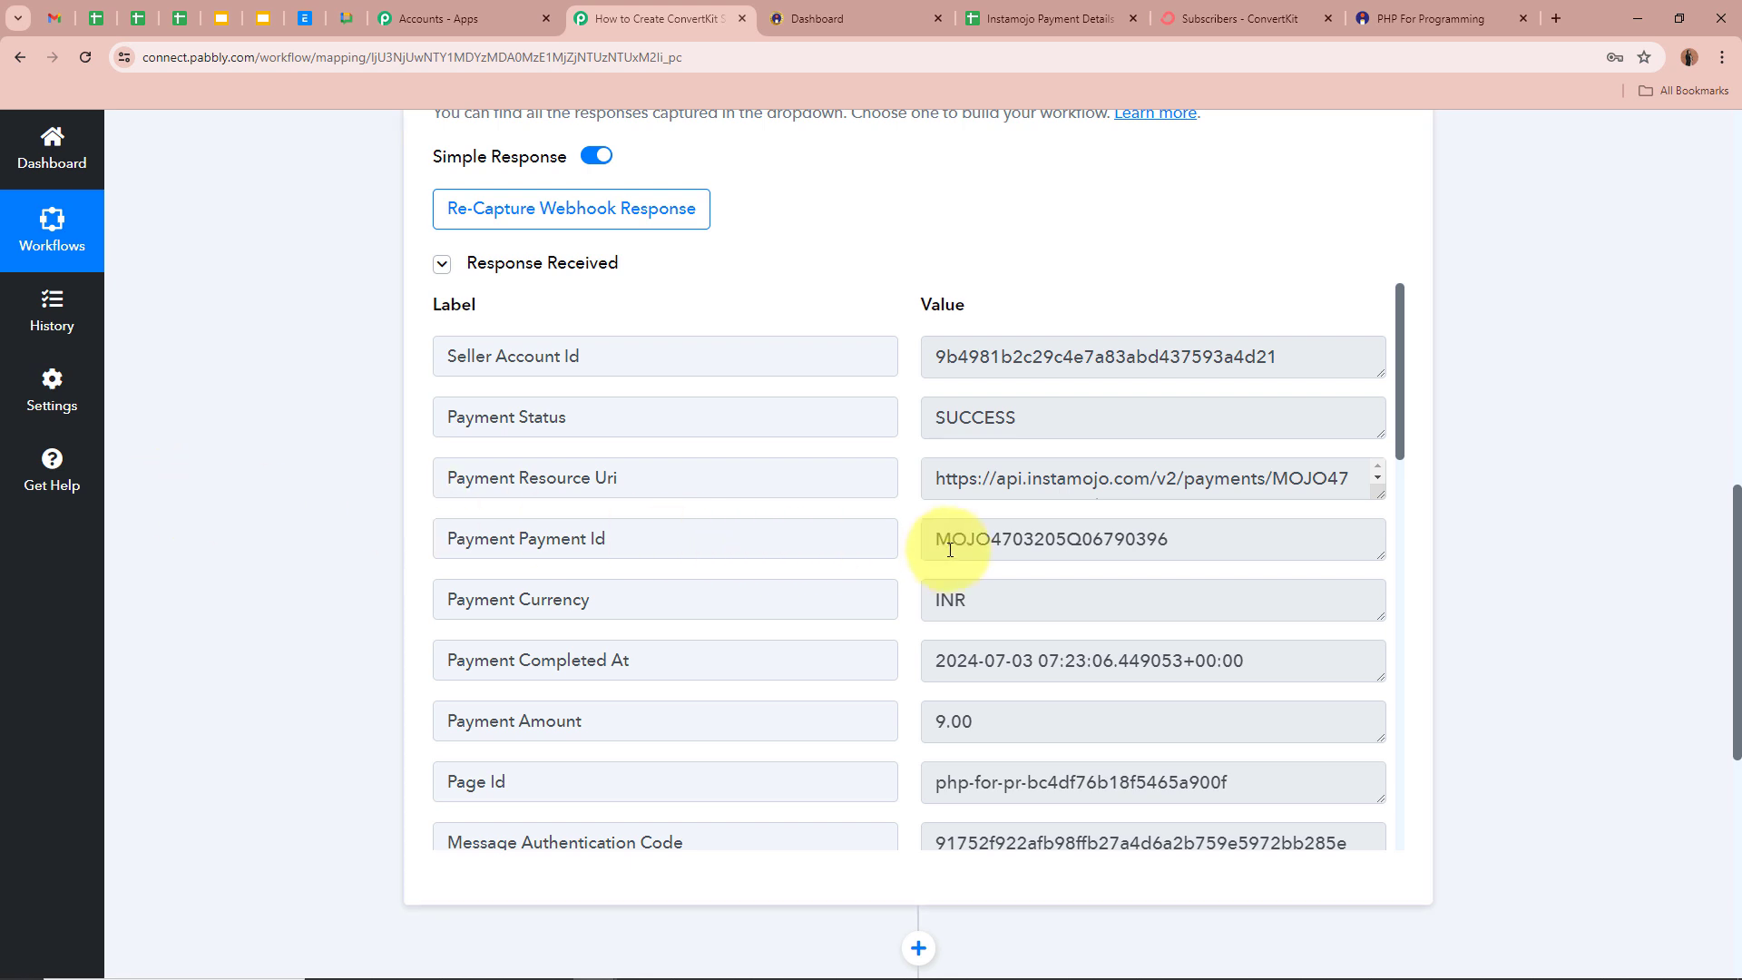
left_click_drag(936, 541, 1311, 533)
left_click(1311, 533)
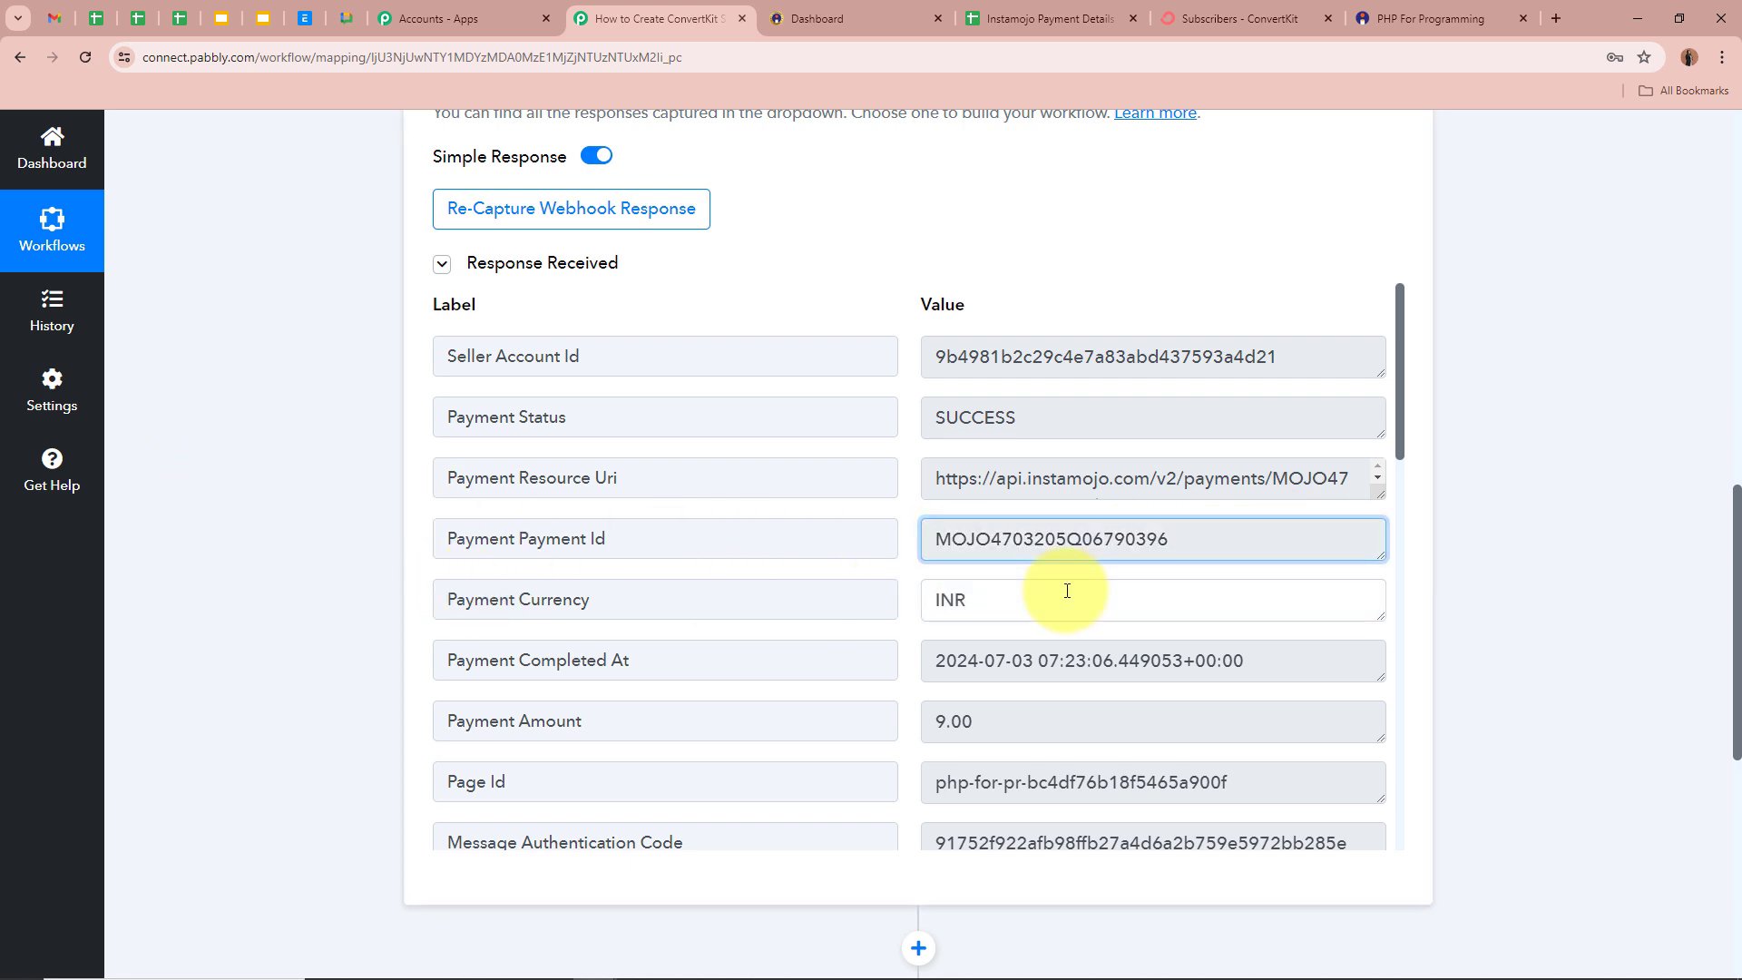
left_click_drag(1062, 590, 820, 596)
scroll(641, 616, "down", 1)
left_click_drag(1077, 623, 747, 622)
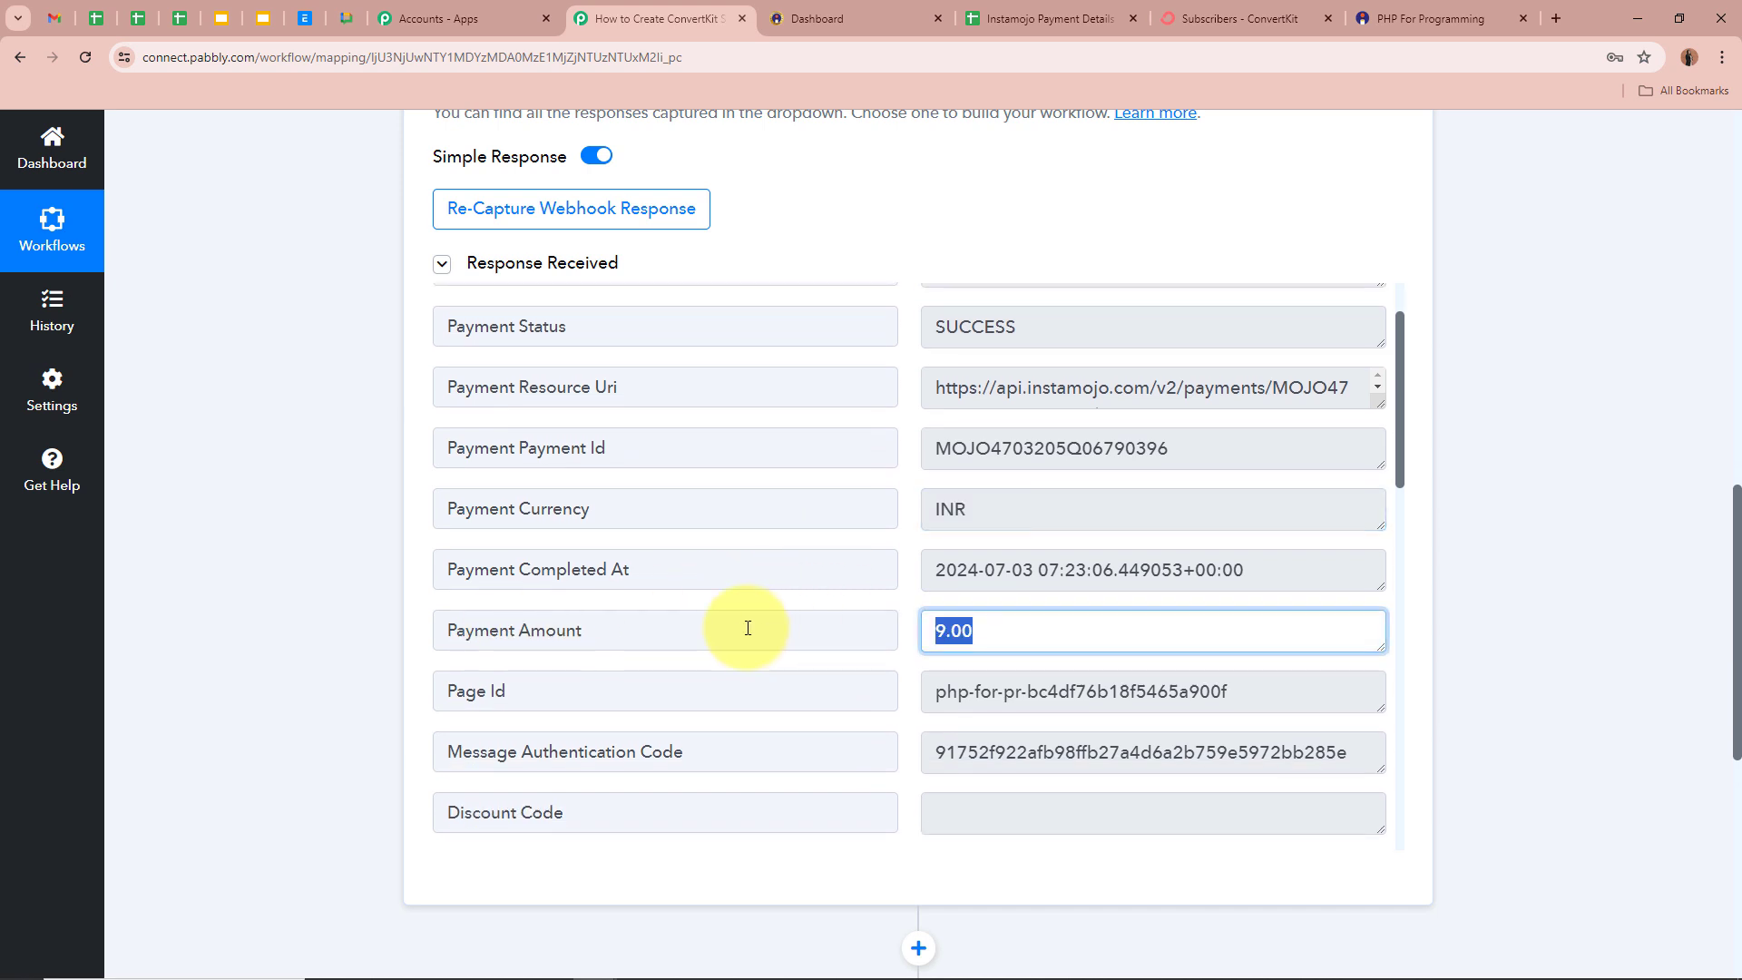
left_click(738, 623)
left_click_drag(934, 571, 848, 541)
left_click(1325, 567)
- Review the buyer's billing country, city, street address, phone number, name and email fields
scroll(1325, 567, "down", 3)
scroll(1325, 567, "down", 4)
scroll(1048, 555, "down", 3)
left_click_drag(1048, 555, 598, 572)
scroll(594, 571, "down", 3)
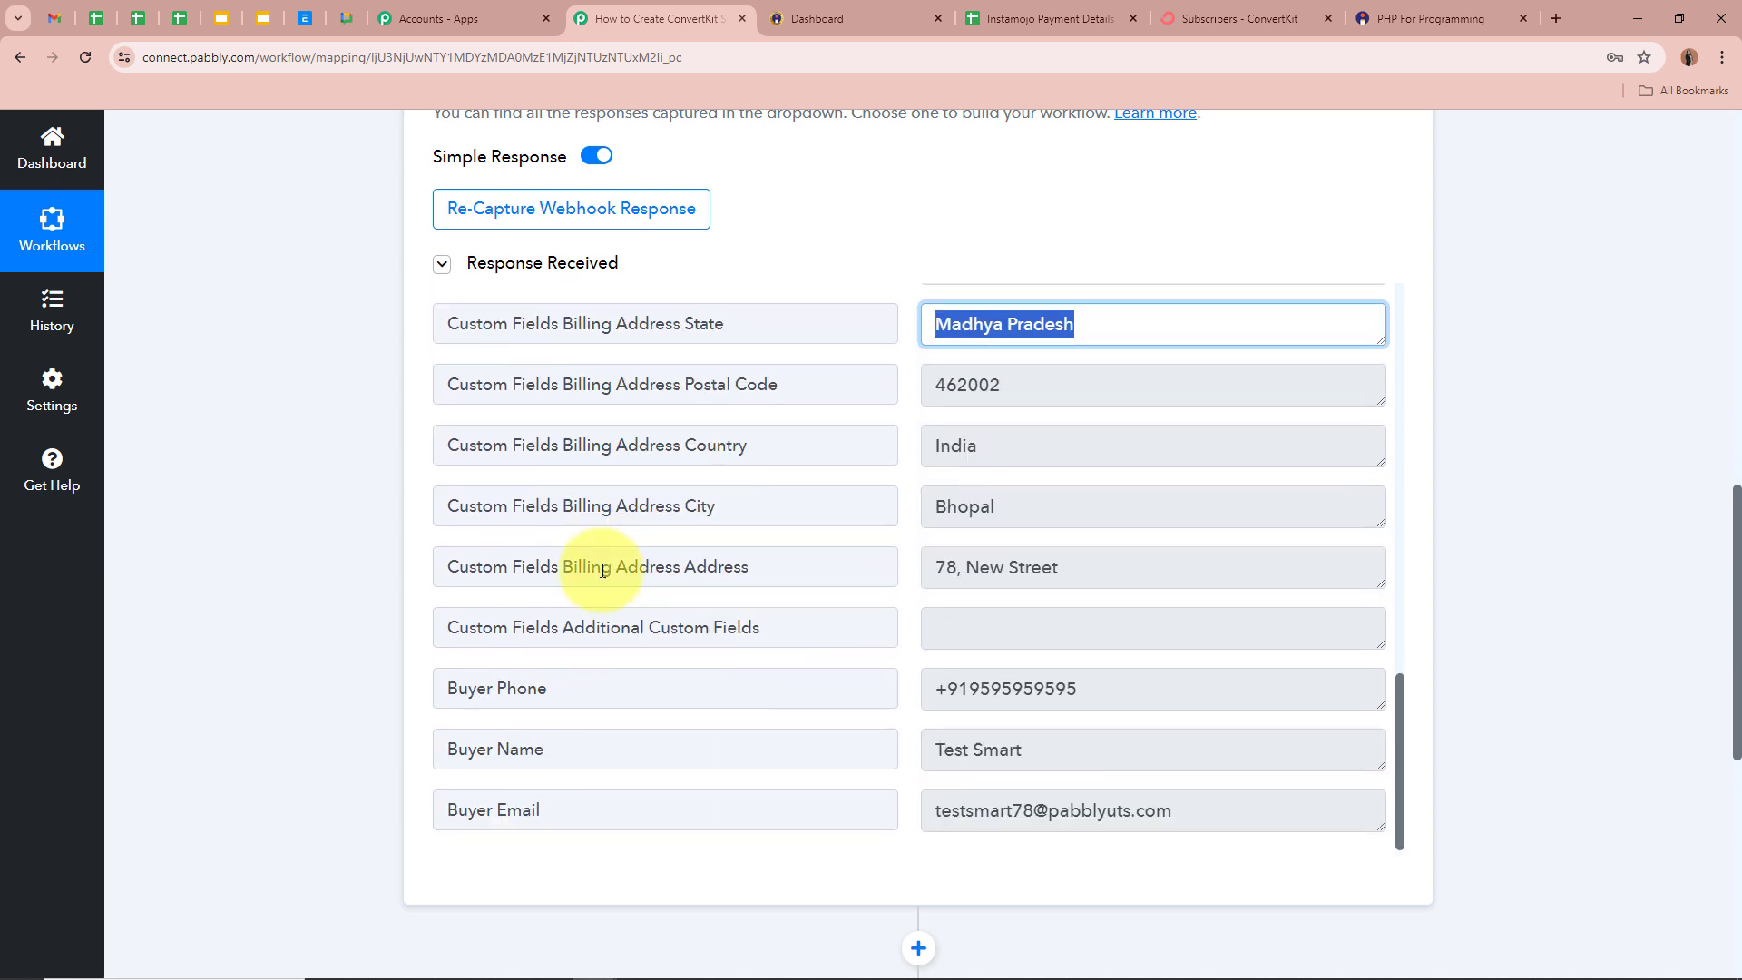
left_click_drag(1088, 390, 777, 399)
left_click_drag(1030, 451, 898, 458)
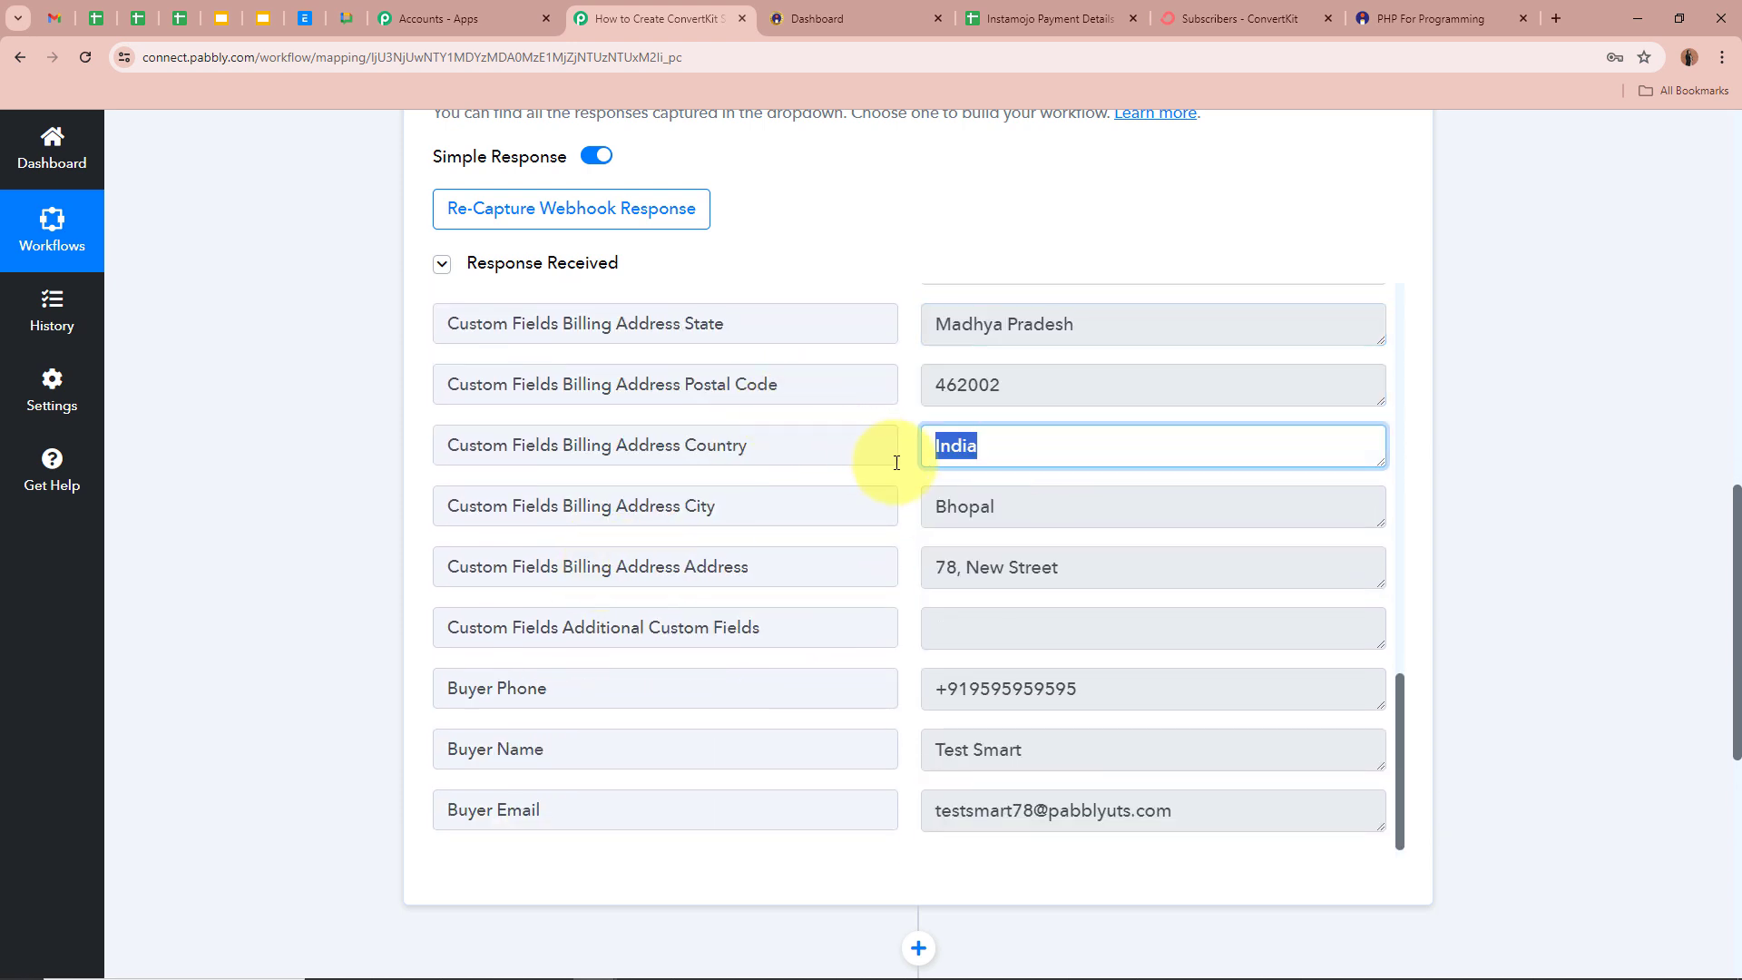
left_click(1033, 502)
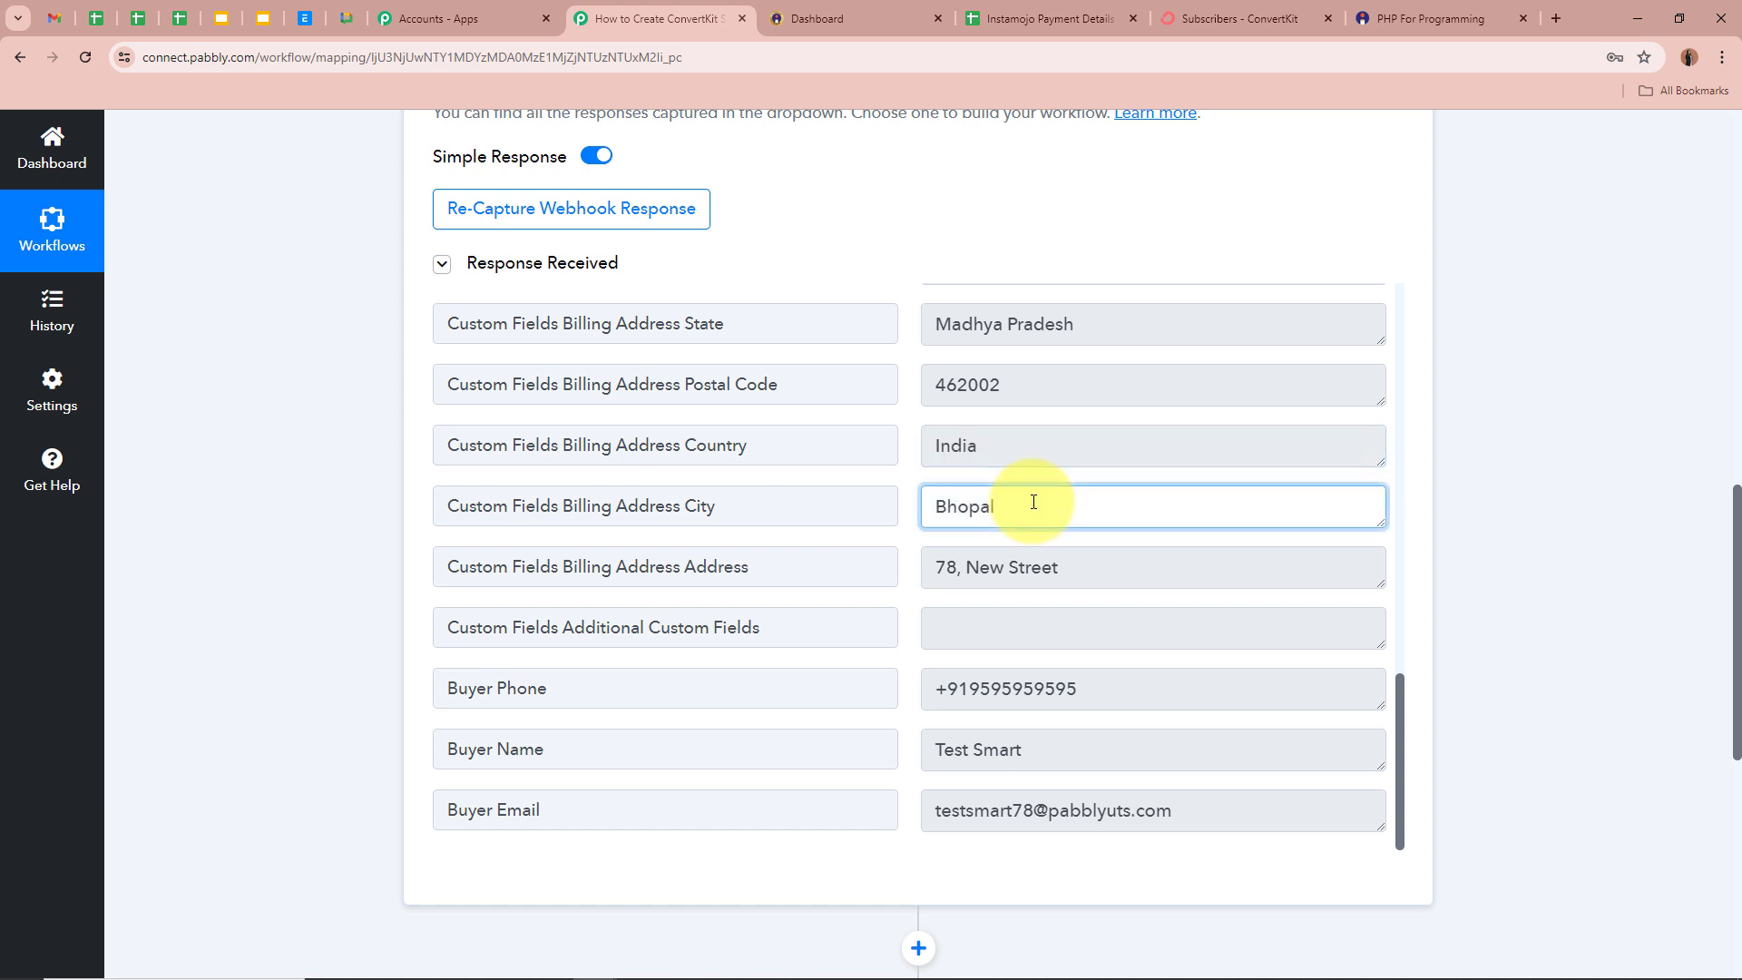
double_click(1033, 501)
left_click_drag(1061, 567, 798, 563)
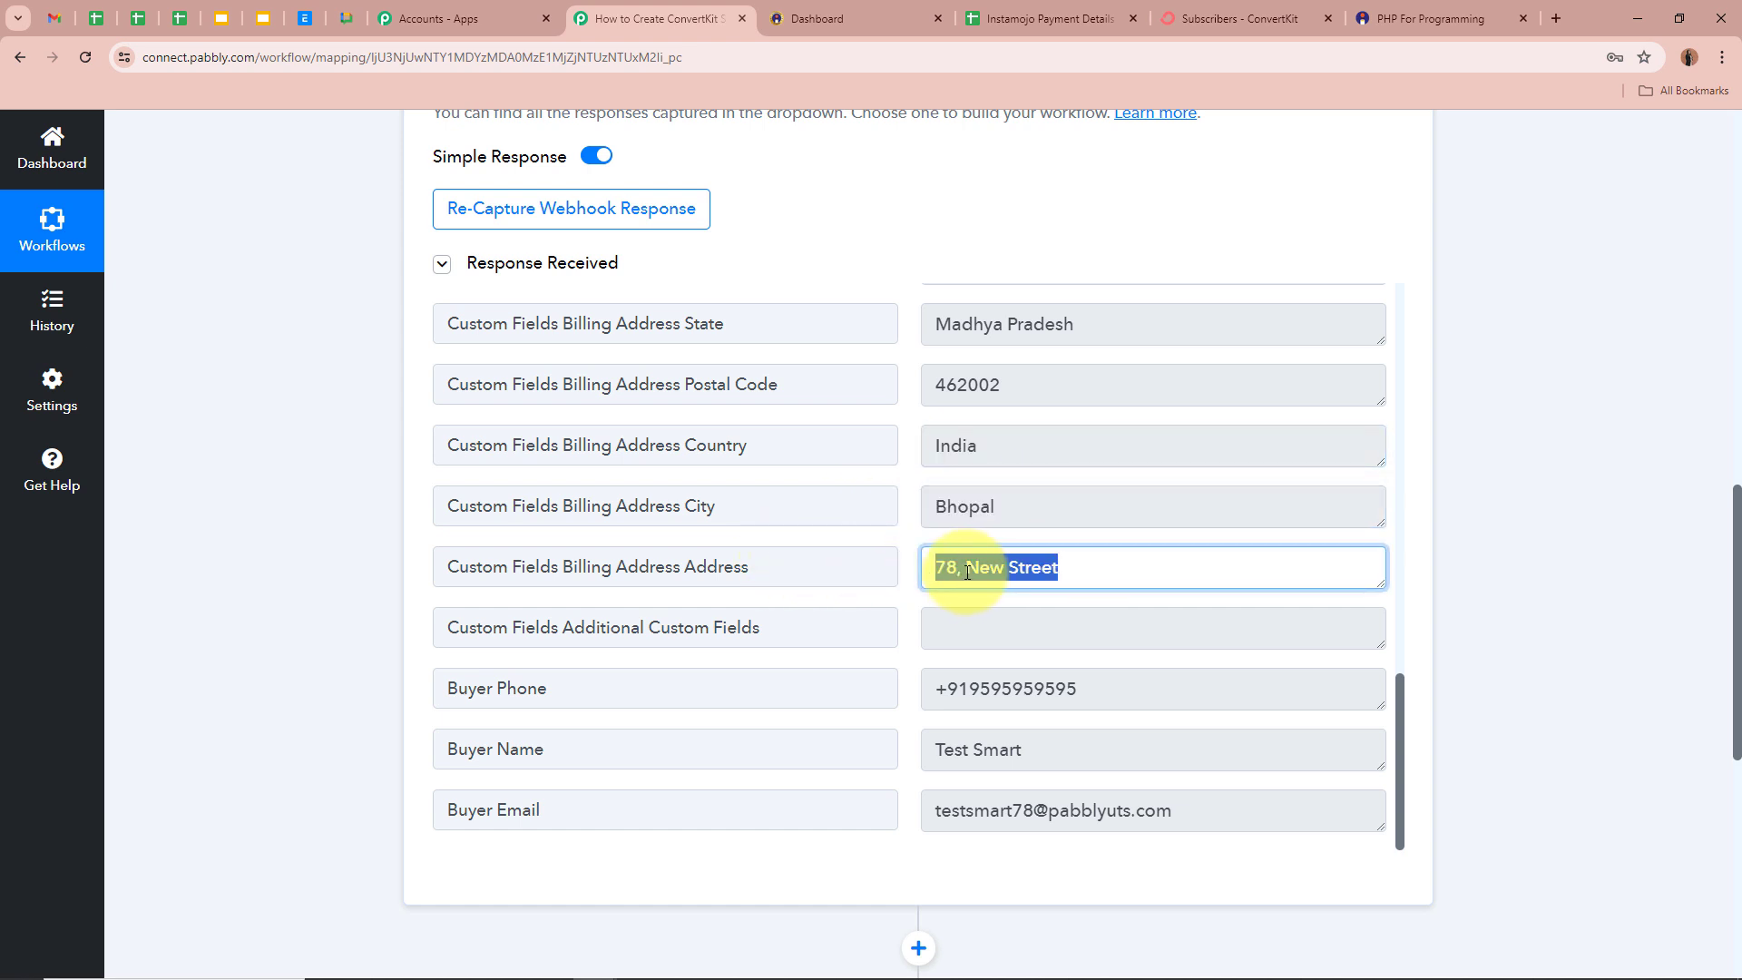
scroll(967, 572, "down", 2)
double_click(940, 507)
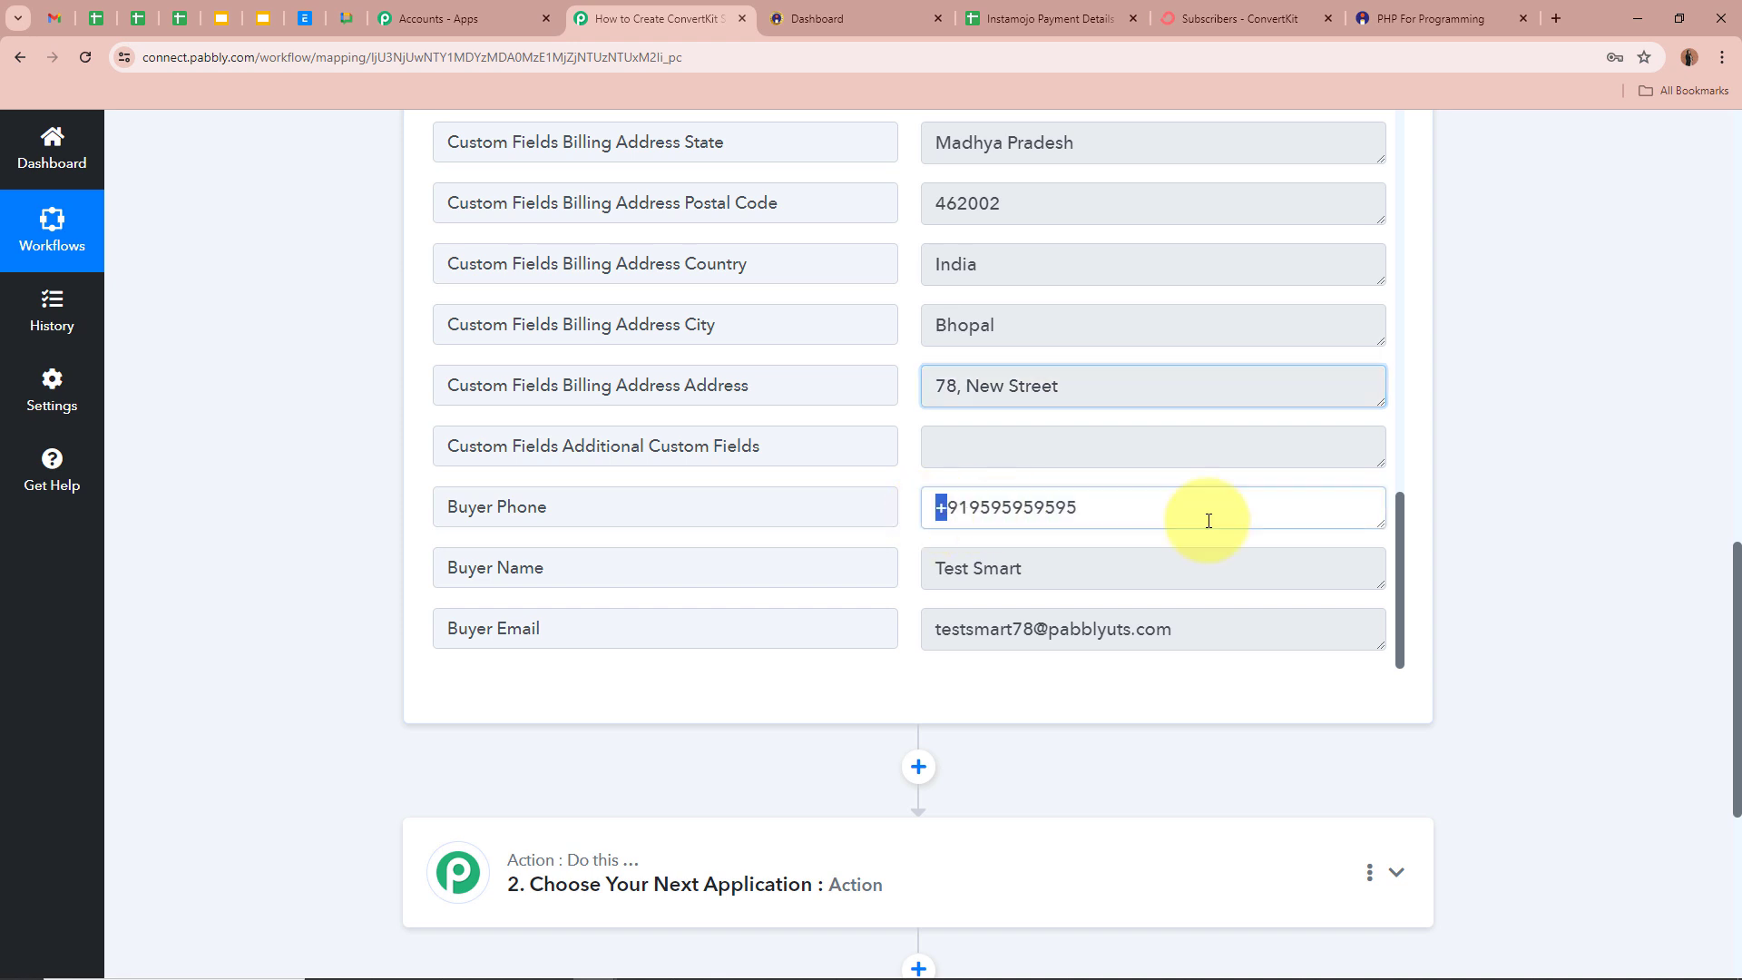
left_click_drag(1209, 521, 1165, 518)
left_click_drag(932, 569, 1155, 570)
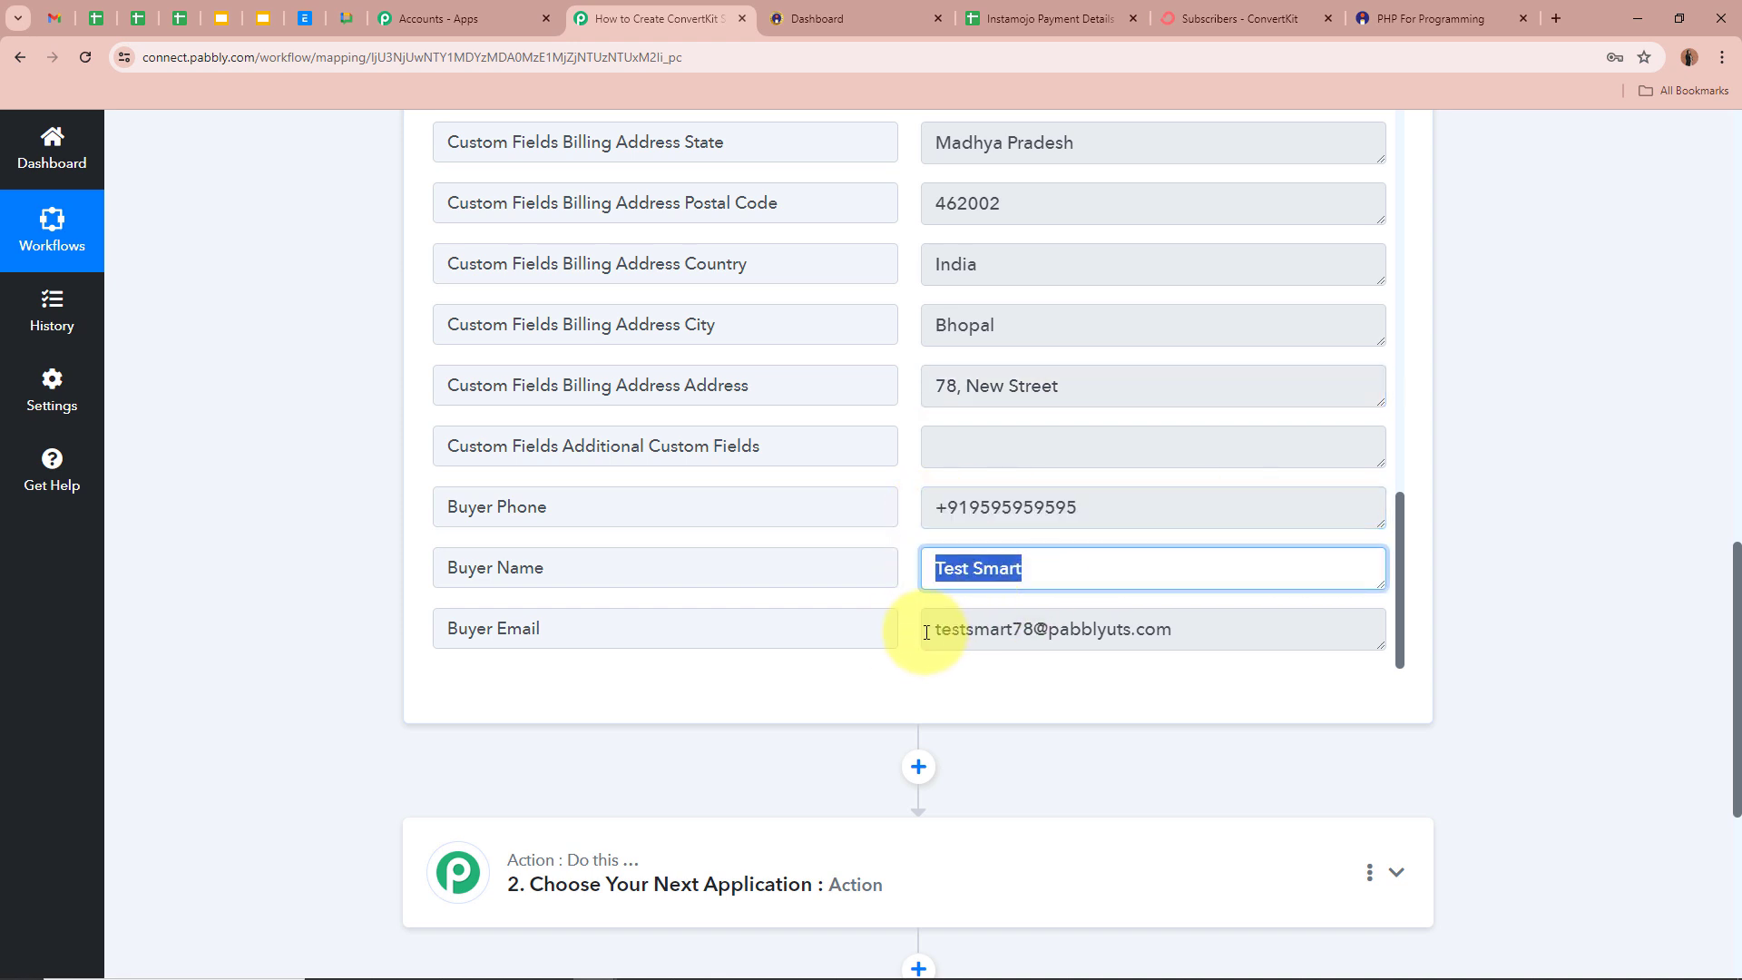
left_click_drag(927, 632, 1538, 566)
left_click(1539, 566)
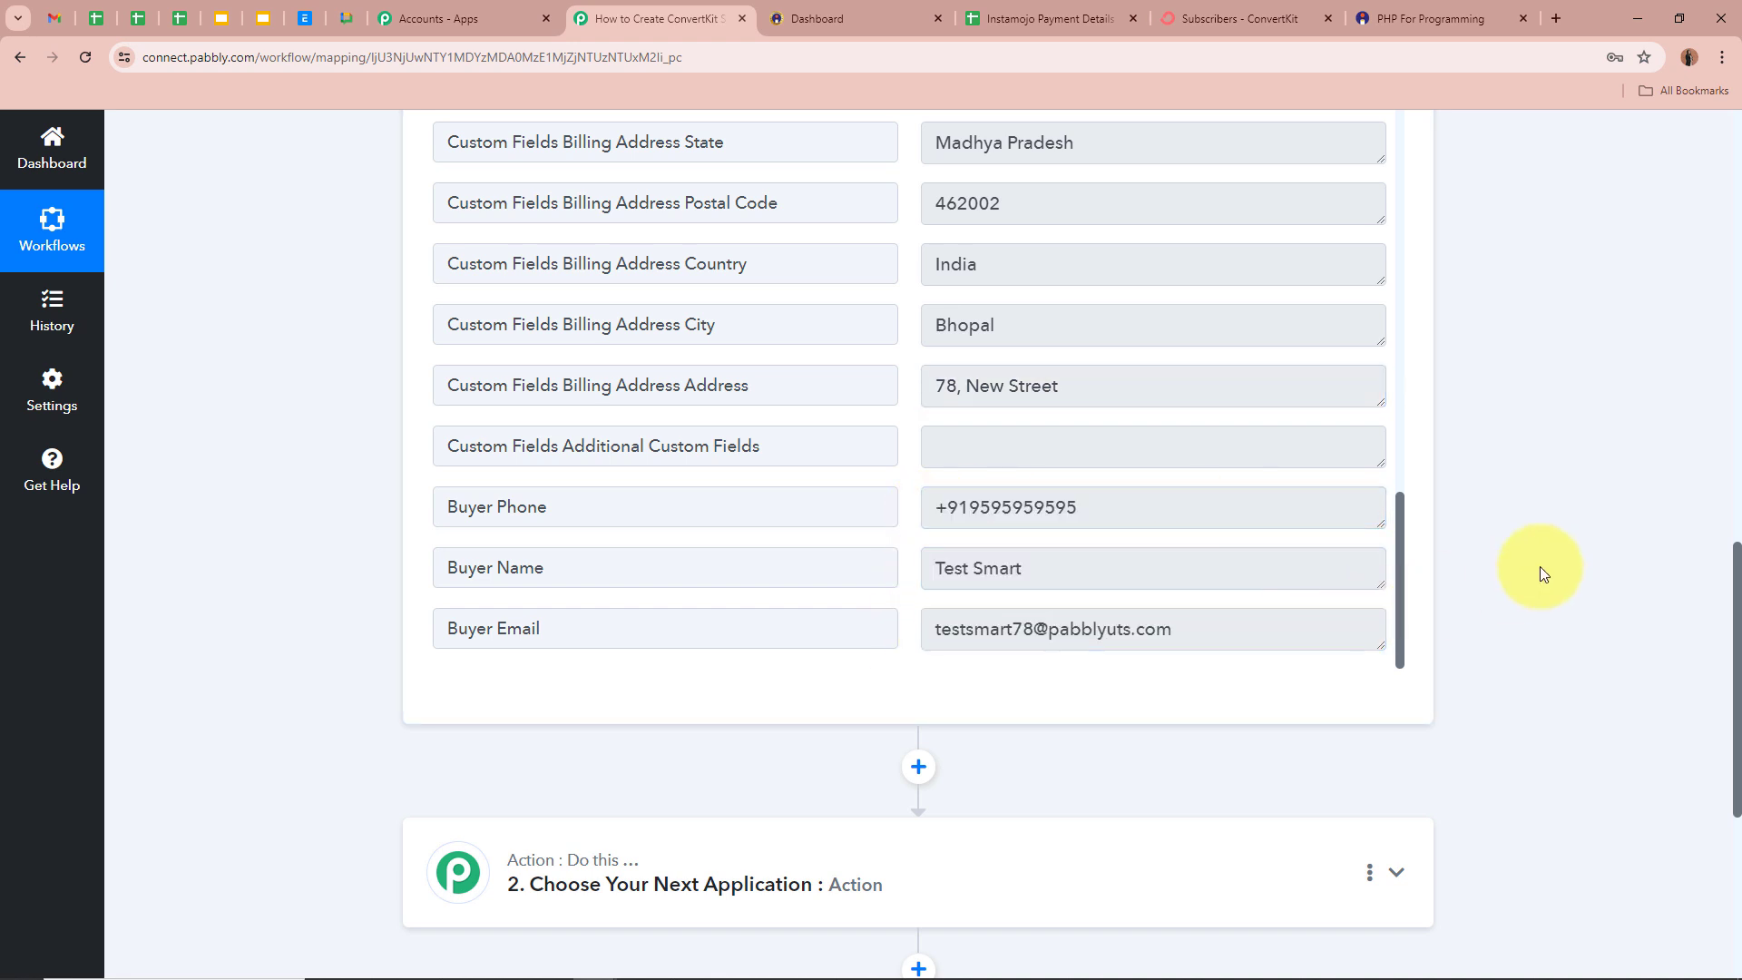
- Collapse the Instamojo New Sale trigger step above the empty action step
scroll(1538, 567, "up", 15)
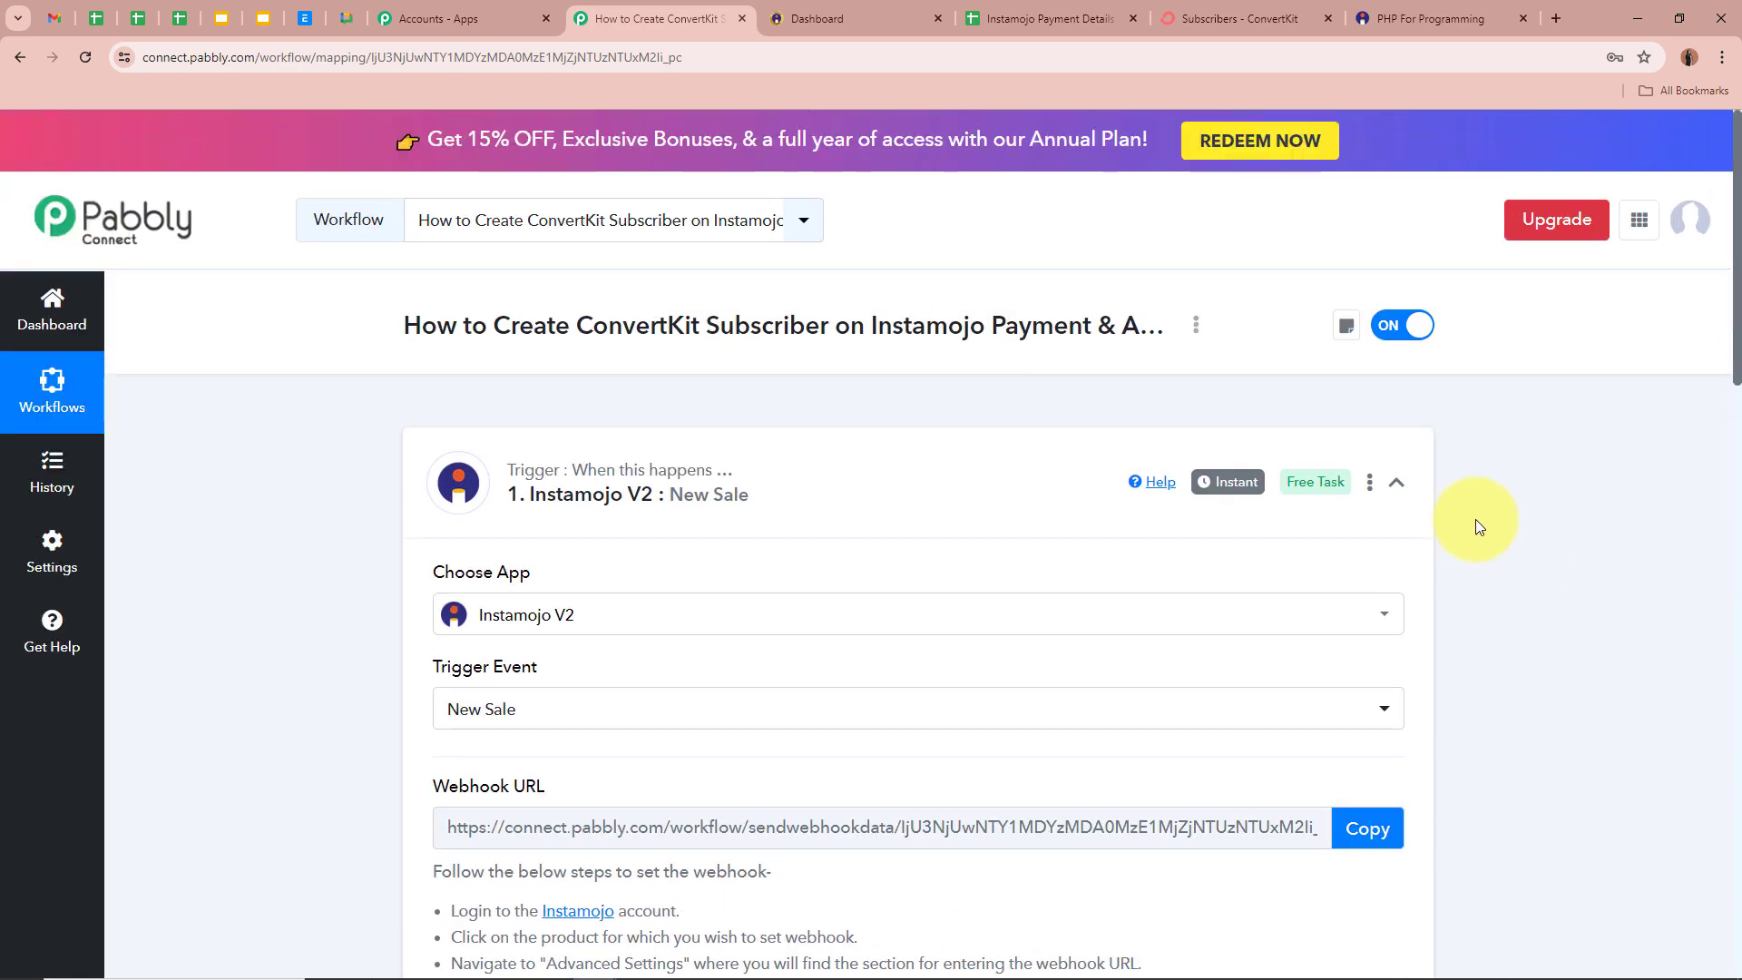
scroll(1407, 500, "down", 13)
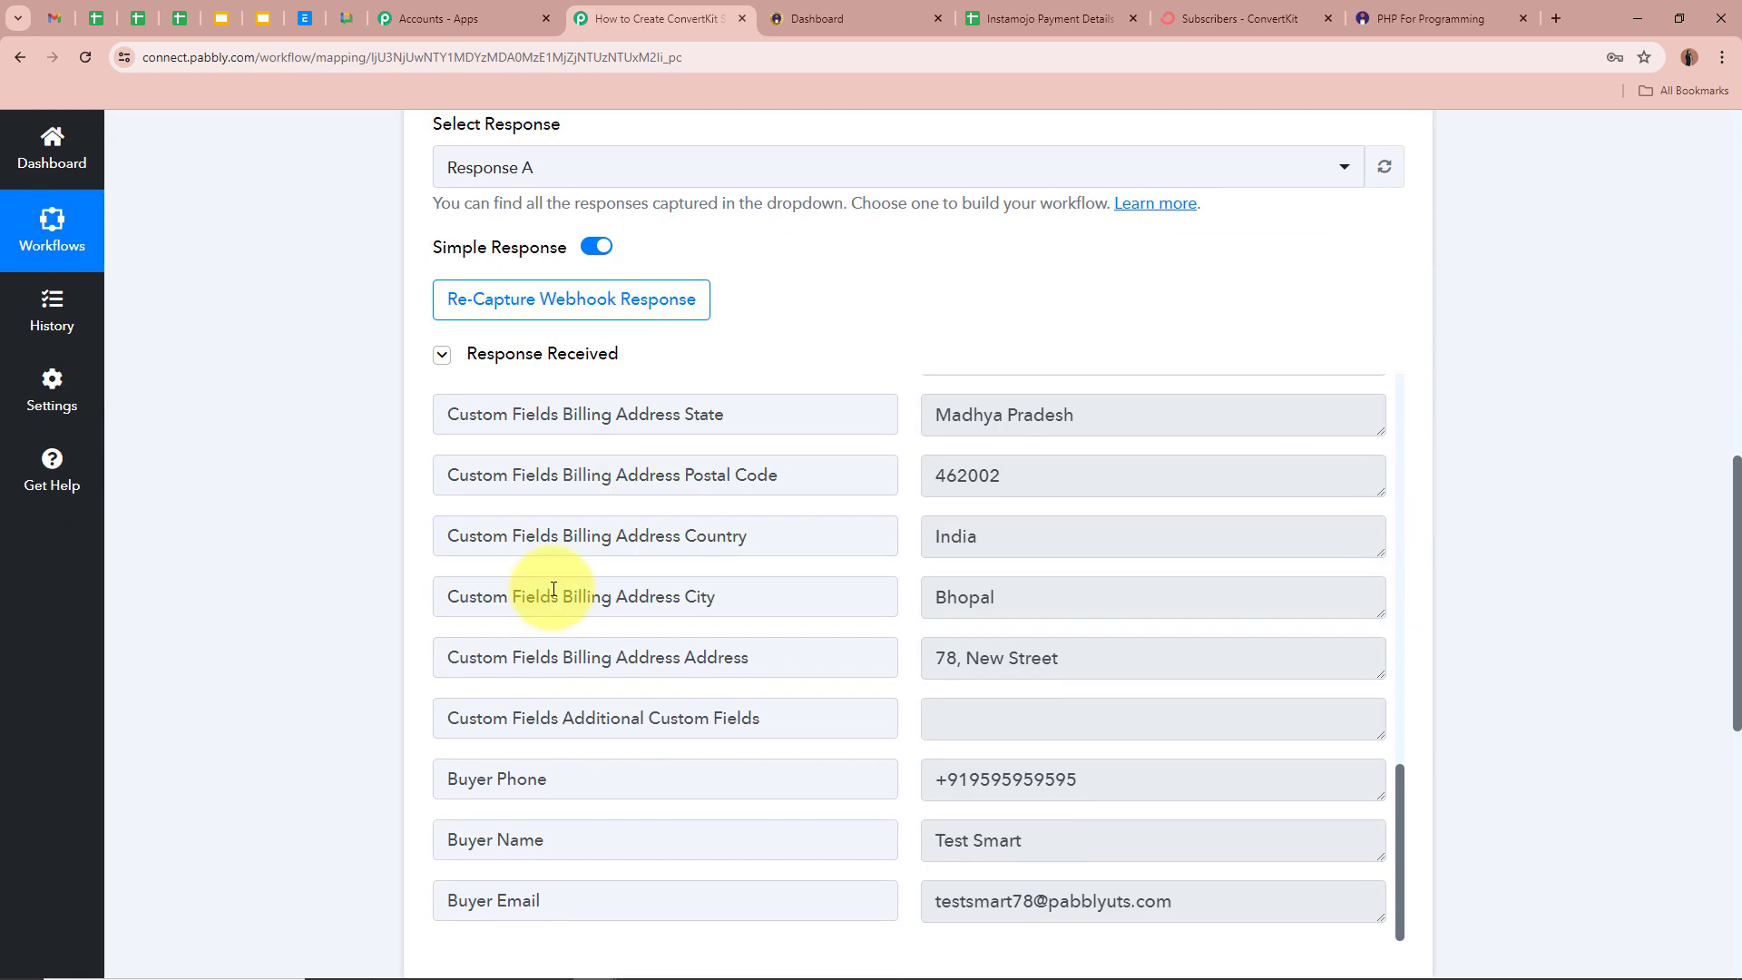
scroll(1497, 467, "up", 11)
scroll(1516, 459, "up", 2)
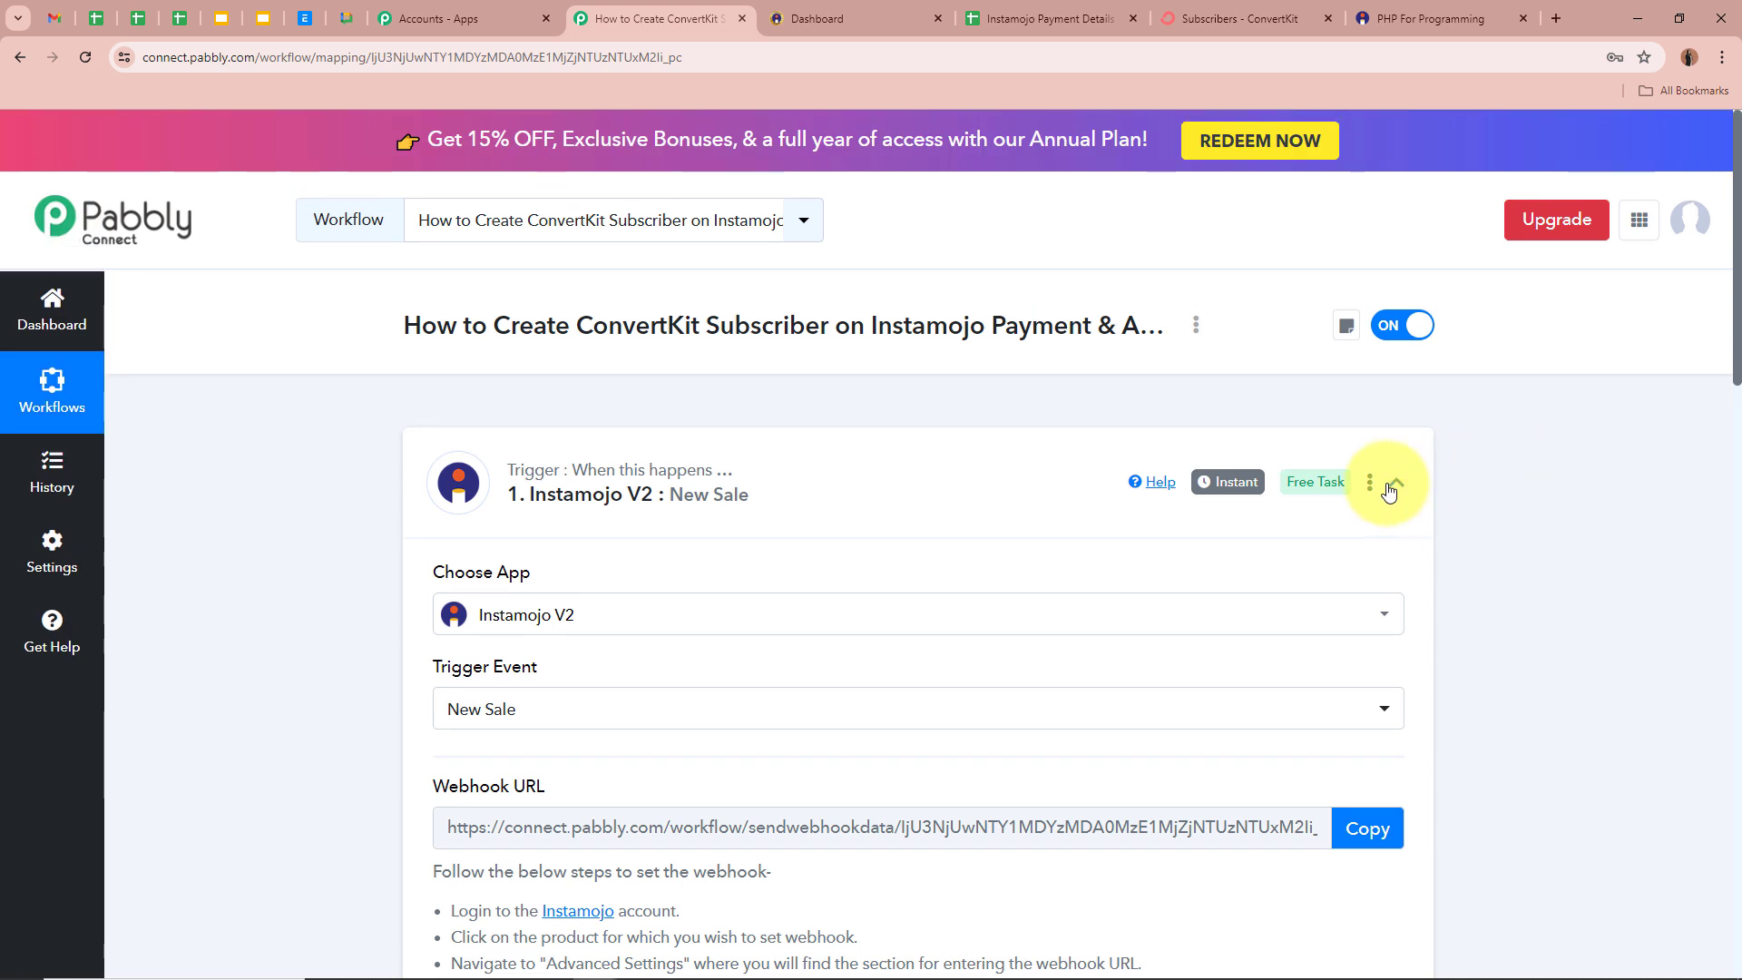
left_click(1396, 481)
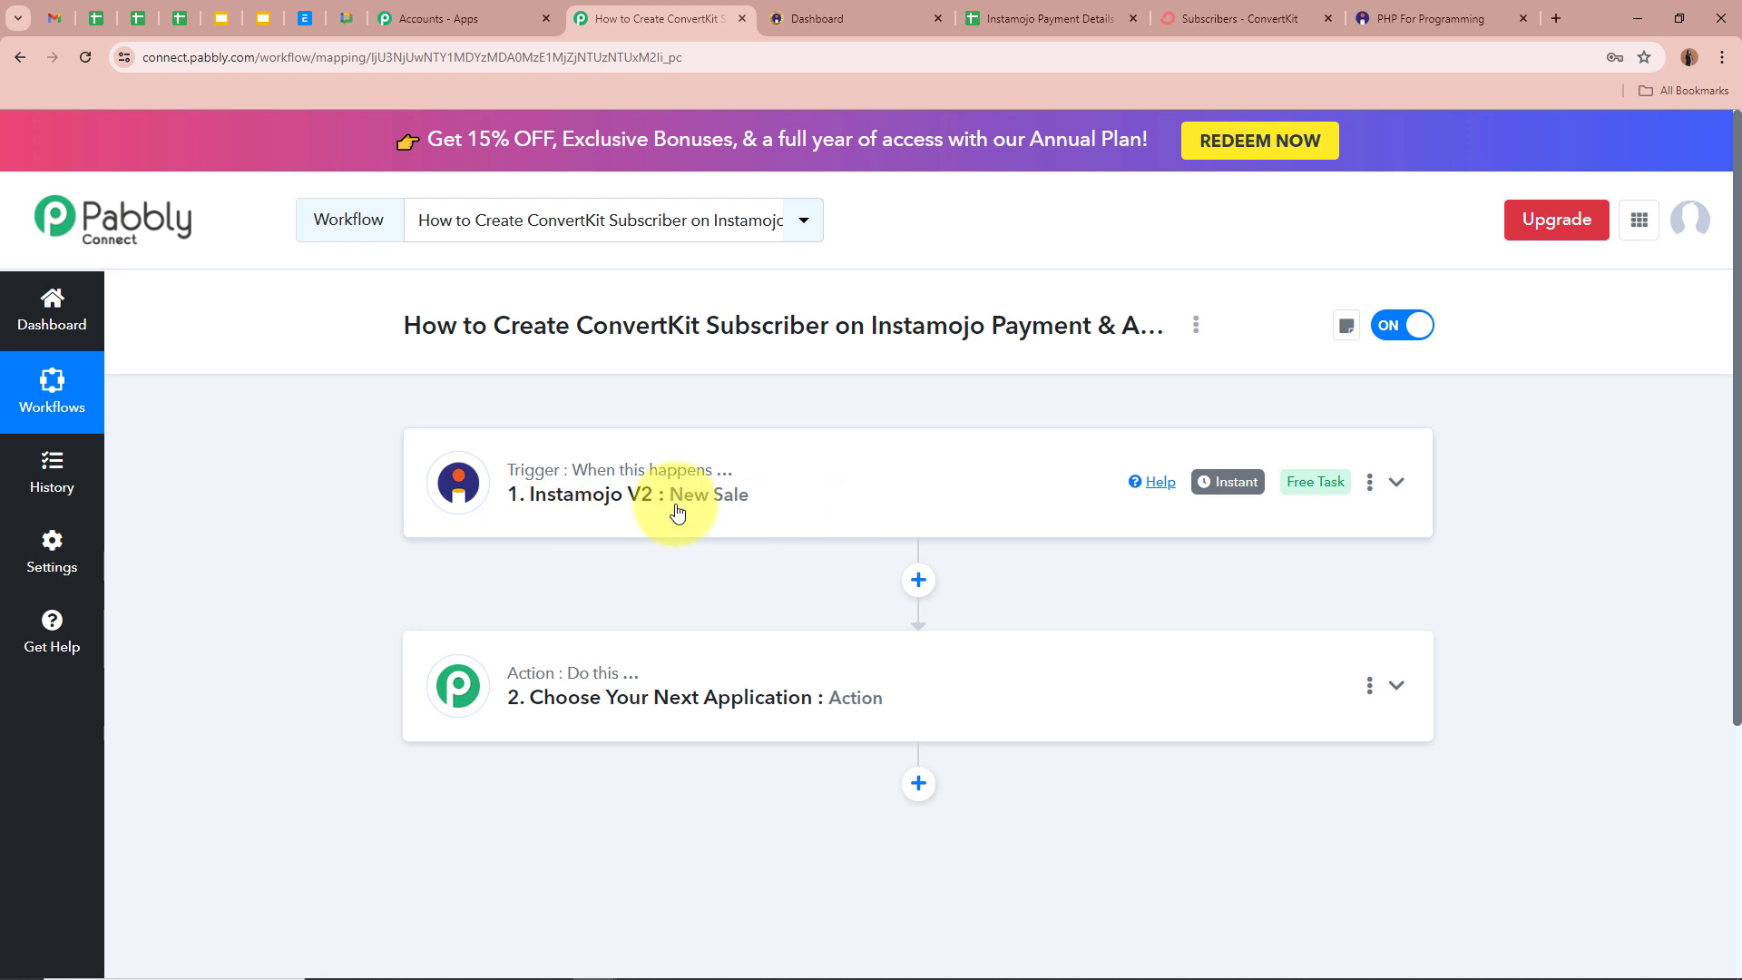
left_click(1043, 18)
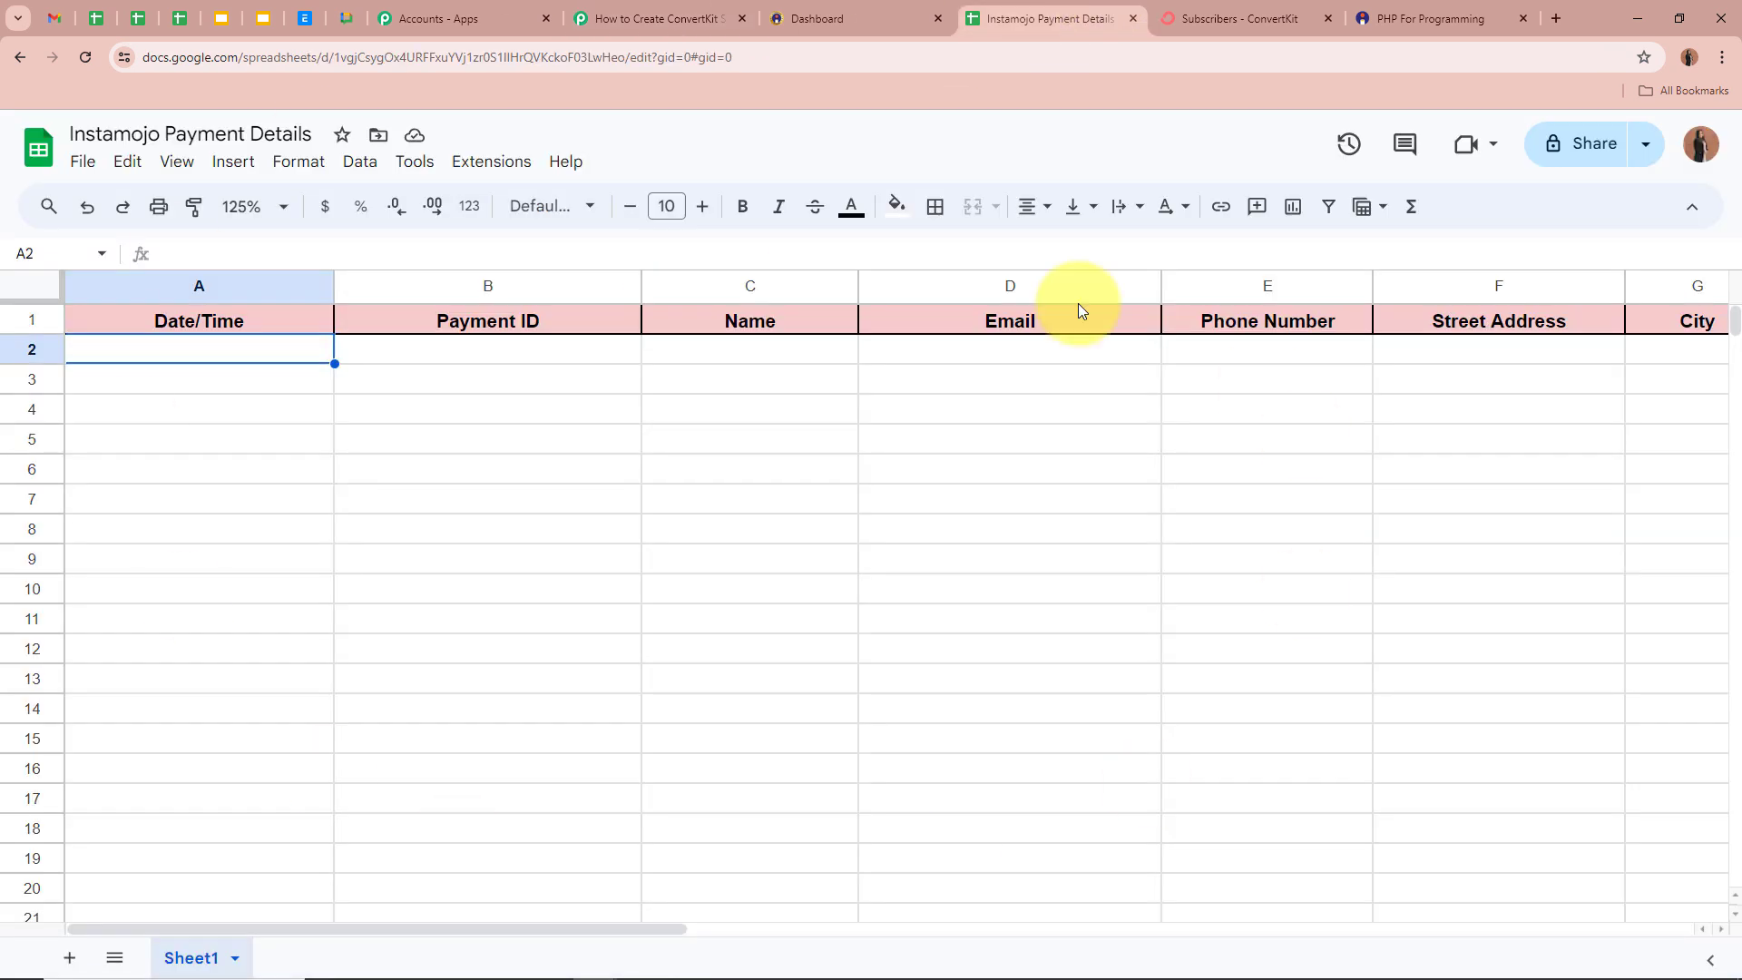
left_click_drag(530, 927, 430, 916)
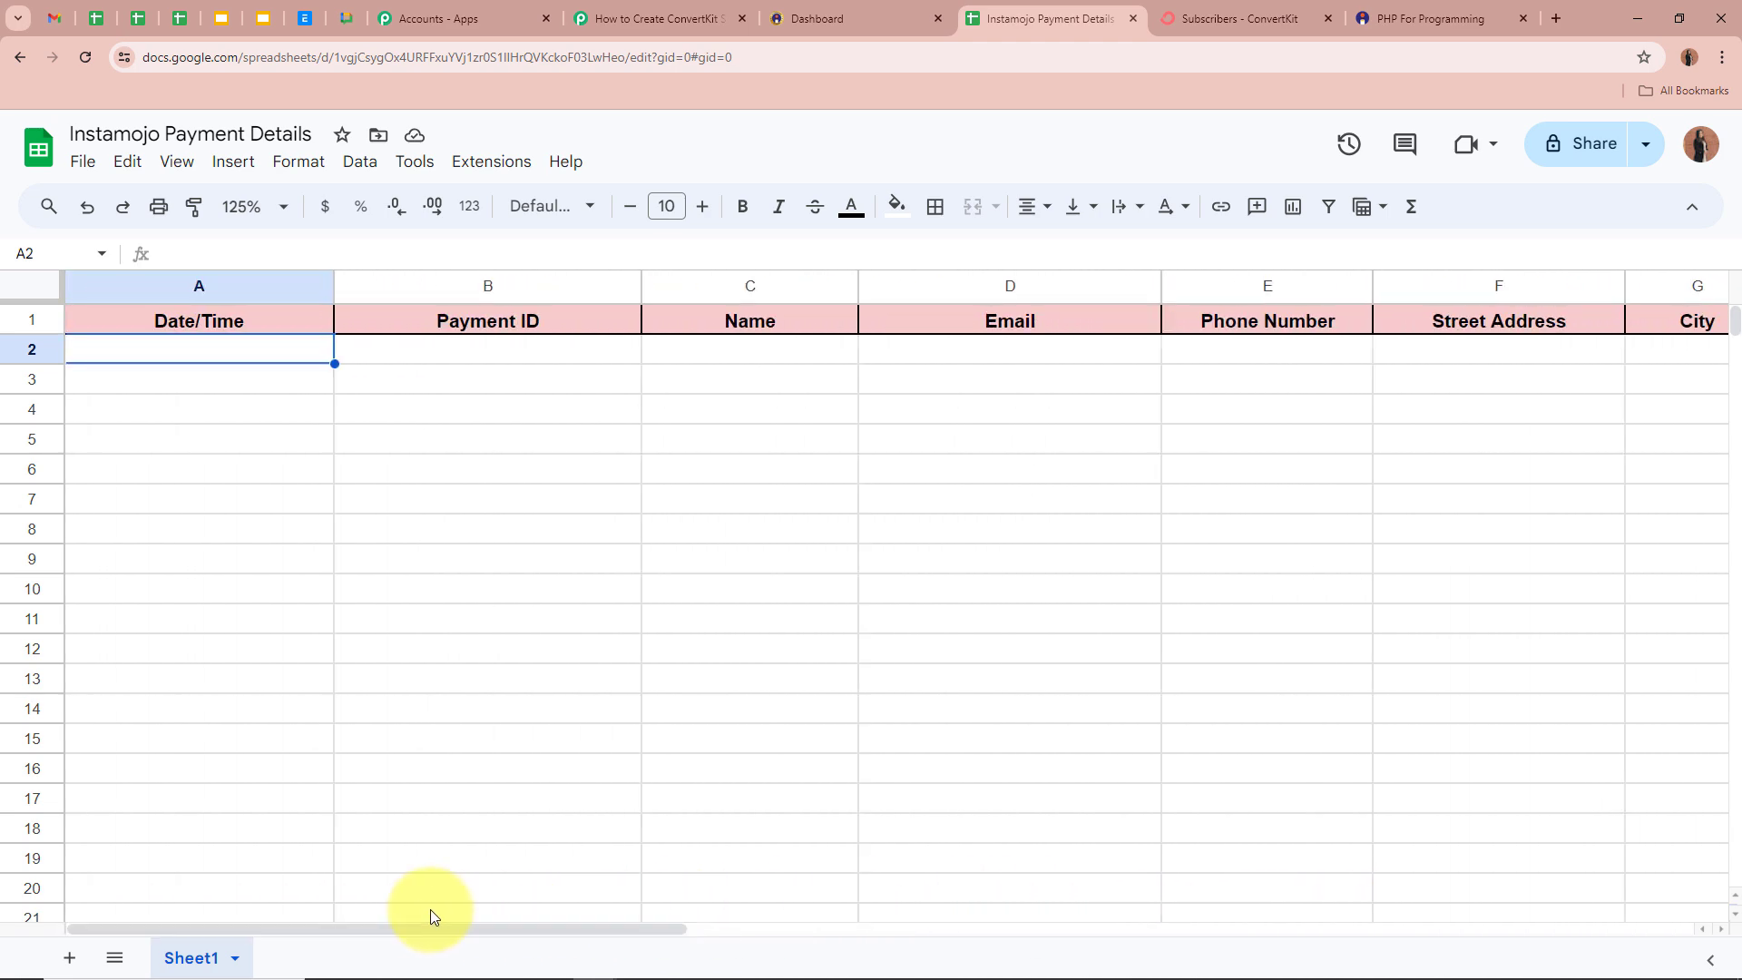
left_click(635, 16)
- Set the action step to the Google Sheets app with the Add New Row event
left_click(1396, 686)
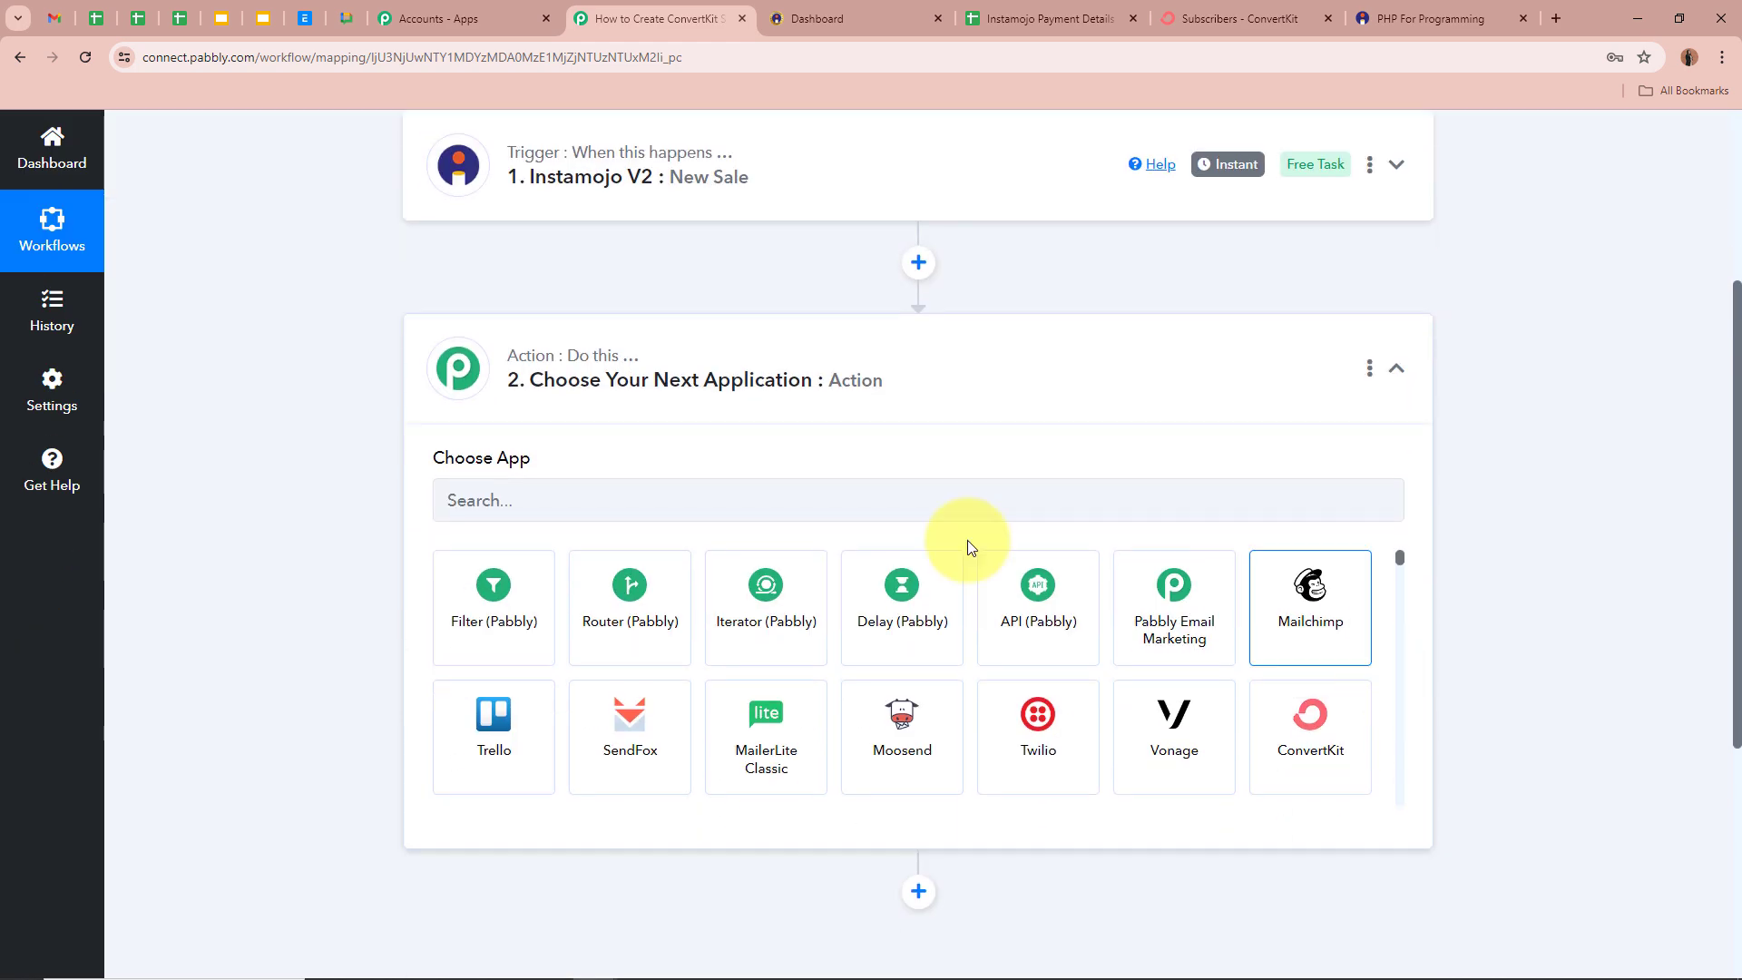
left_click(703, 518)
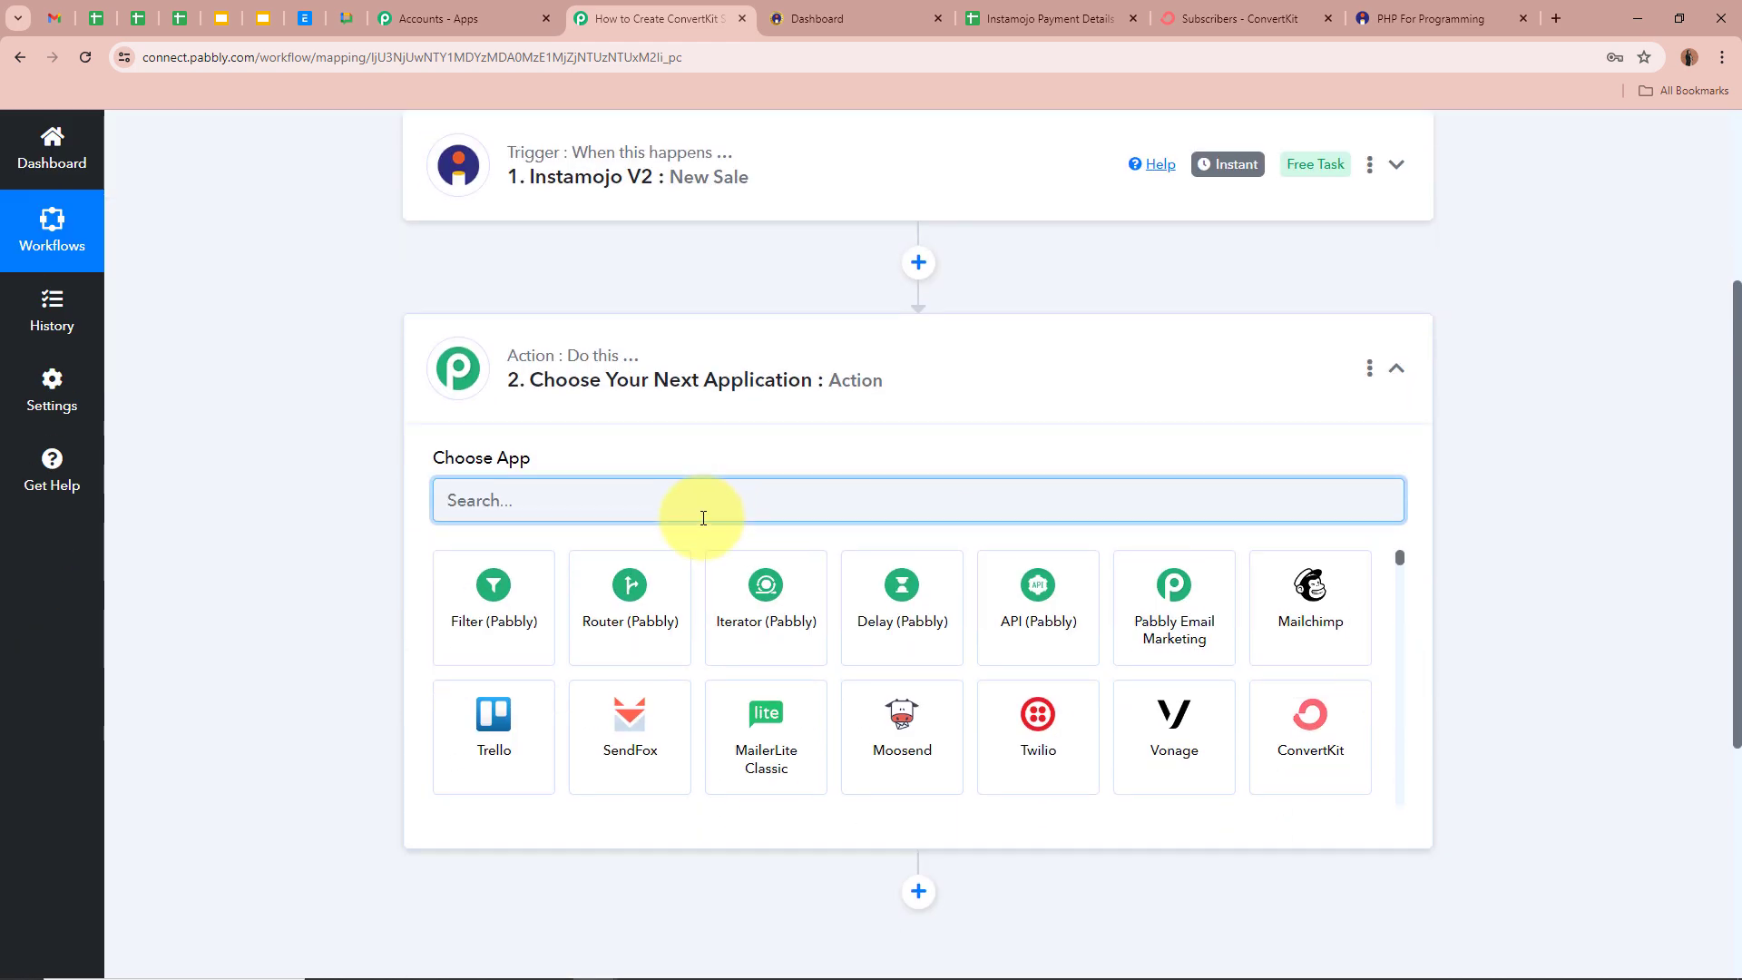
type("G")
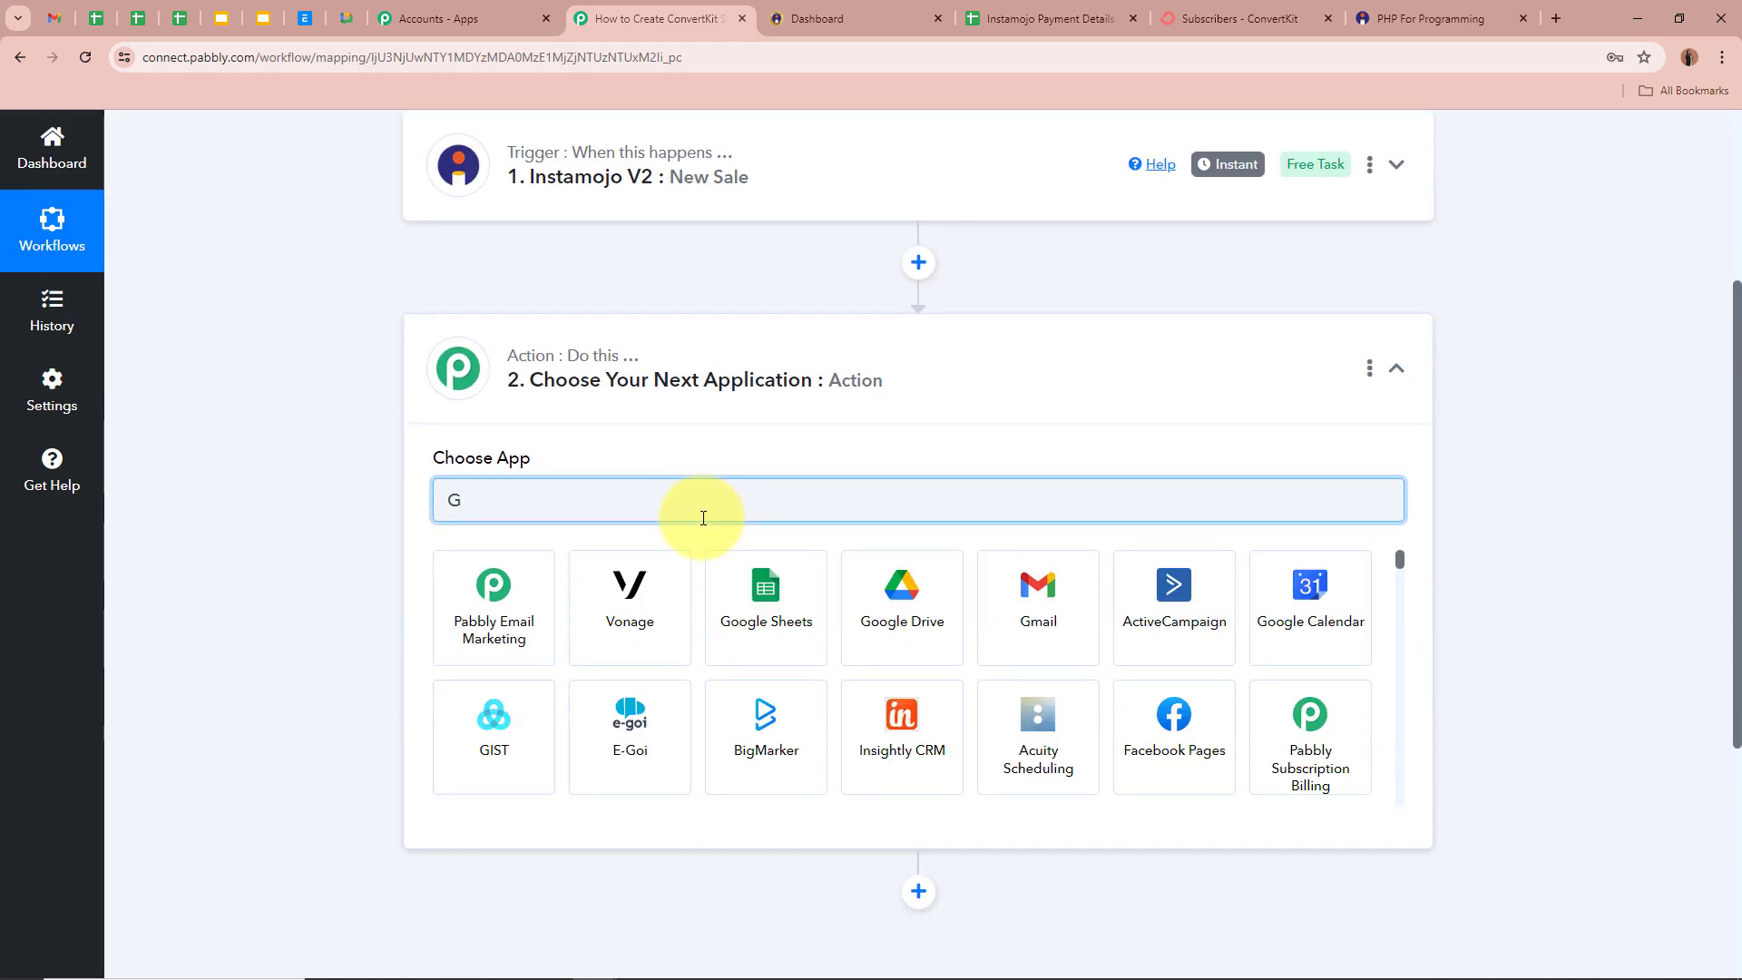
type("oogle")
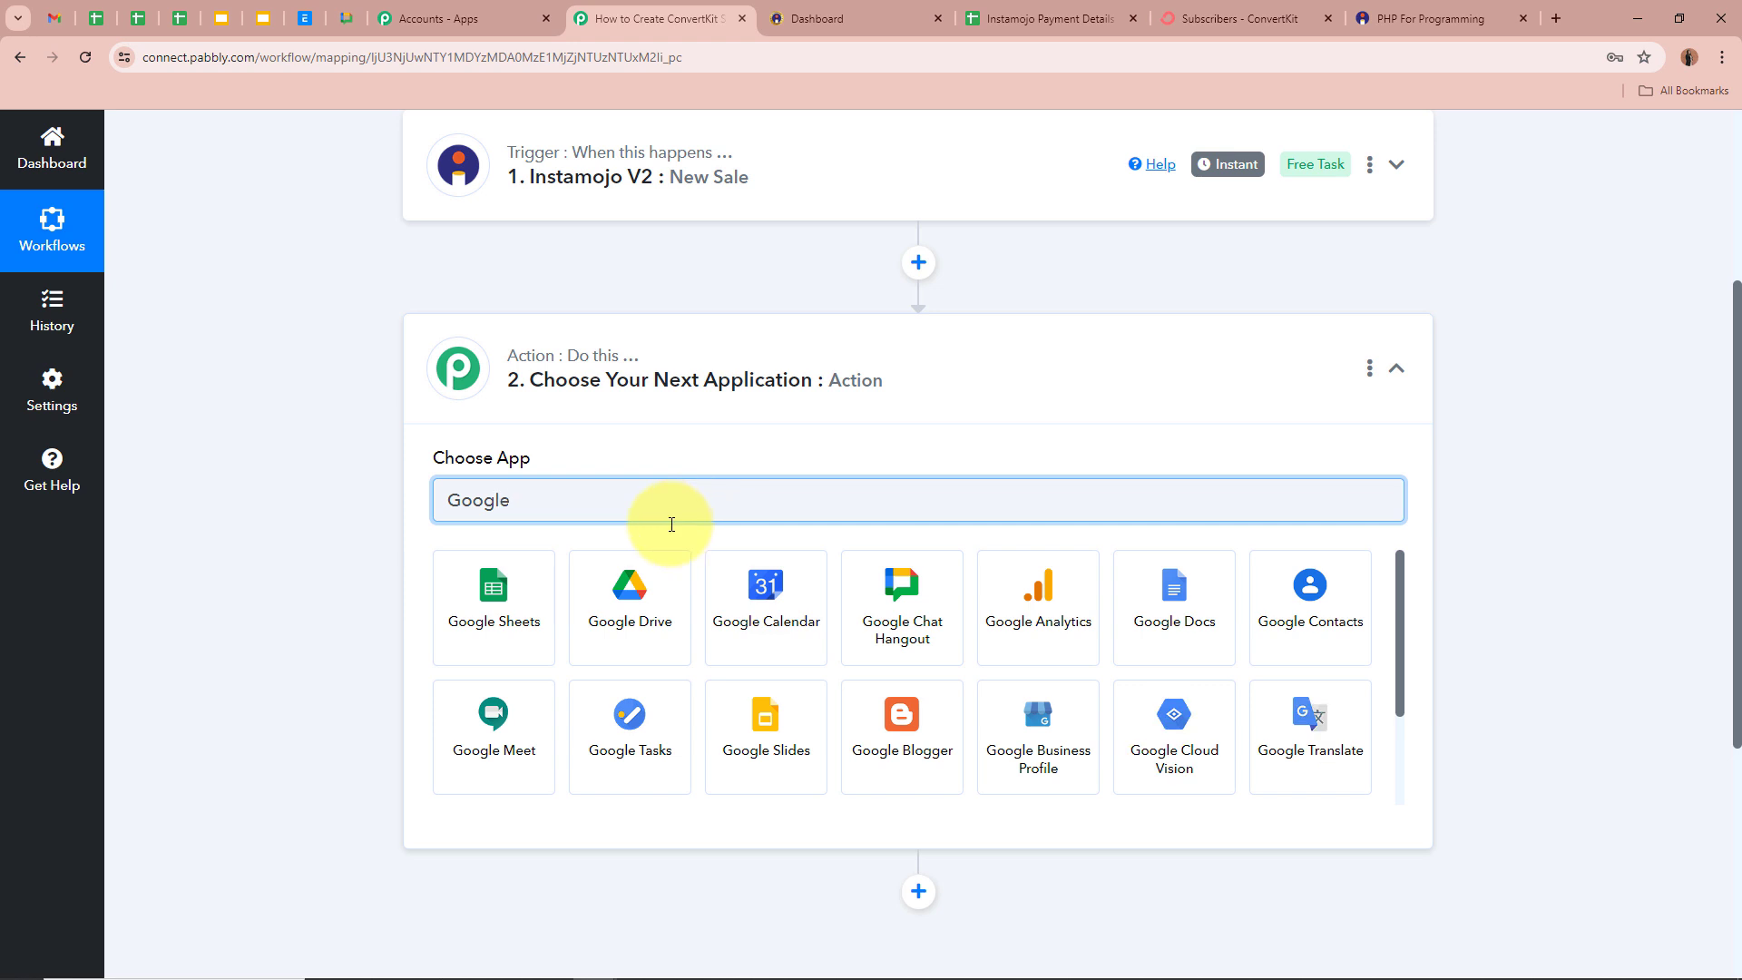
left_click(449, 581)
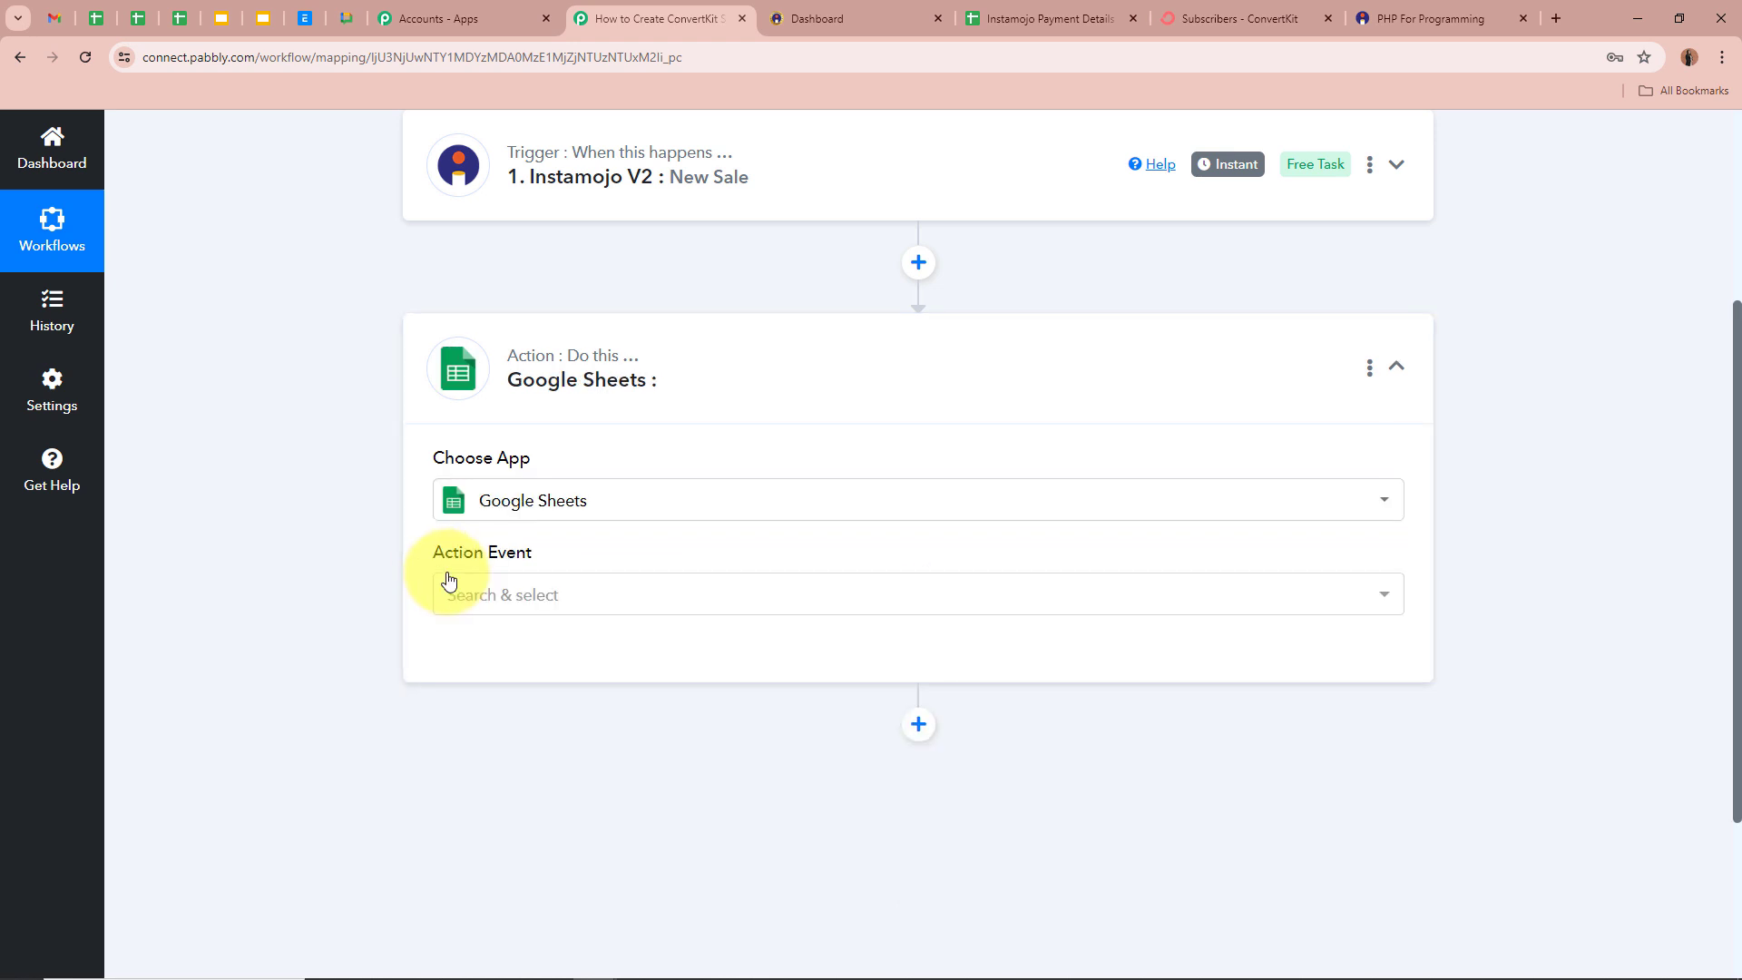
left_click(499, 610)
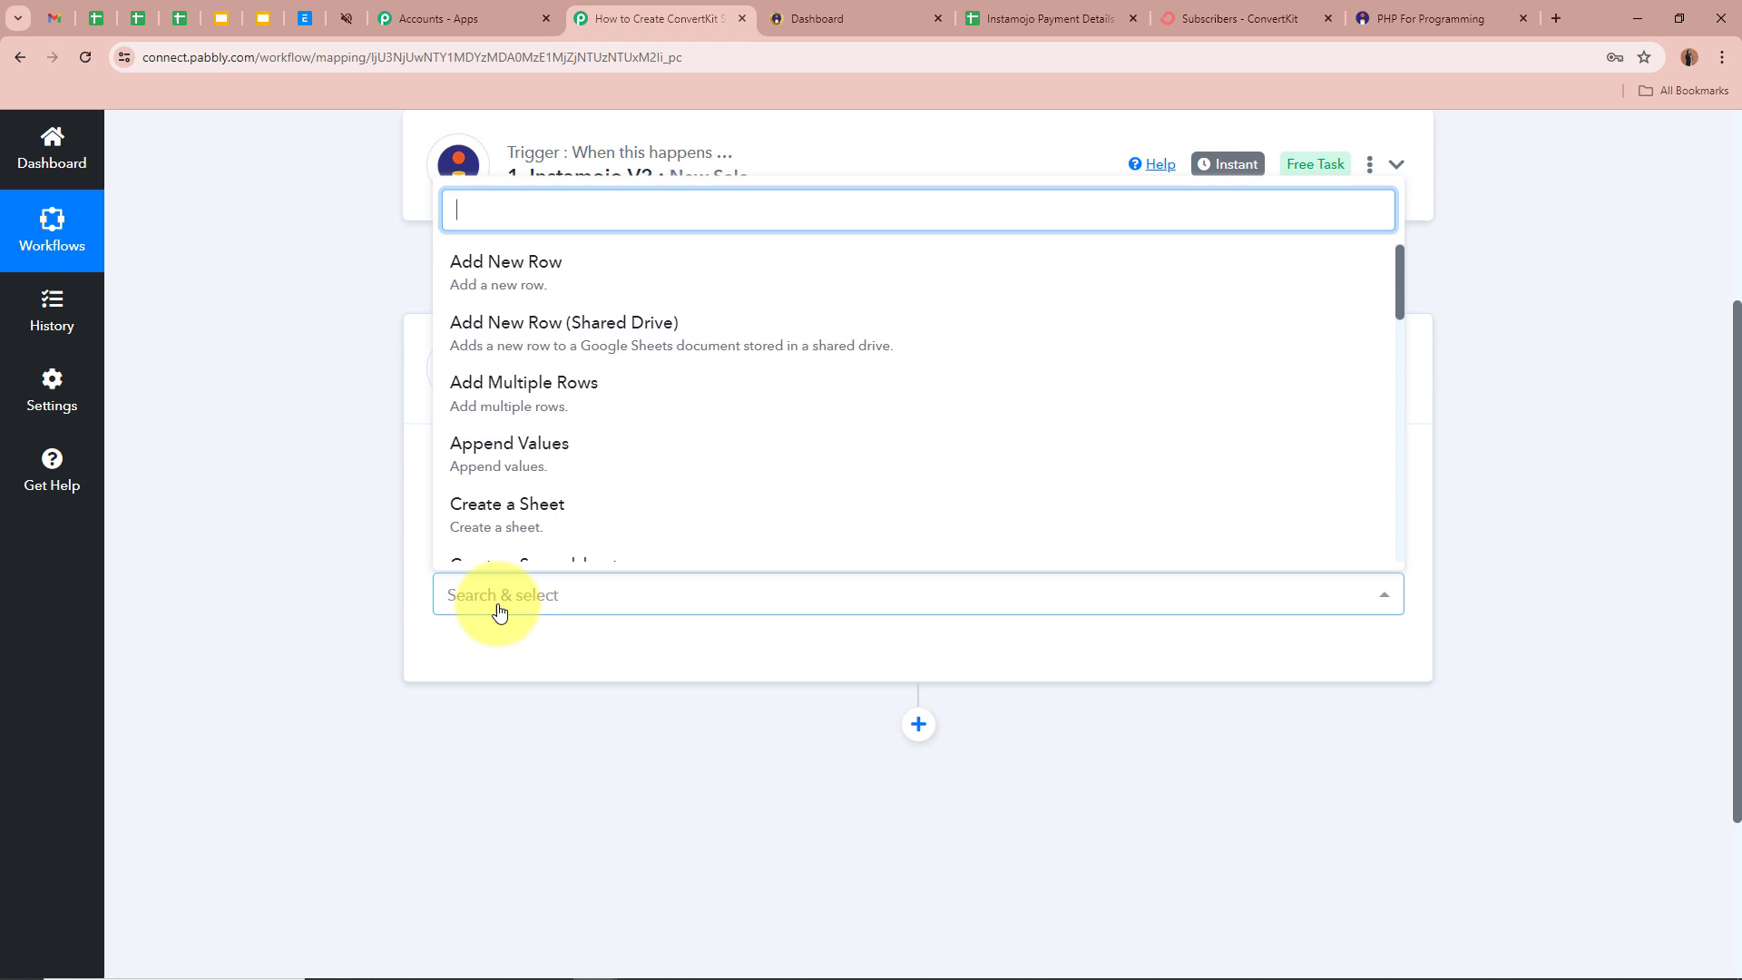
left_click(532, 265)
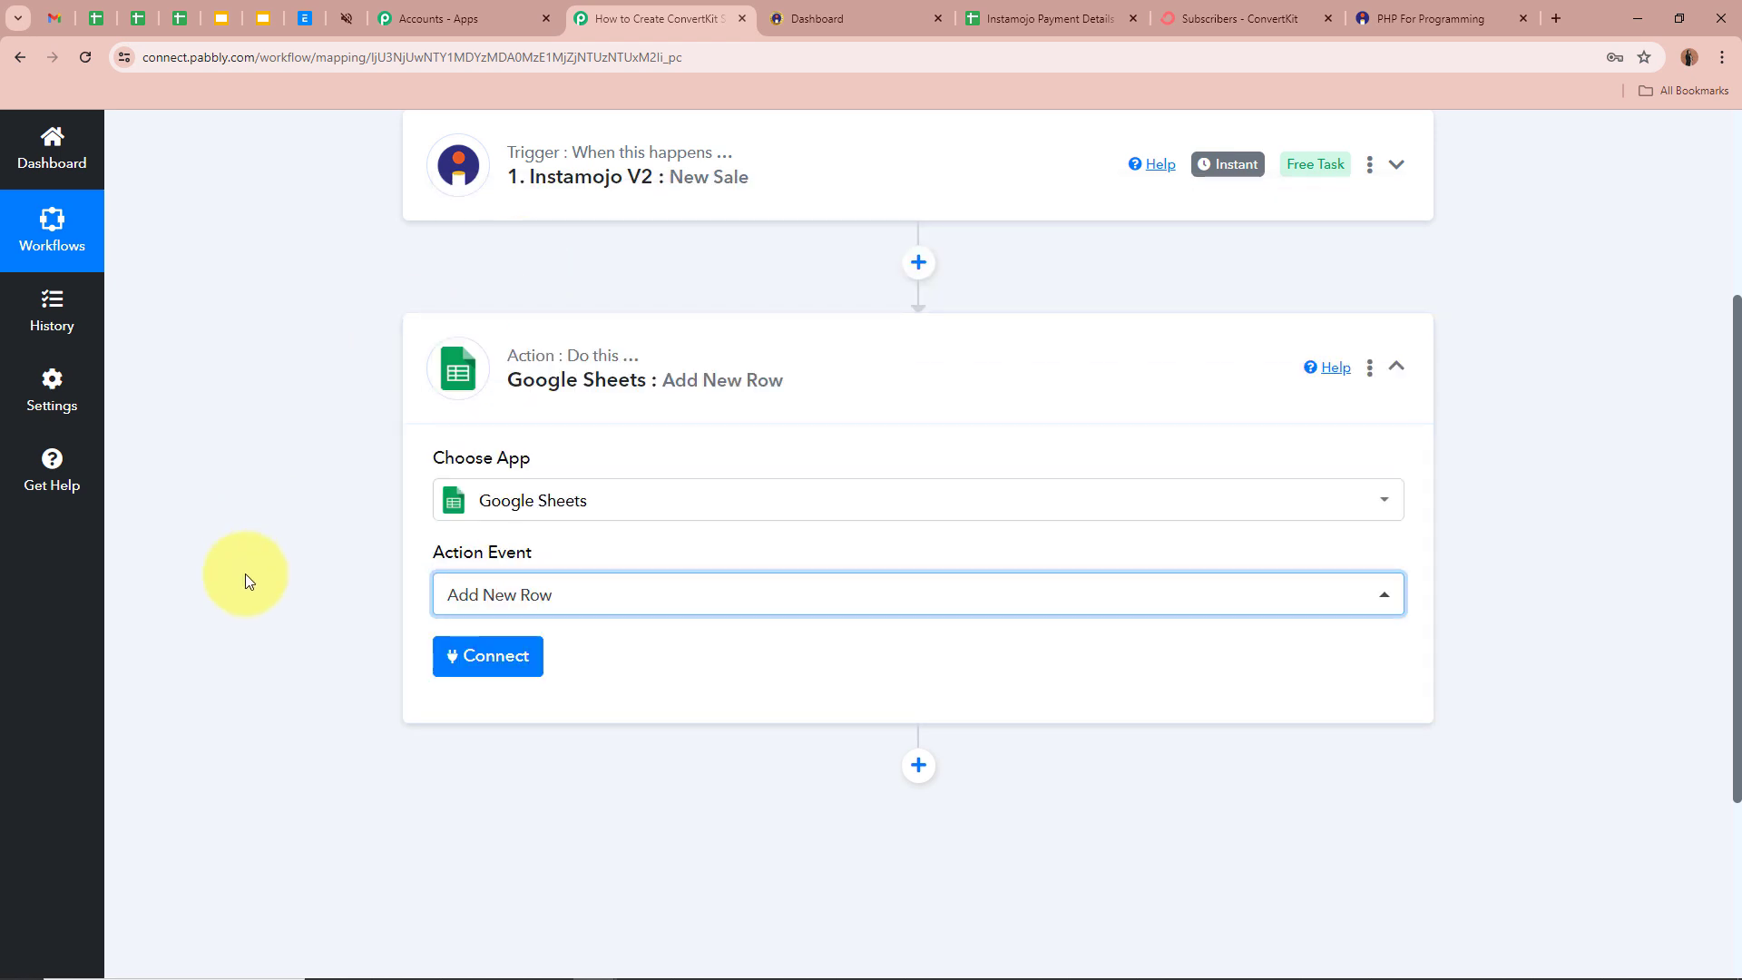
left_click(1021, 18)
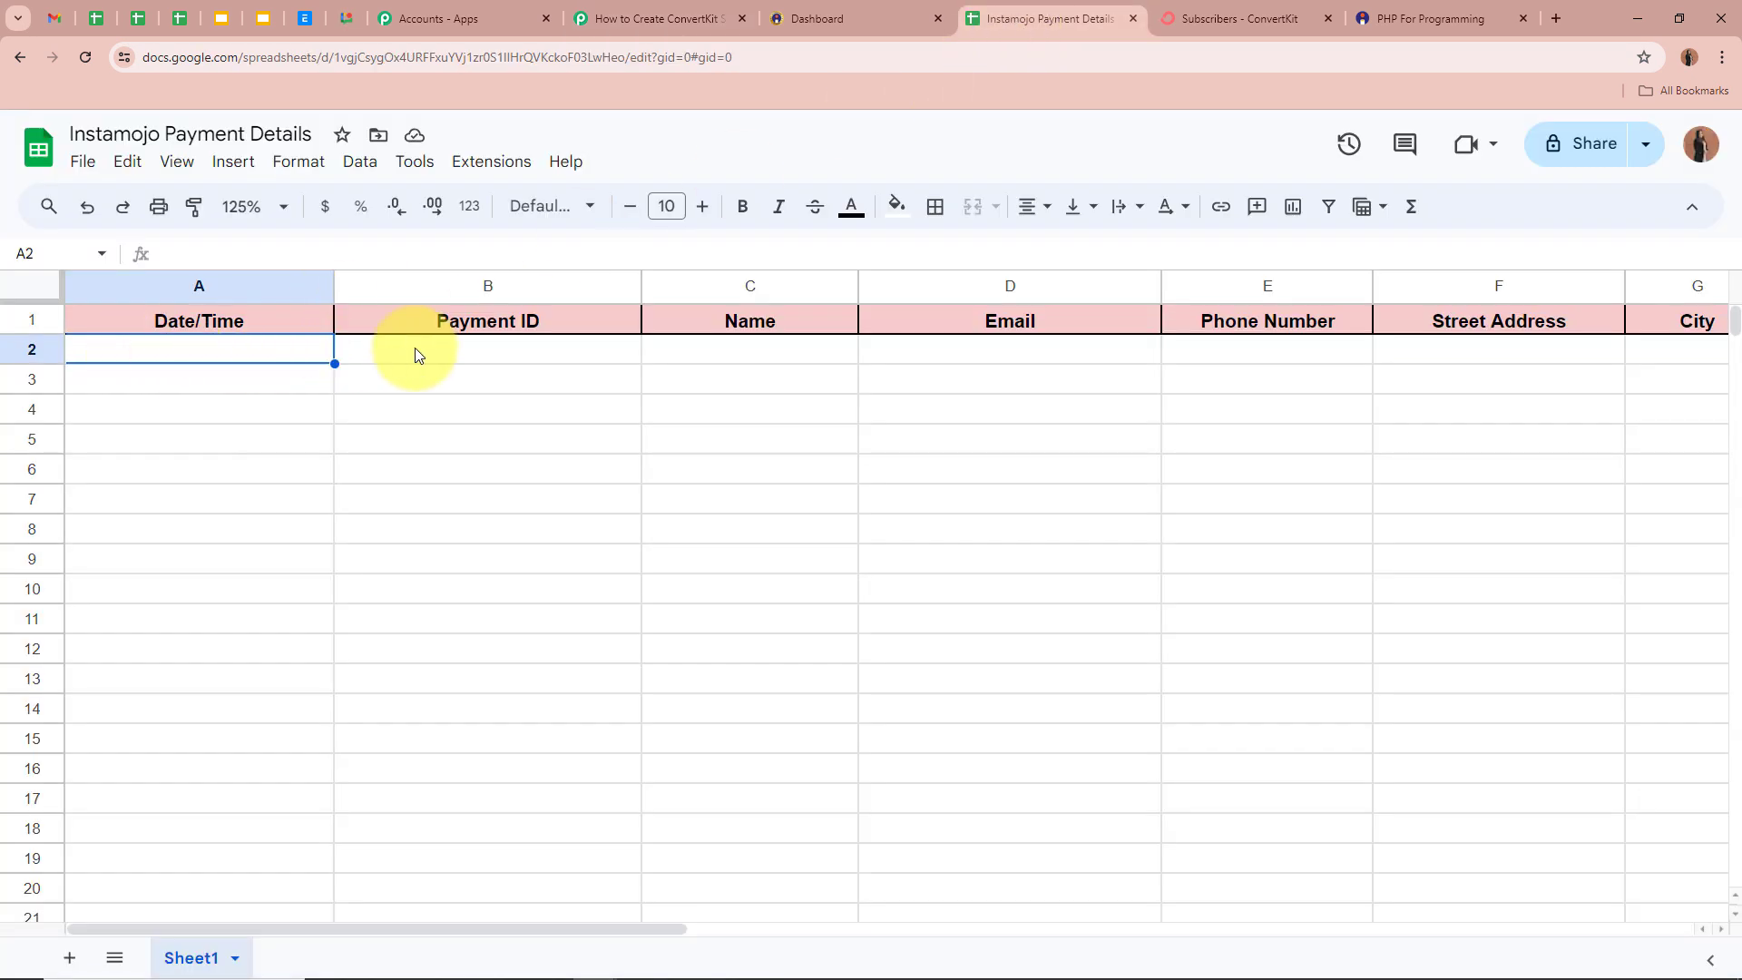
left_click(648, 19)
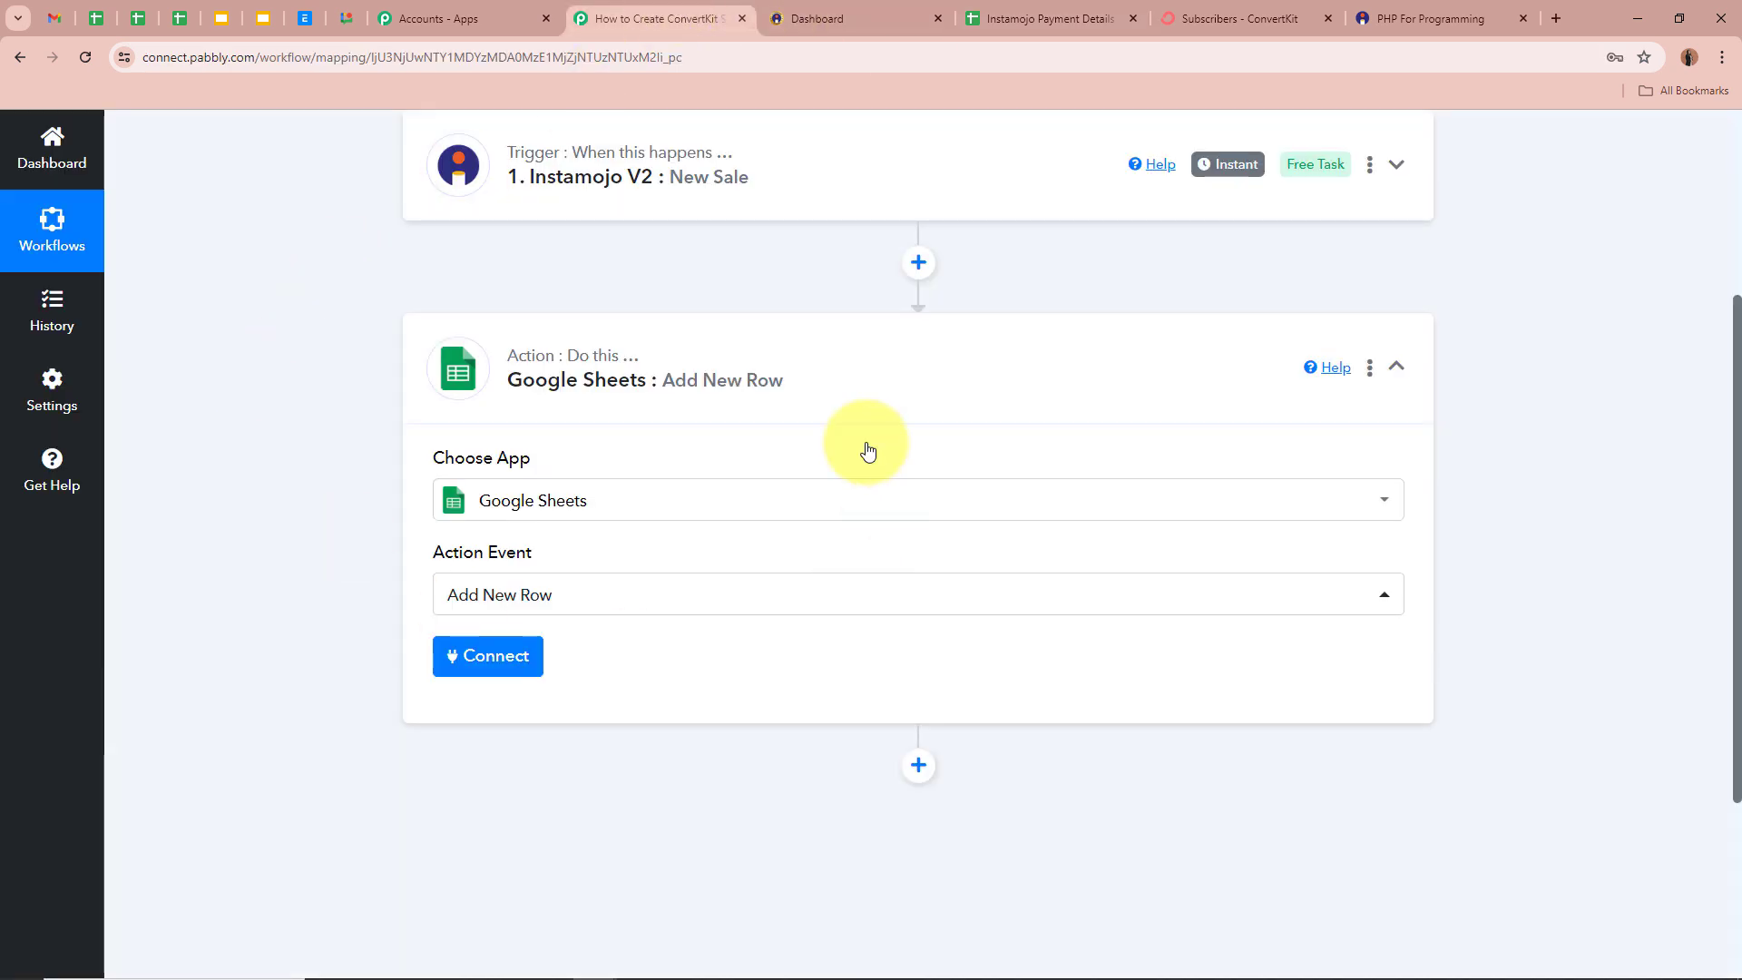
- Add a new Google Sheets connection and allow Pabbly Connect access to the Google account
left_click(488, 655)
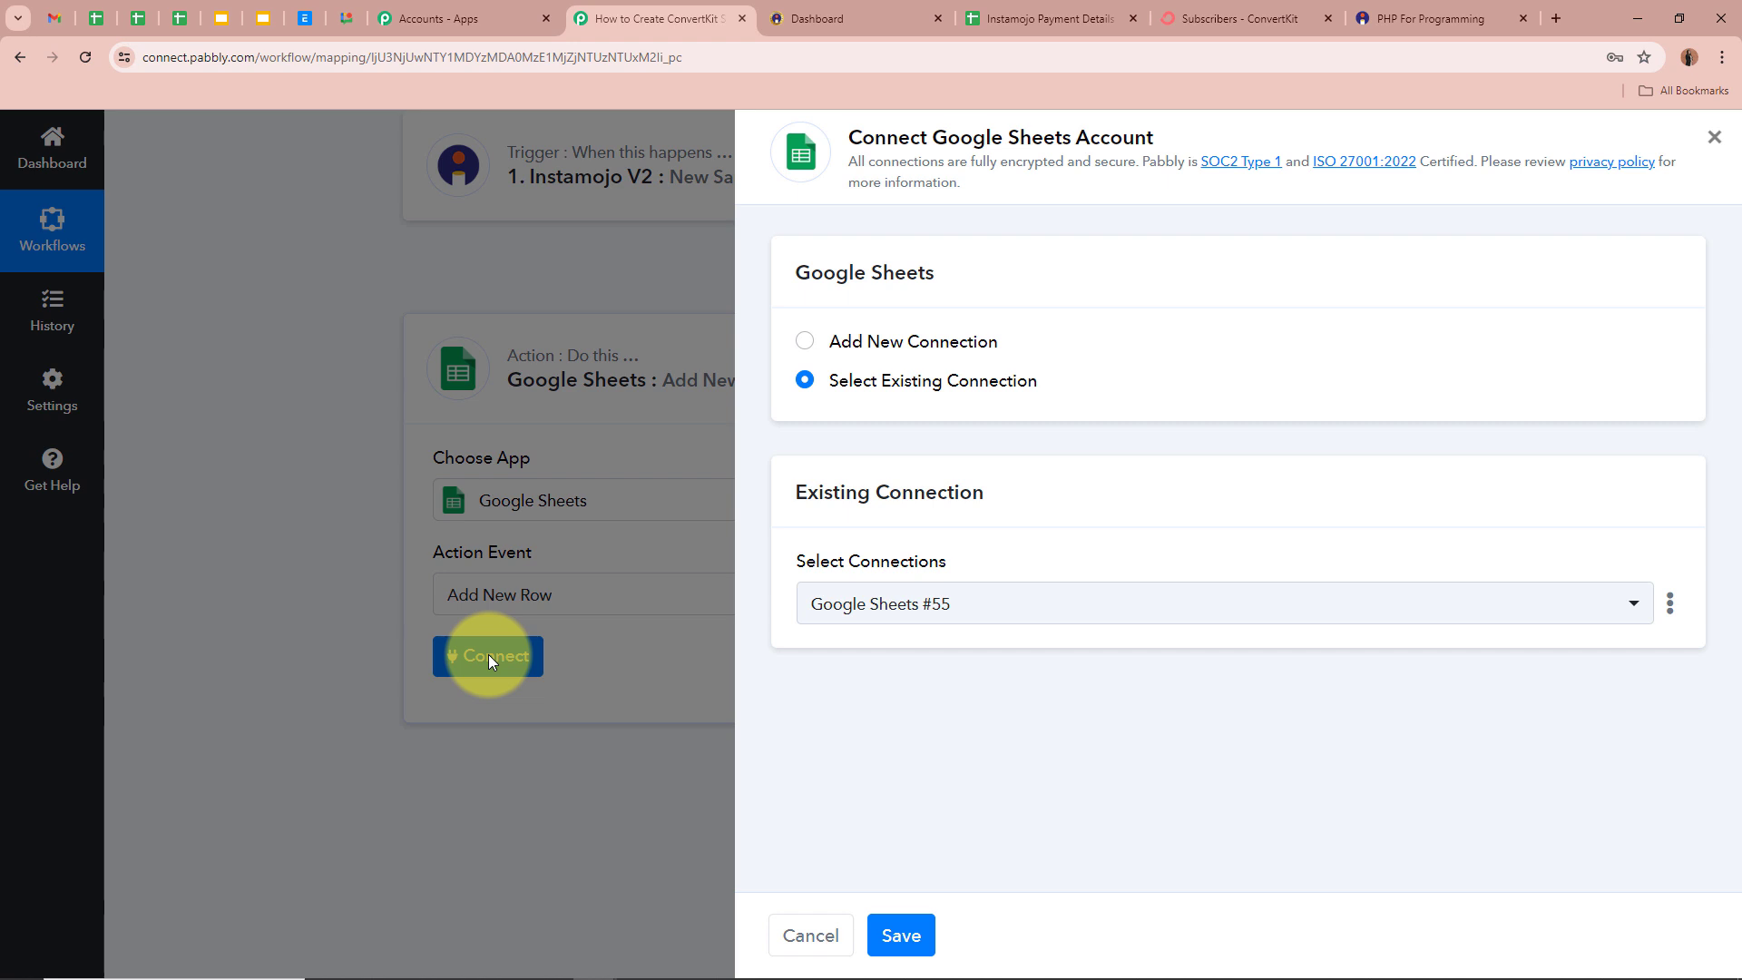
left_click(805, 342)
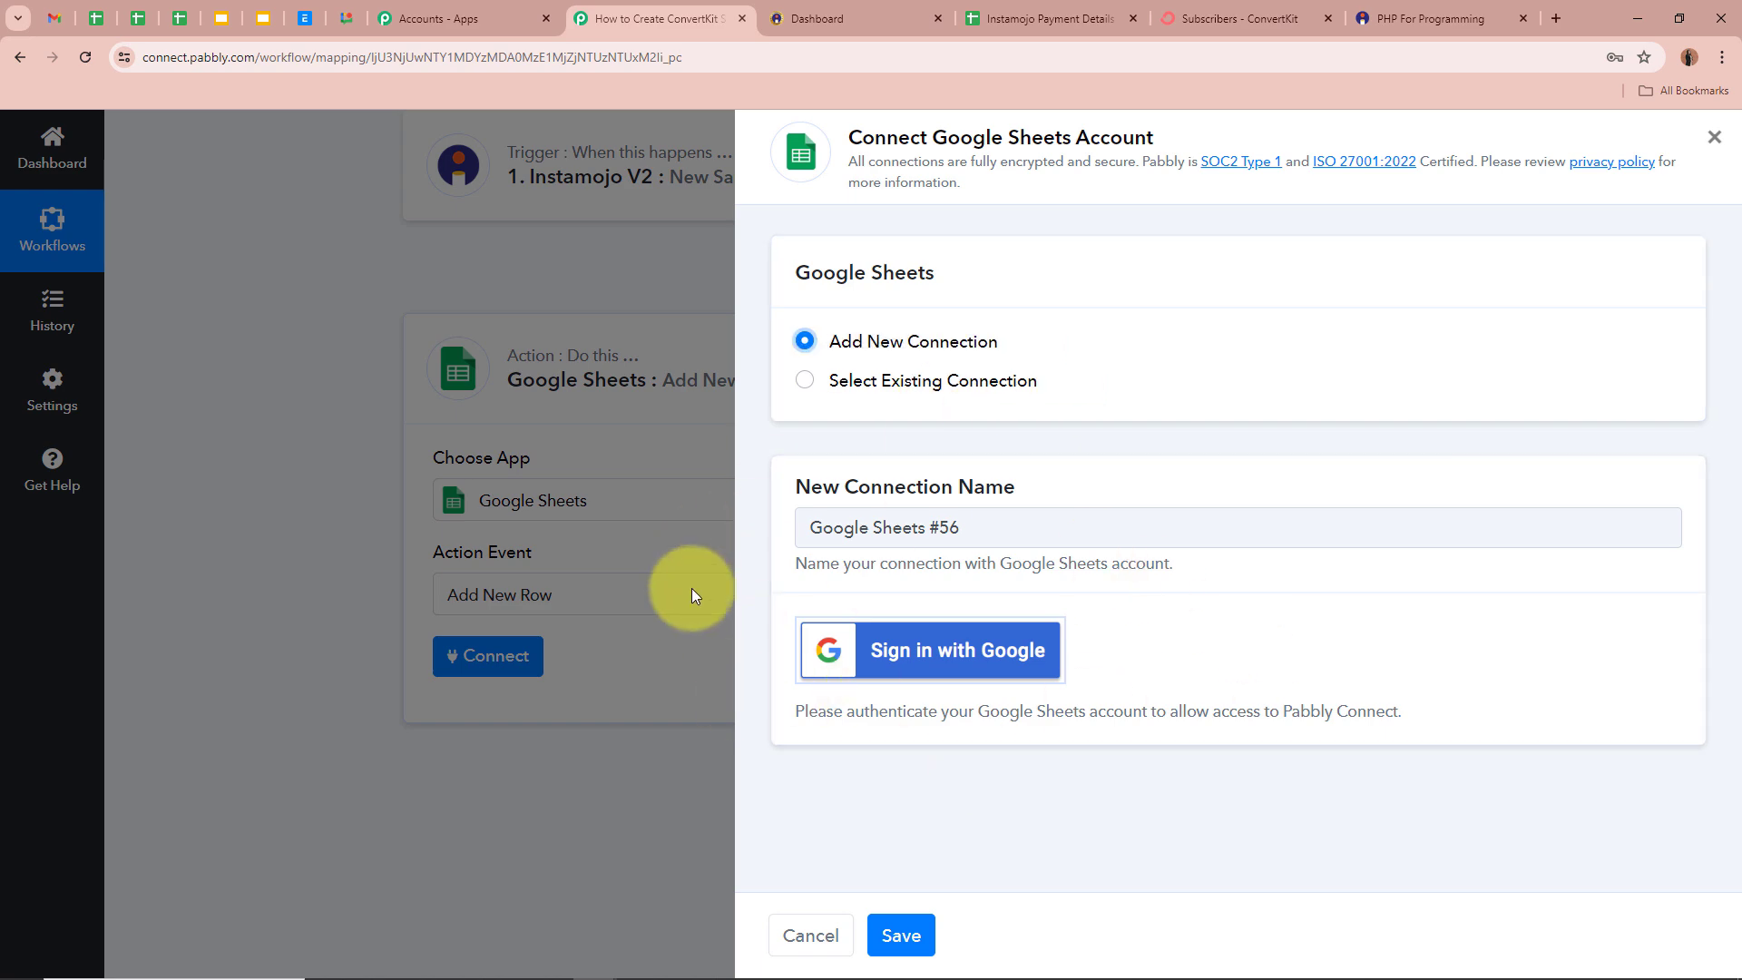
left_click(989, 650)
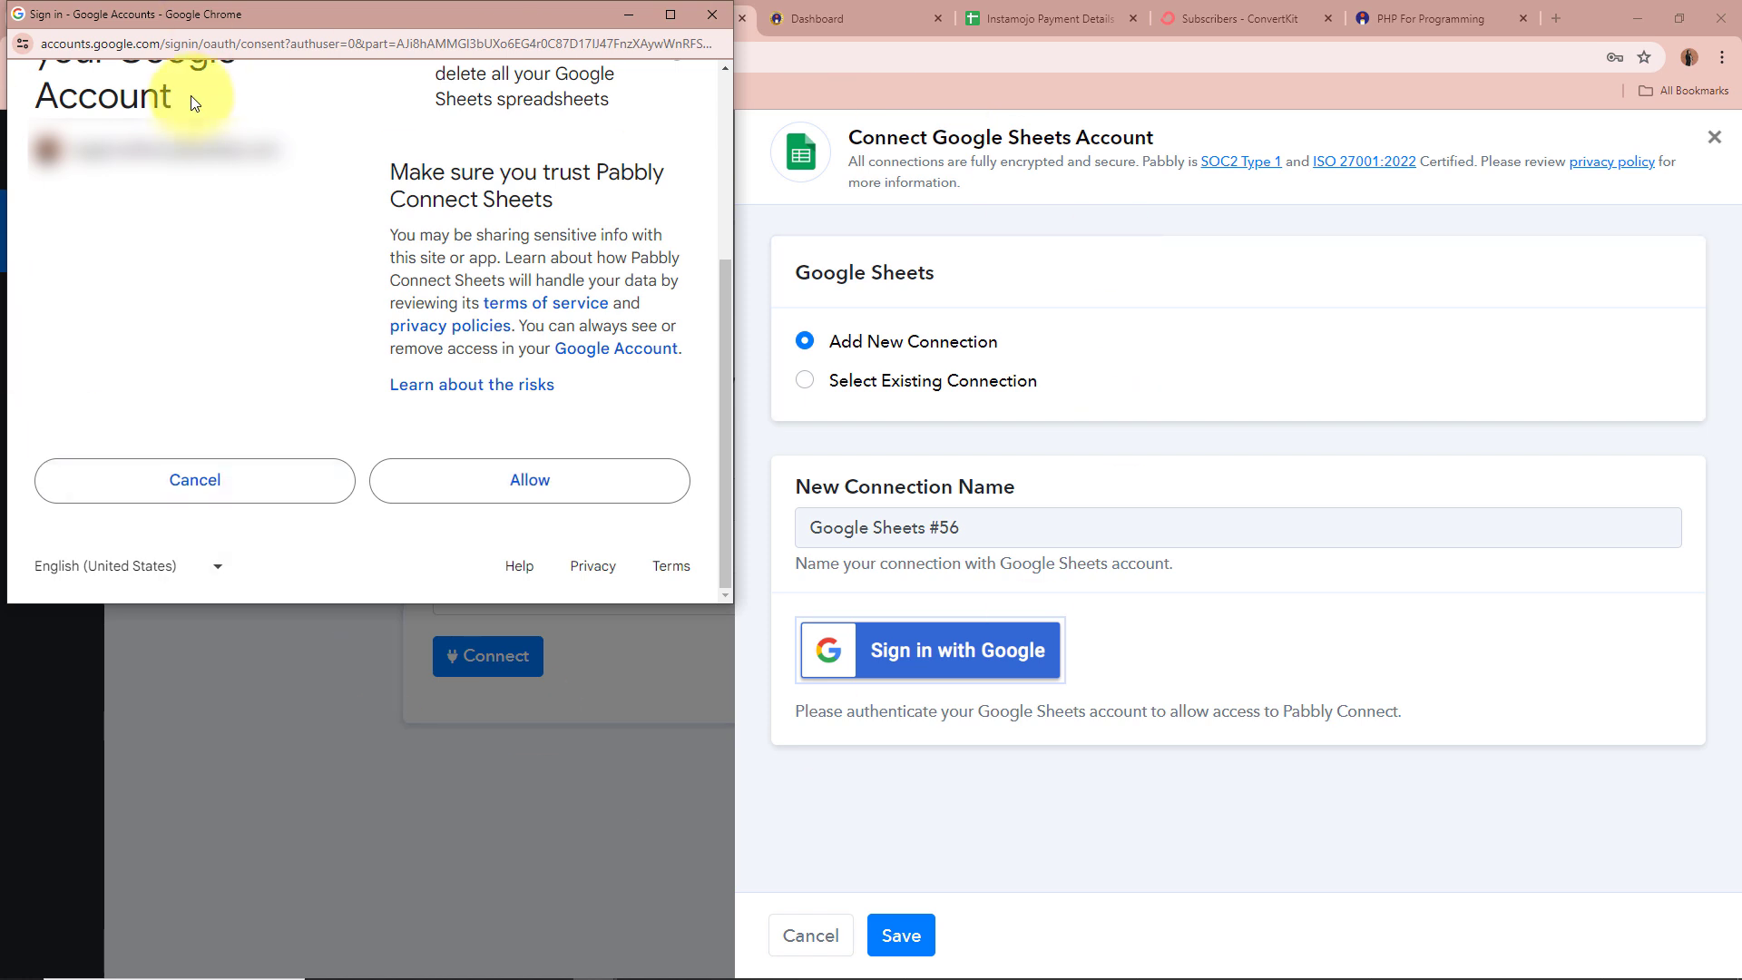
left_click(537, 483)
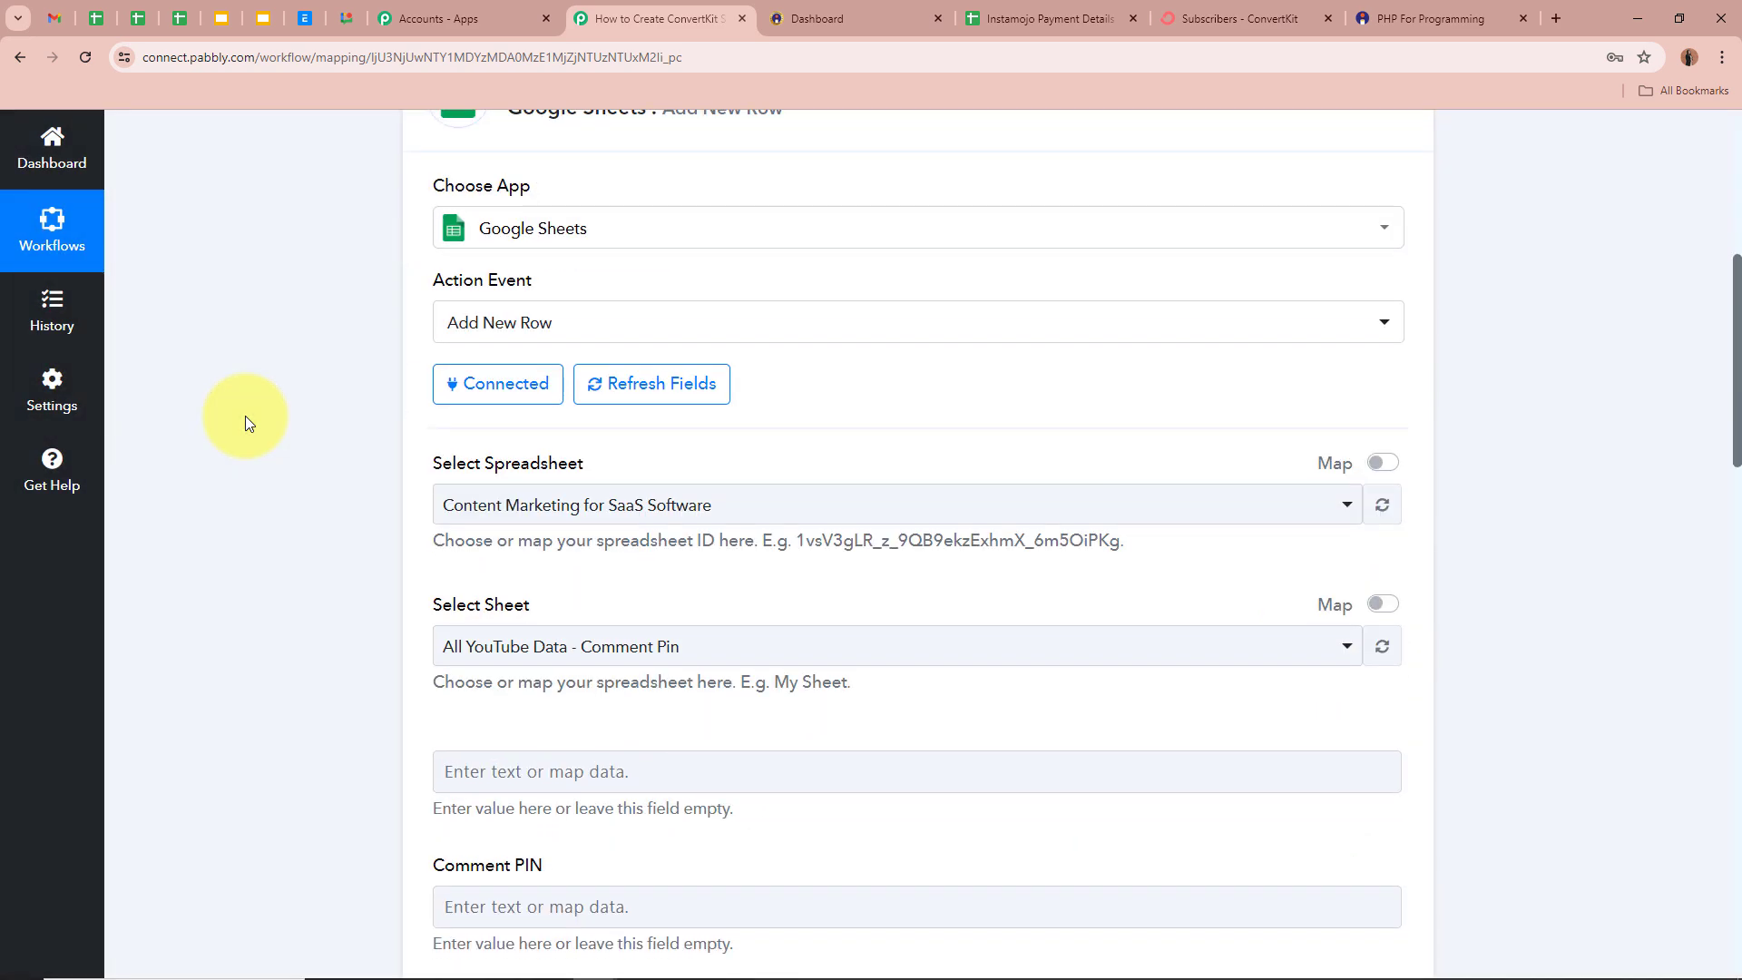
- Look over the Instamojo Payment Details spreadsheet's columns before choosing it
scroll(245, 416, "down", 2)
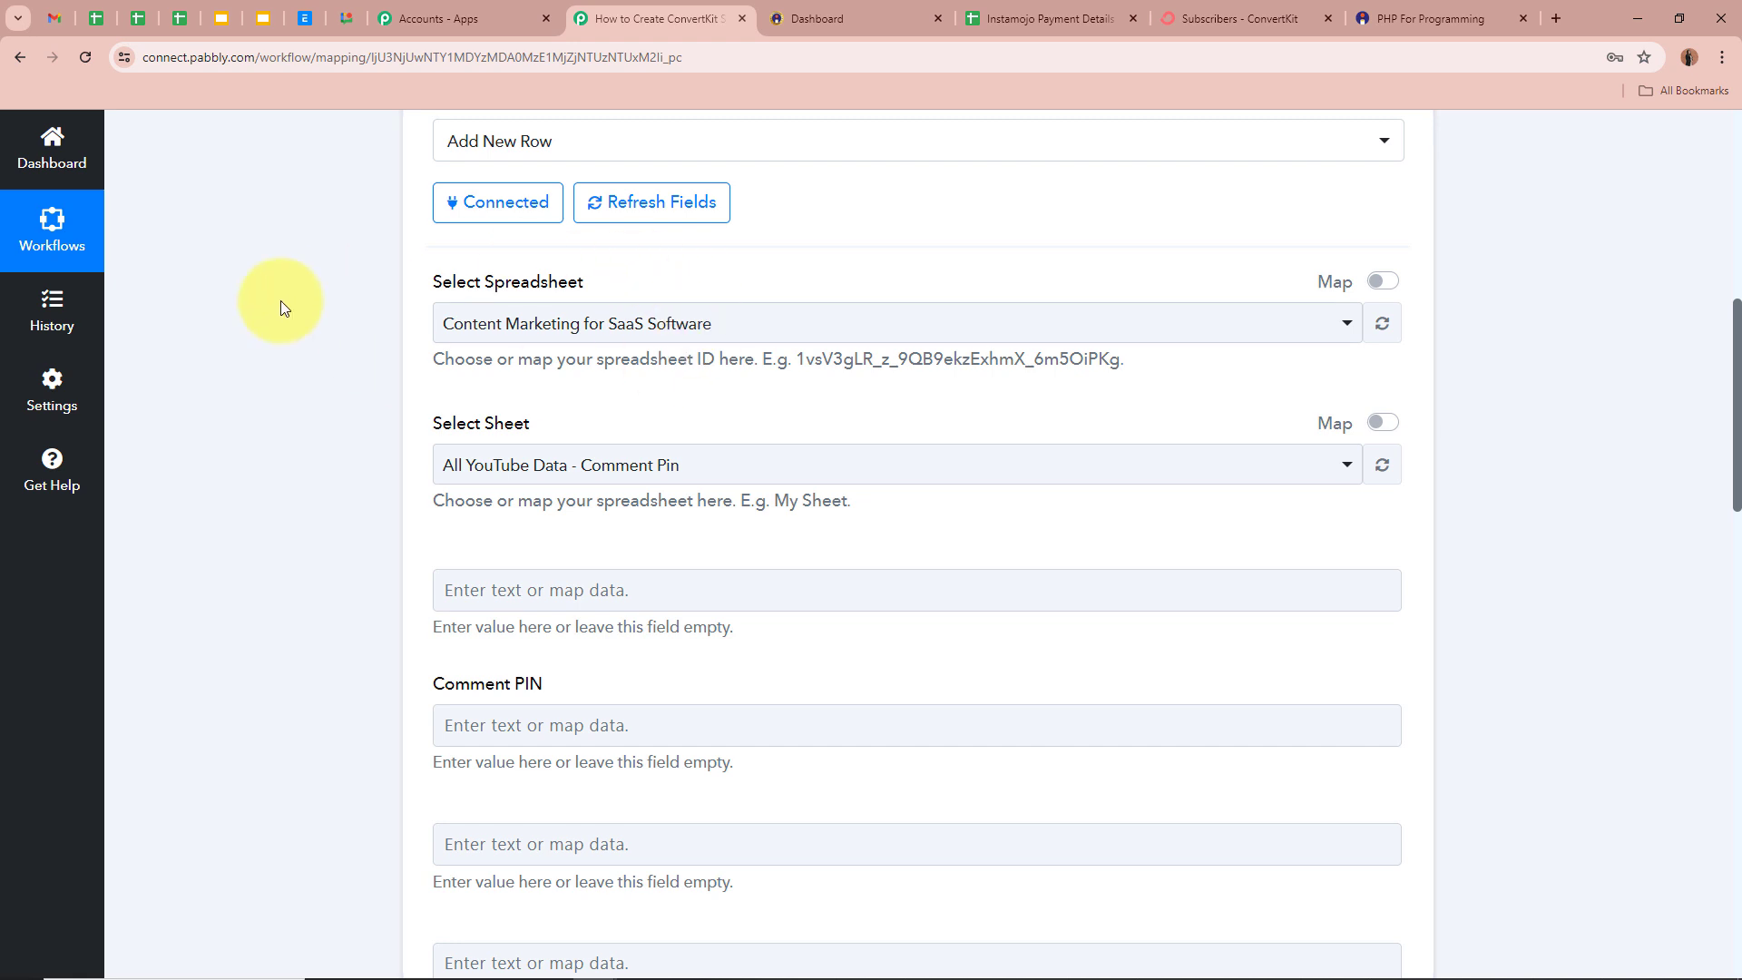
left_click_drag(438, 283, 676, 285)
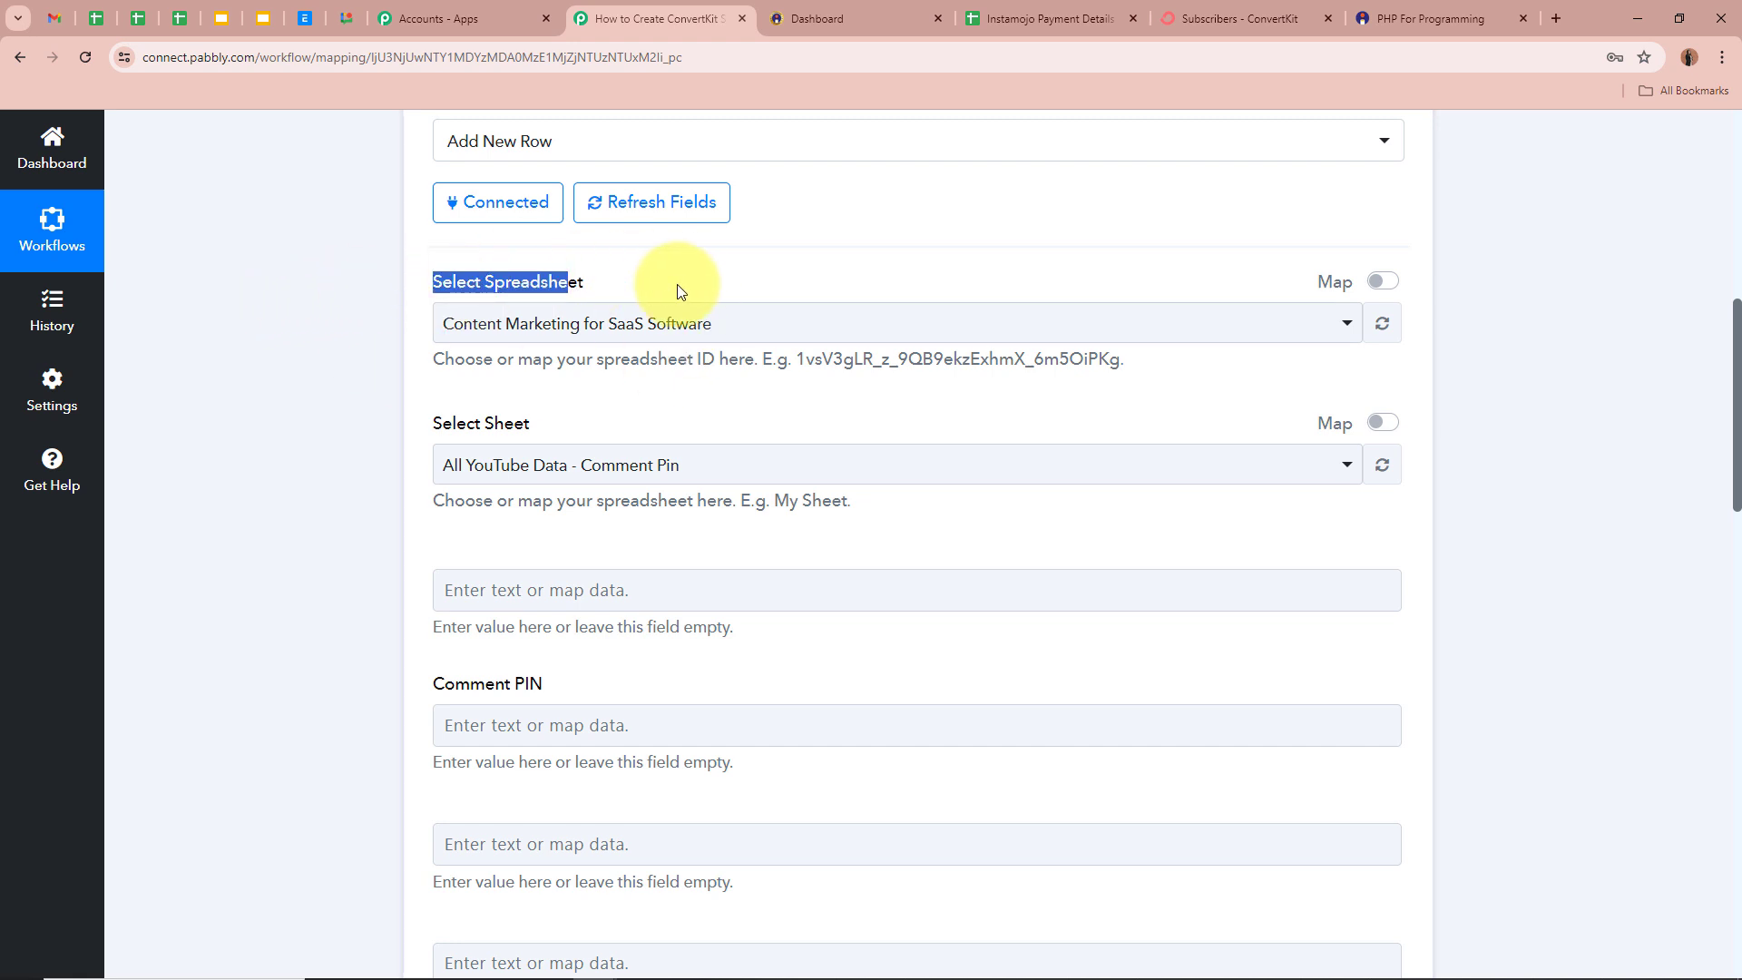
left_click(295, 332)
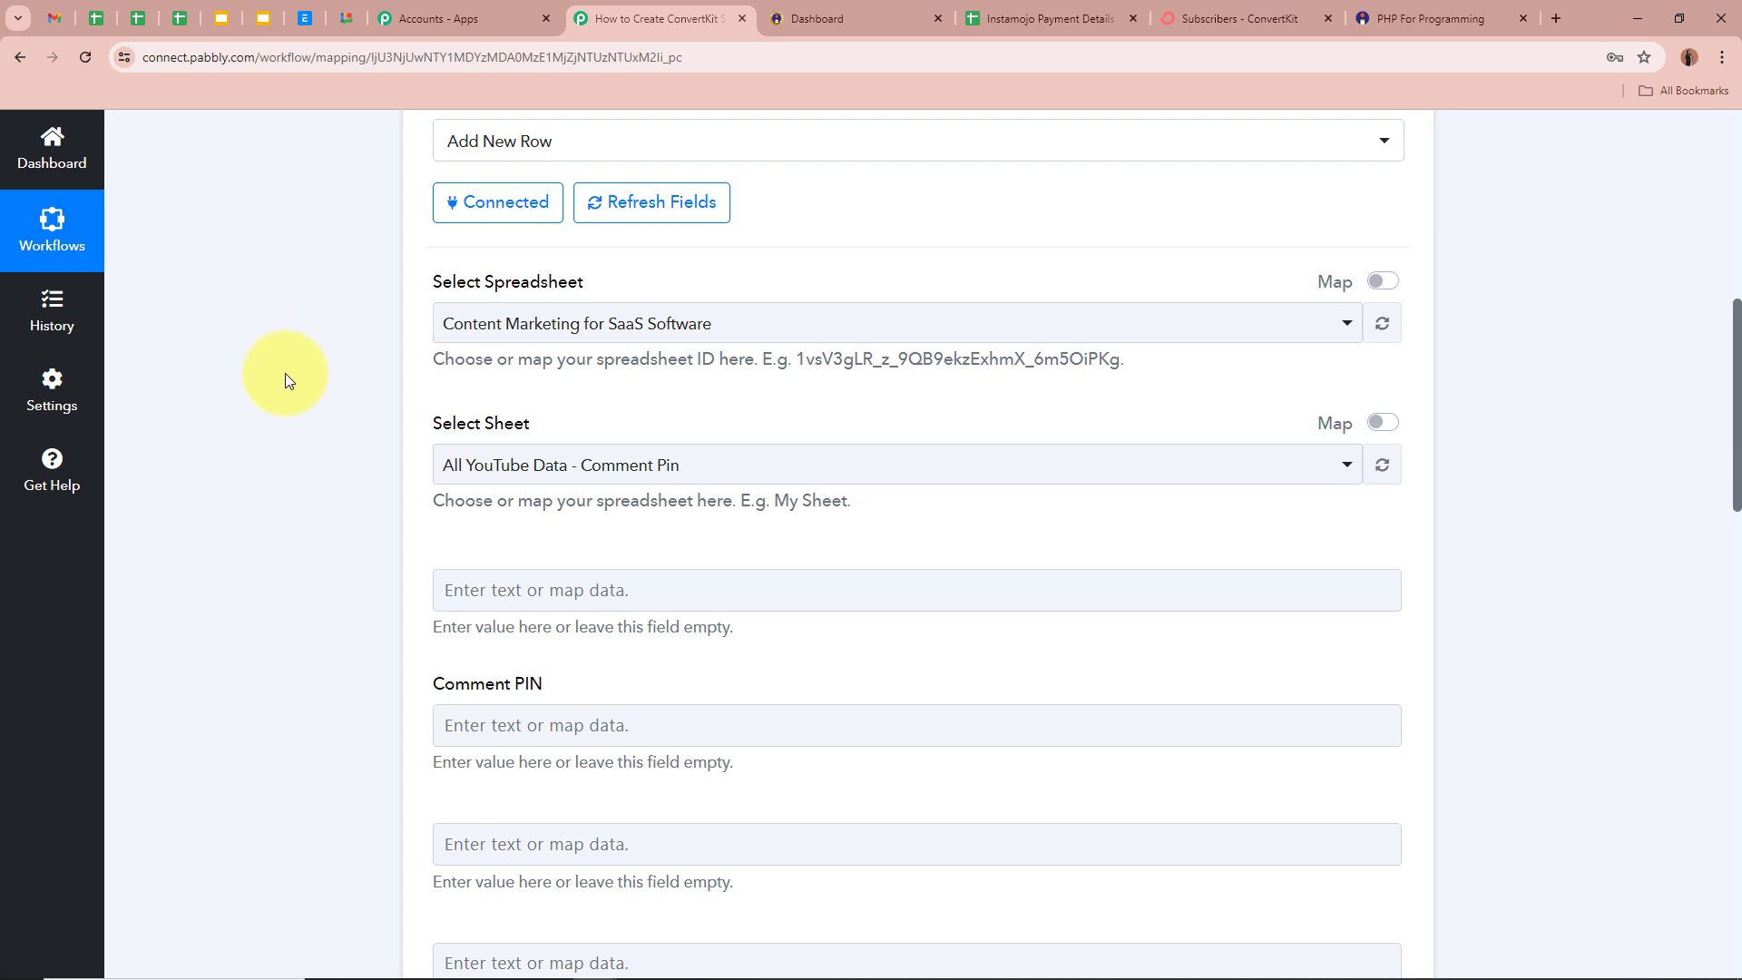
left_click(1023, 17)
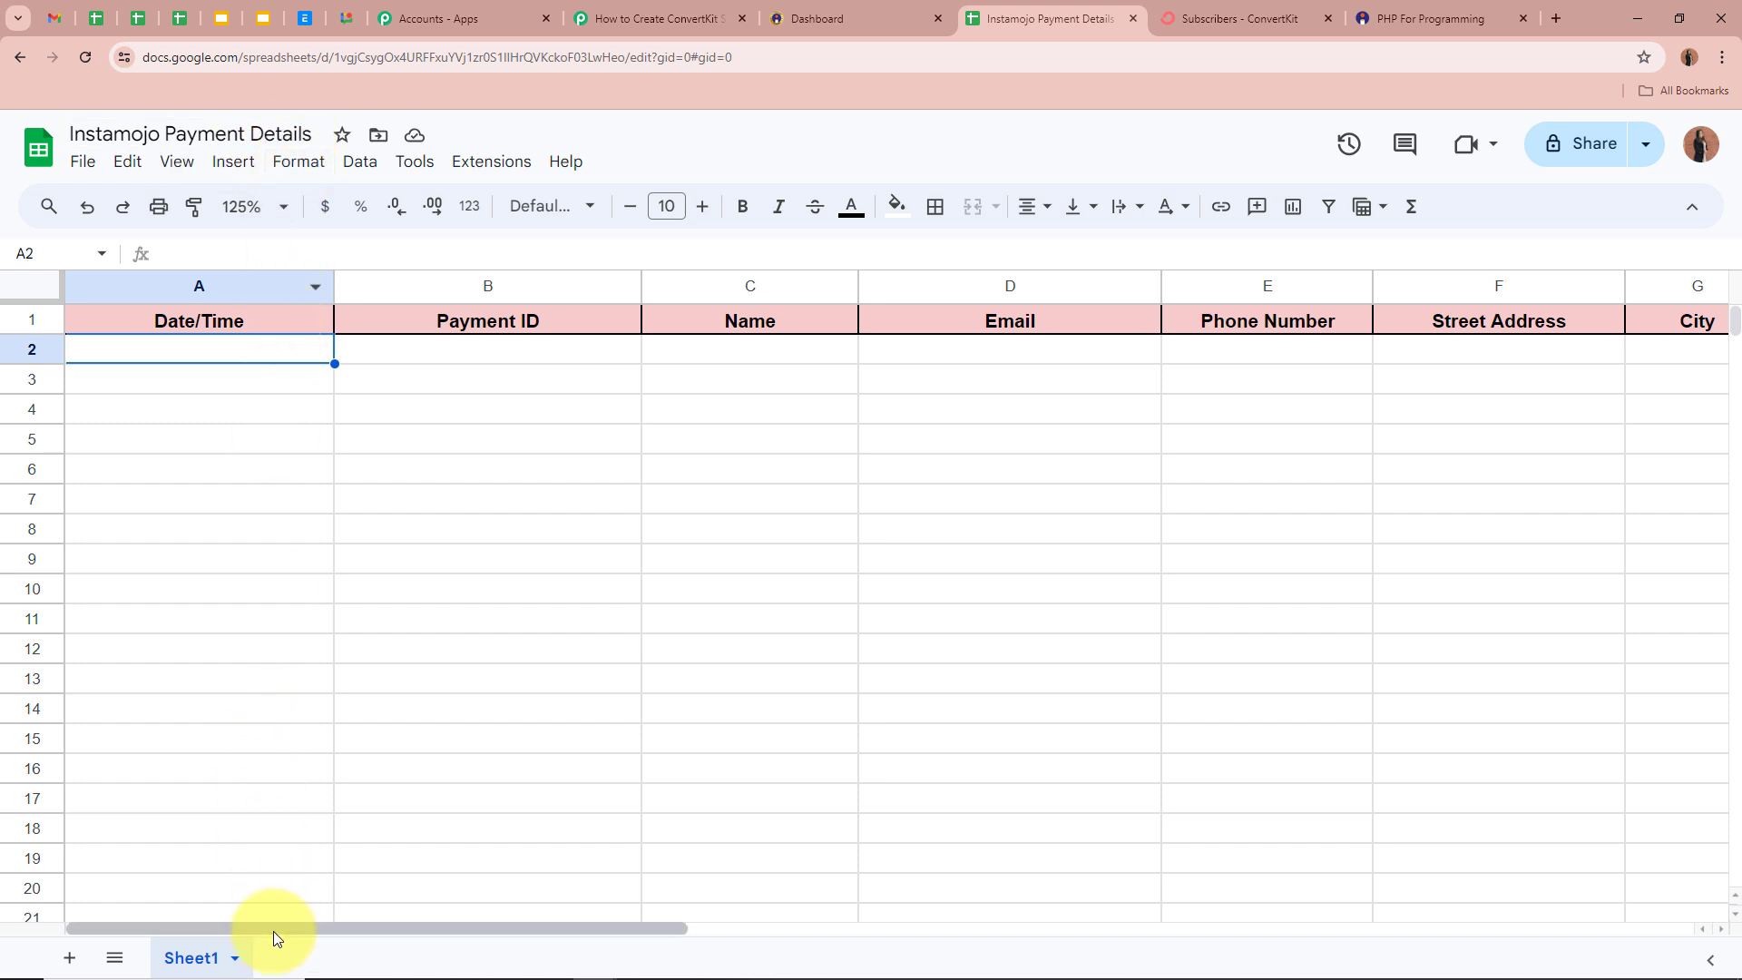
left_click_drag(274, 931, 187, 940)
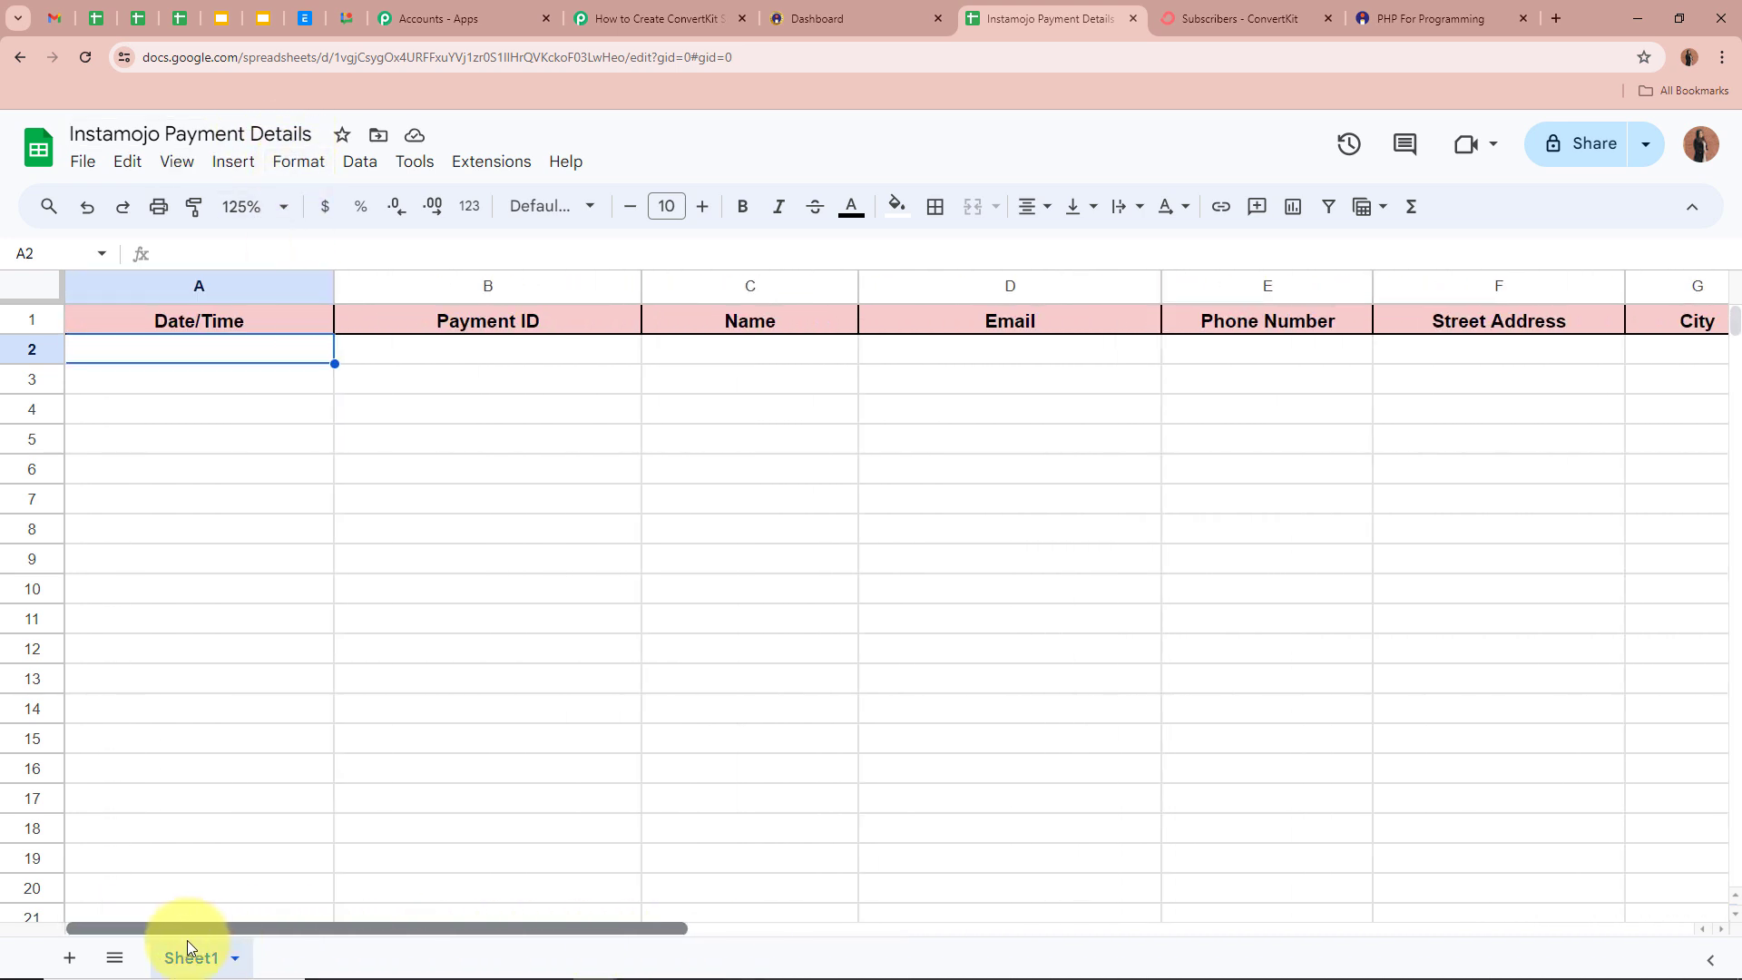
left_click(658, 18)
- Choose spreadsheet Instamojo Payment Details and Sheet1, then review the Date/Time to Amount fields
left_click(631, 338)
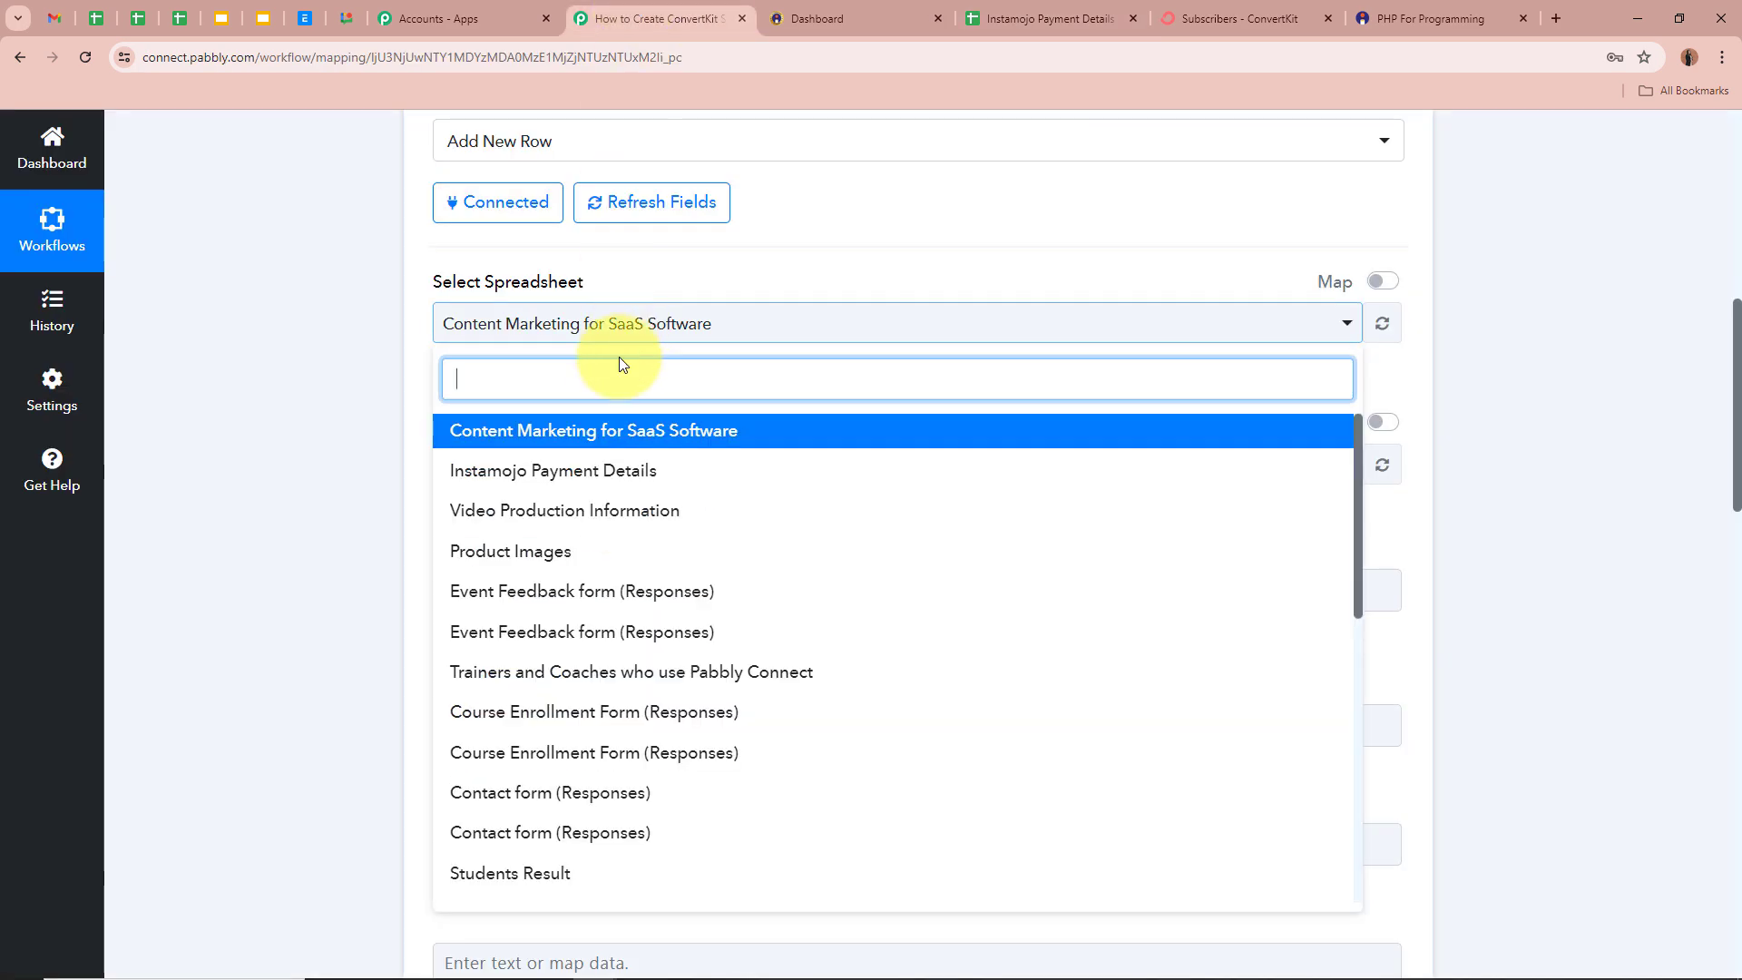
left_click(597, 473)
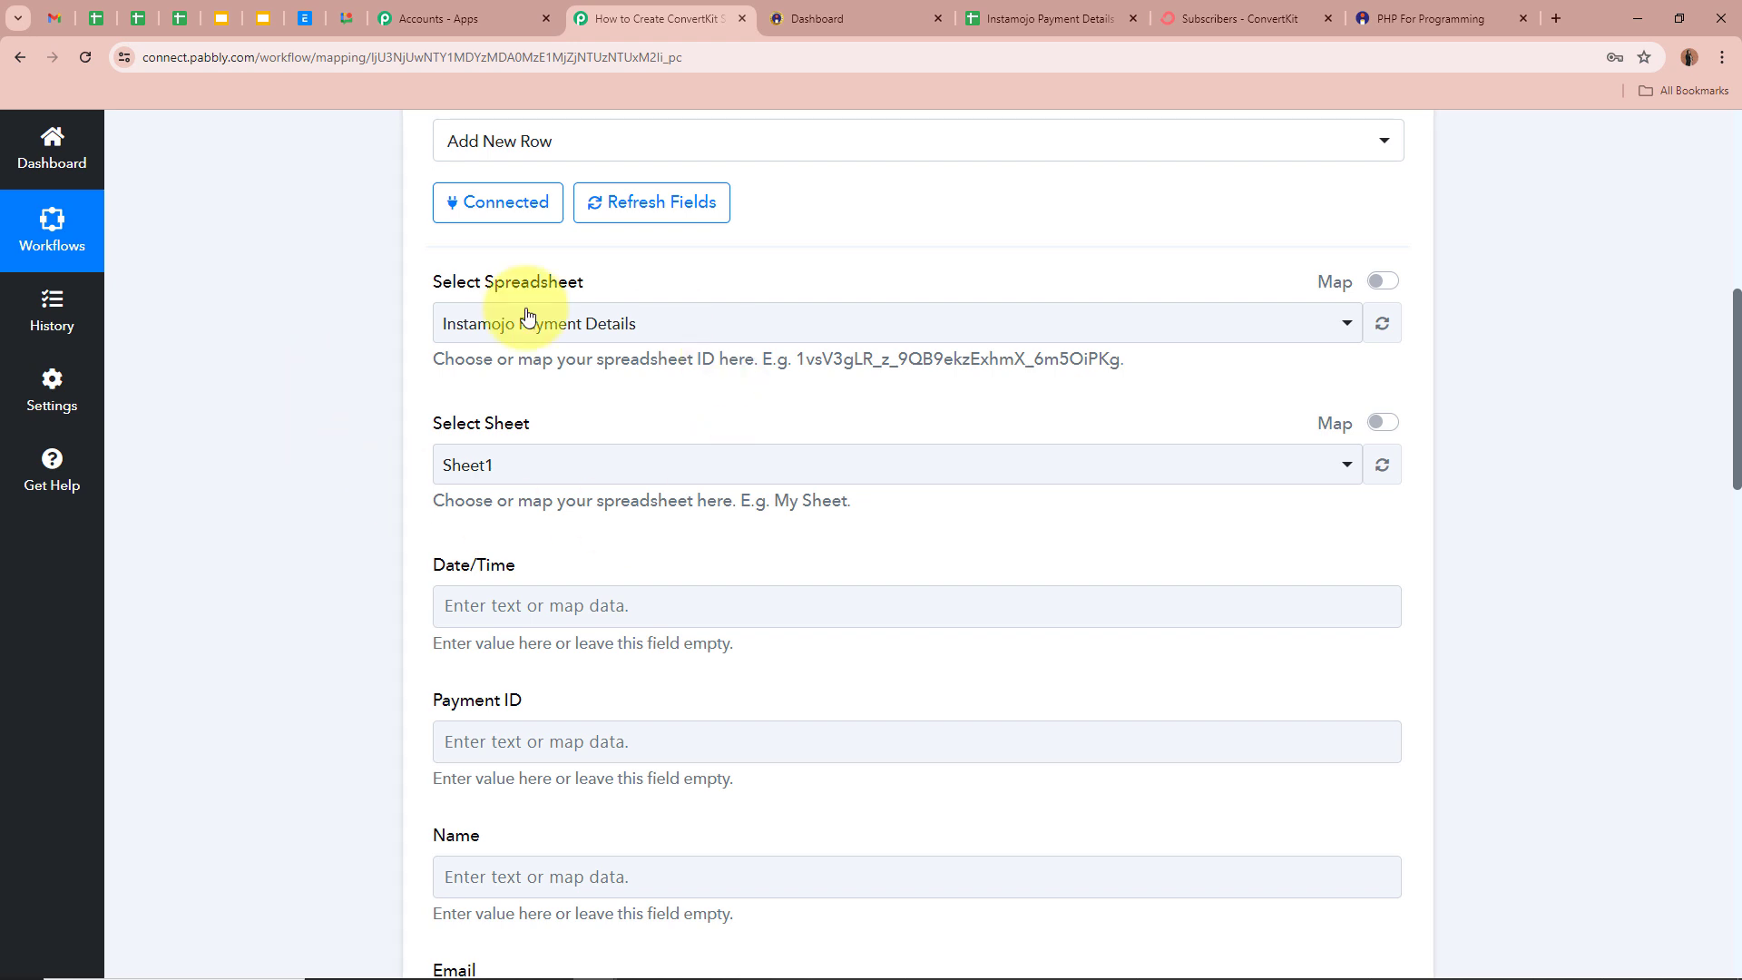
left_click(1056, 18)
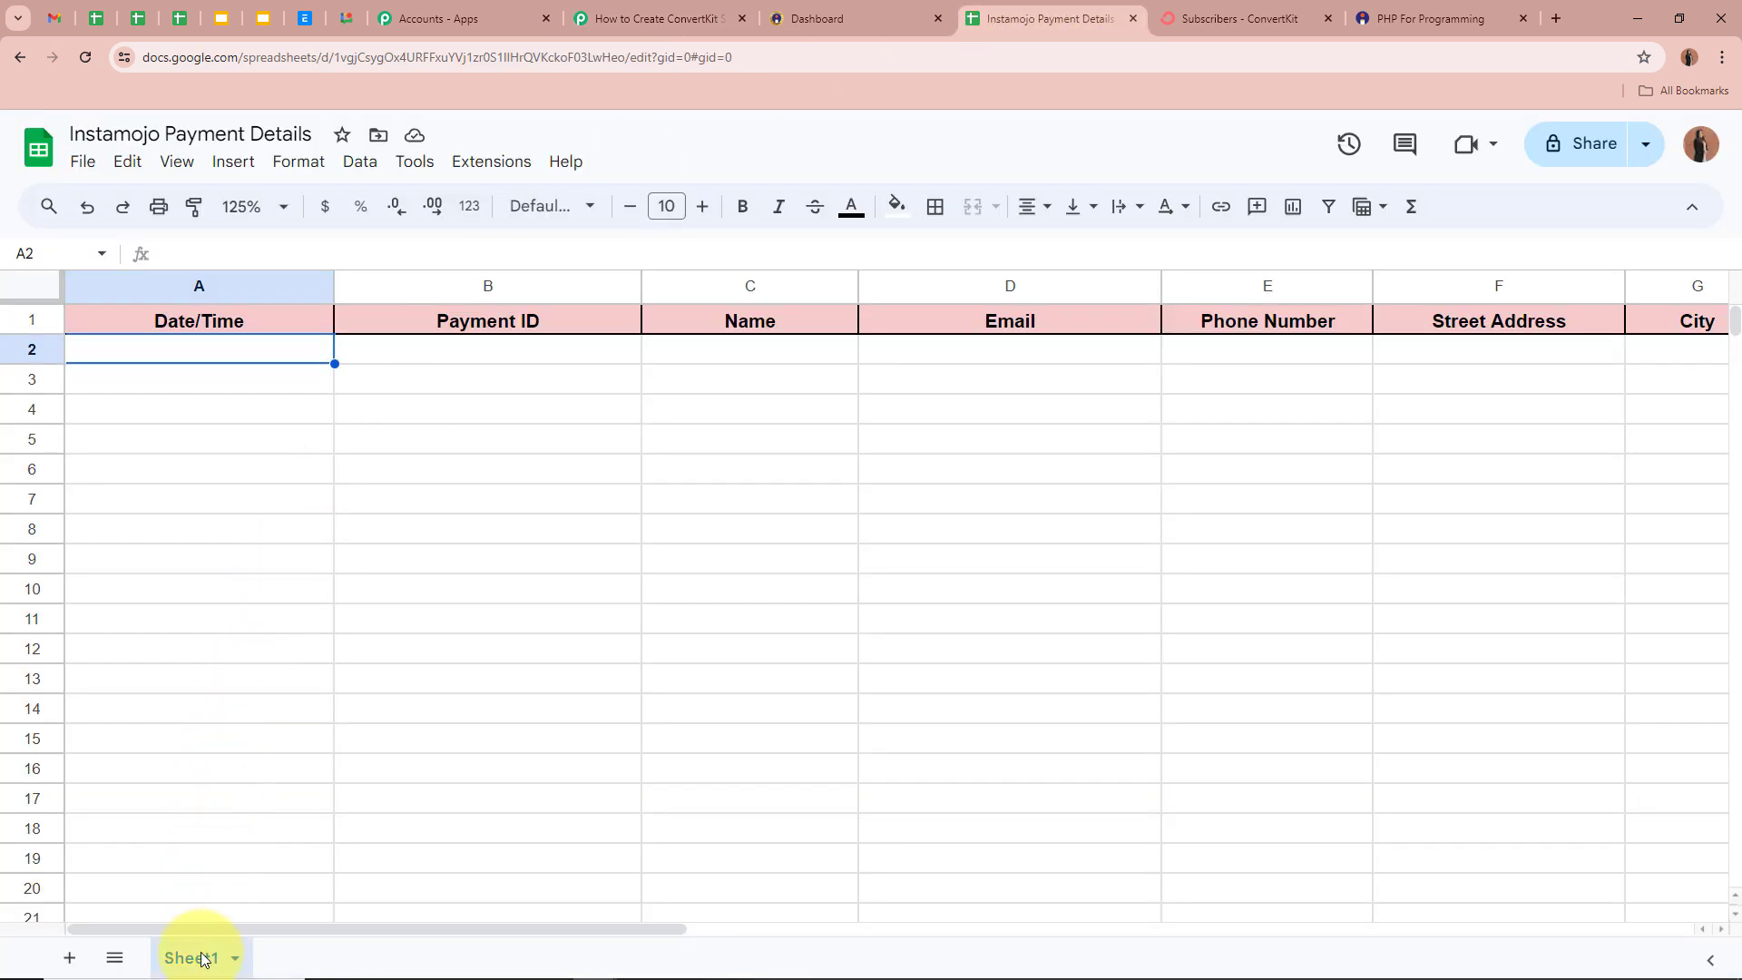
left_click(590, 18)
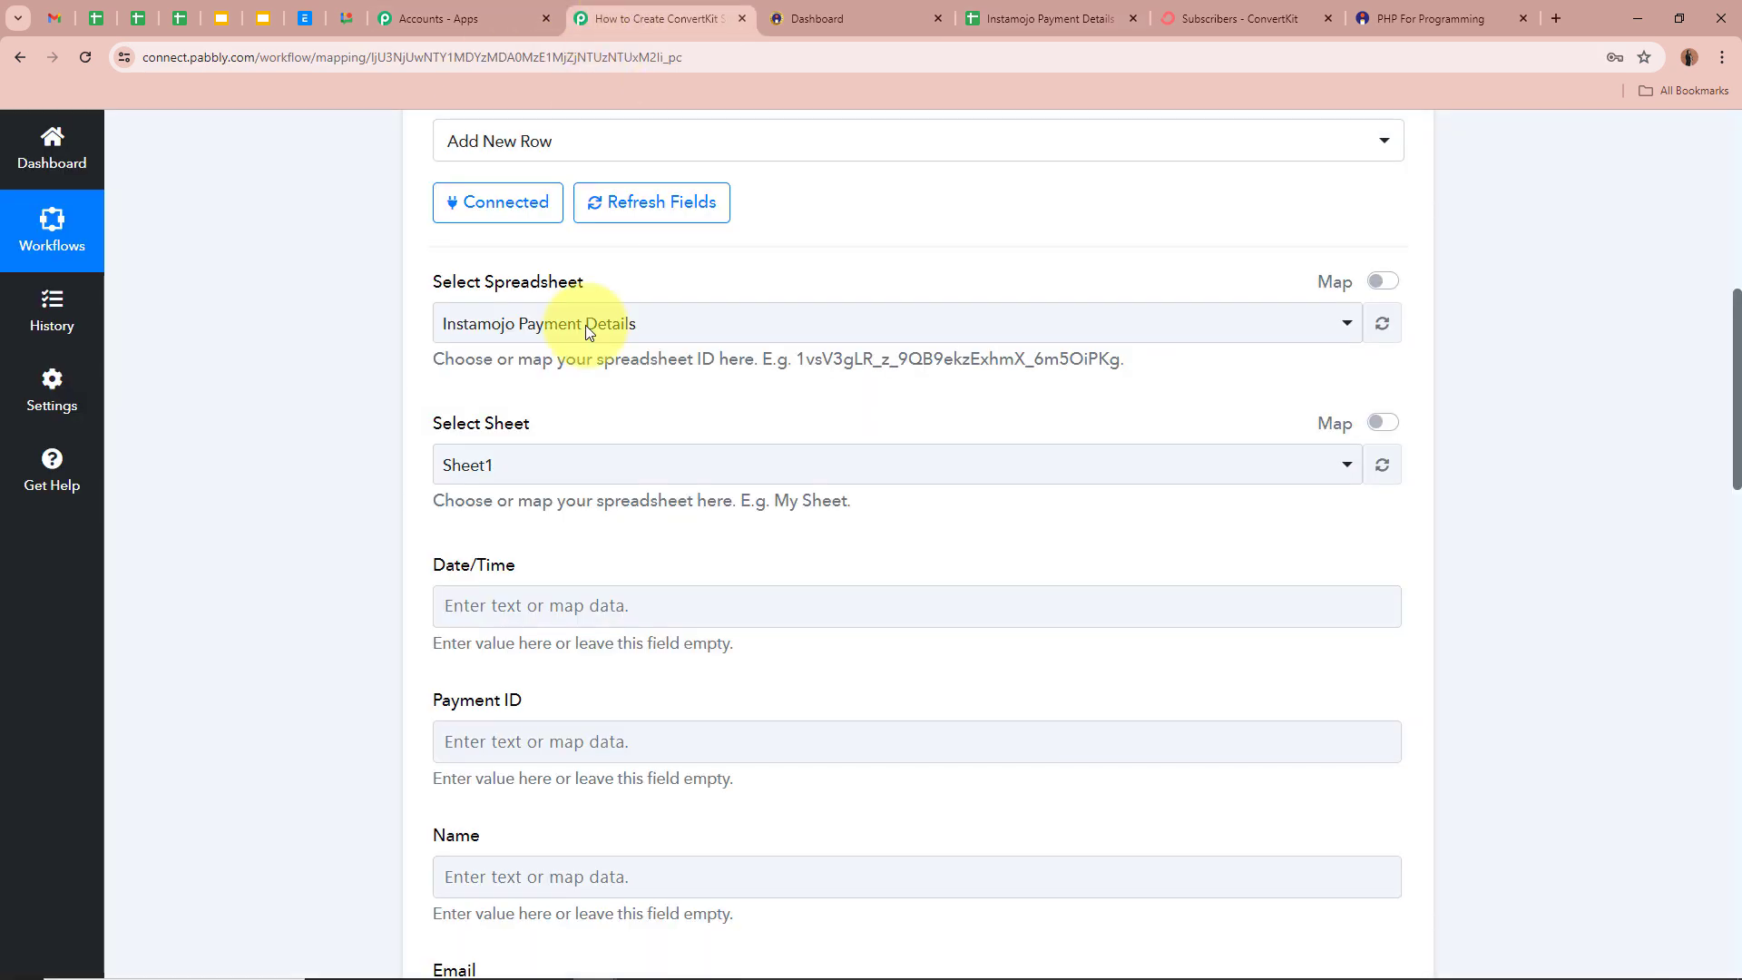
left_click(561, 476)
left_click(508, 571)
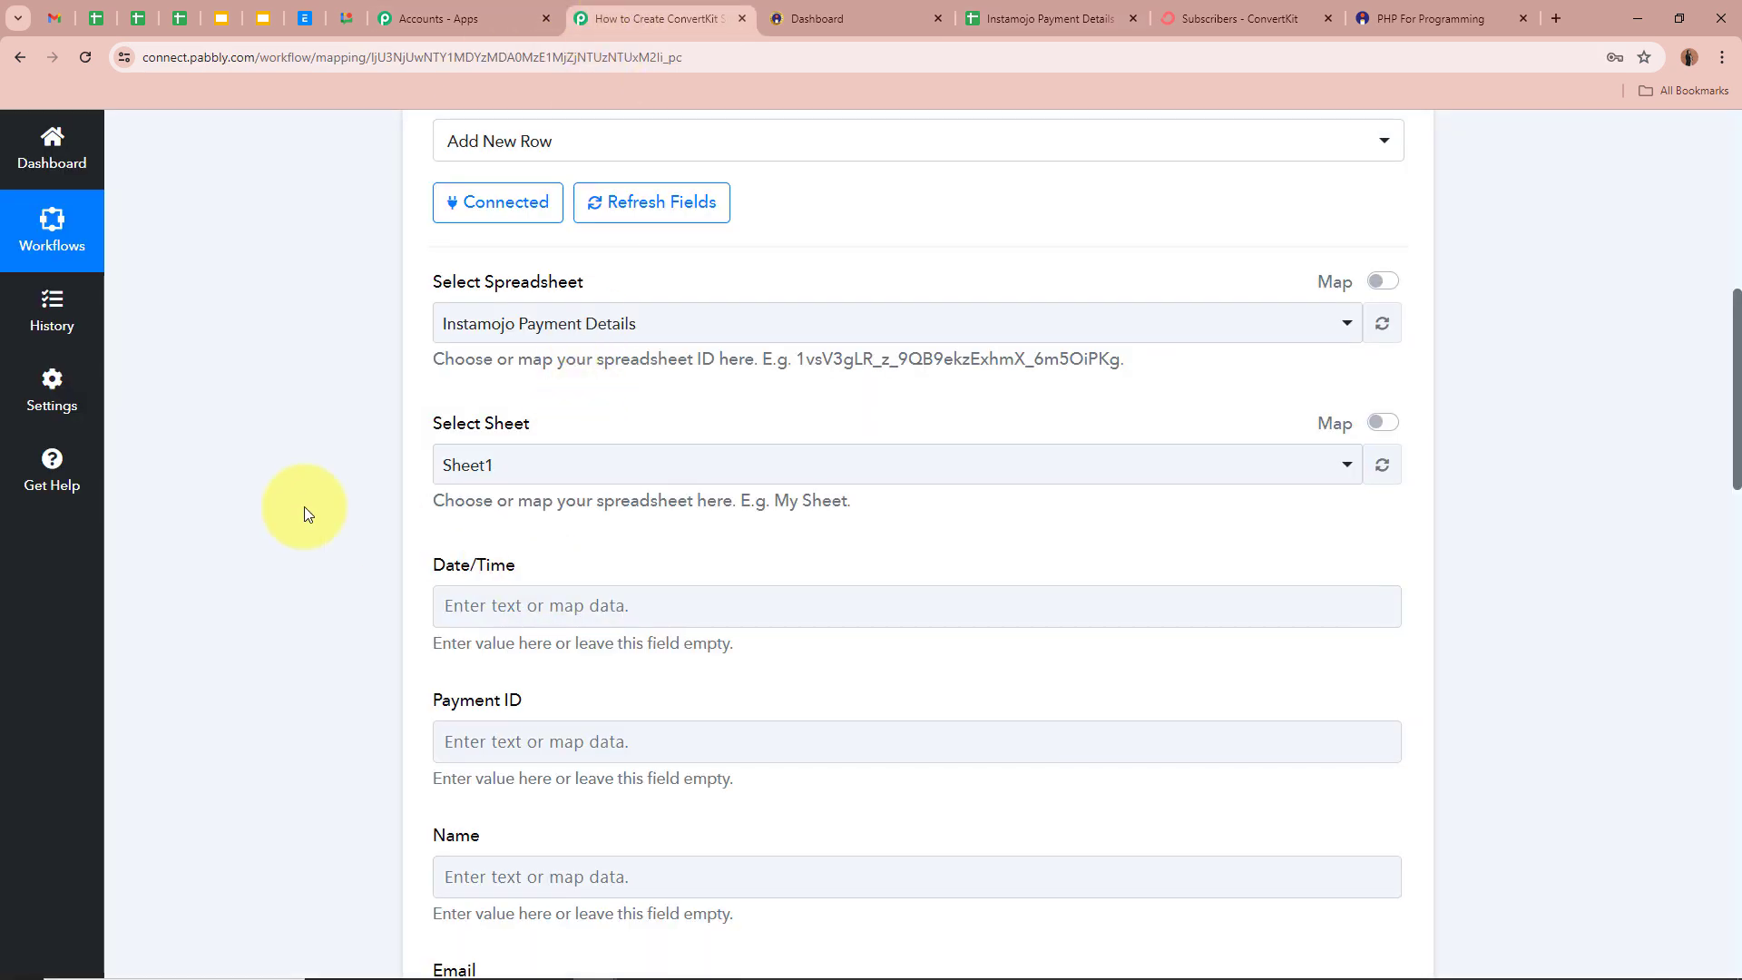
scroll(304, 506, "down", 2)
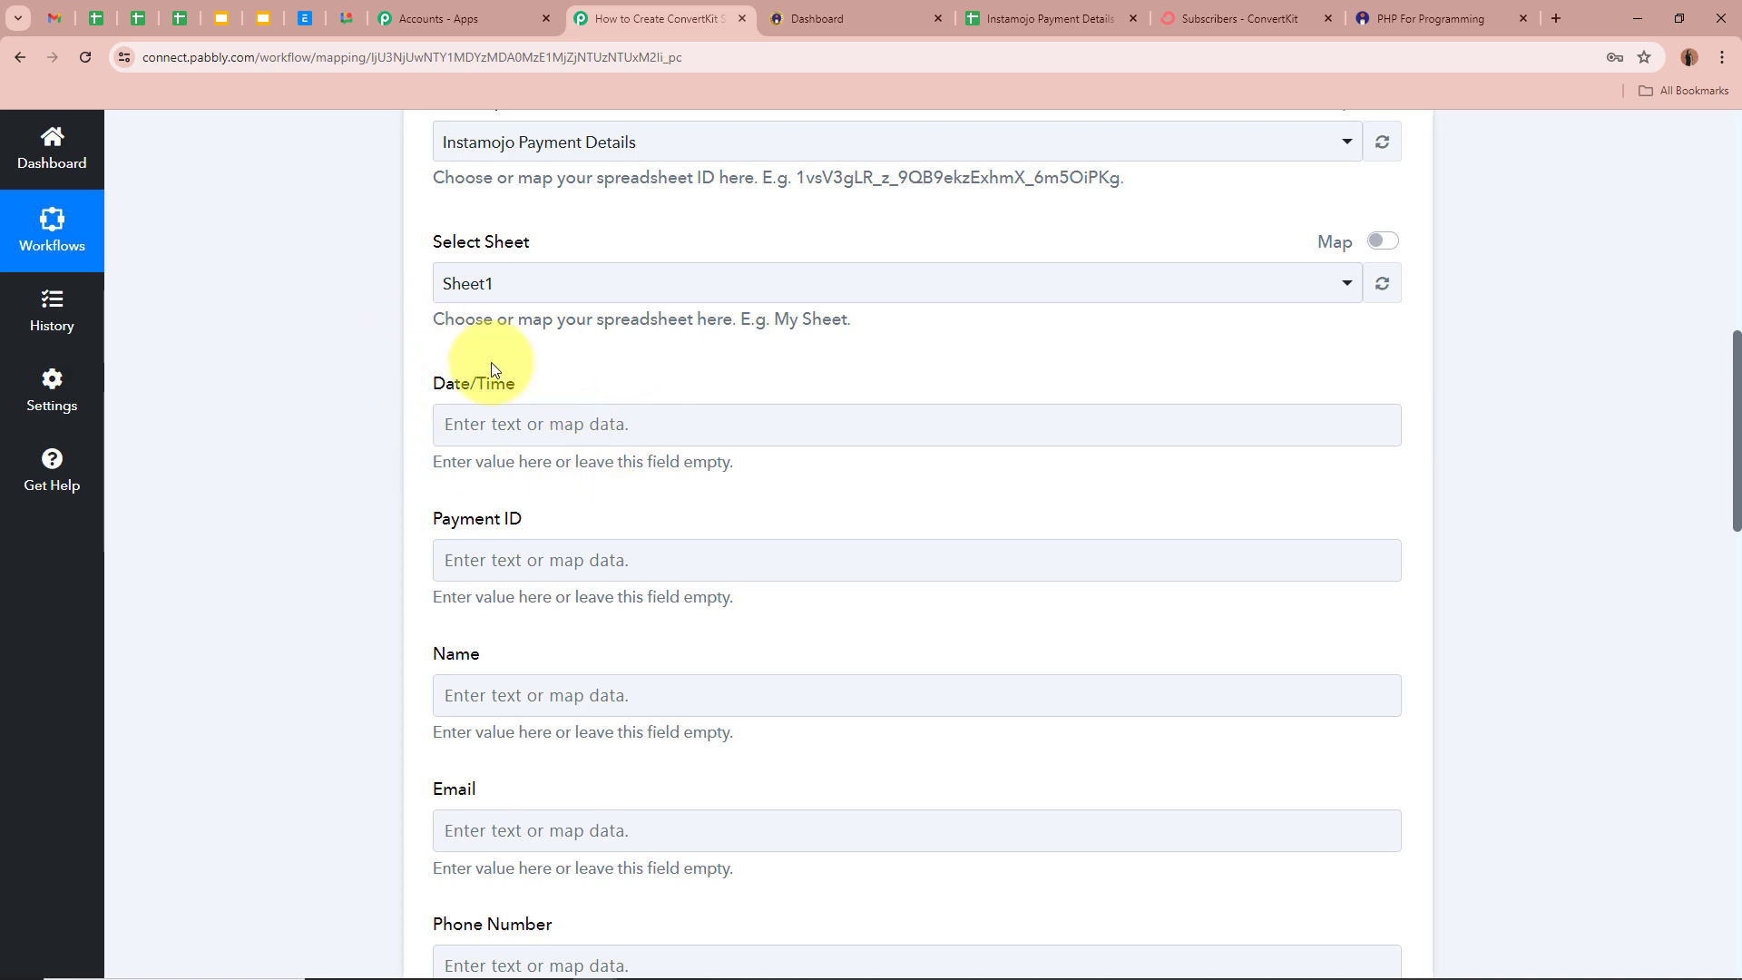
scroll(392, 414, "down", 2)
scroll(478, 495, "down", 5)
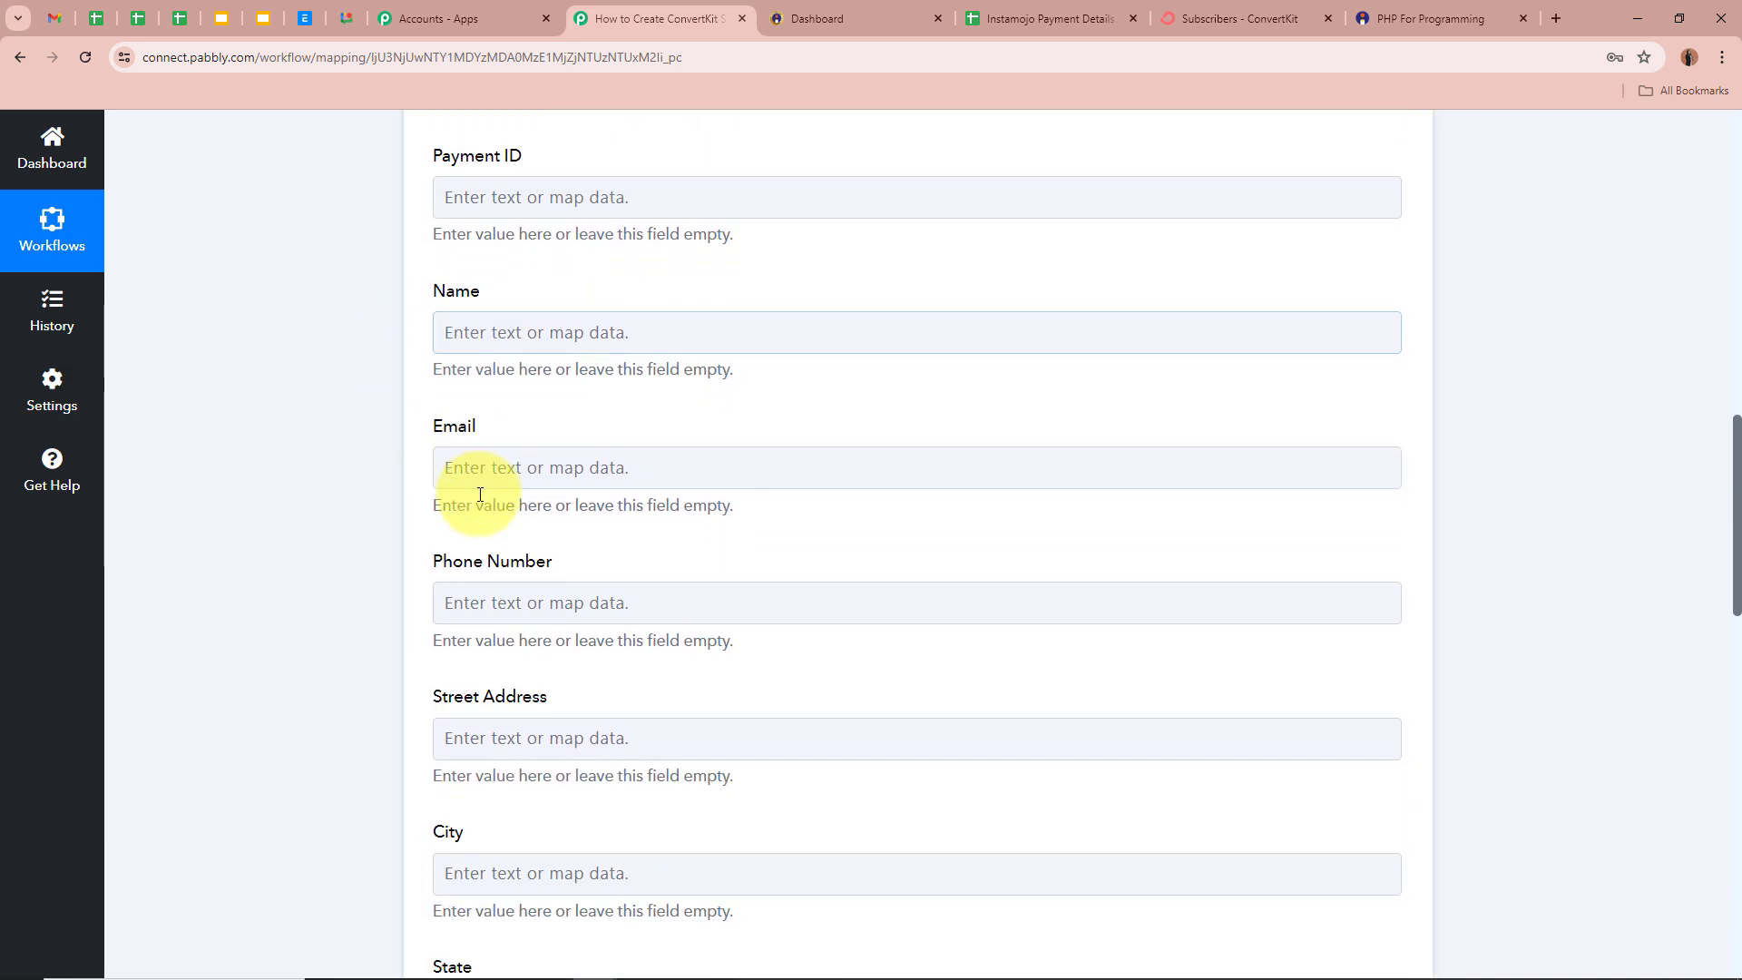
scroll(480, 508, "down", 5)
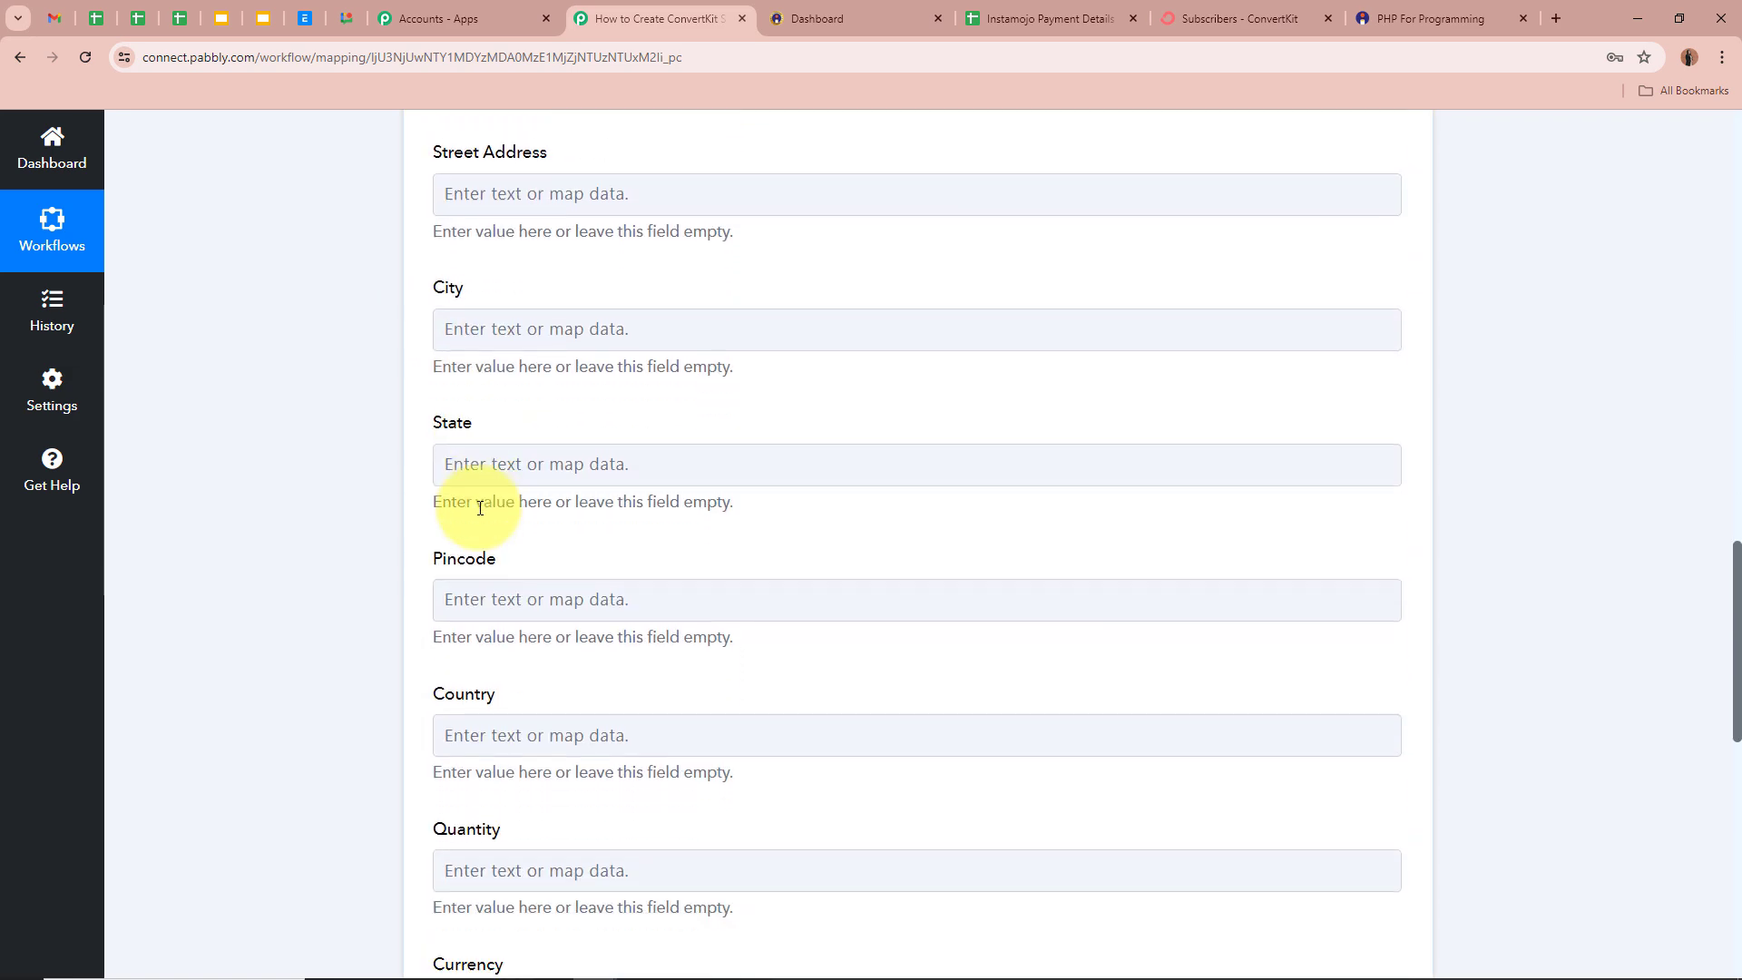
scroll(480, 508, "down", 5)
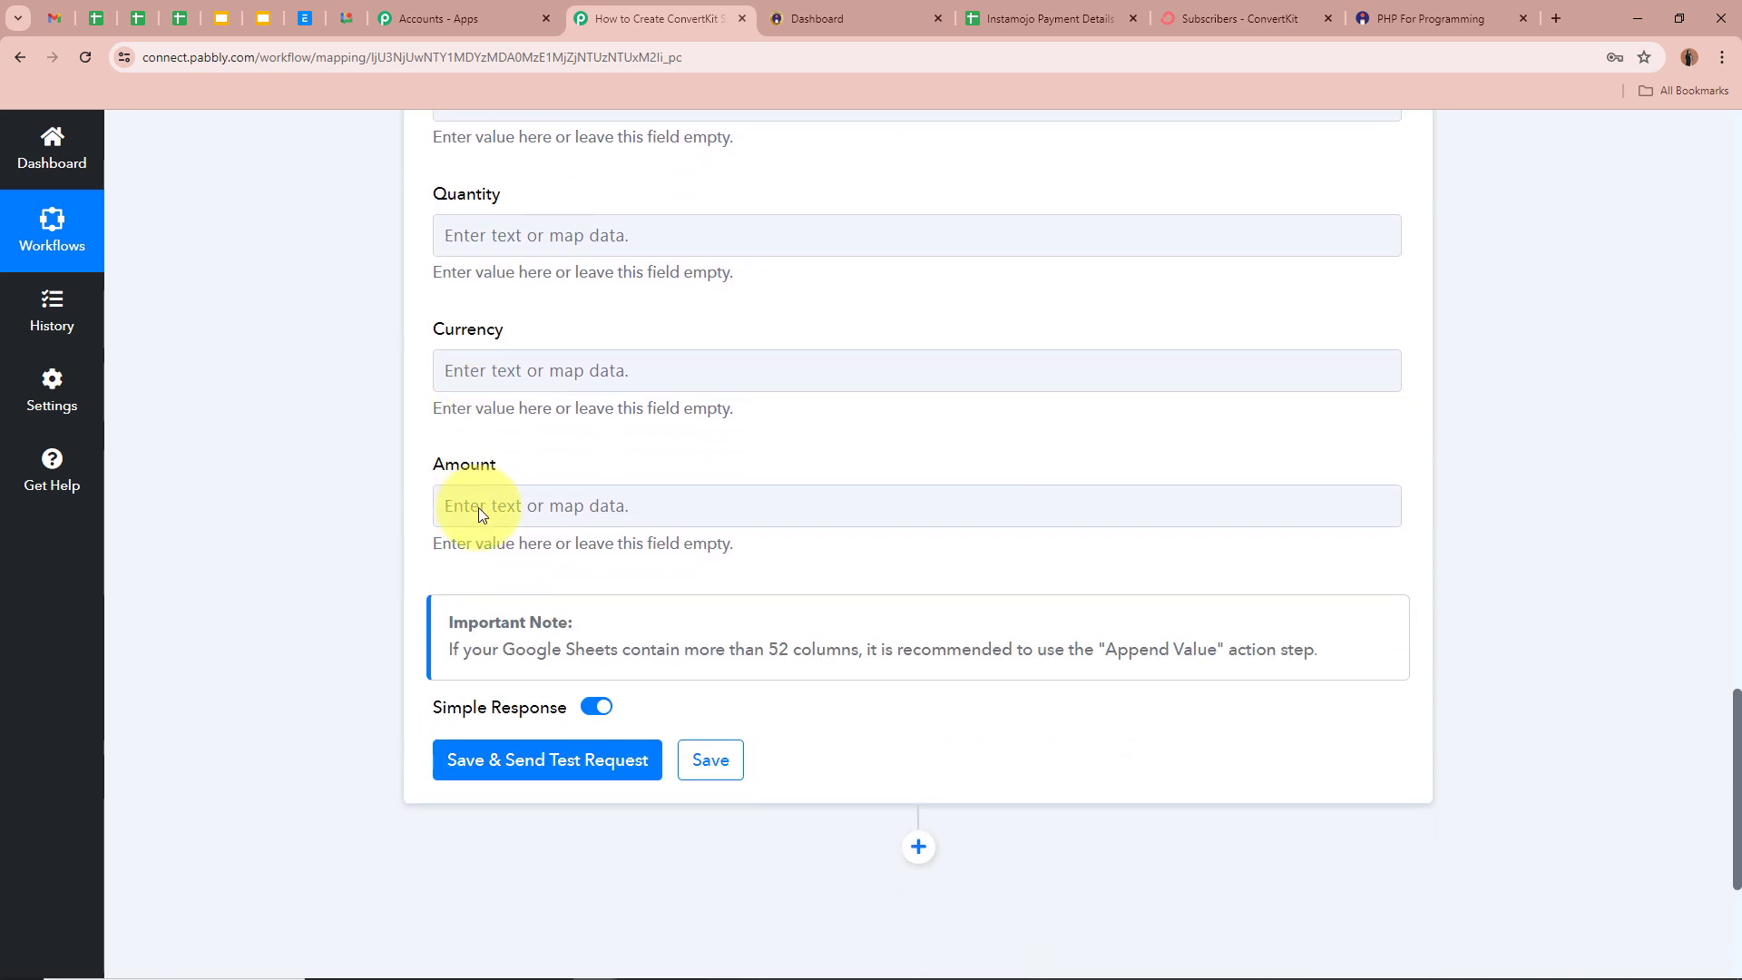
scroll(868, 490, "up", 7)
scroll(868, 497, "up", 8)
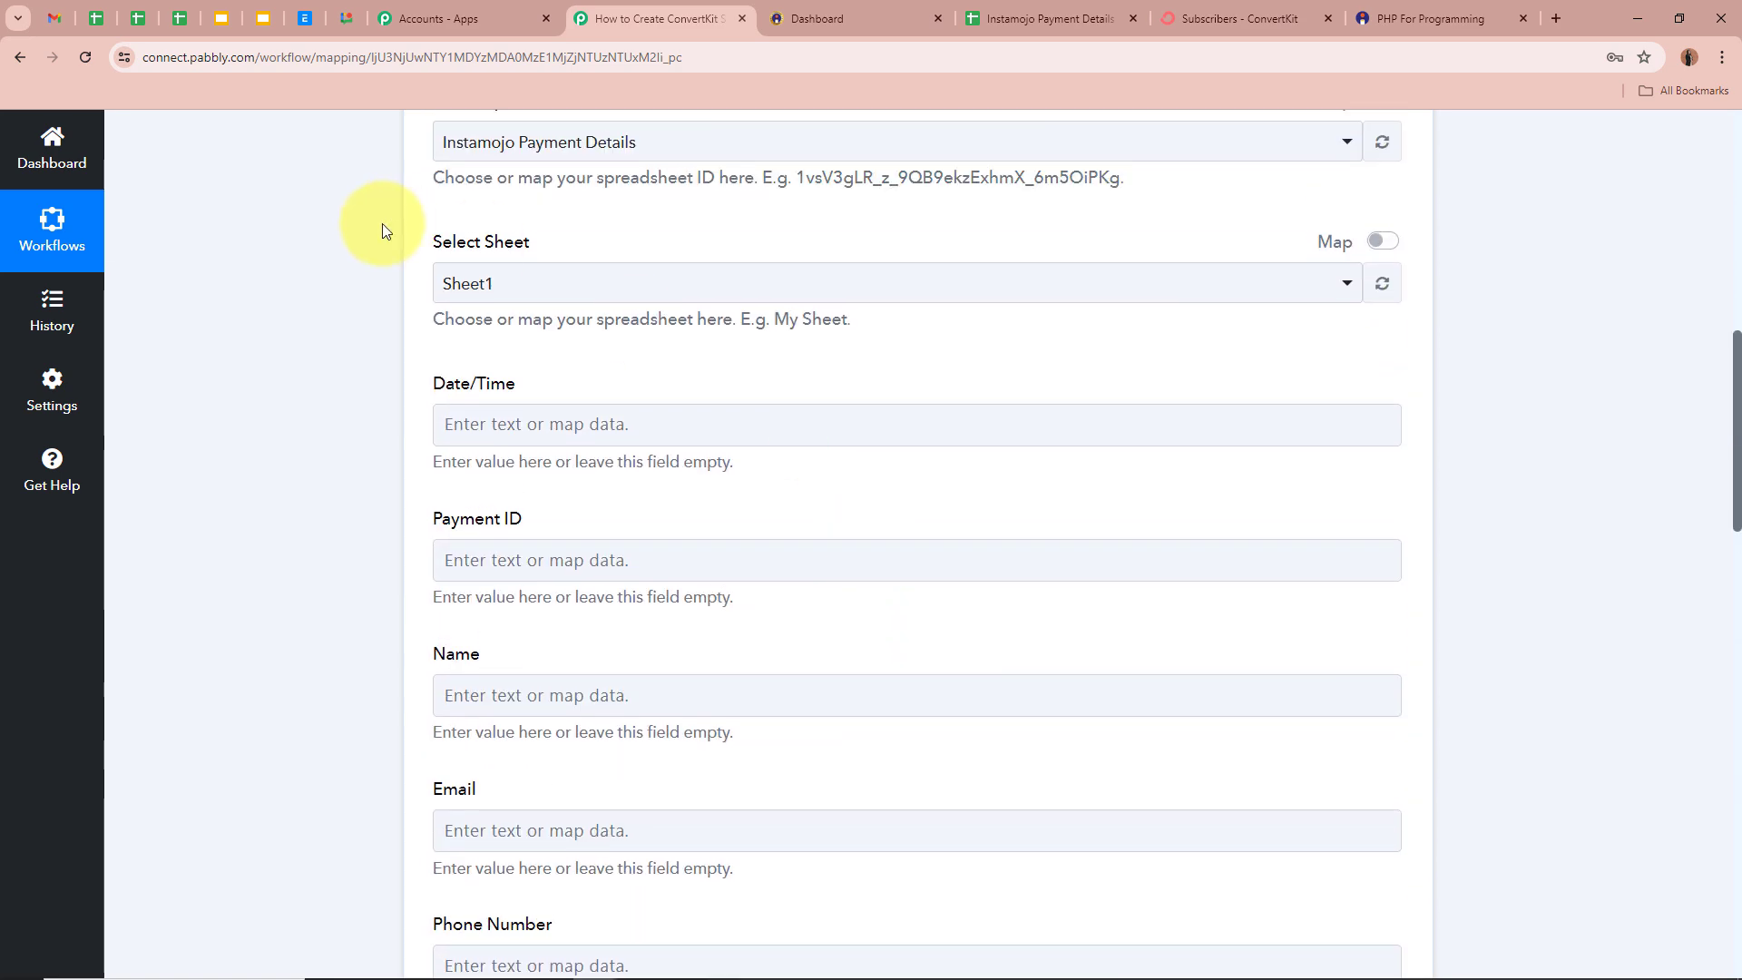
left_click(1050, 19)
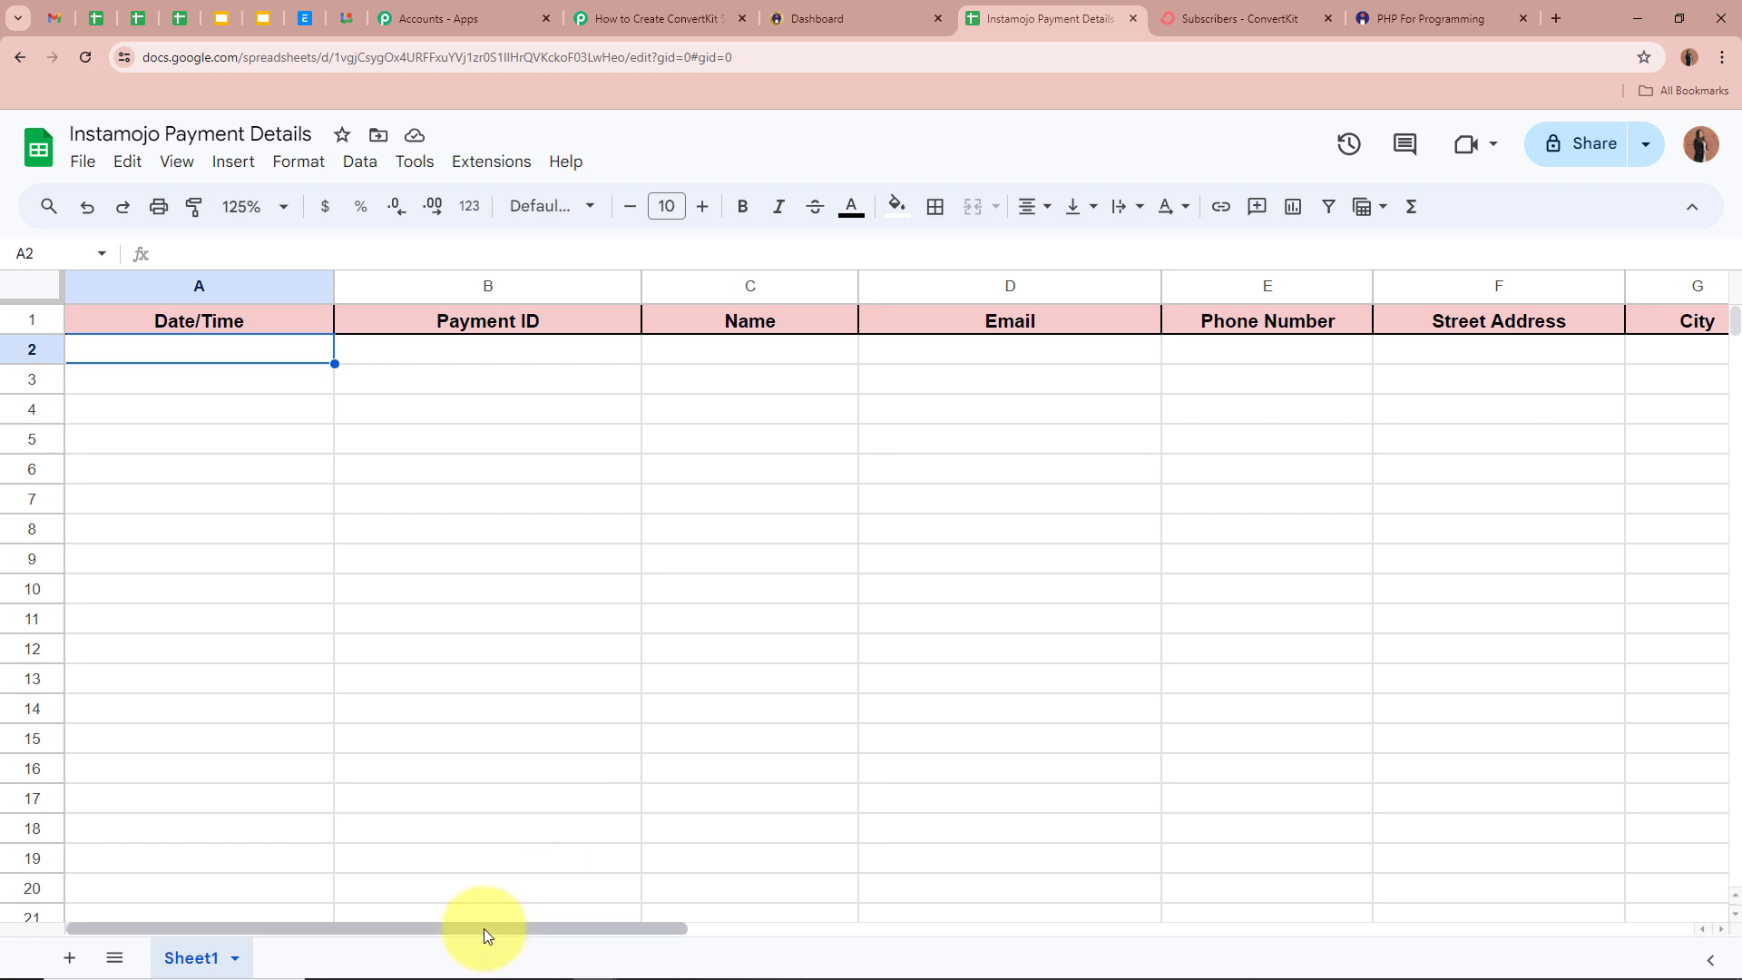
left_click(434, 317)
left_click(780, 317)
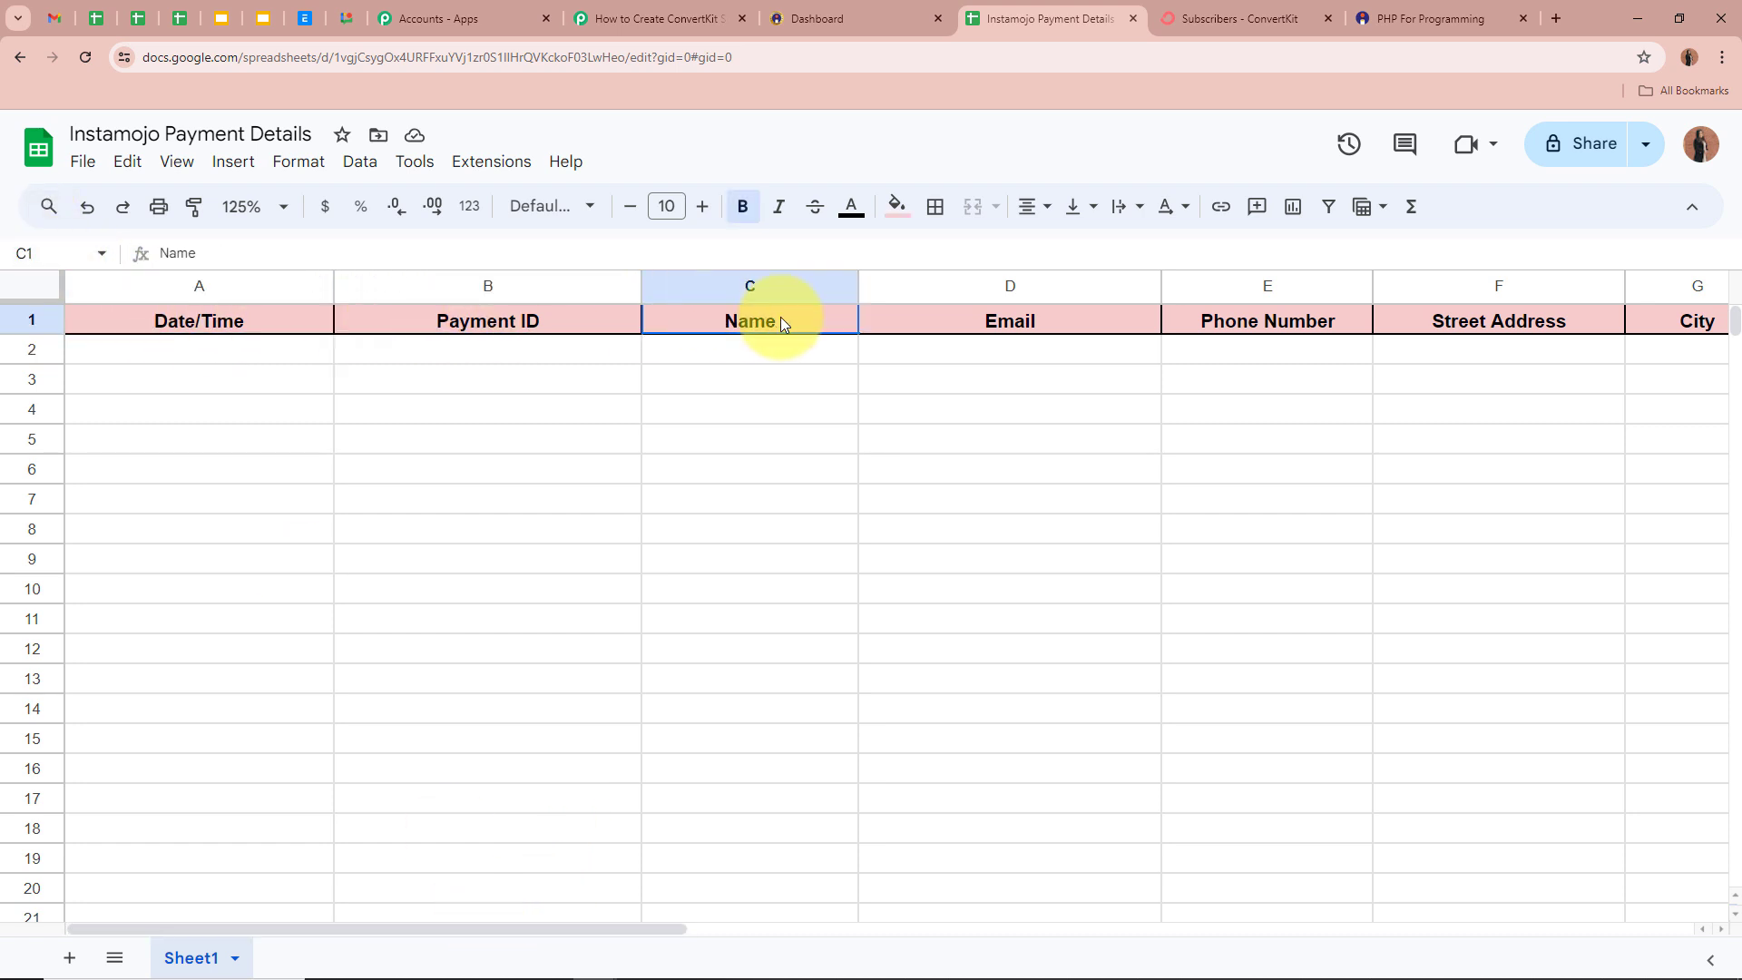
left_click(1007, 320)
left_click(1210, 323)
left_click_drag(596, 924, 979, 921)
left_click(1578, 322)
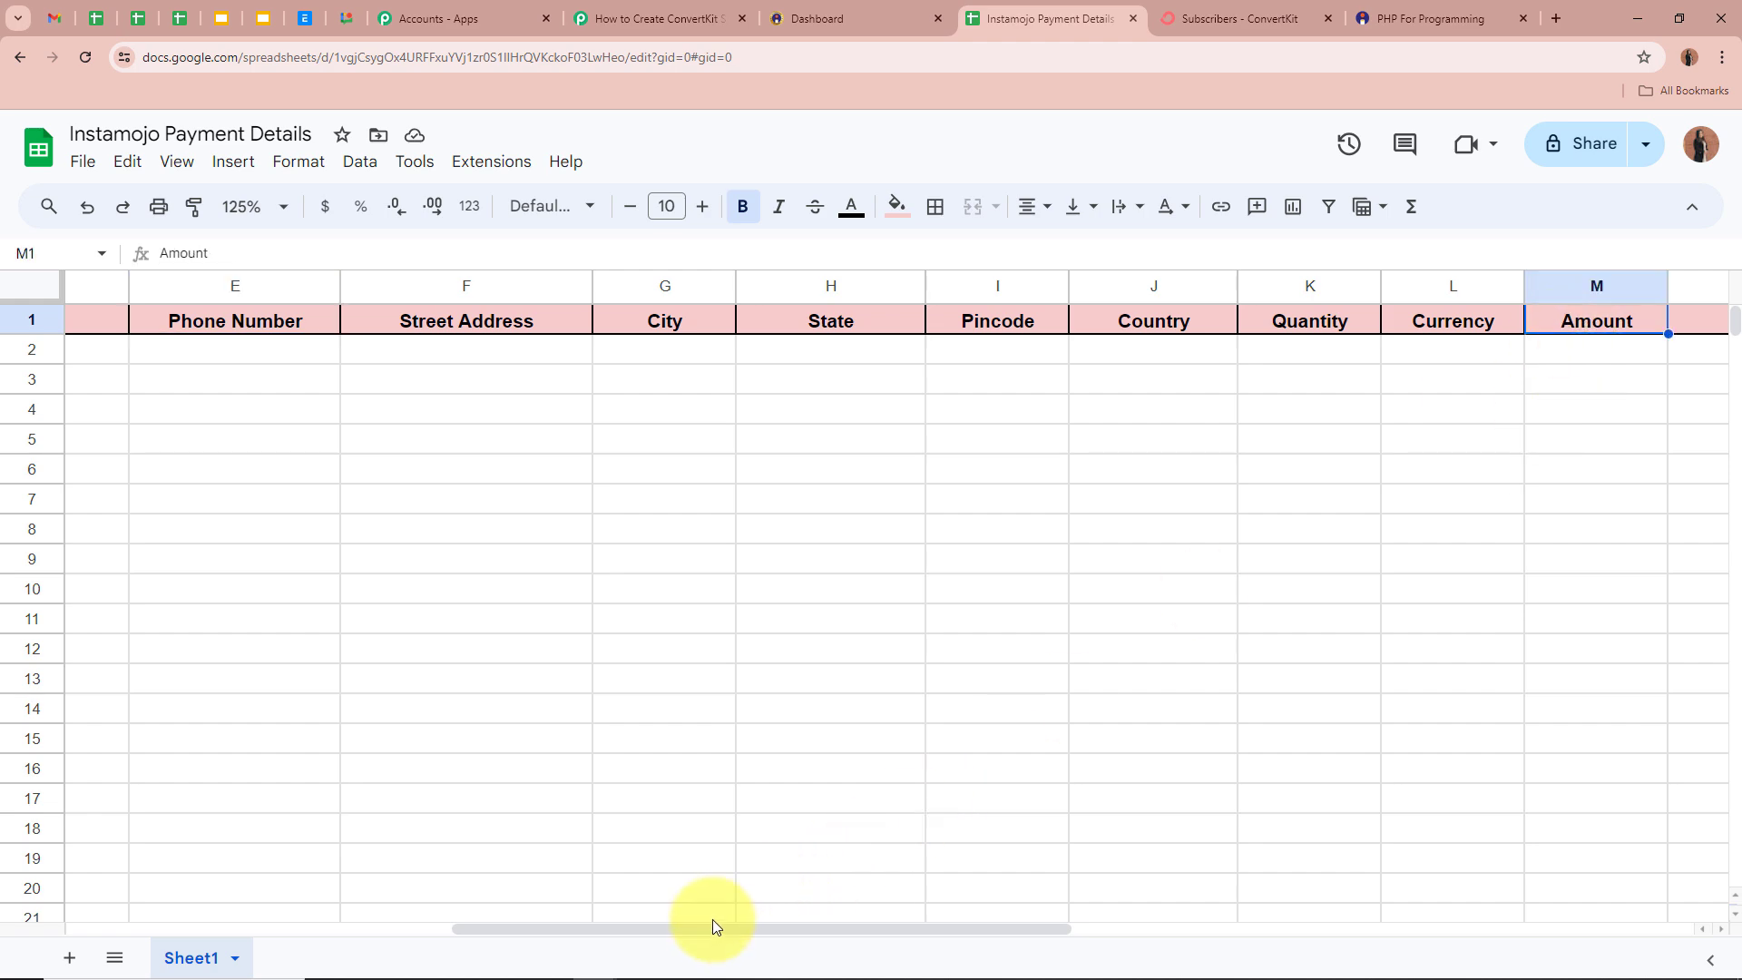
left_click_drag(682, 925, 132, 912)
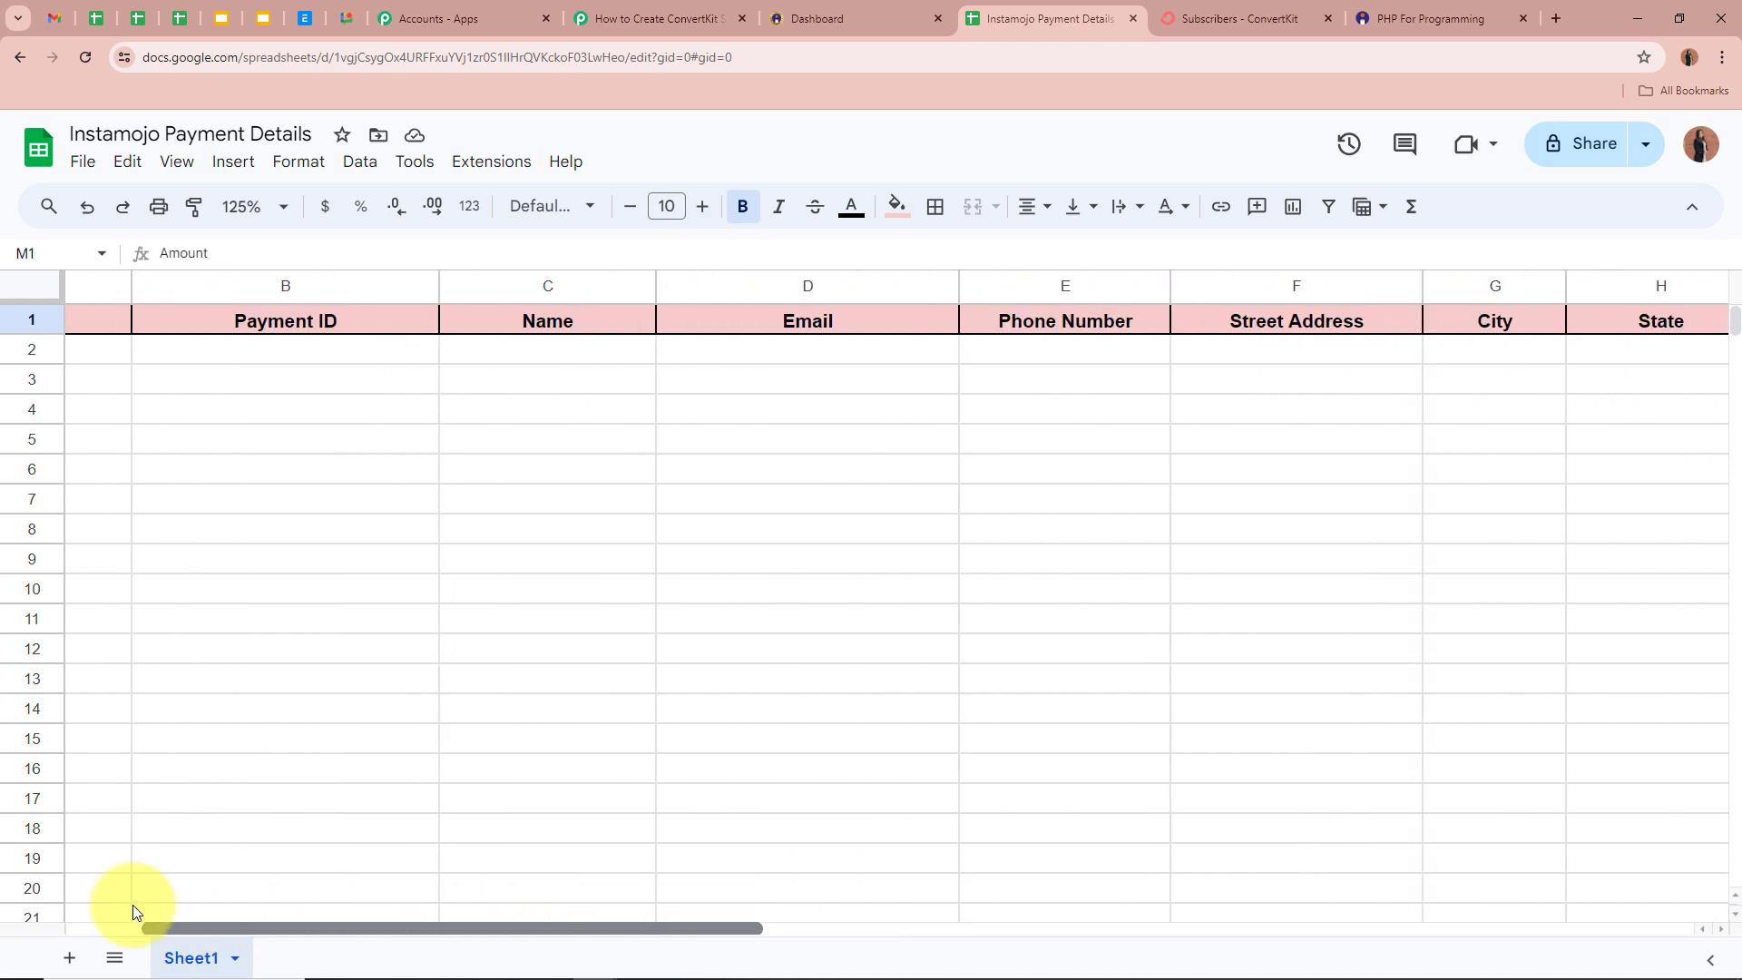
left_click(635, 18)
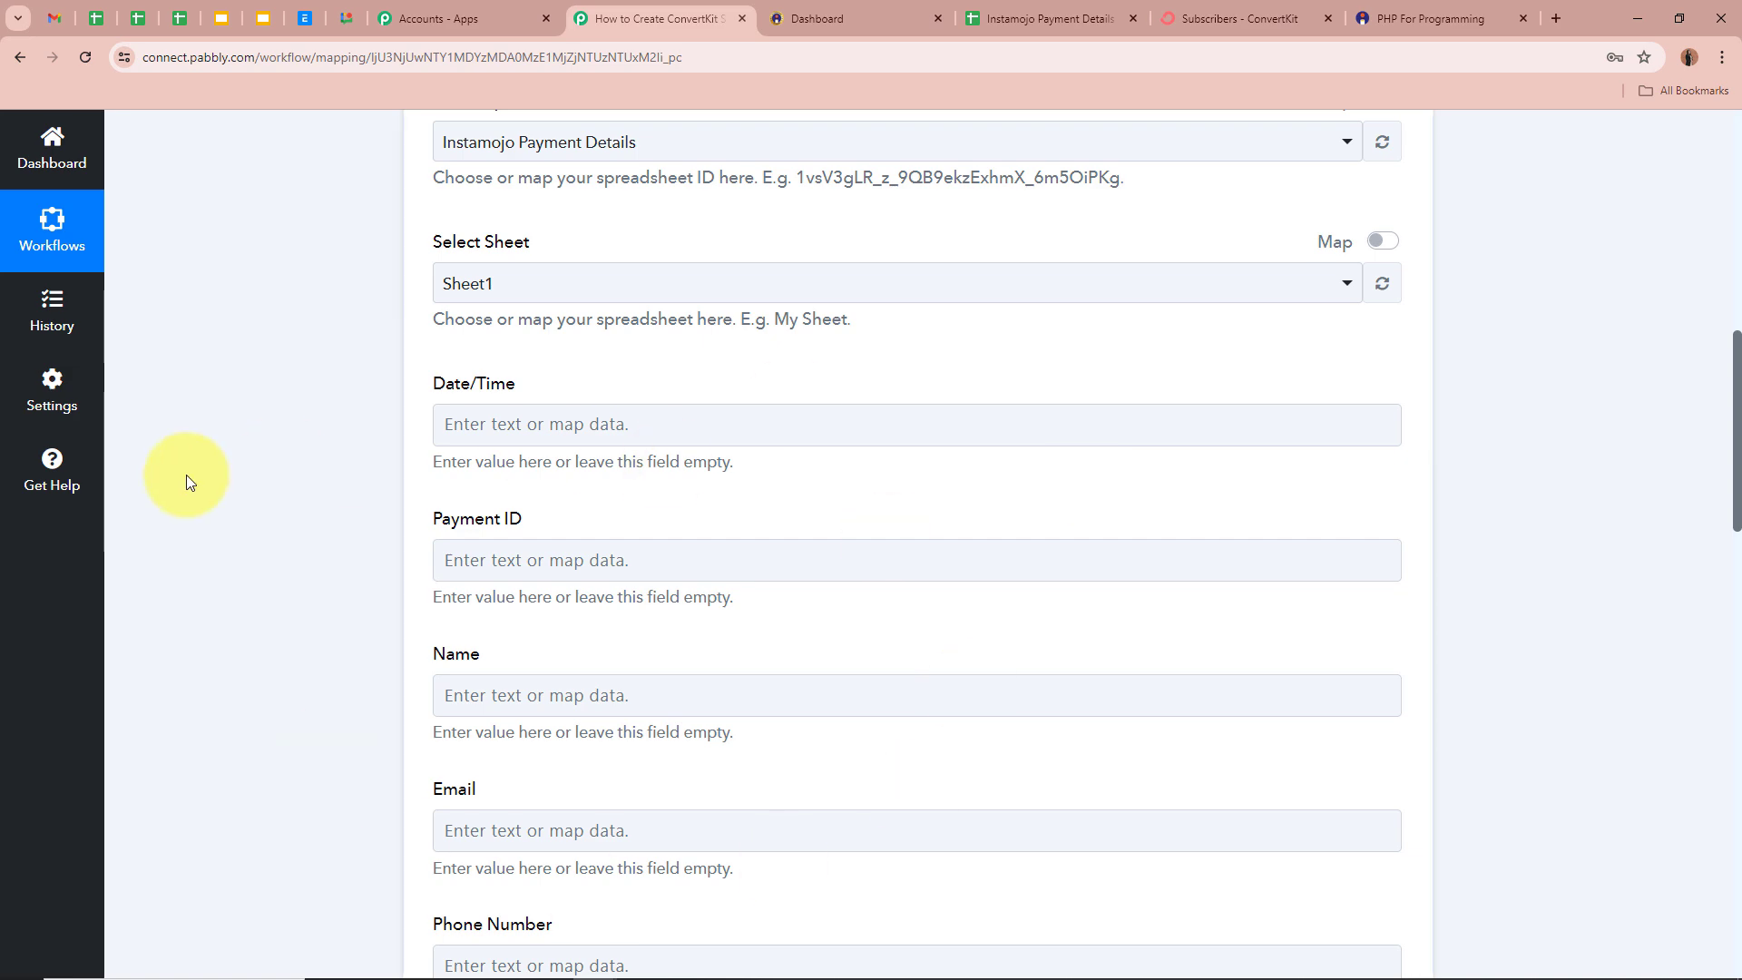
- Open the Date/Time field's data picker and expand the Instamojo New Sale fields
scroll(187, 475, "down", 5)
scroll(187, 475, "up", 5)
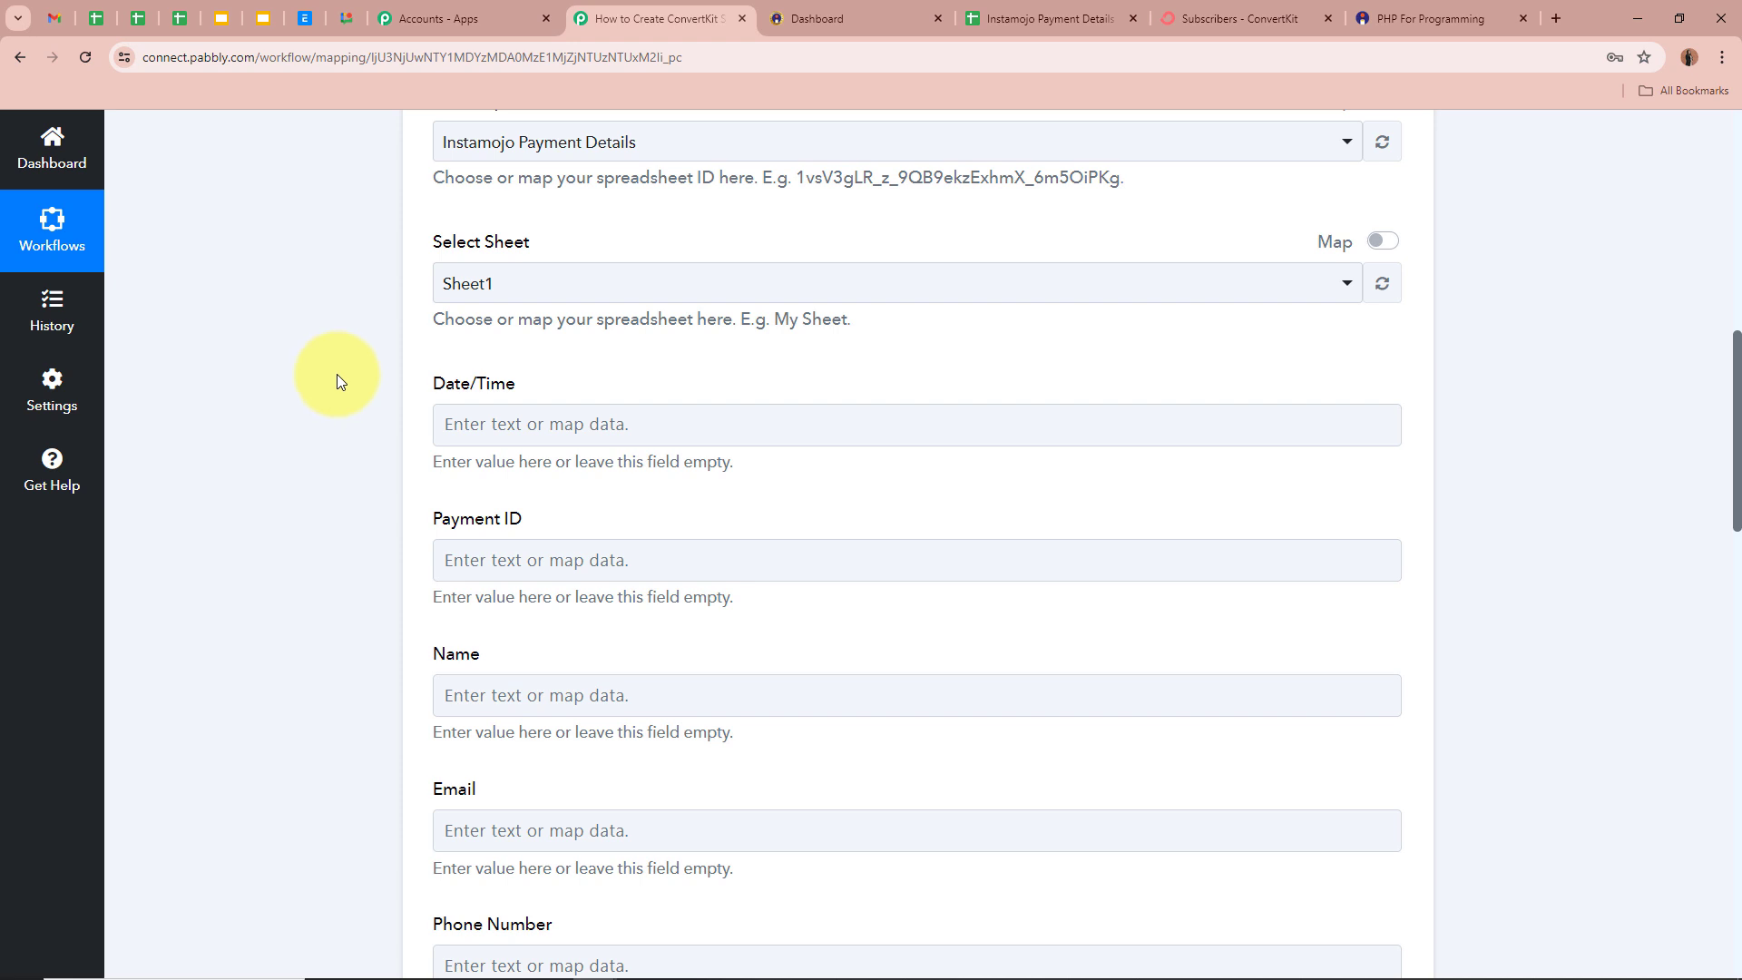
scroll(392, 390, "up", 7)
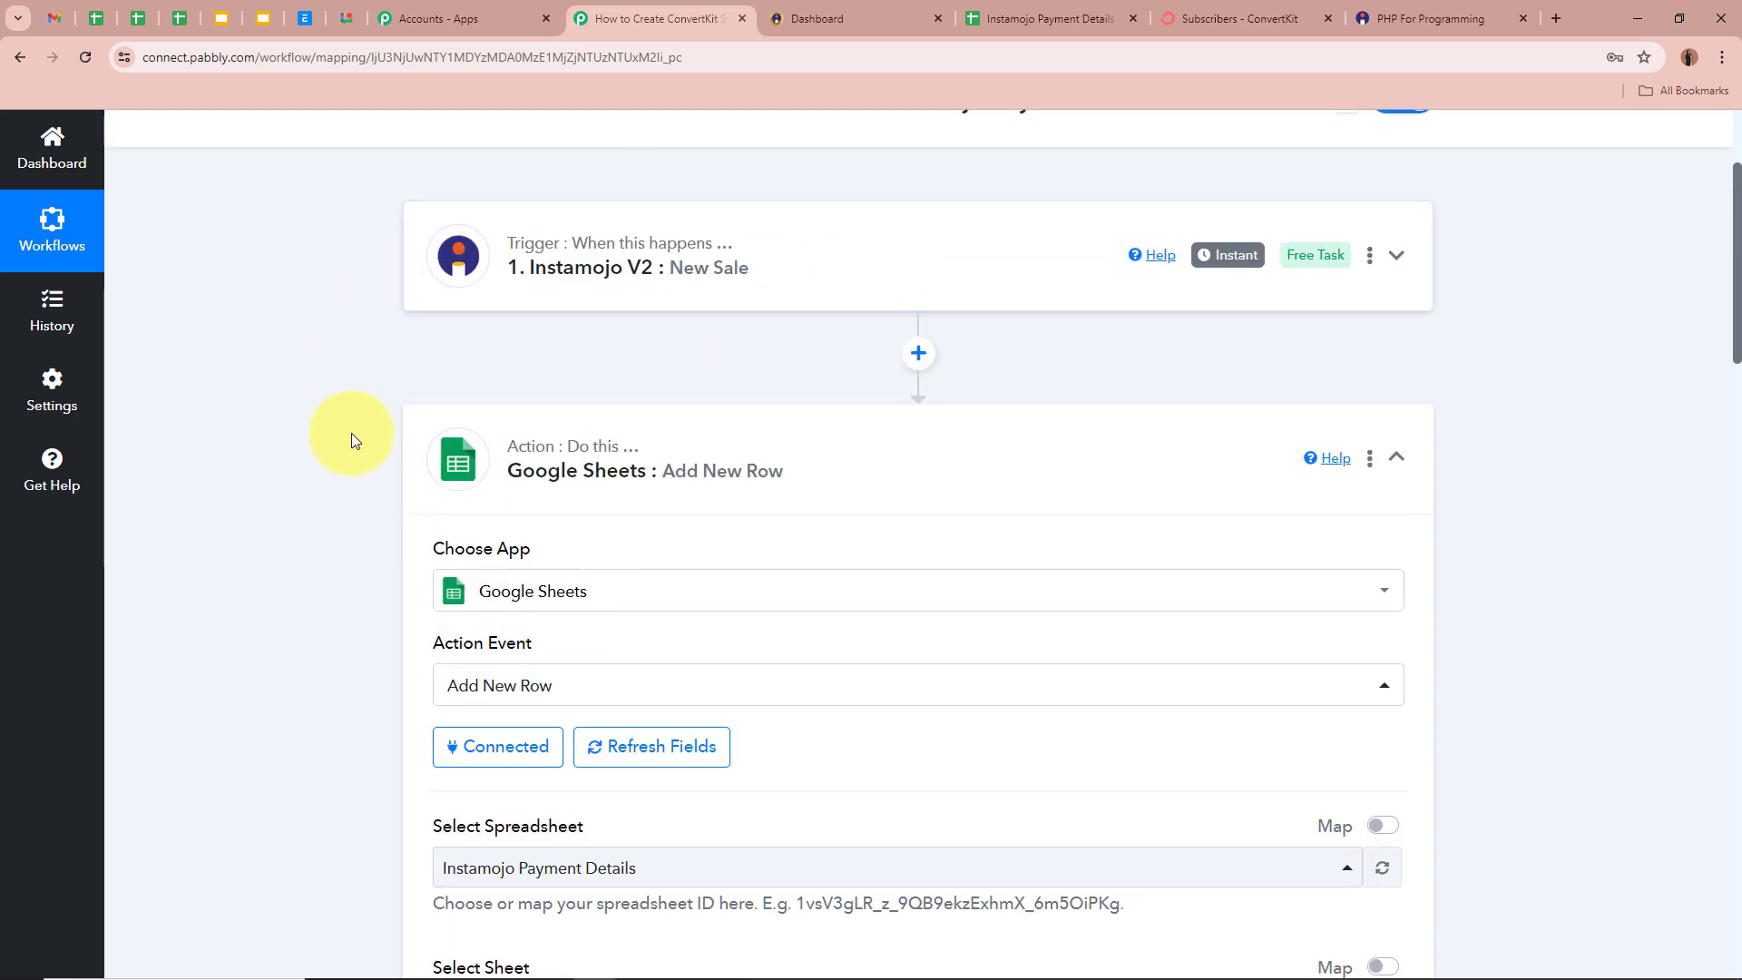
scroll(350, 439, "down", 7)
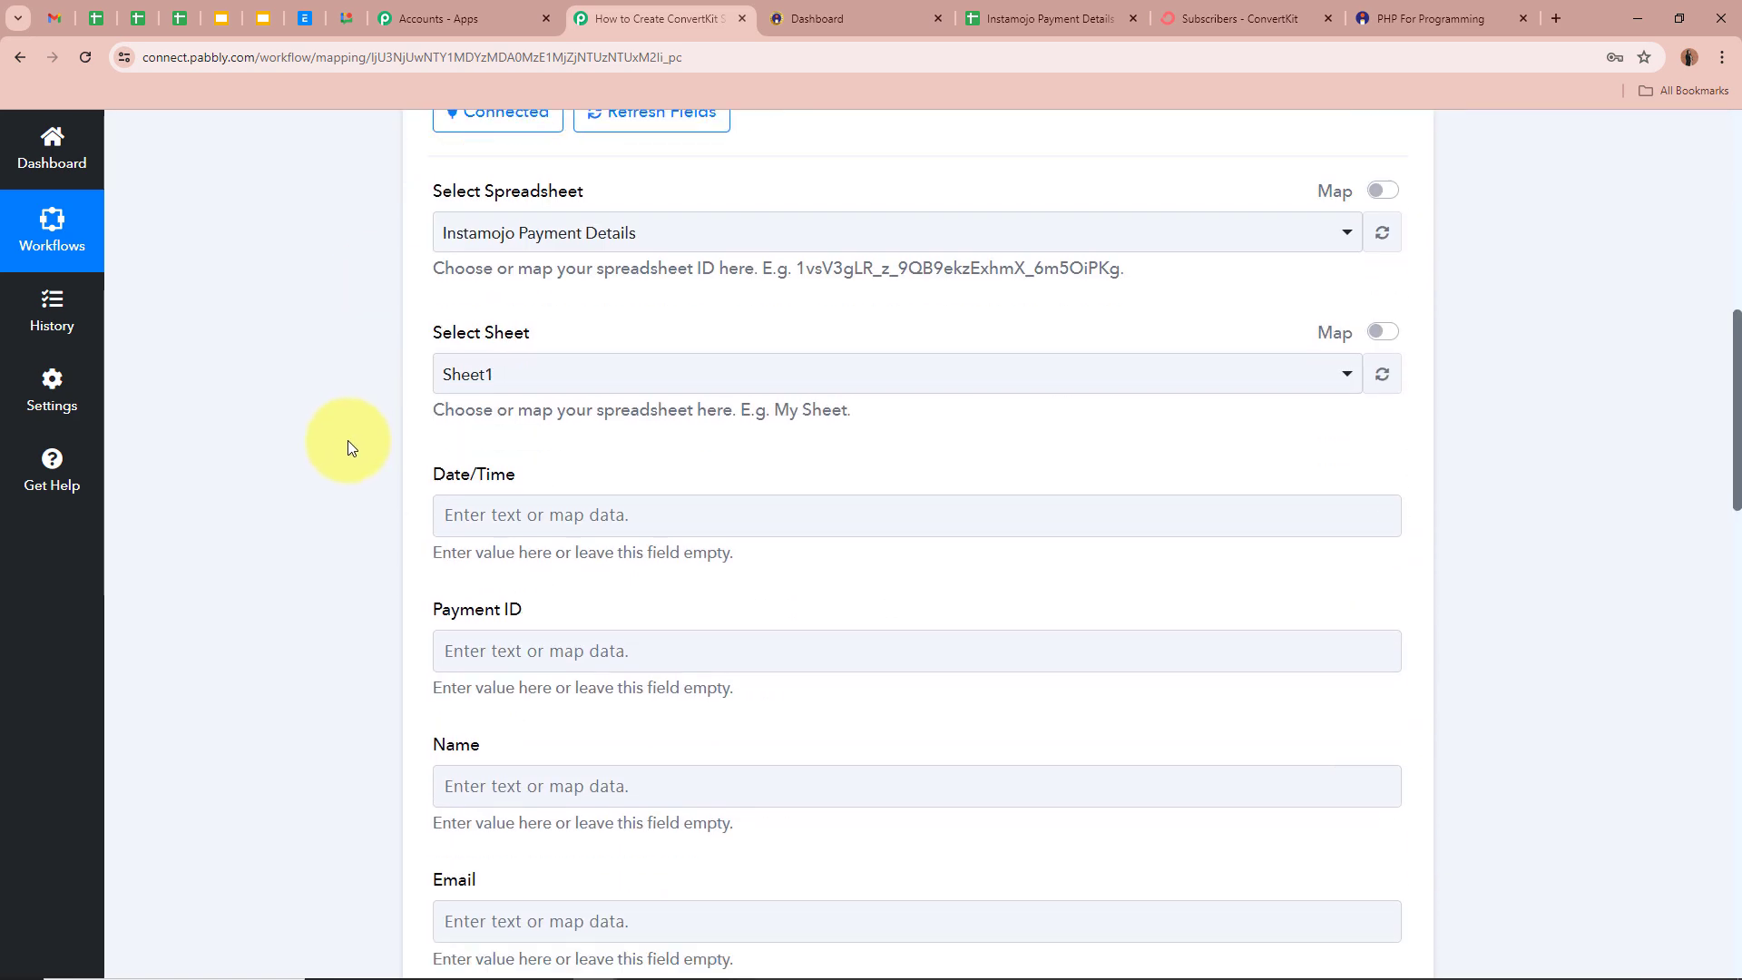
scroll(351, 446, "down", 1)
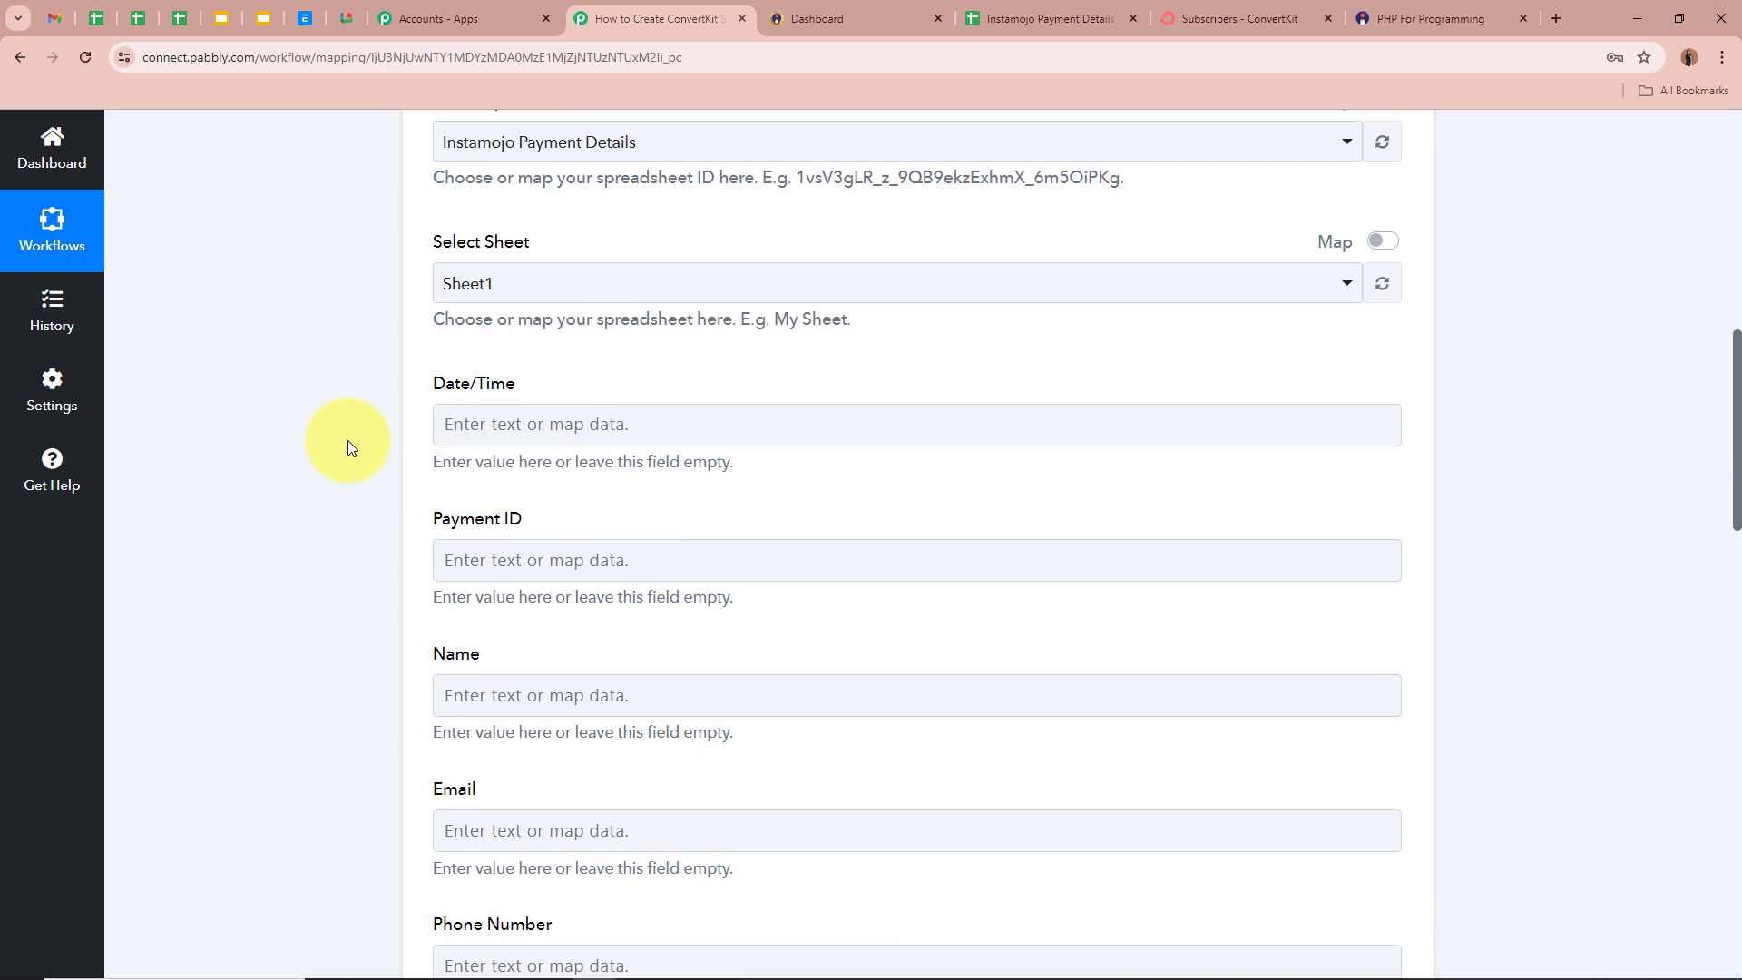
left_click(475, 426)
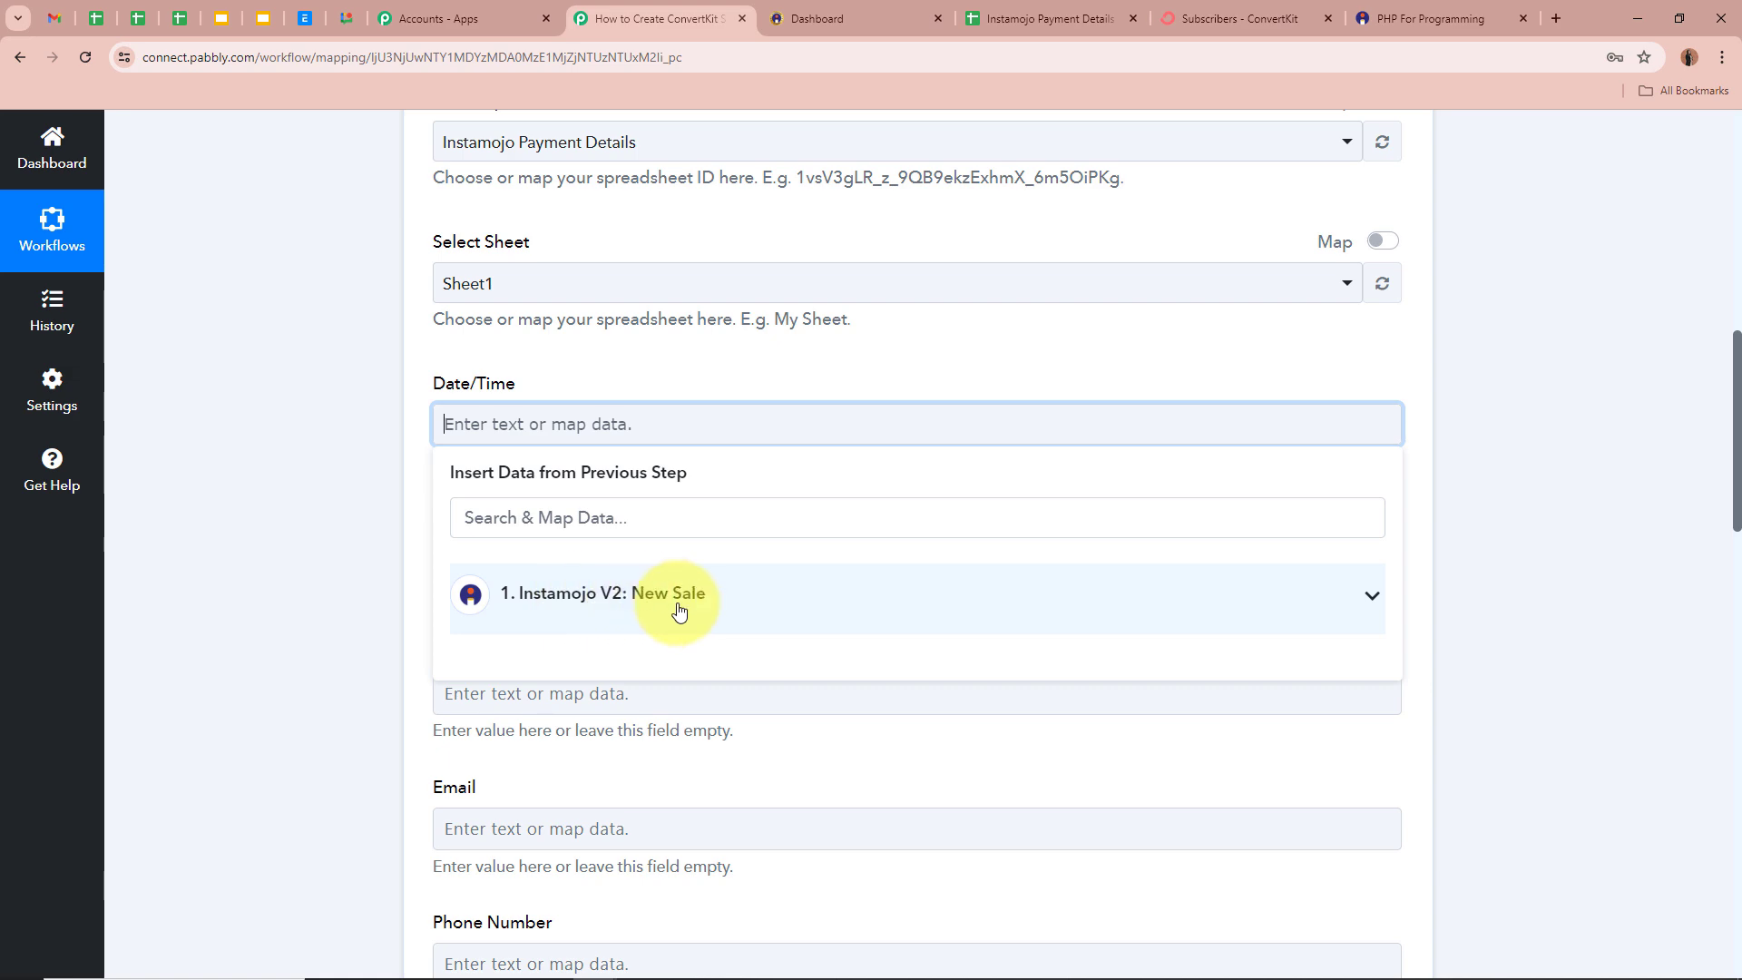
scroll(679, 599, "up", 9)
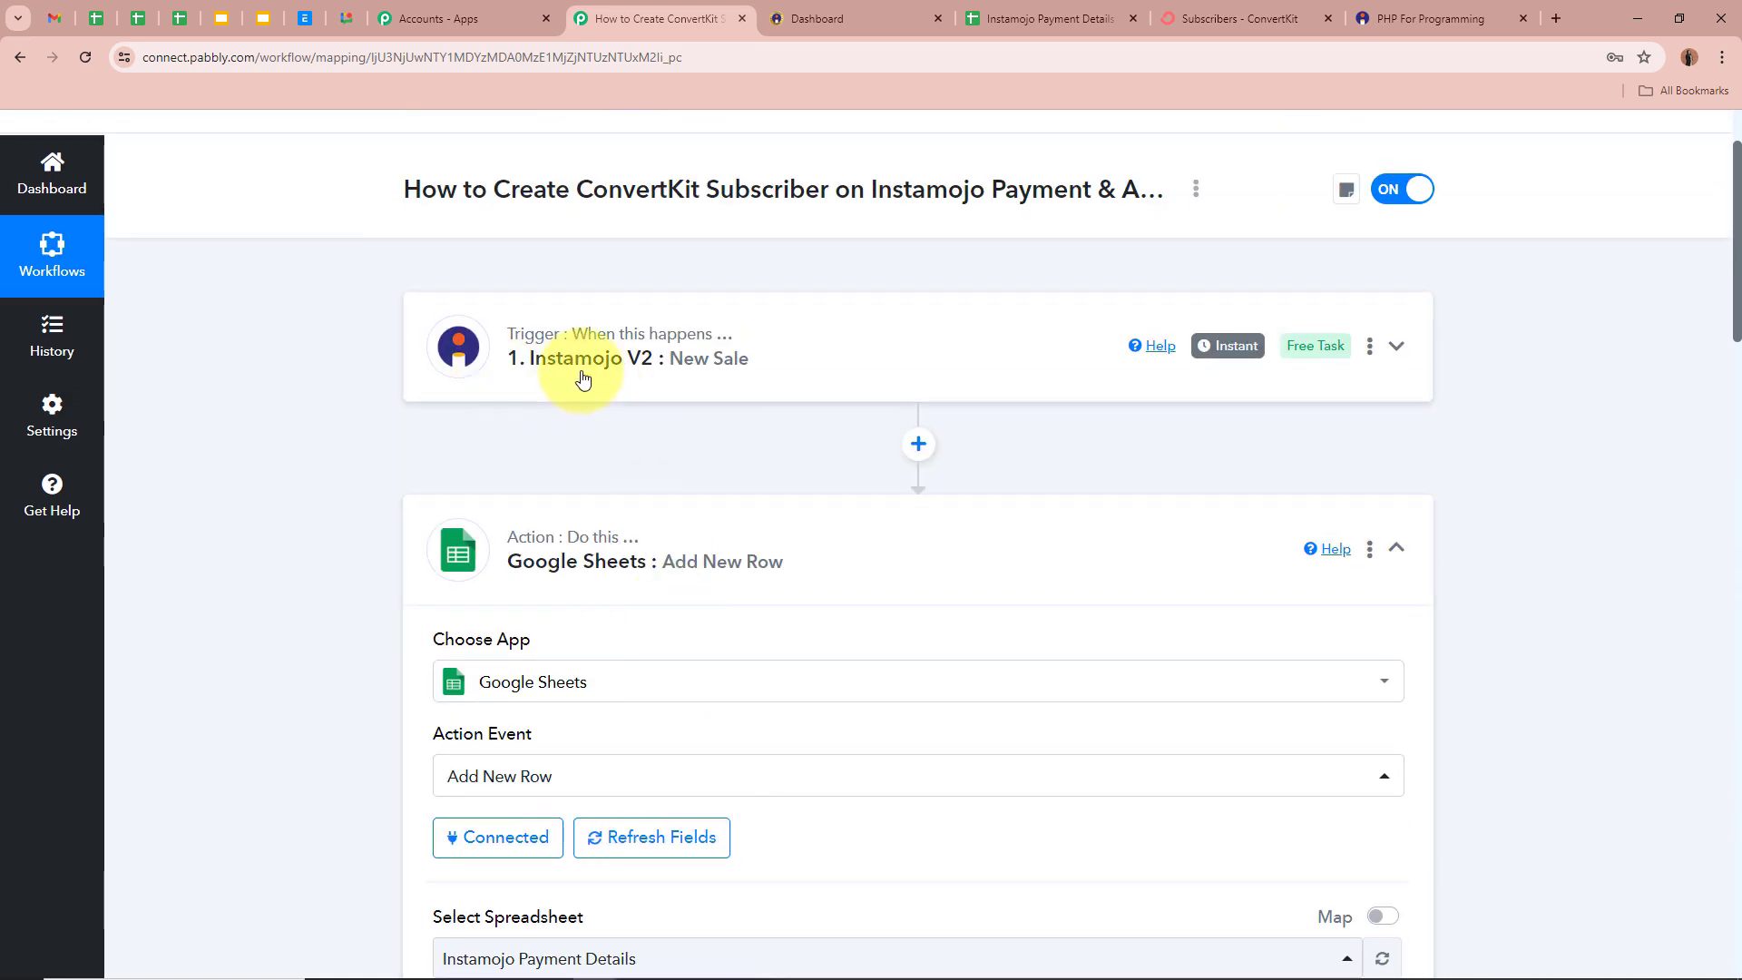
scroll(761, 380, "down", 9)
left_click(1005, 589)
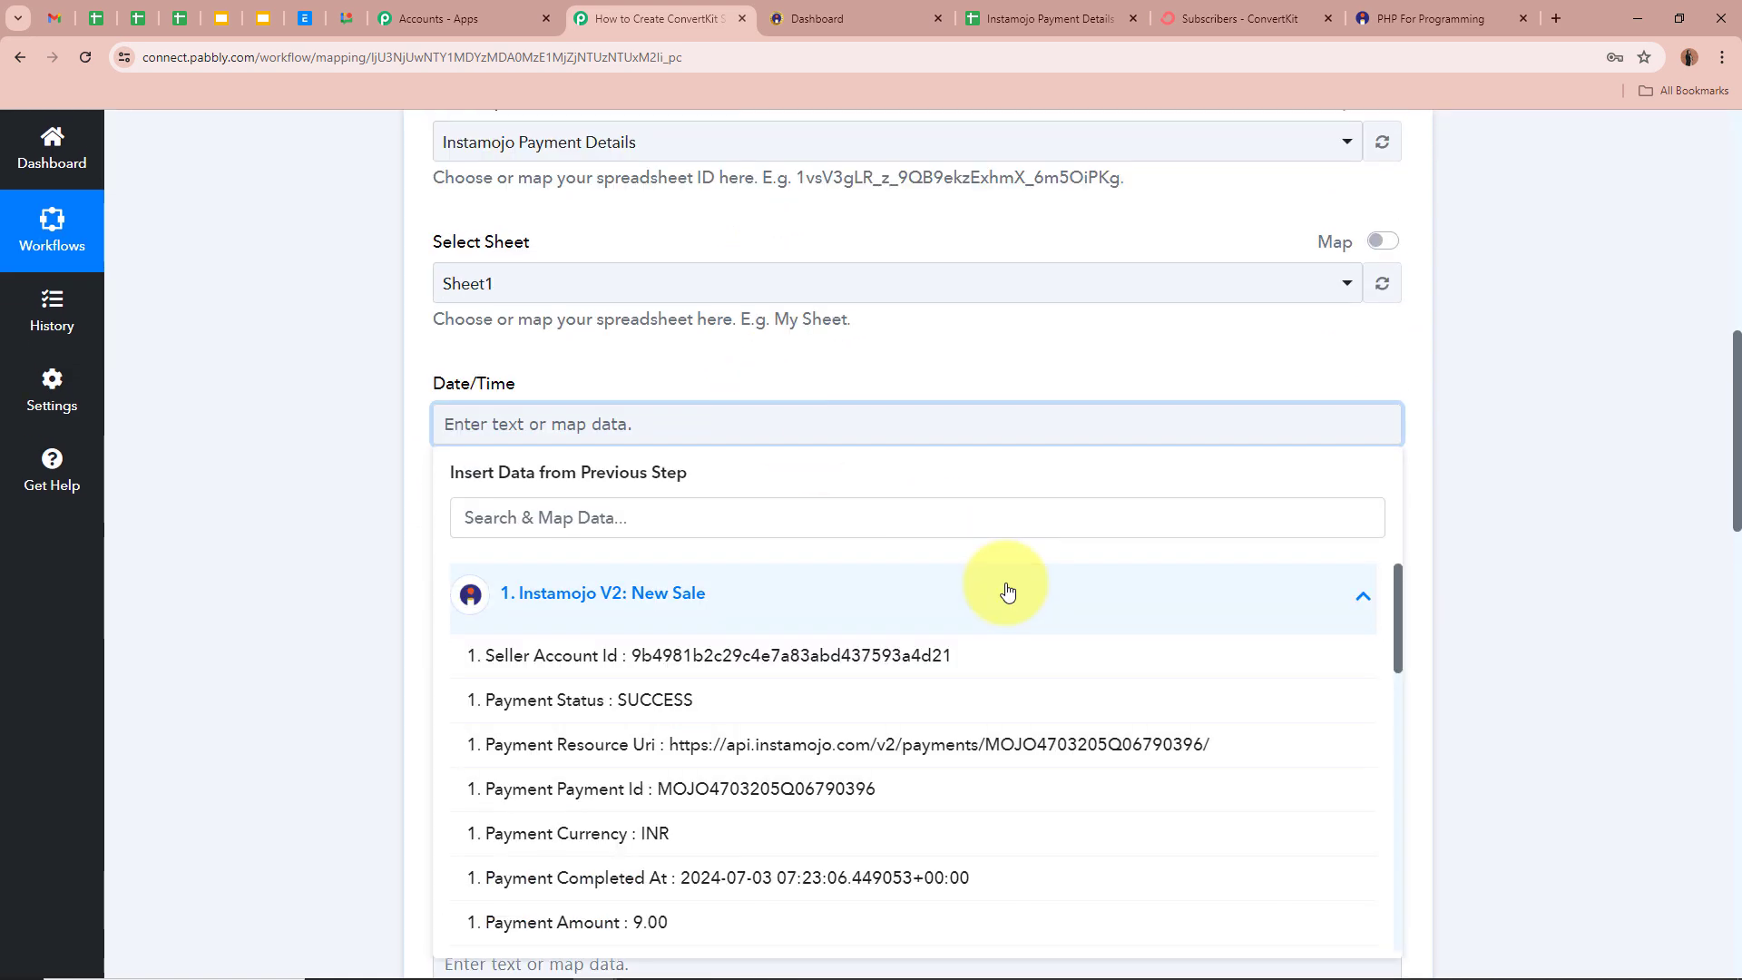
- Close the data list without mapping anything and return to the workflow top
scroll(282, 578, "down", 3)
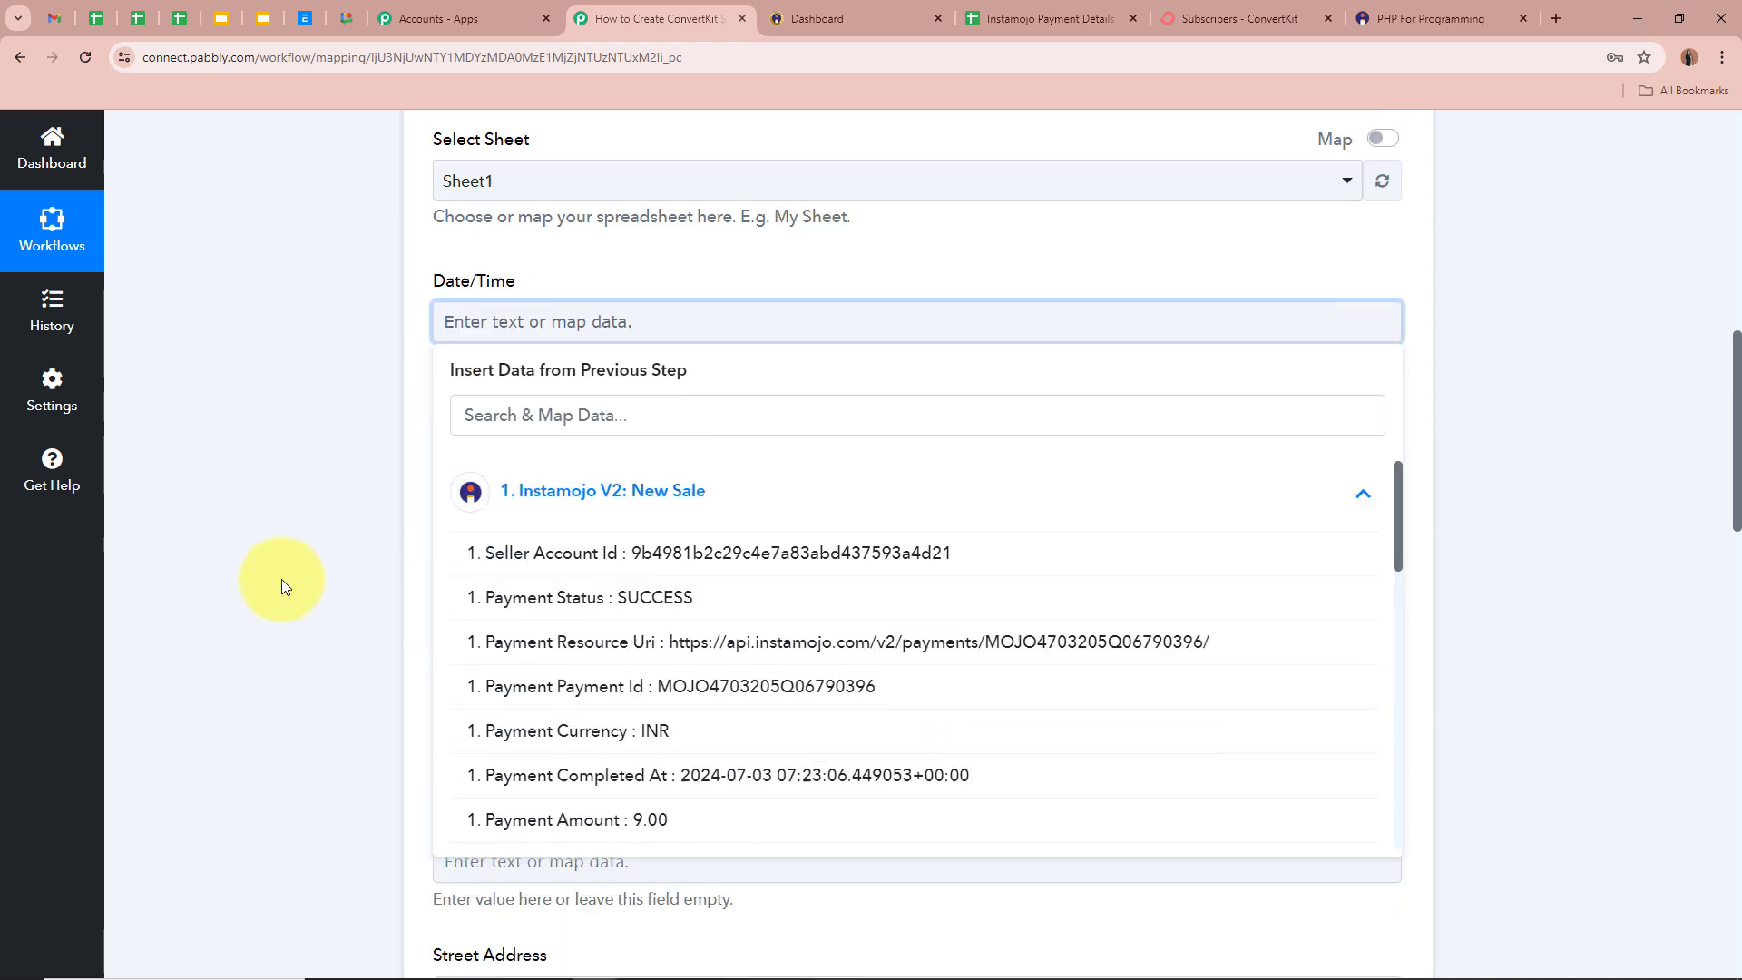
scroll(273, 390, "up", 1)
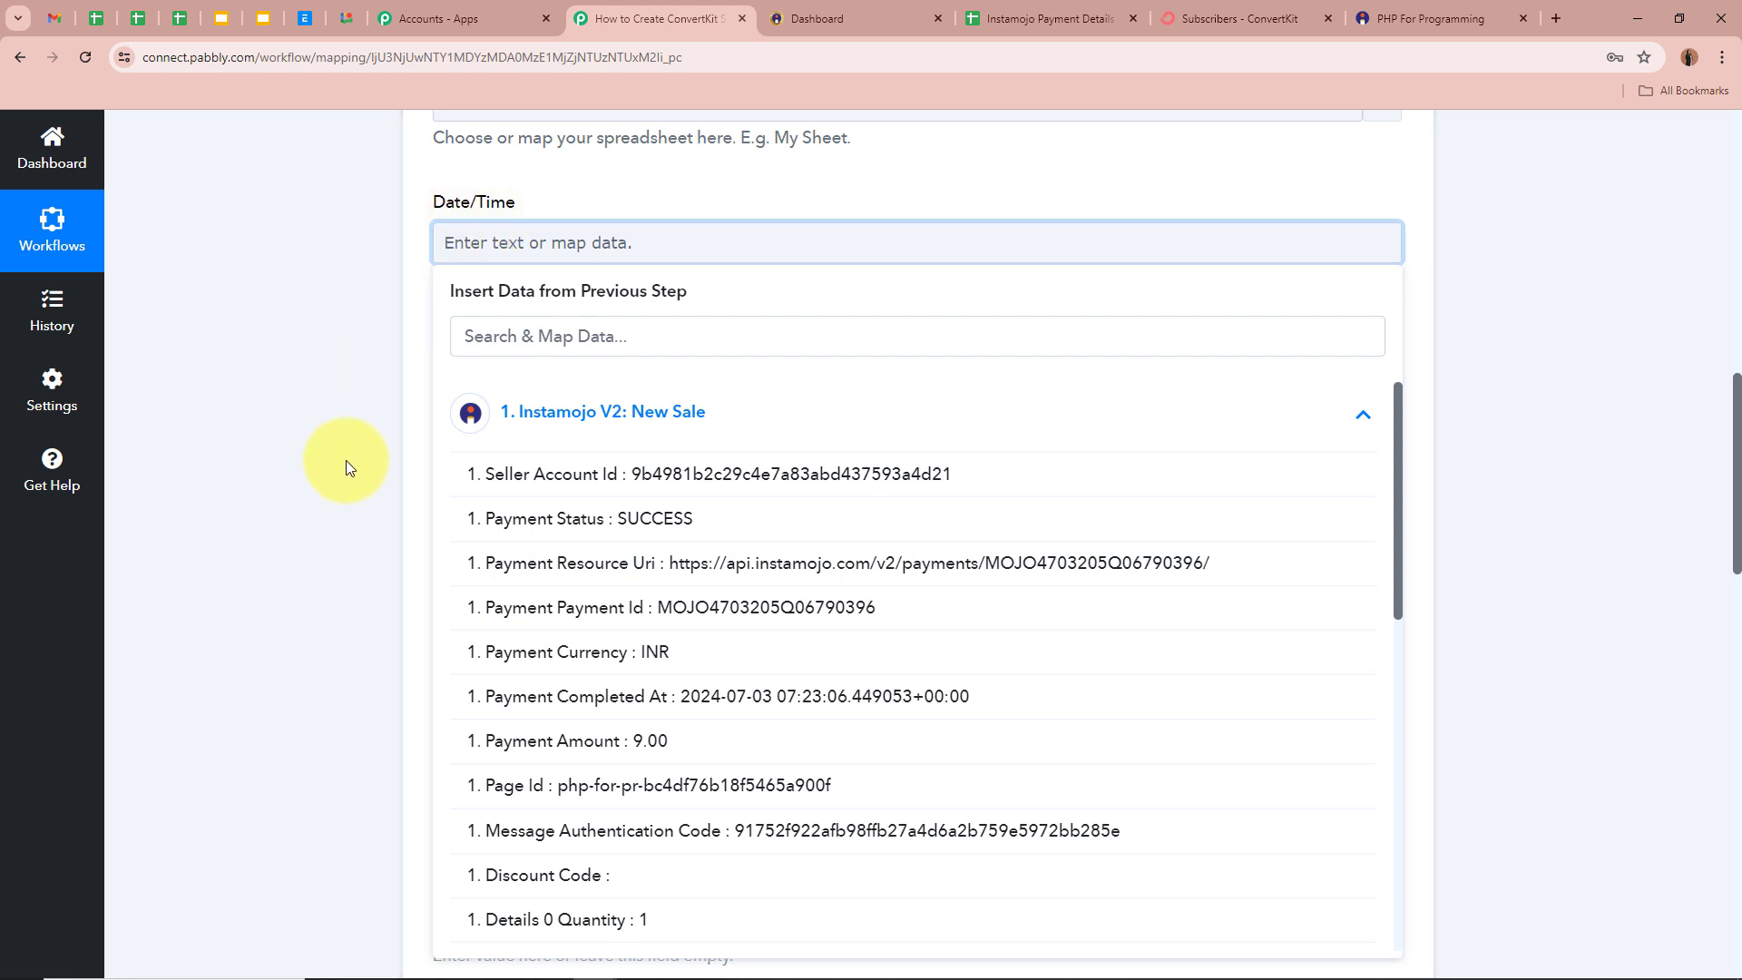
scroll(337, 708, "down", 1)
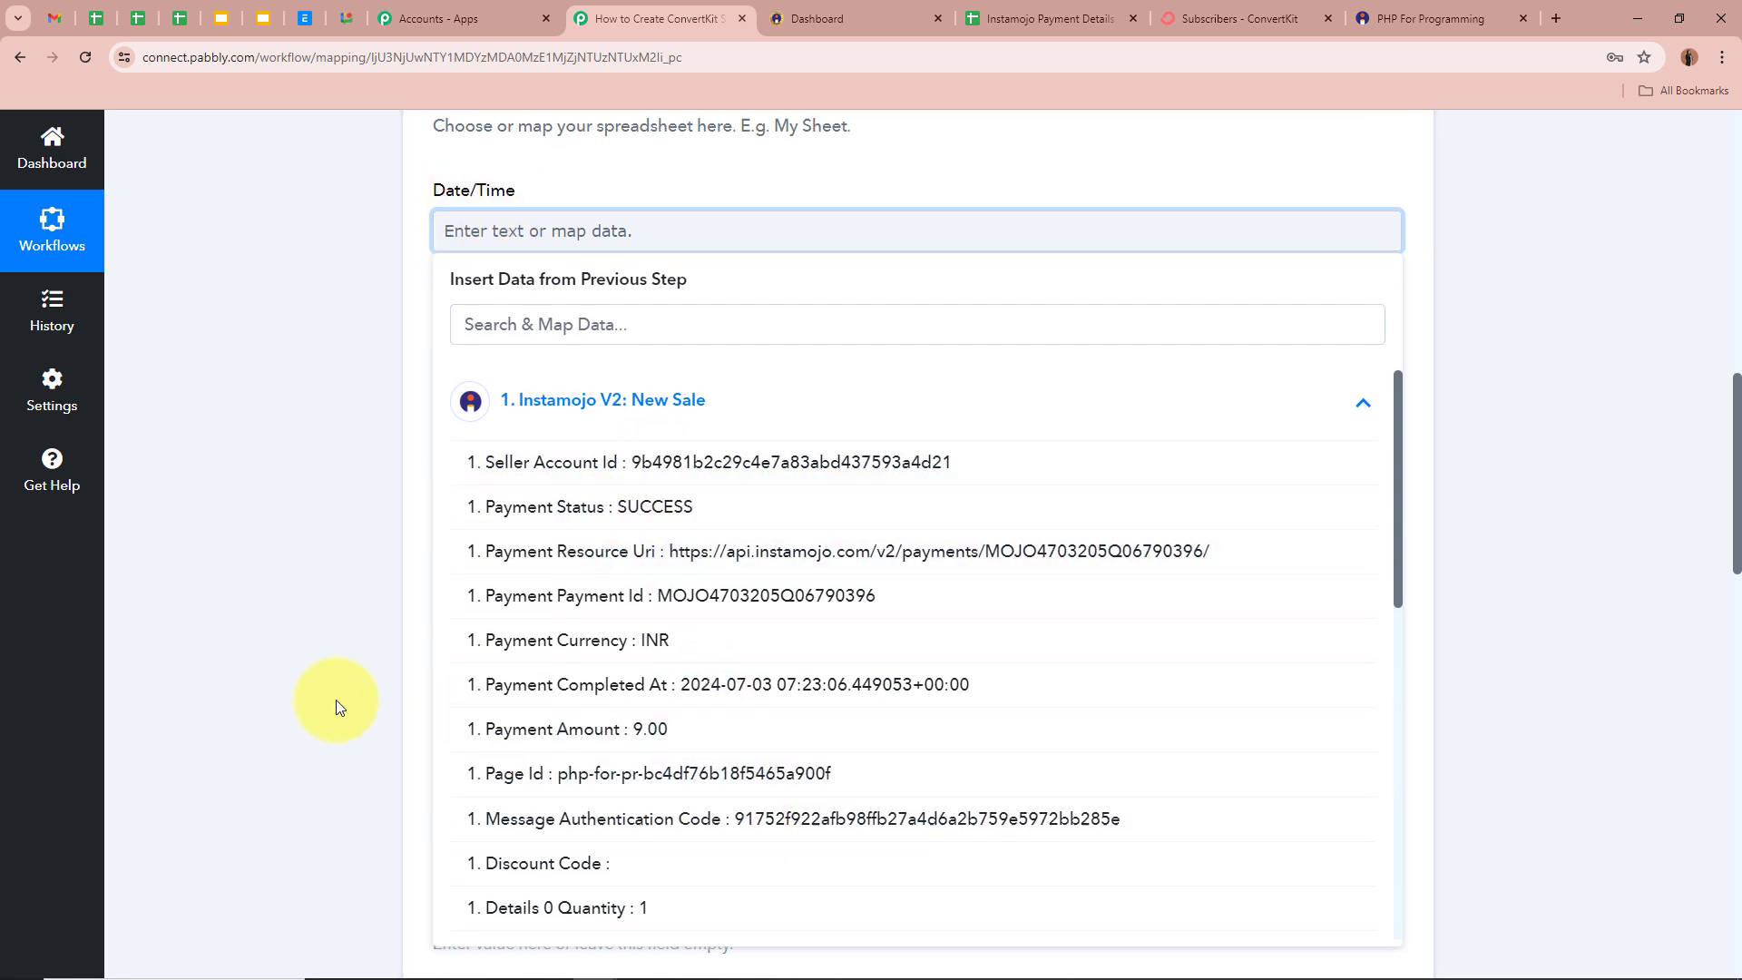
scroll(336, 699, "down", 1)
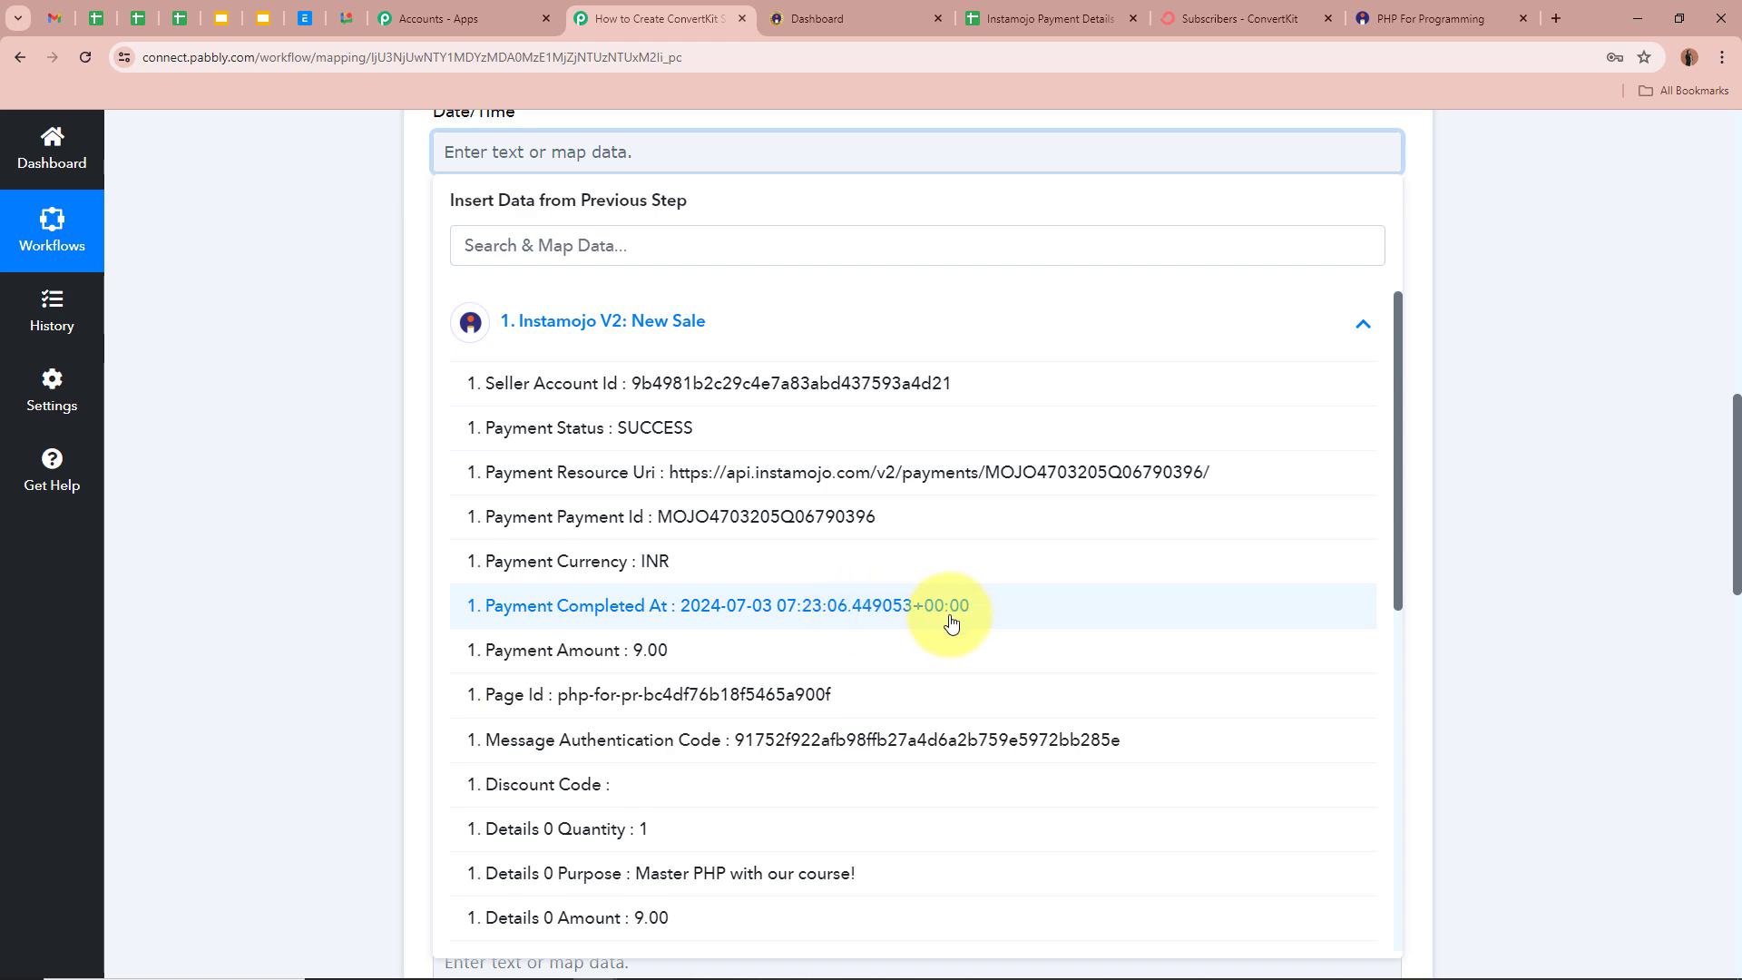
left_click(263, 530)
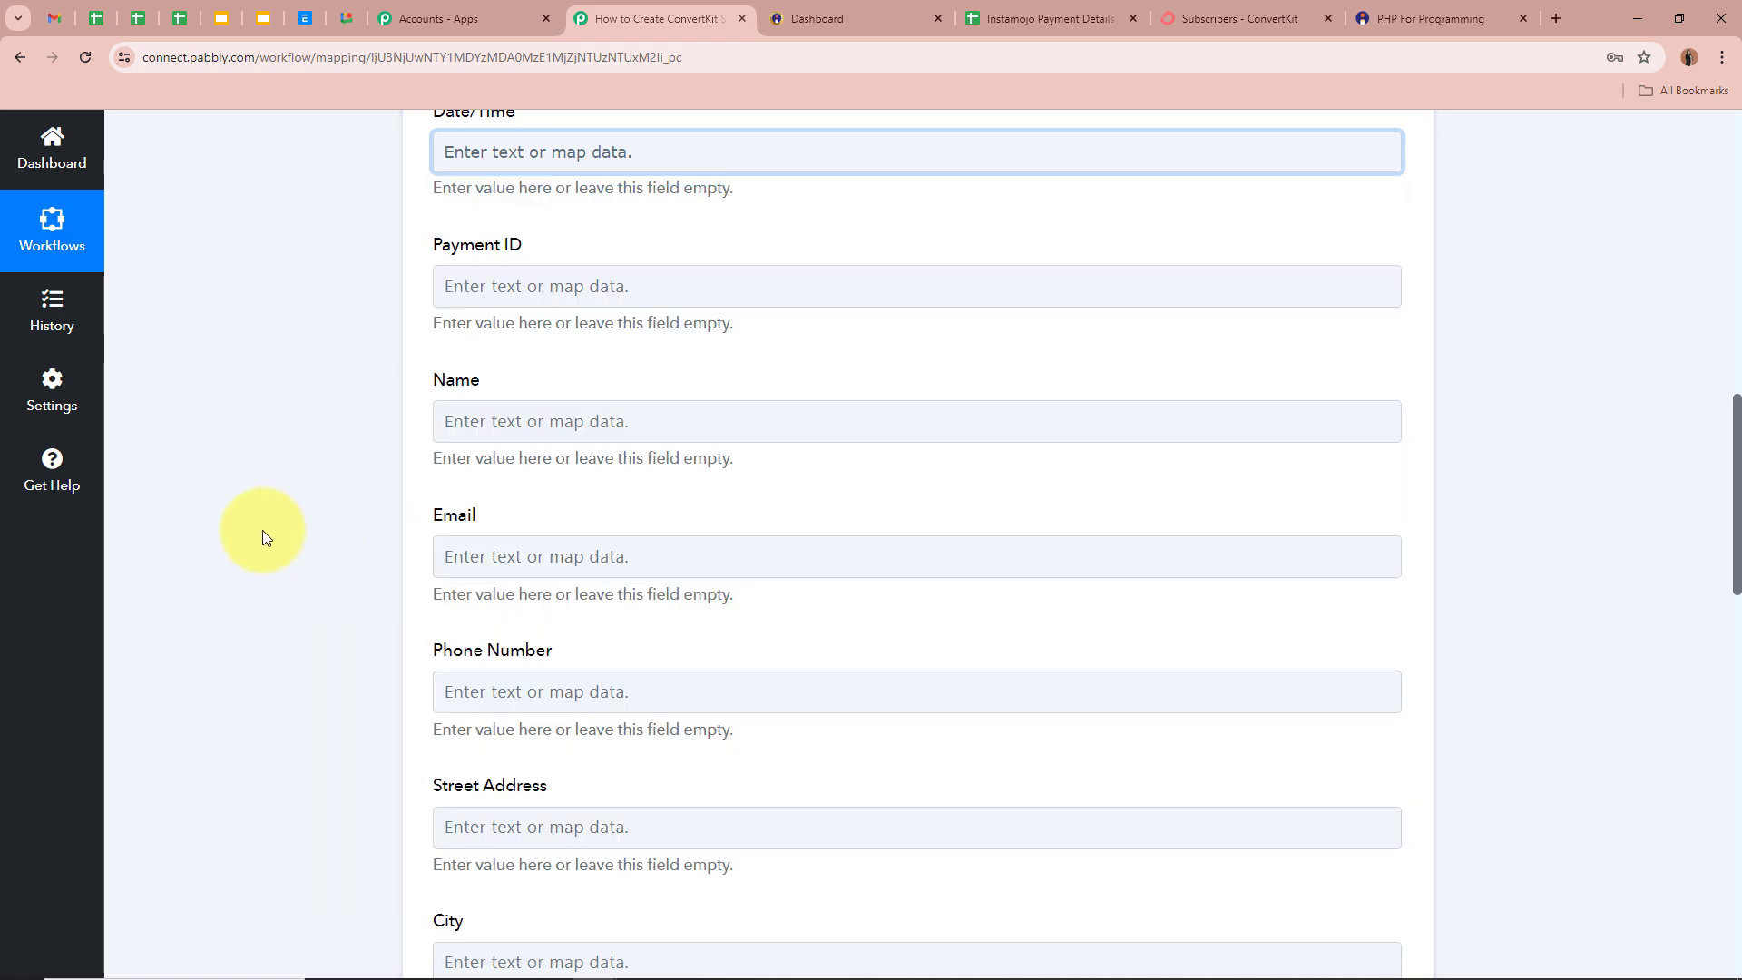
scroll(263, 530, "up", 6)
scroll(263, 530, "up", 5)
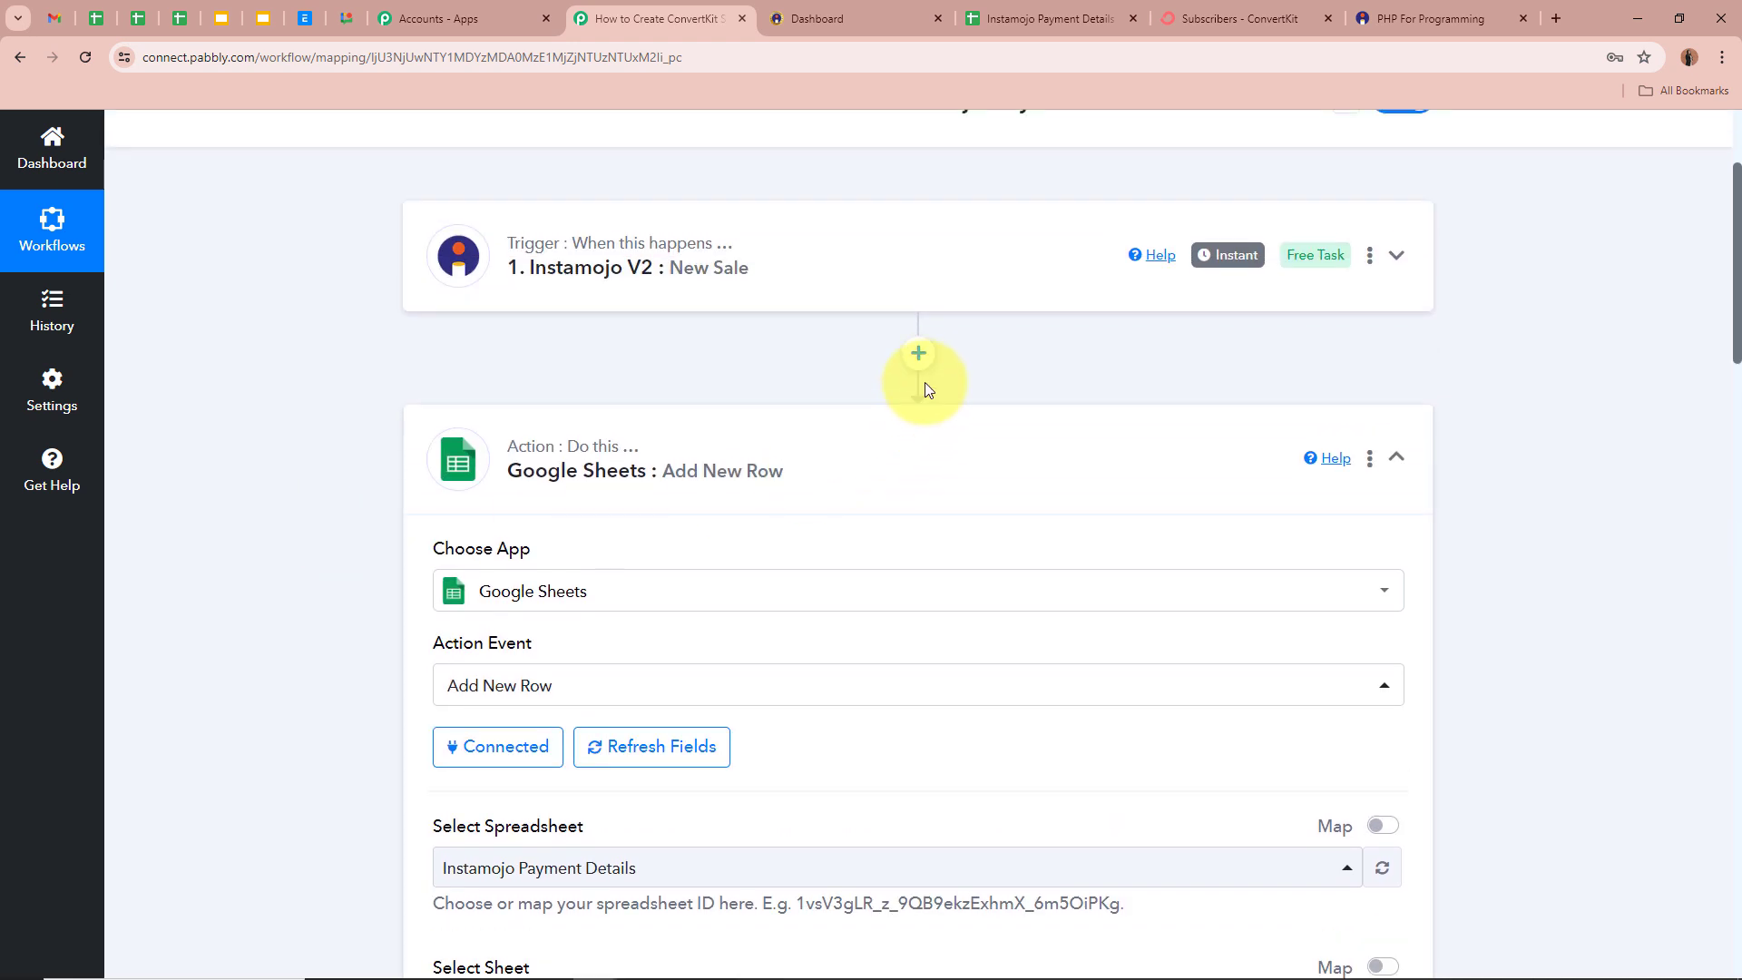
- Insert a Date/Time Formatter step using Format Date with Time Zone after the trigger, and connect it
left_click(919, 356)
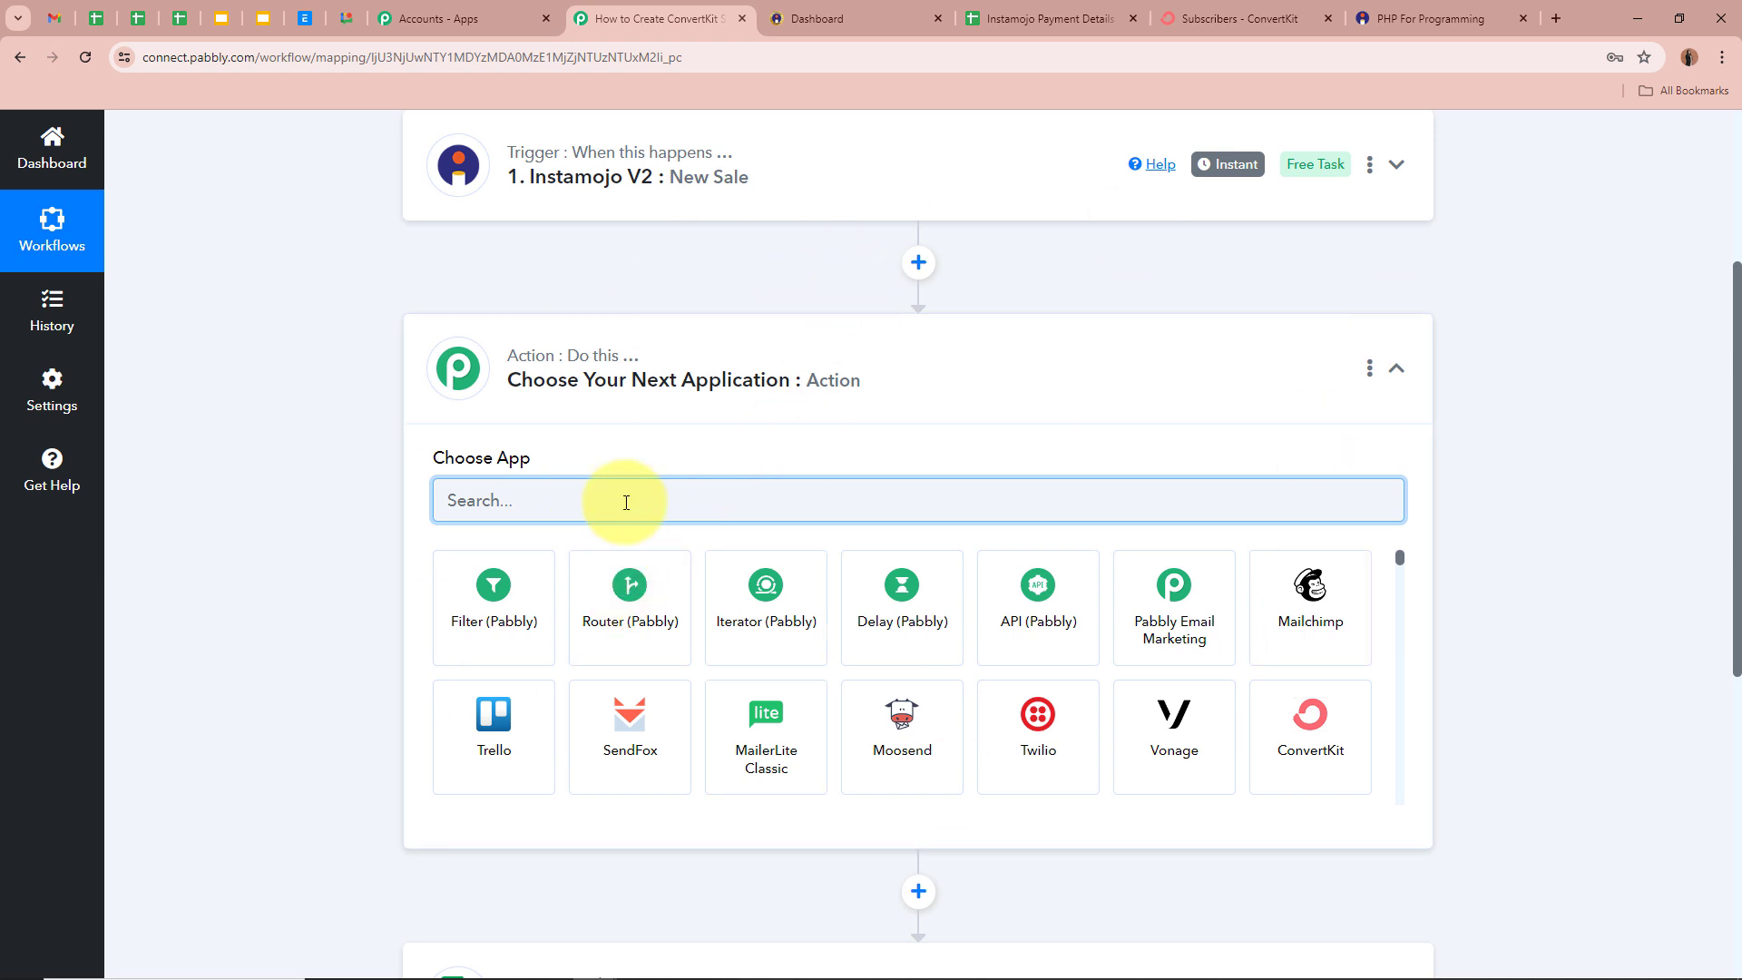
type("Date")
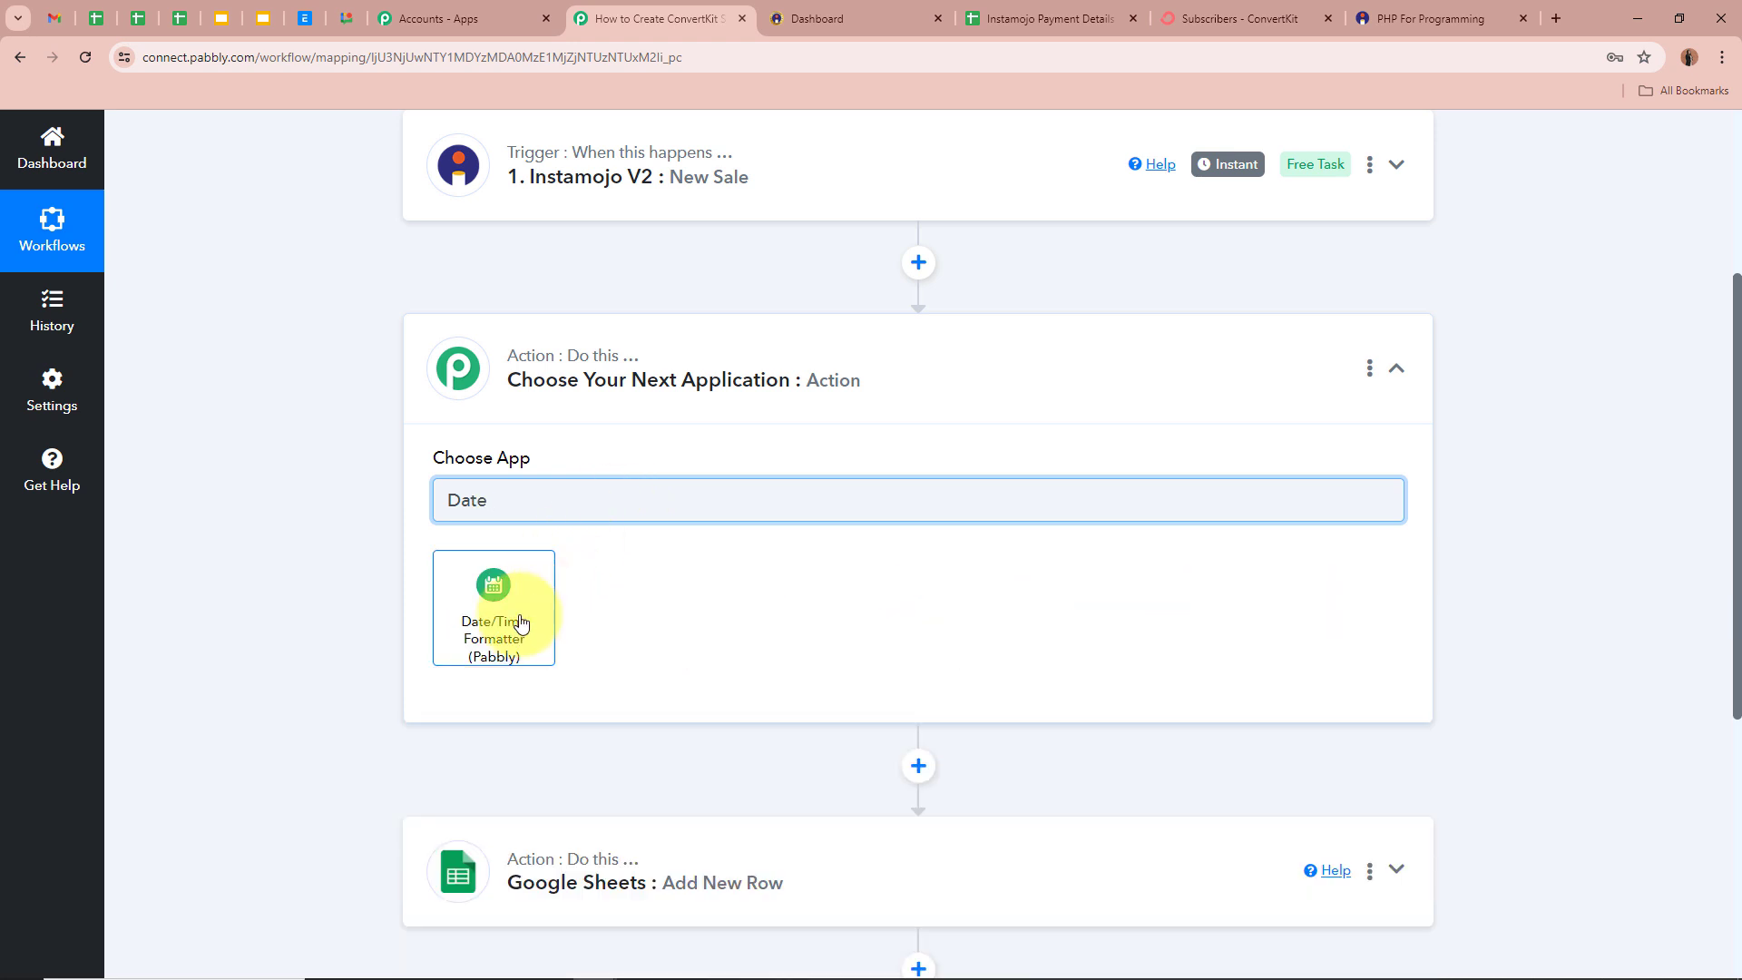
left_click(521, 623)
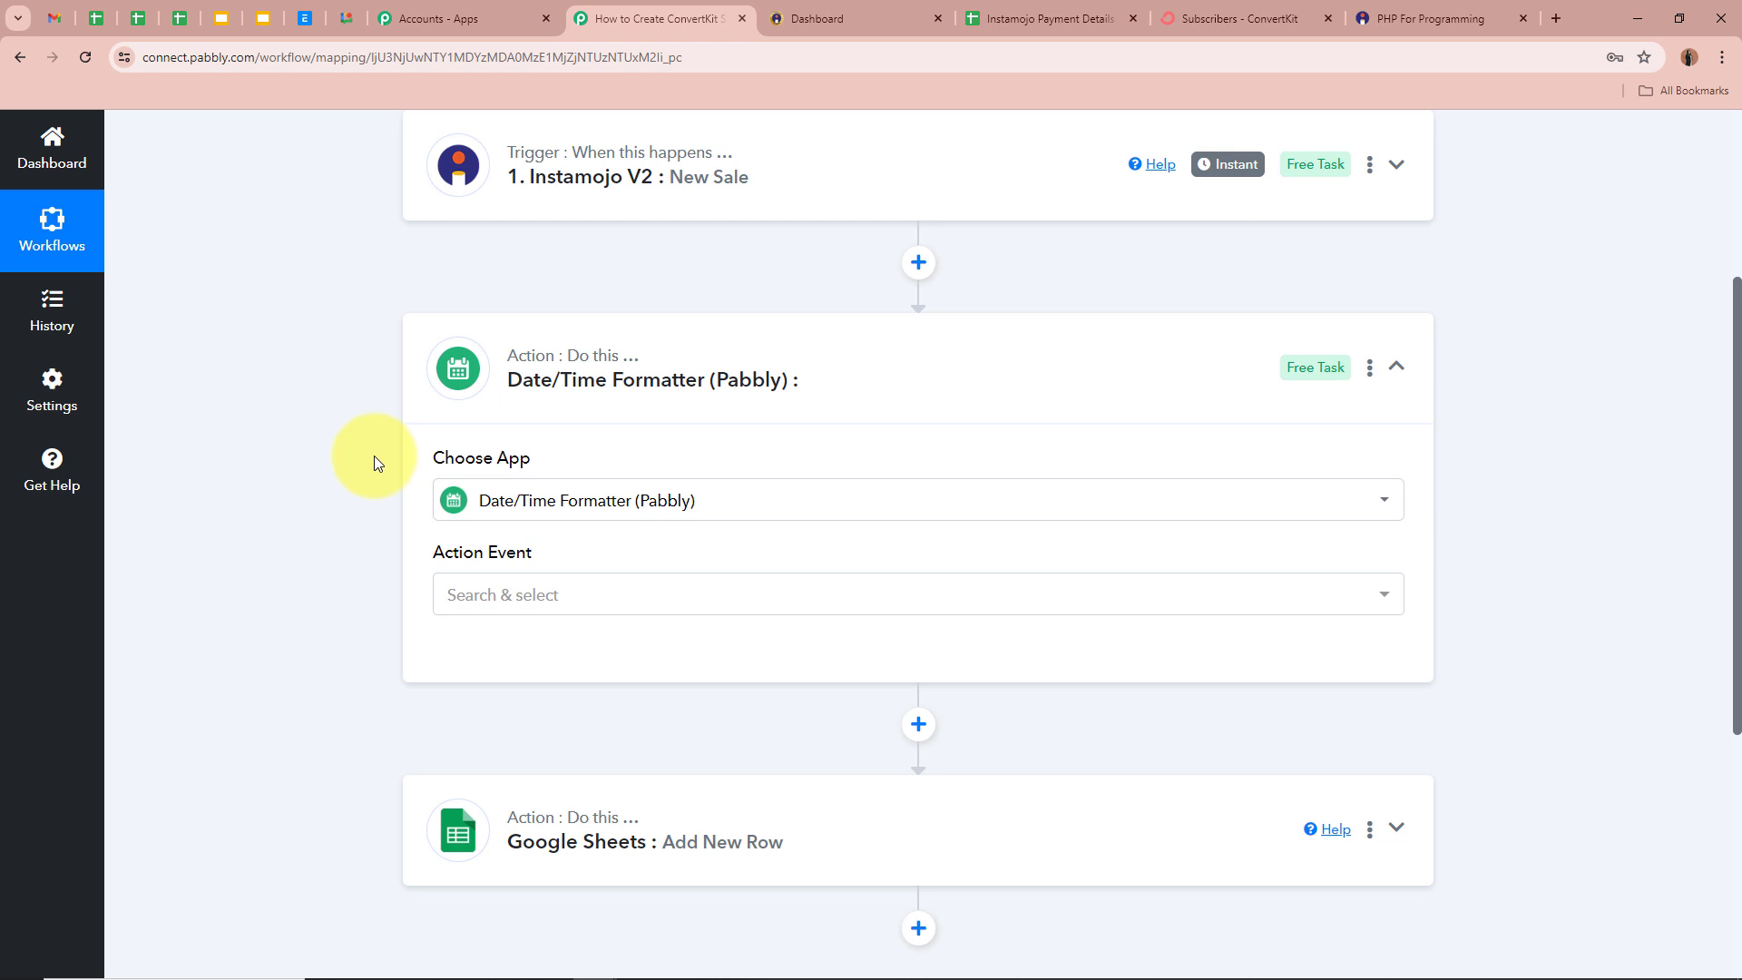
left_click(548, 591)
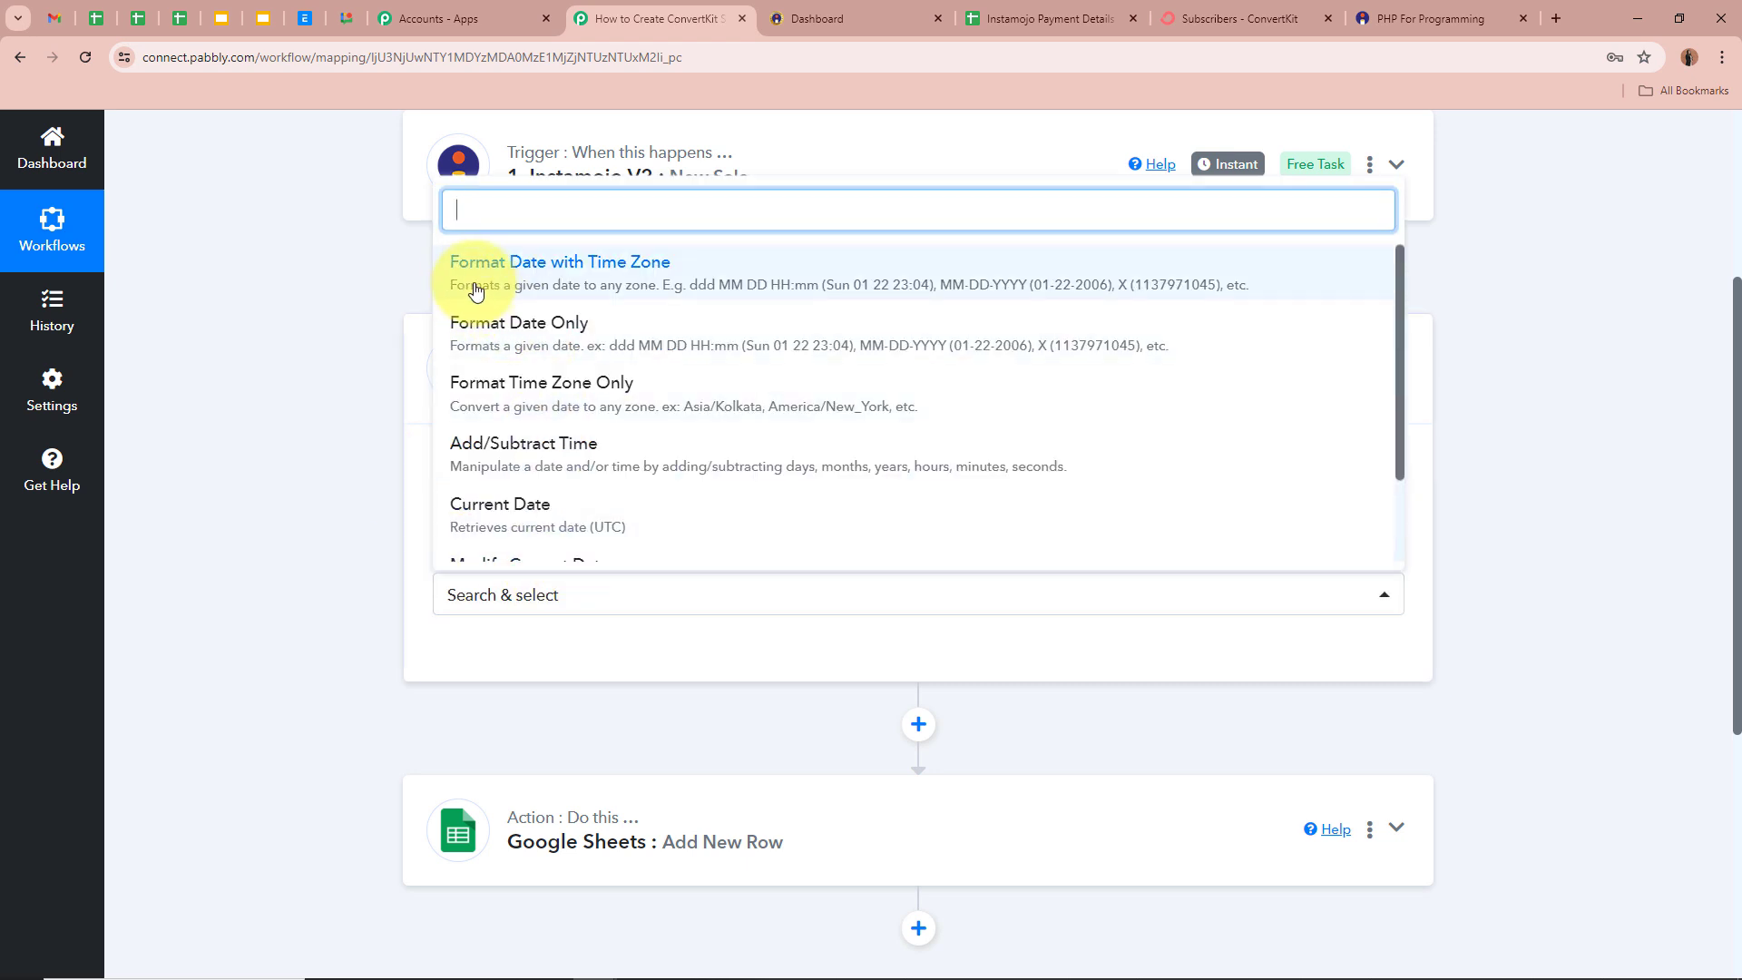
left_click(635, 277)
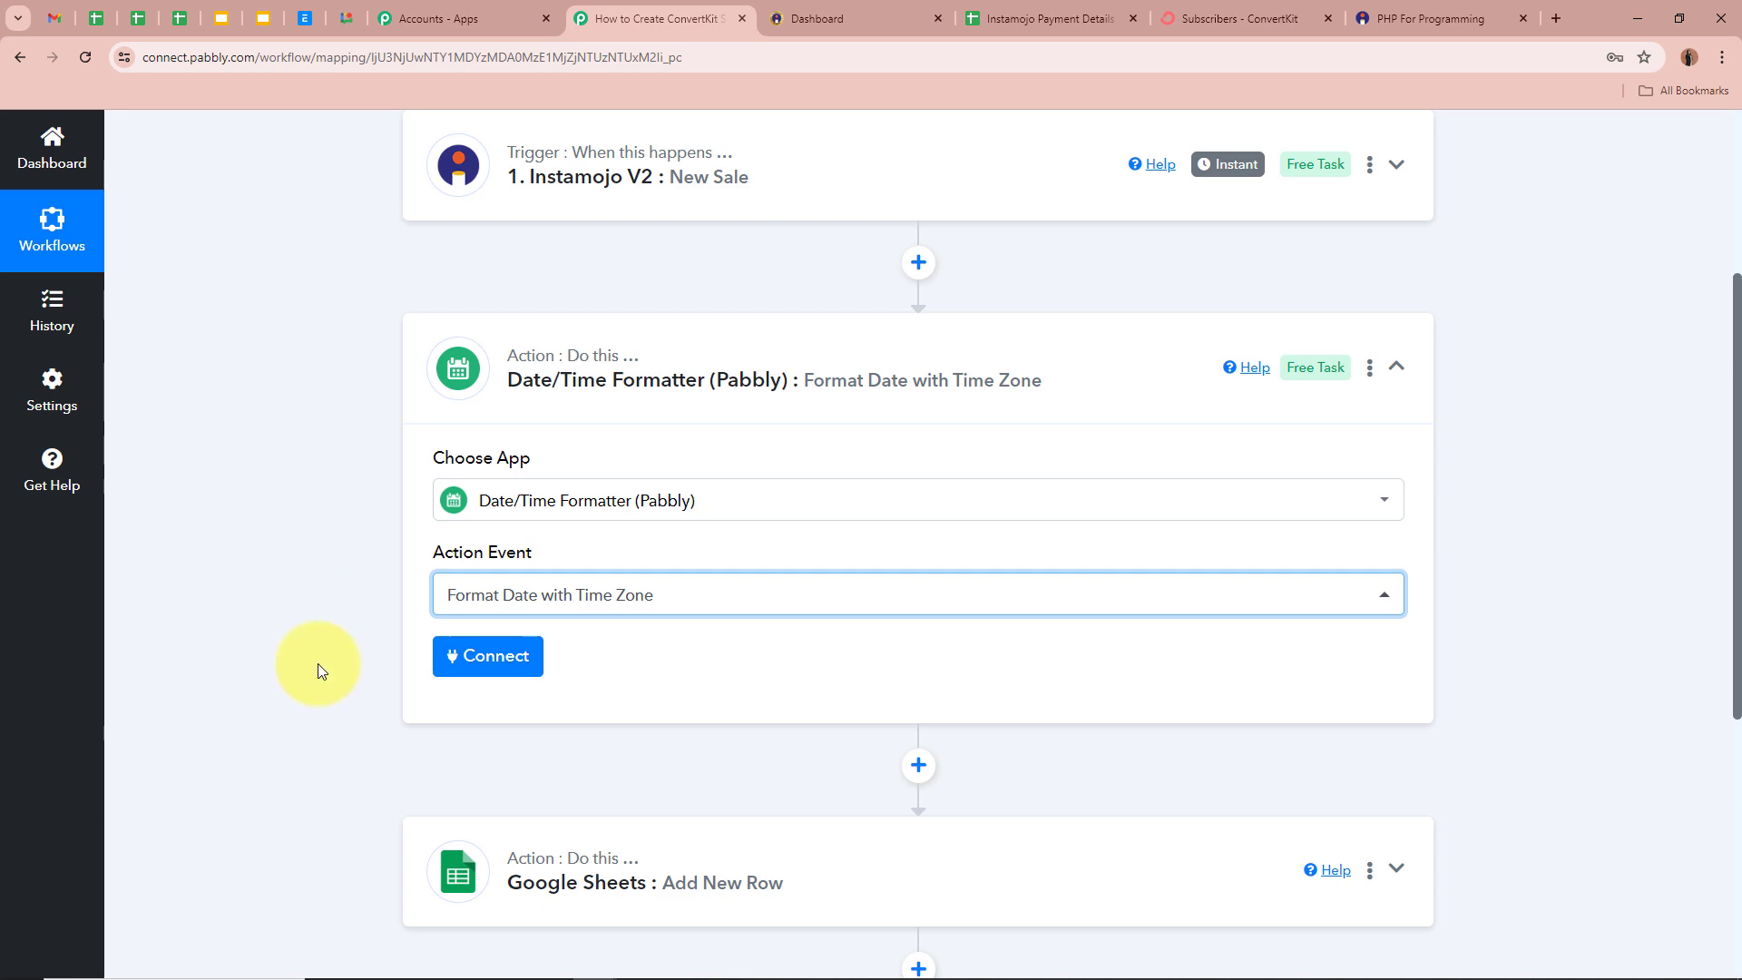
left_click(476, 655)
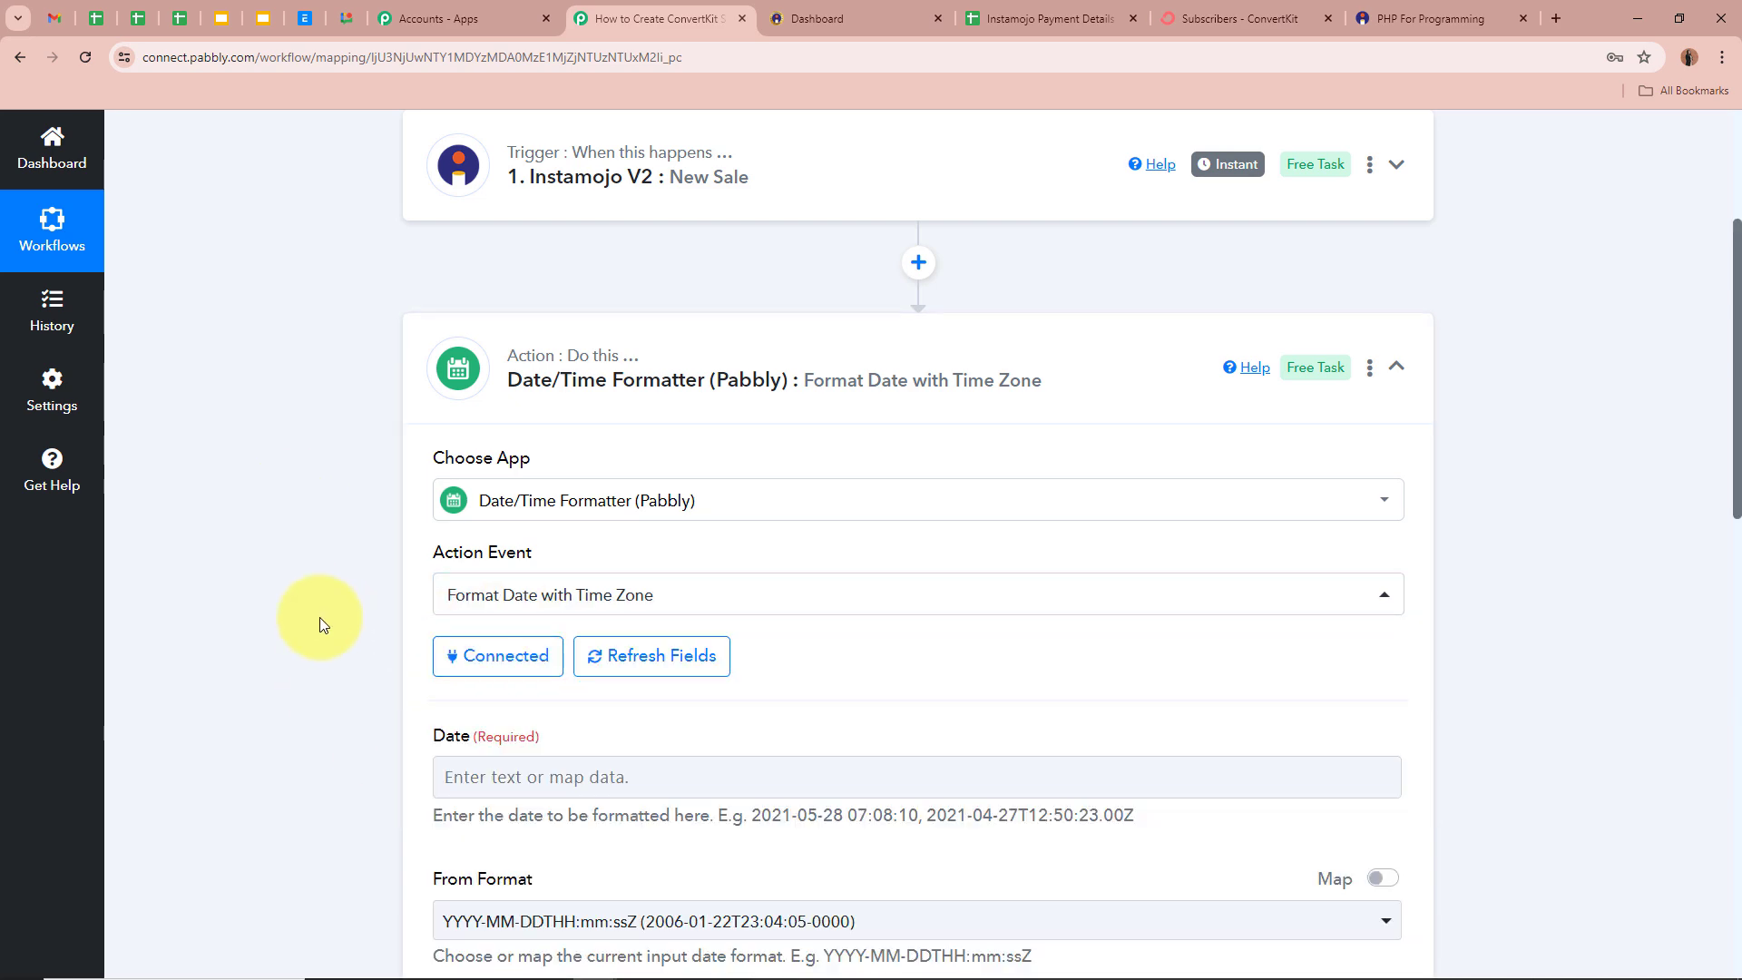
- Fill the formatter's Date field with Payment Completed At from Instamojo V2: New Sale
scroll(319, 616, "down", 4)
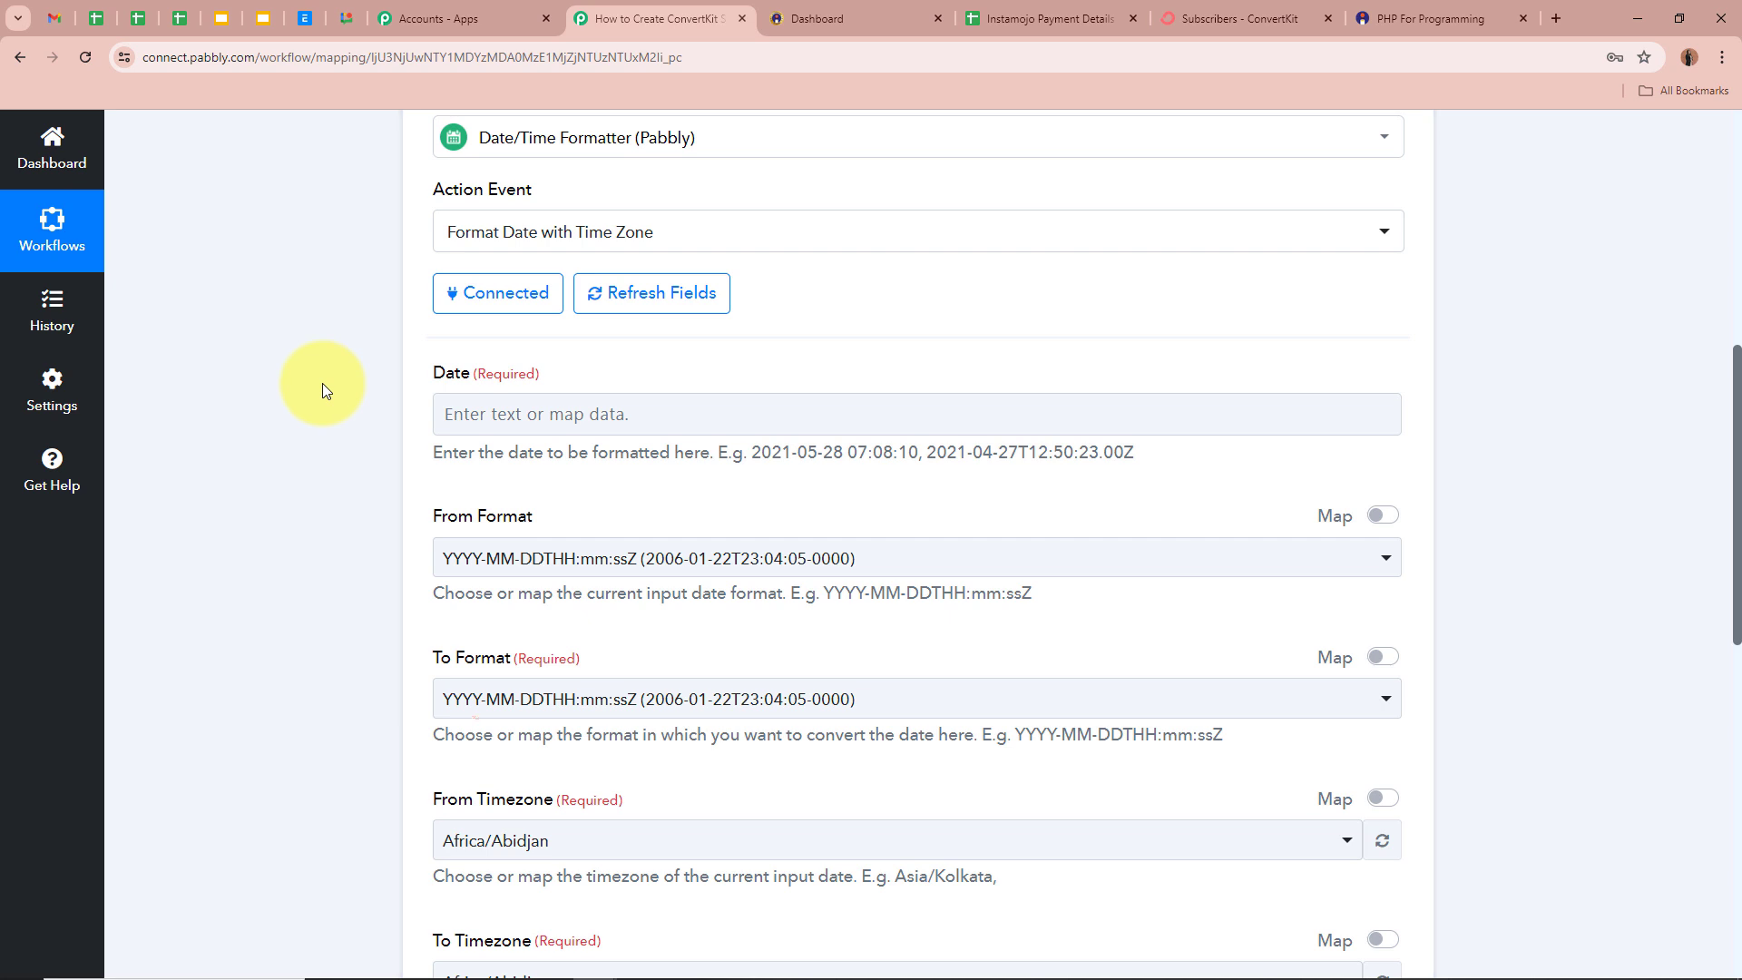
left_click(464, 410)
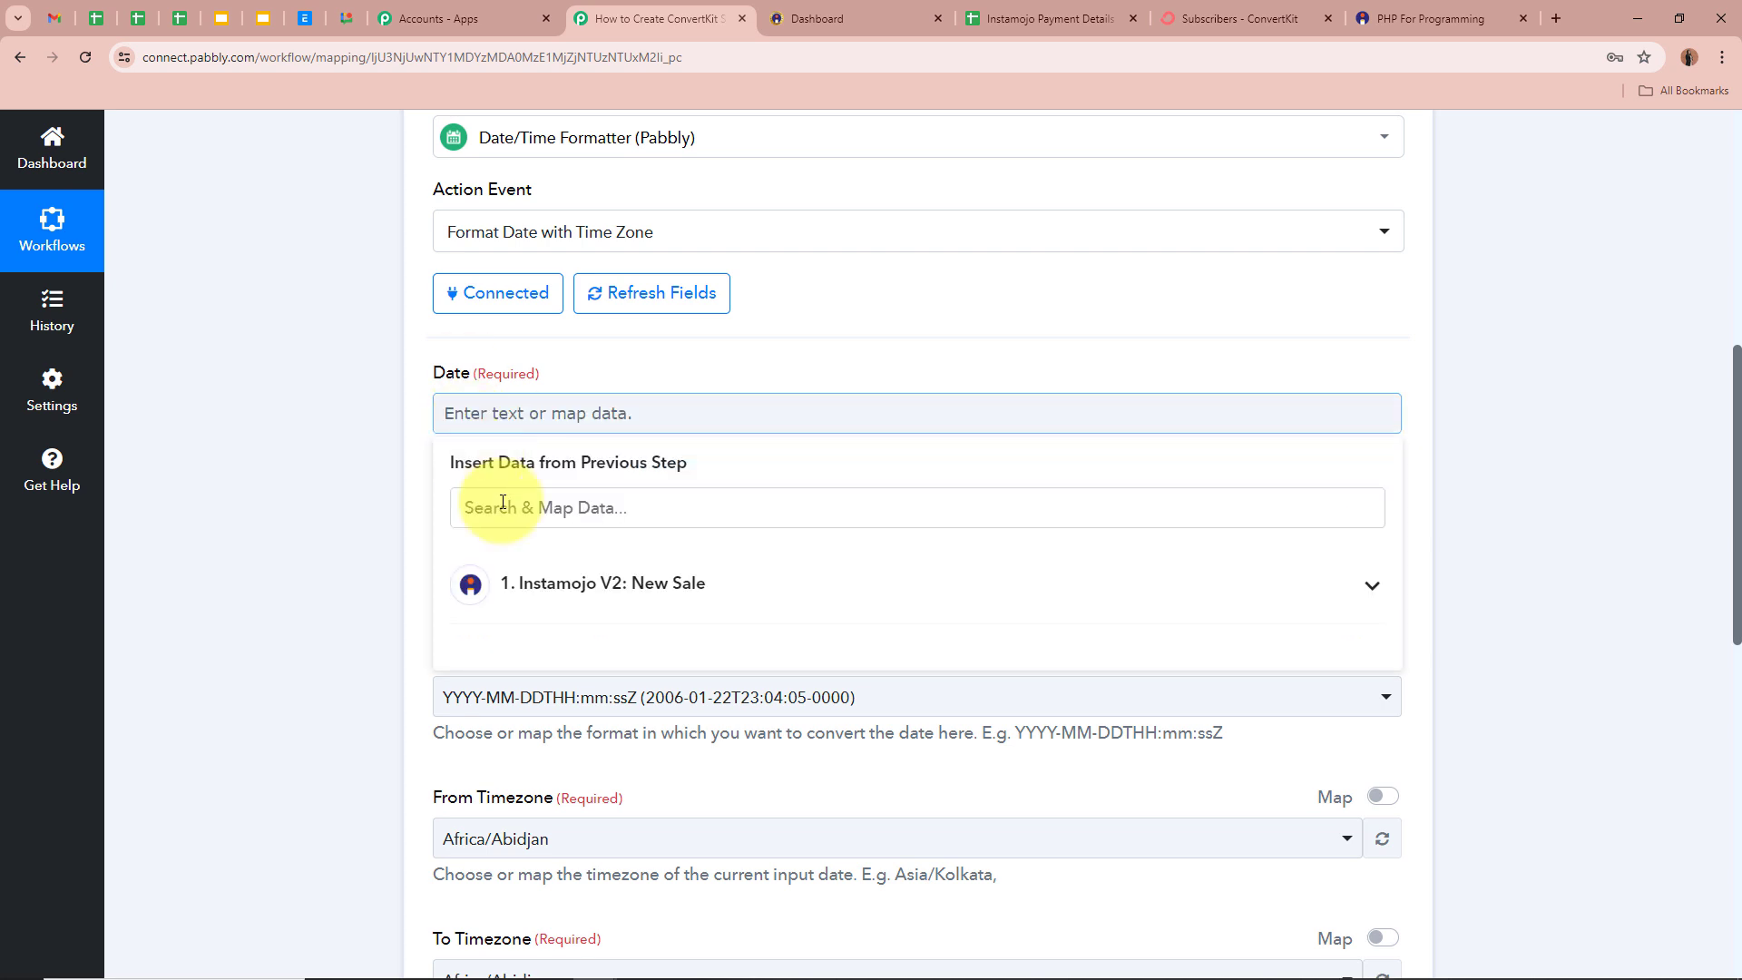
left_click(608, 564)
scroll(587, 828, "down", 1)
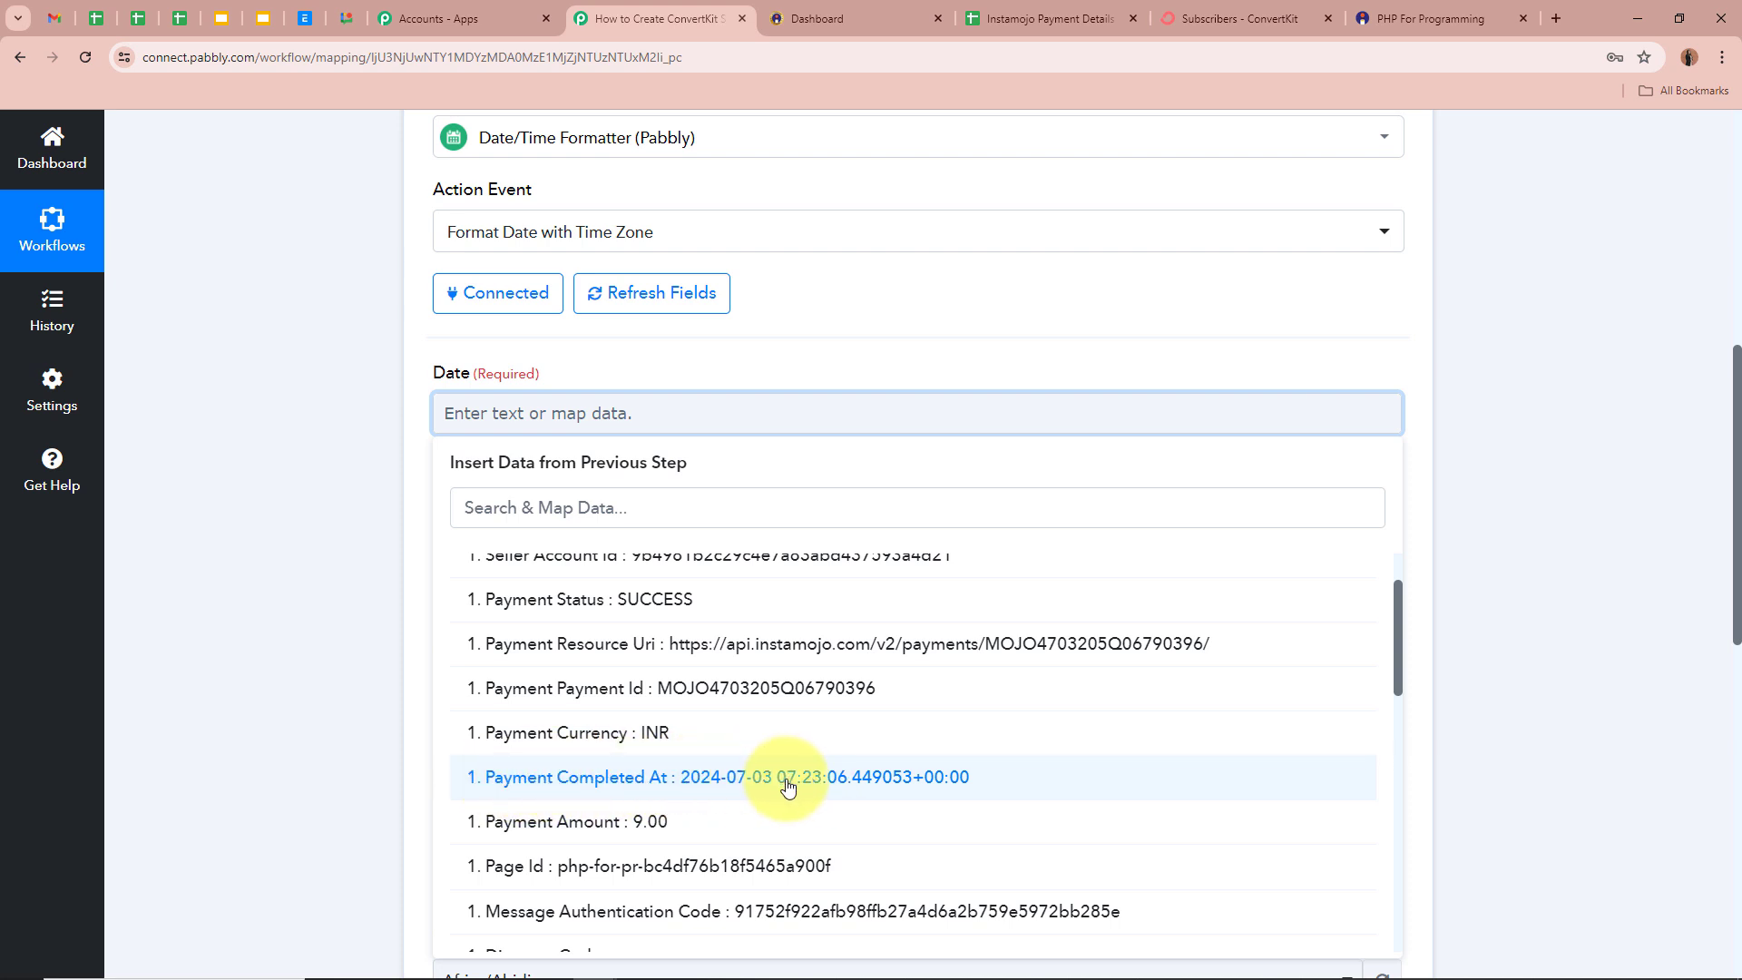
left_click(682, 779)
left_click(400, 497)
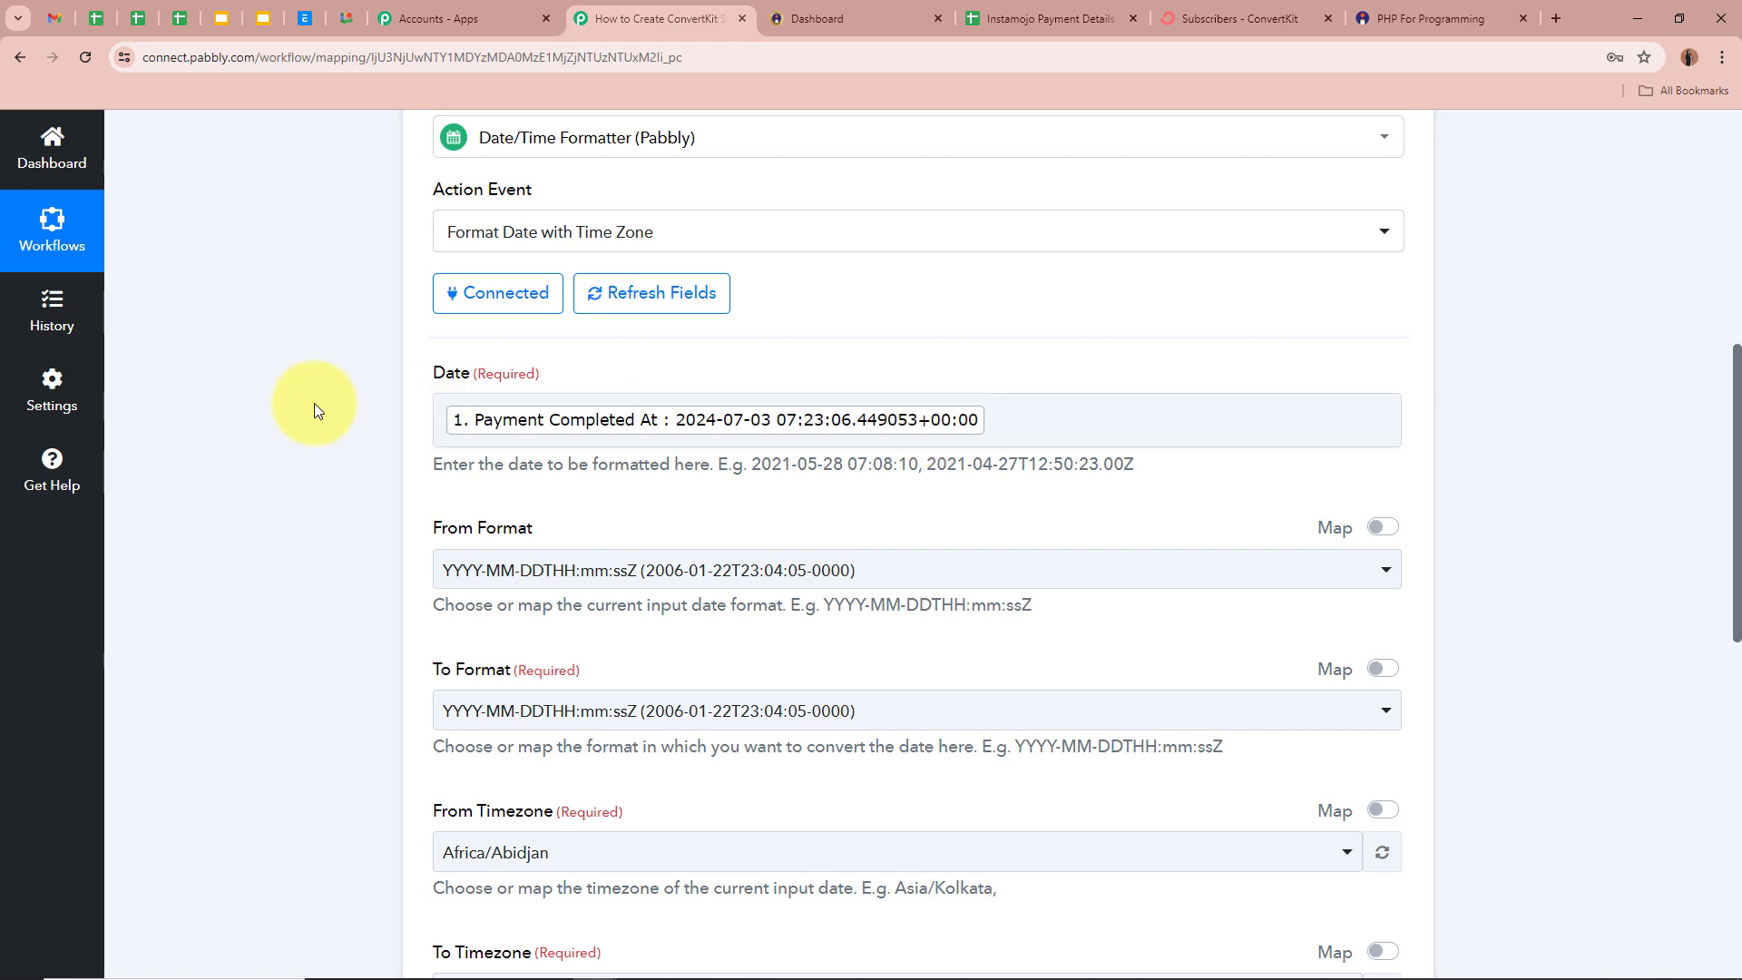
scroll(314, 403, "up", 6)
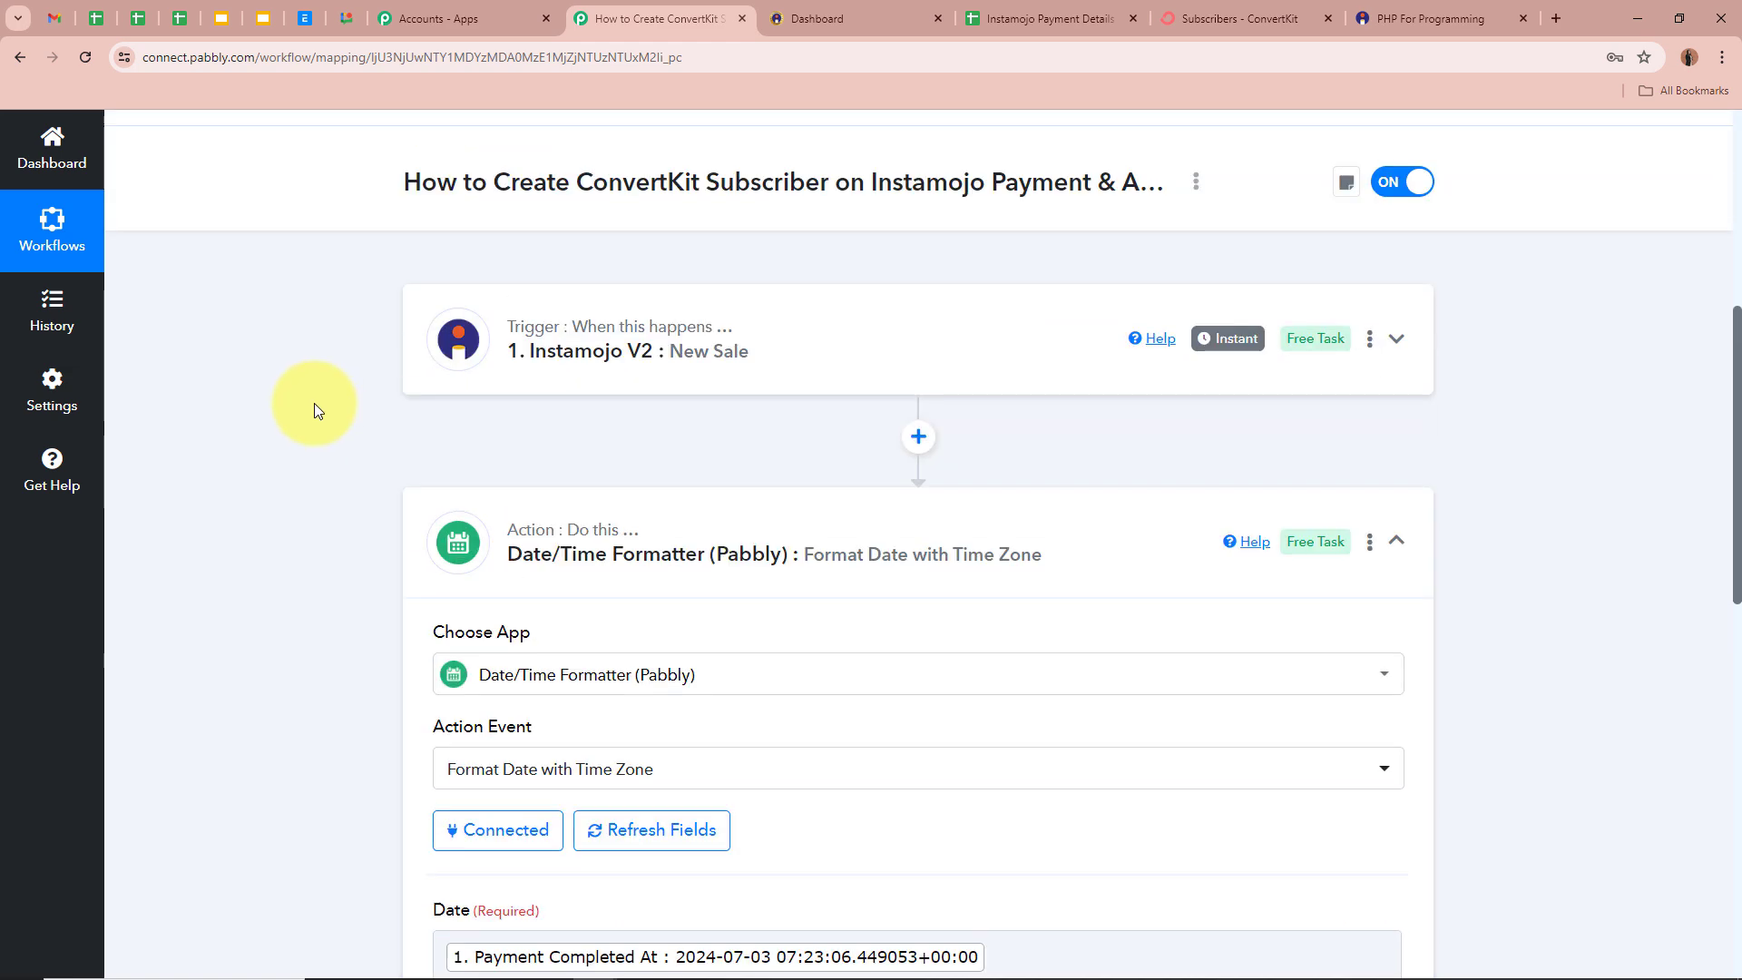
scroll(335, 463, "down", 5)
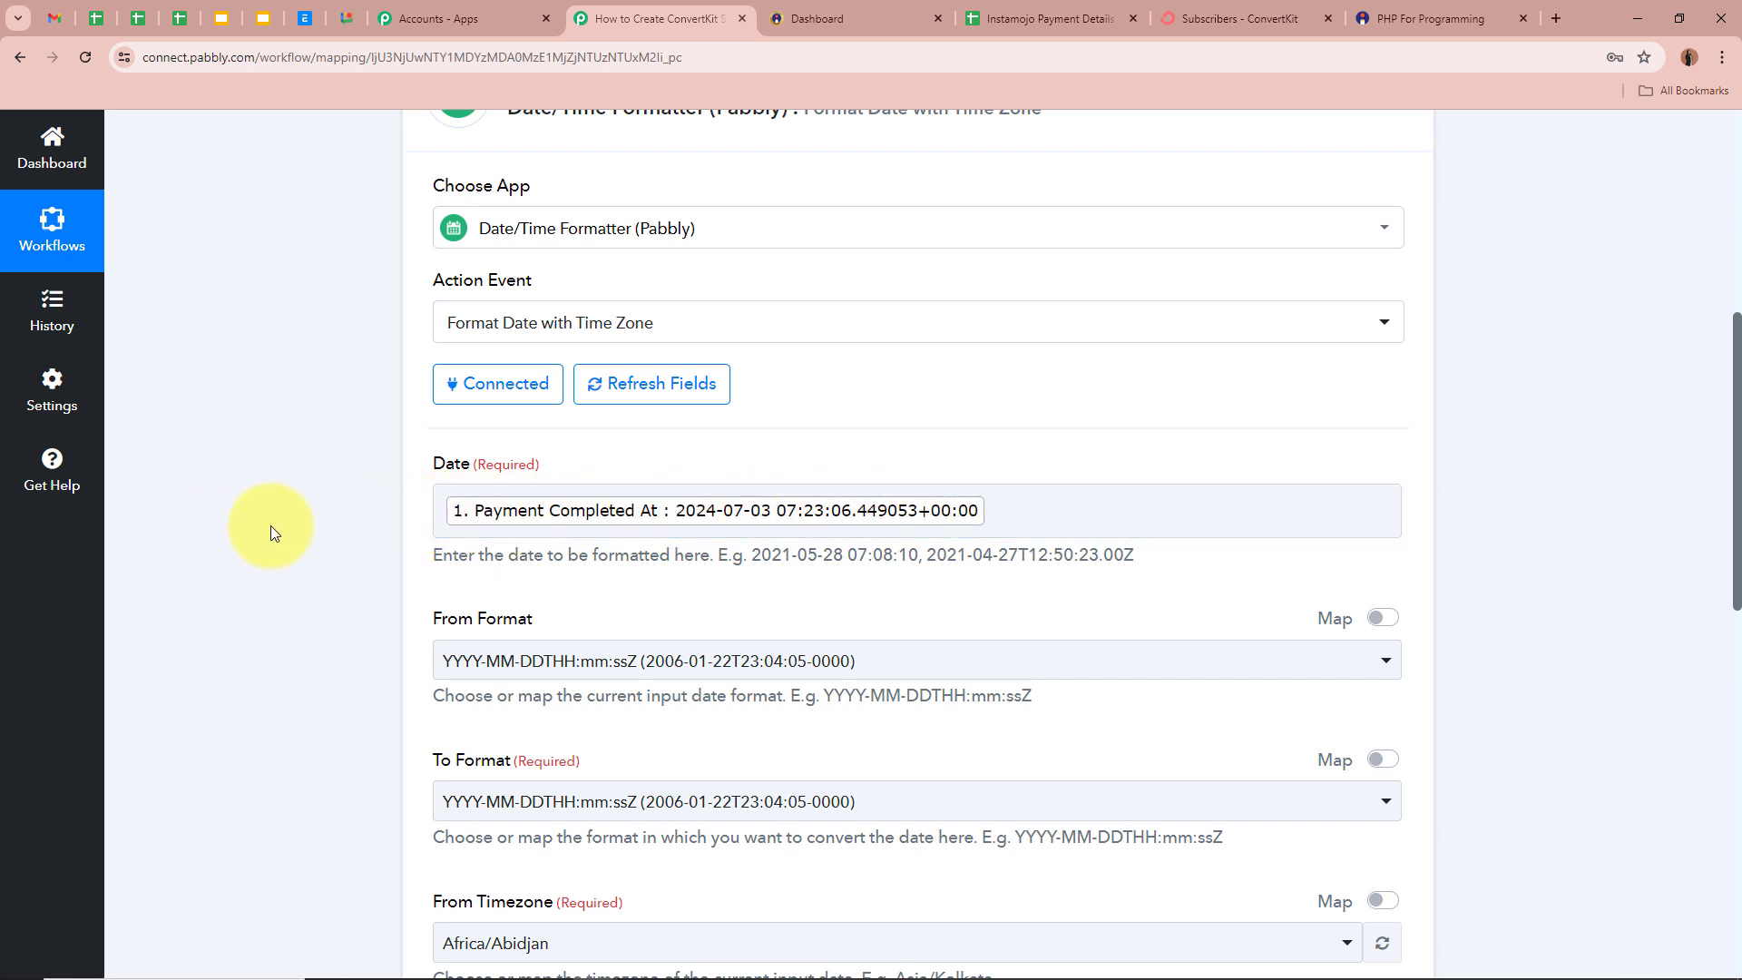
scroll(272, 525, "down", 1)
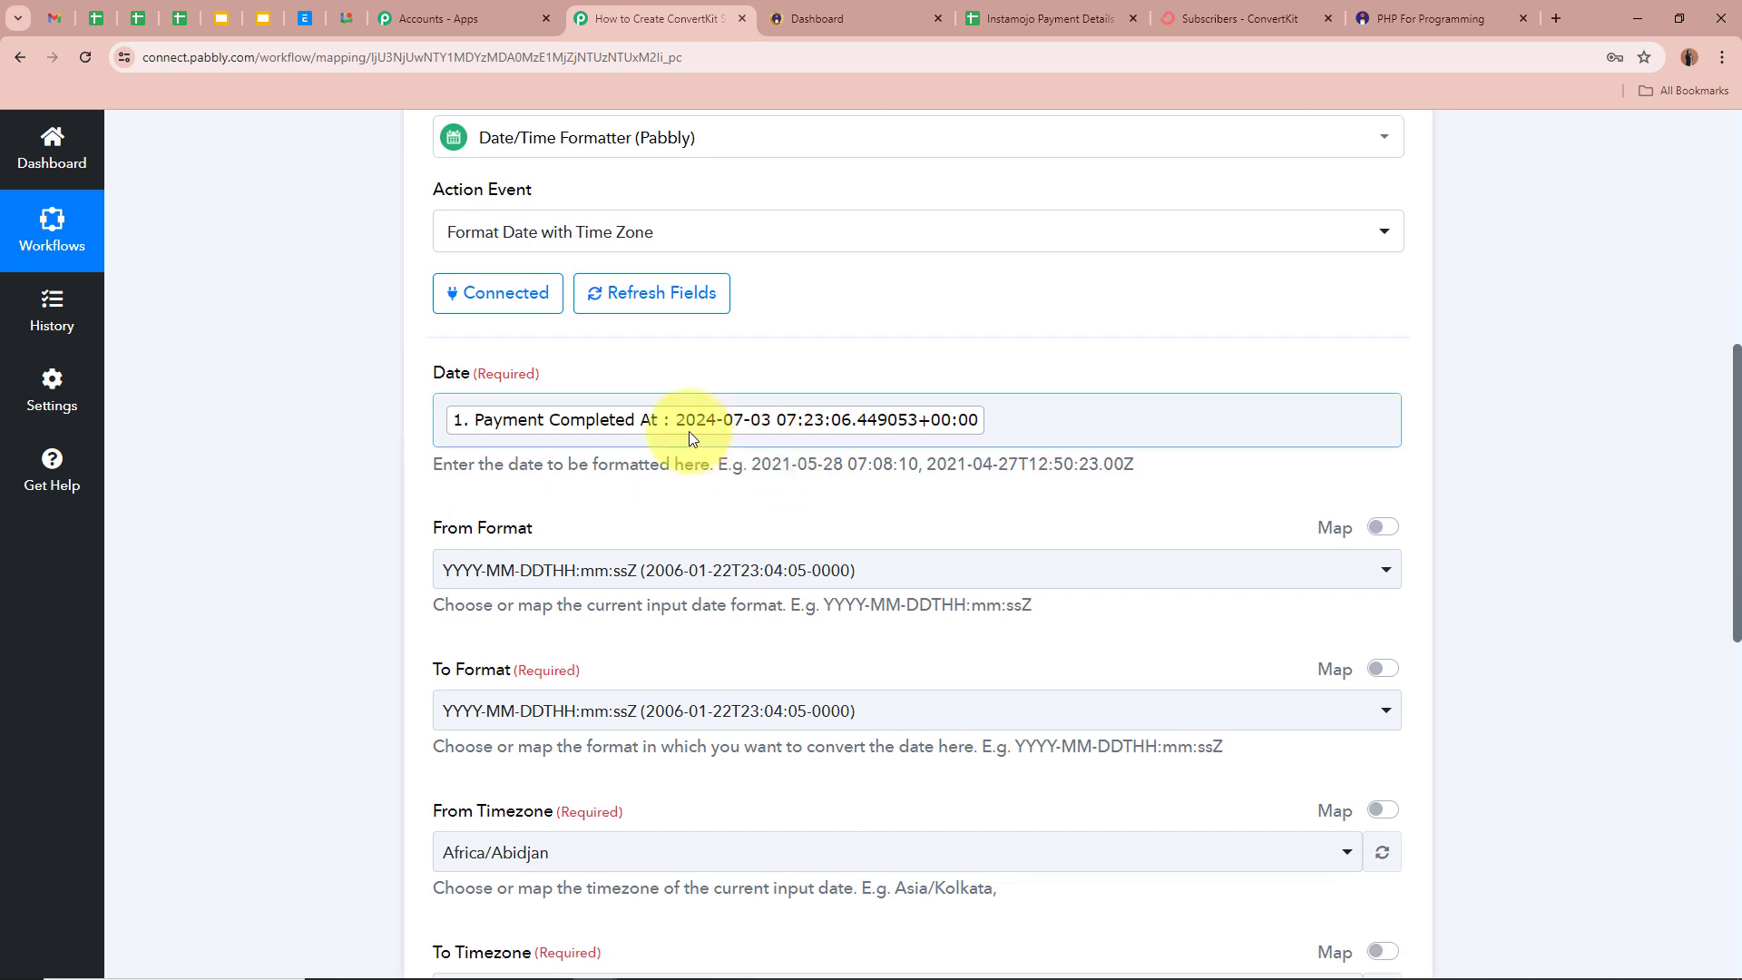
- Keep the default input date format and set the output format to DD/MM/YYYY hh:mm:ss A
scroll(987, 429, "down", 2)
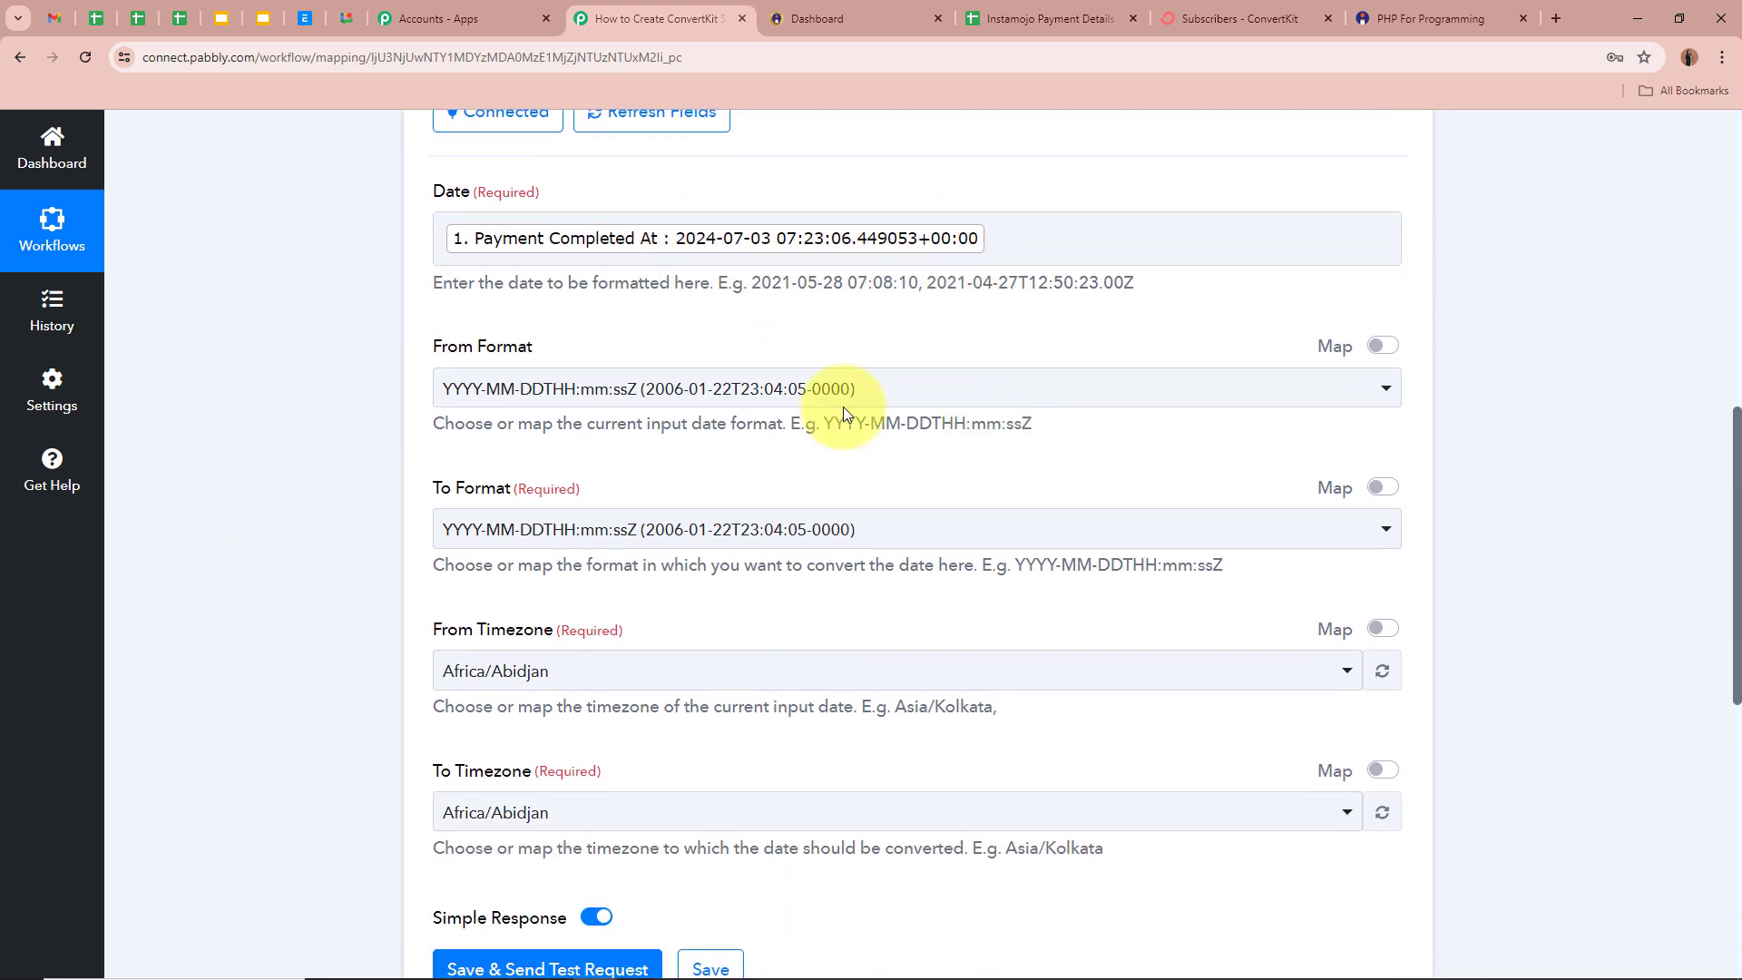
left_click(611, 389)
left_click(616, 510)
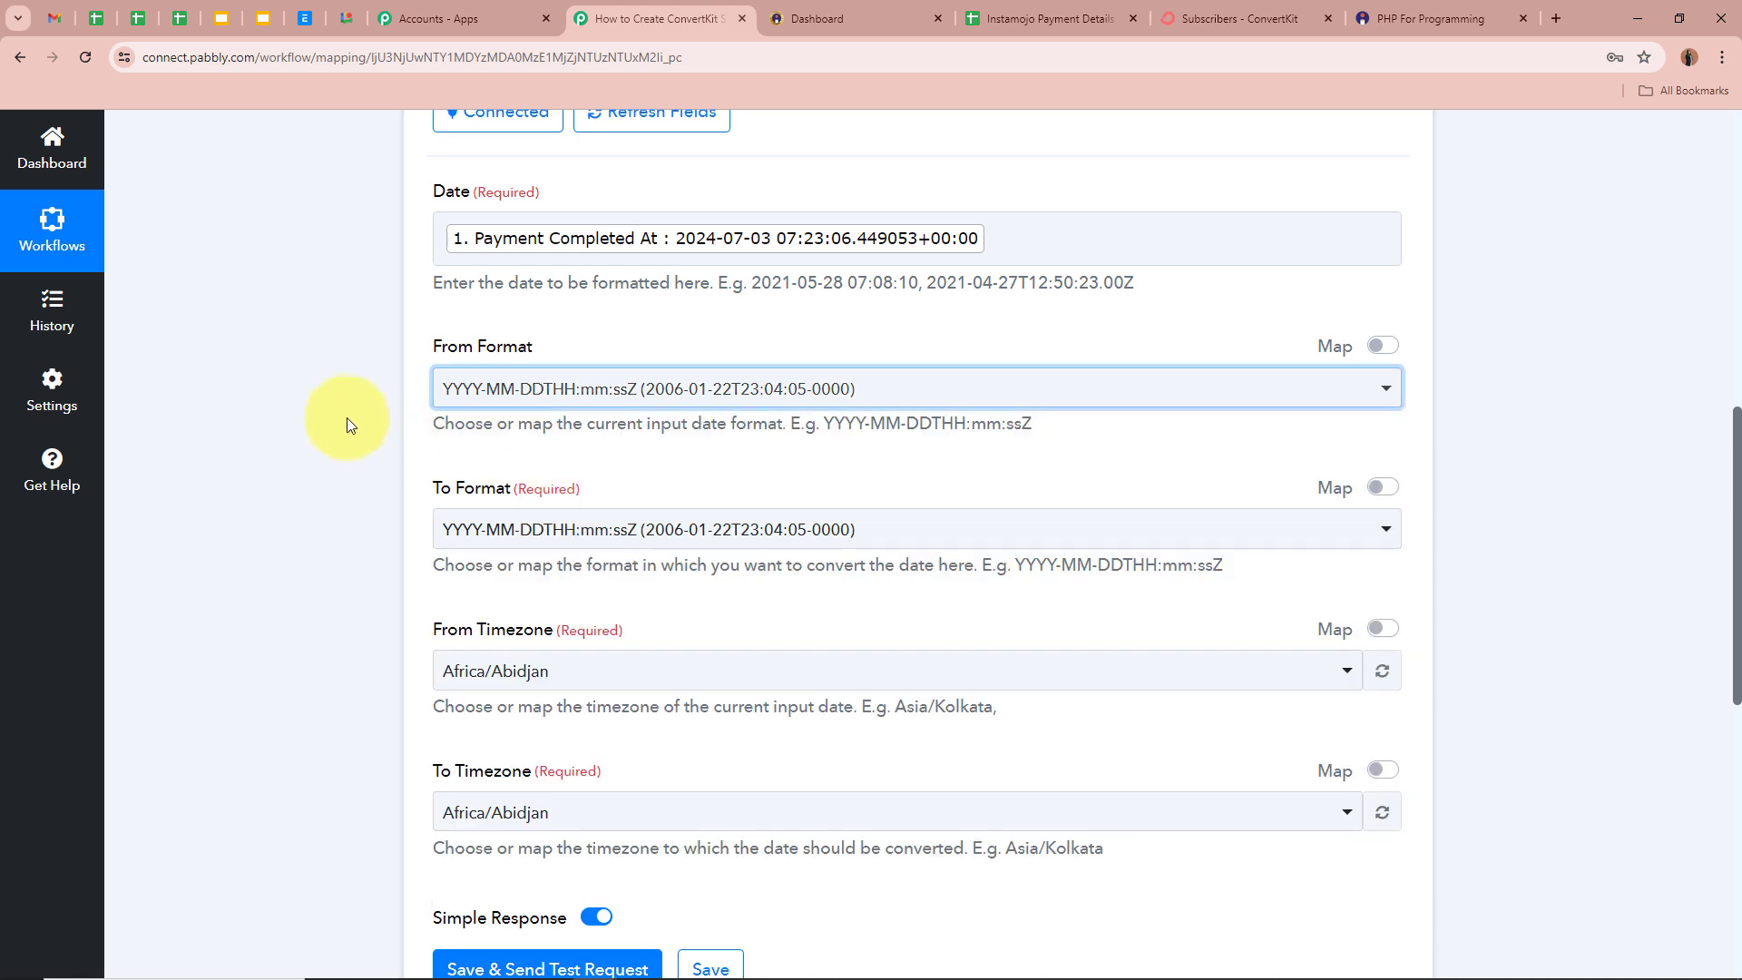
scroll(407, 339, "down", 1)
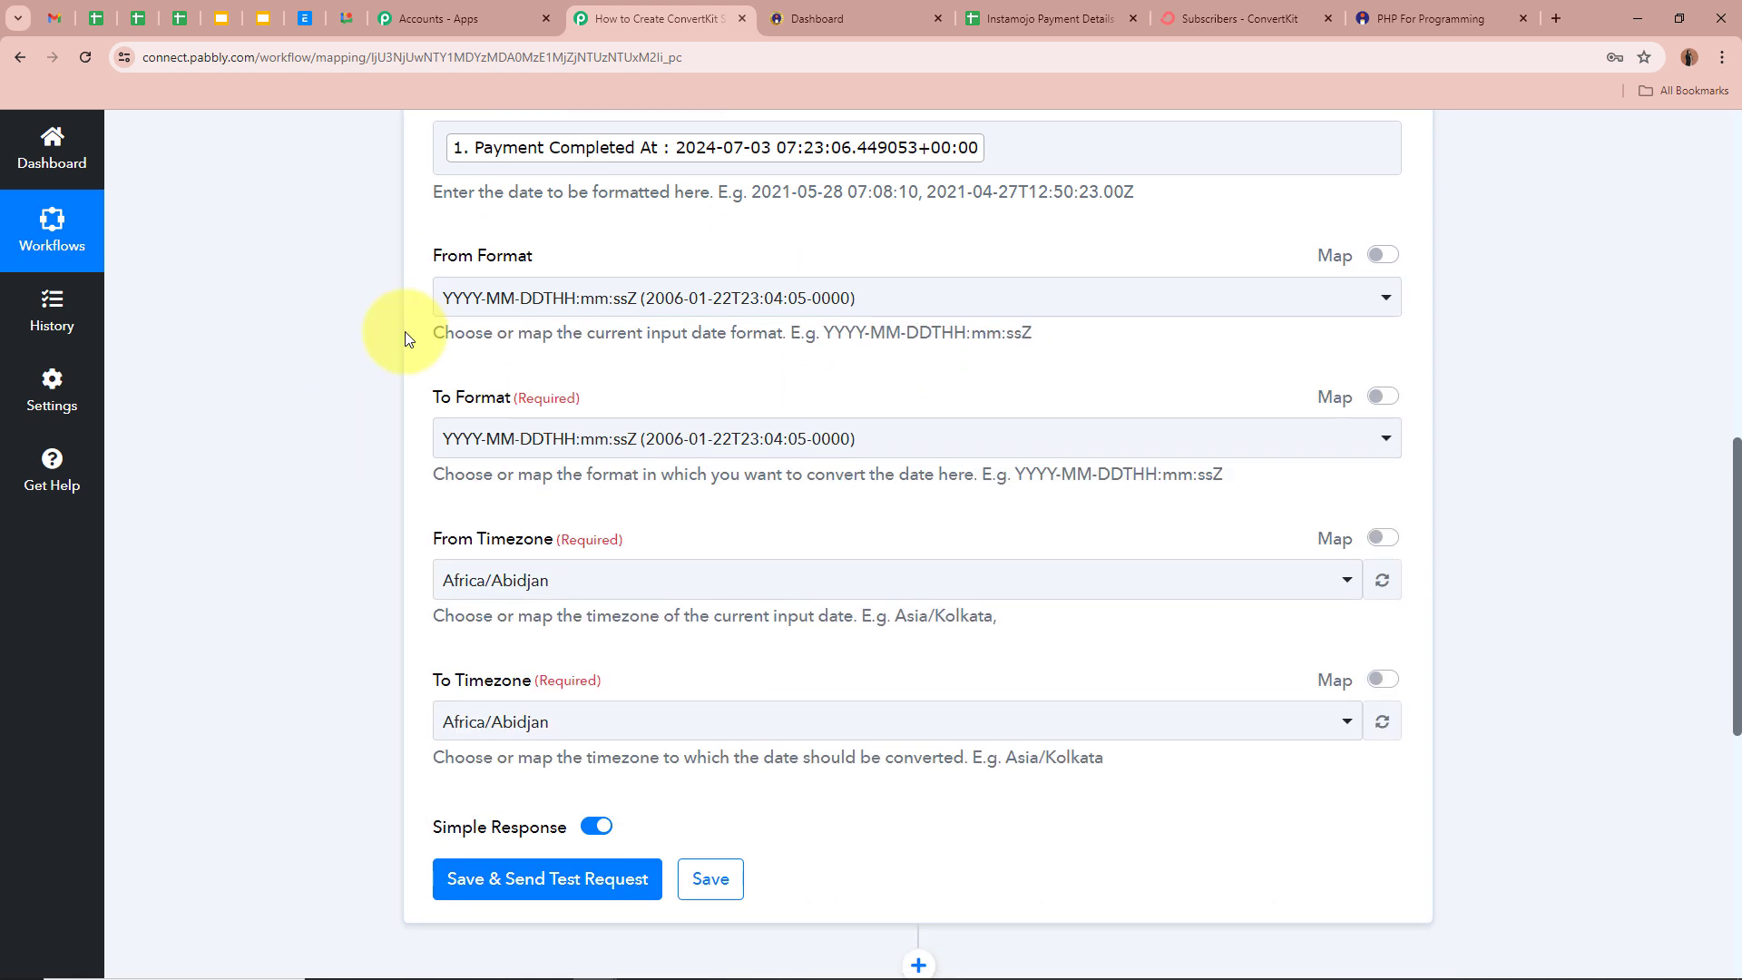
left_click(524, 440)
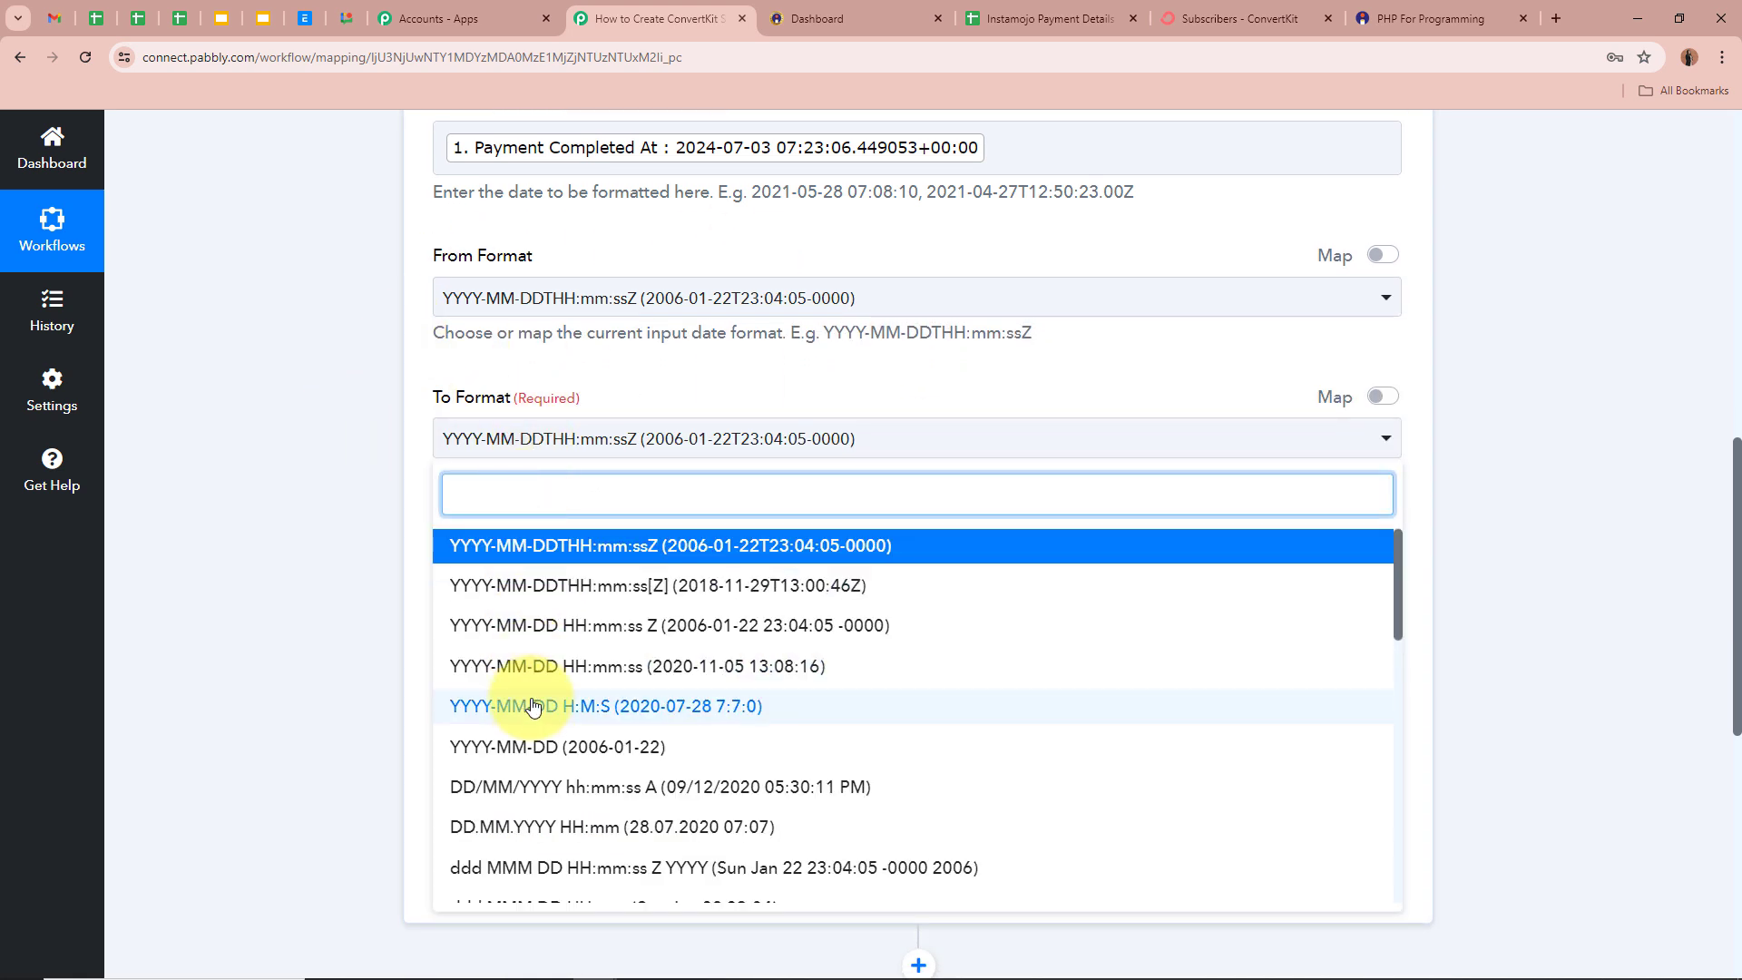
scroll(471, 699, "down", 1)
scroll(333, 470, "up", 1)
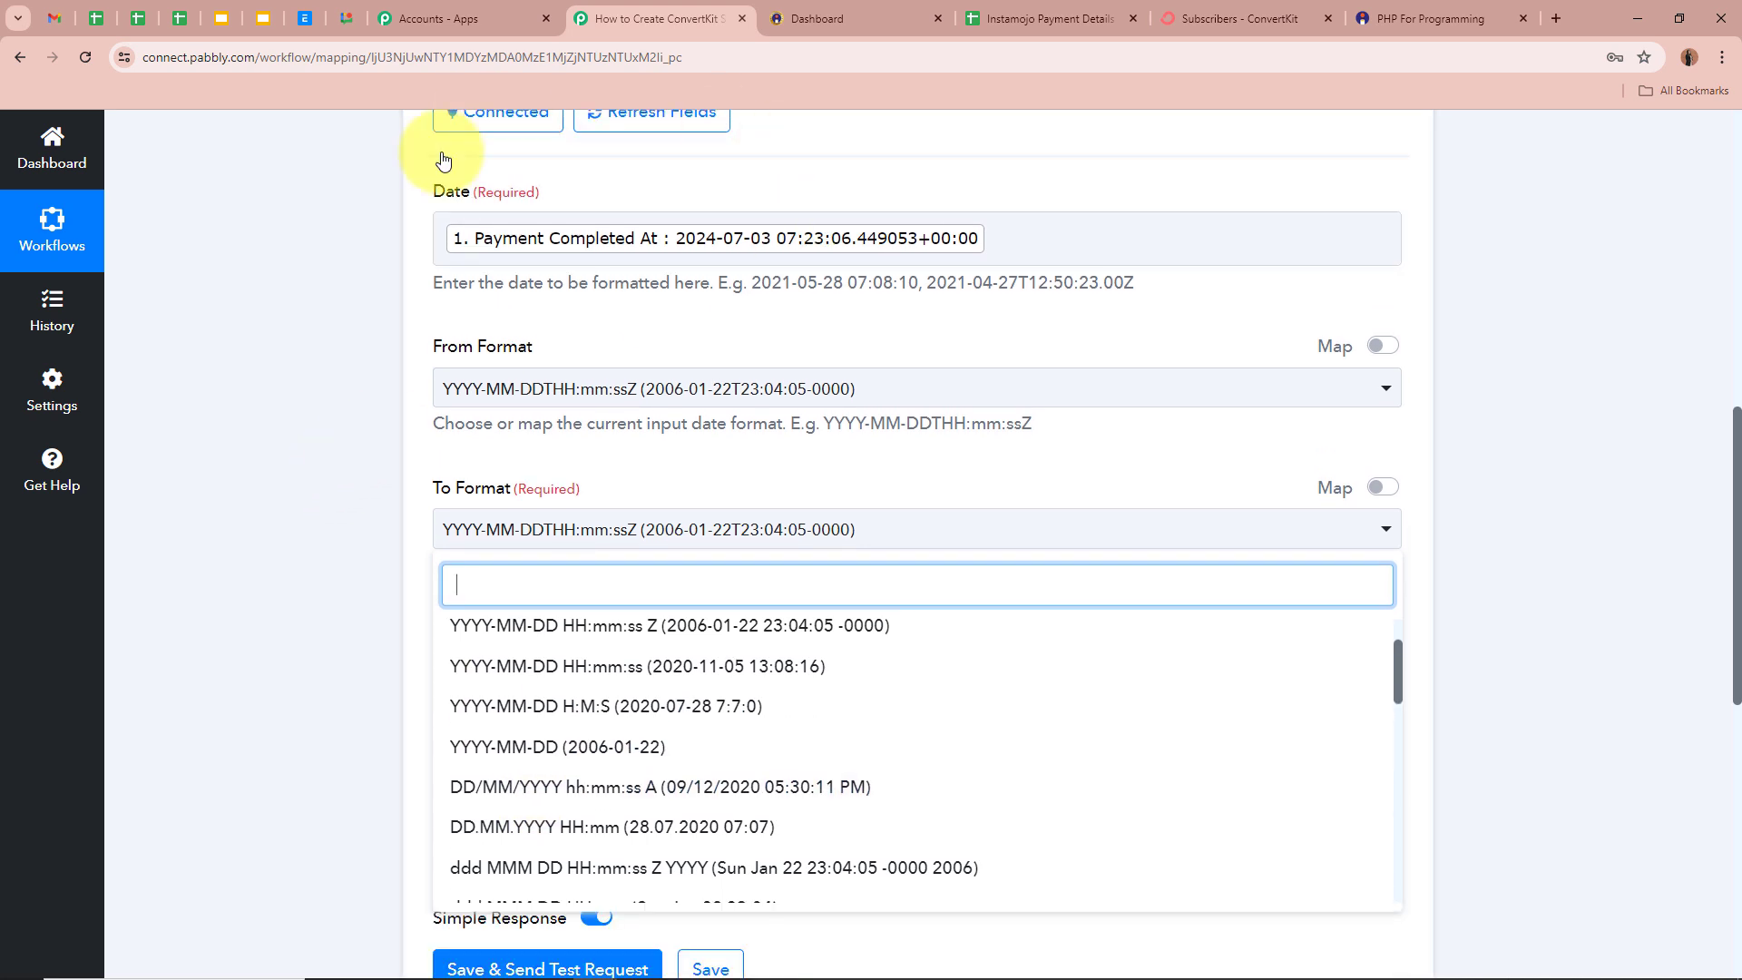
scroll(246, 628, "down", 1)
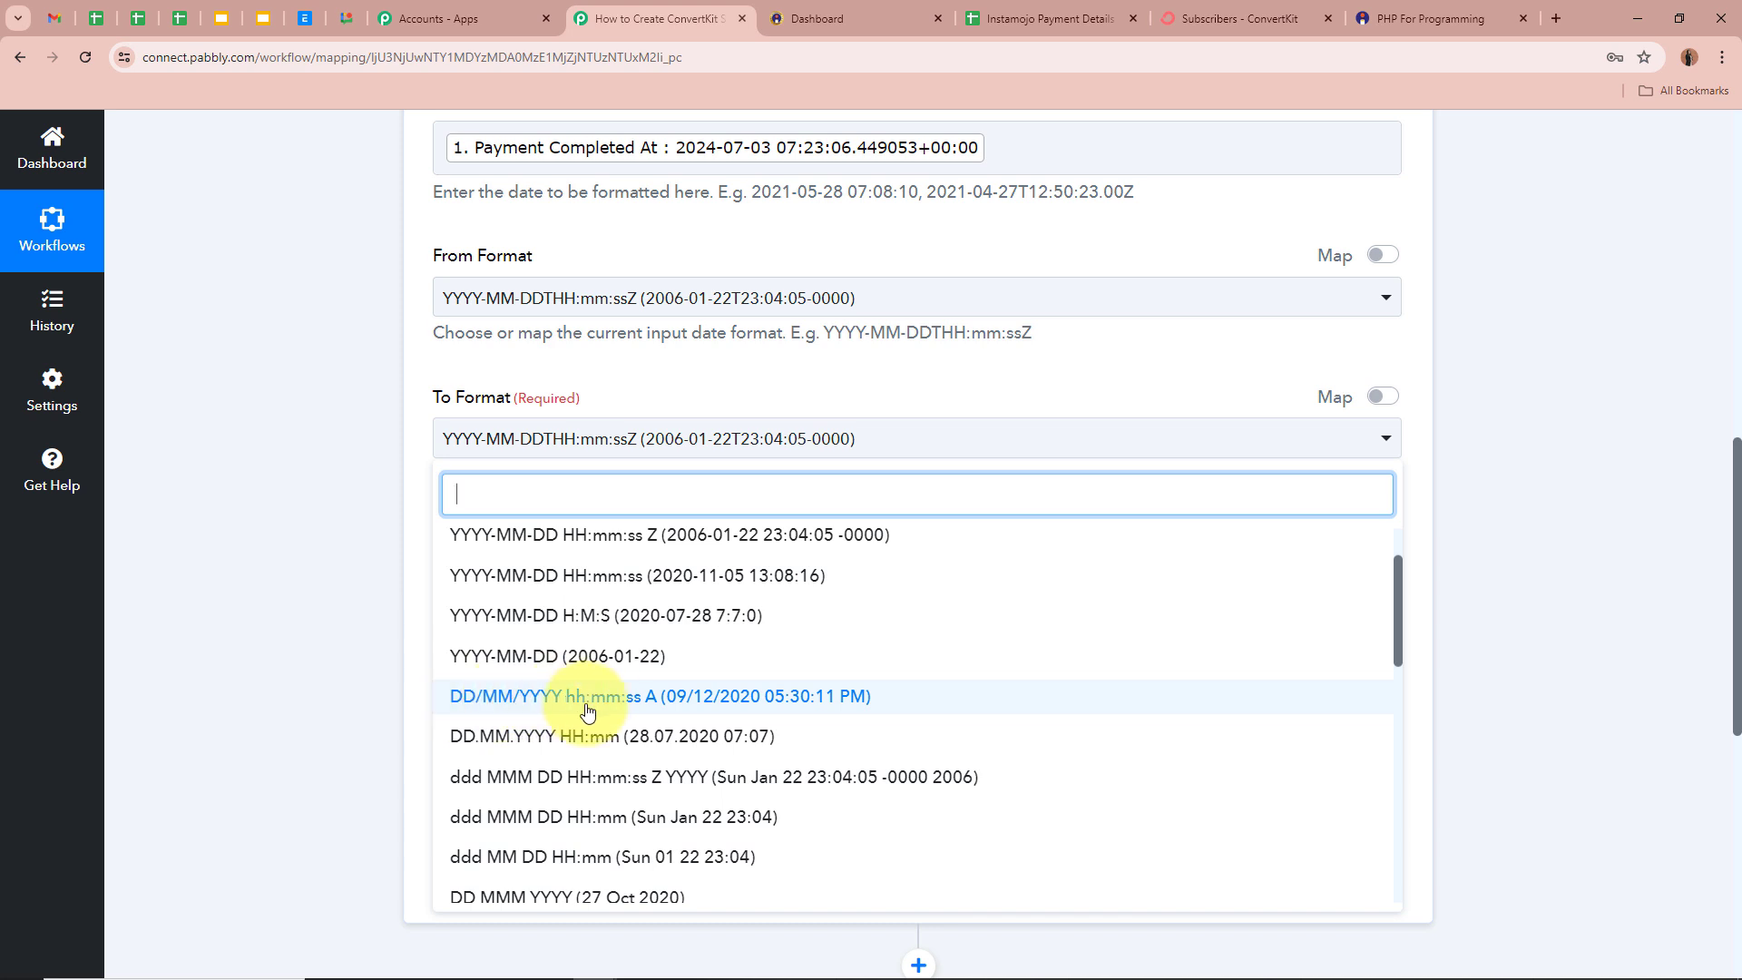
left_click(672, 706)
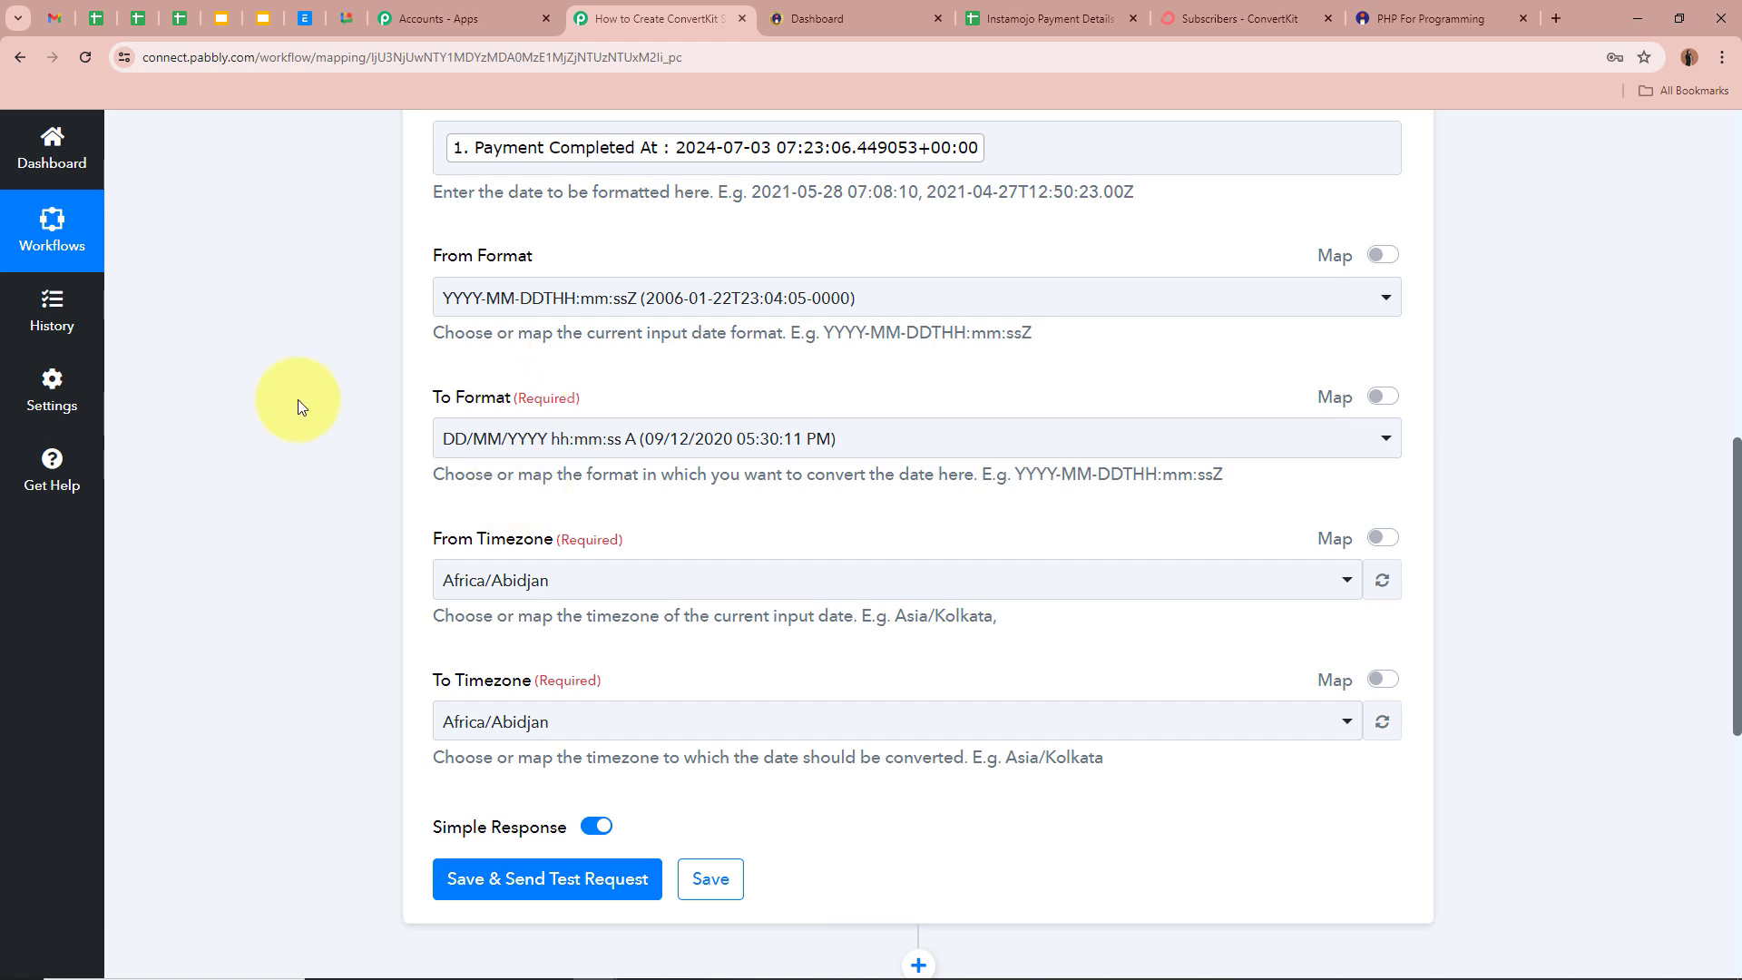
scroll(297, 399, "down", 2)
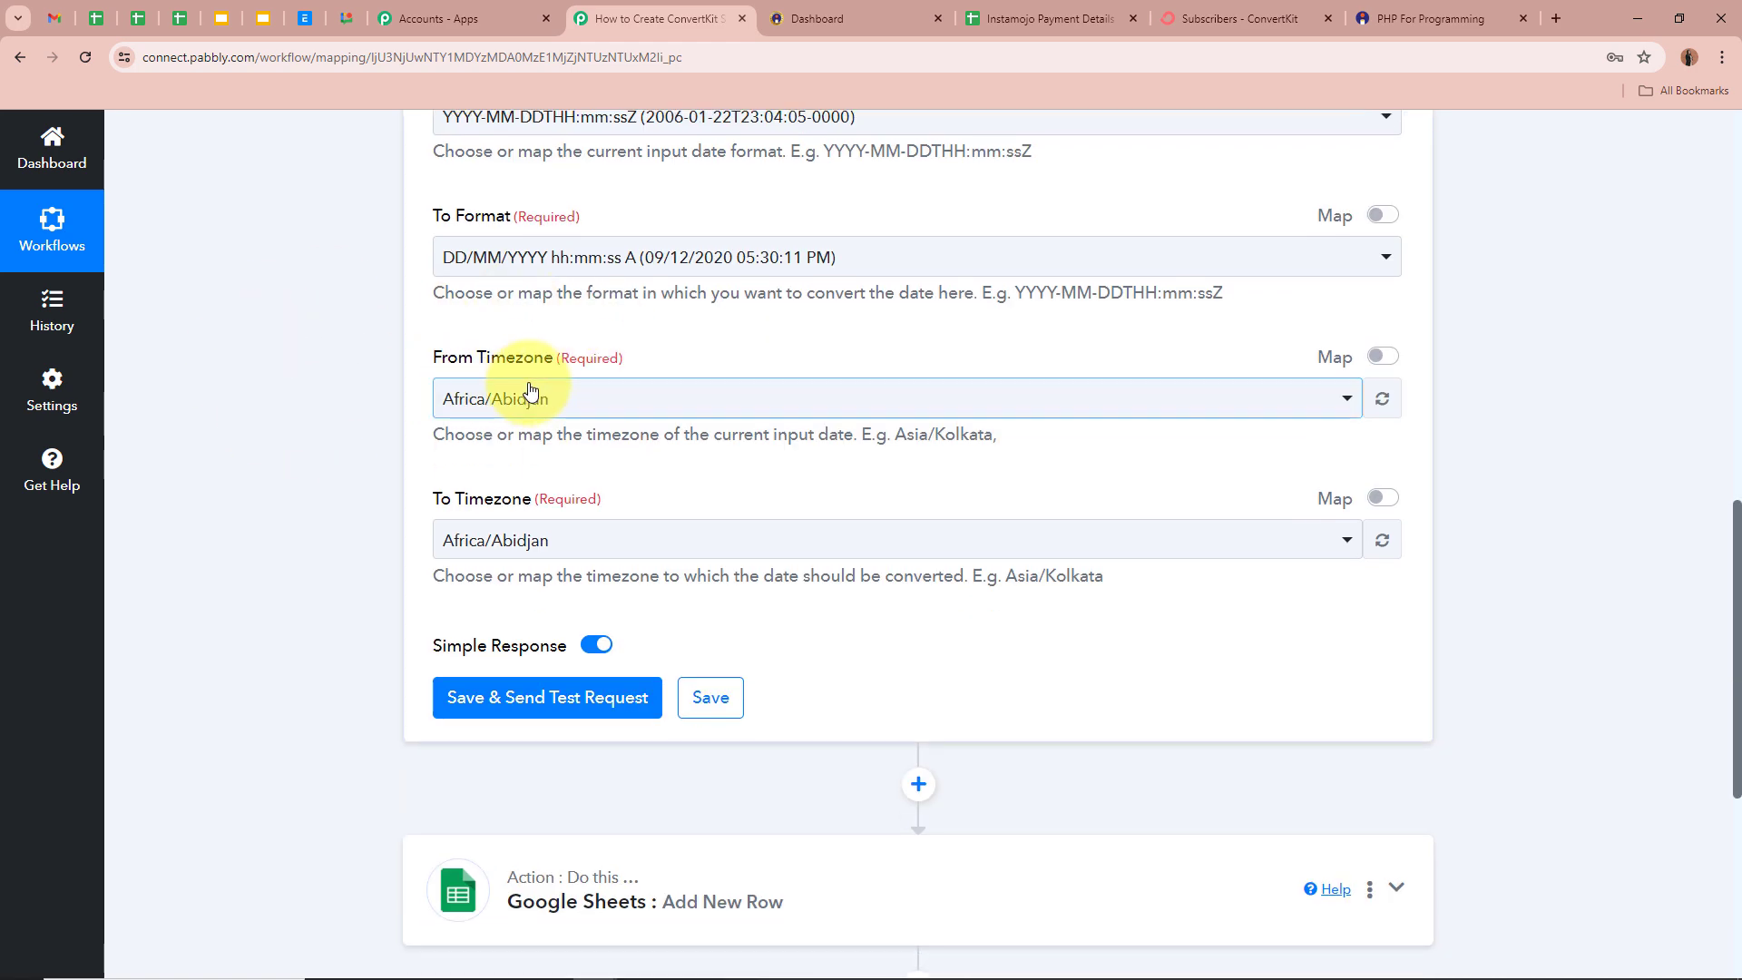
scroll(525, 394, "up", 5)
scroll(425, 419, "down", 4)
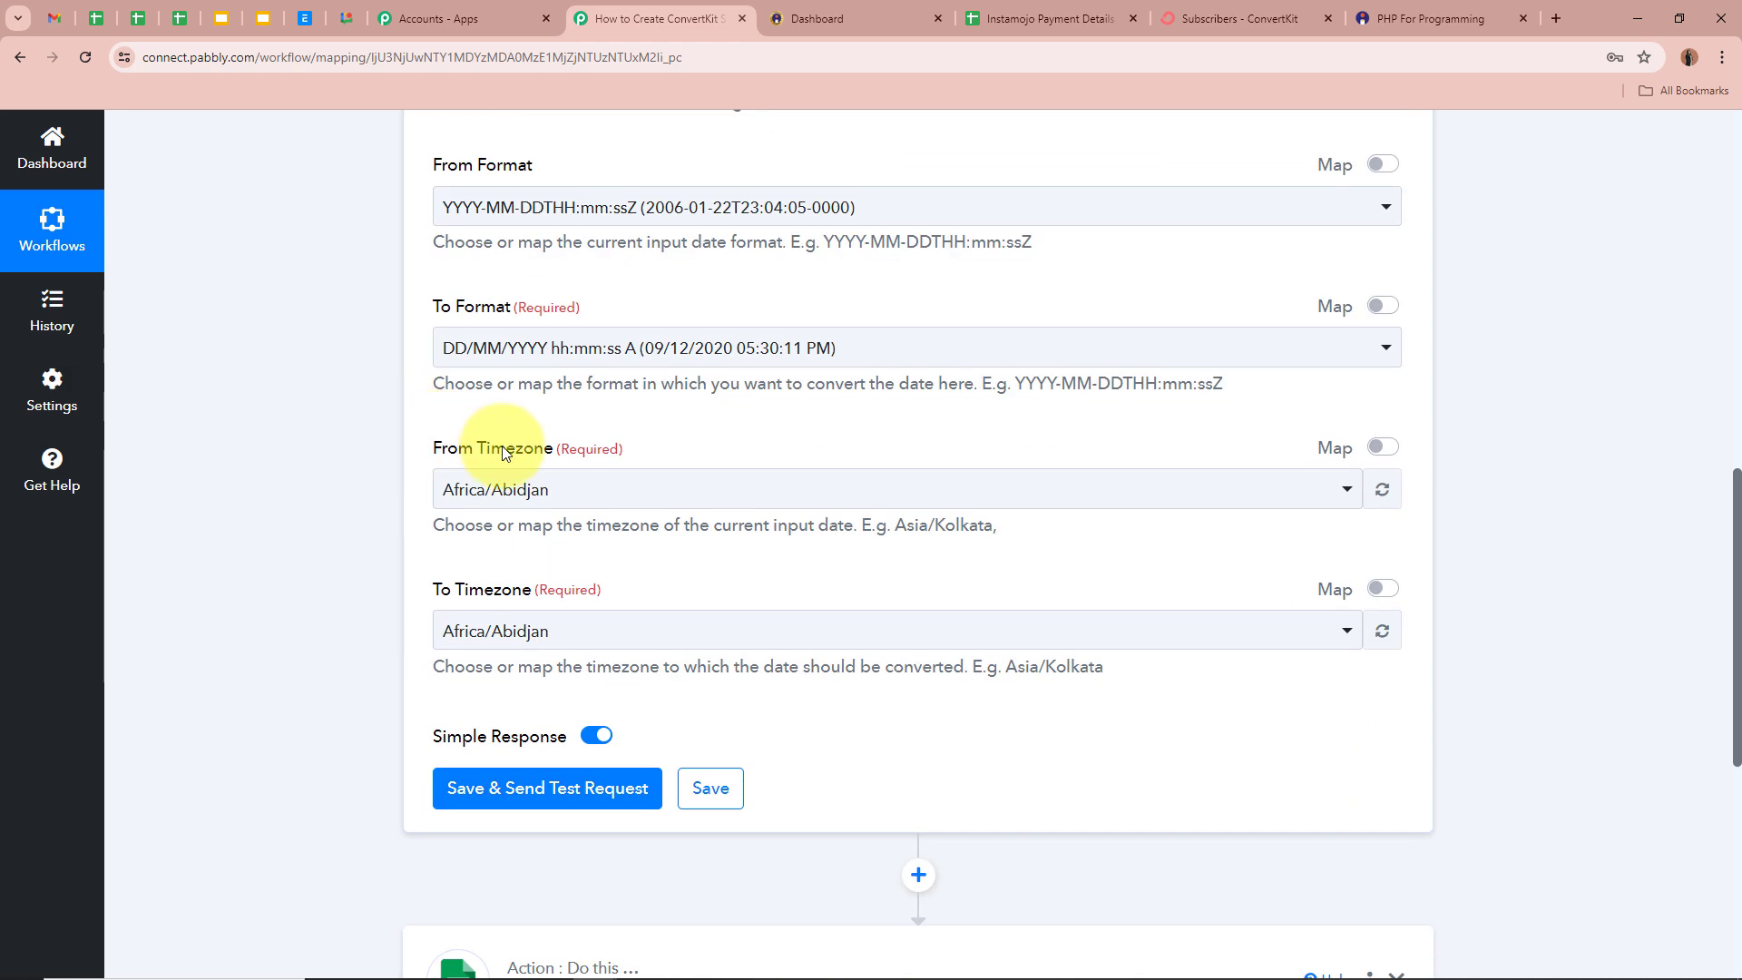
- Set the source timezone to Etc/UTC and the target timezone to Asia/Kolkata
left_click(585, 486)
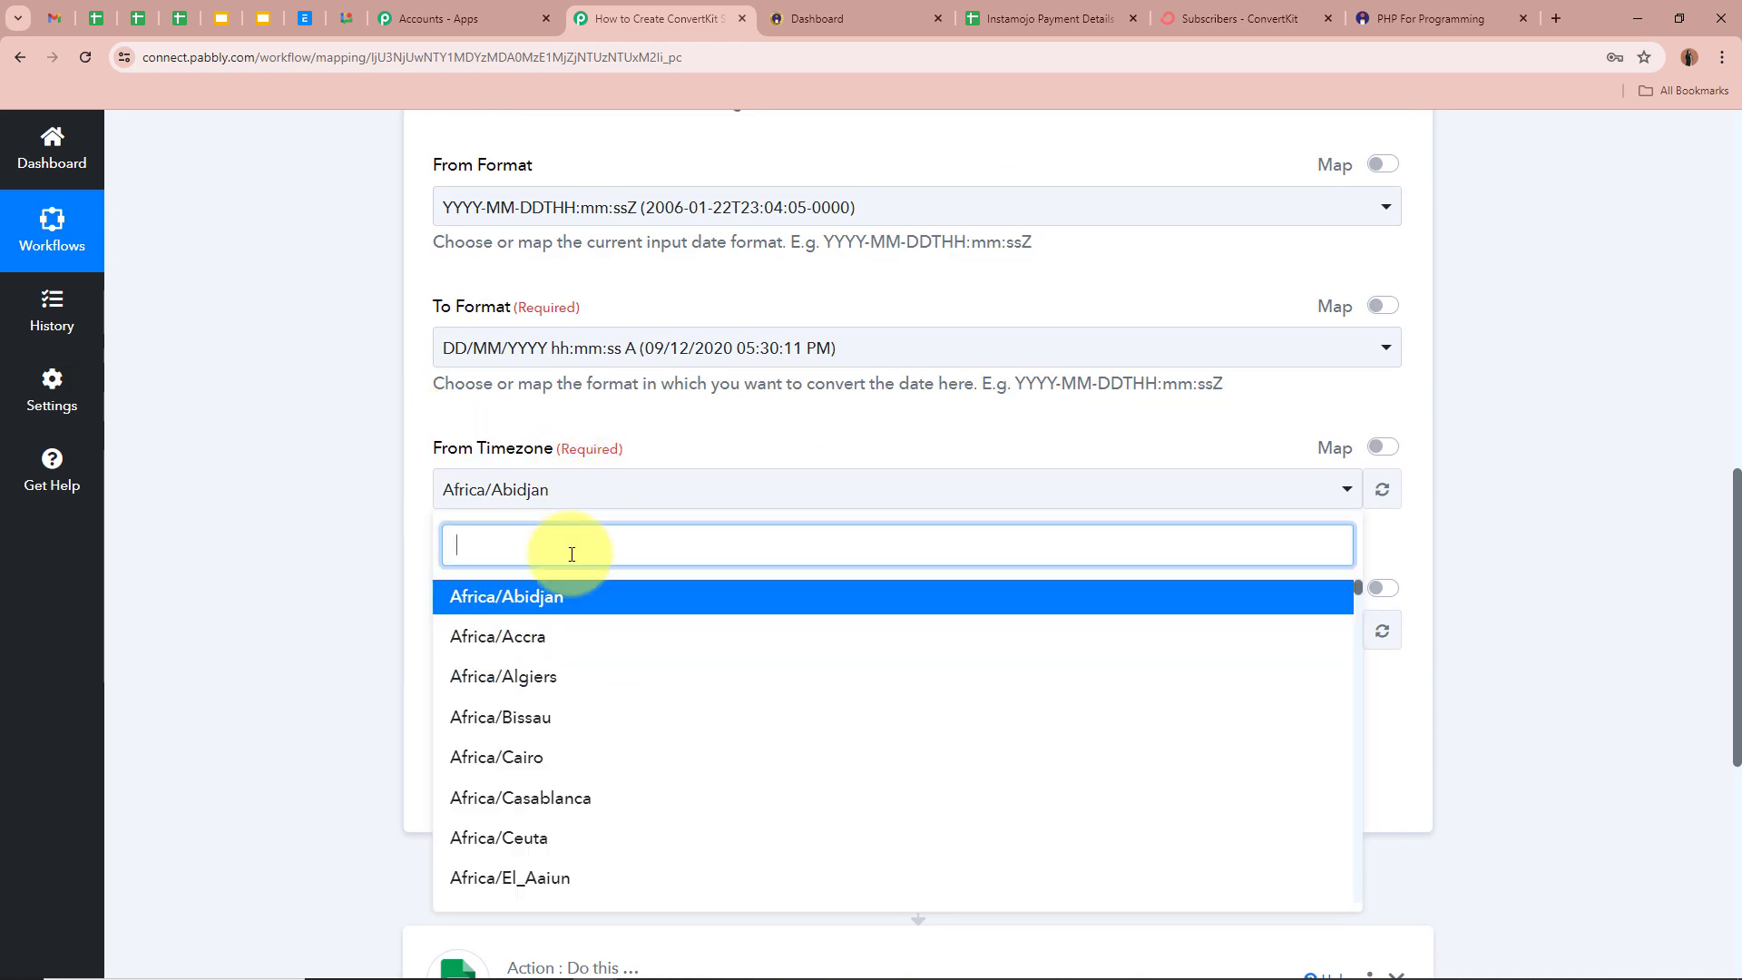
type("UTC")
left_click(555, 602)
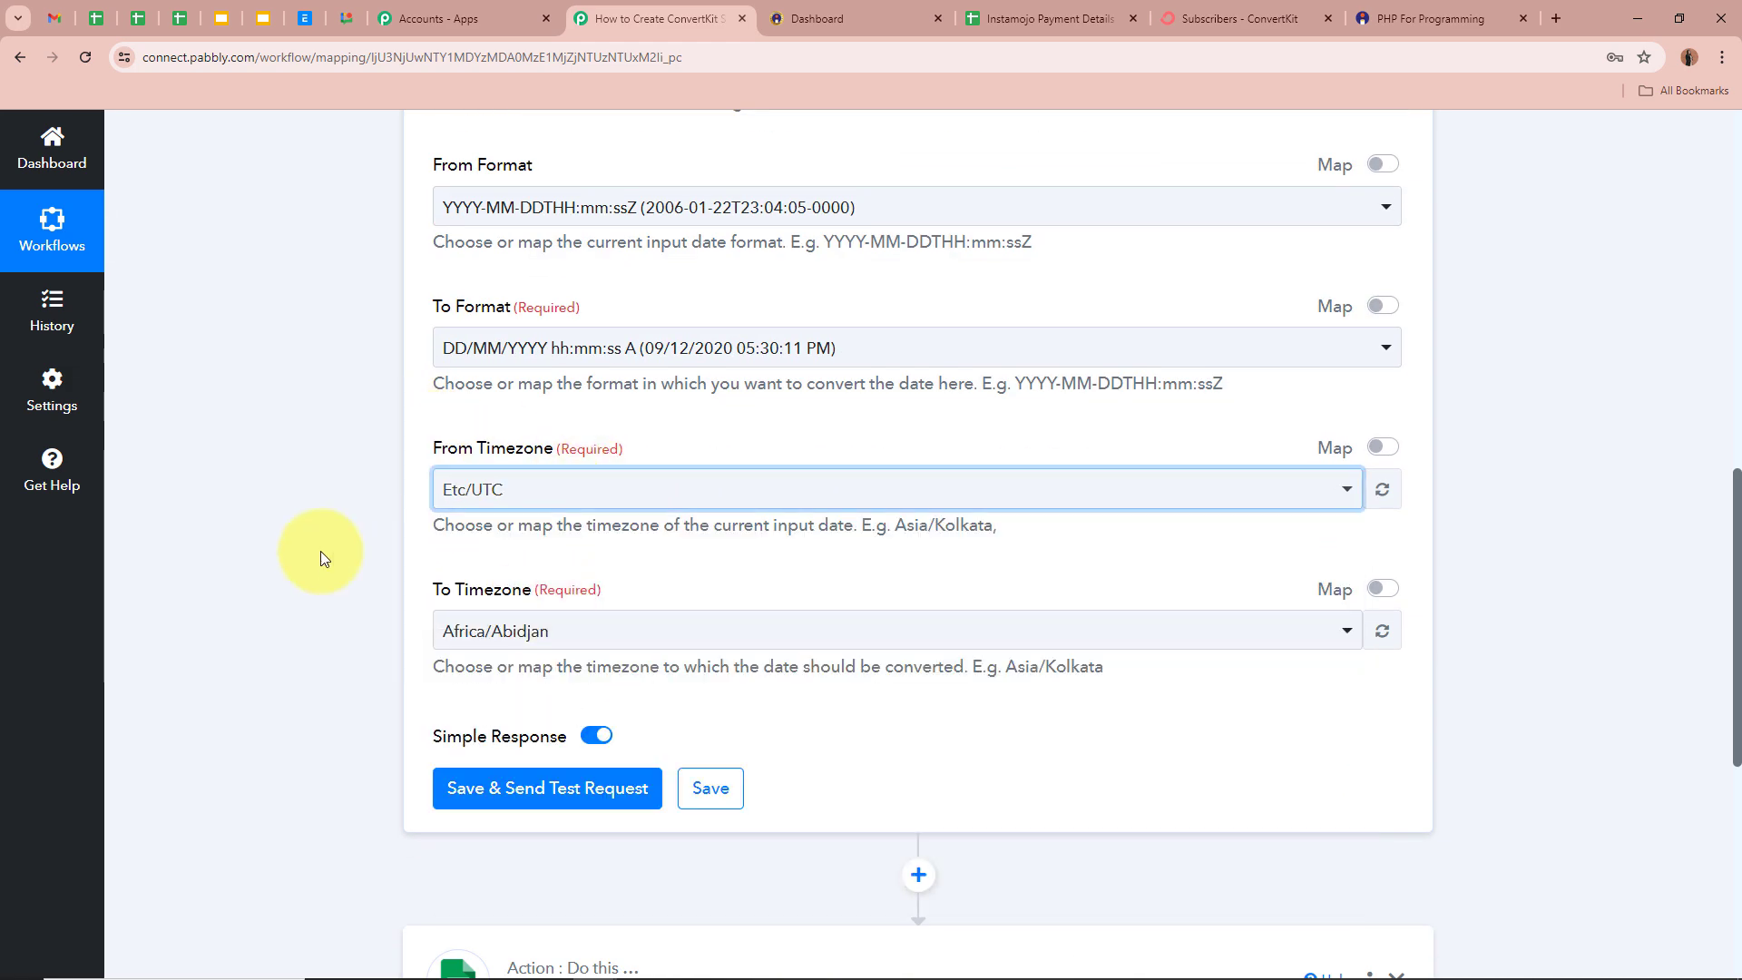
scroll(326, 543, "down", 1)
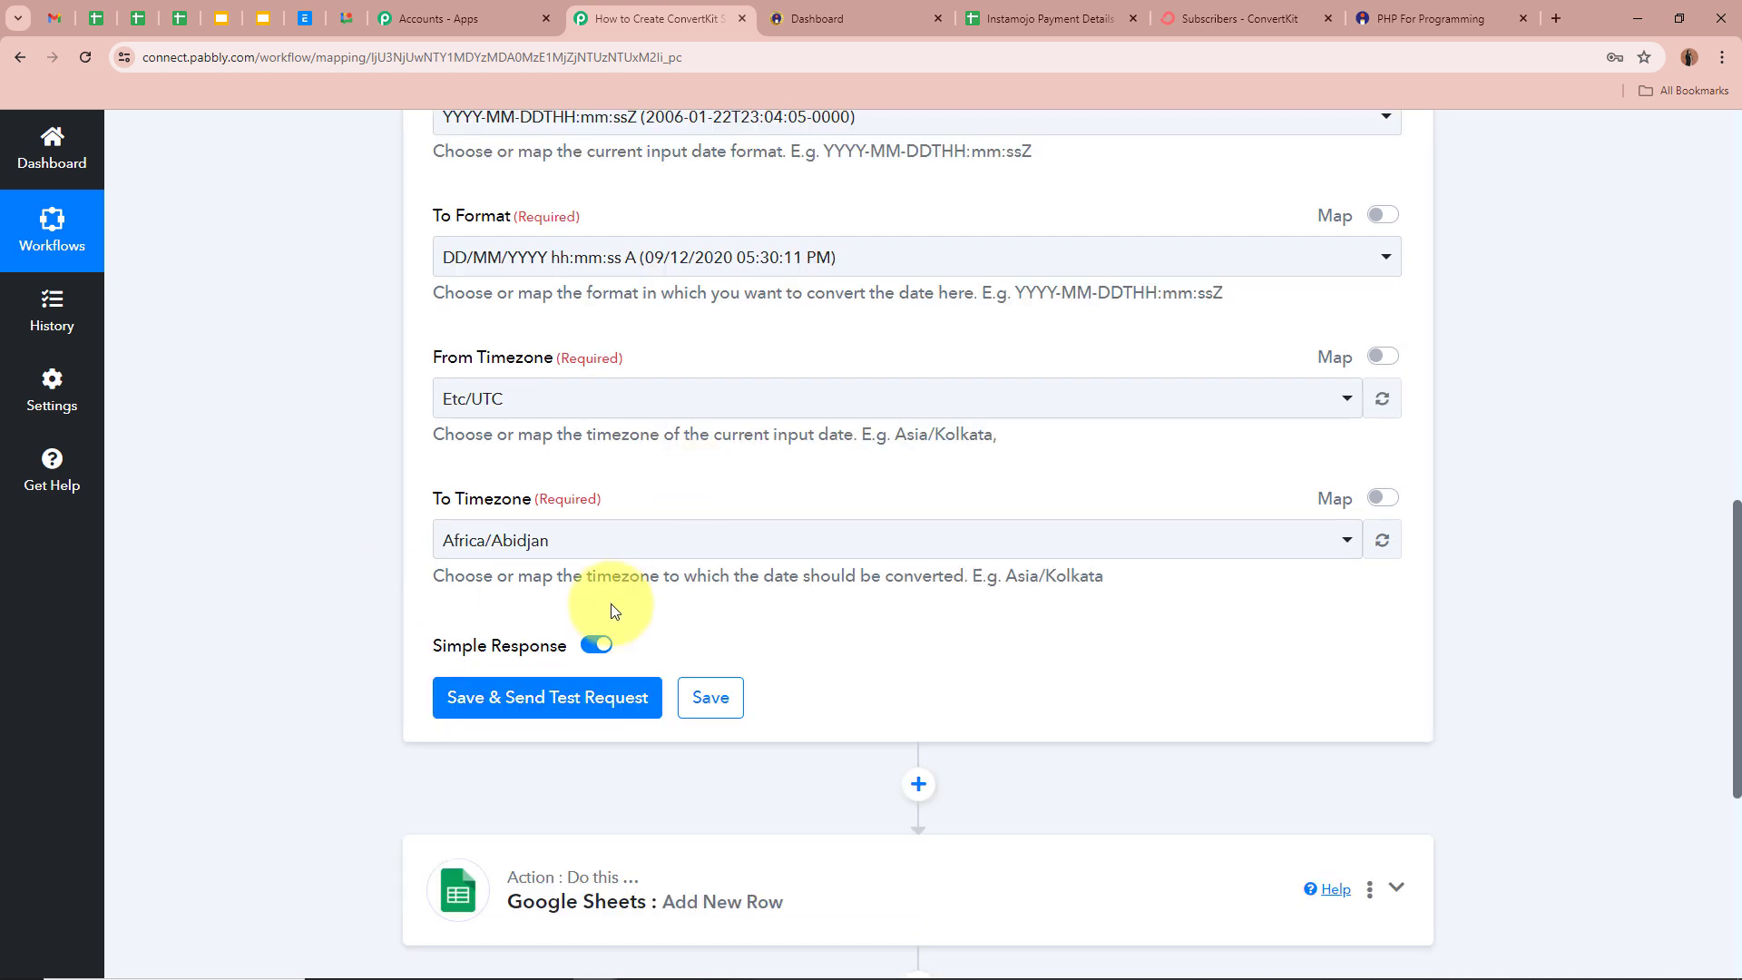
left_click(556, 535)
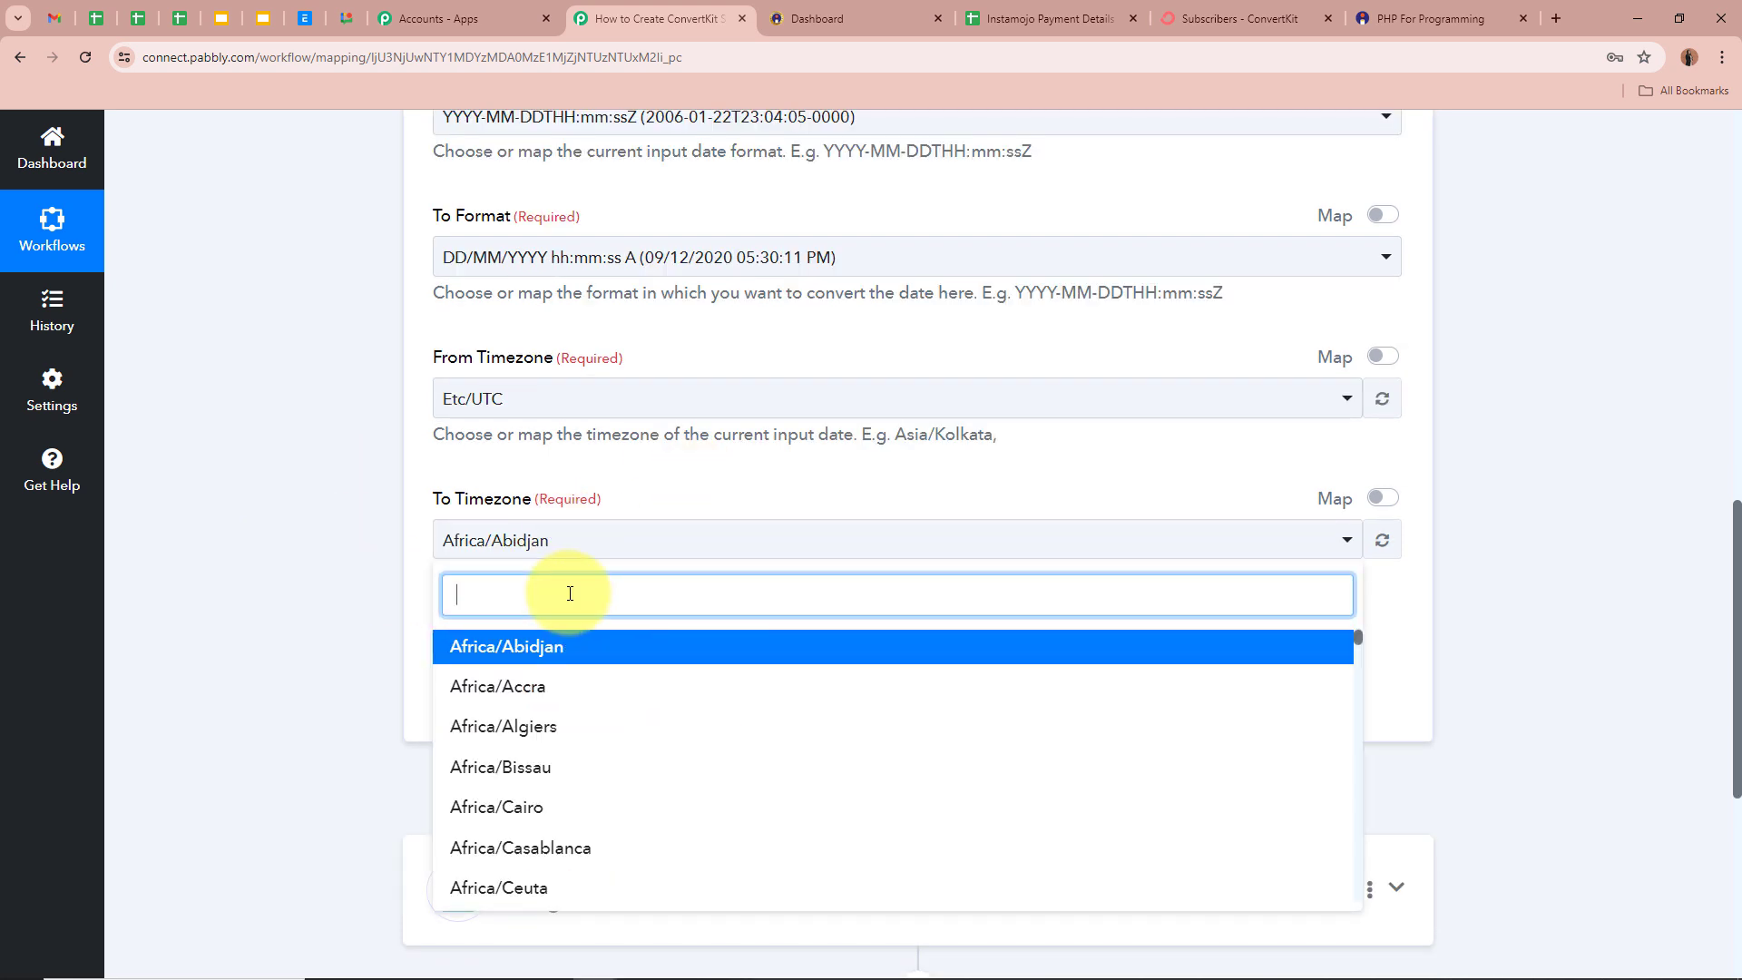
type("Kol")
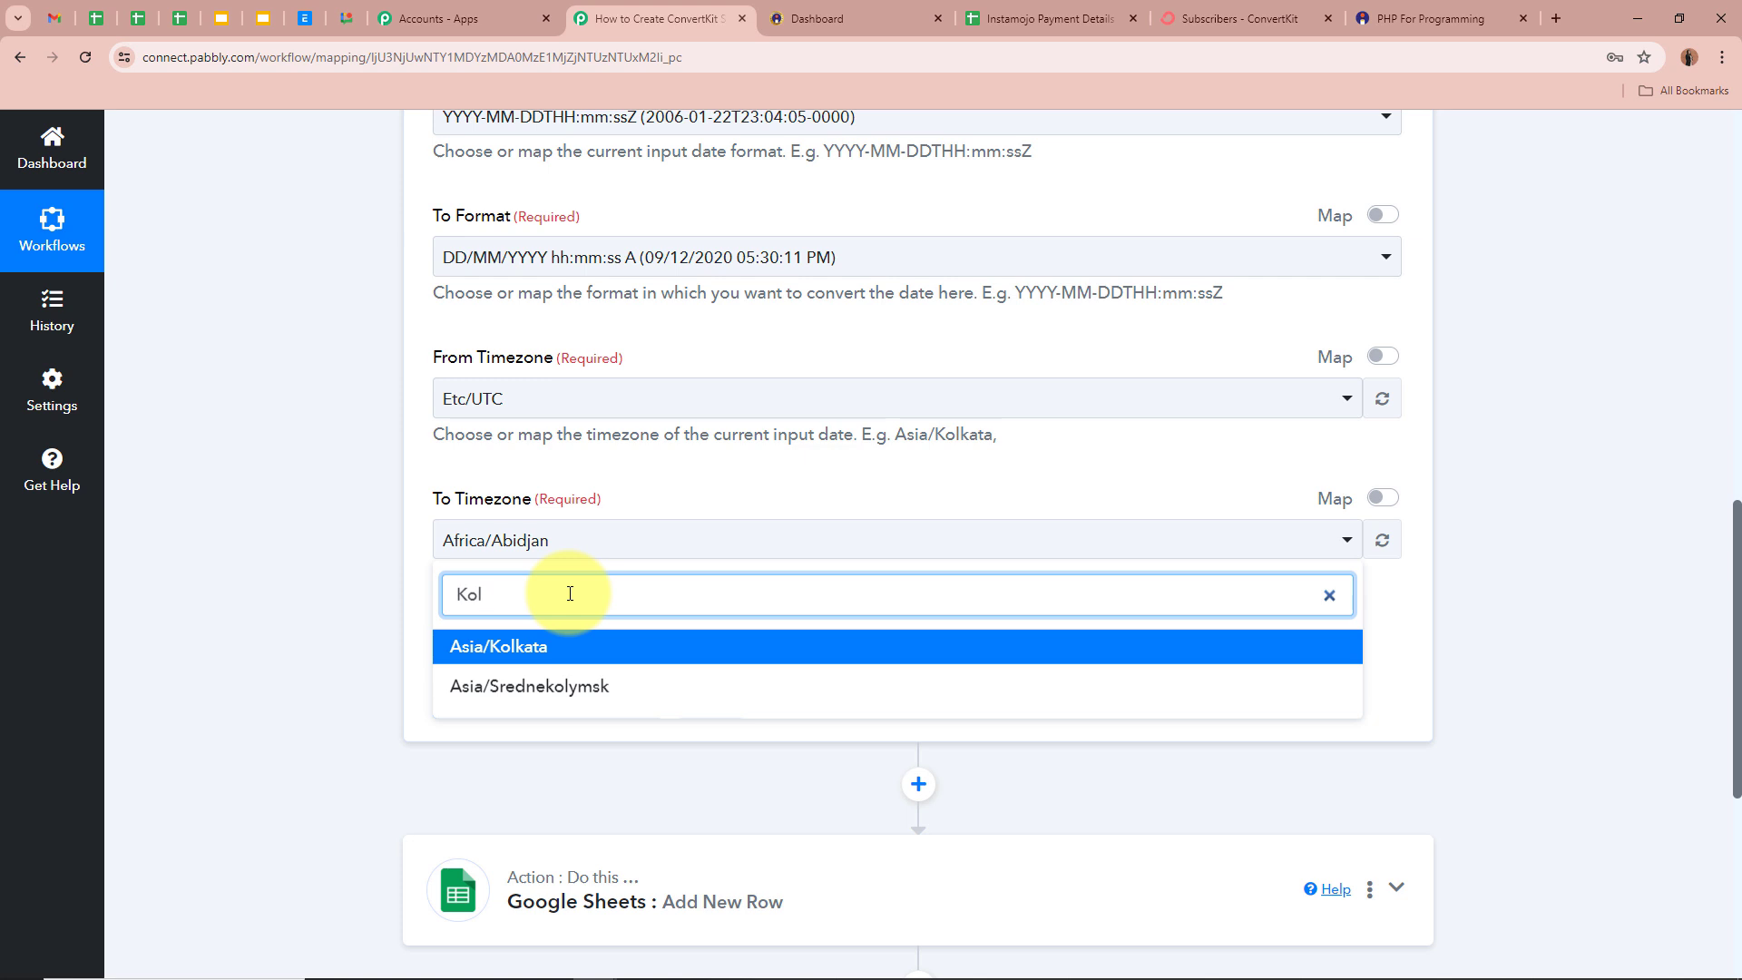
left_click(580, 648)
scroll(318, 576, "up", 3)
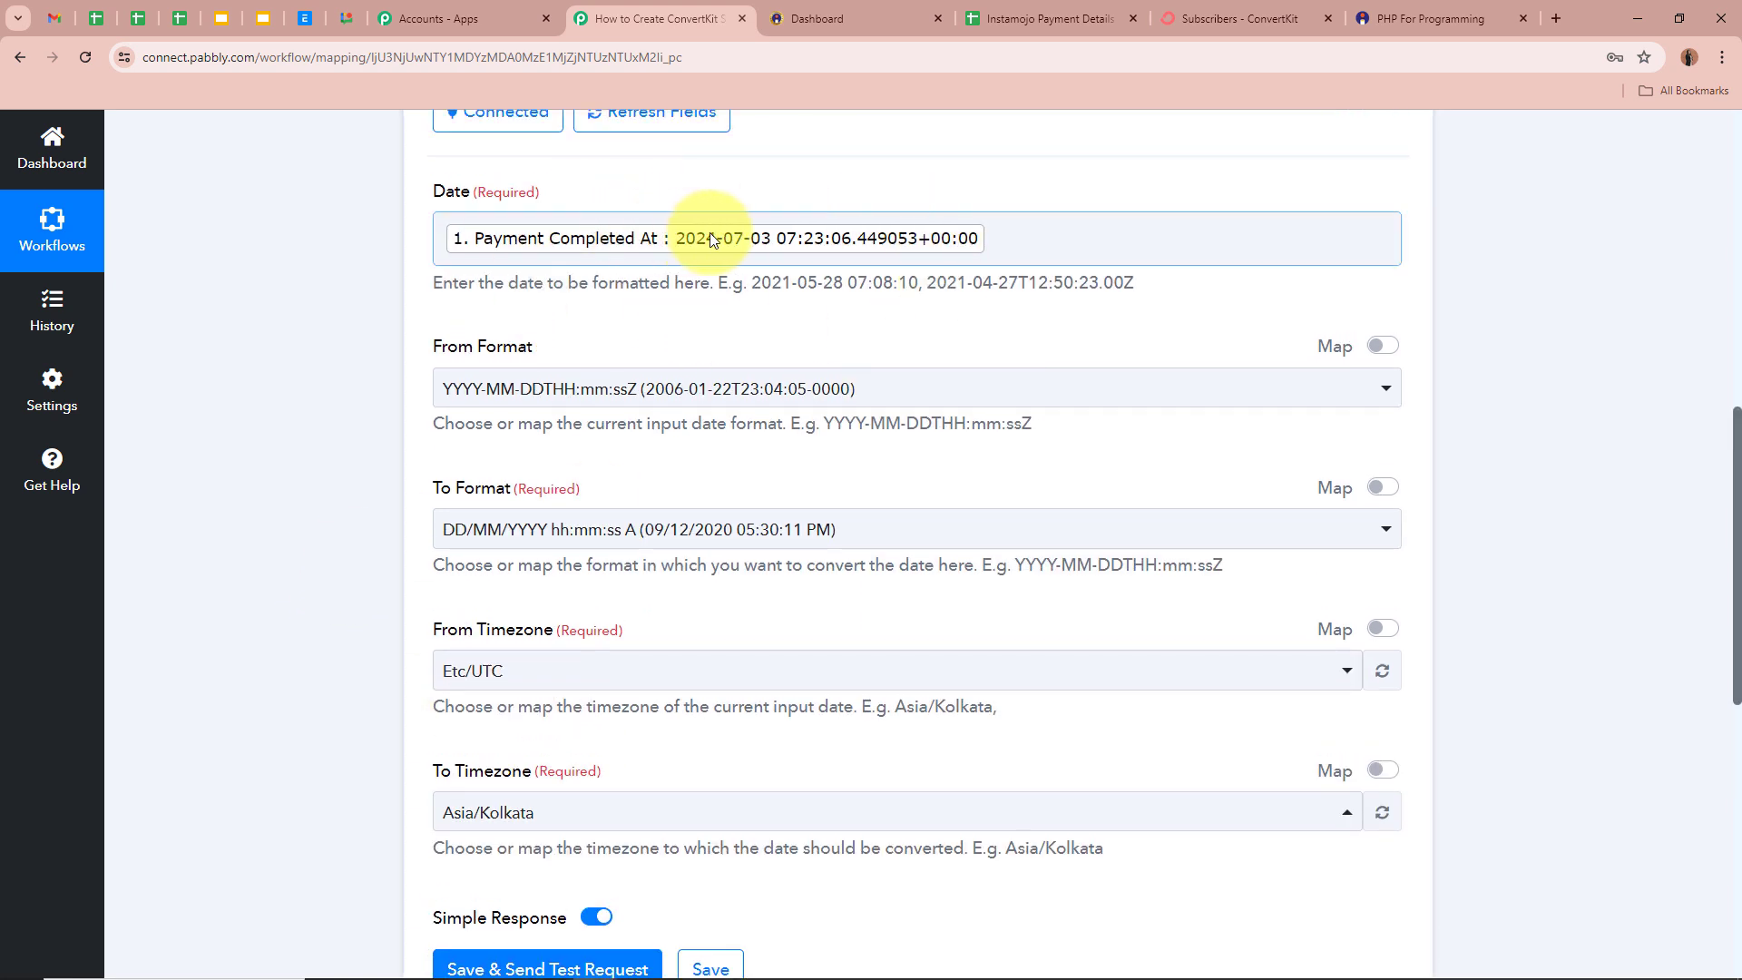
scroll(304, 495, "down", 3)
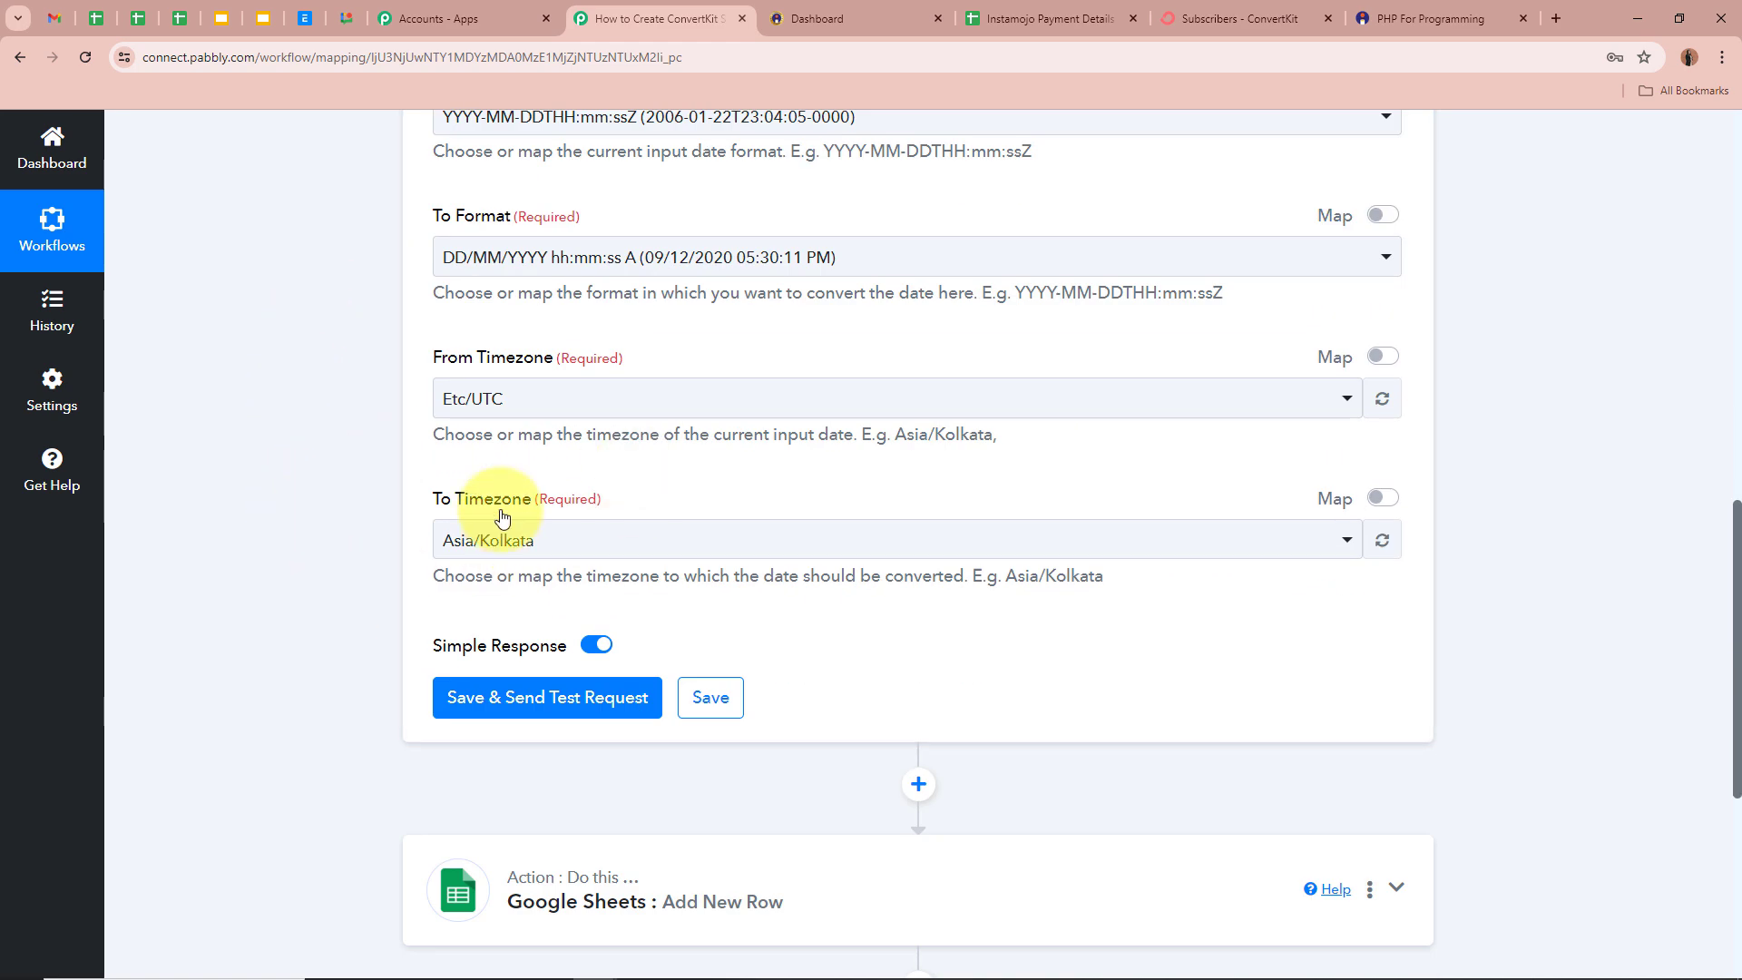
scroll(454, 526, "down", 1)
- Save and test the formatter, confirm the 03/07/2024 12:53:06 PM result, and show Google Sheets fields
left_click(531, 594)
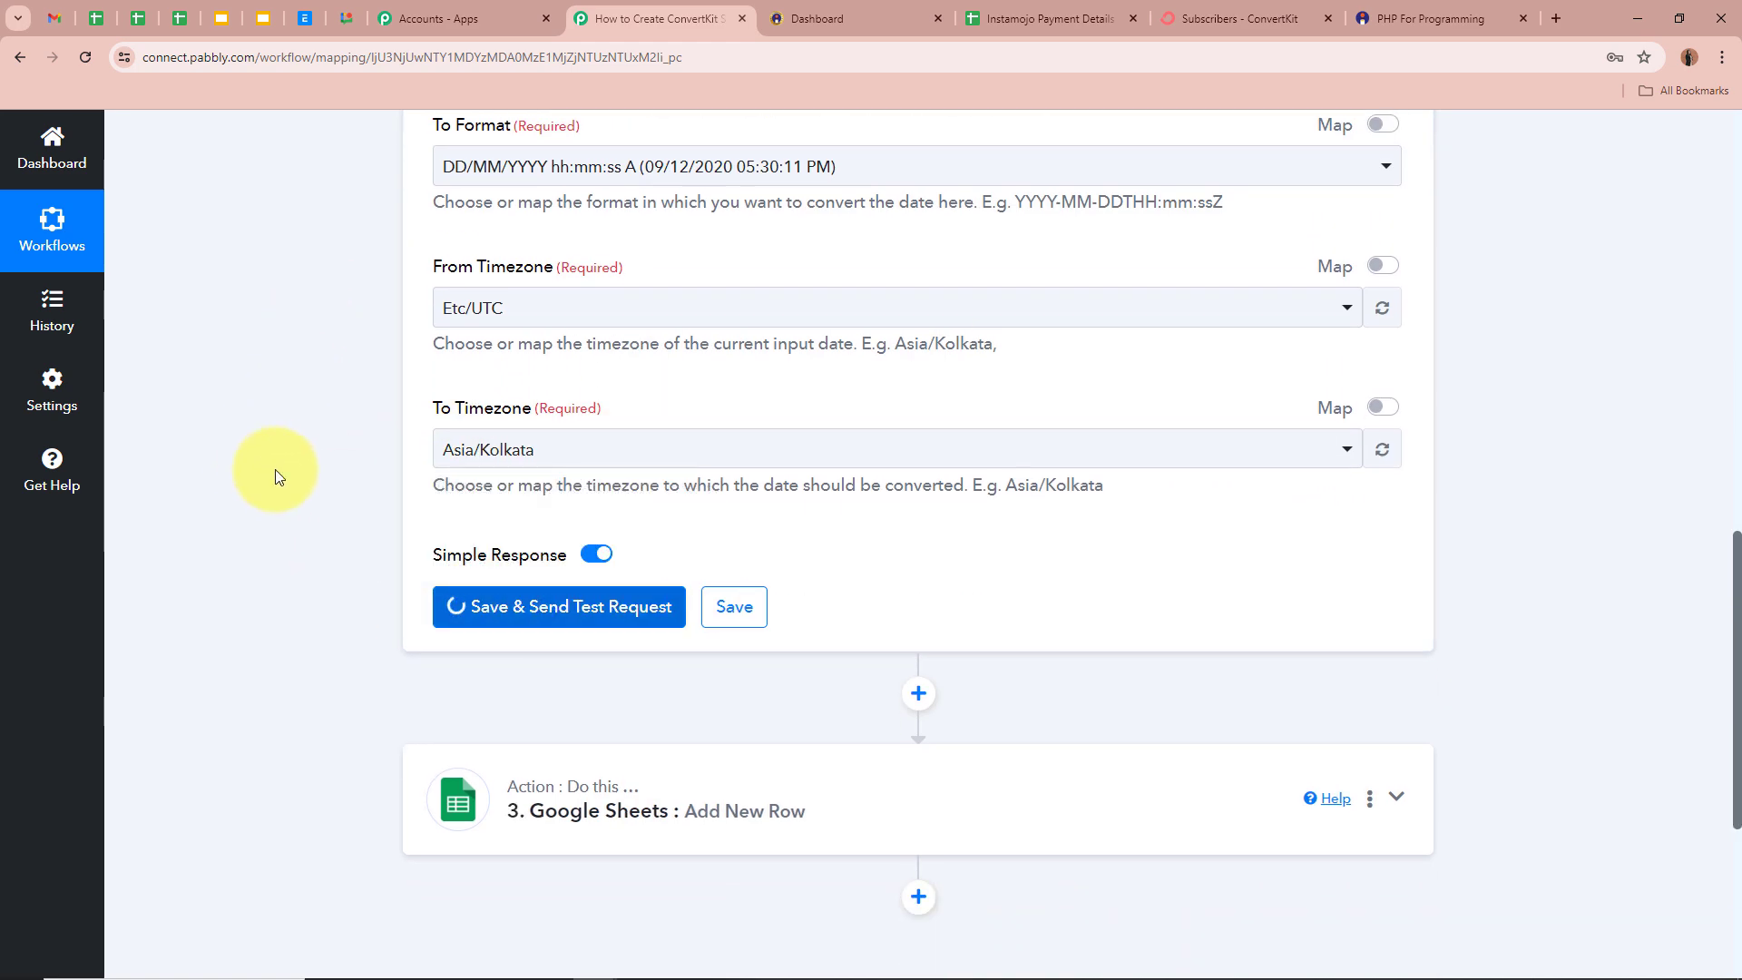
scroll(315, 595, "down", 2)
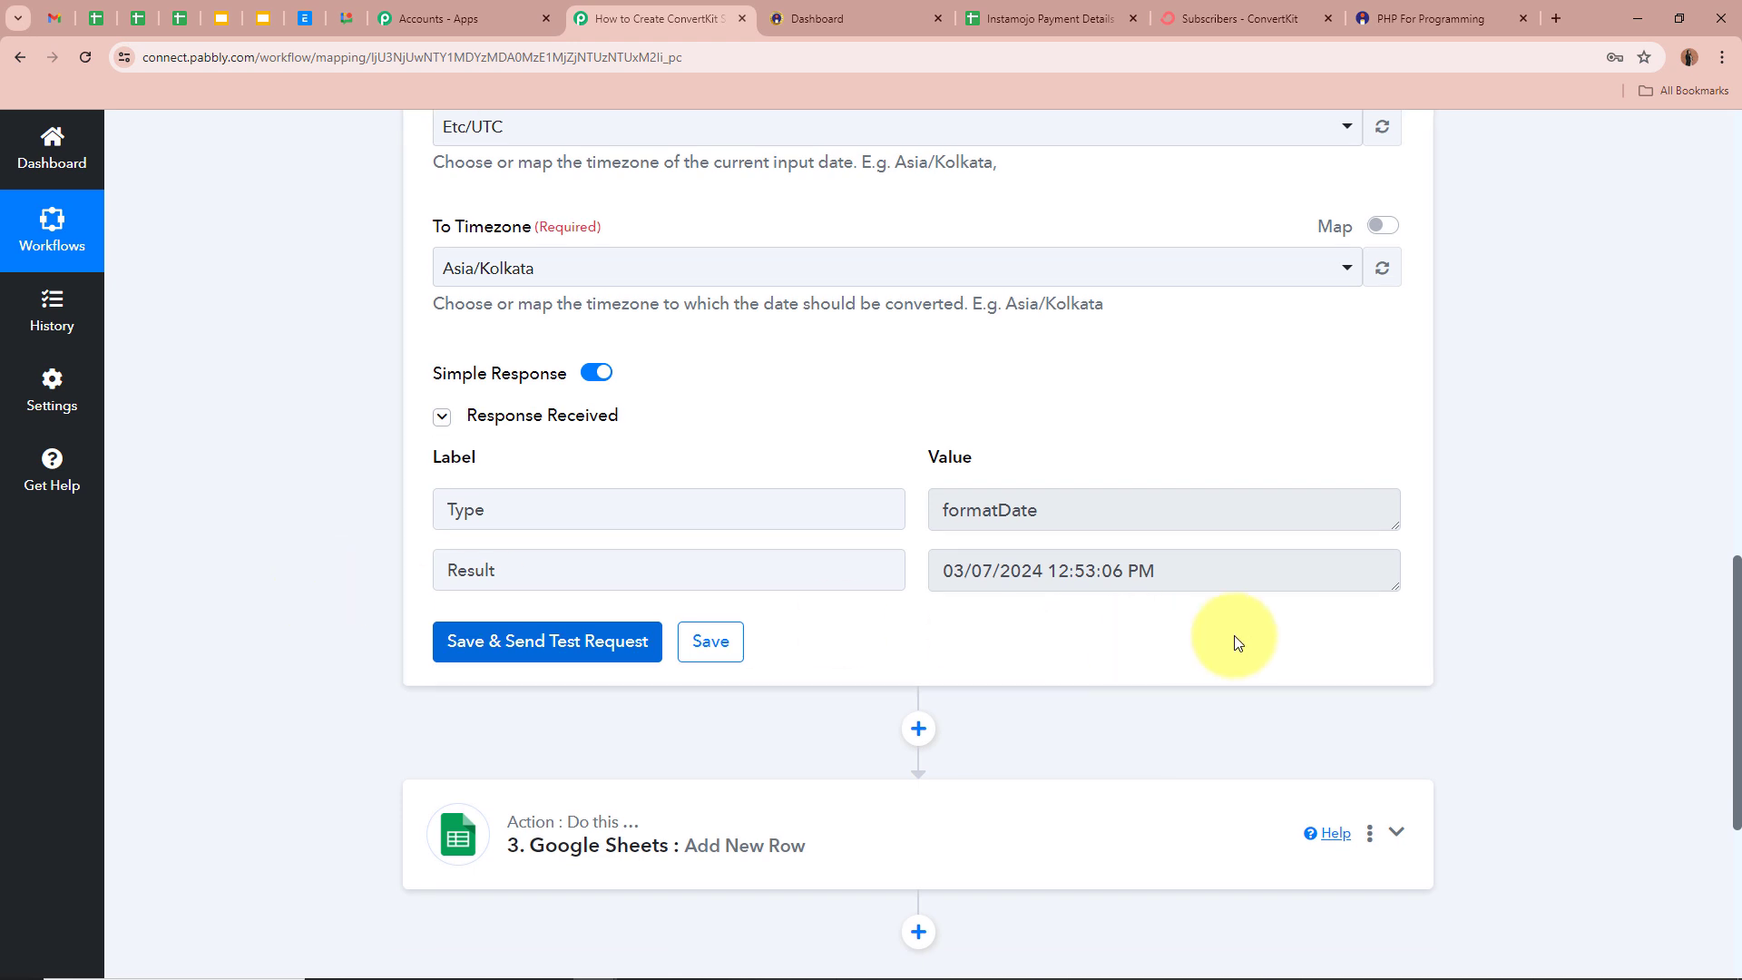
left_click_drag(1190, 567, 838, 585)
left_click(1455, 634)
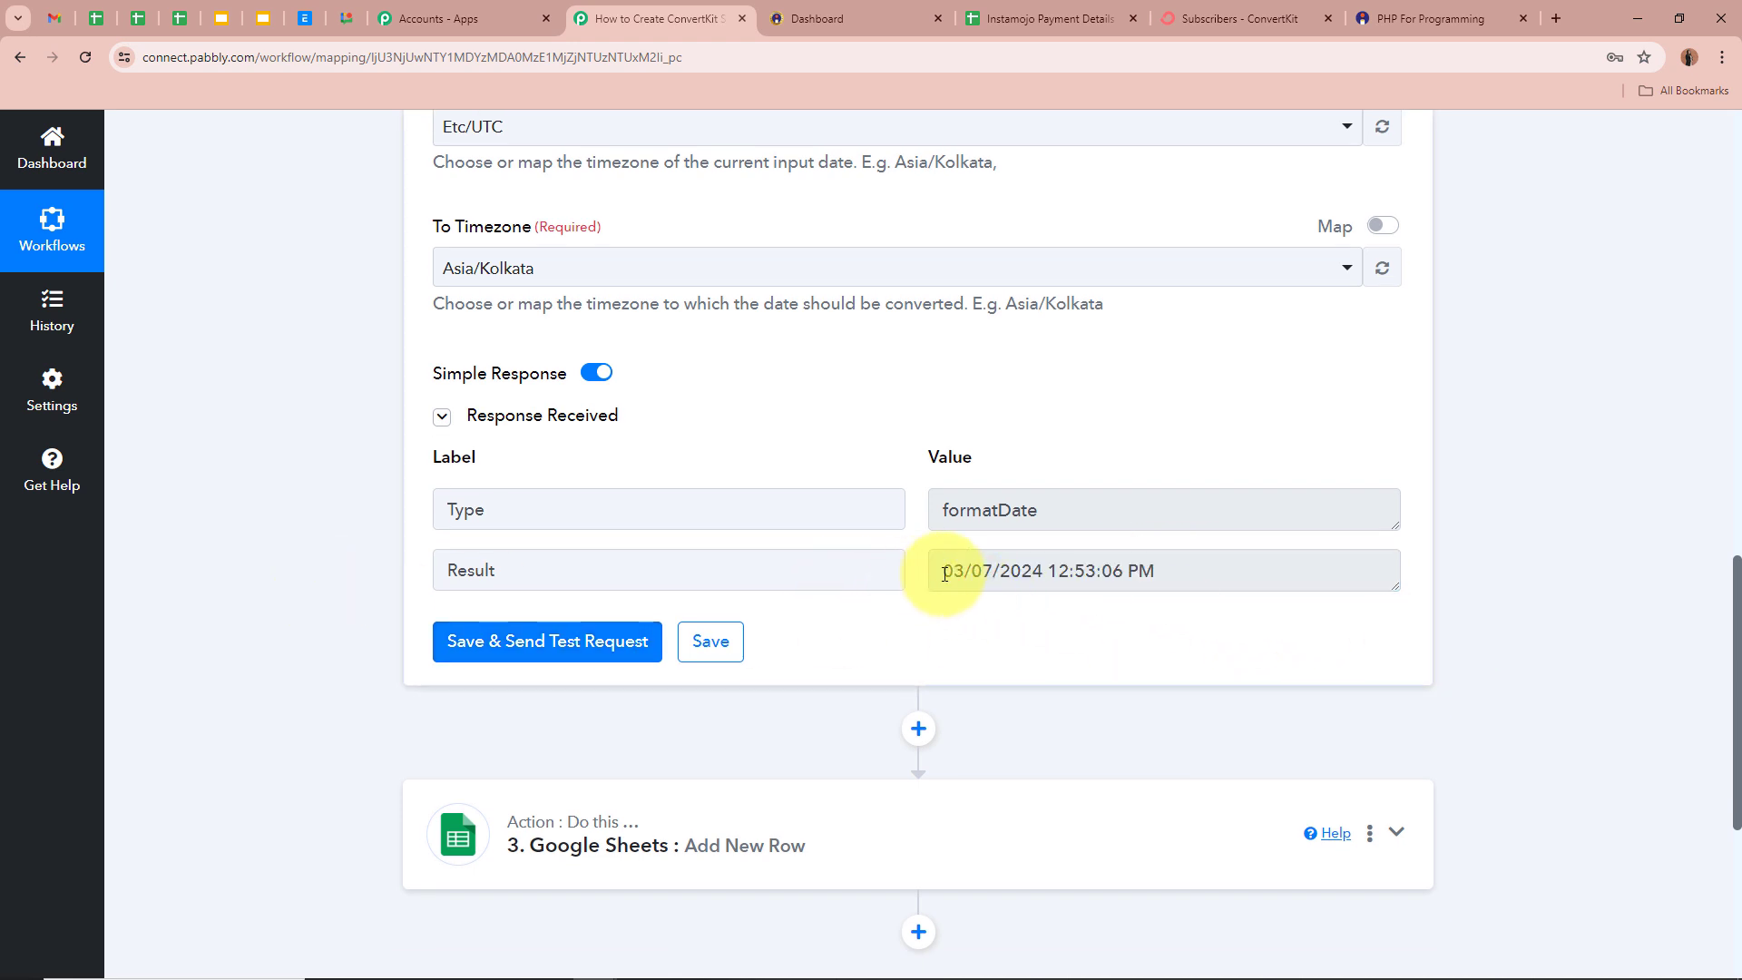
left_click_drag(943, 570, 1159, 622)
left_click(1042, 569)
left_click(1159, 632)
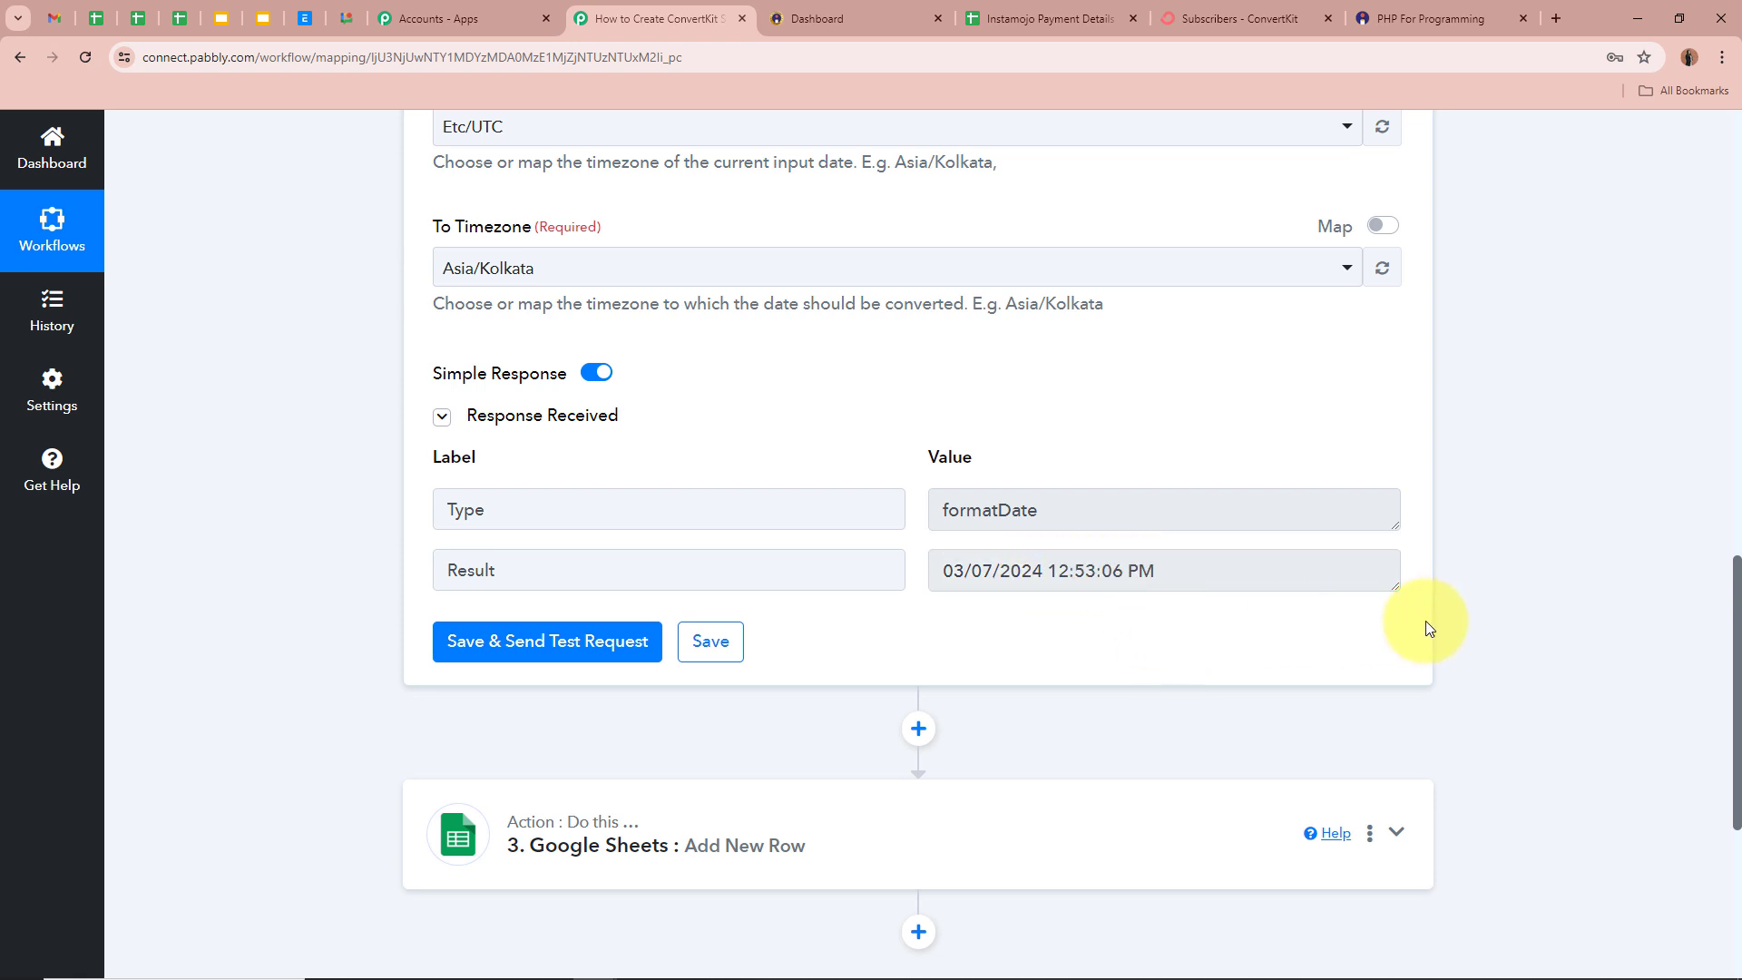
triple_click(1236, 571)
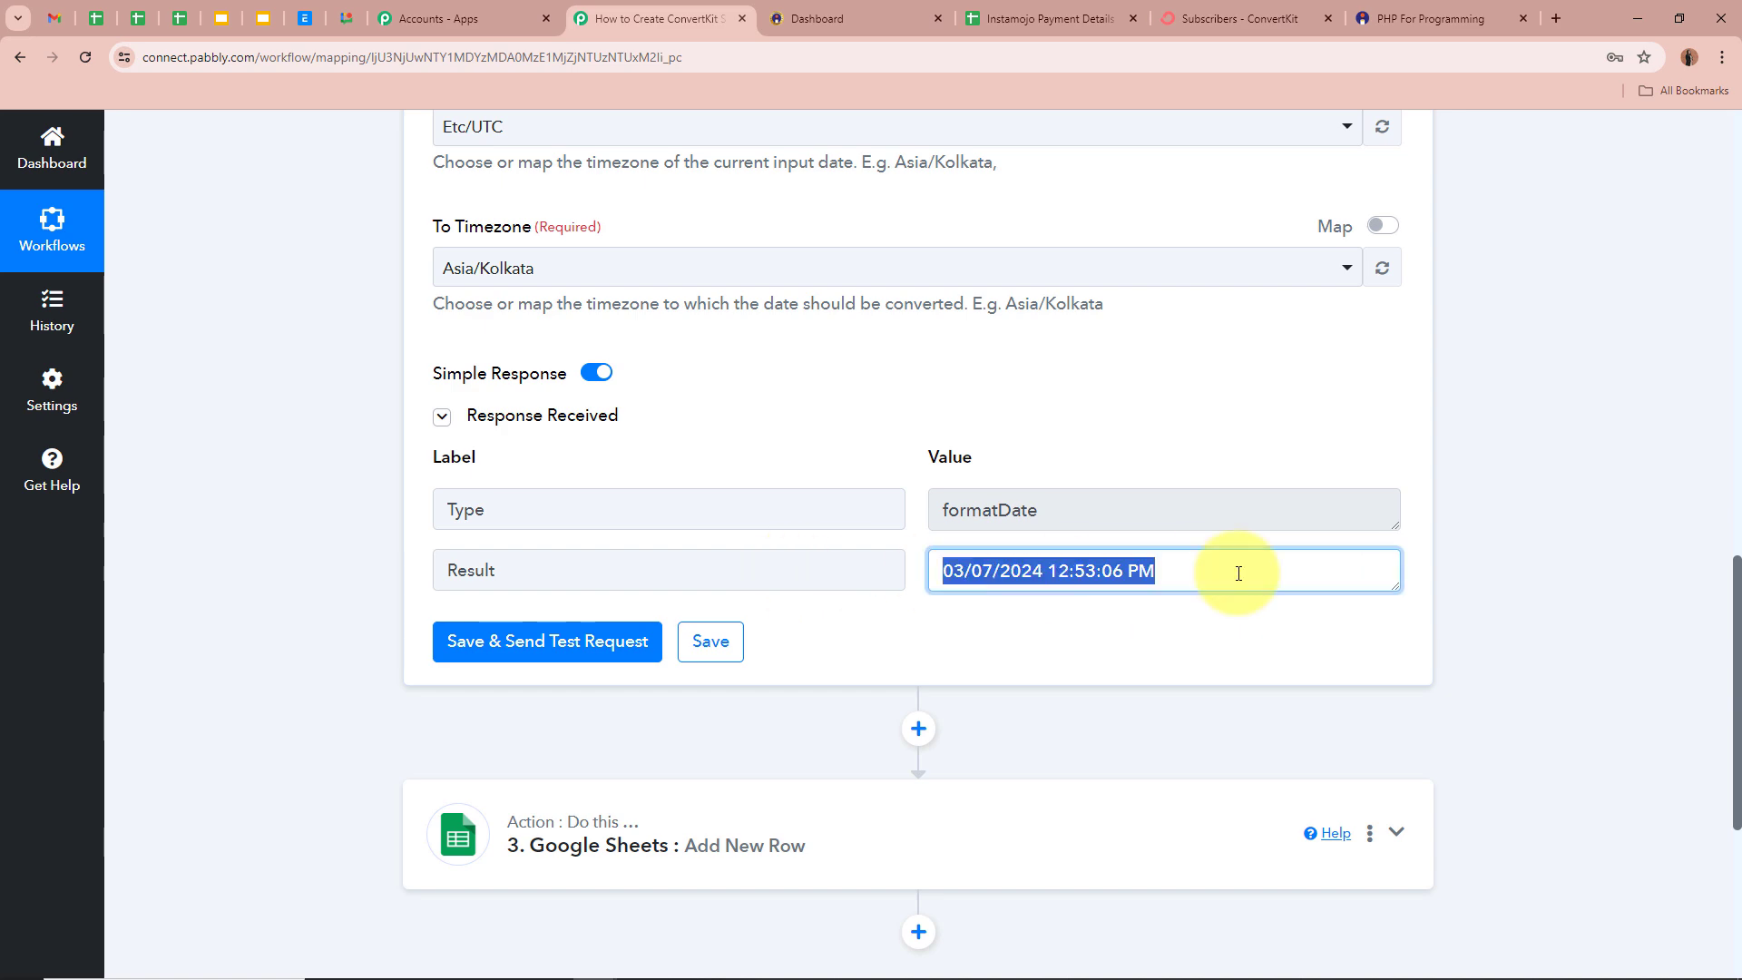
left_click(1728, 618)
left_click(1395, 832)
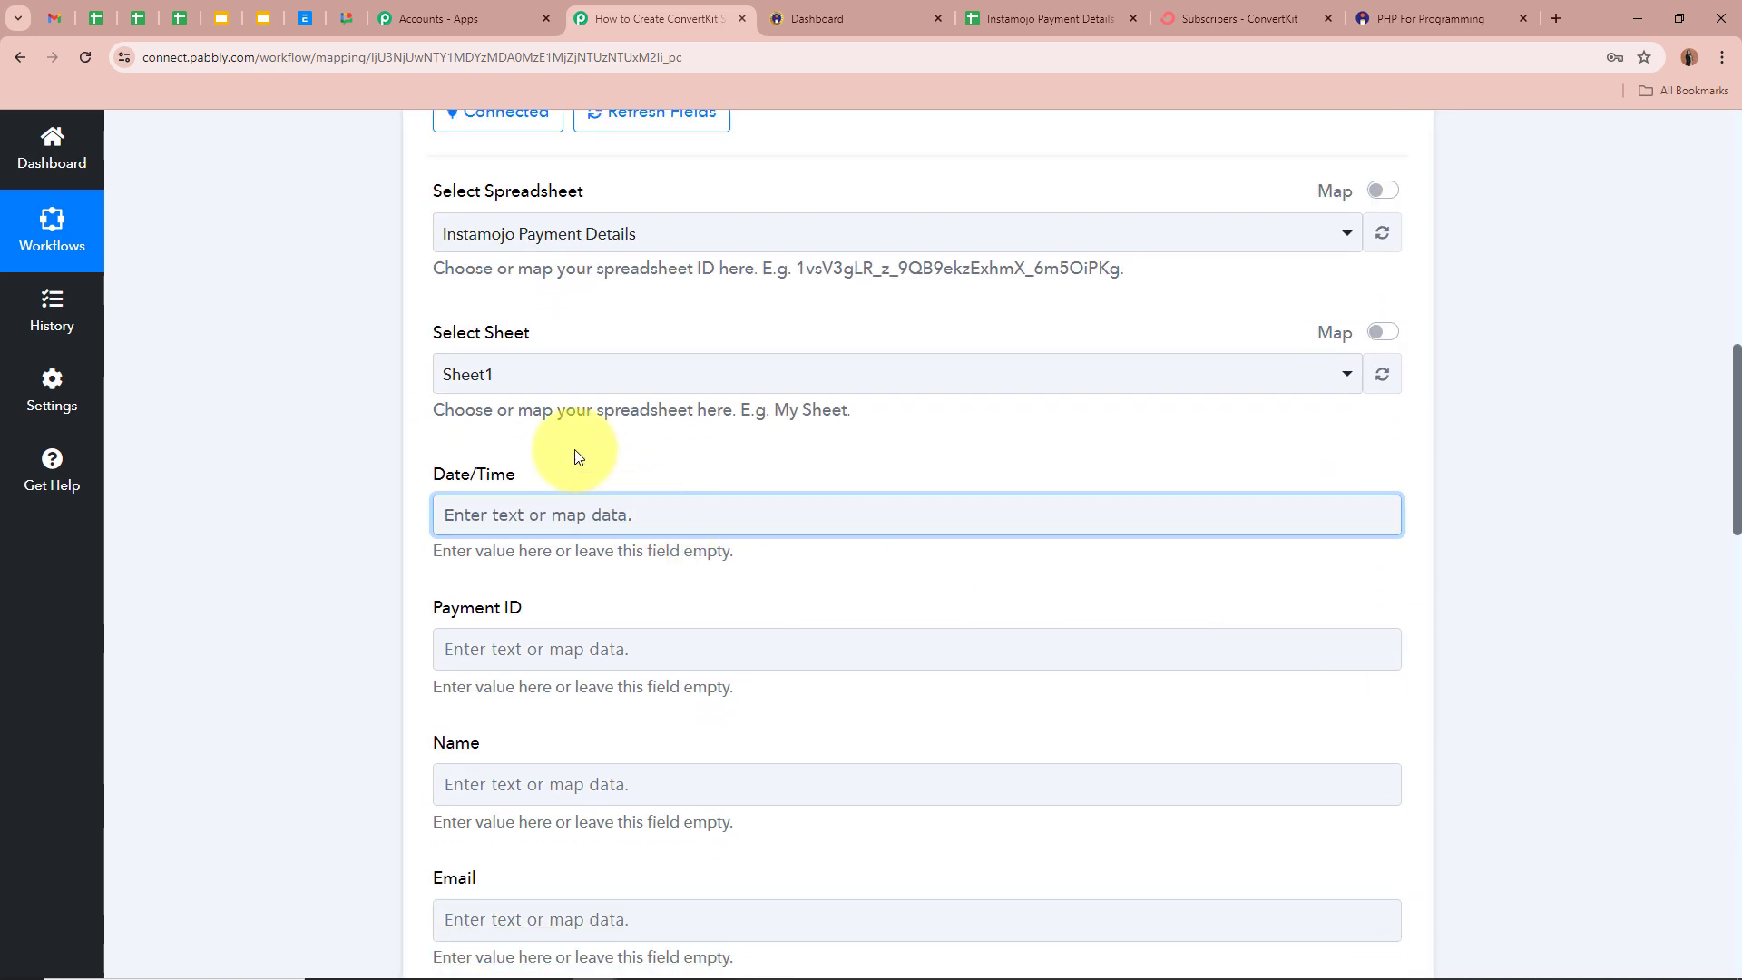
- Map the date formatter's Result into the Date/Time field
left_click(530, 504)
scroll(155, 614, "down", 1)
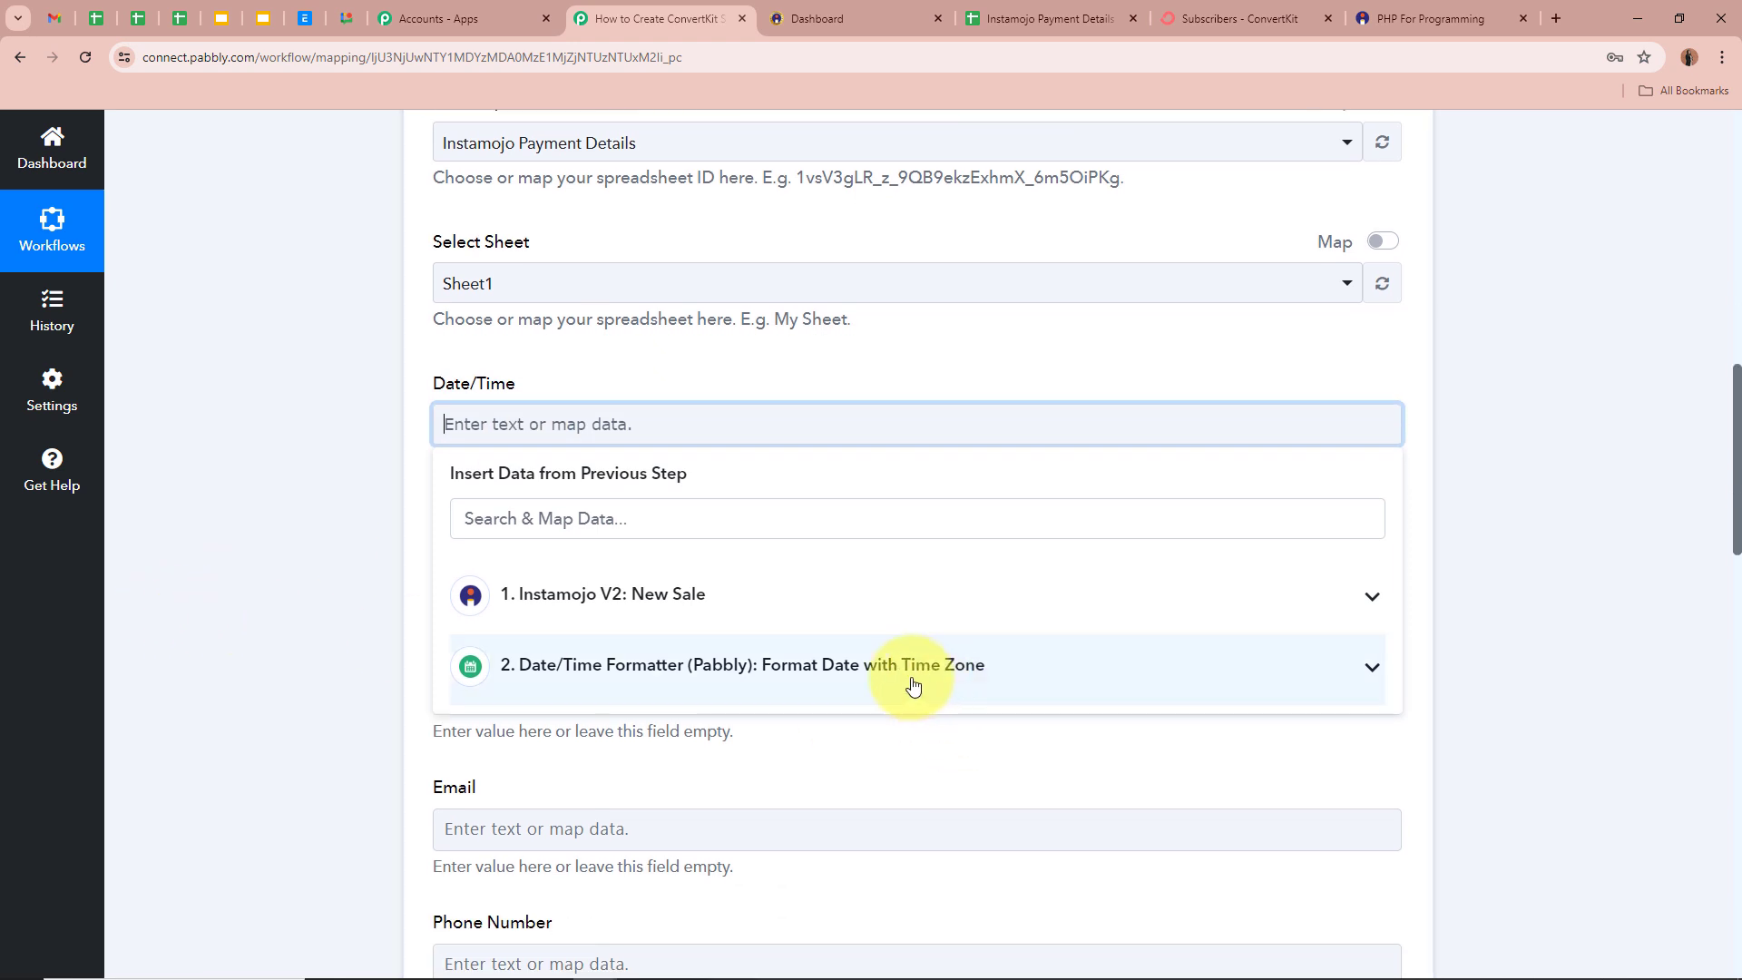
left_click(742, 681)
left_click(708, 765)
left_click(298, 490)
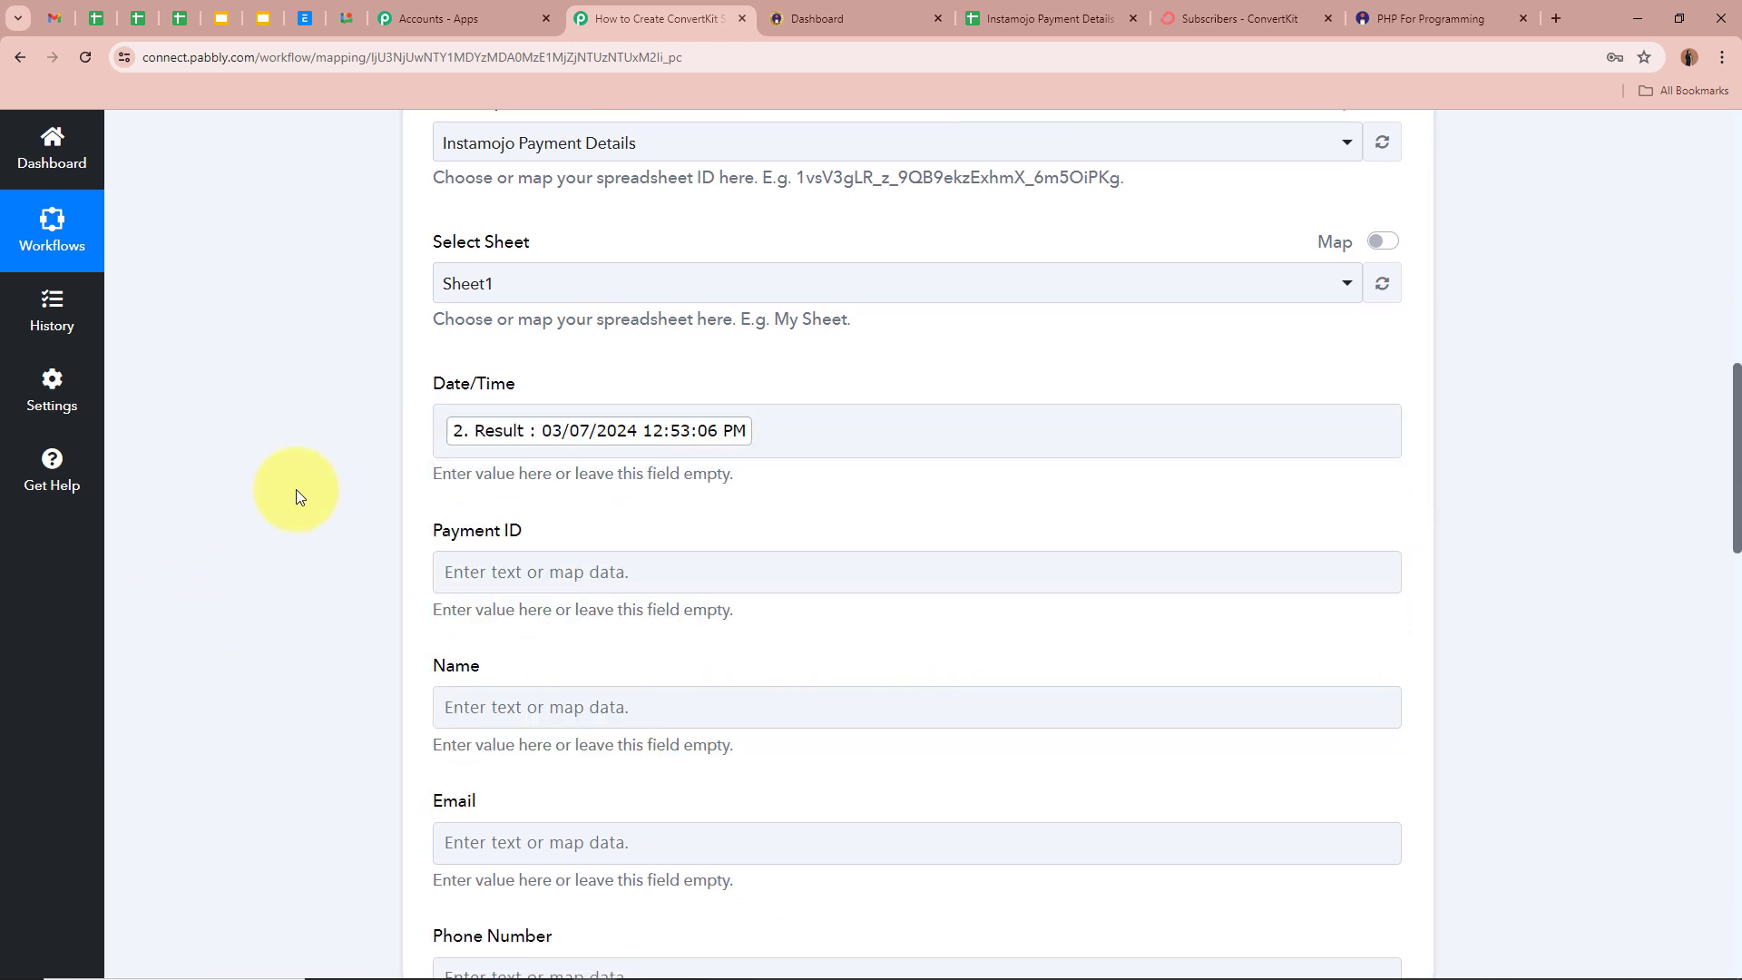
- Map the Instamojo sale's payment id into Payment ID and buyer name into Name
scroll(221, 513, "down", 2)
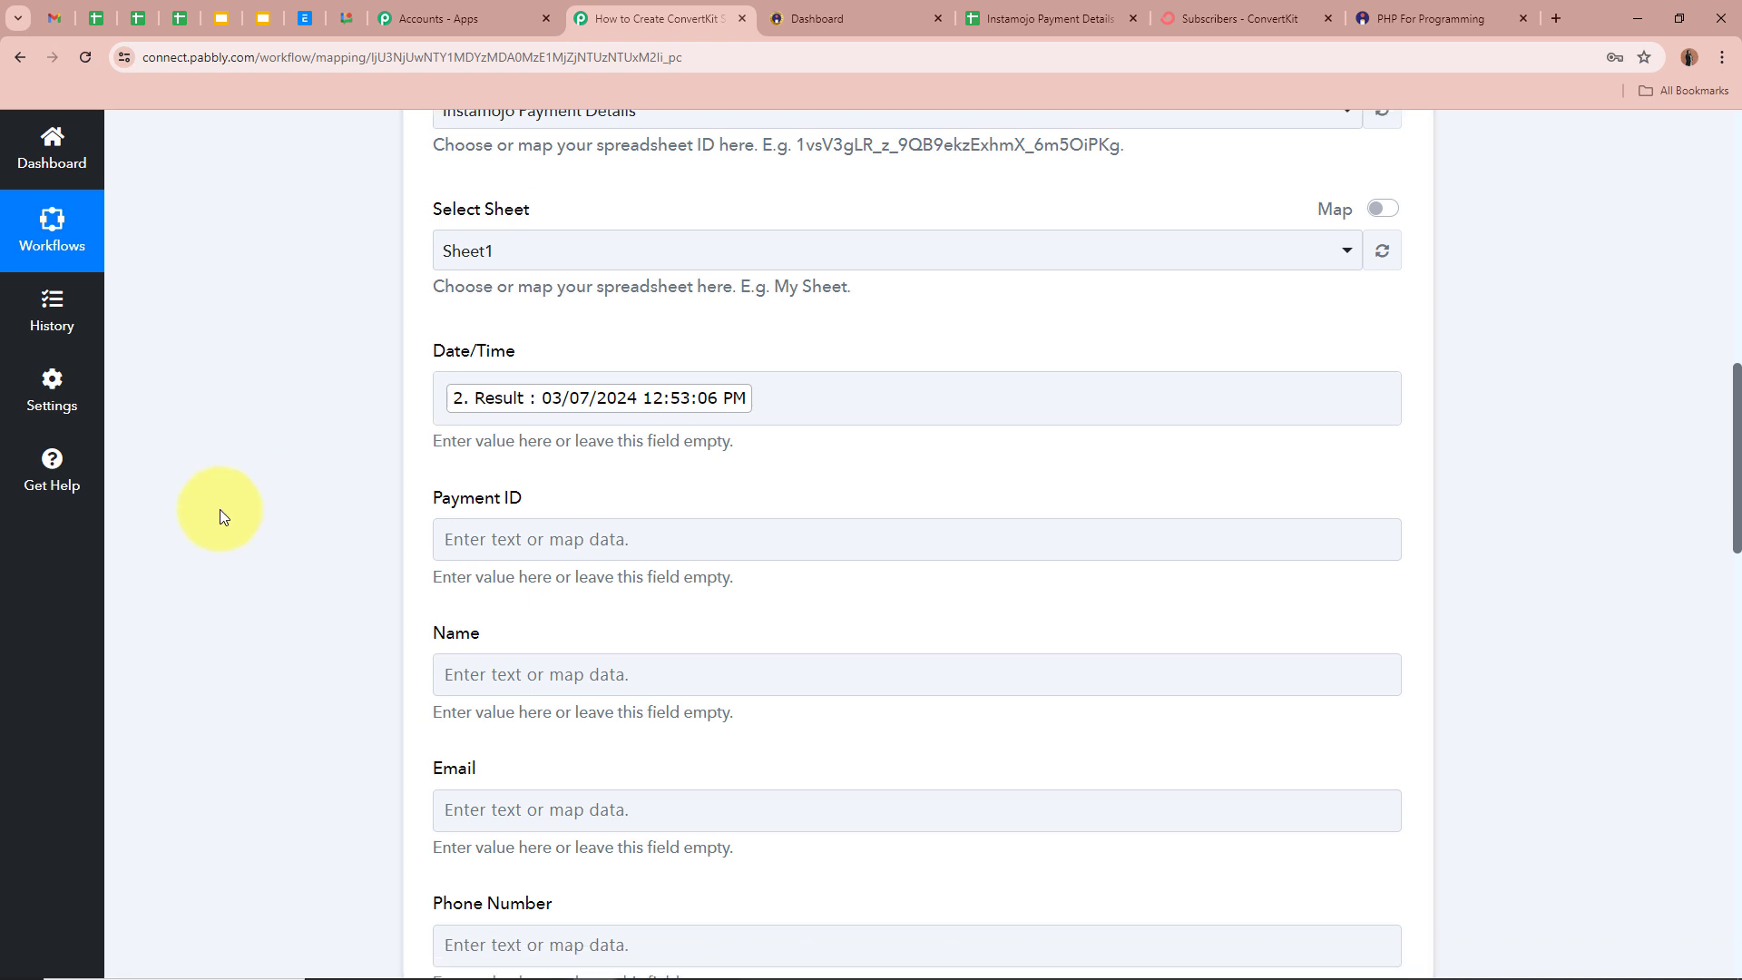
left_click(454, 390)
left_click(638, 561)
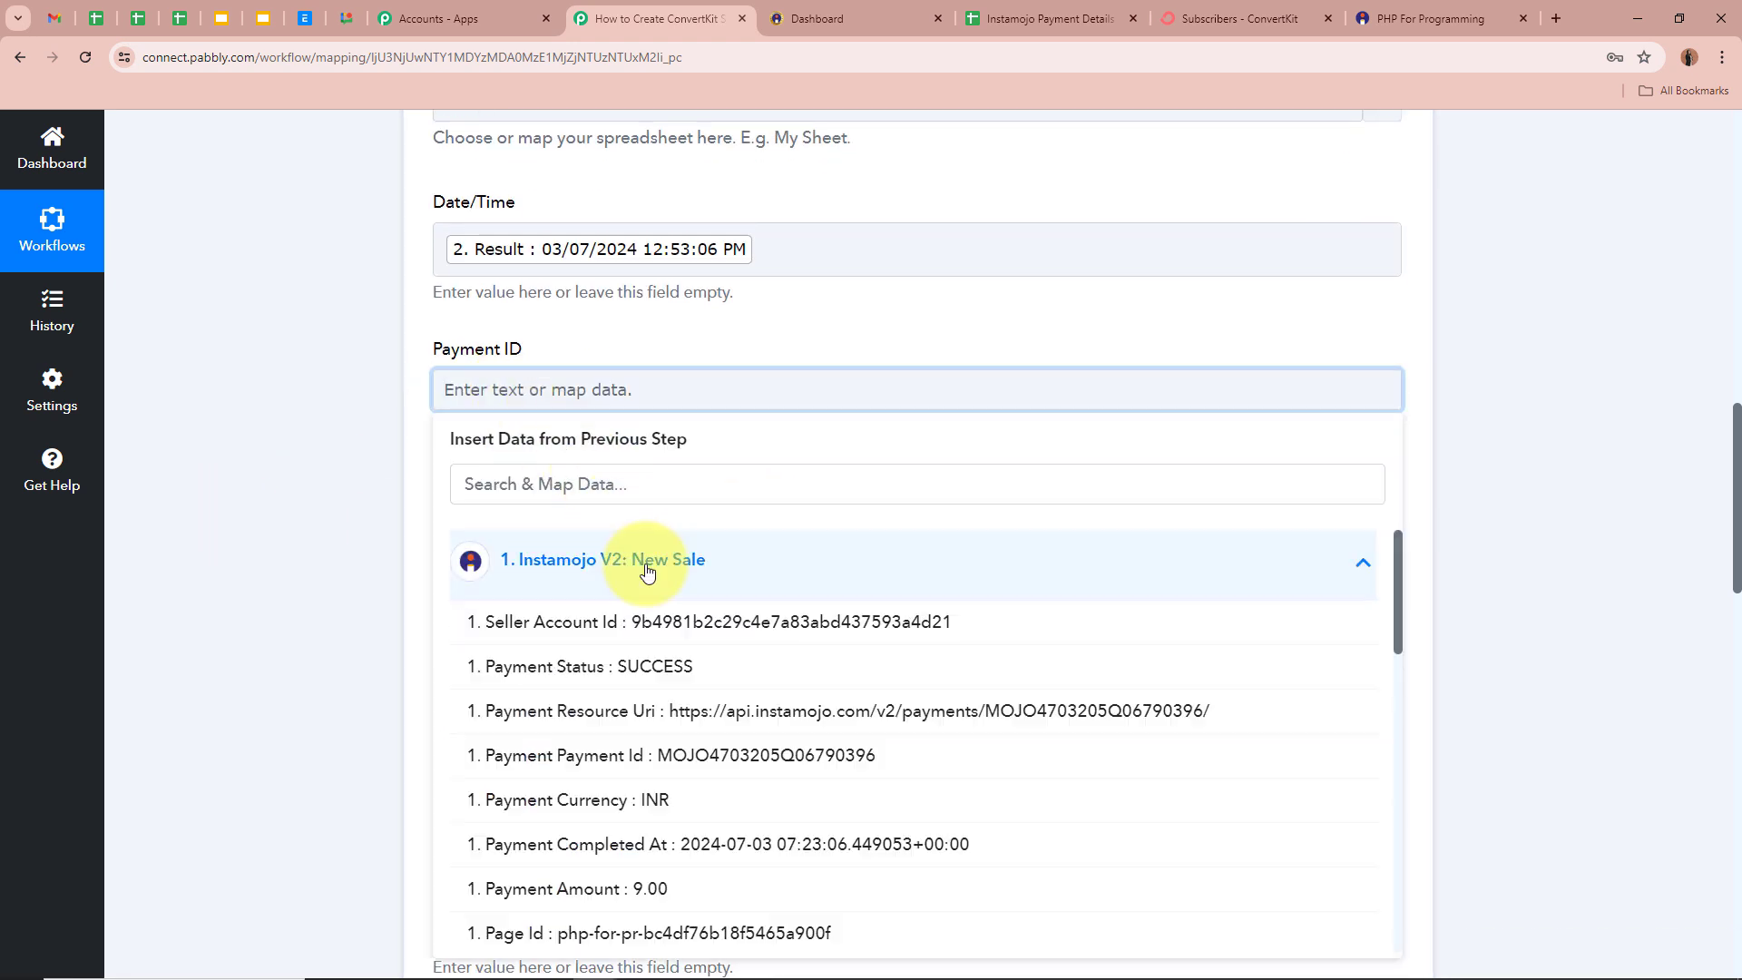
left_click(843, 768)
left_click(283, 442)
scroll(280, 448, "down", 2)
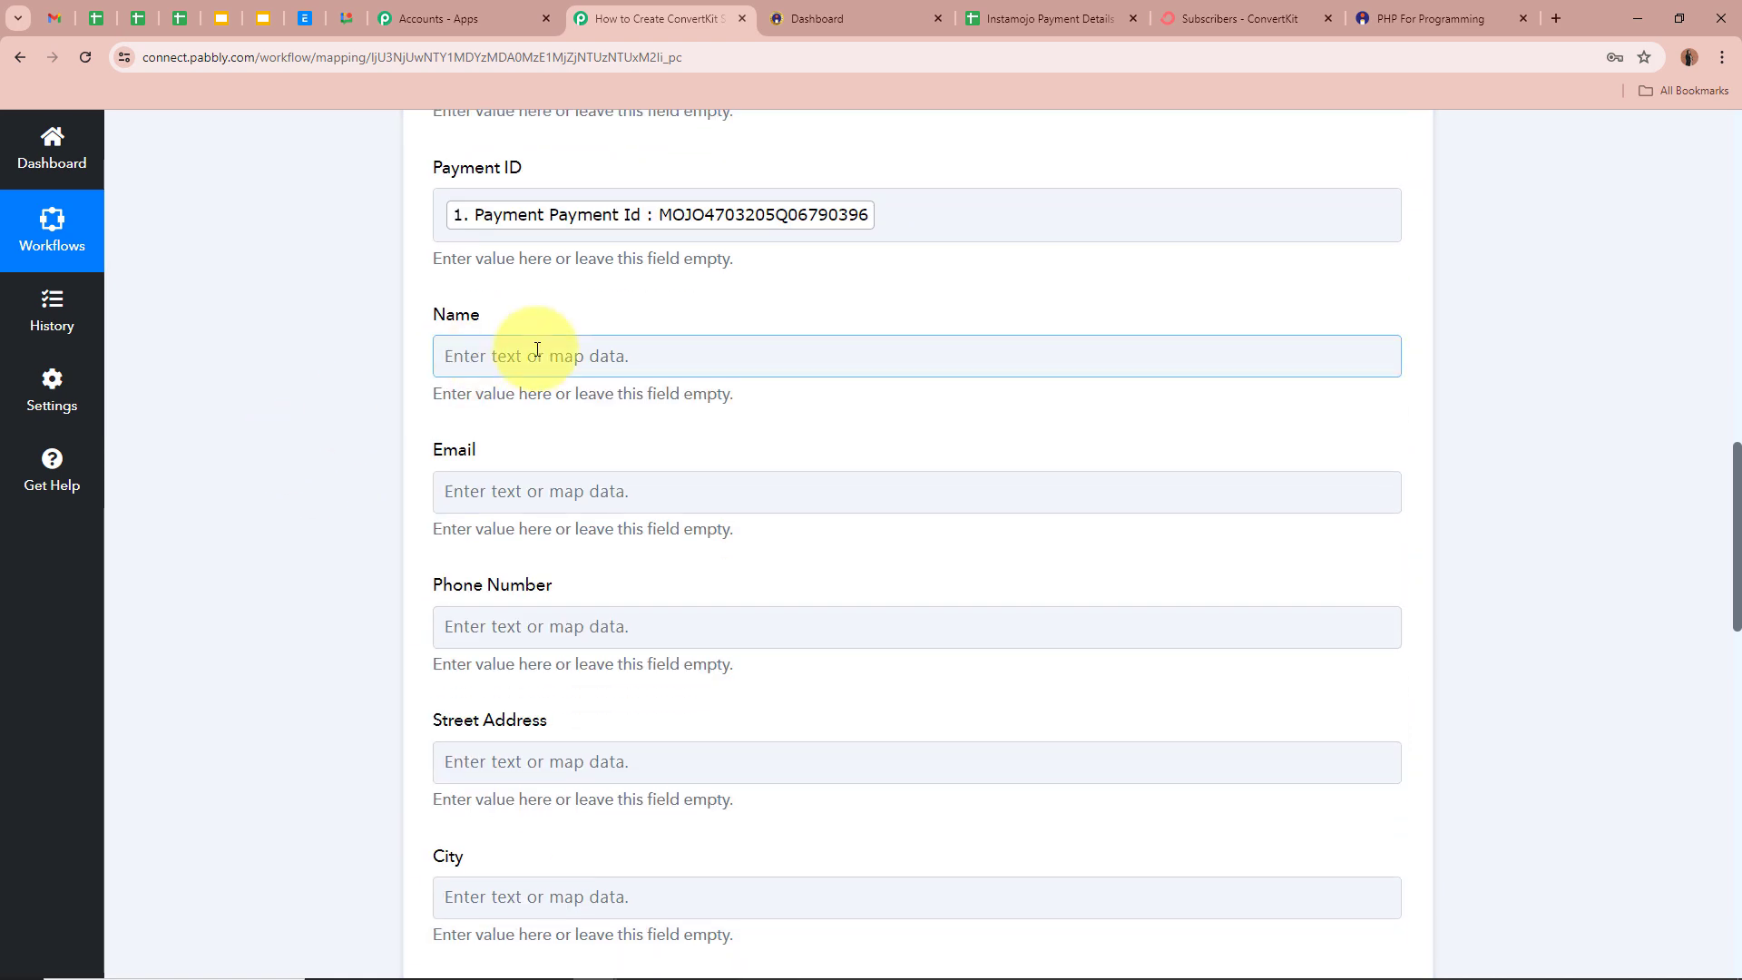
left_click(537, 349)
left_click(603, 517)
scroll(644, 771, "down", 10)
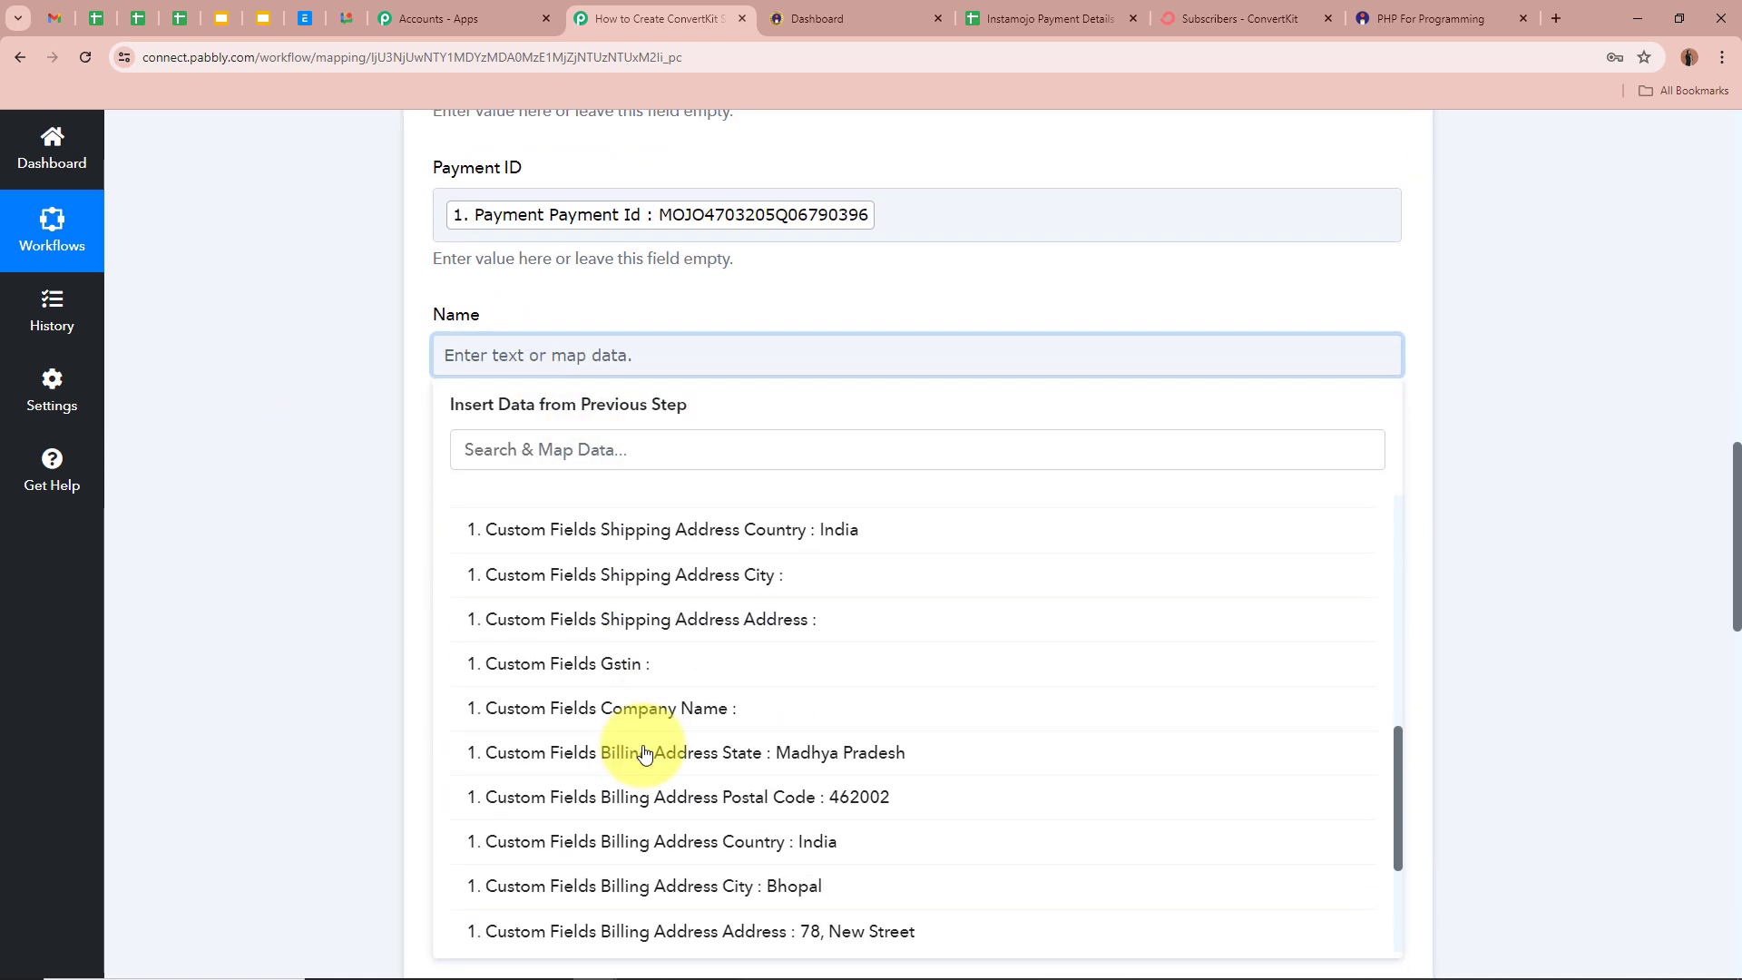
scroll(644, 753, "down", 3)
left_click(764, 813)
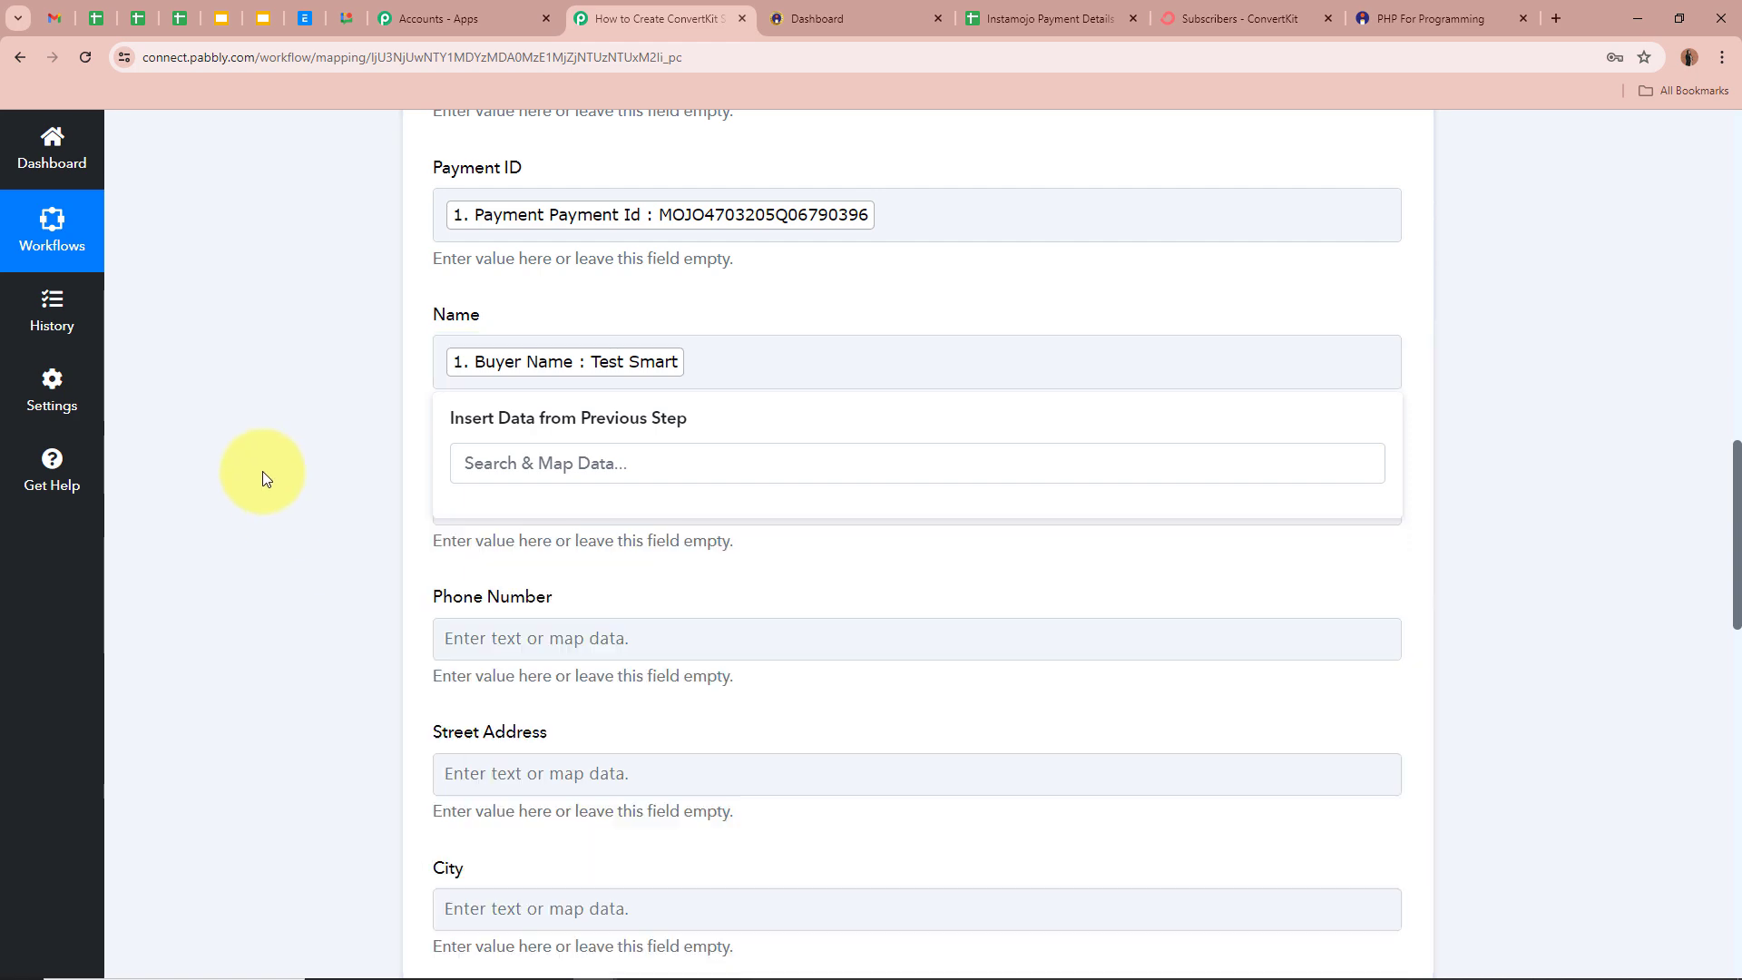
- Map the buyer's email and phone into the Email and Phone Number fields
scroll(263, 472, "down", 2)
left_click(544, 323)
left_click(508, 490)
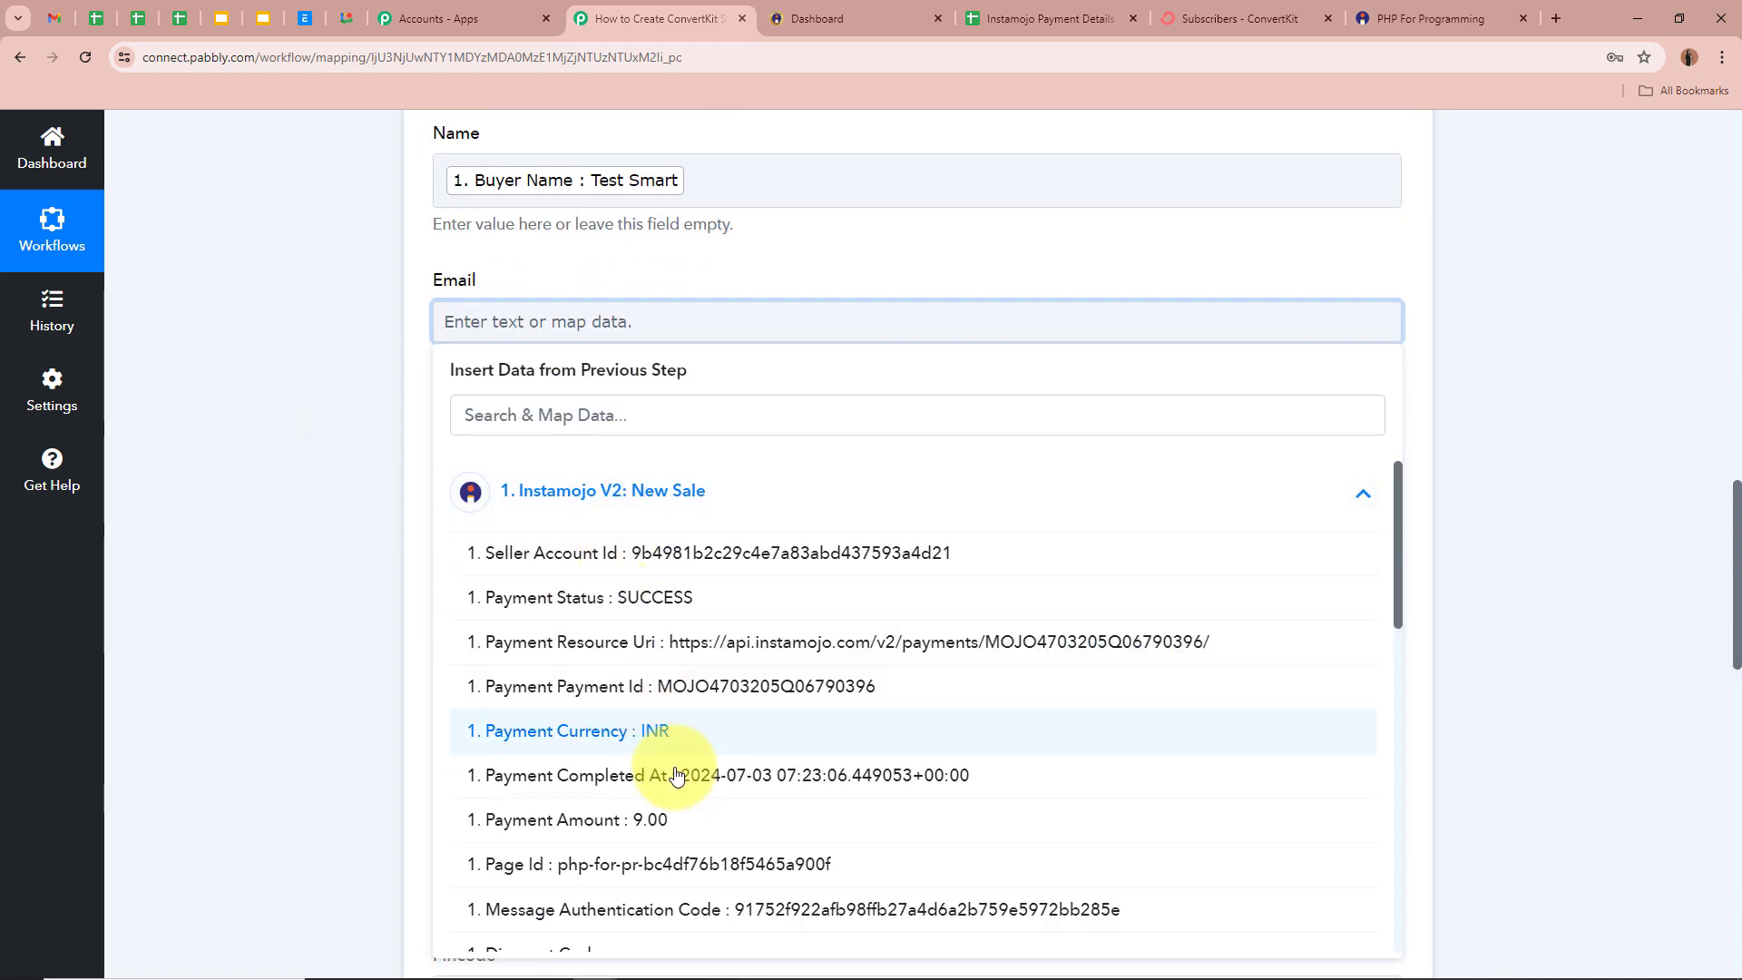
scroll(676, 776, "down", 15)
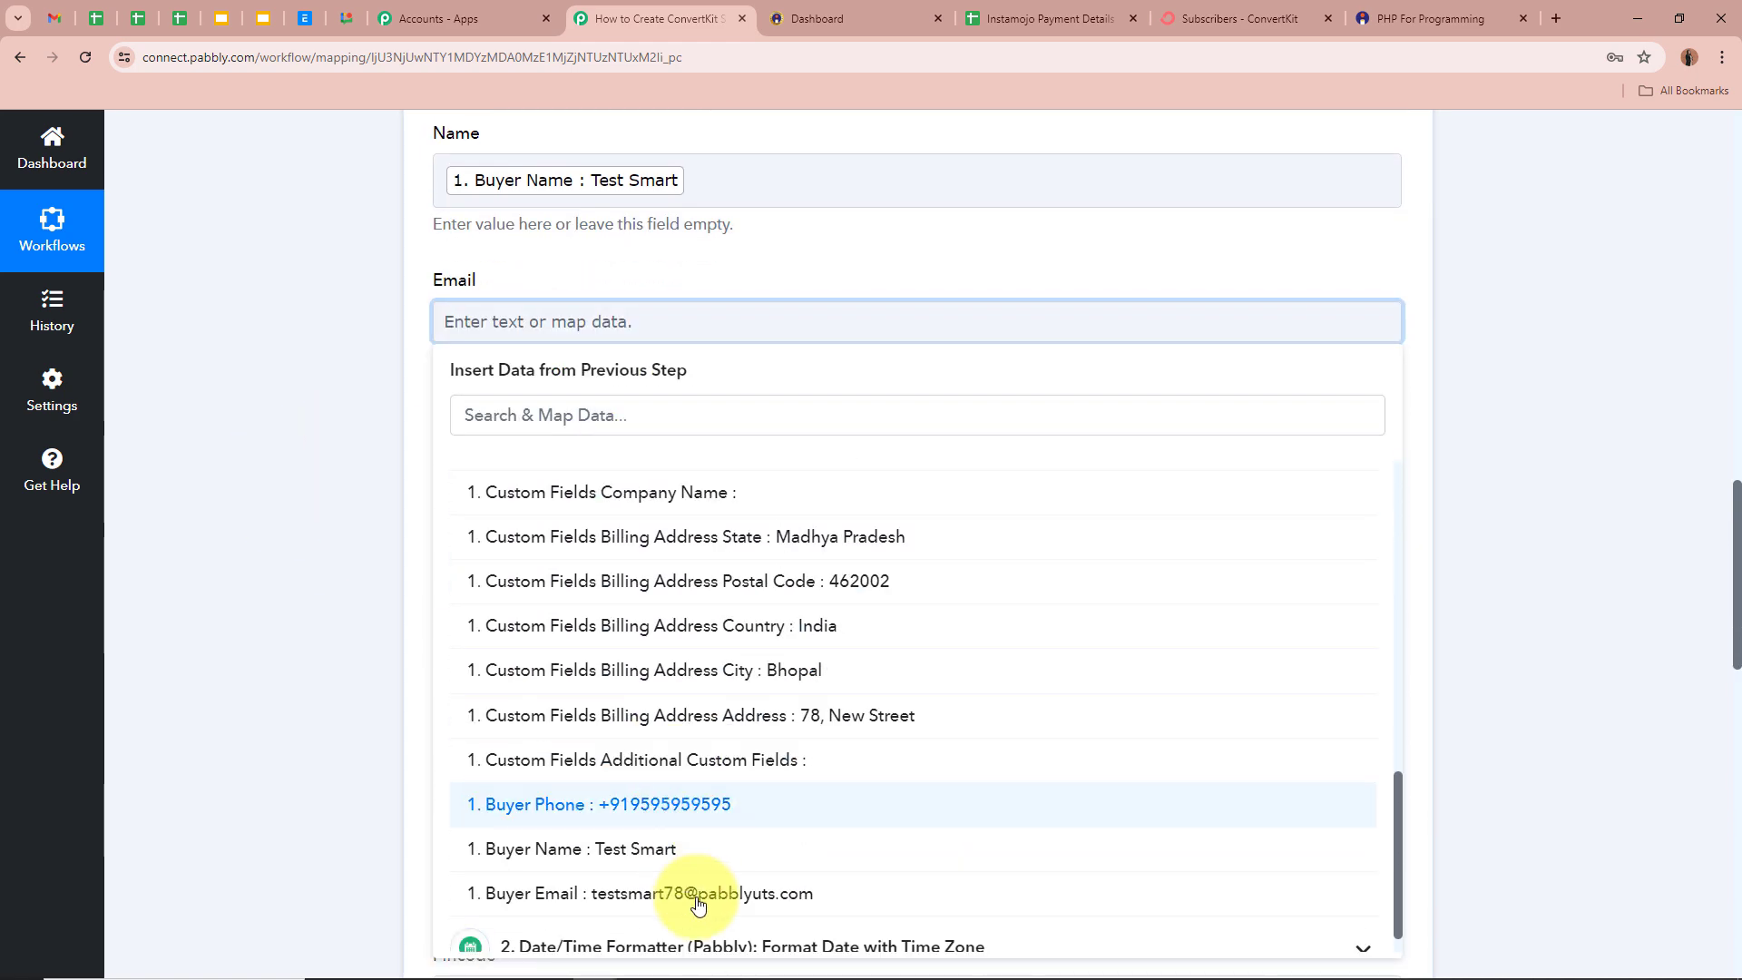
left_click(698, 894)
scroll(236, 546, "down", 2)
left_click(572, 299)
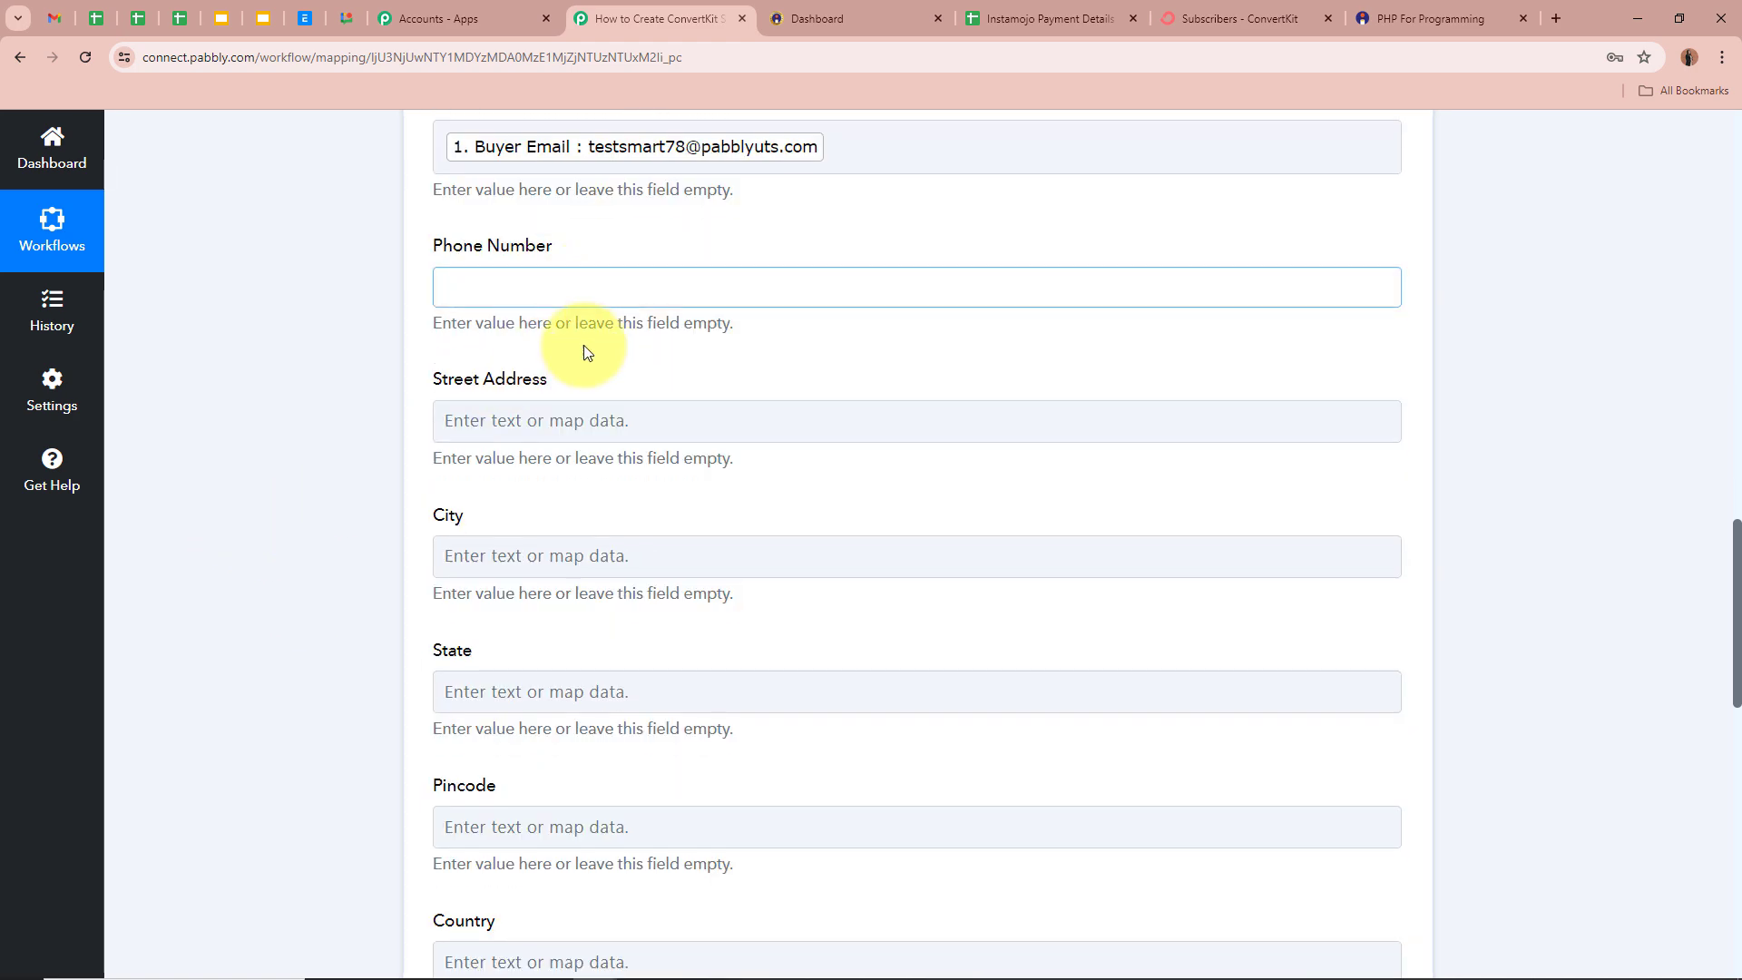
scroll(681, 699, "down", 10)
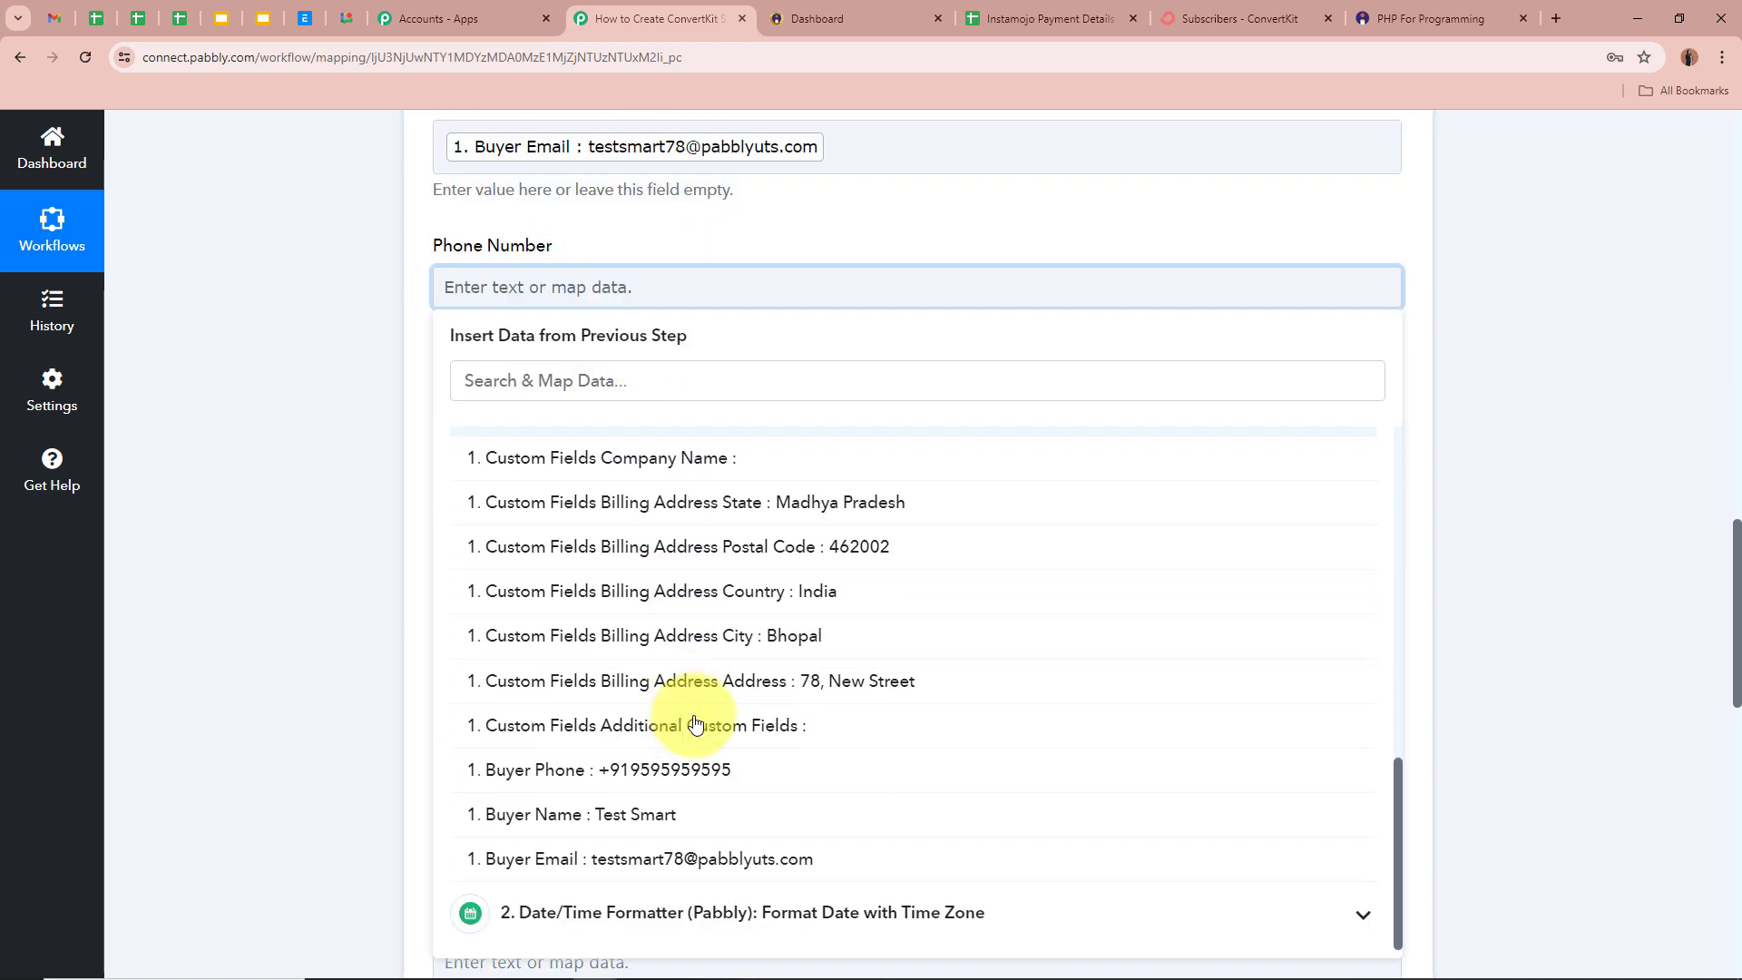
left_click(716, 770)
left_click(610, 436)
scroll(611, 435, "down", 1)
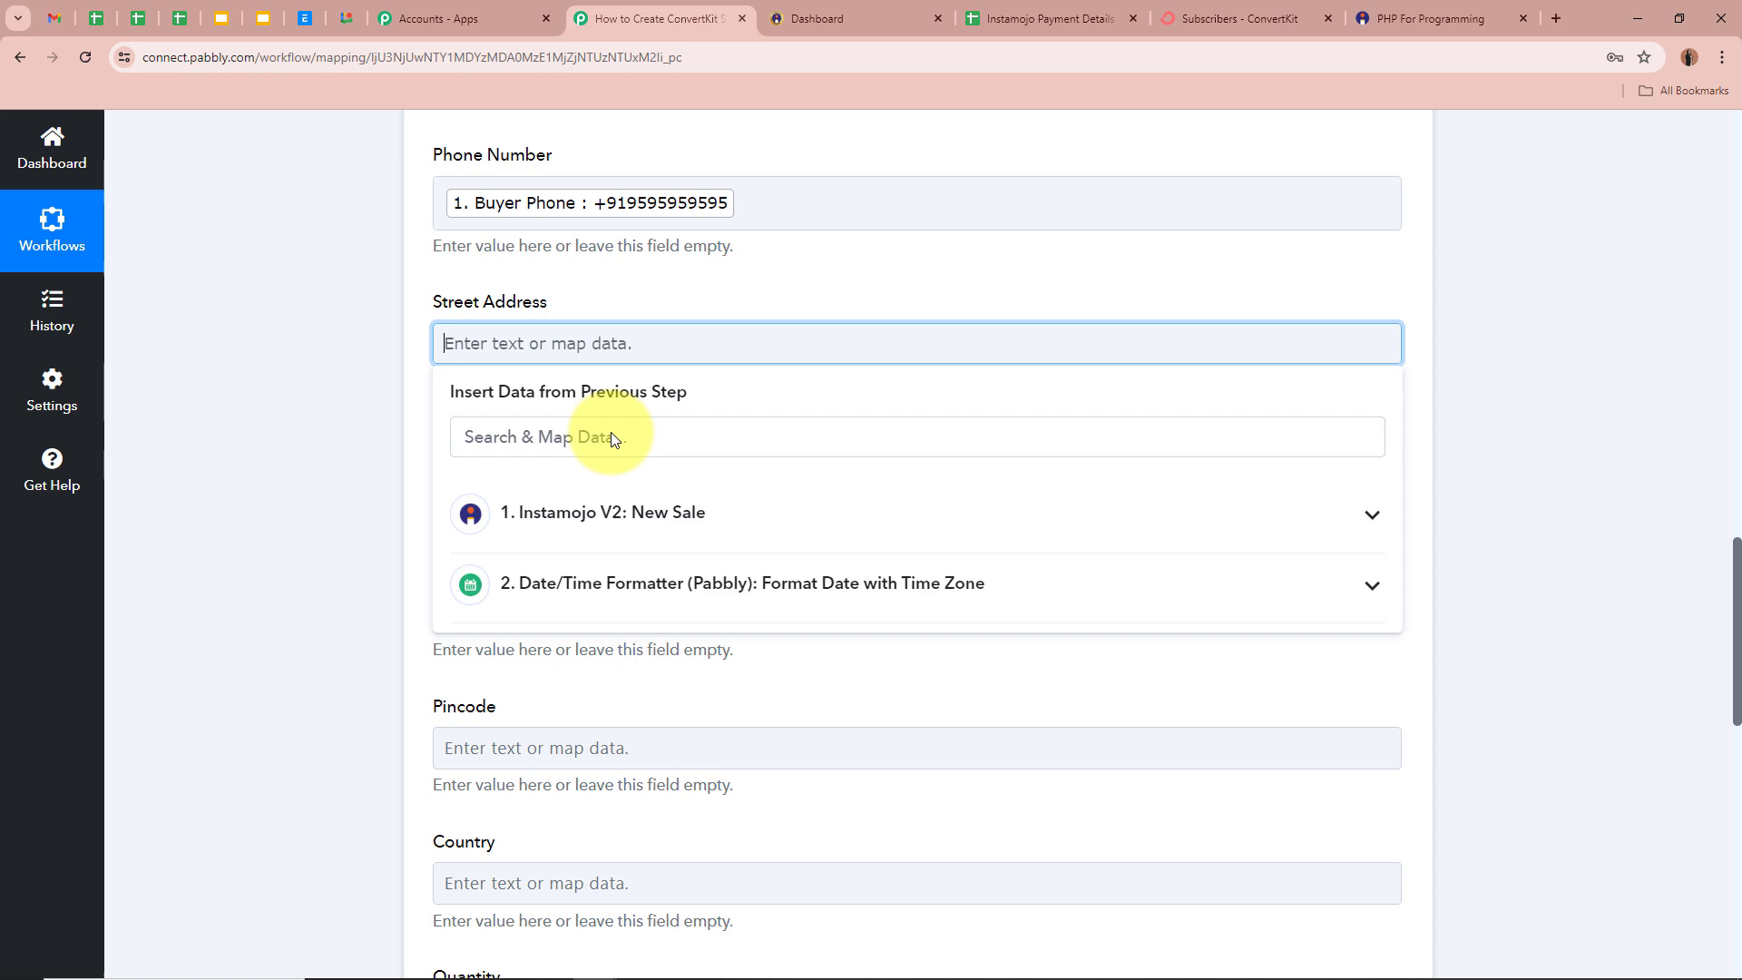
- Map the billing street address into Street Address and billing city Bhopal into City
left_click(649, 513)
scroll(789, 794, "down", 10)
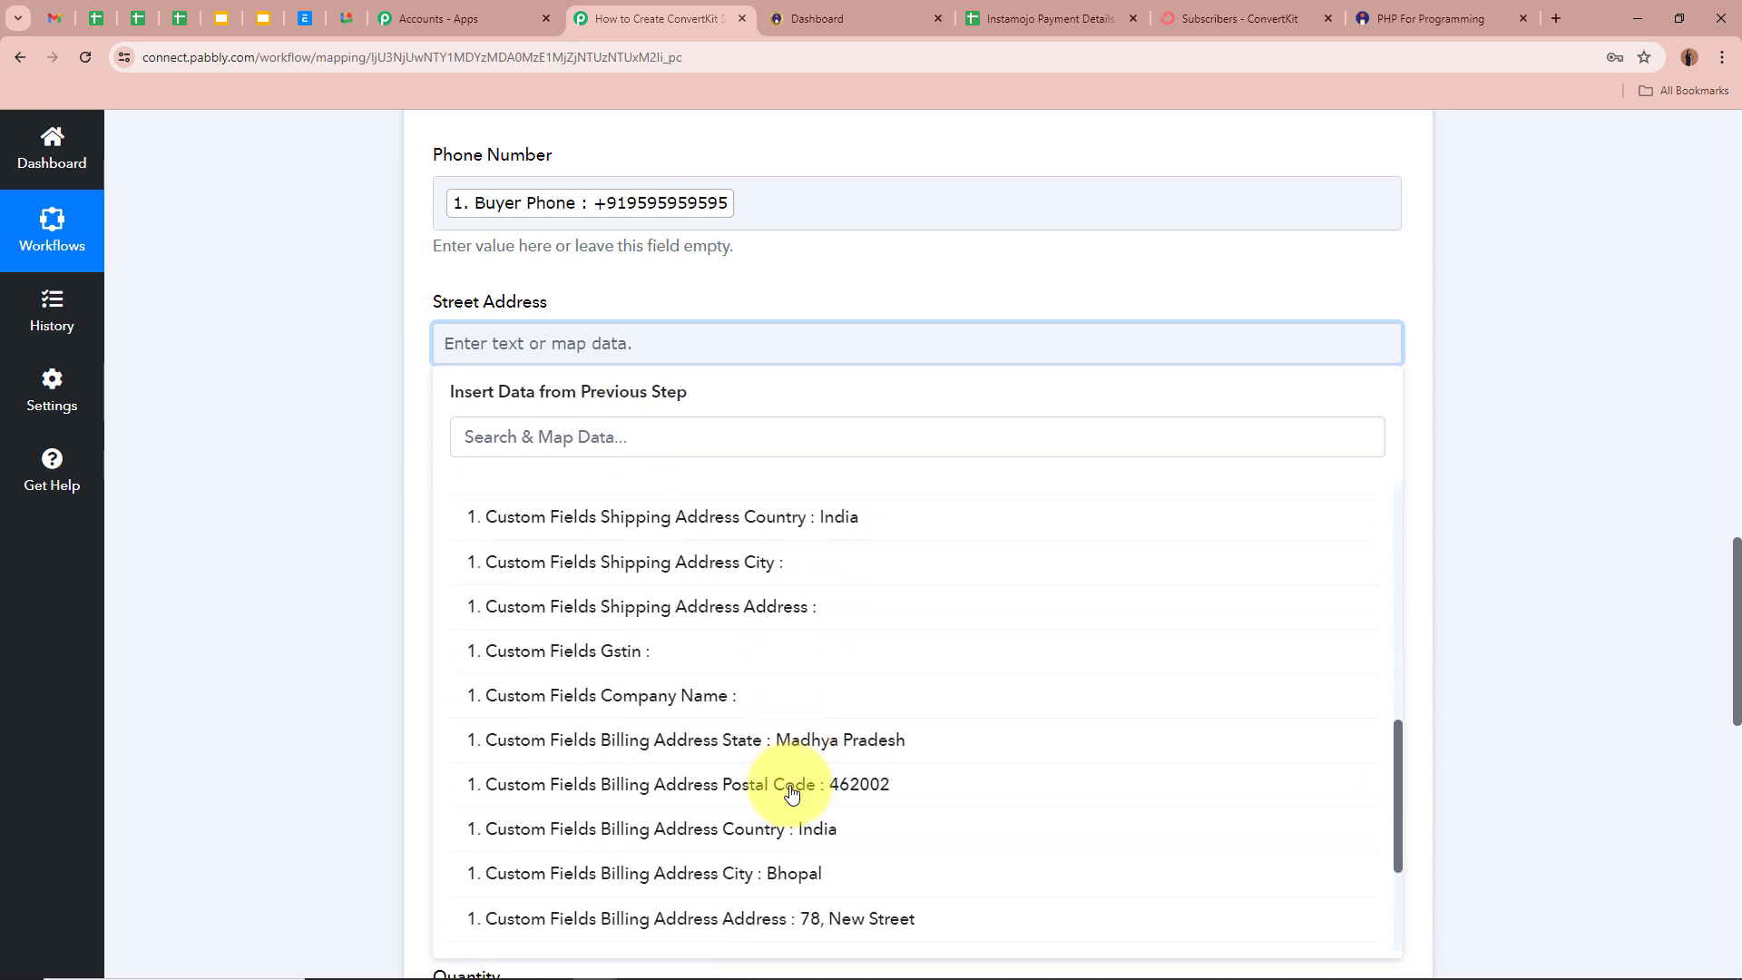
scroll(791, 793, "down", 3)
left_click(798, 753)
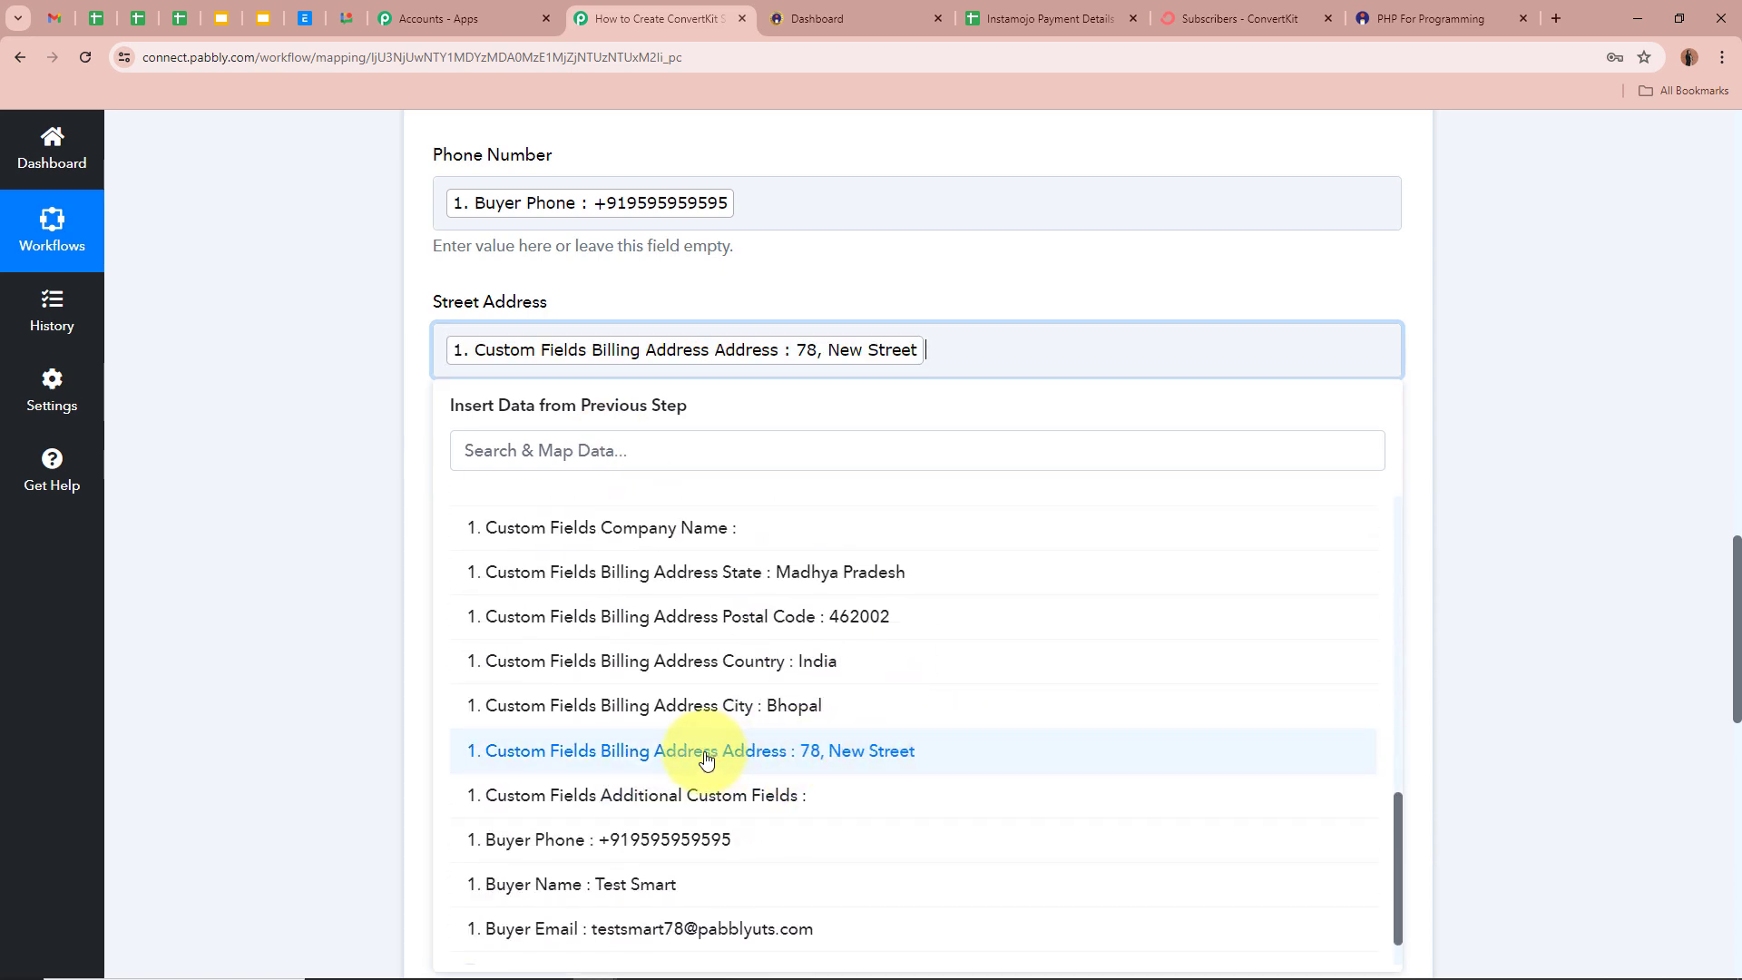
left_click(274, 419)
left_click(644, 495)
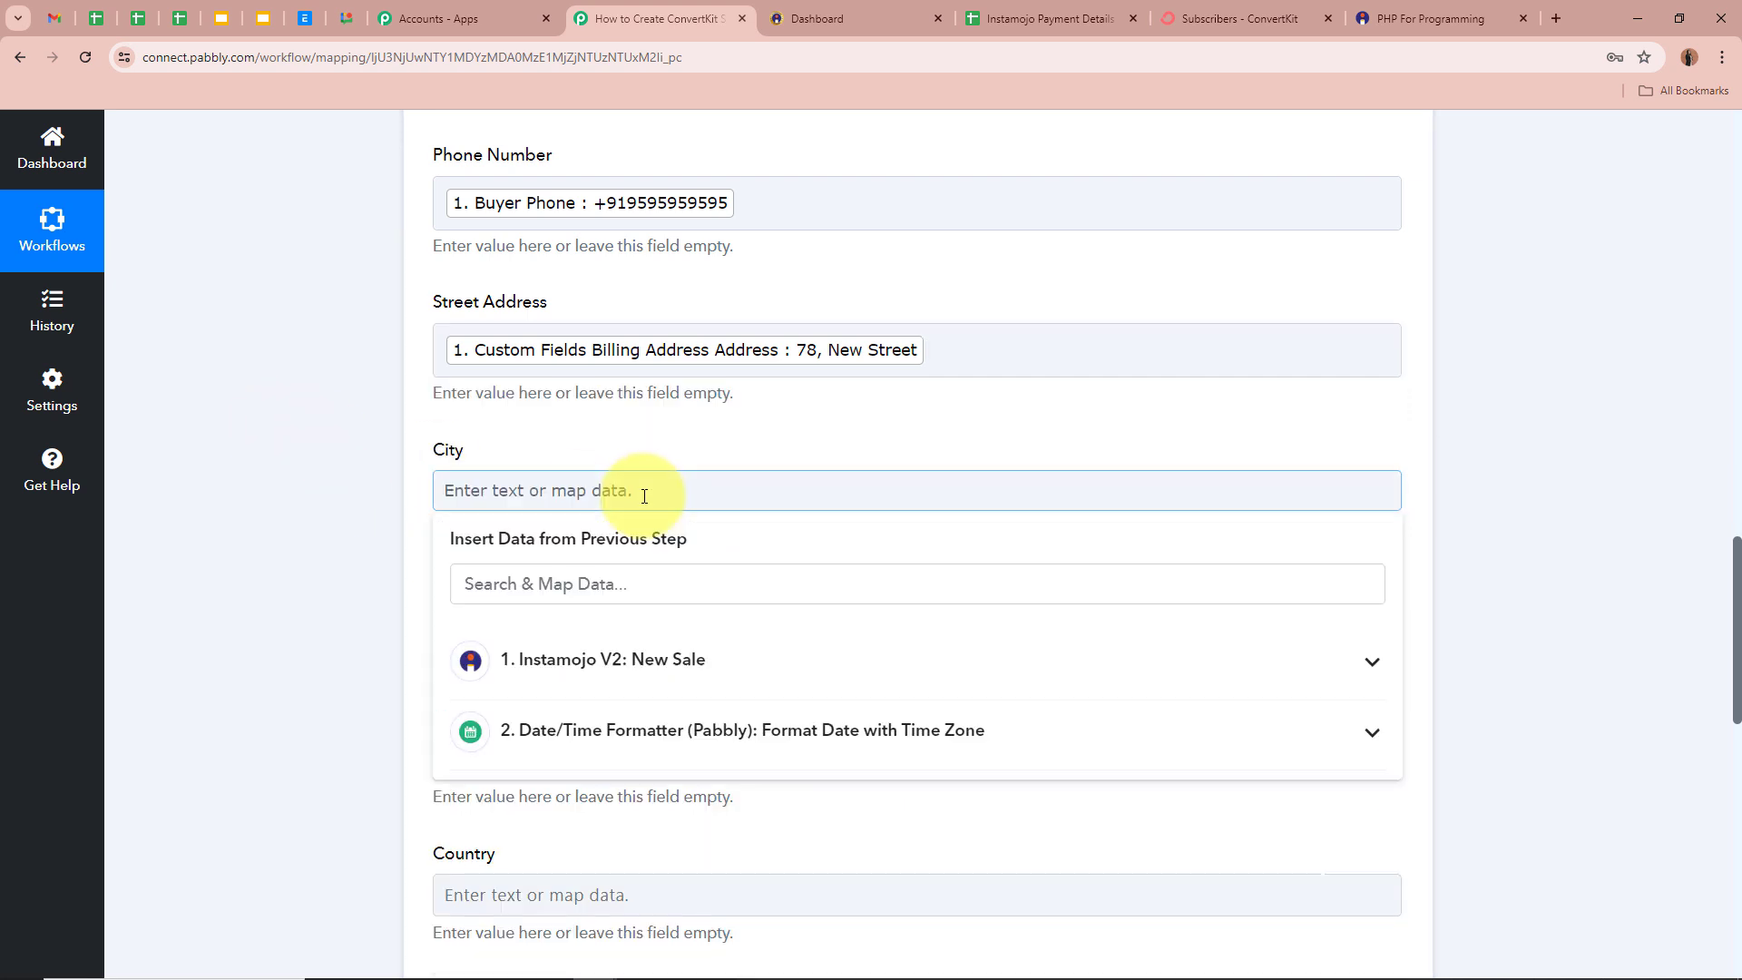
left_click(619, 581)
type("City")
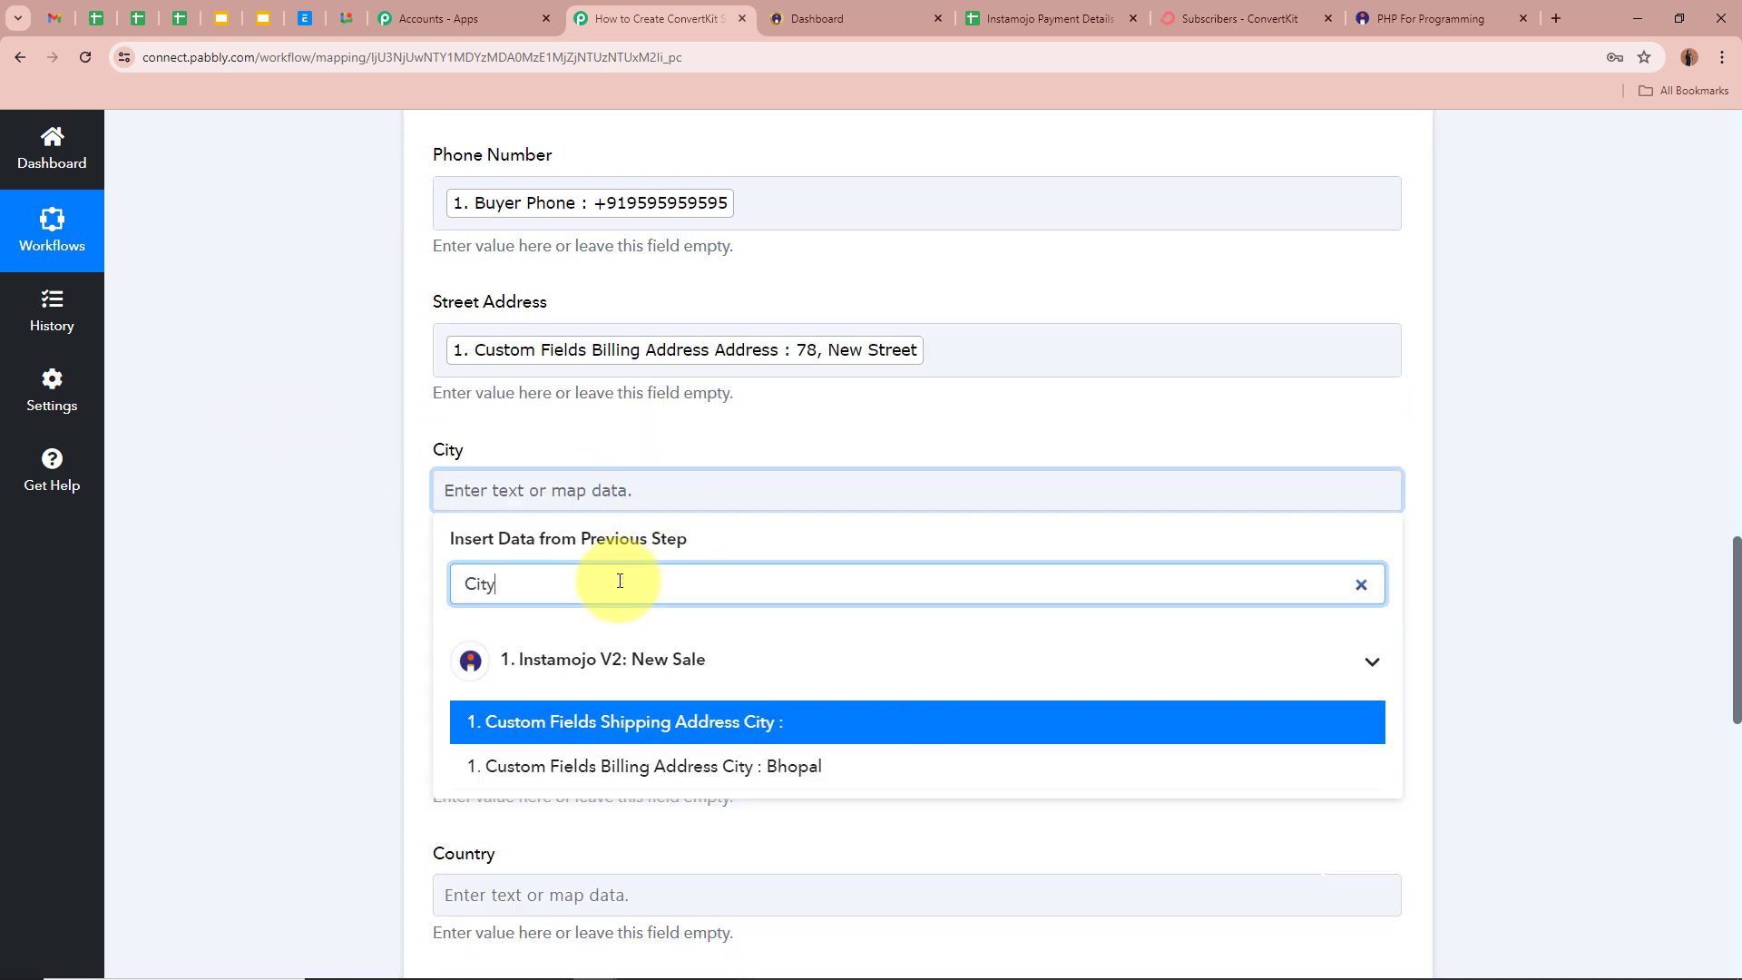
left_click(962, 766)
left_click(319, 624)
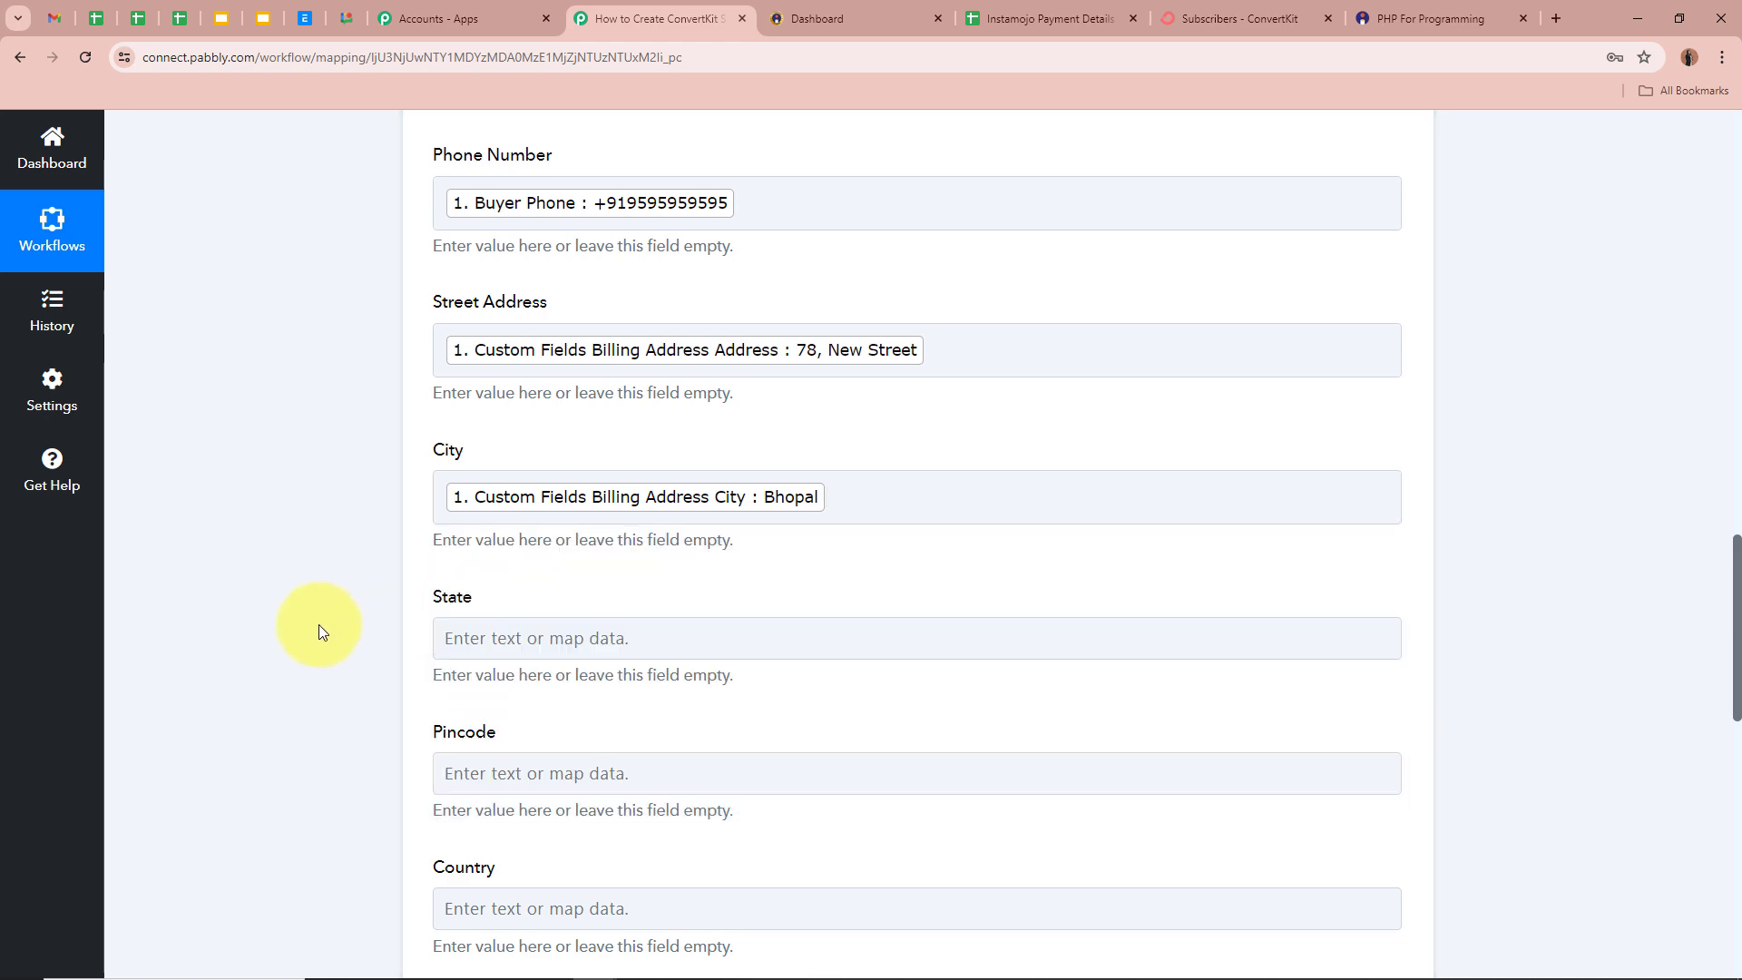
- Map the billing state into State and postal code 462002 into Pincode
left_click(538, 640)
left_click(581, 733)
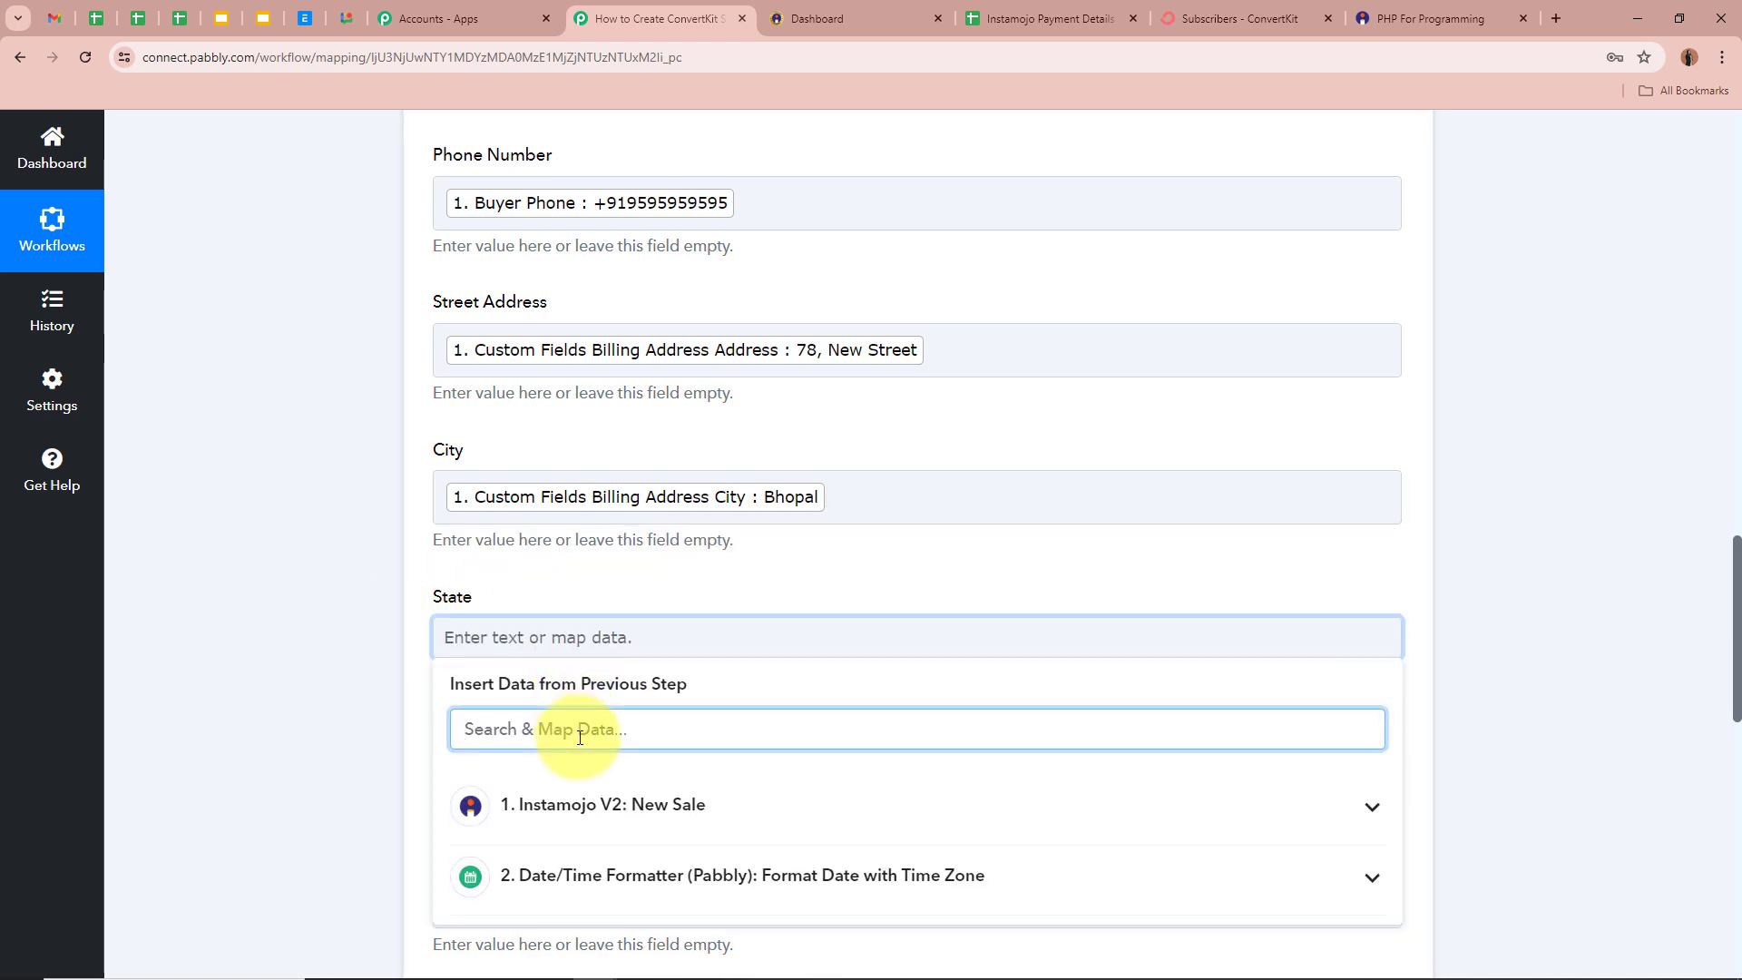
type("St")
scroll(580, 736, "down", 3)
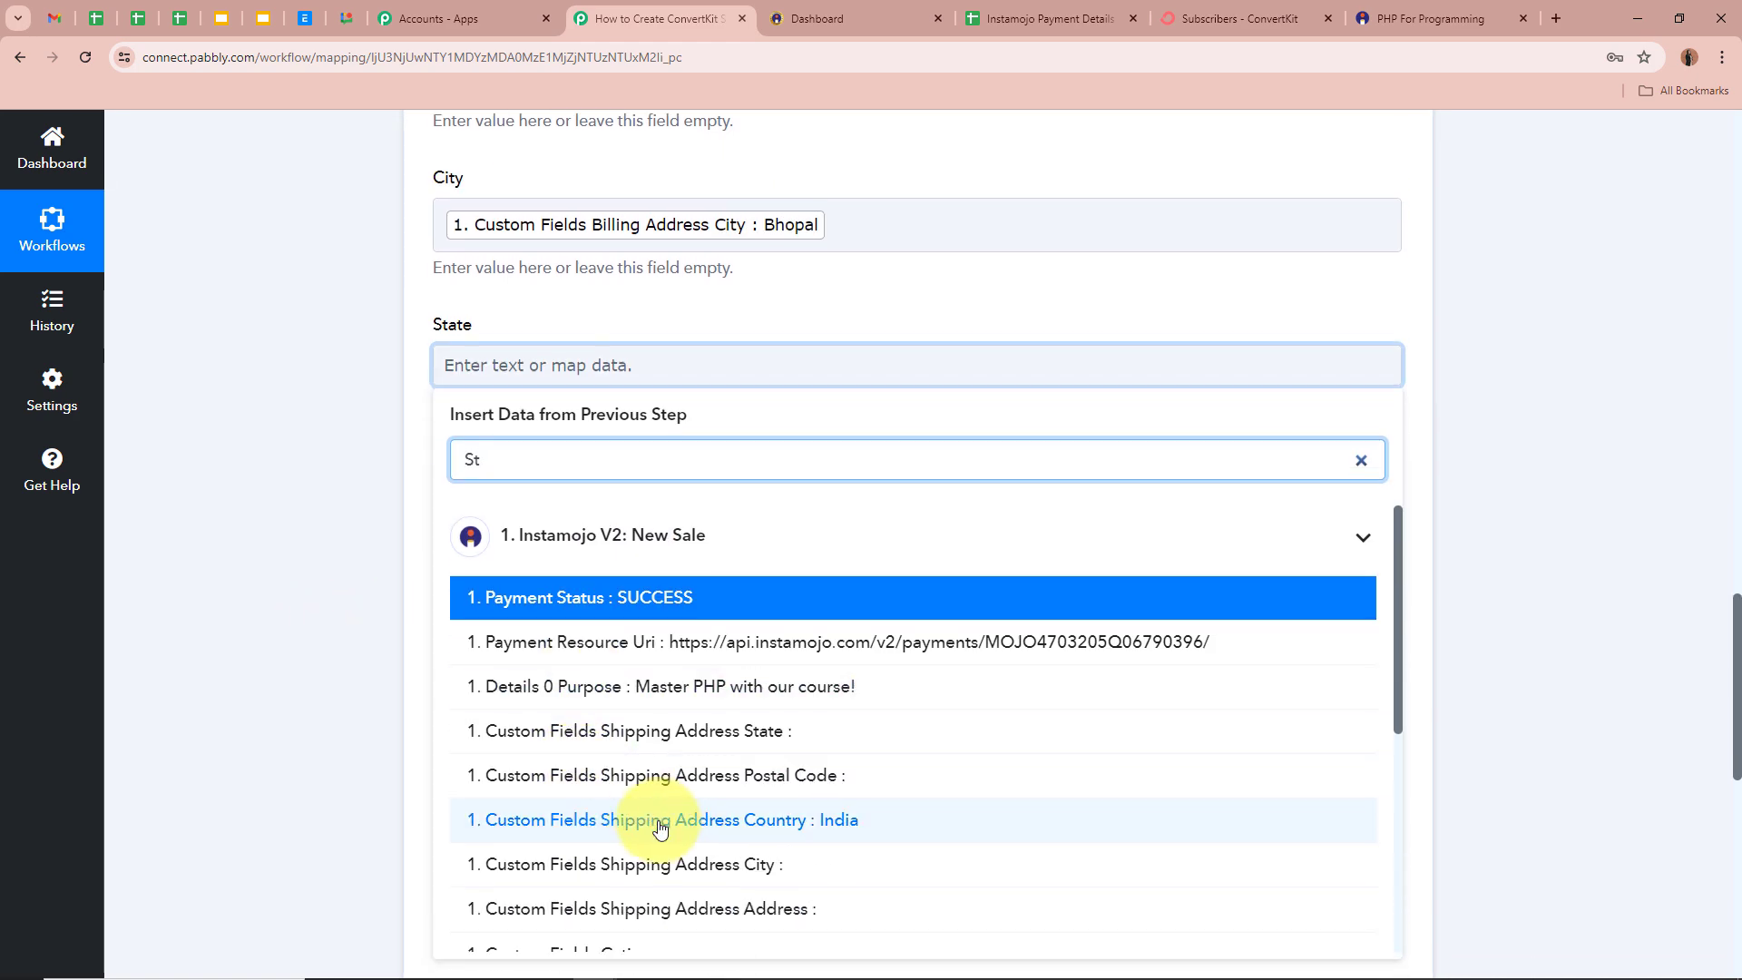
scroll(662, 861, "down", 3)
left_click(766, 770)
scroll(233, 575, "down", 2)
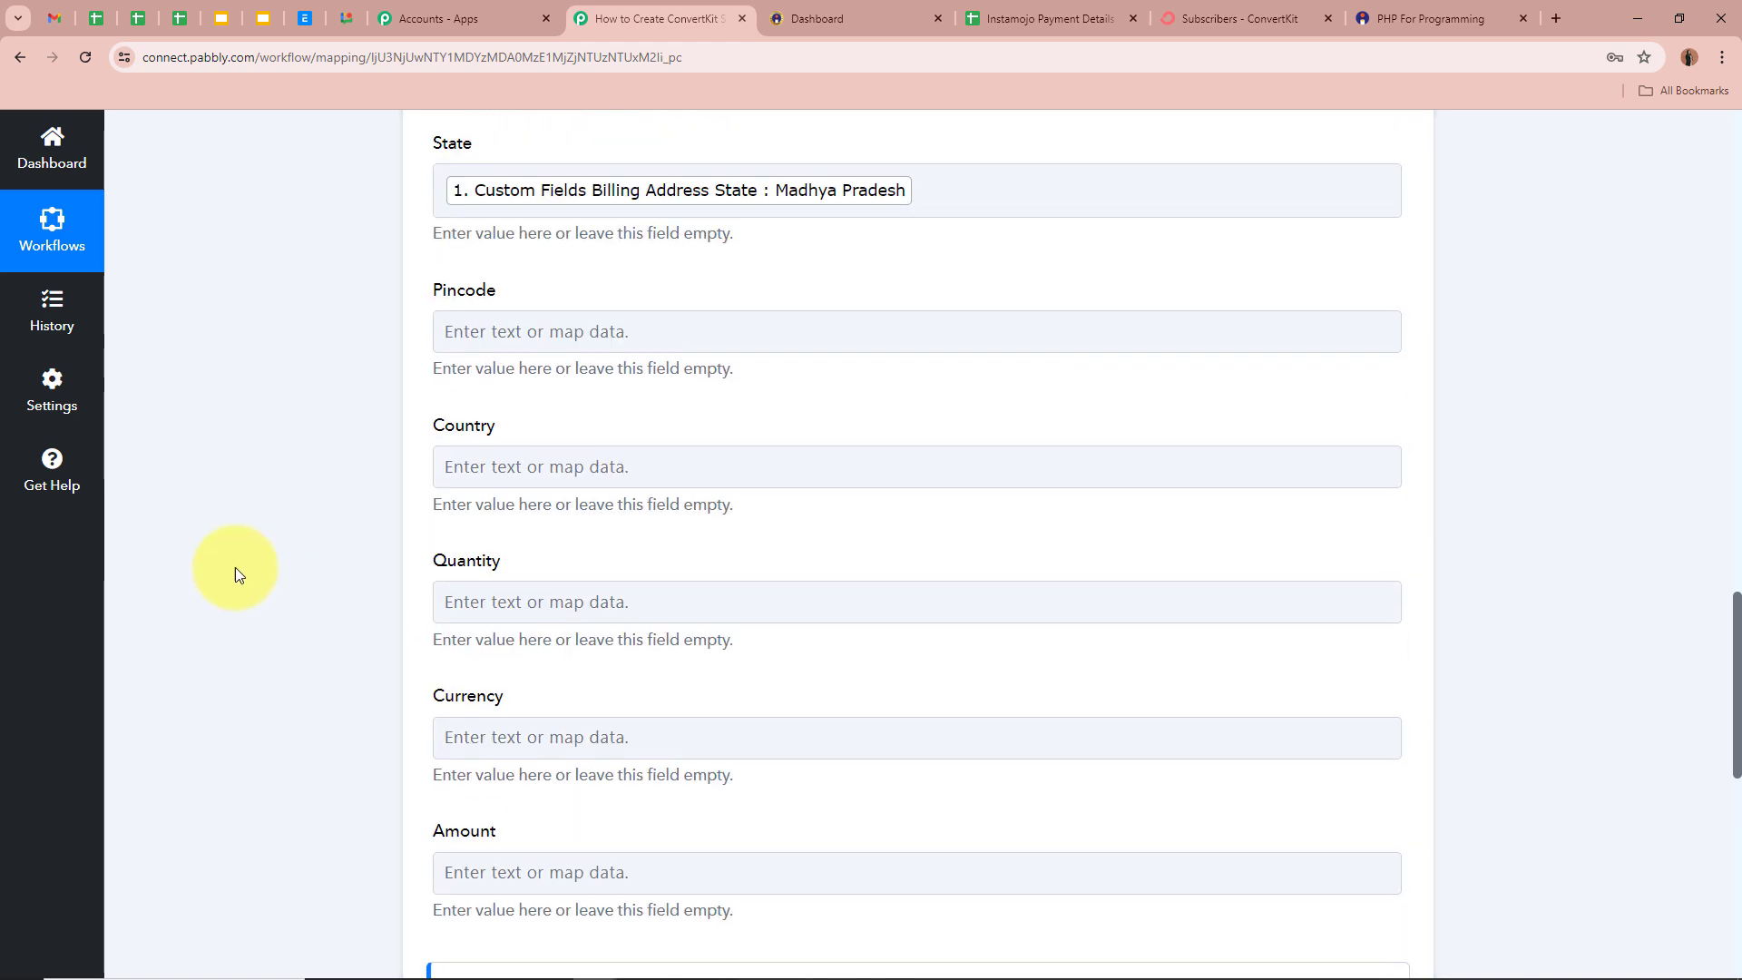
left_click(602, 334)
left_click(598, 422)
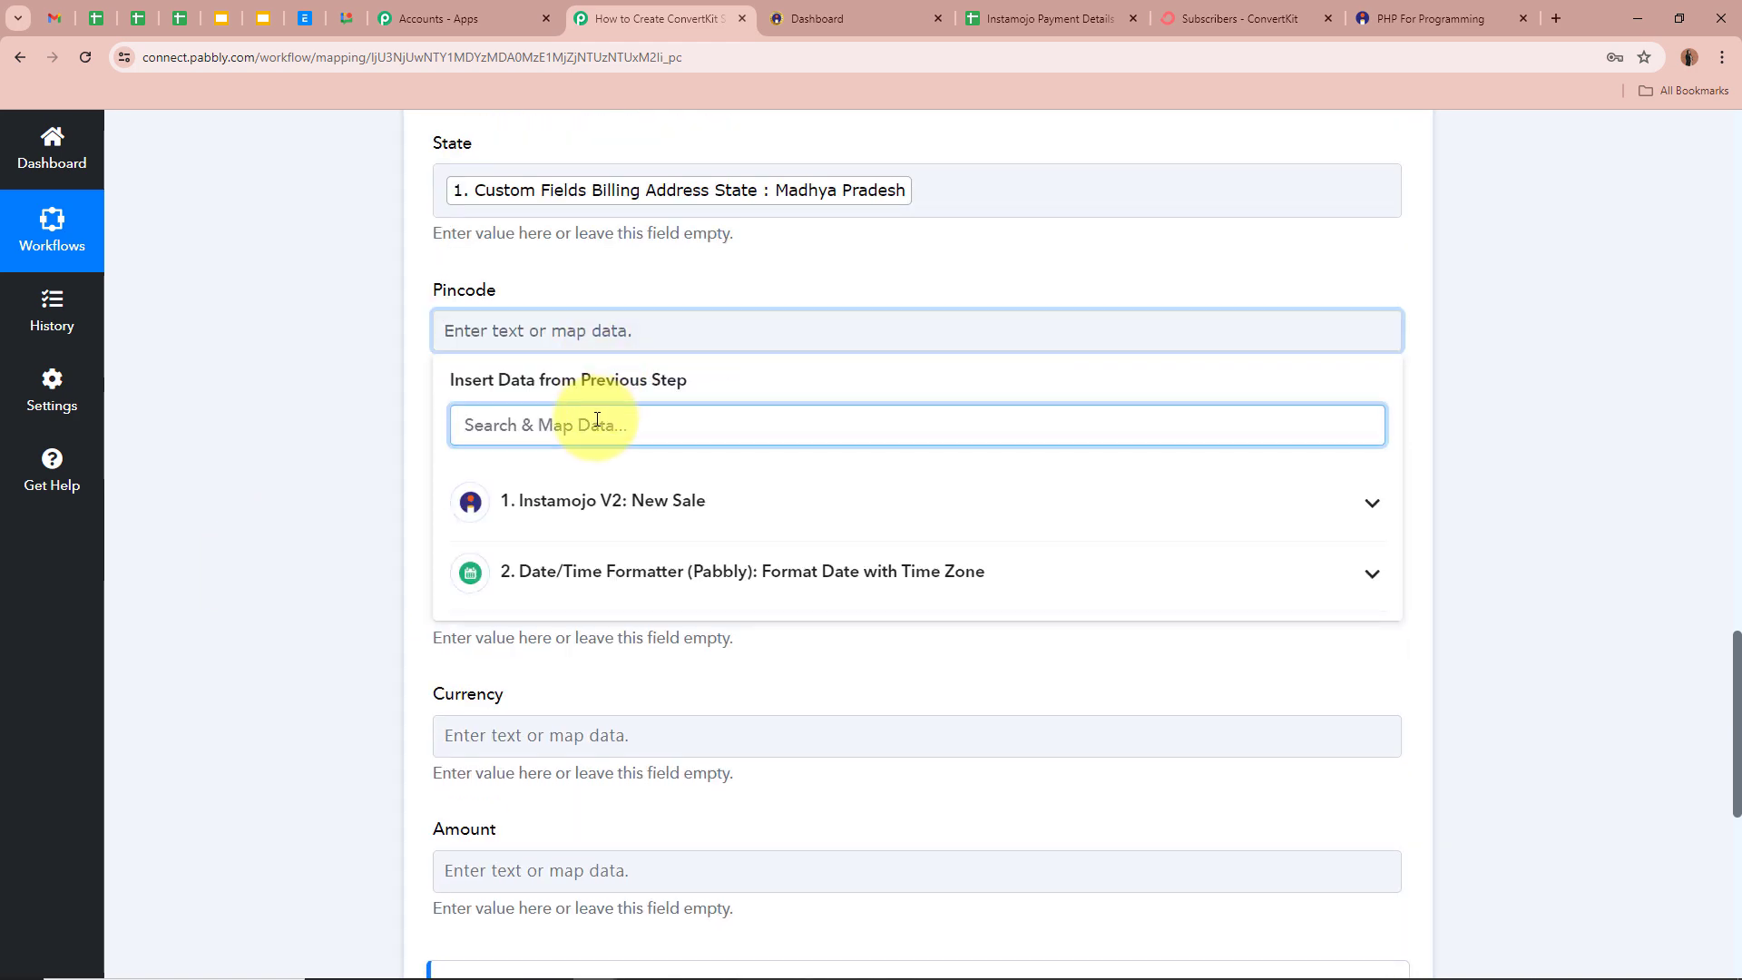
type("Post")
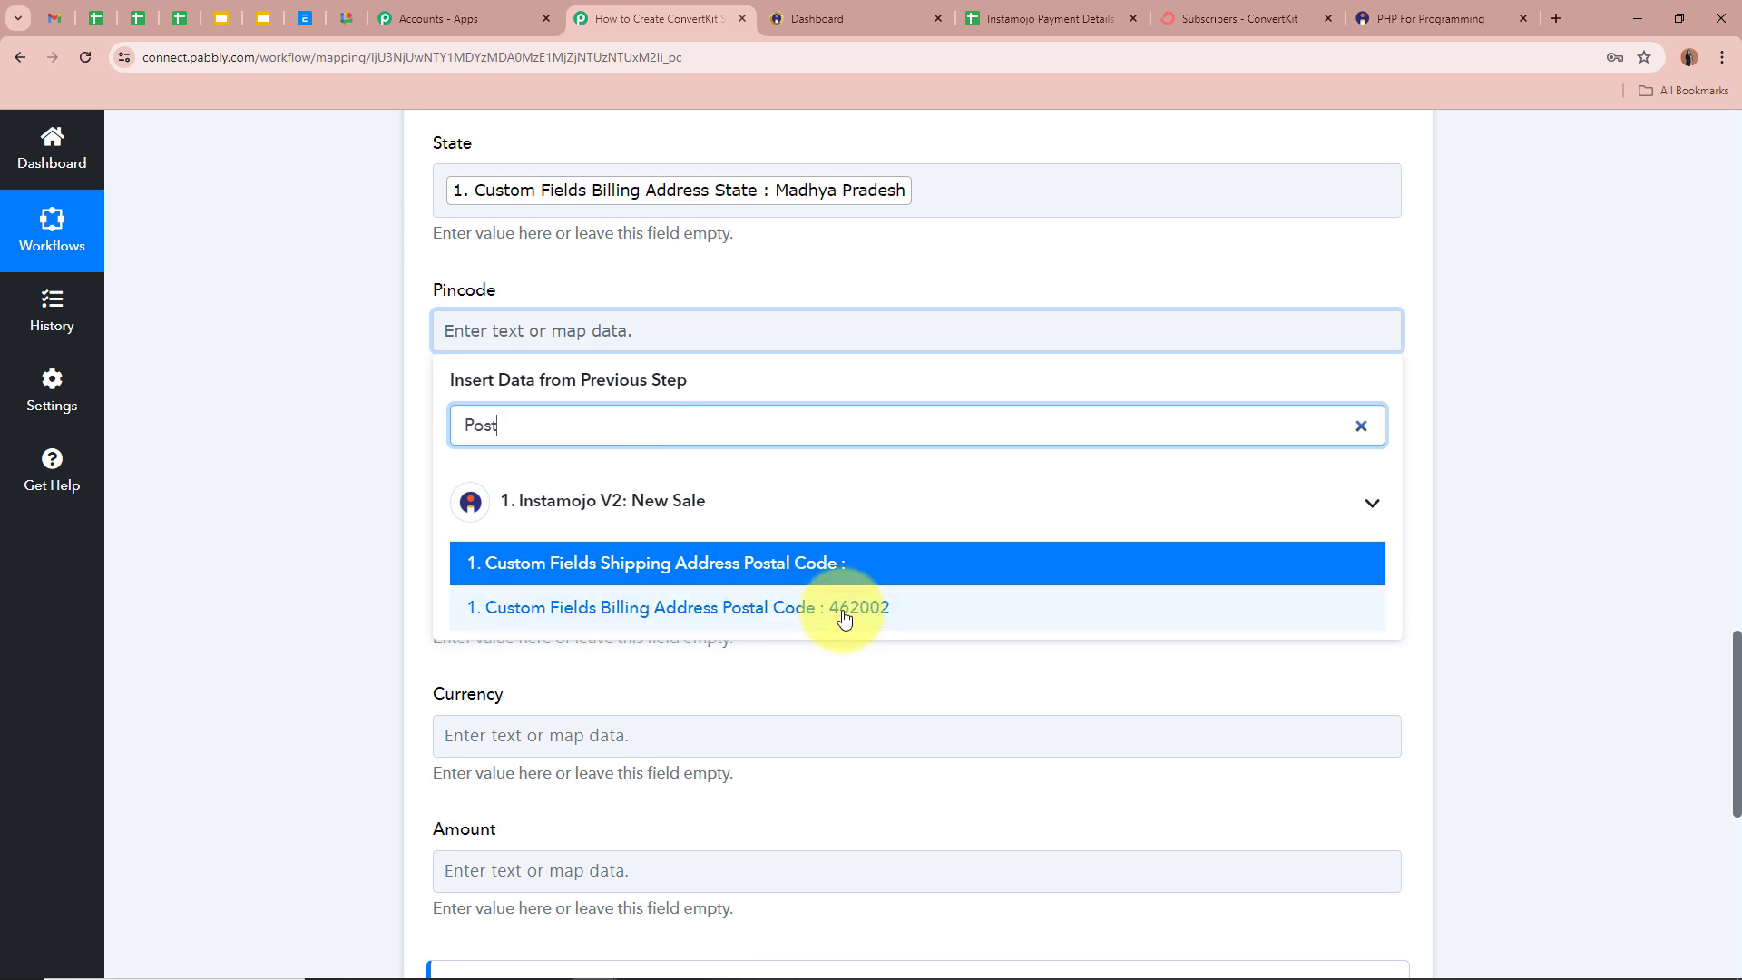
left_click(844, 616)
- Map shipping country India into Country and Details 0 Quantity into Quantity
left_click(245, 504)
left_click(720, 474)
left_click(603, 572)
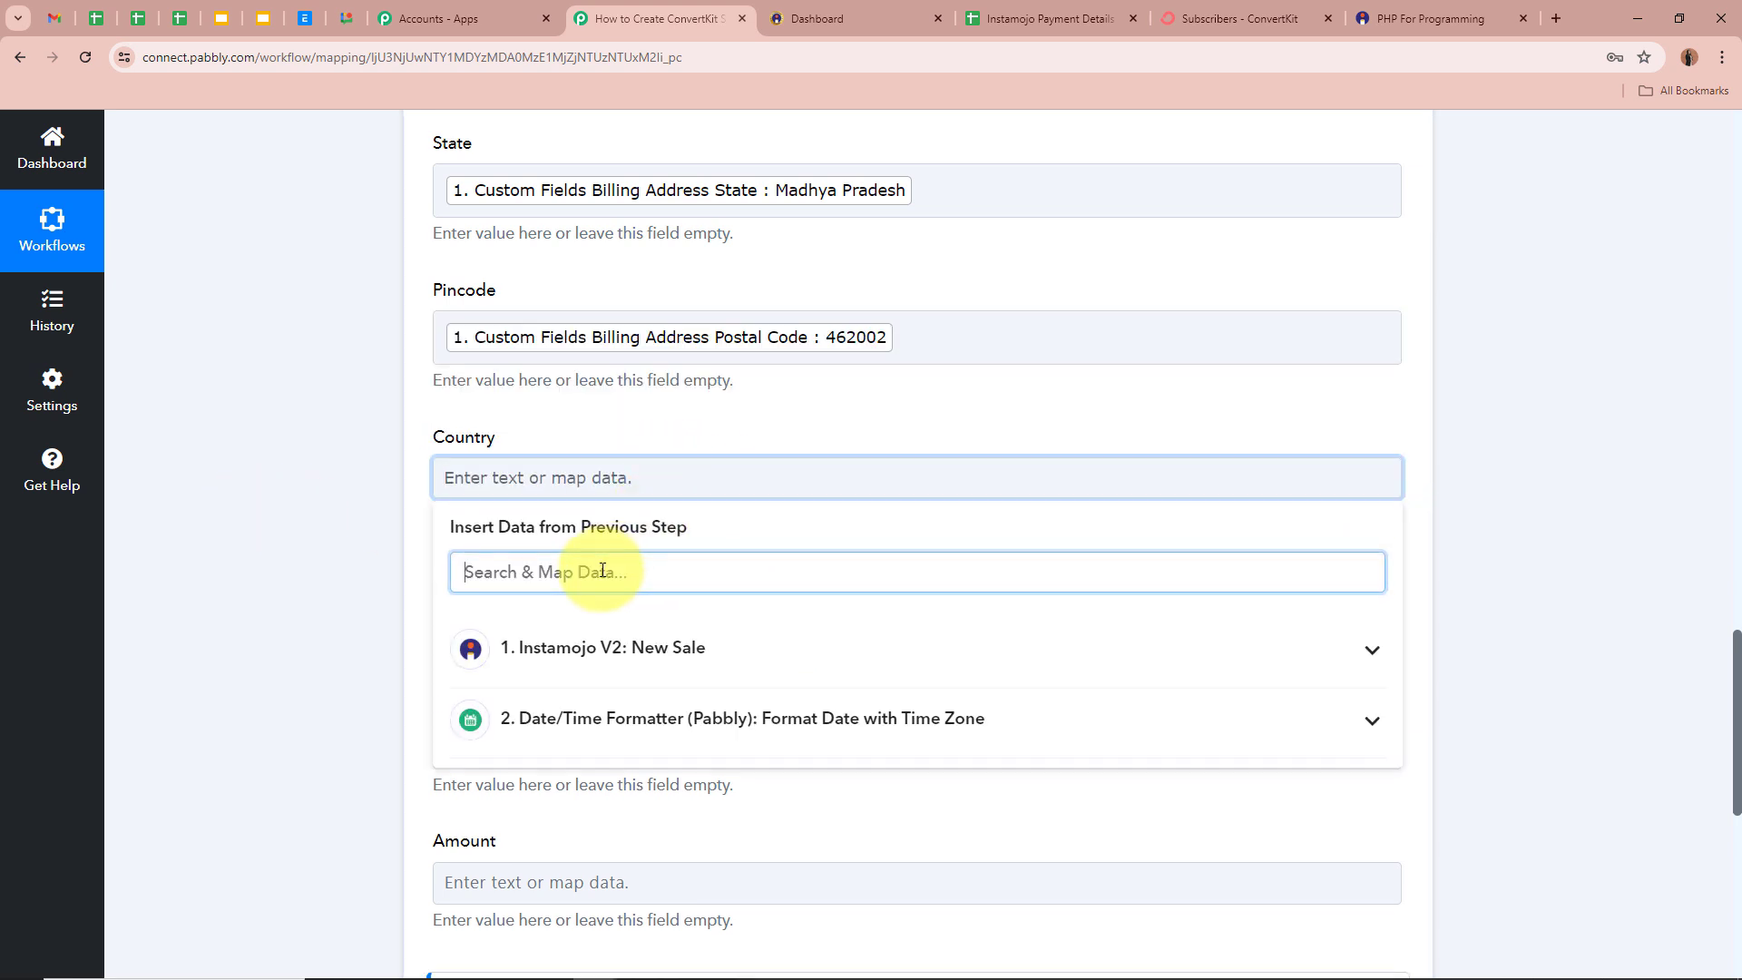
type("Cou")
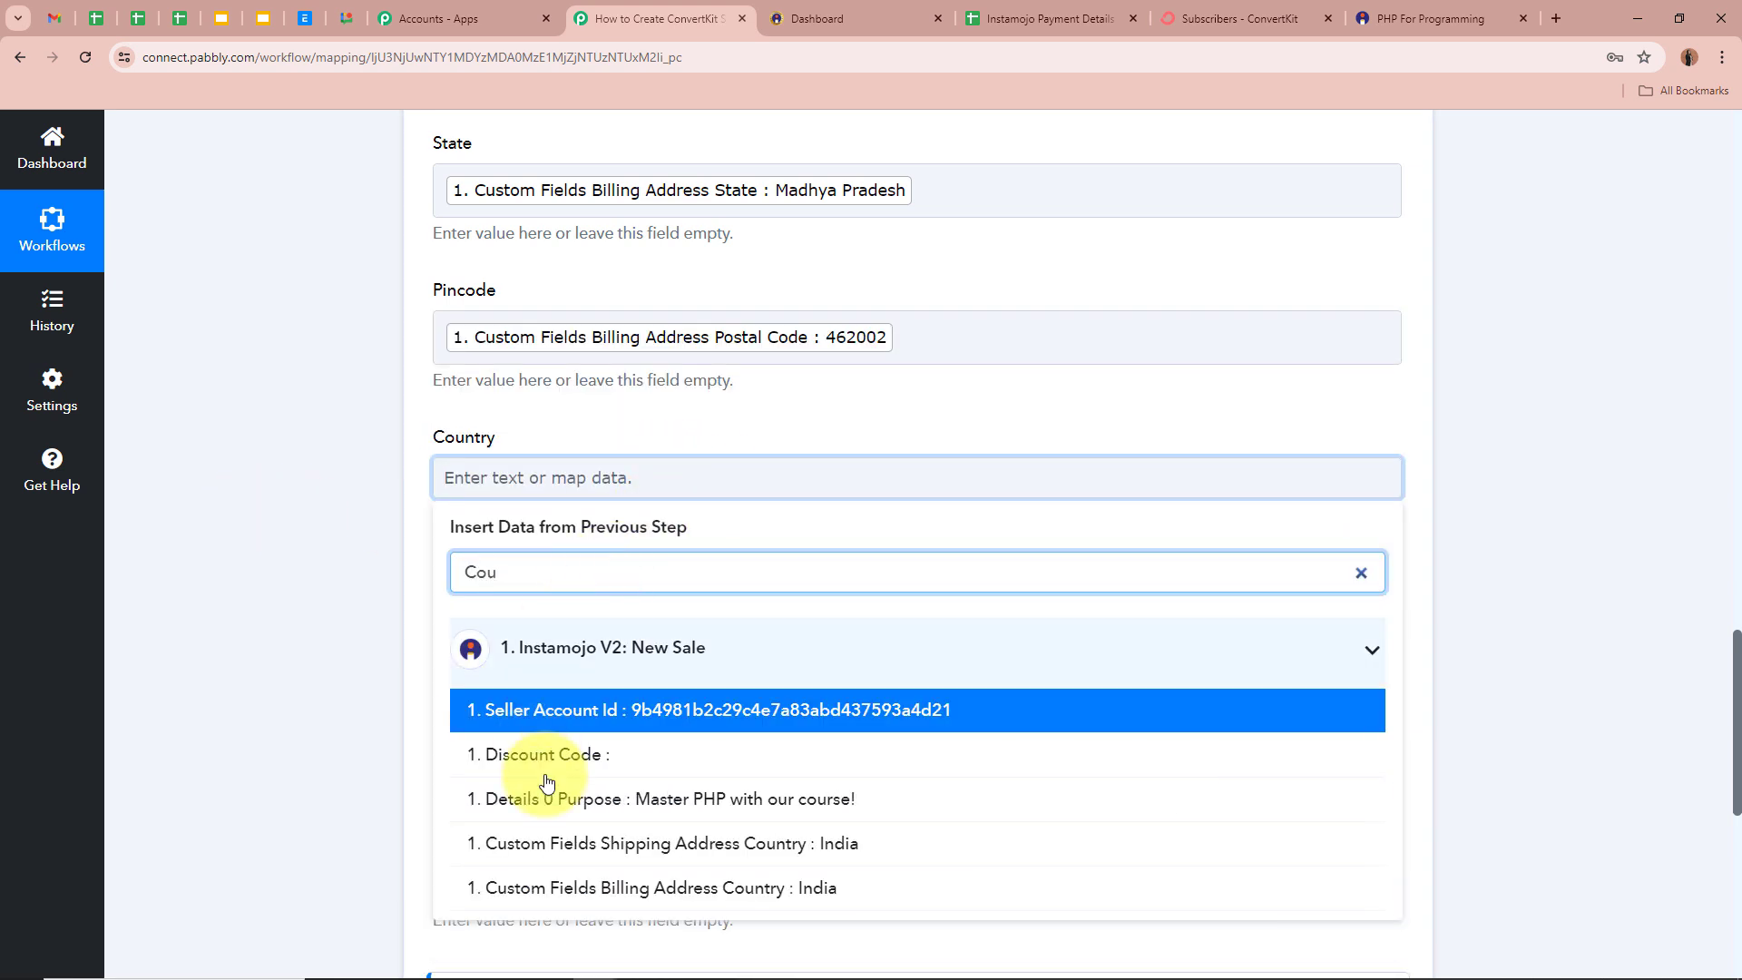
left_click(549, 843)
left_click(210, 603)
scroll(583, 515, "down", 1)
left_click(581, 531)
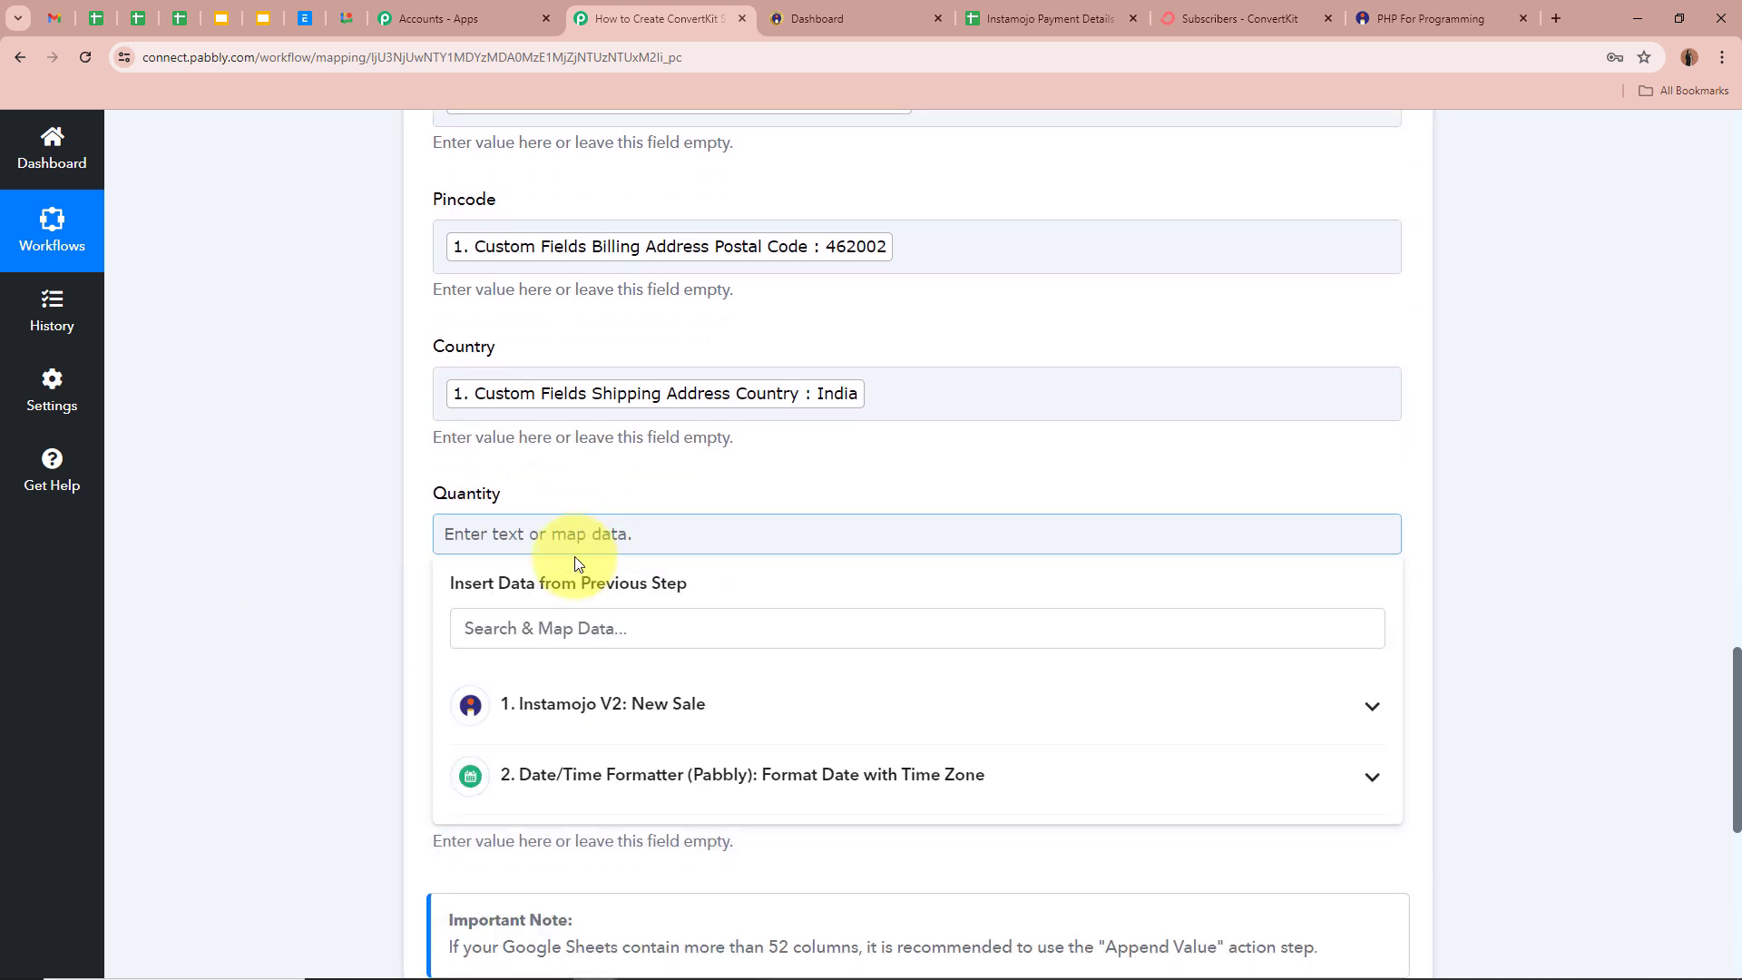
left_click(583, 629)
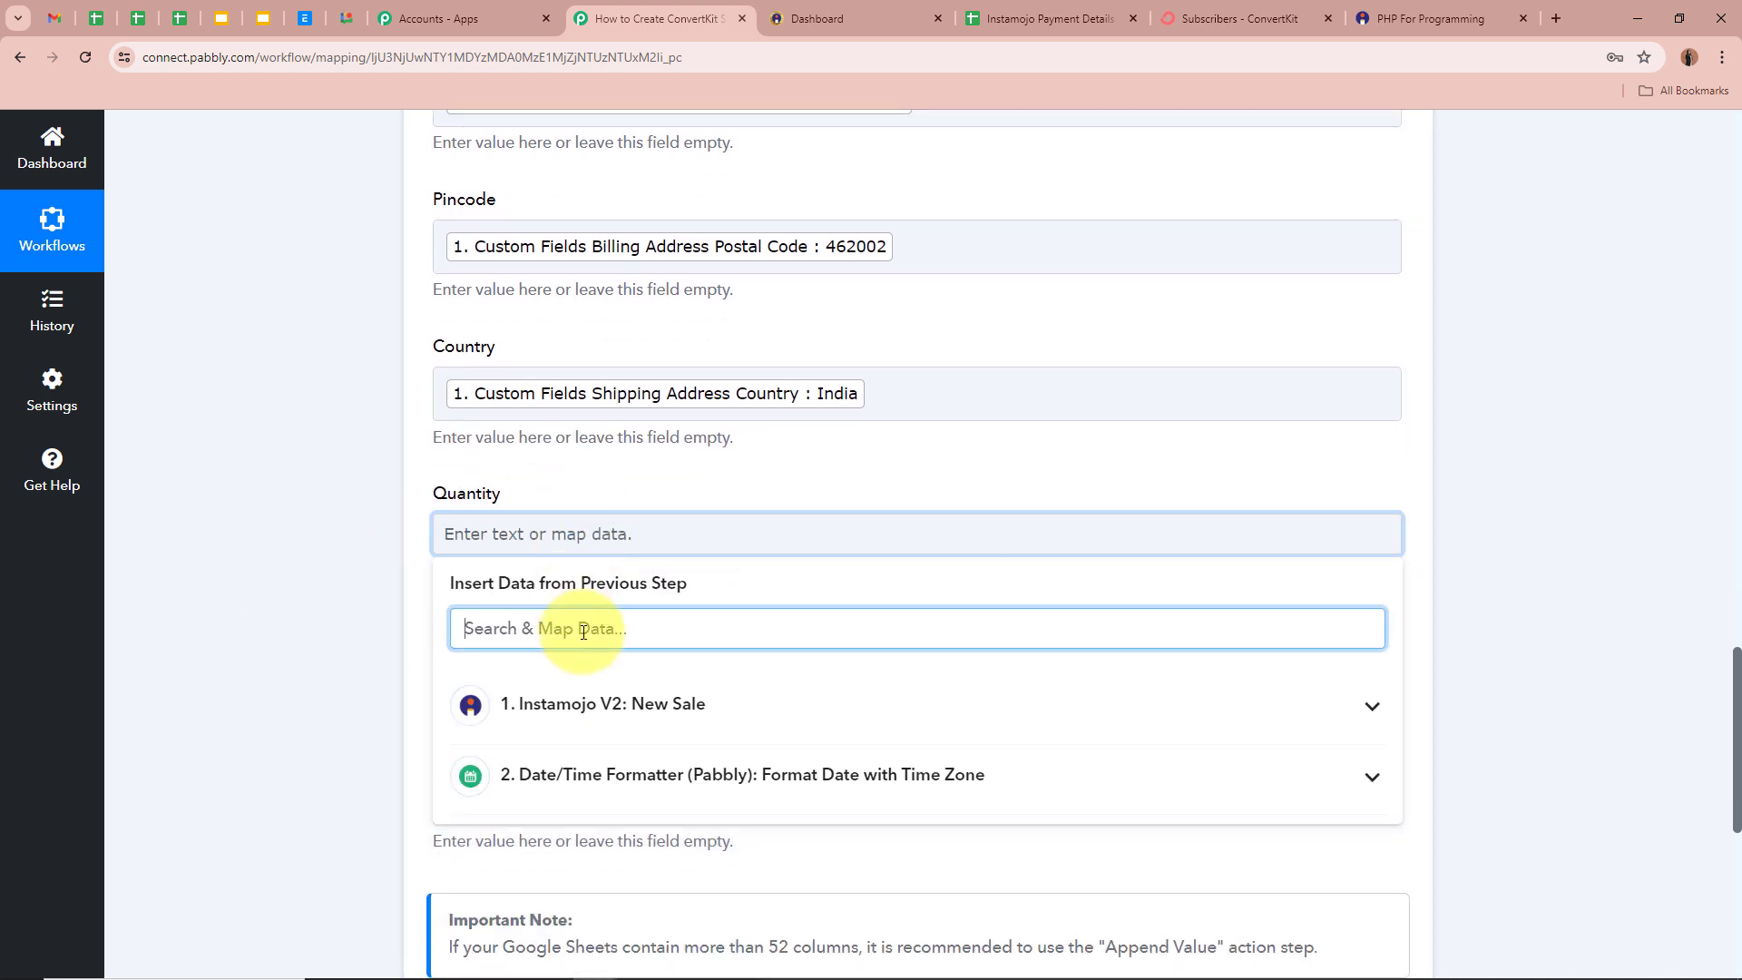
type("q")
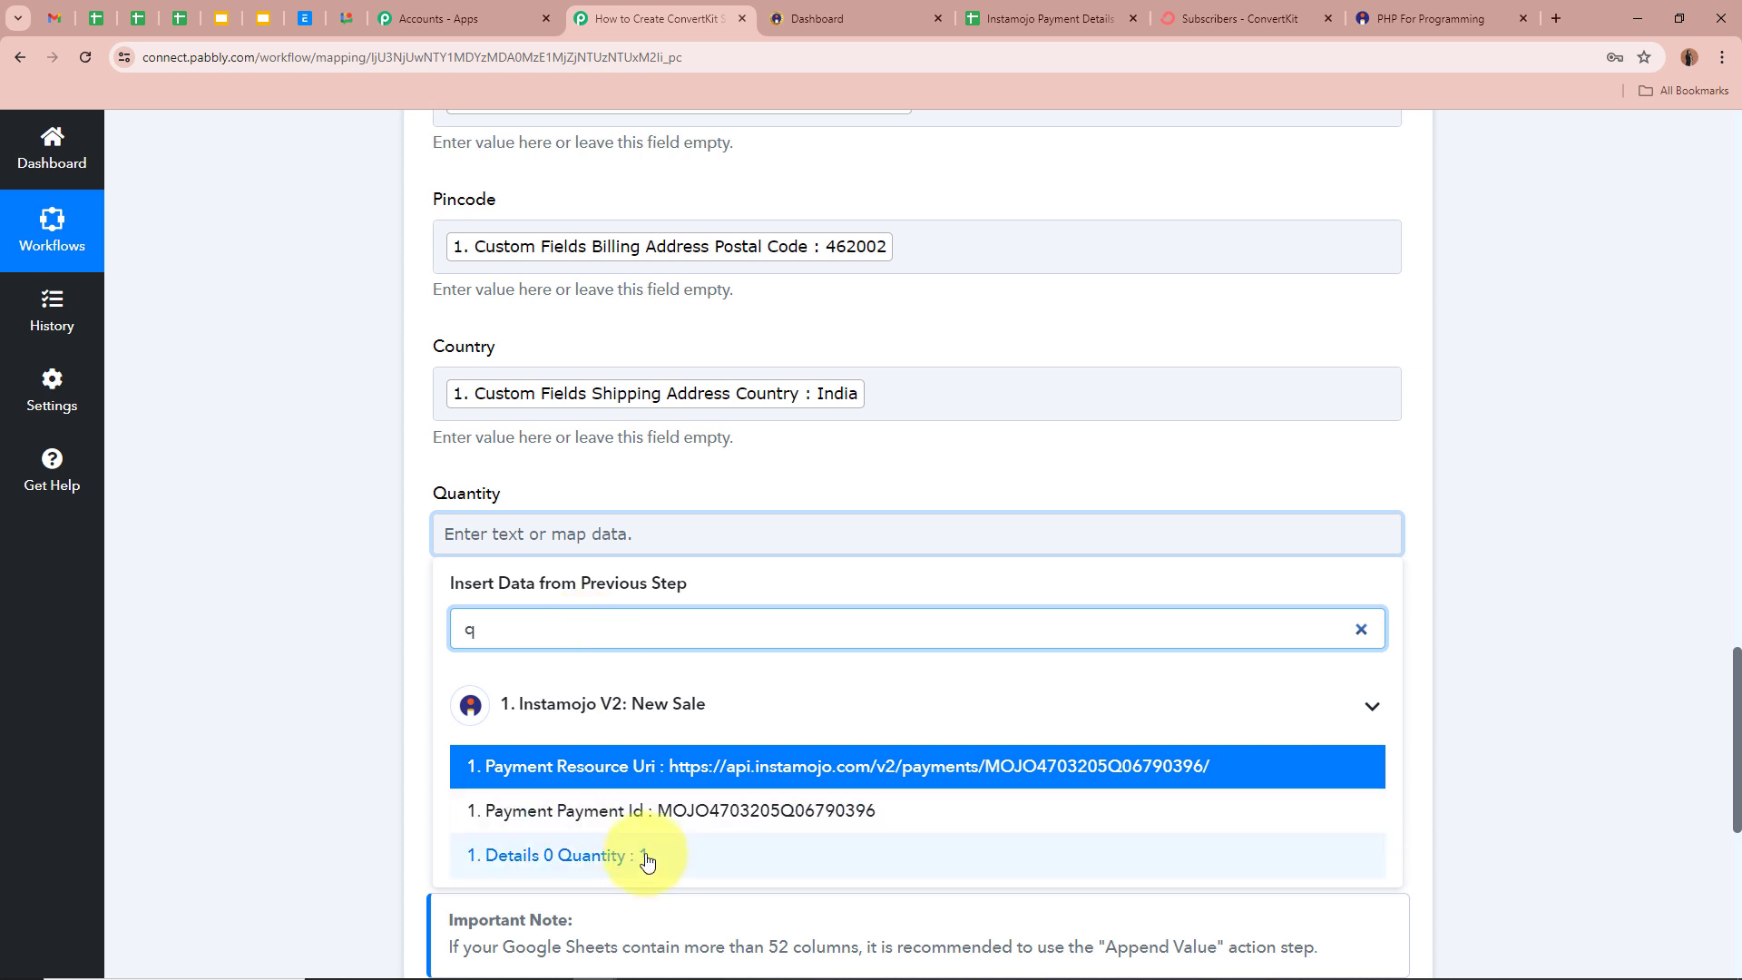
left_click(626, 747)
left_click(194, 583)
- Map Payment Currency INR into Currency and Payment Amount 9.00 into Amount
scroll(453, 562, "down", 2)
left_click(562, 498)
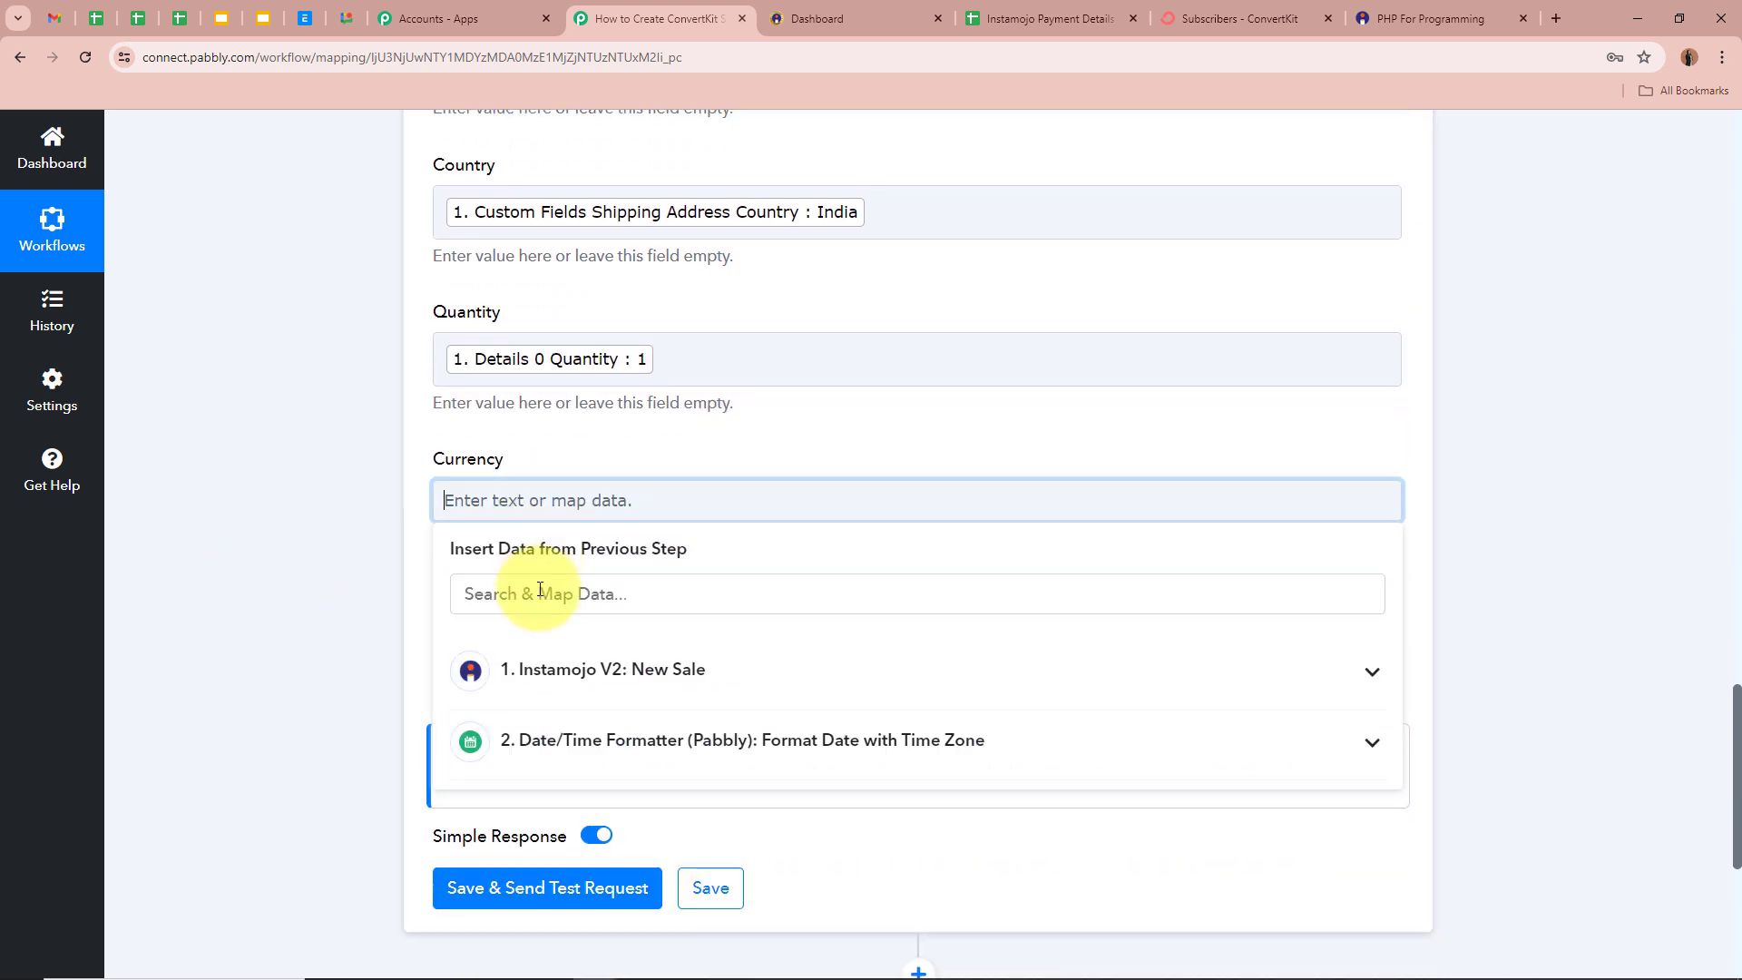
left_click(494, 595)
type("Cu")
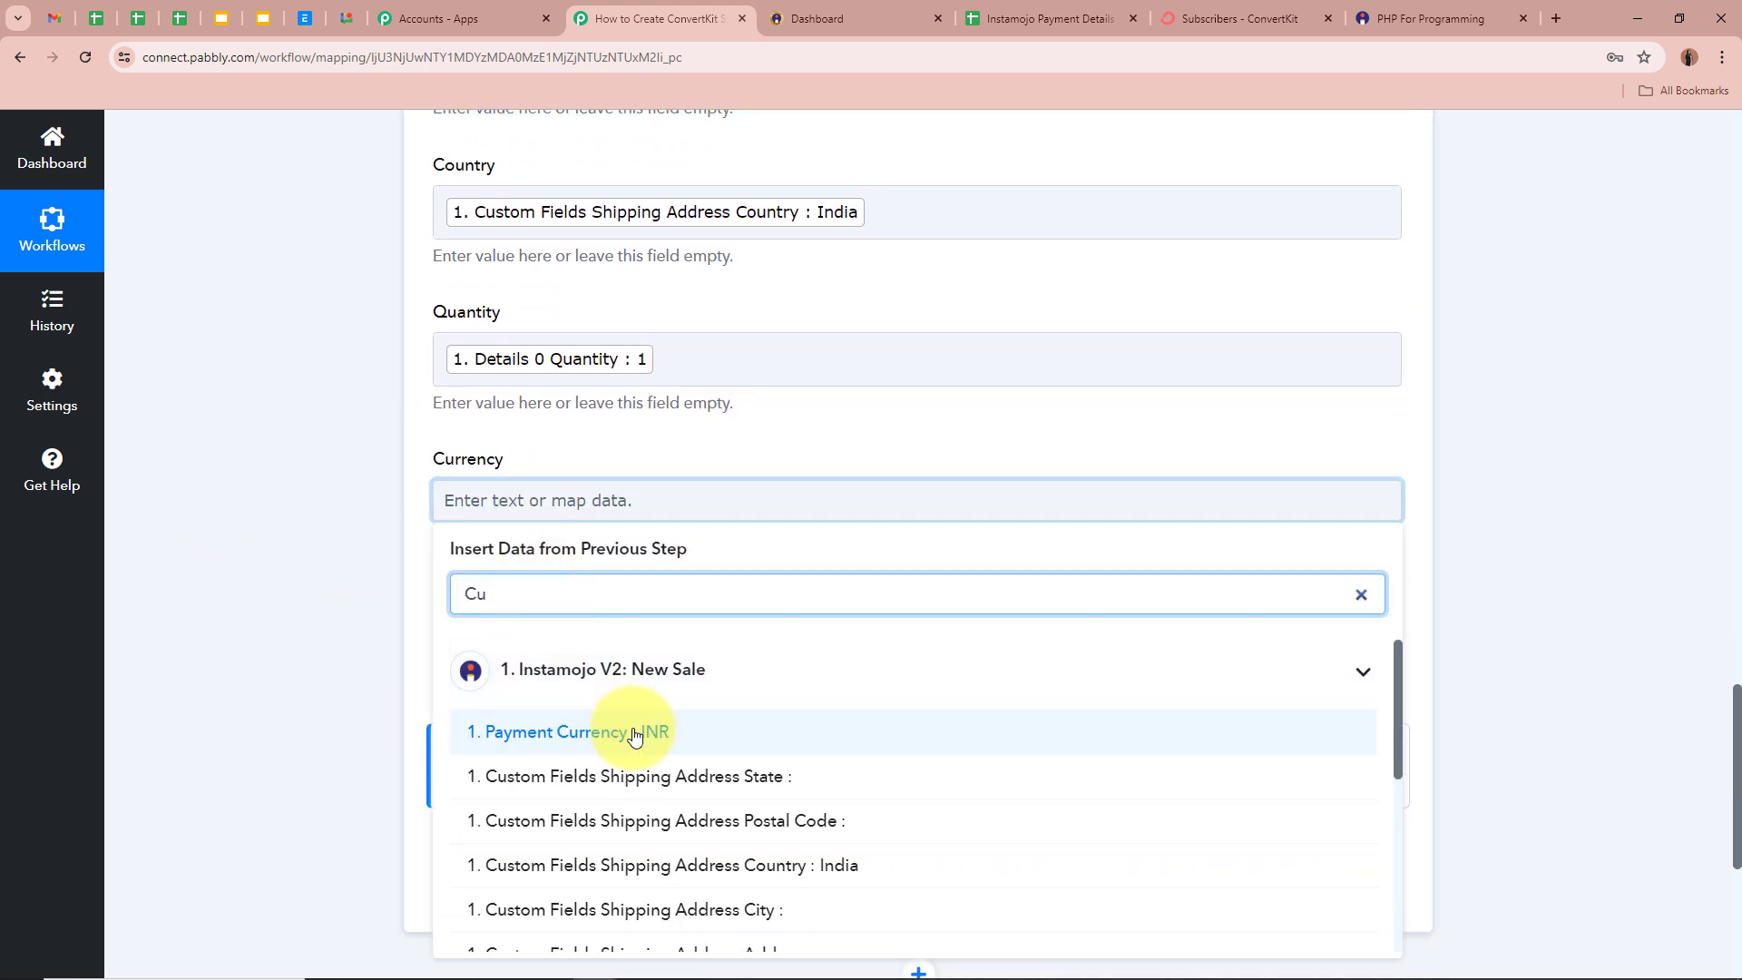
left_click(626, 729)
left_click(172, 567)
left_click(503, 640)
left_click(558, 735)
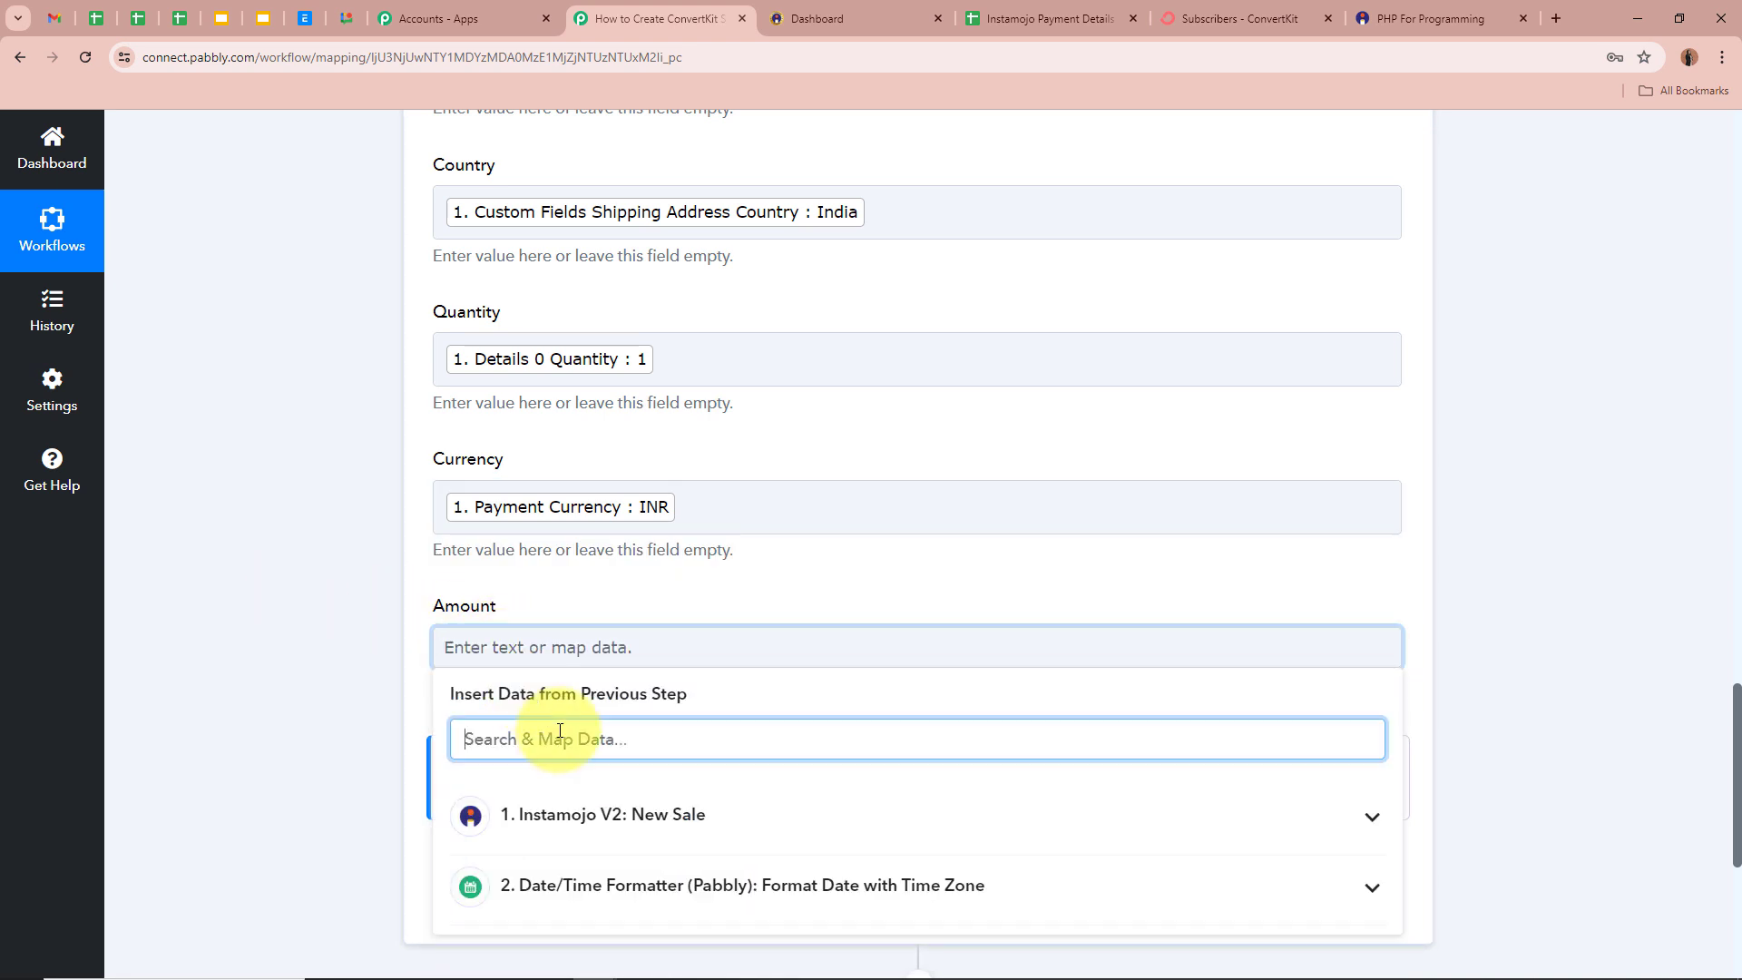
type("Amou")
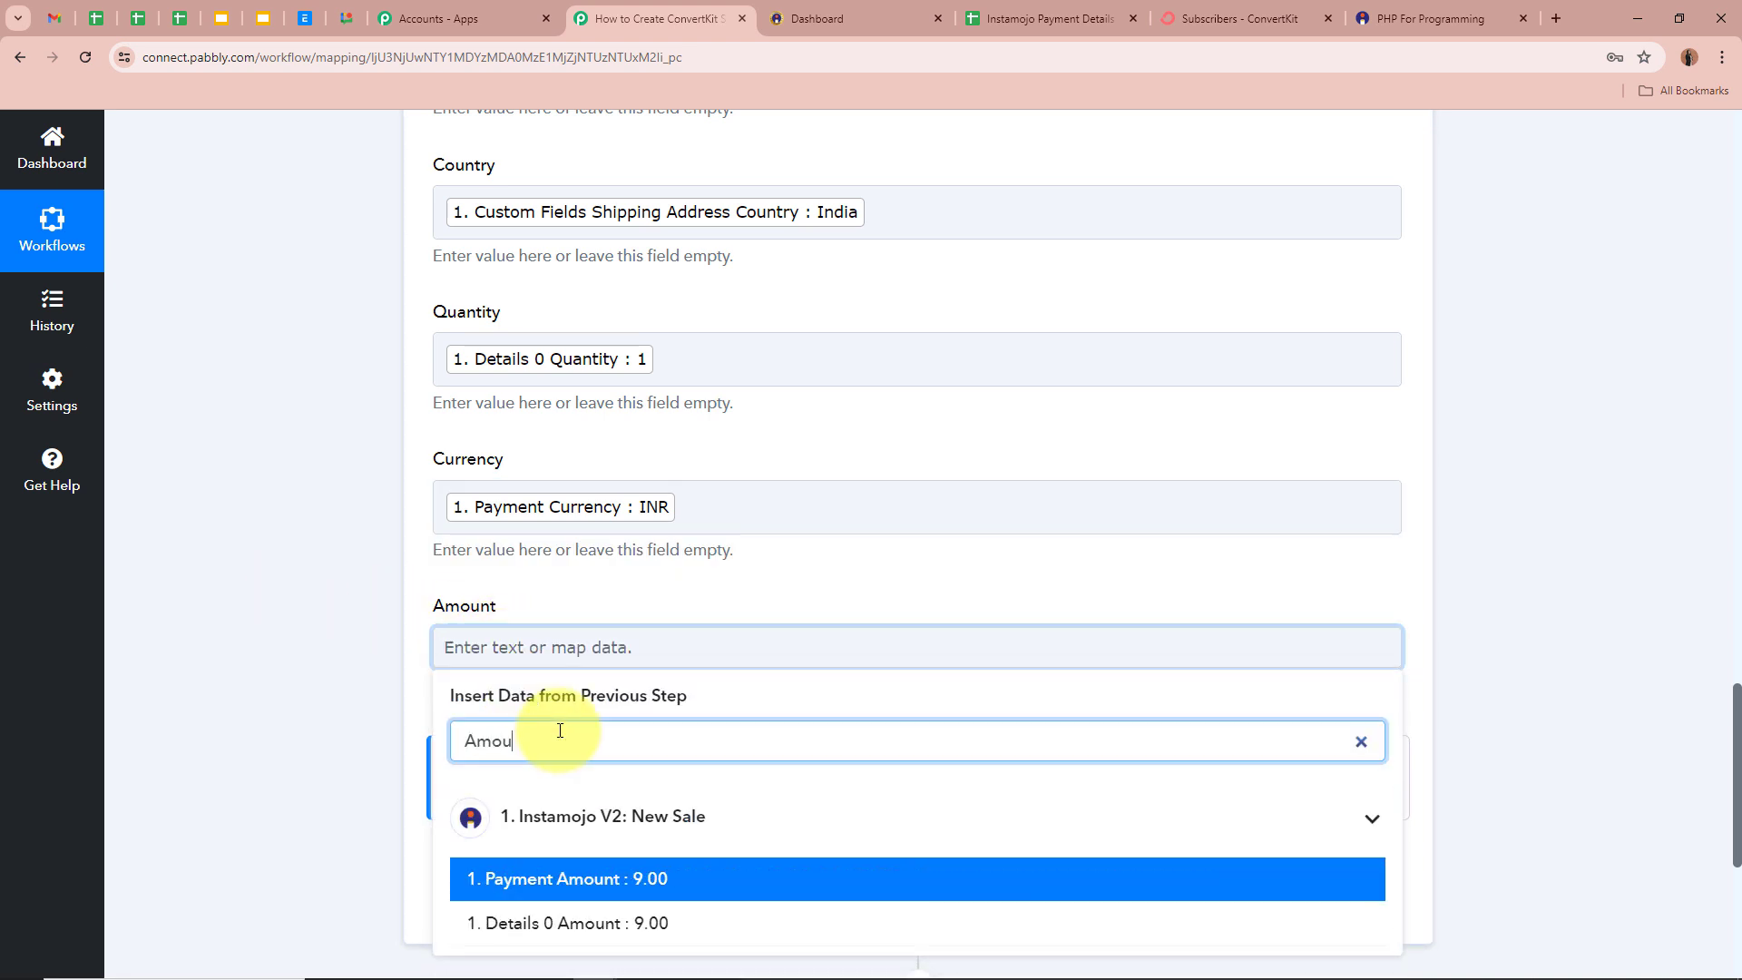
left_click(623, 880)
left_click(265, 635)
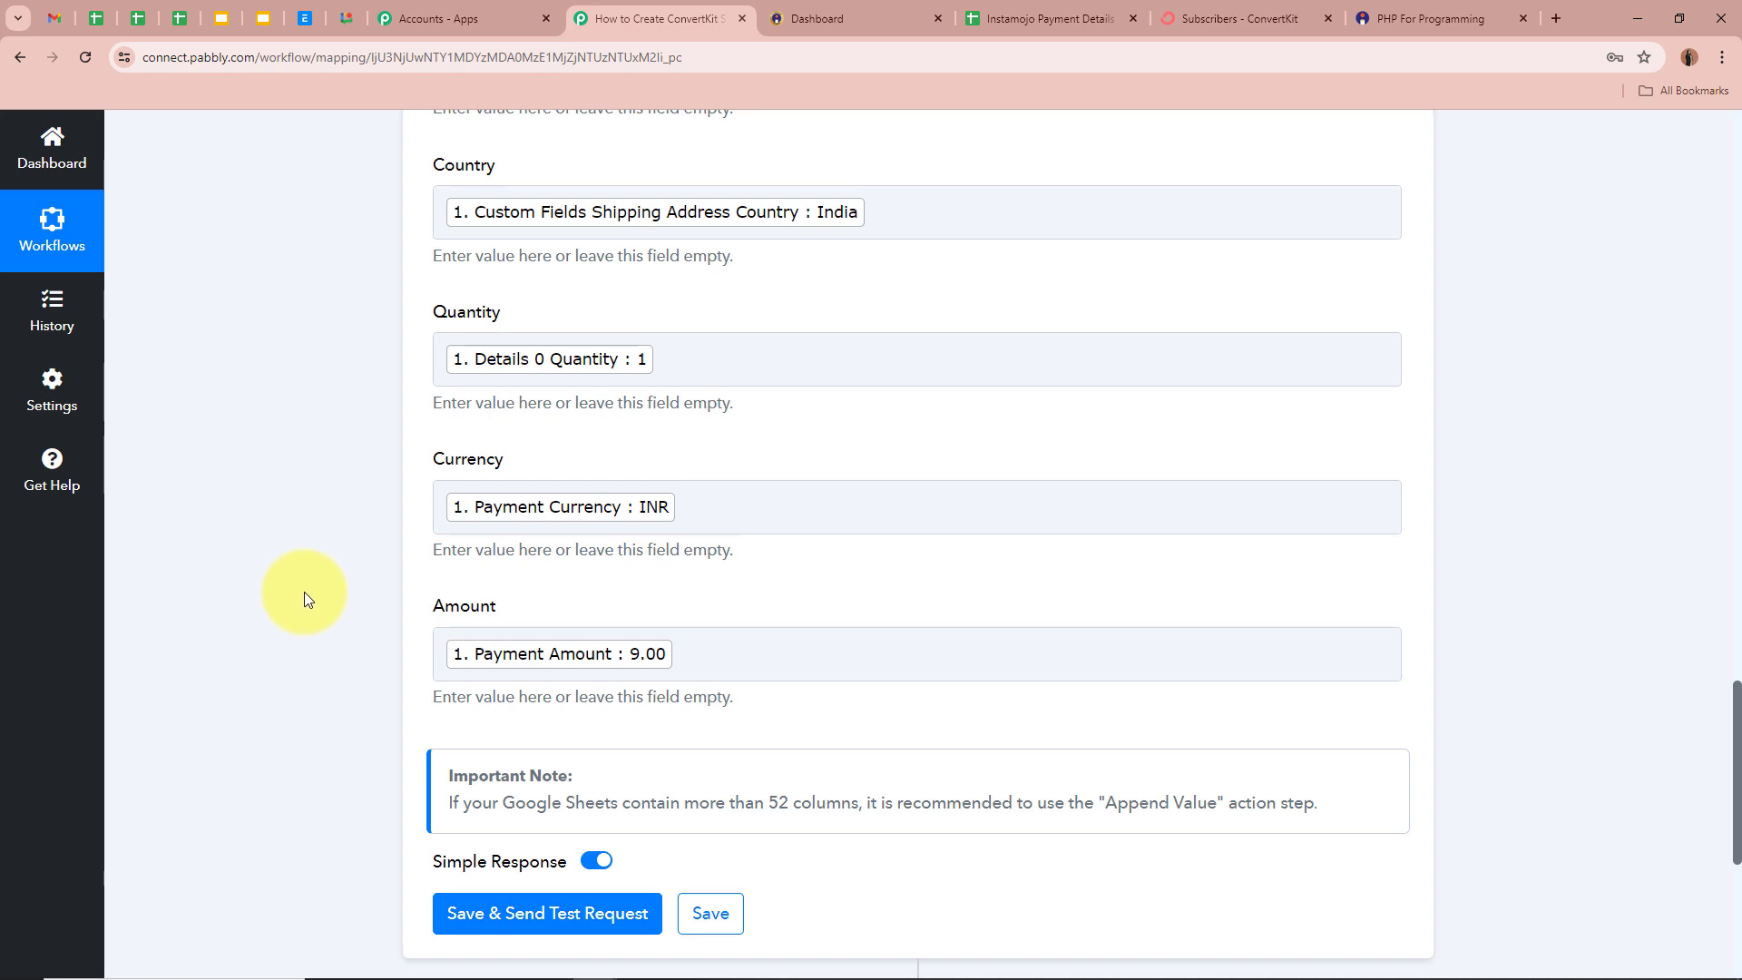
- Save the step and send a test row to Sheet1!A2:M2
scroll(303, 592, "up", 5)
scroll(303, 590, "down", 7)
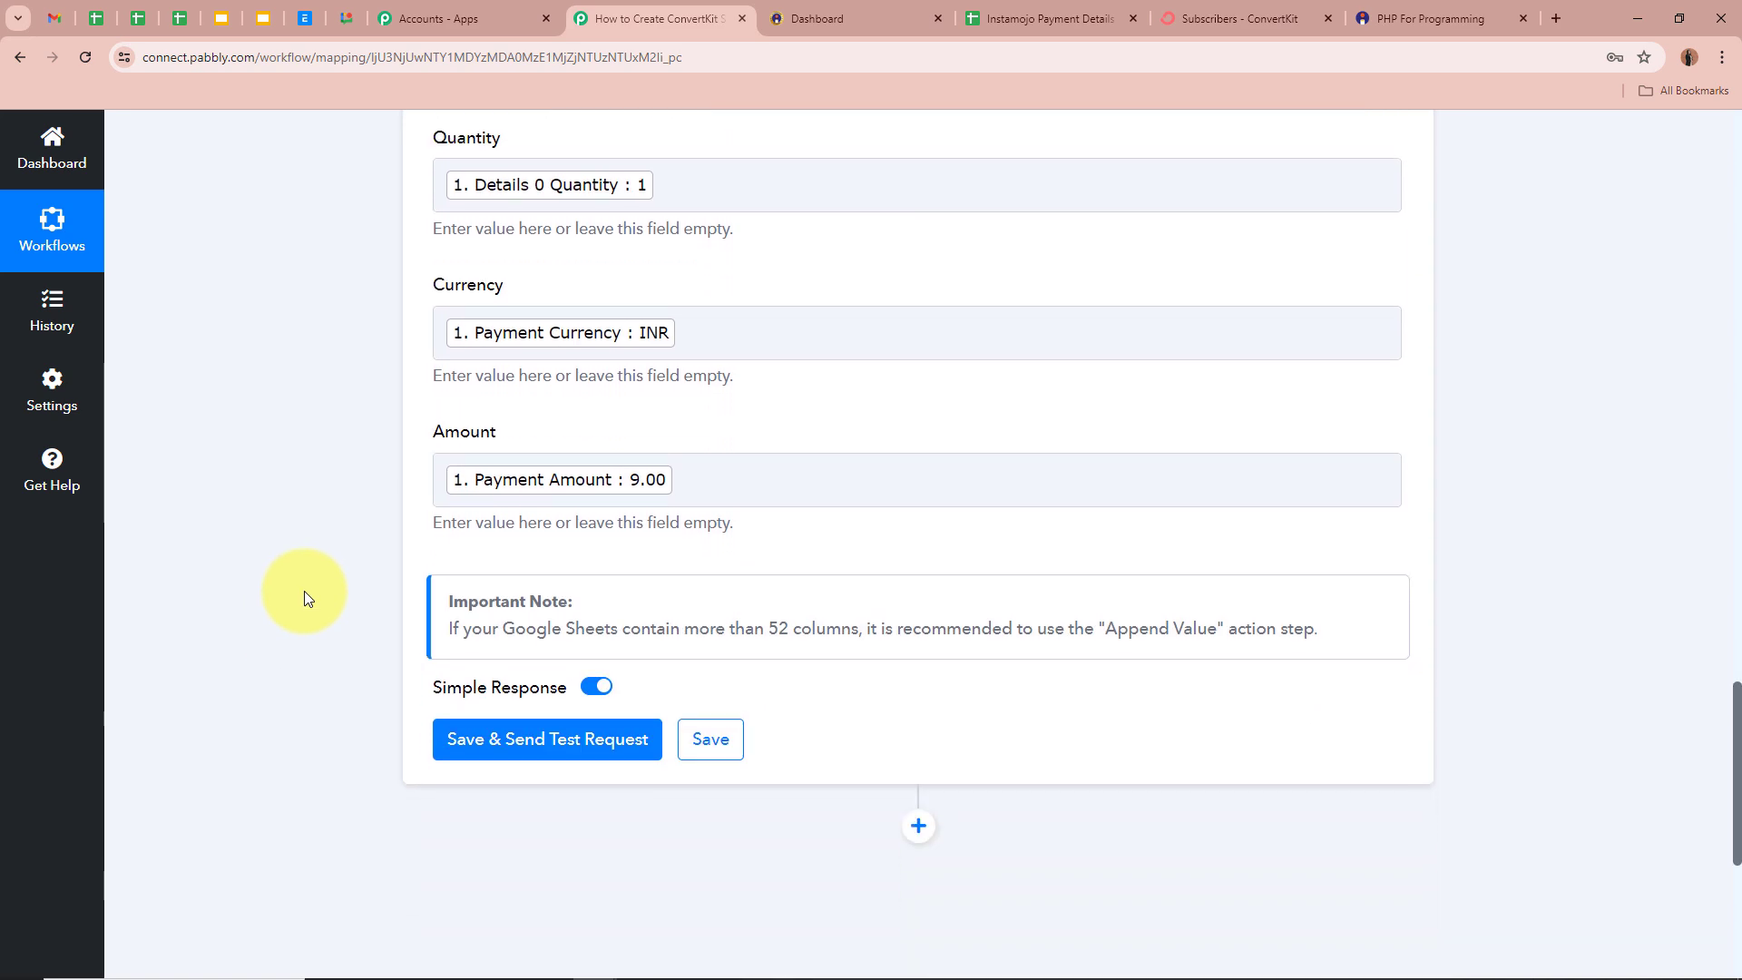
left_click(530, 731)
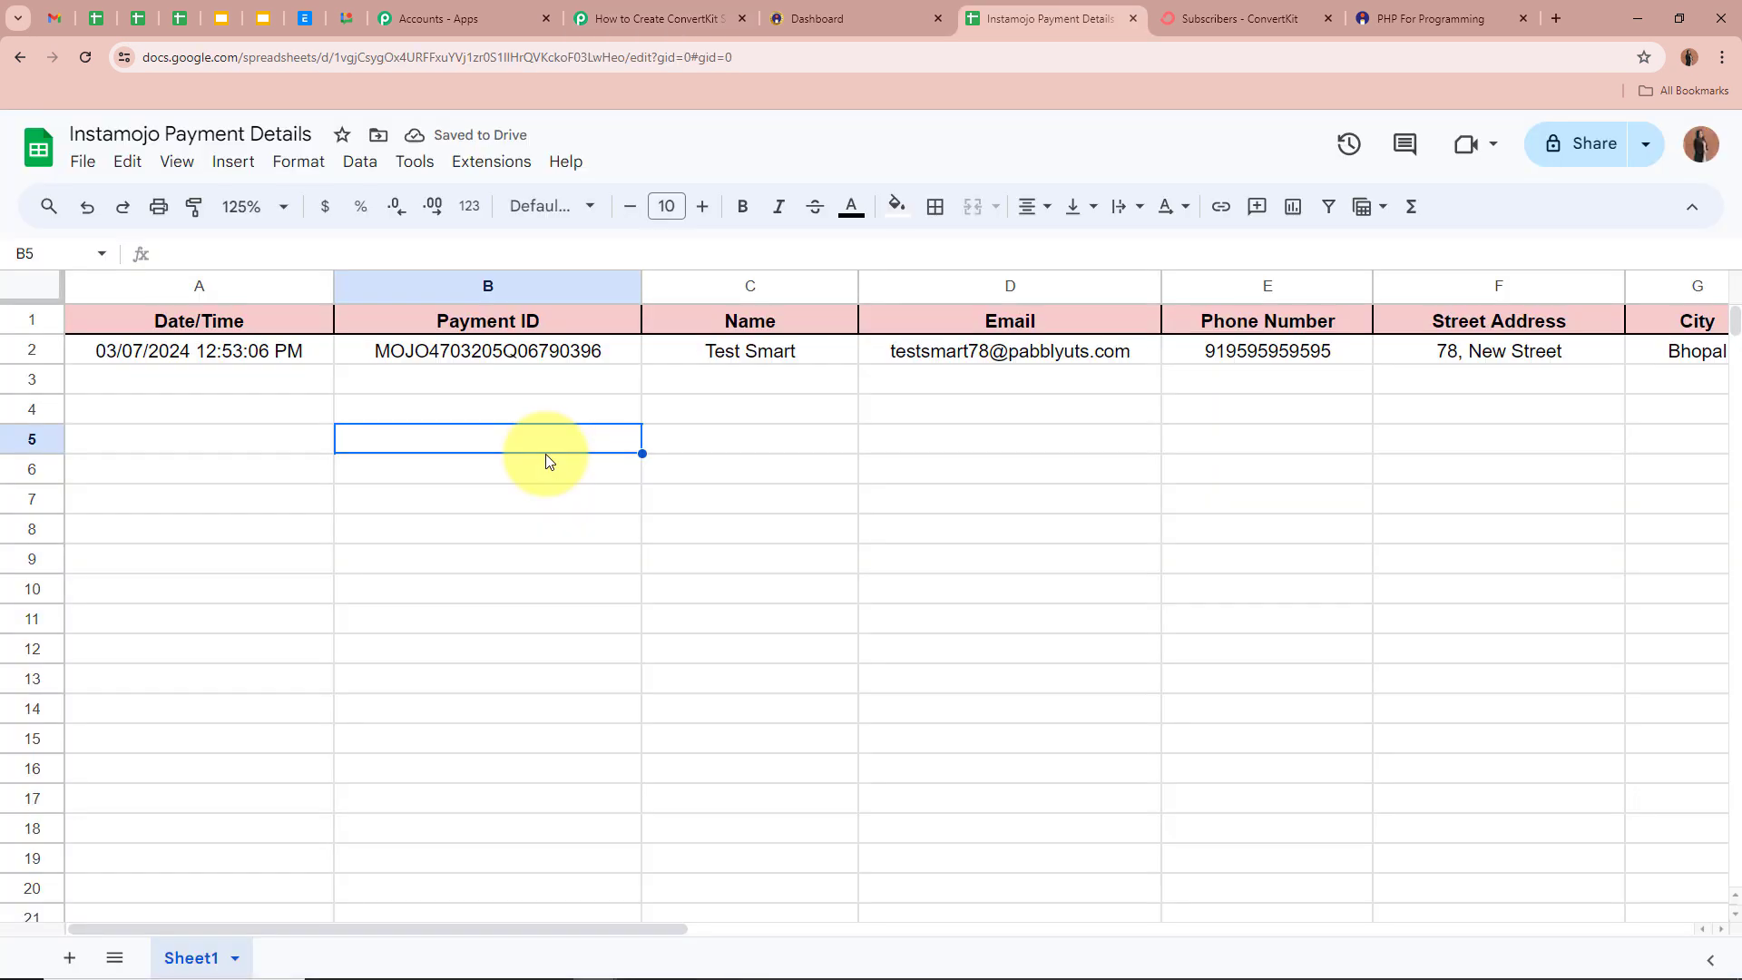
left_click(249, 356)
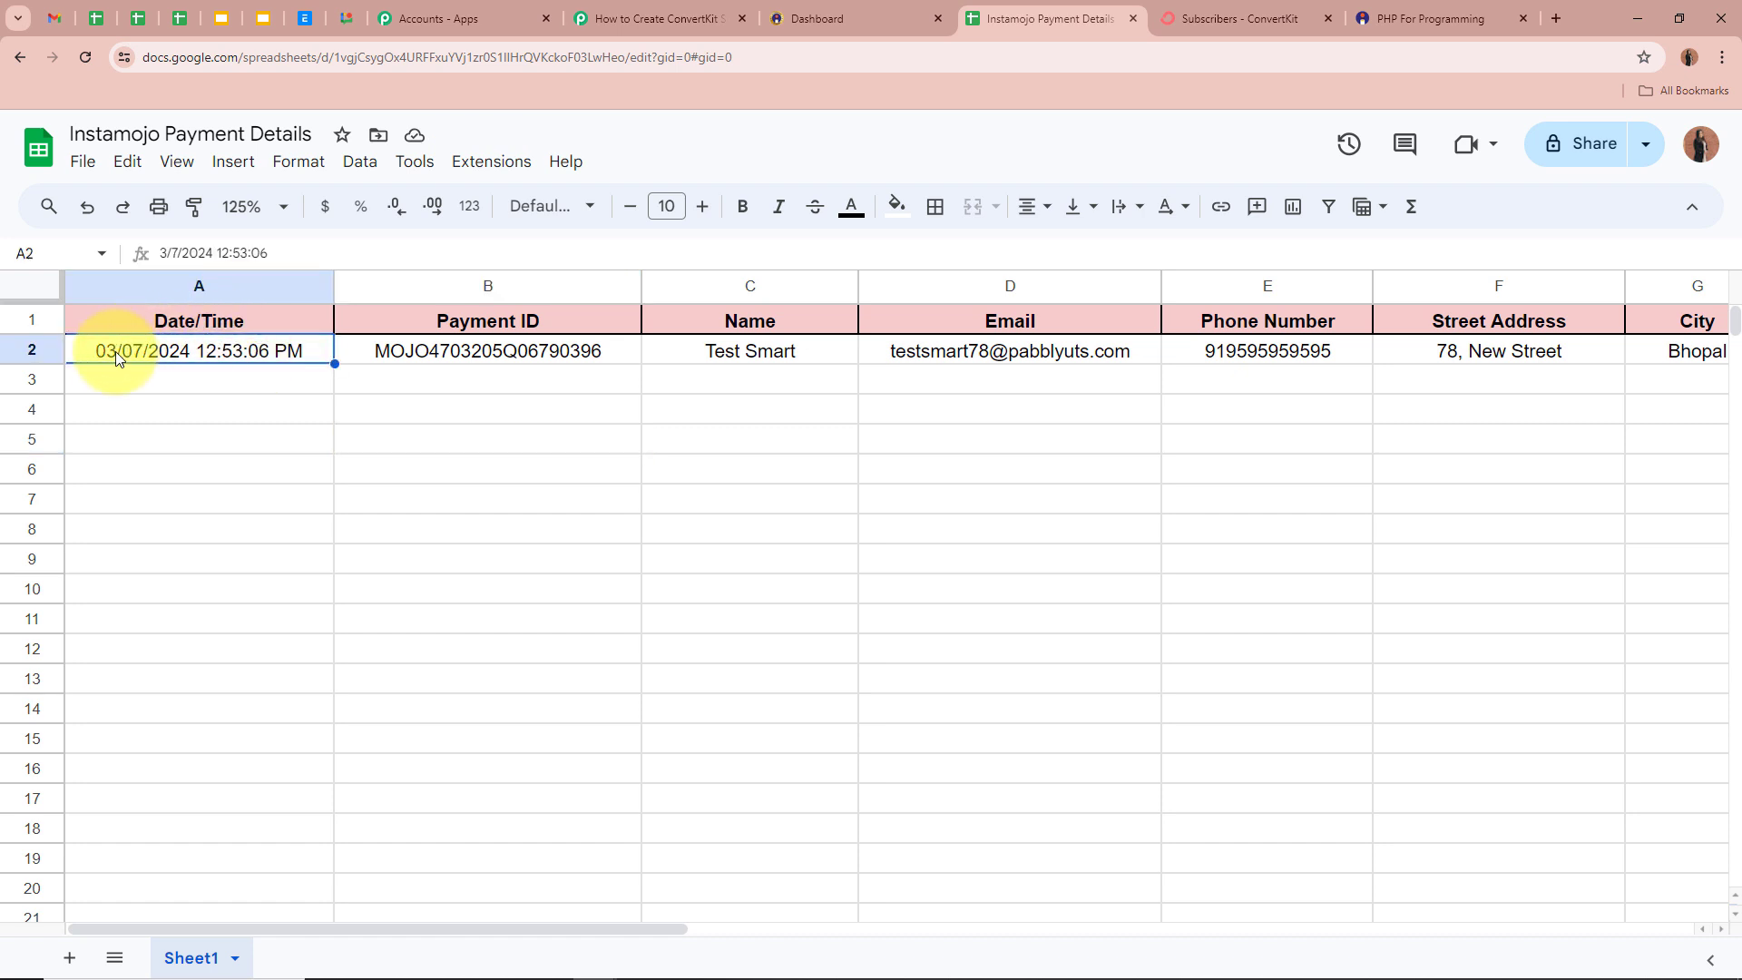
left_click(501, 346)
left_click(771, 347)
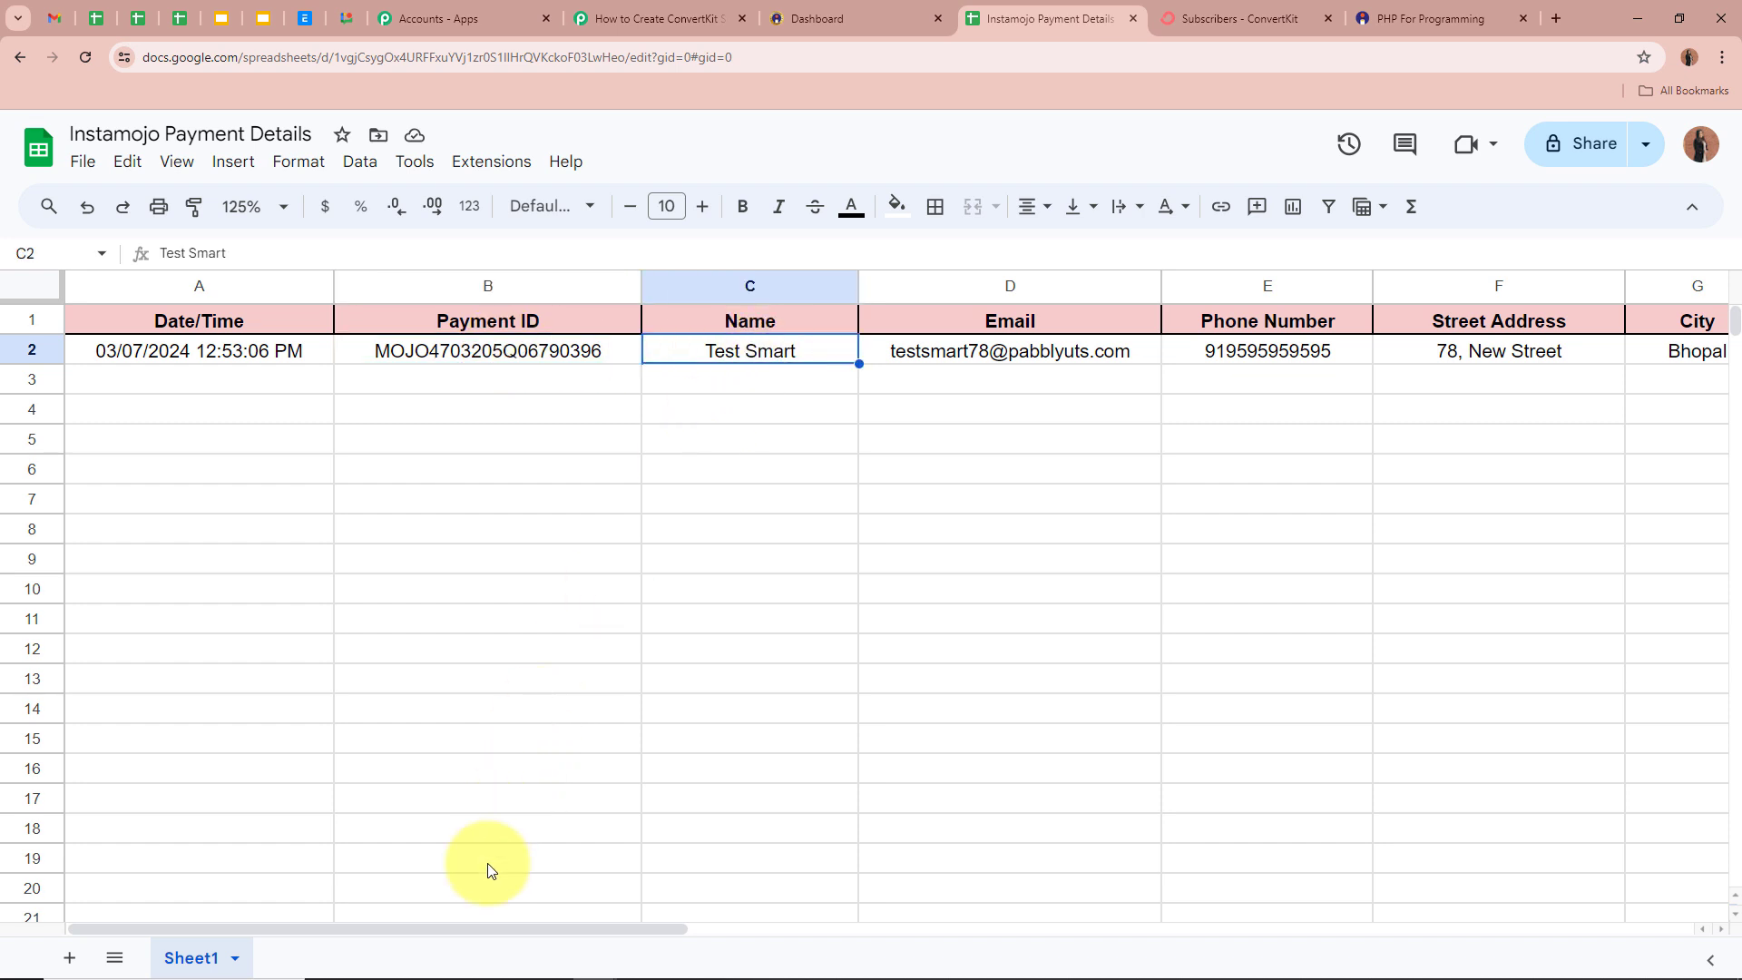
left_click_drag(488, 931, 846, 928)
left_click(547, 351)
left_click(626, 350)
left_click(749, 353)
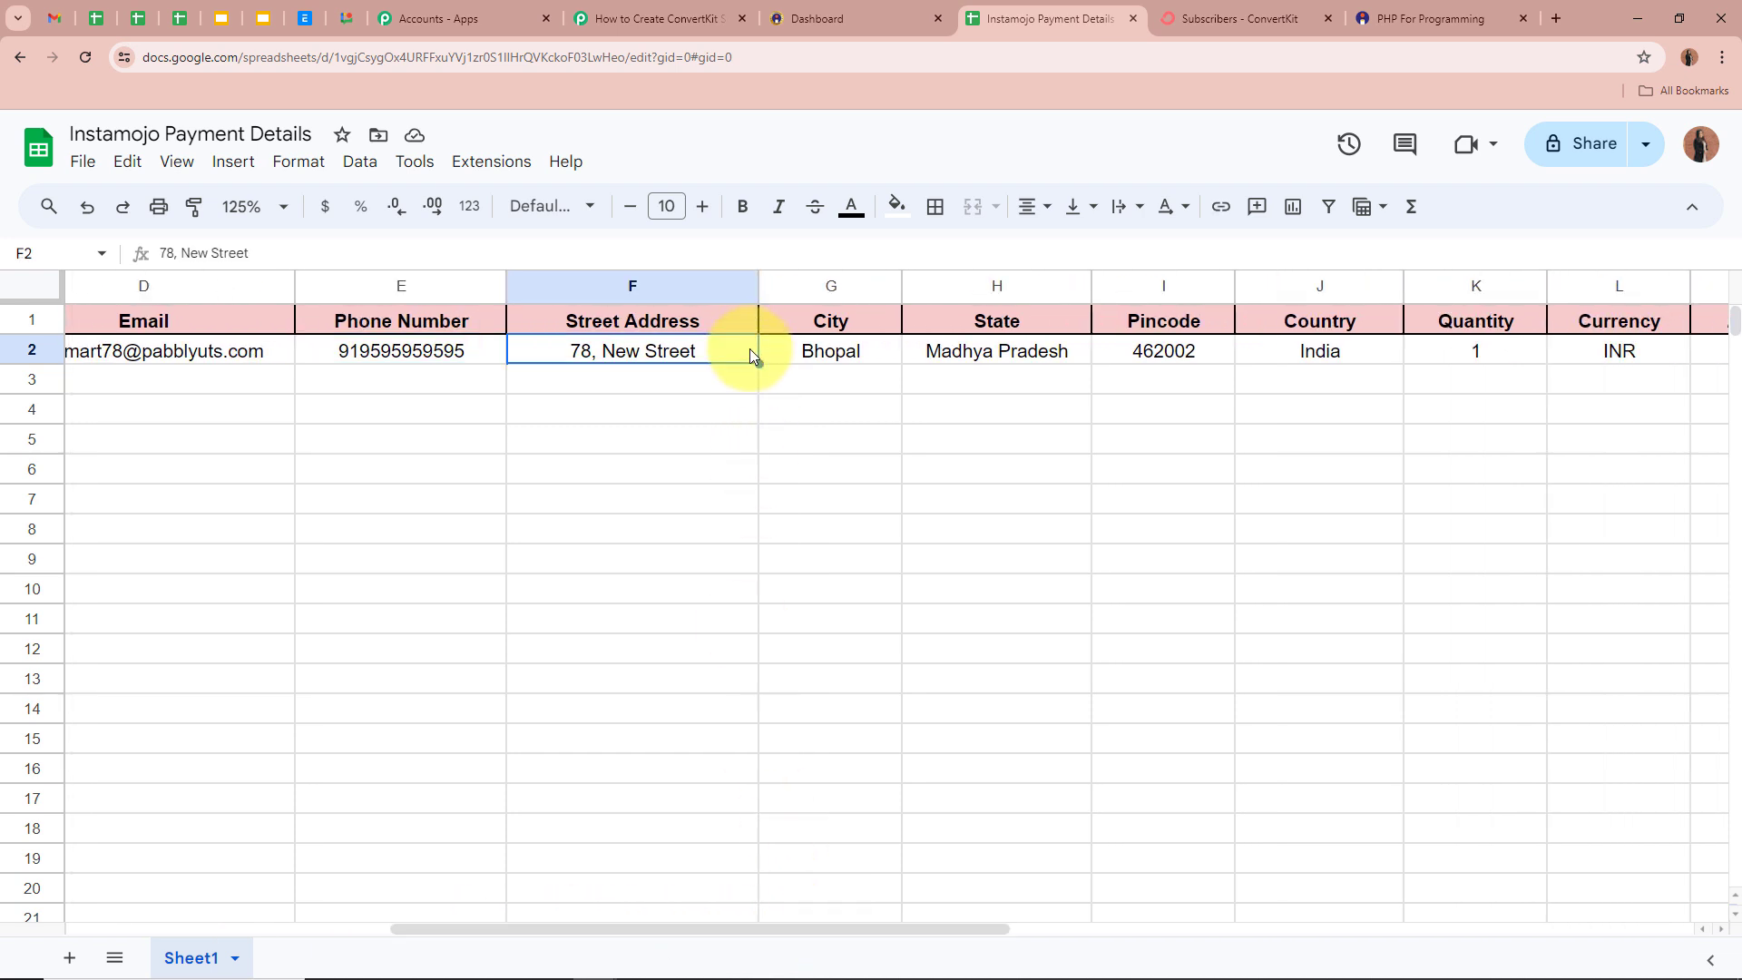
left_click(809, 351)
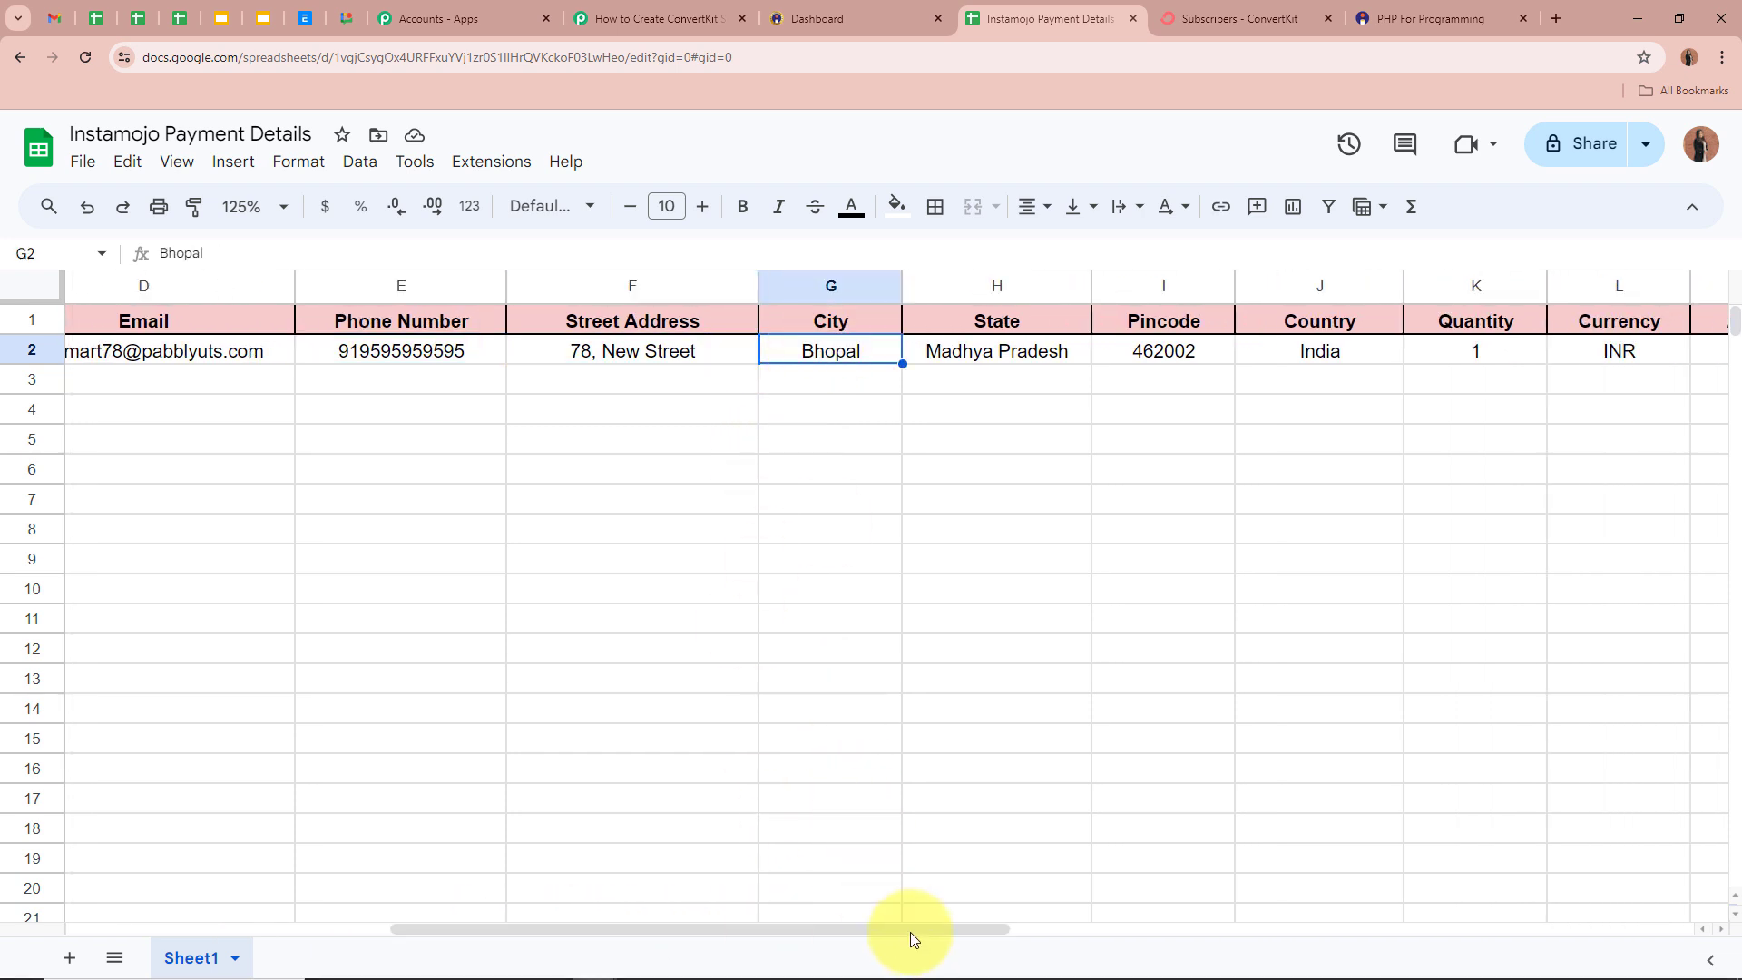
left_click_drag(911, 932, 984, 933)
left_click(797, 350)
left_click(960, 352)
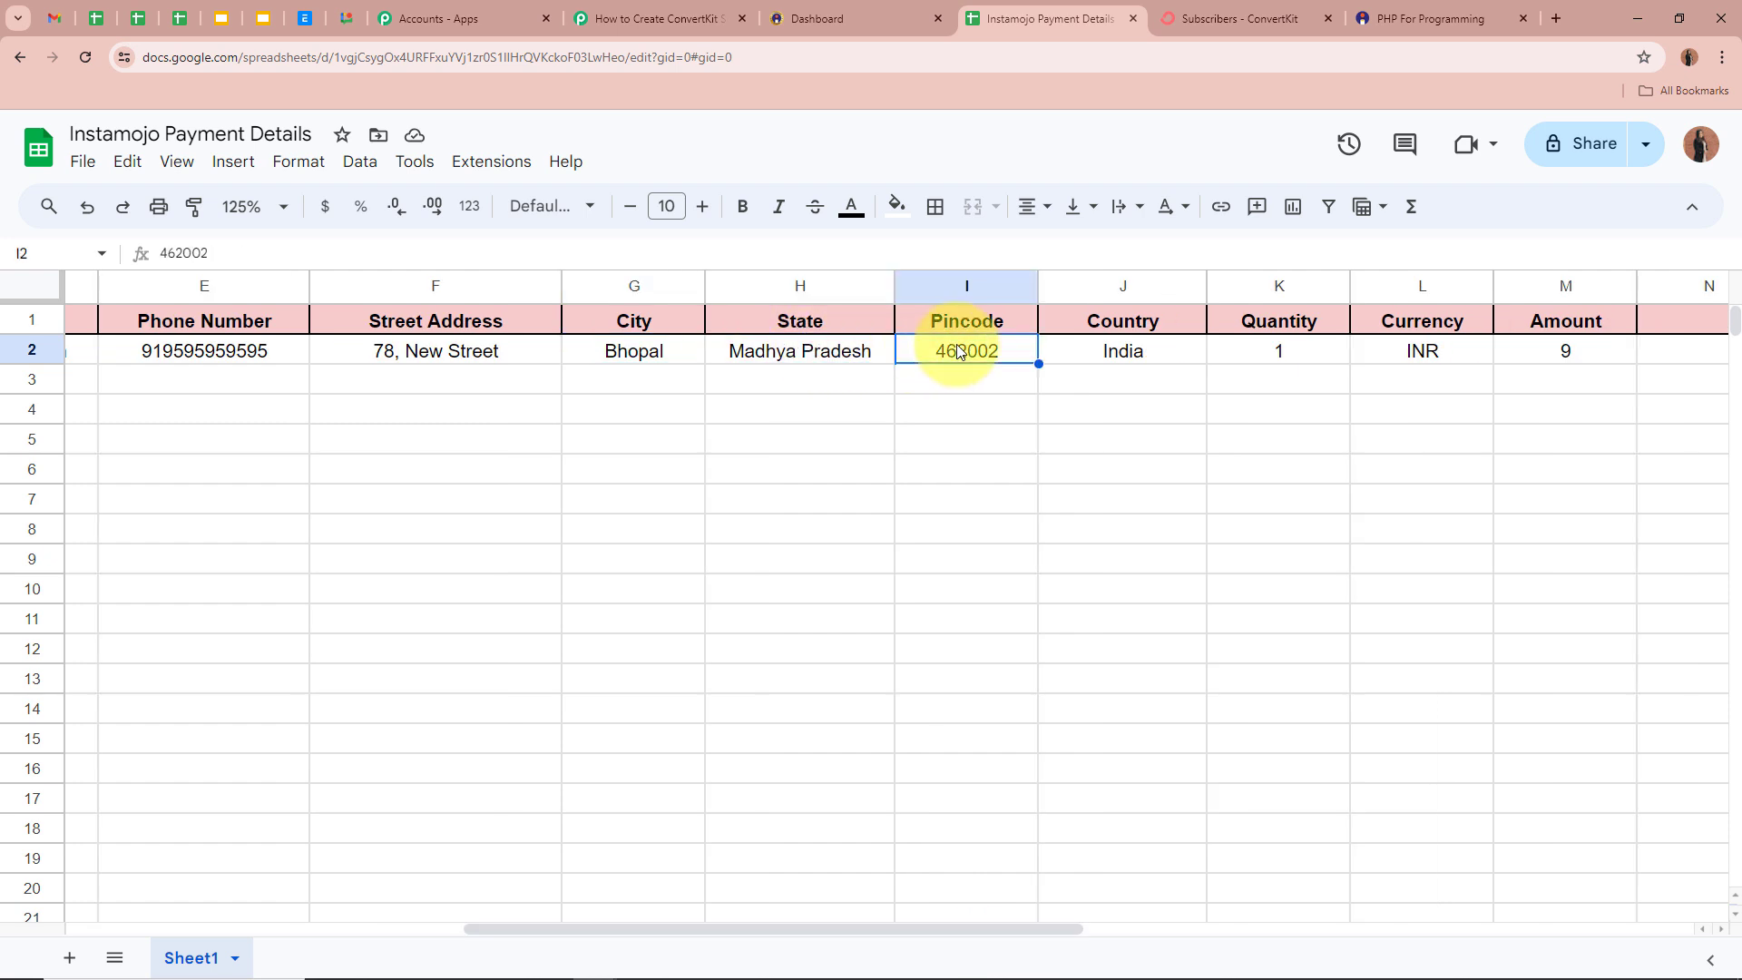
left_click(1123, 366)
left_click(1277, 361)
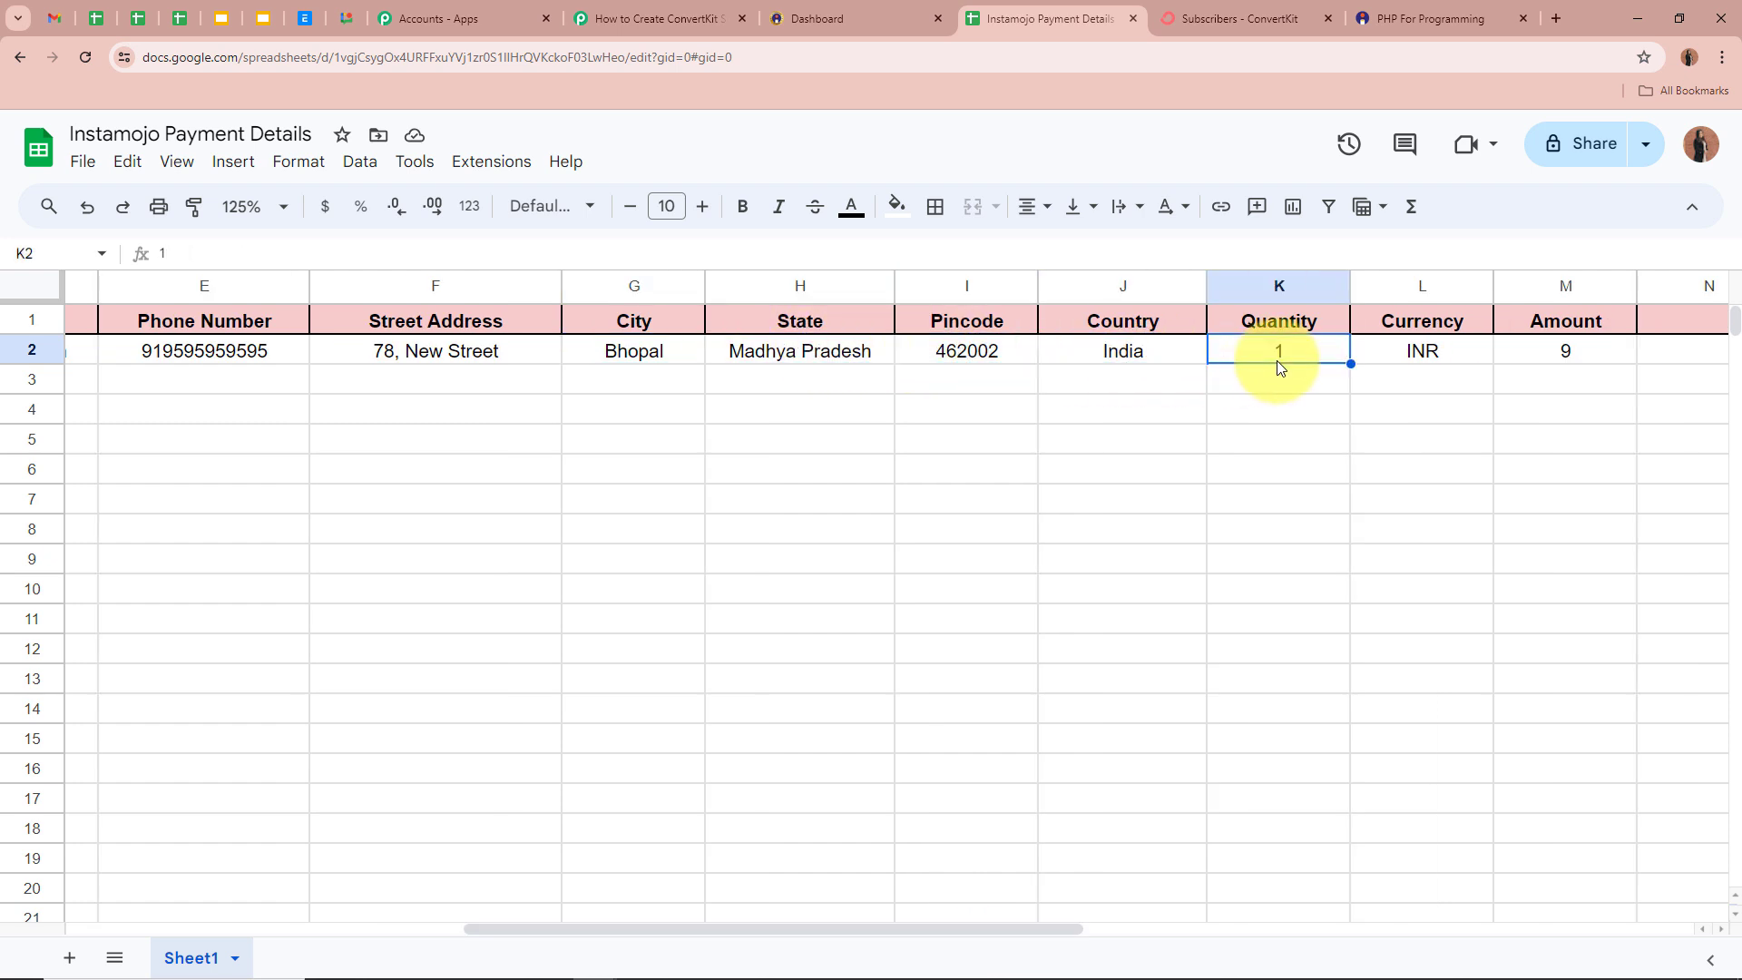
left_click(1420, 352)
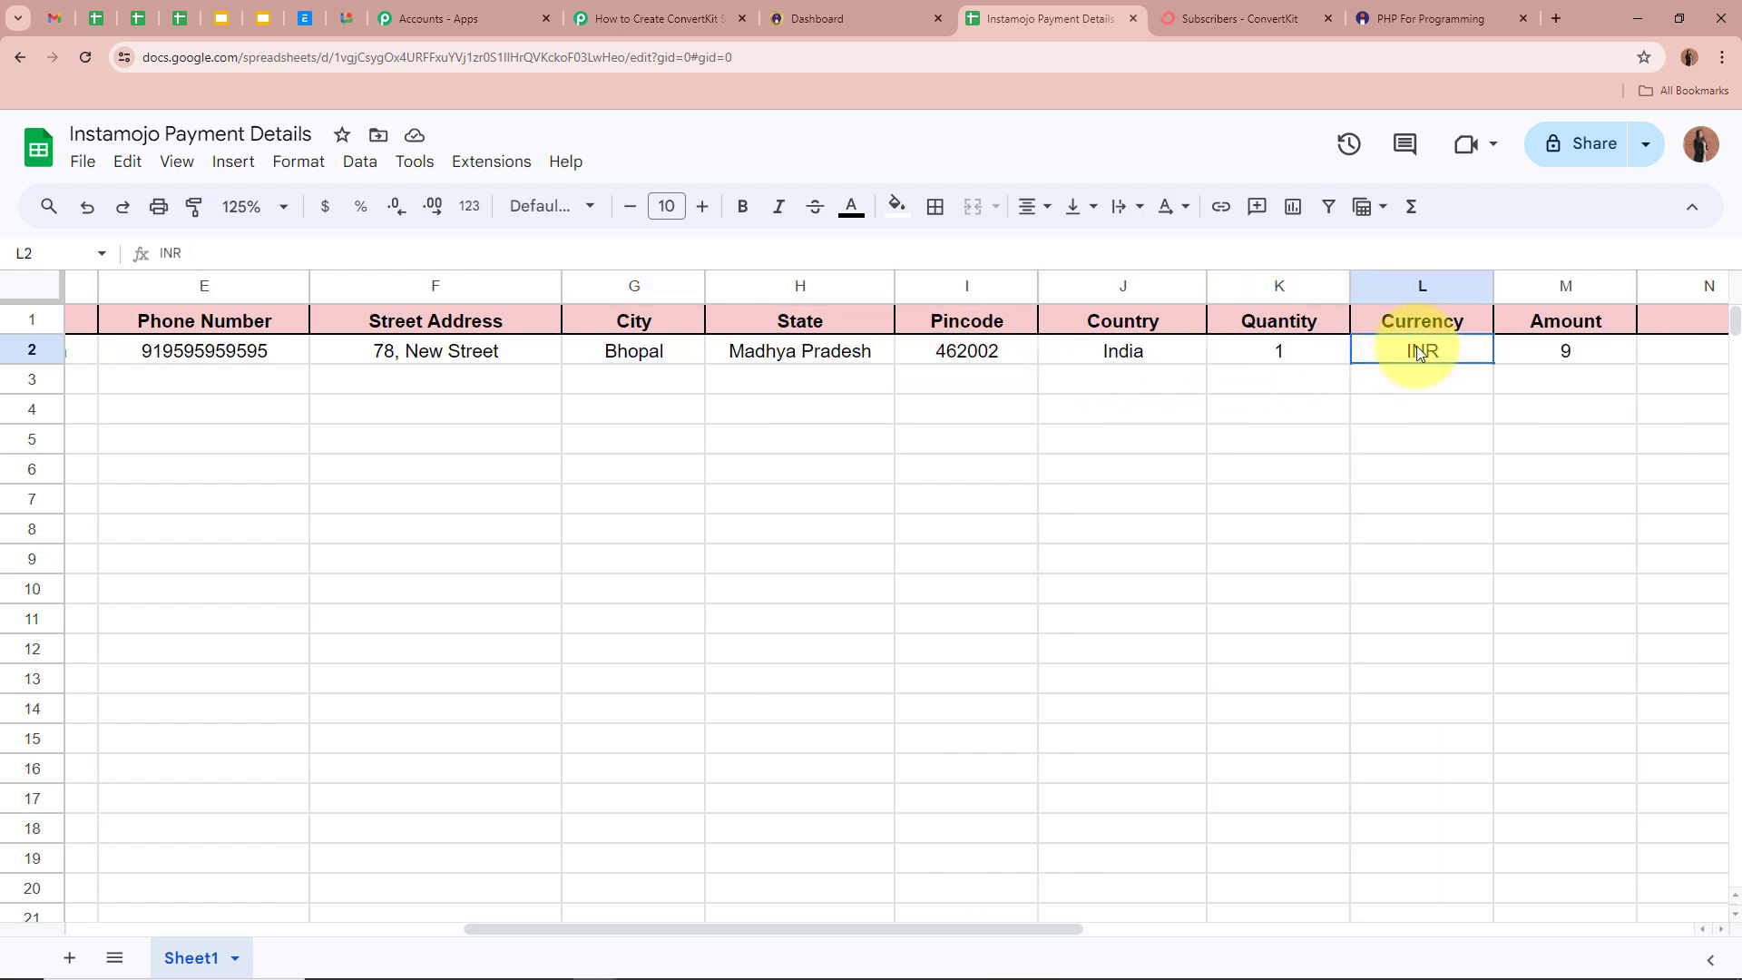
left_click(1563, 351)
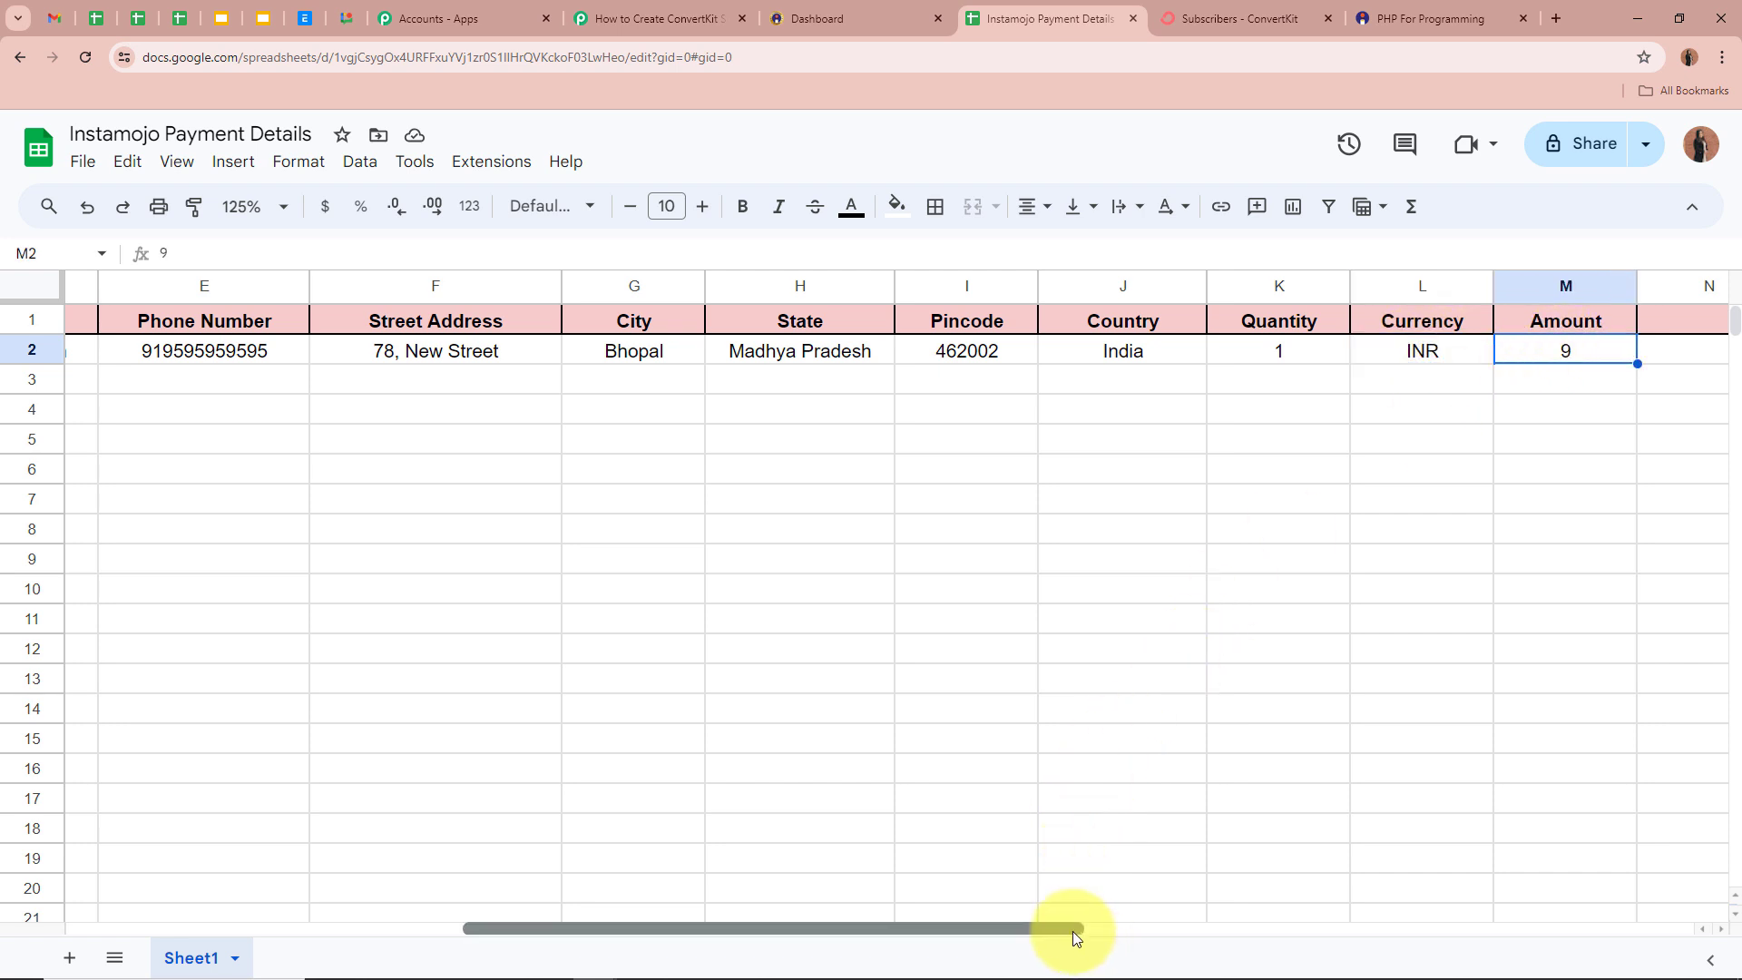
left_click_drag(1073, 931, 408, 829)
left_click(515, 529)
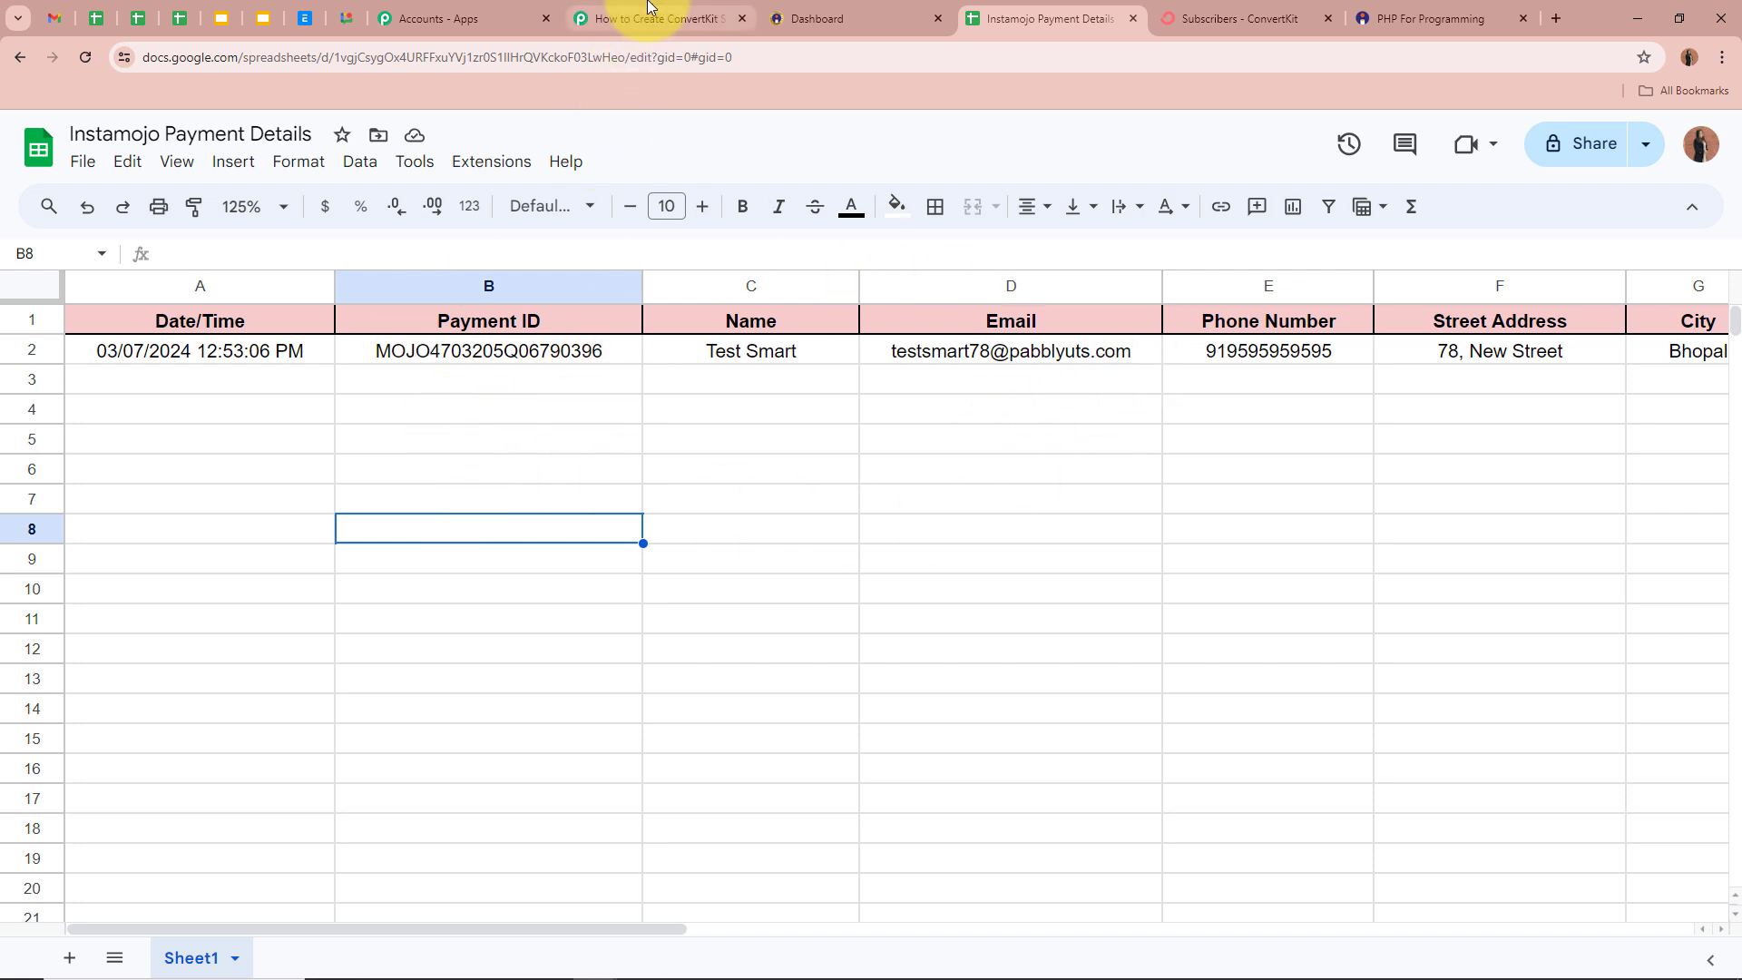
- Return to the workflow and collapse the Google Sheets Add New Row step
left_click(635, 19)
scroll(291, 409, "up", 15)
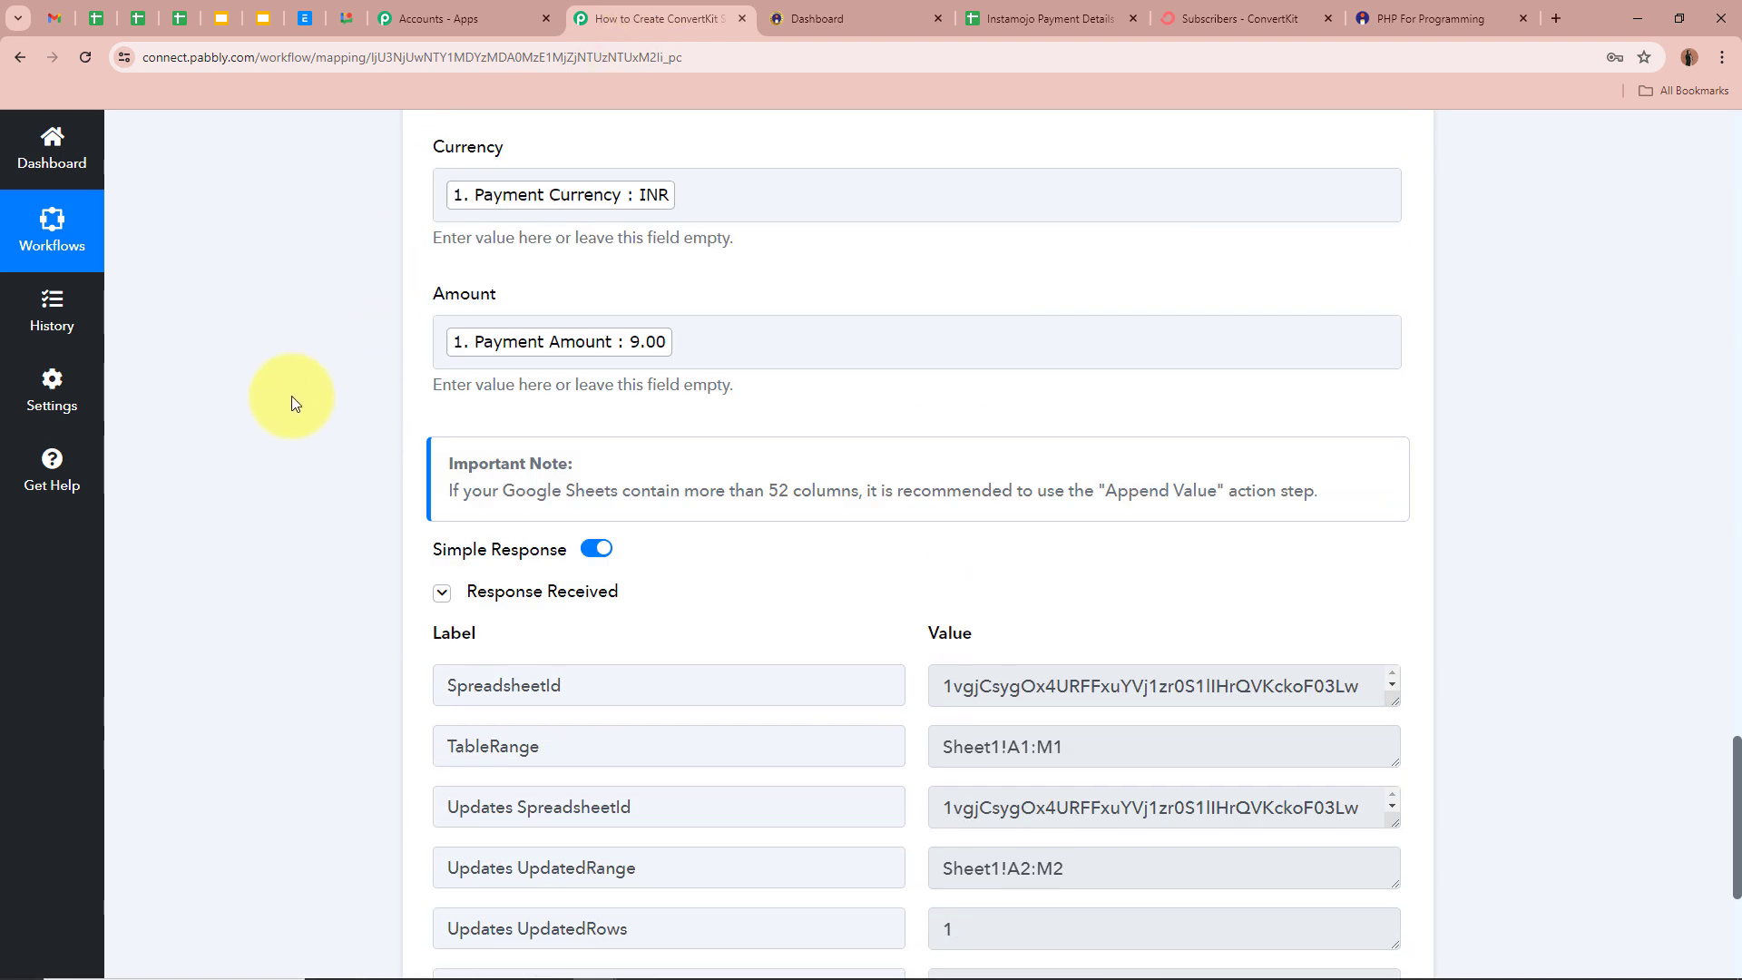
scroll(291, 403, "up", 10)
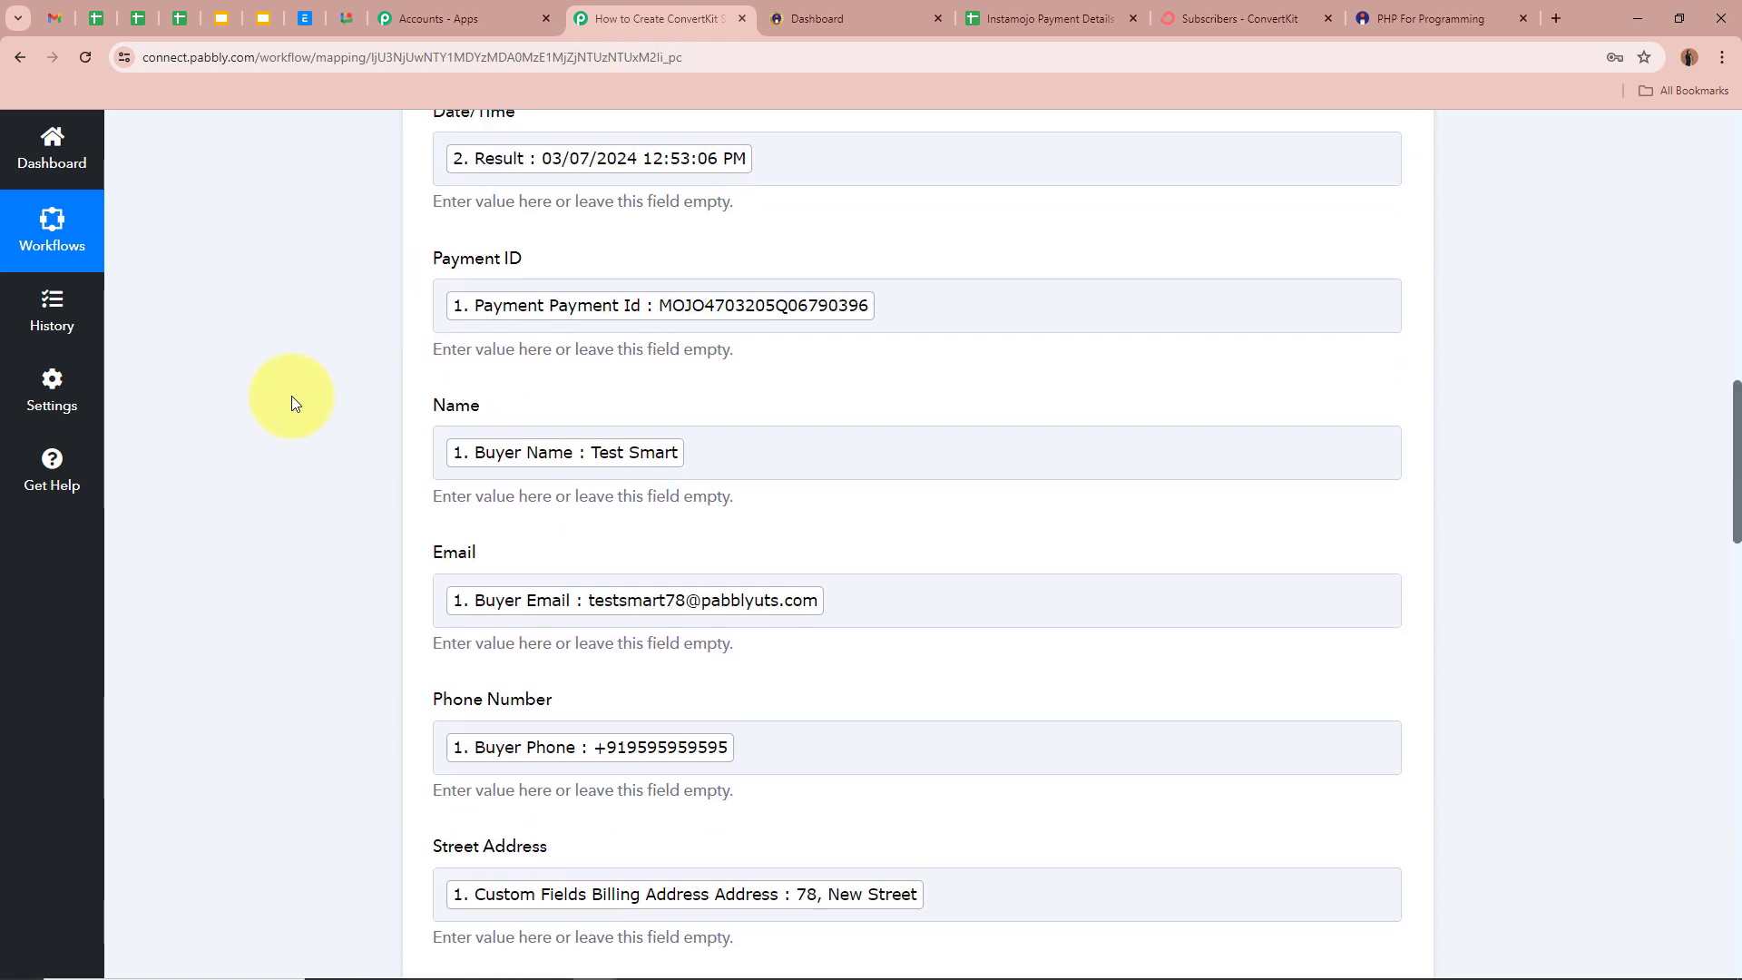
left_click(439, 455)
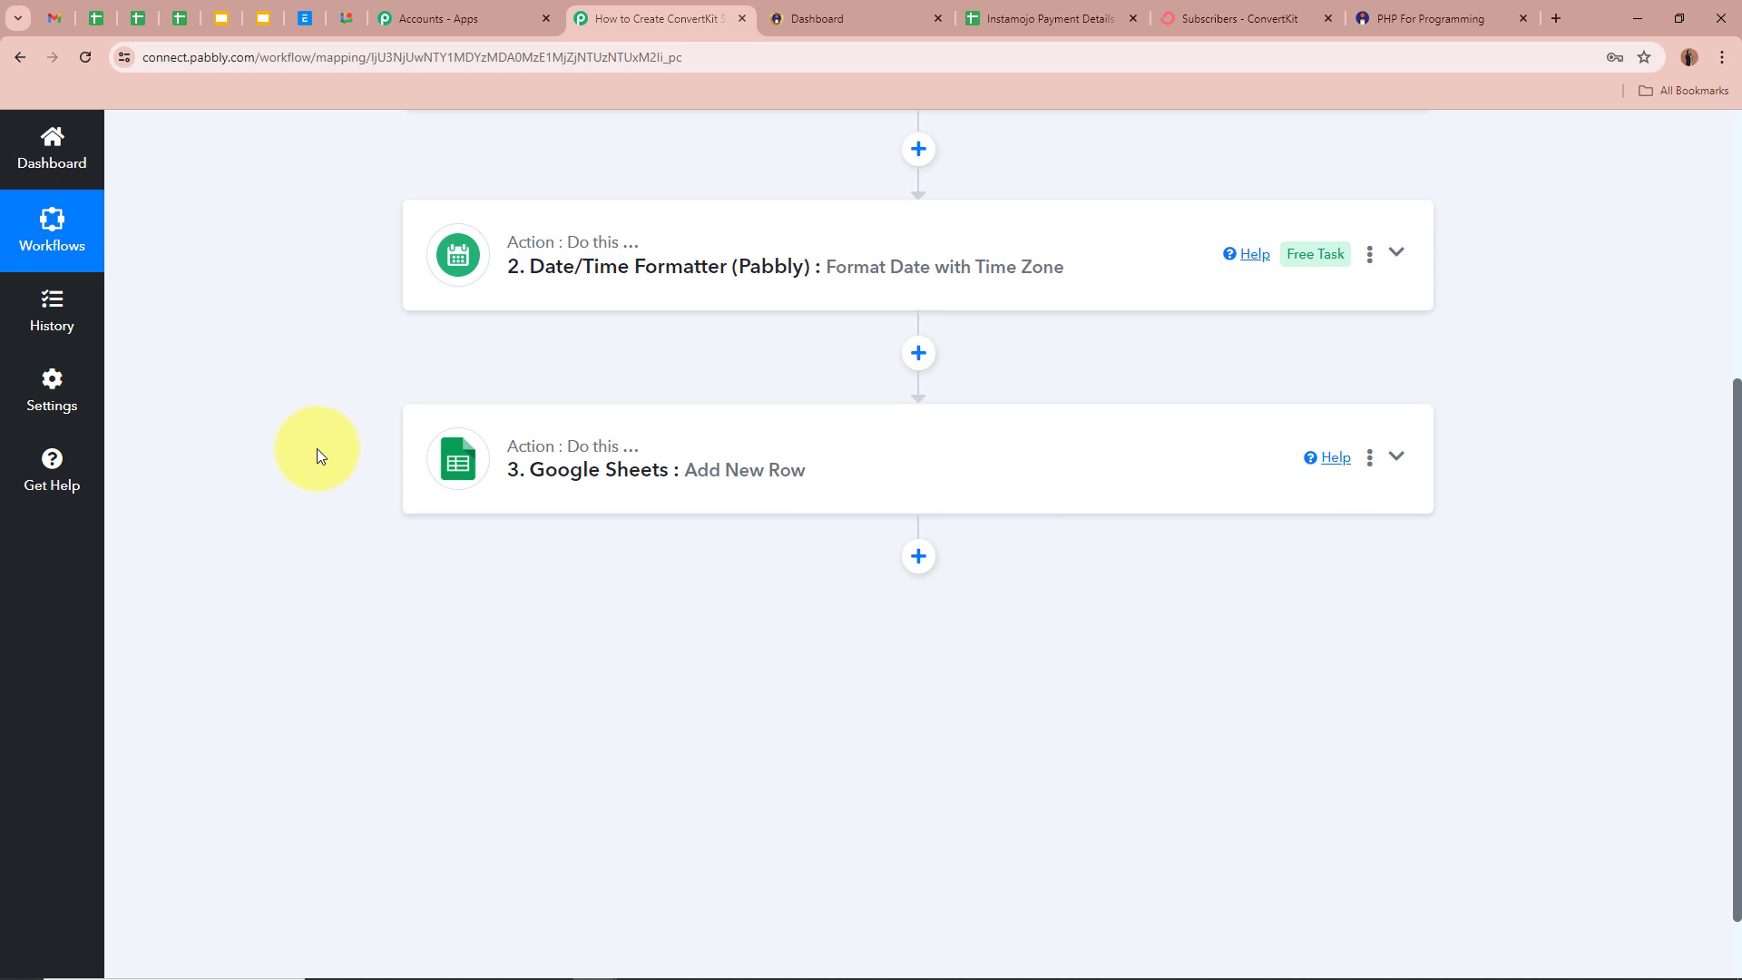
scroll(345, 472, "down", 1)
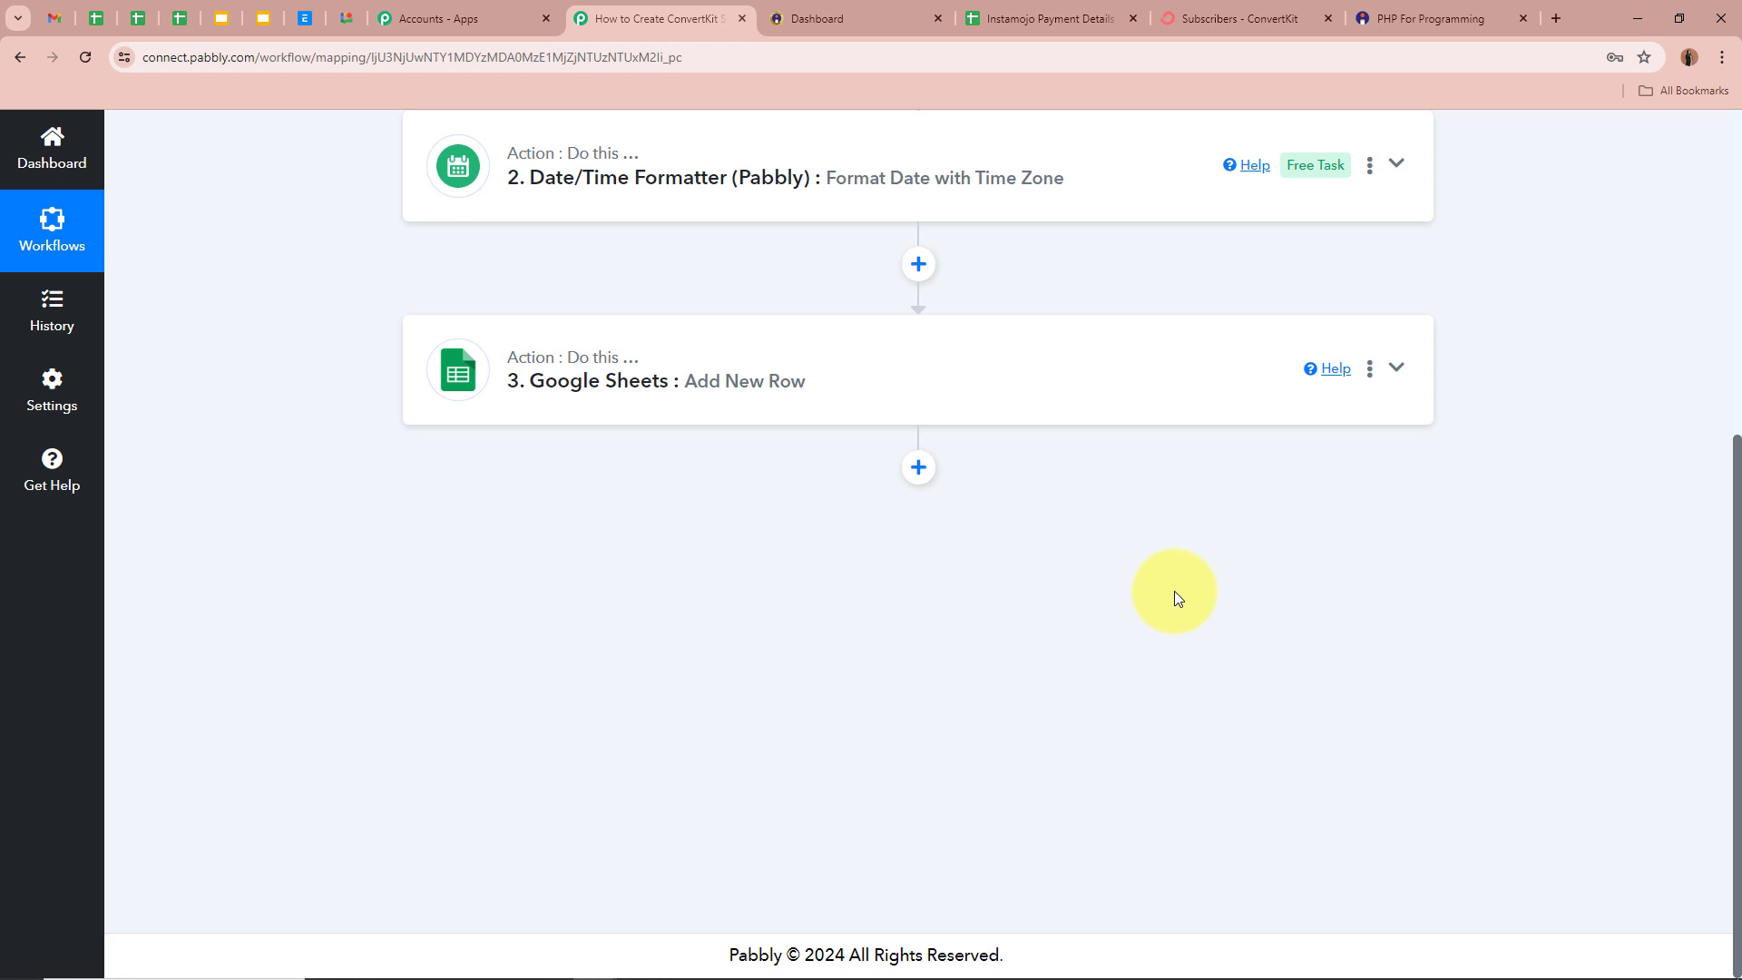
- Add a ConvertKit action step using the Add Subscriber to a Sequence event
left_click(918, 467)
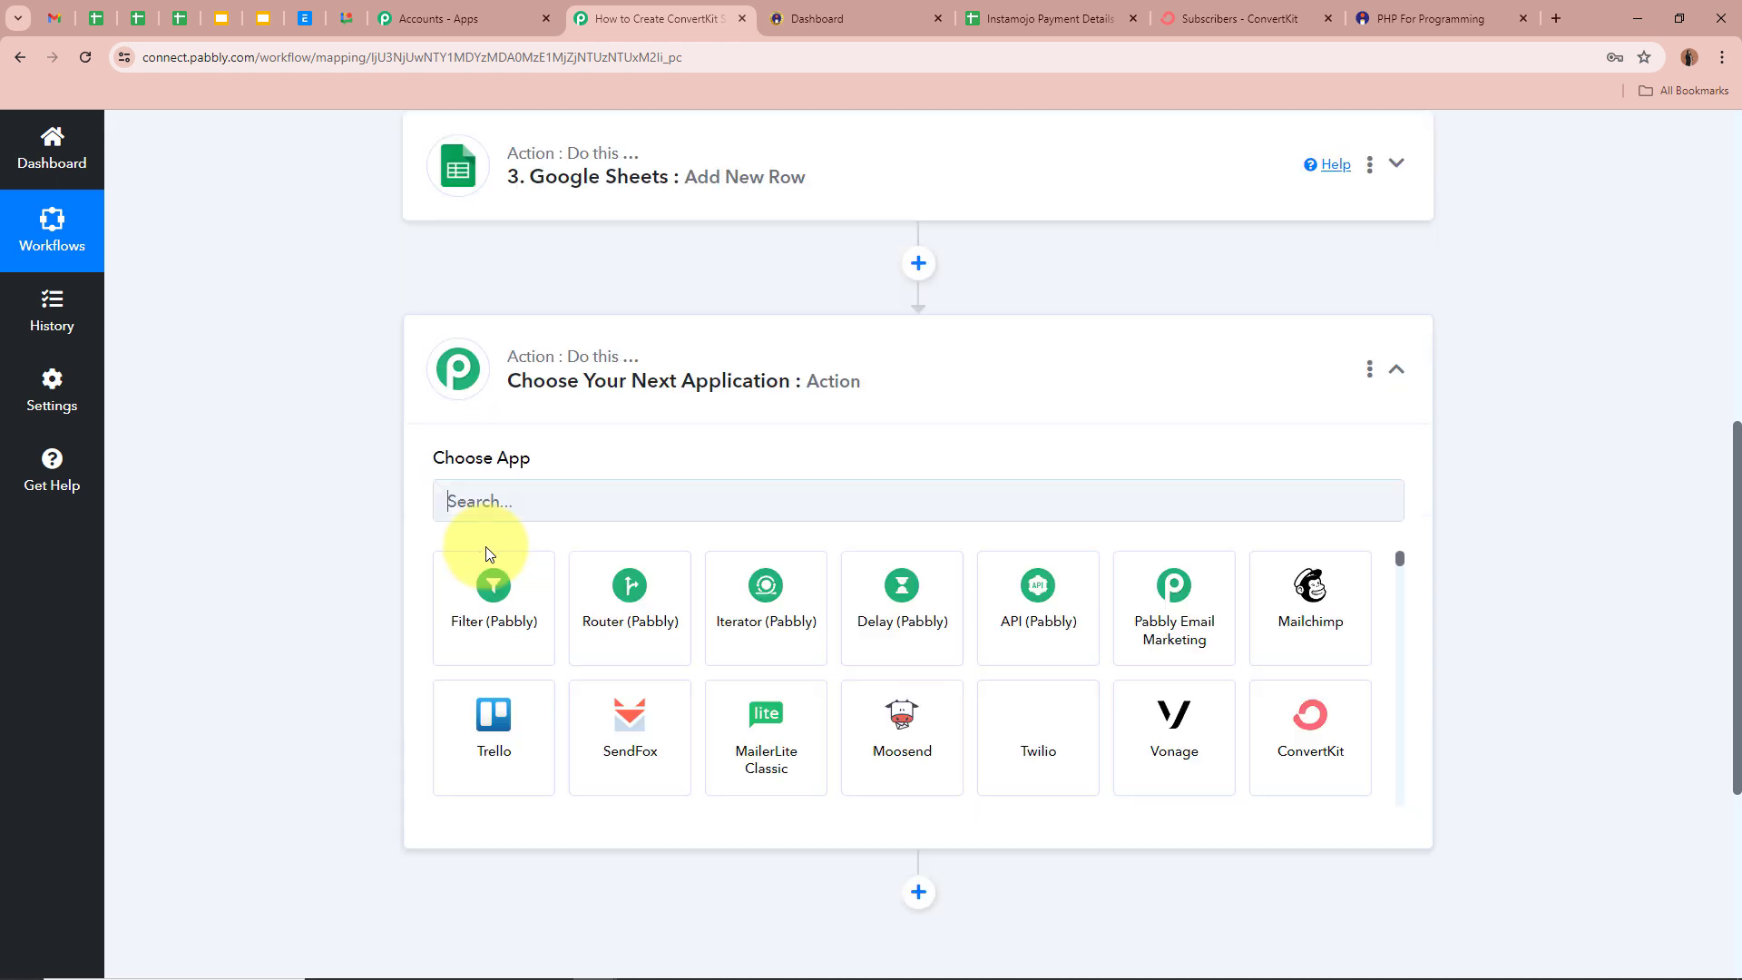
type("Con")
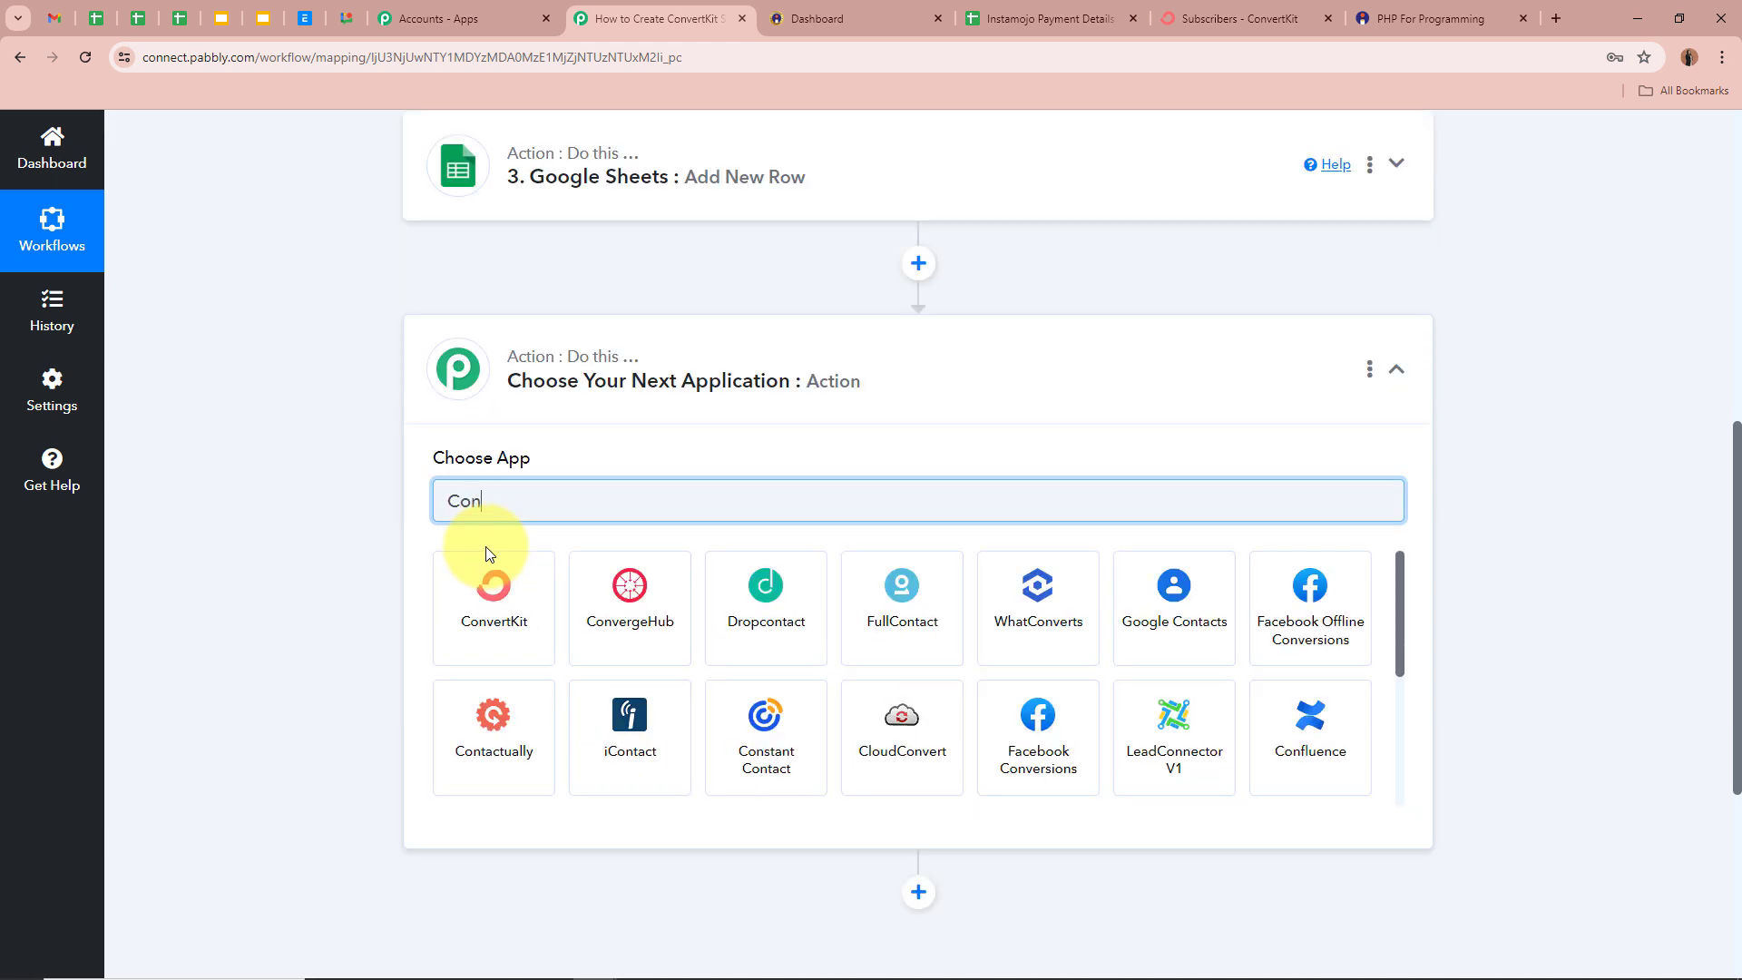
left_click(506, 587)
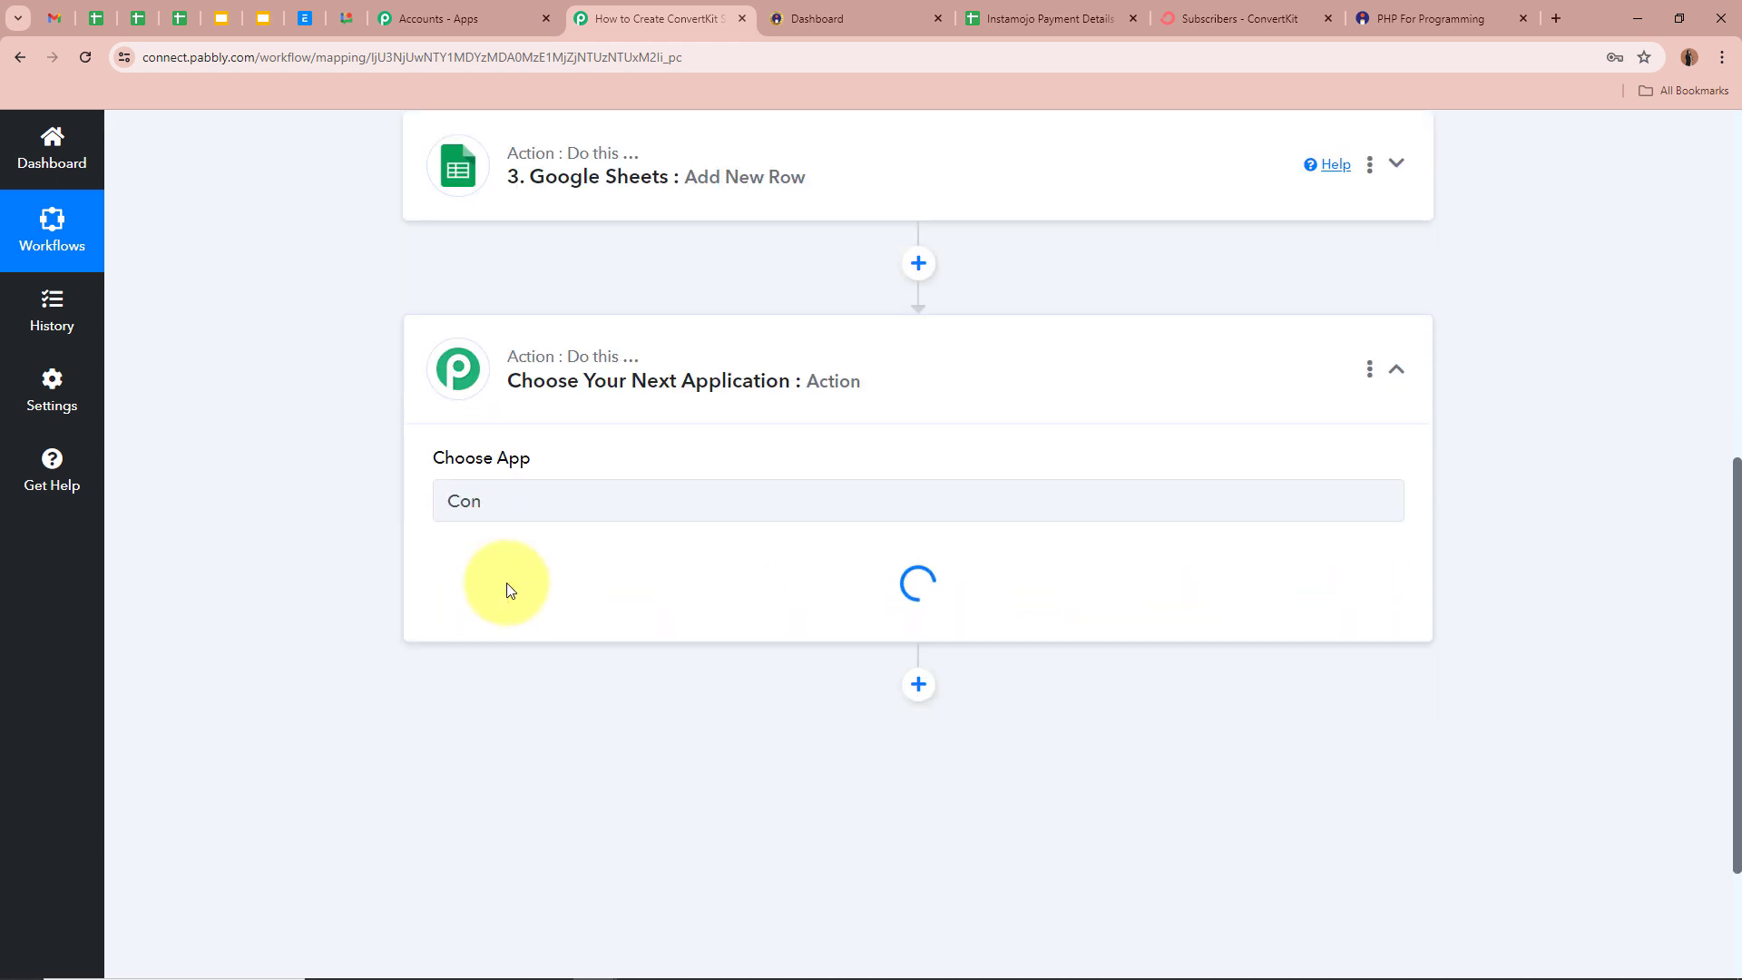
left_click(506, 591)
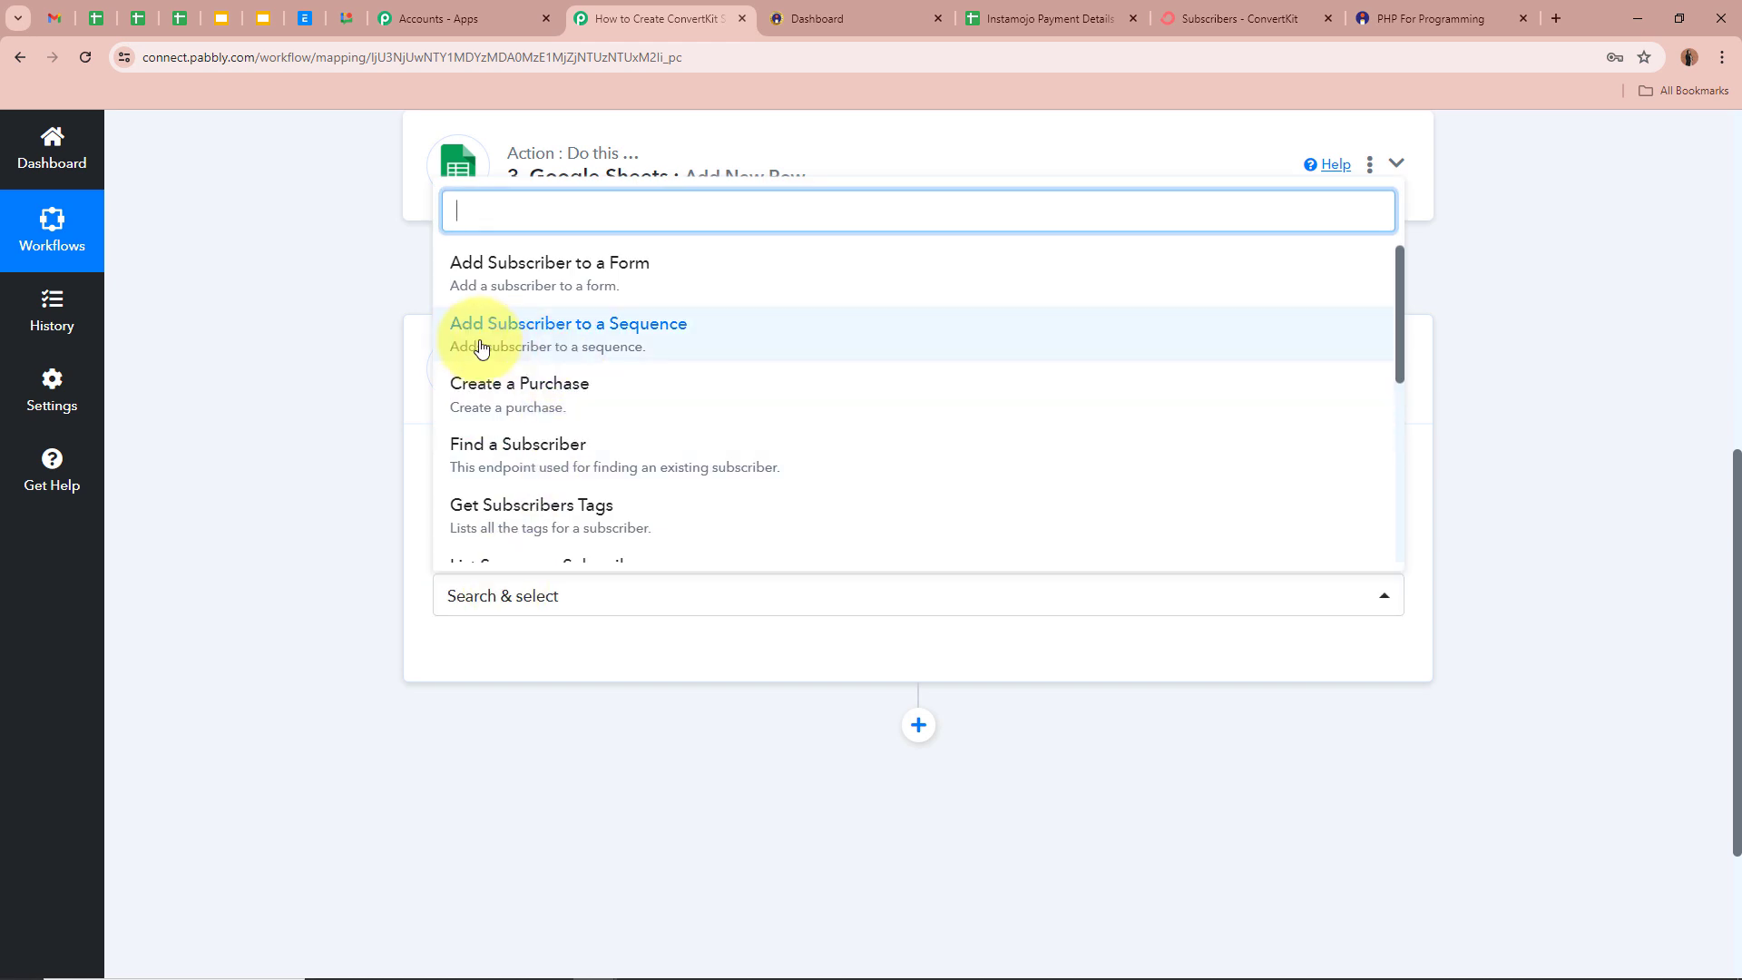
left_click(658, 343)
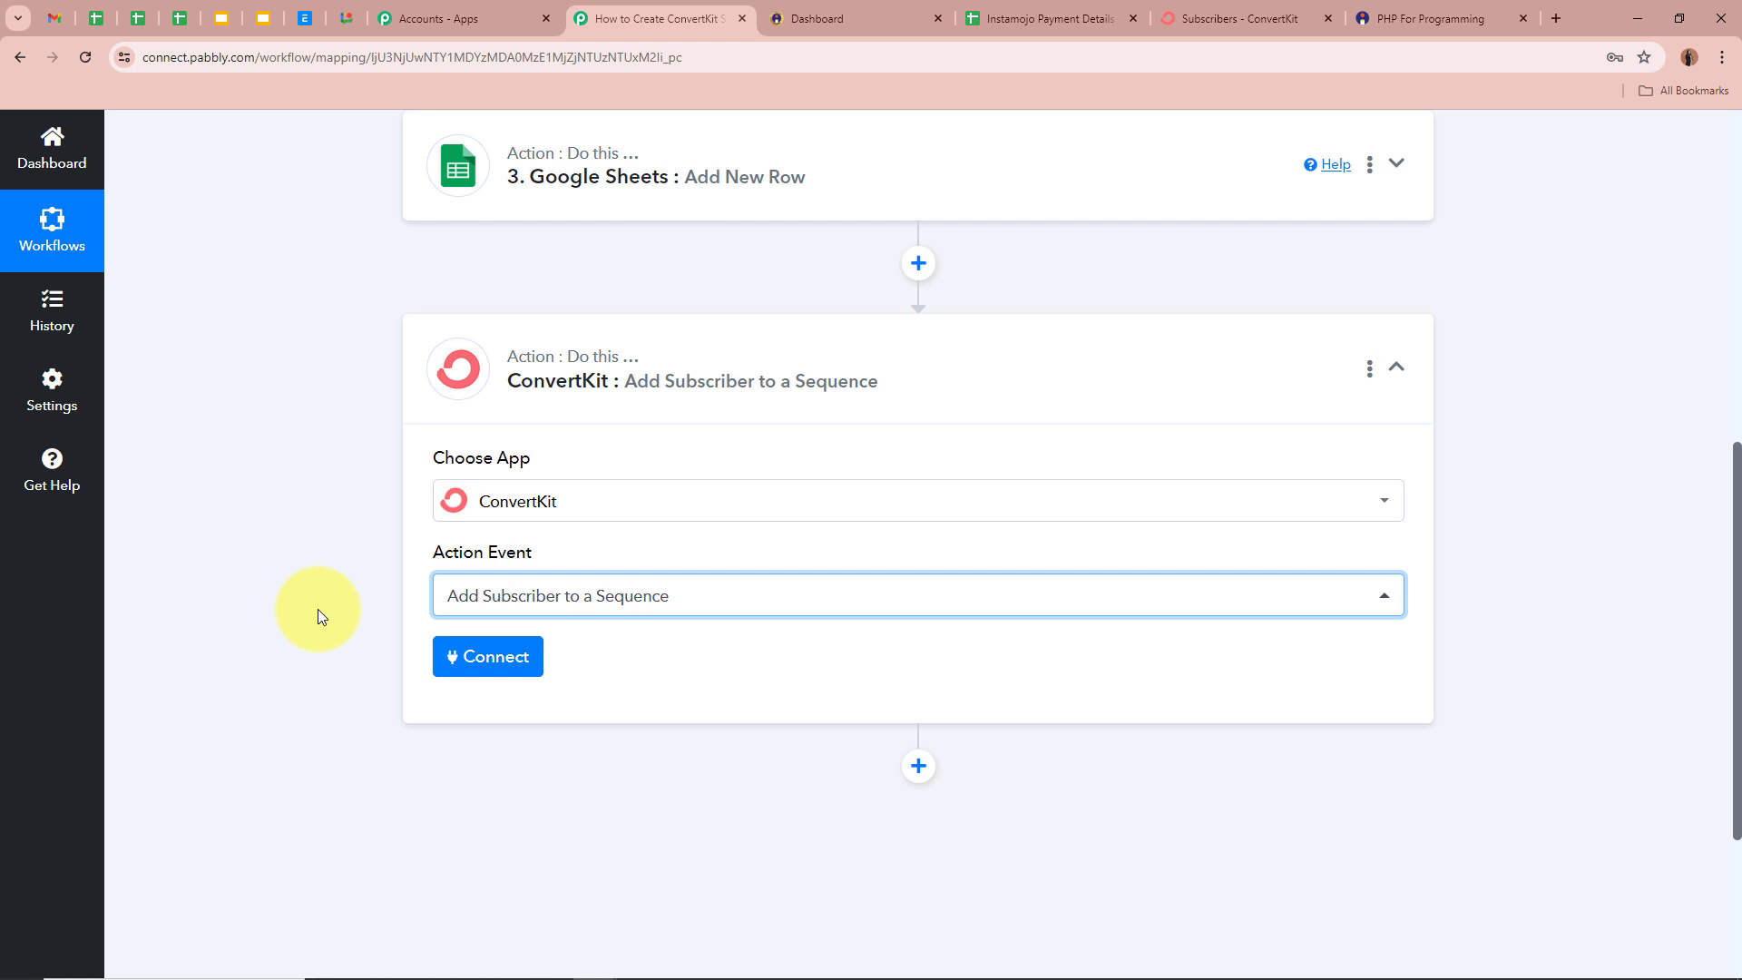
scroll(318, 608, "down", 2)
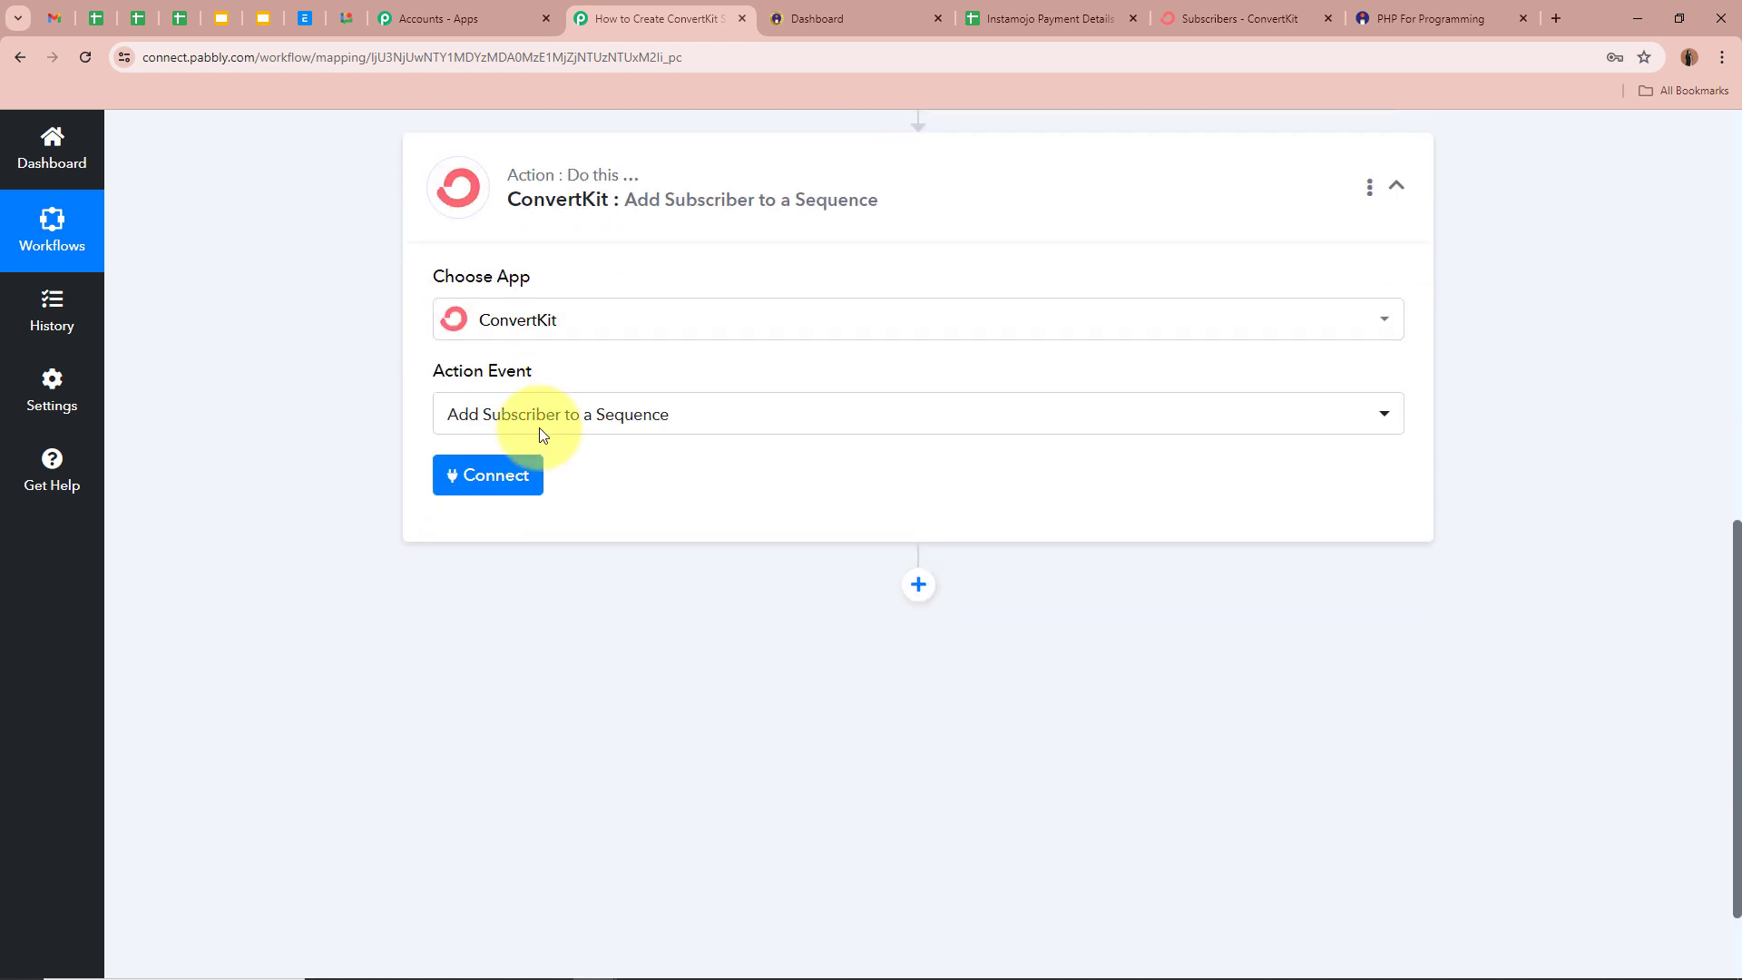
left_click(481, 477)
- Start a new ConvertKit connection, pointing out its API Key and API Secret fields
left_click(840, 347)
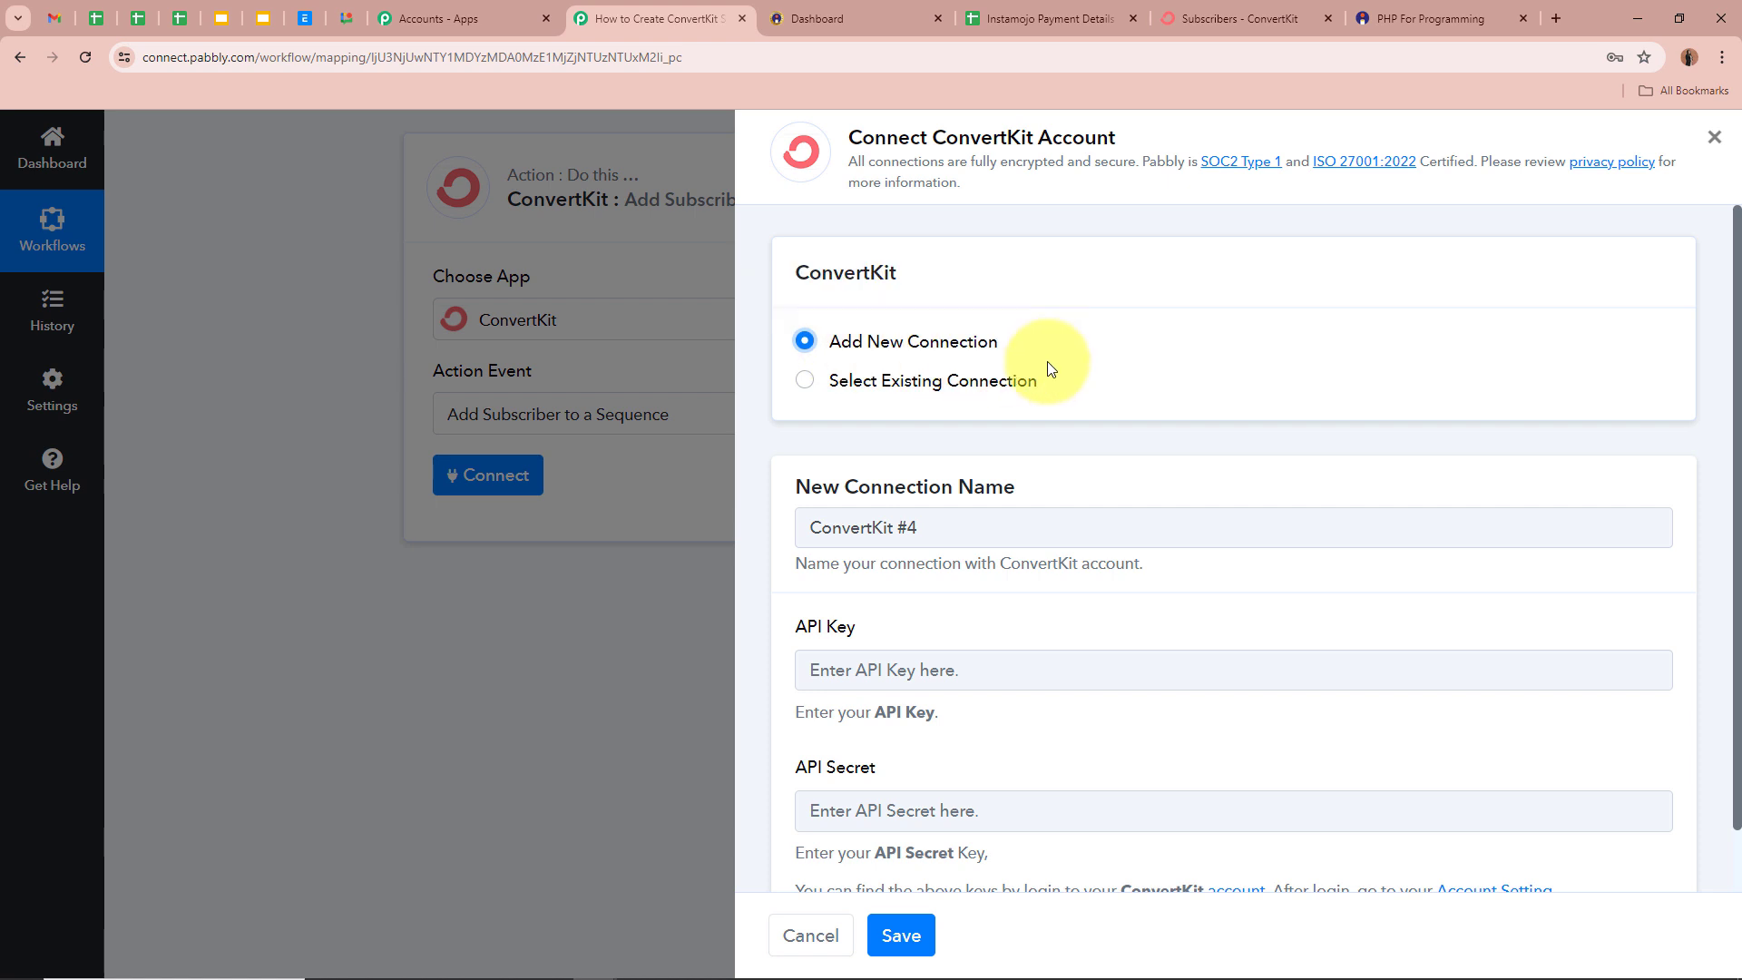
scroll(1213, 459, "down", 1)
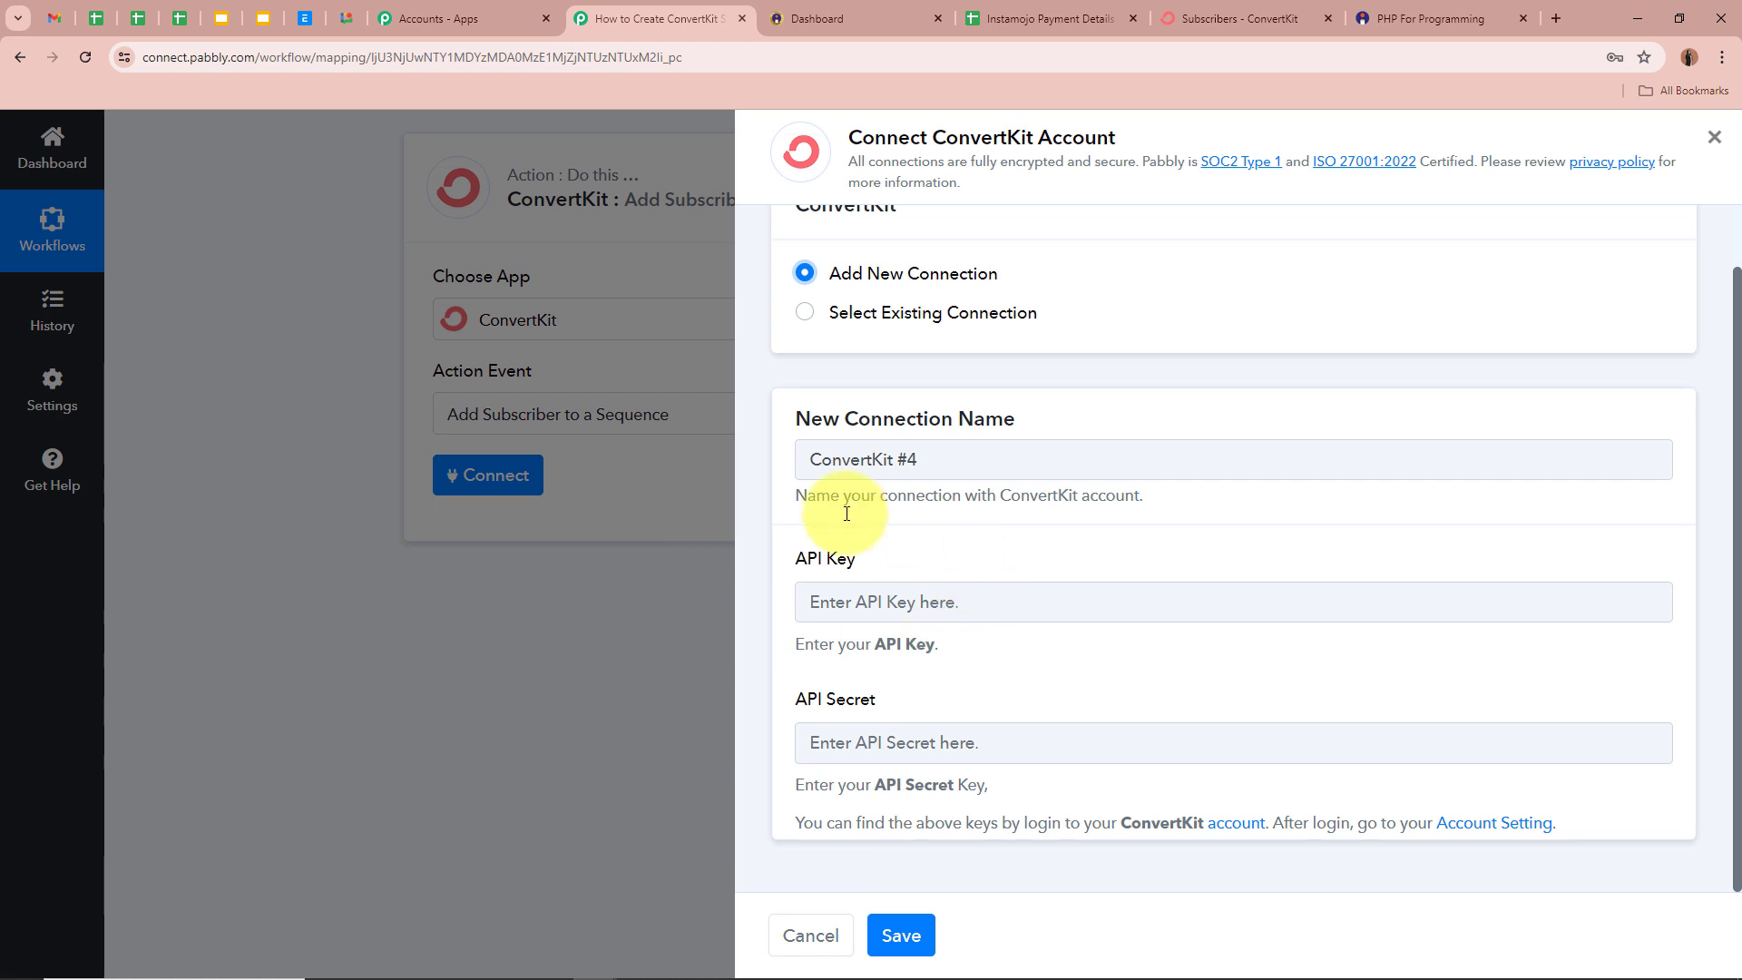
left_click_drag(792, 558, 889, 567)
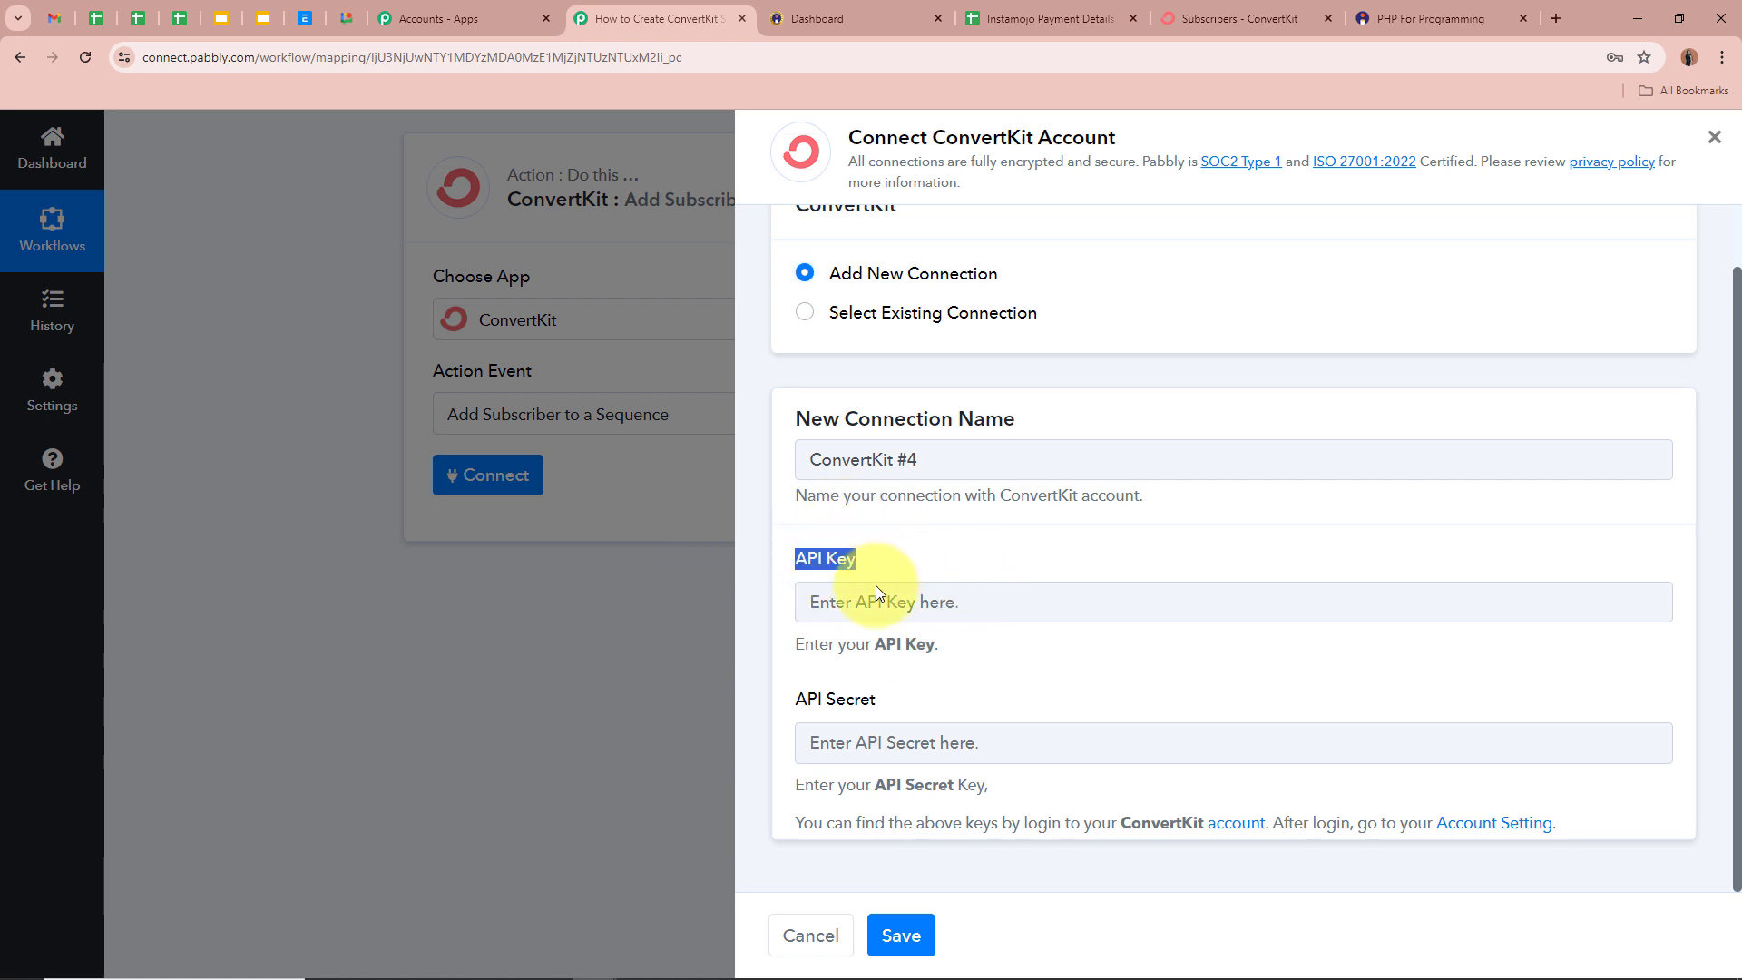
left_click_drag(788, 706, 1004, 704)
left_click(1068, 704)
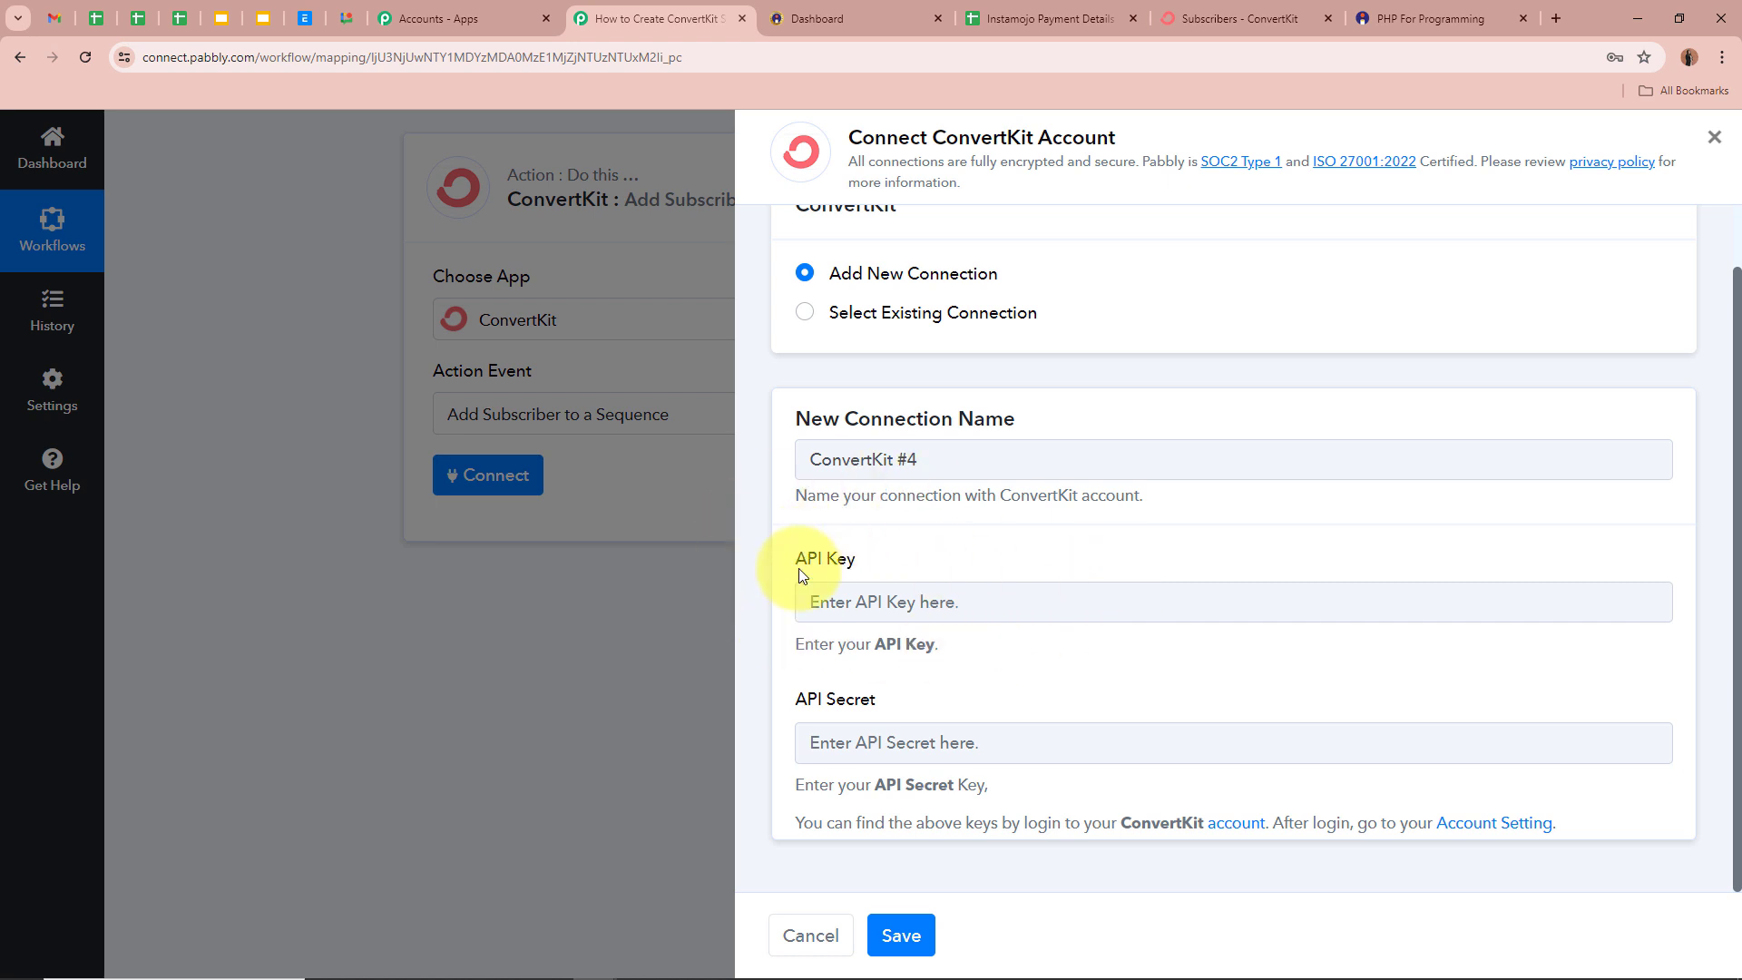
left_click_drag(802, 575, 974, 686)
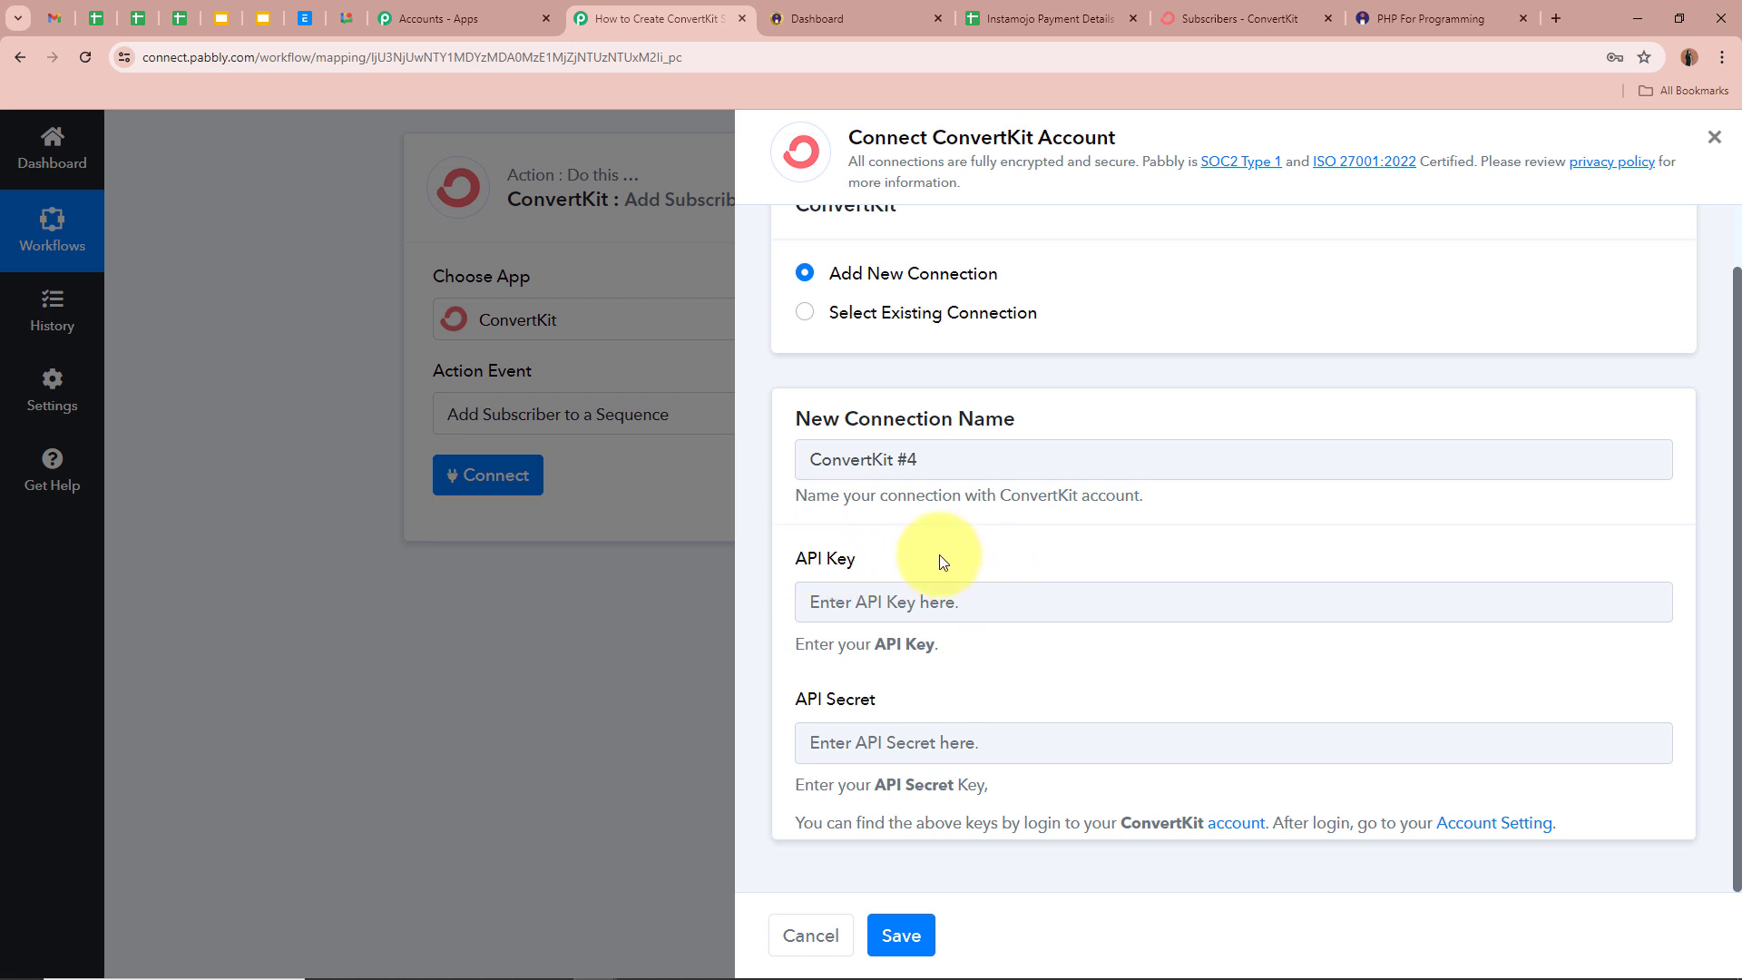
left_click(1220, 18)
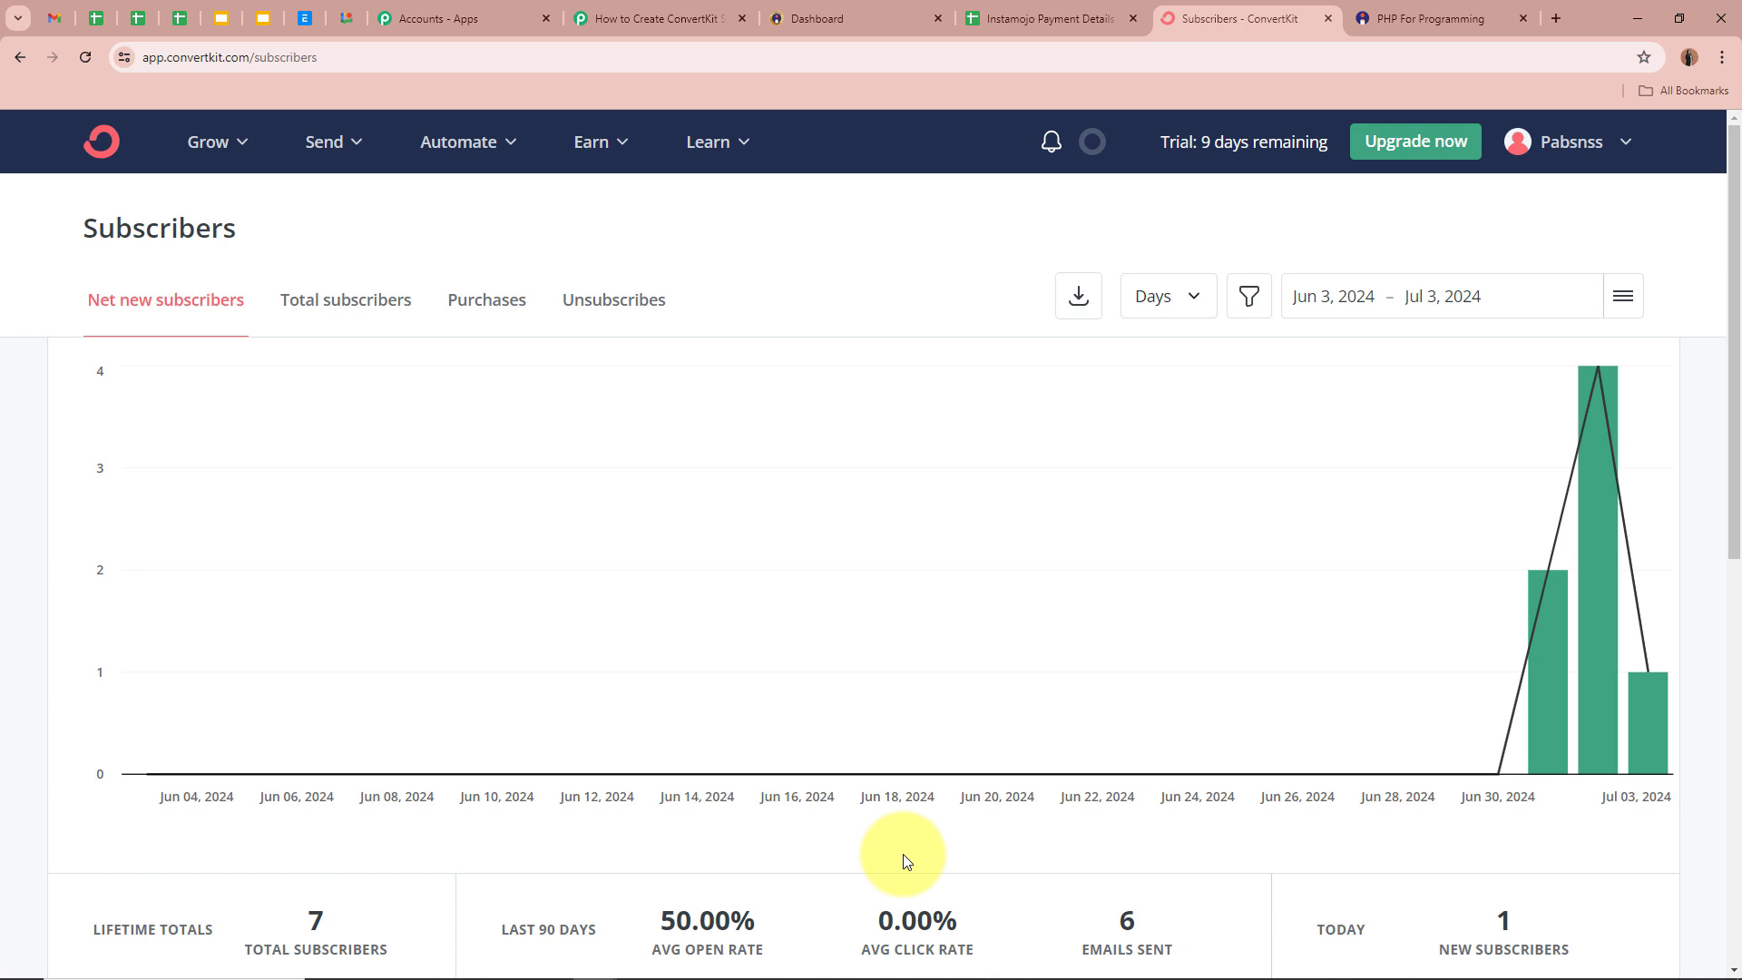
- Open ConvertKit's account Settings, then the Advanced page with the API section
left_click(1601, 150)
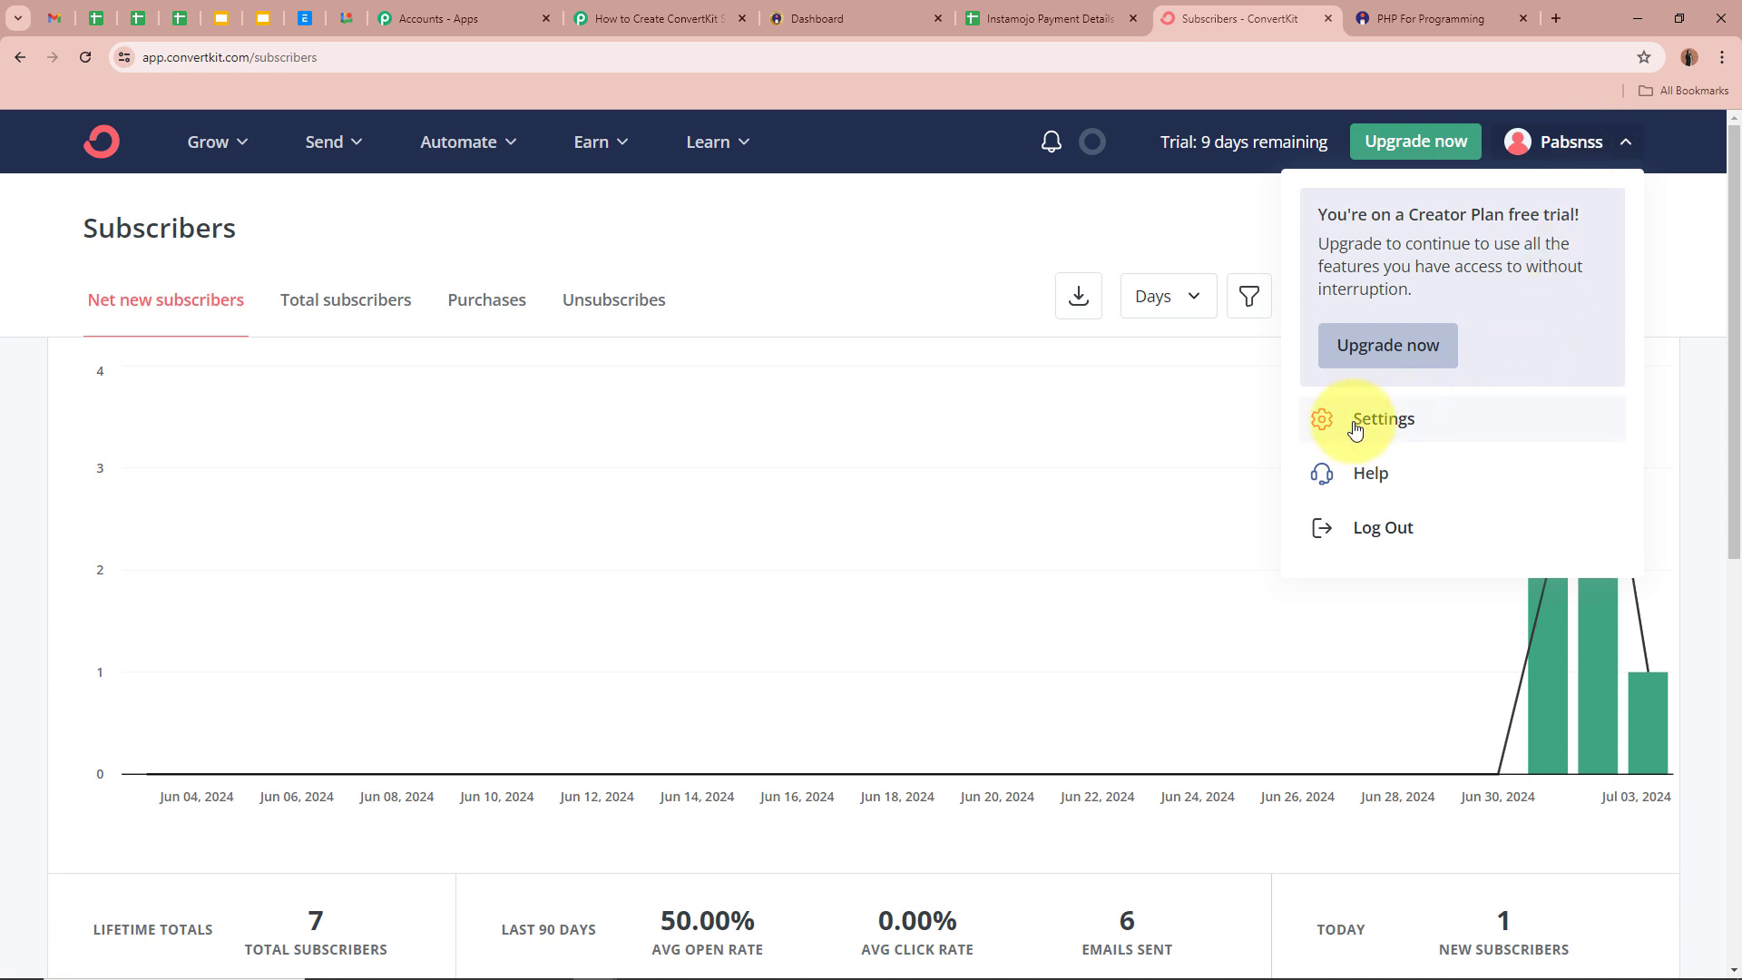
left_click(1408, 423)
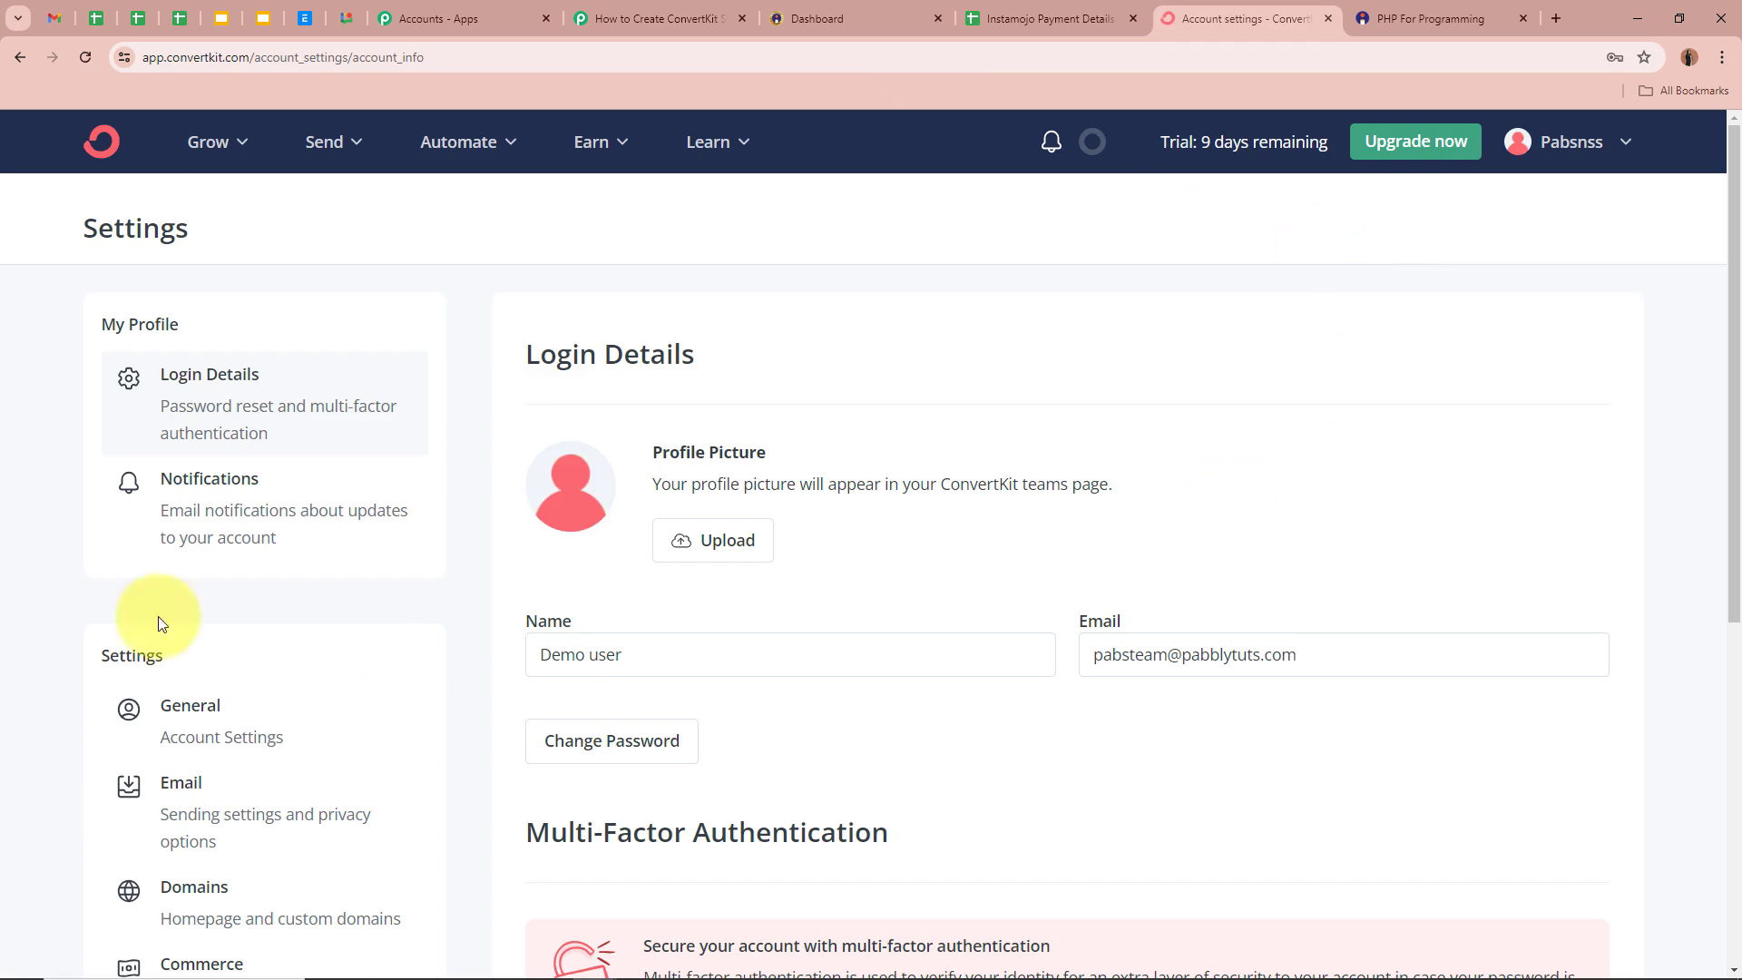
scroll(463, 620, "down", 6)
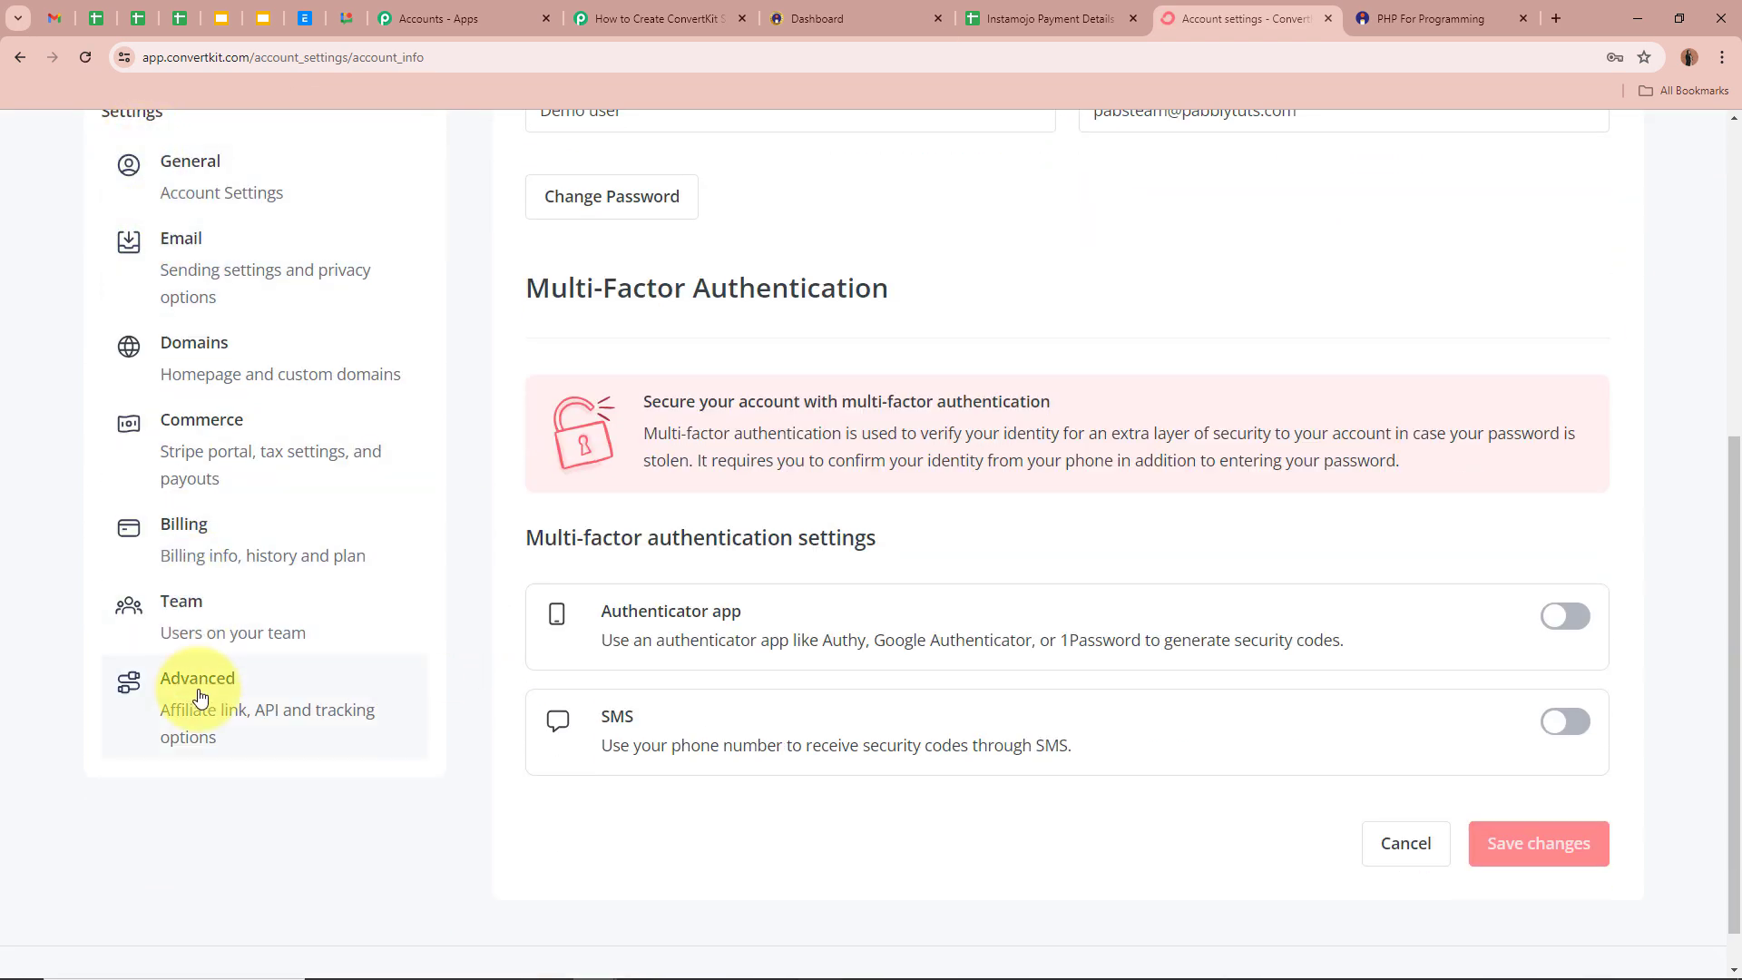
left_click(199, 696)
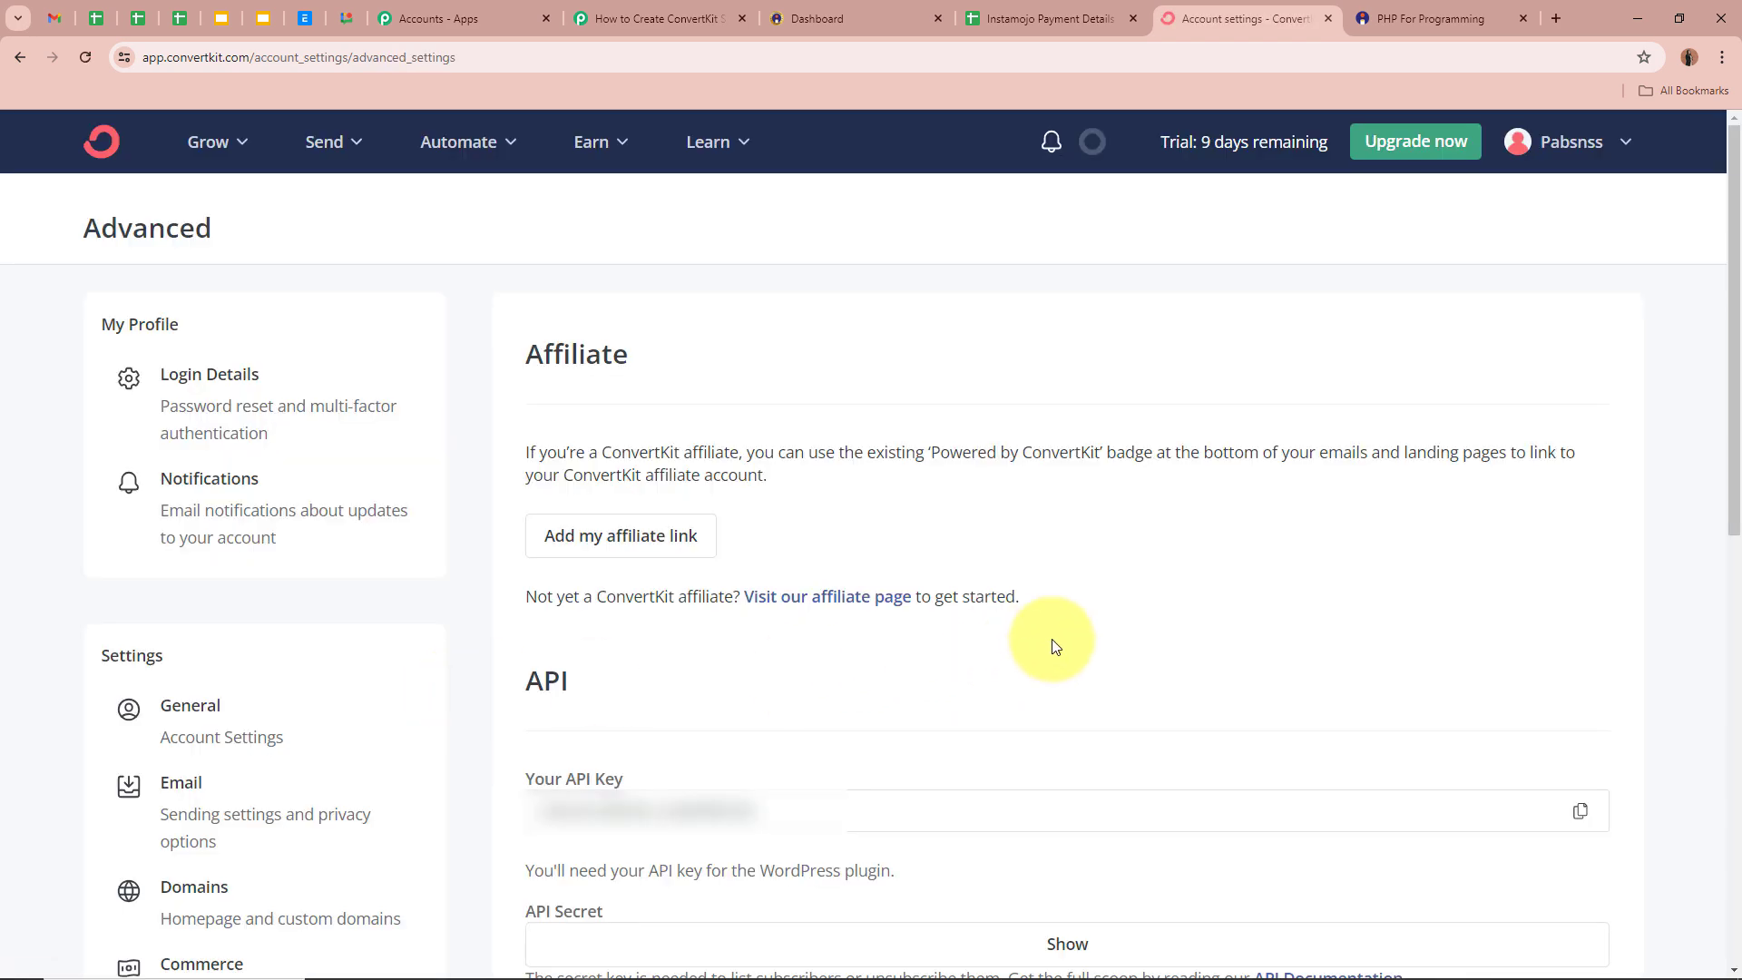
scroll(1732, 671, "down", 4)
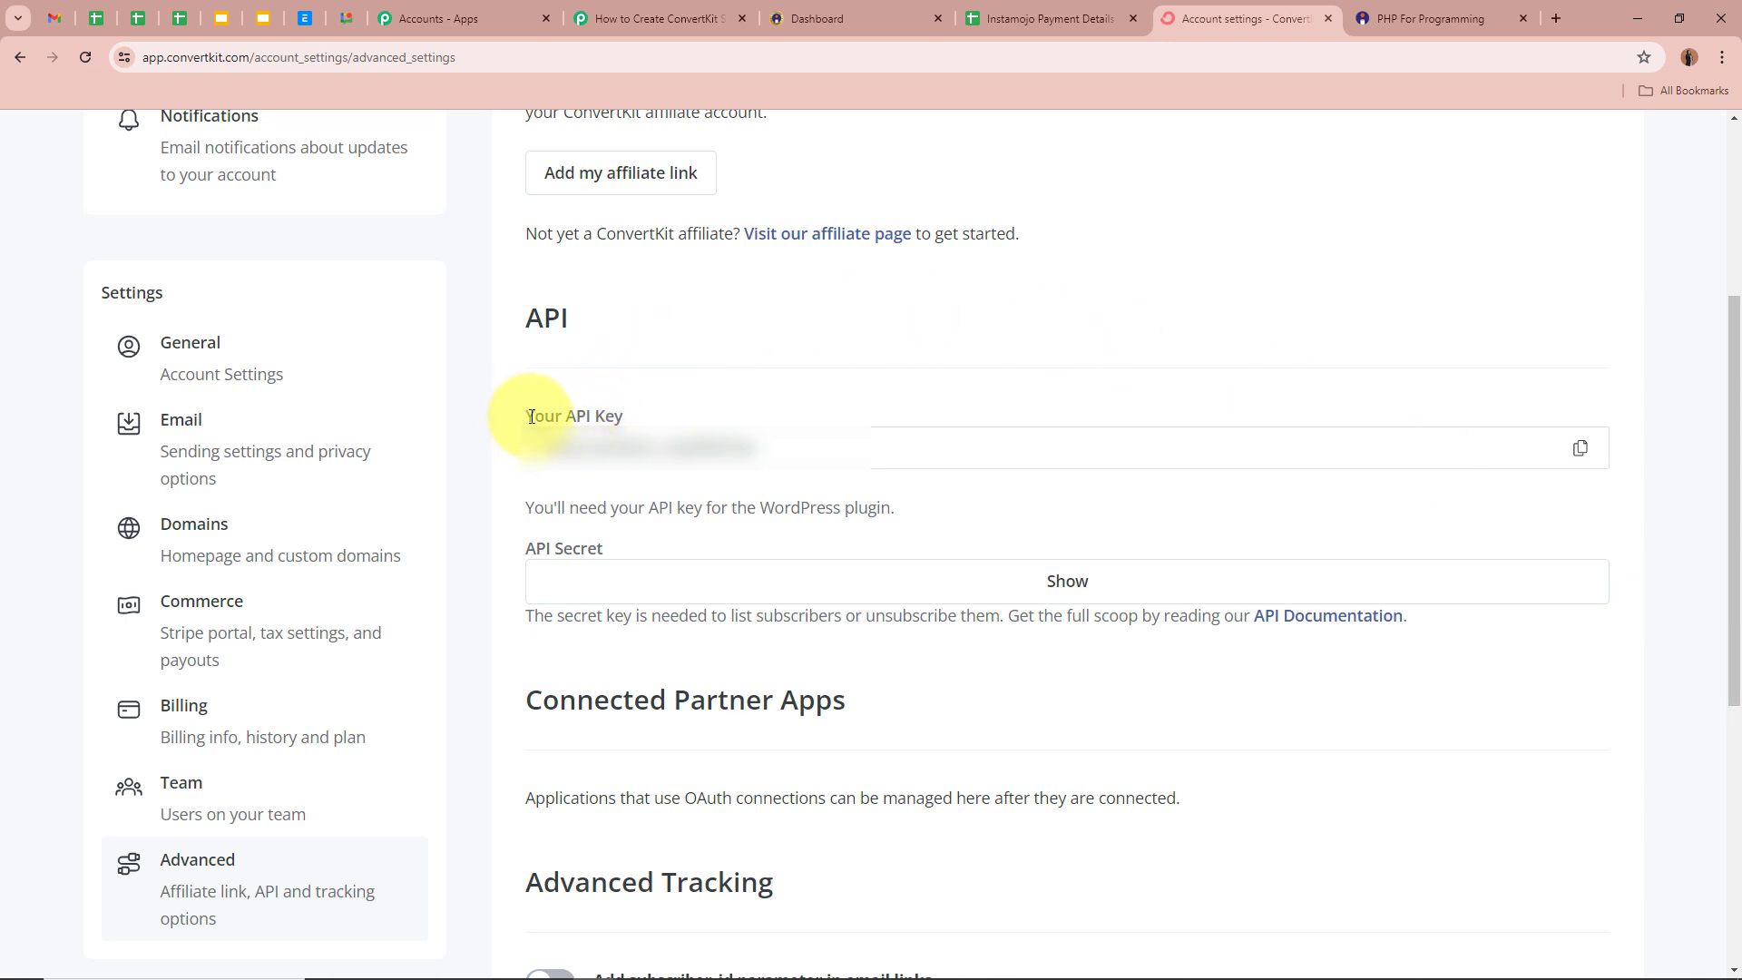
- Copy the ConvertKit API key into the Pabbly API Key field
left_click(1586, 456)
left_click(599, 18)
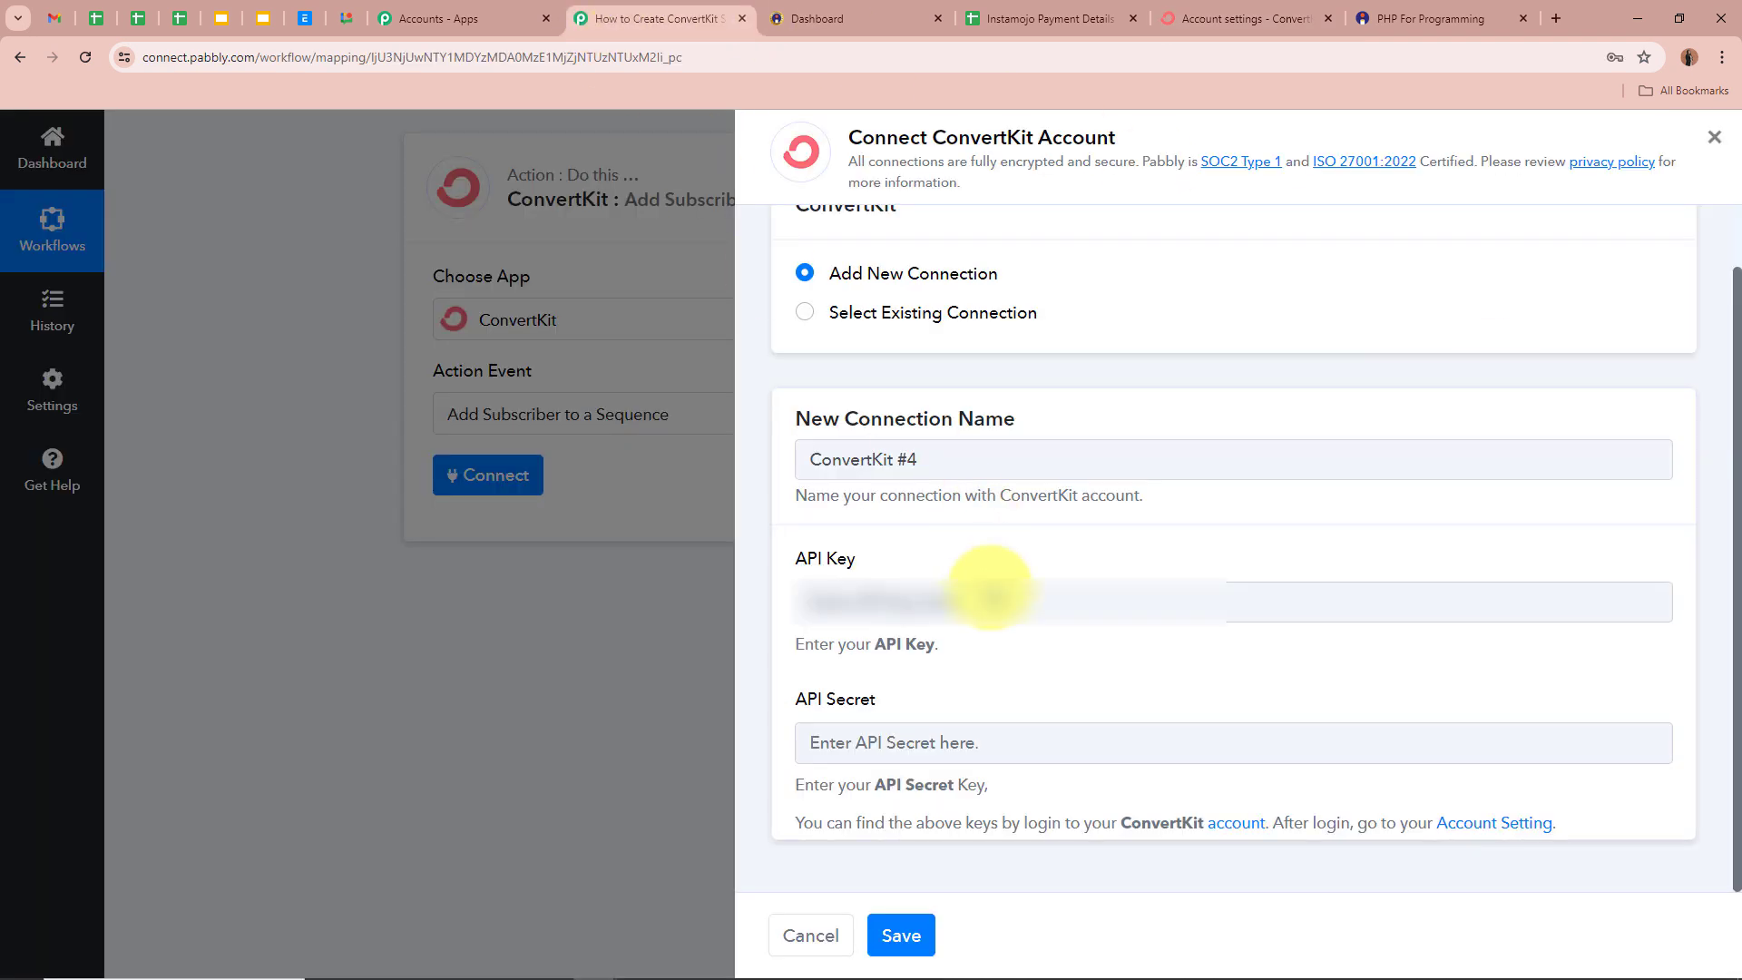
left_click(988, 588)
key("ctrl+v")
key("ctrl+v")
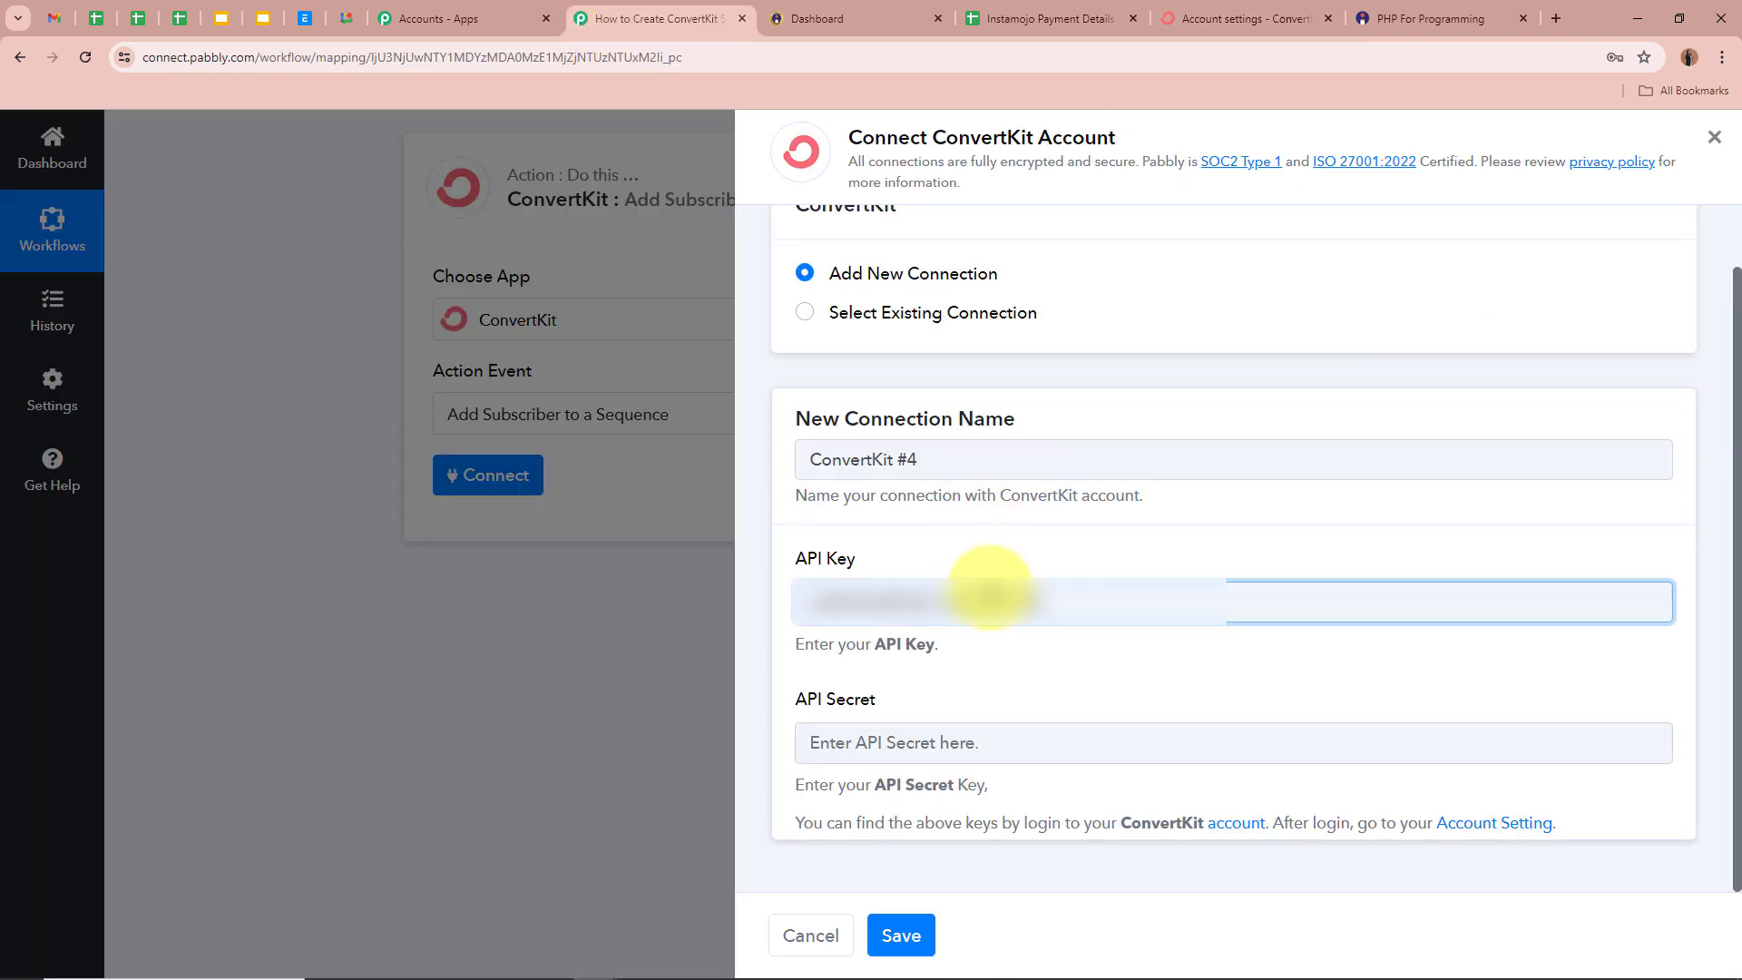
left_click(983, 731)
- Copy the revealed API secret into the API Secret field and save the connection
left_click(1245, 19)
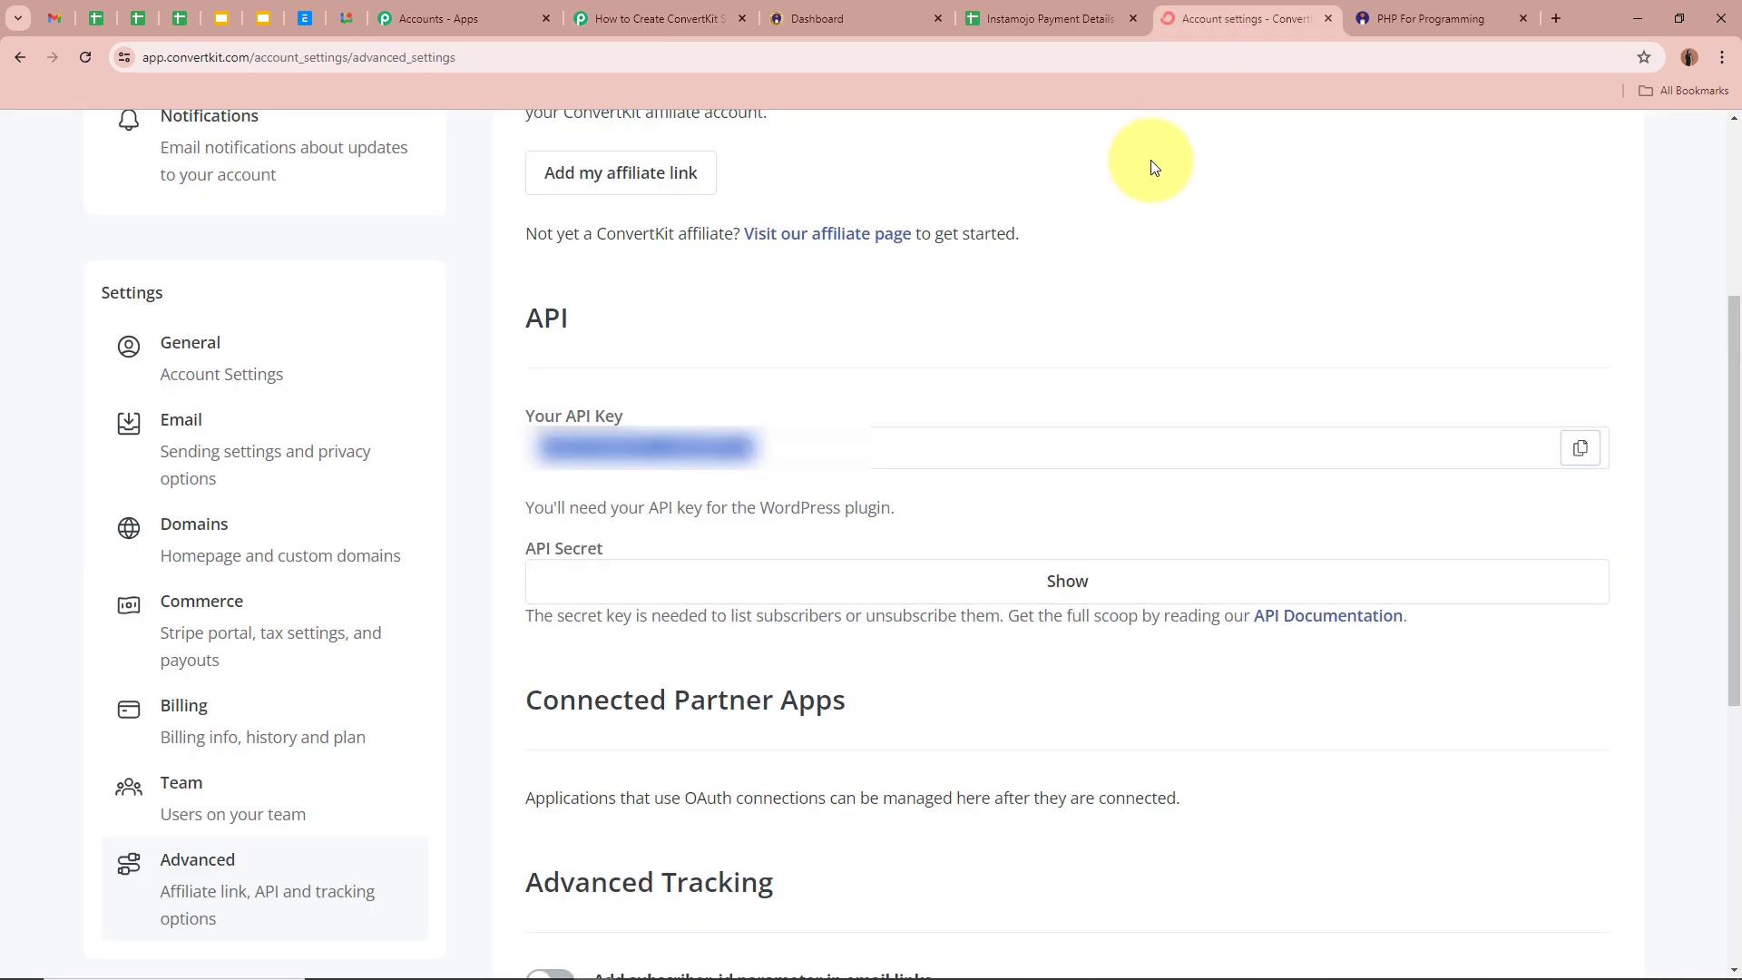
left_click(1069, 577)
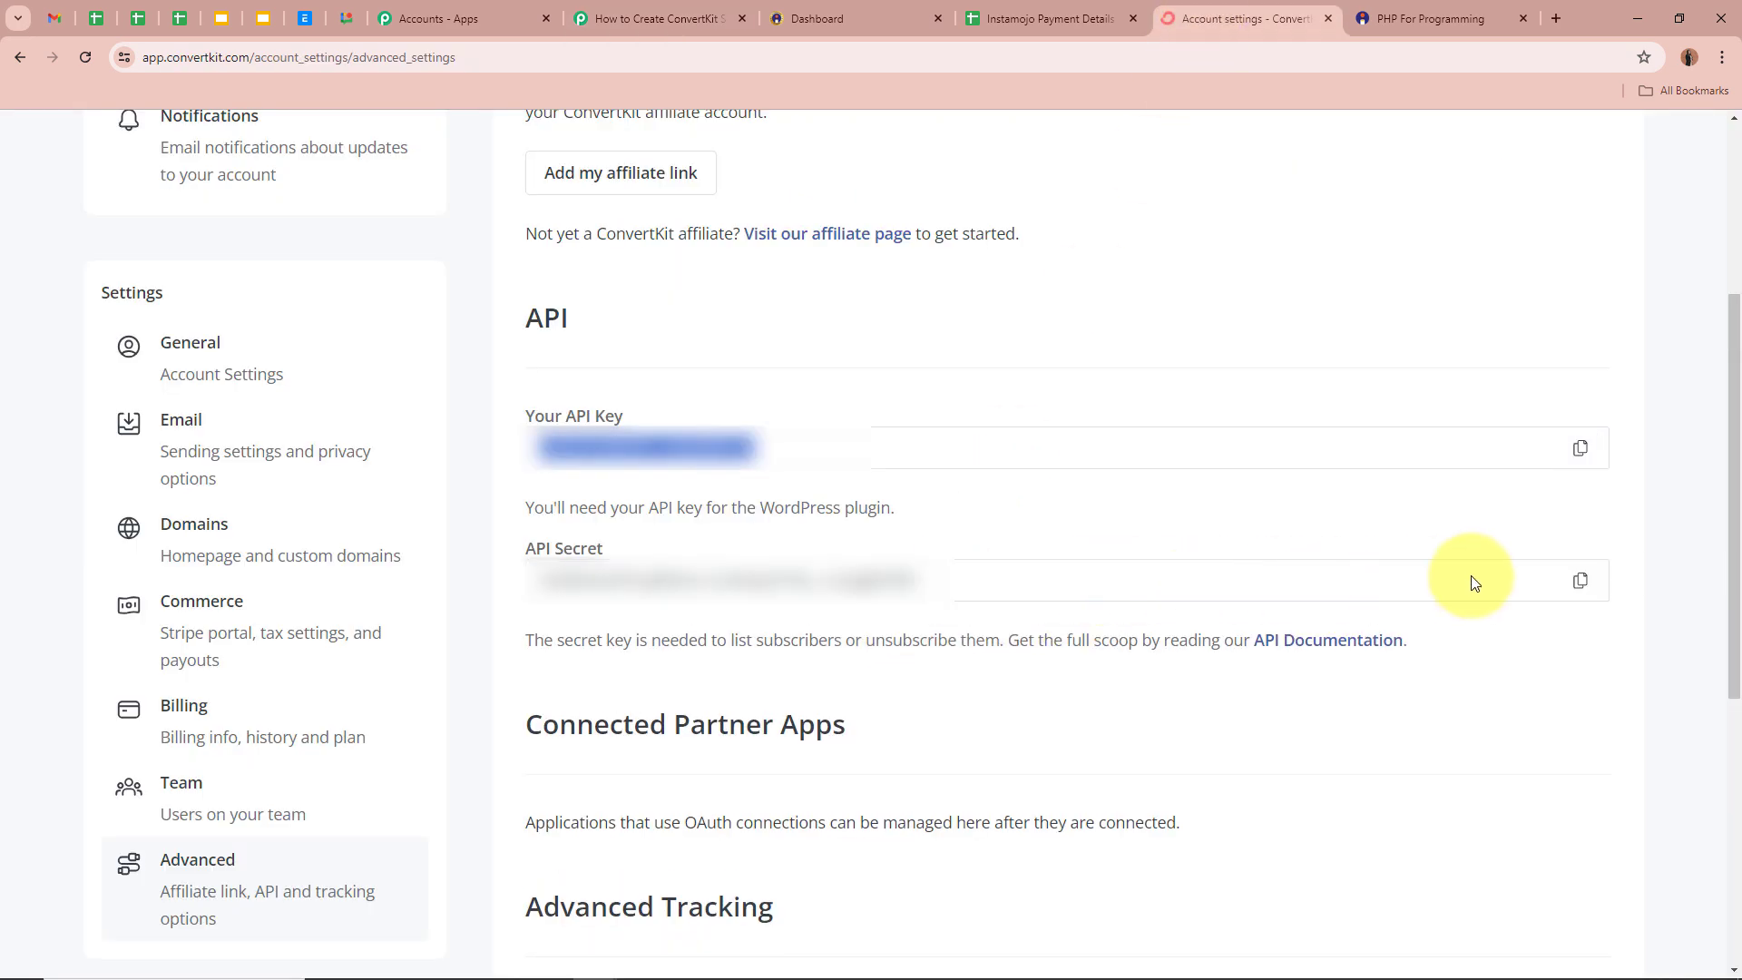
left_click(1583, 585)
left_click(652, 13)
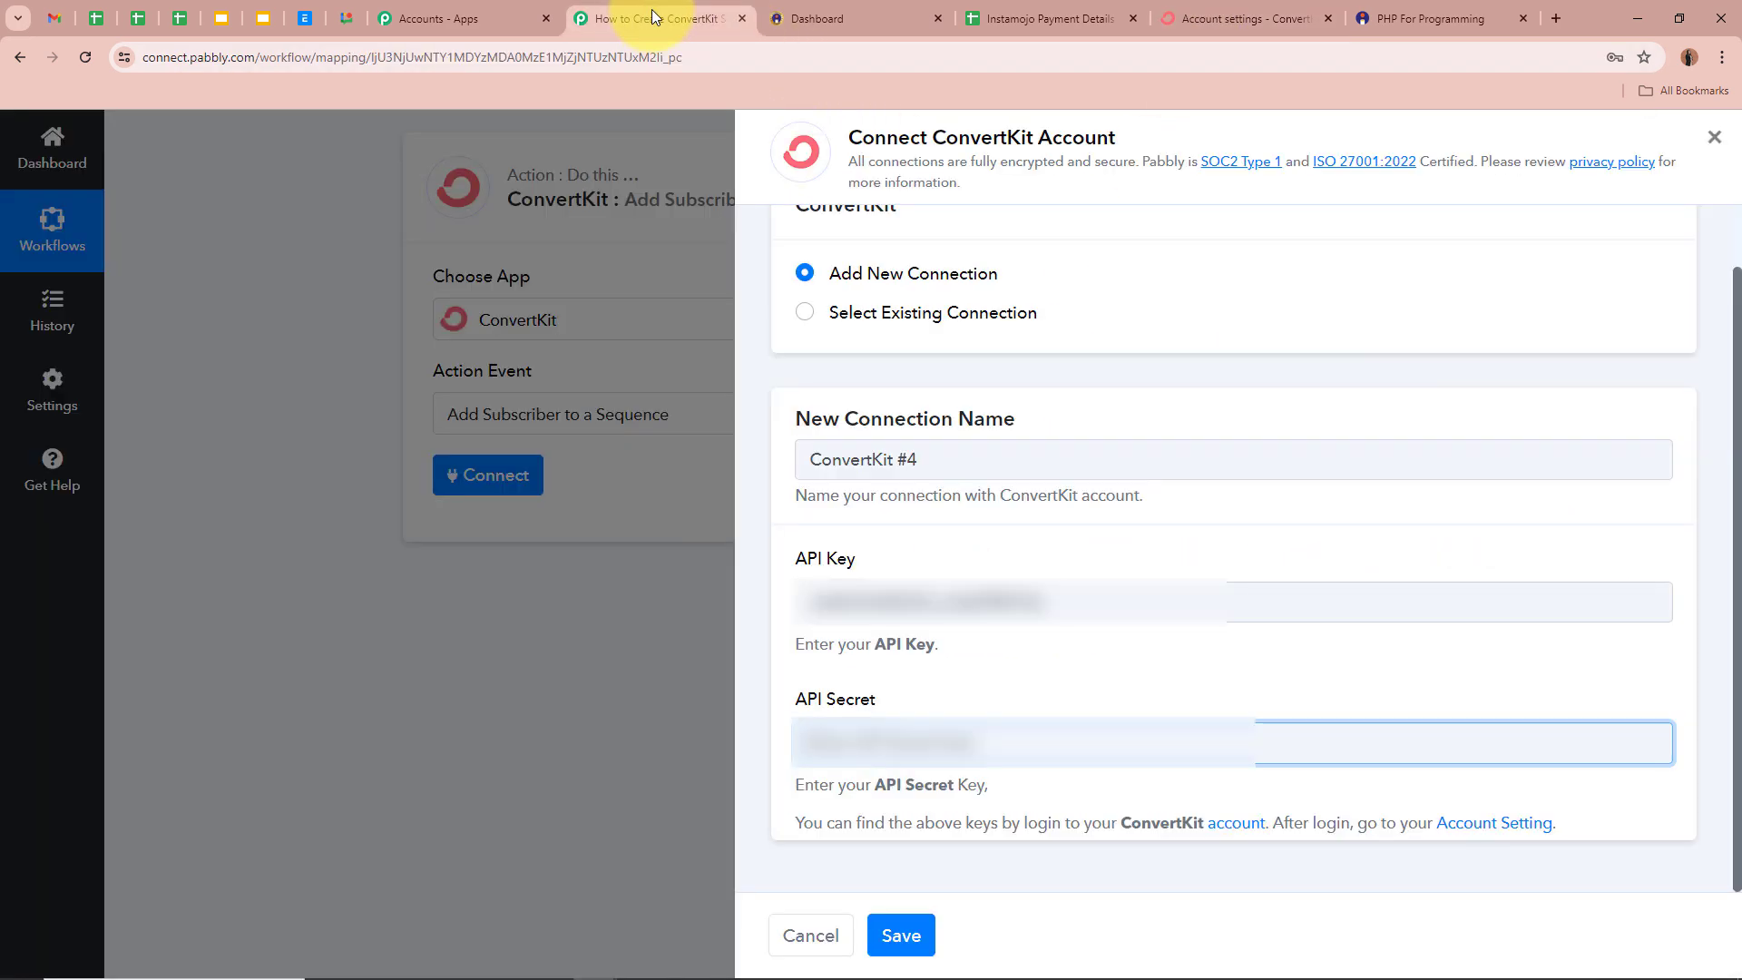
key("ctrl+v")
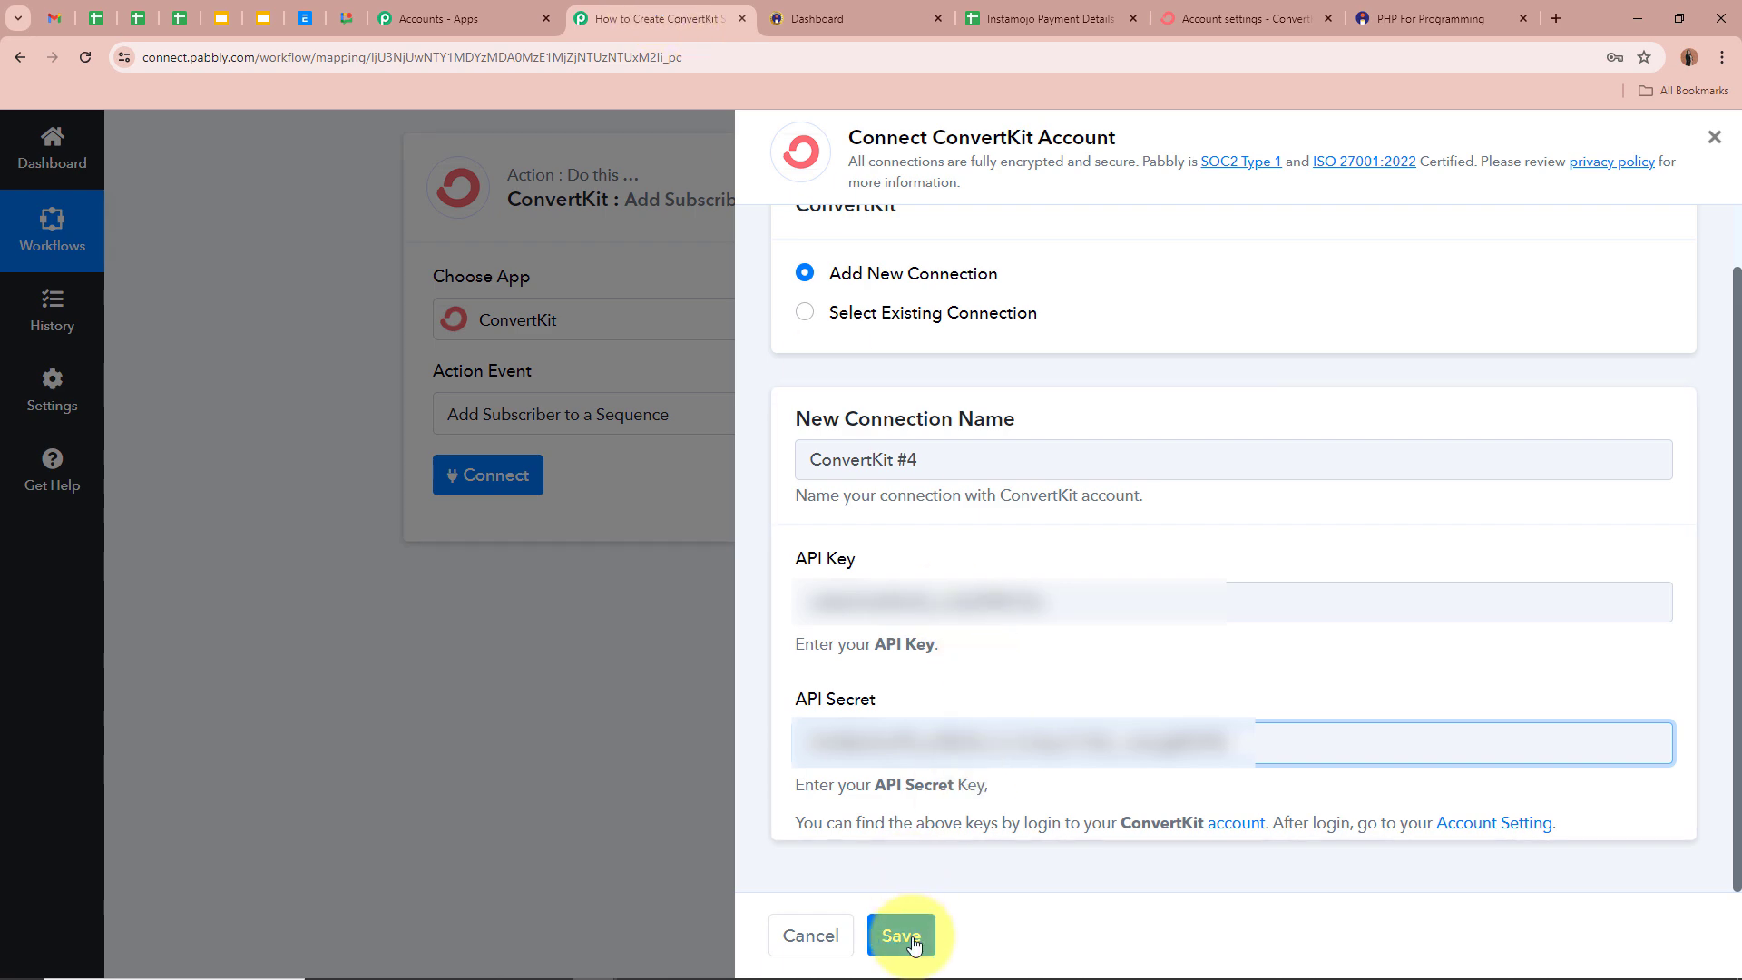
left_click(914, 944)
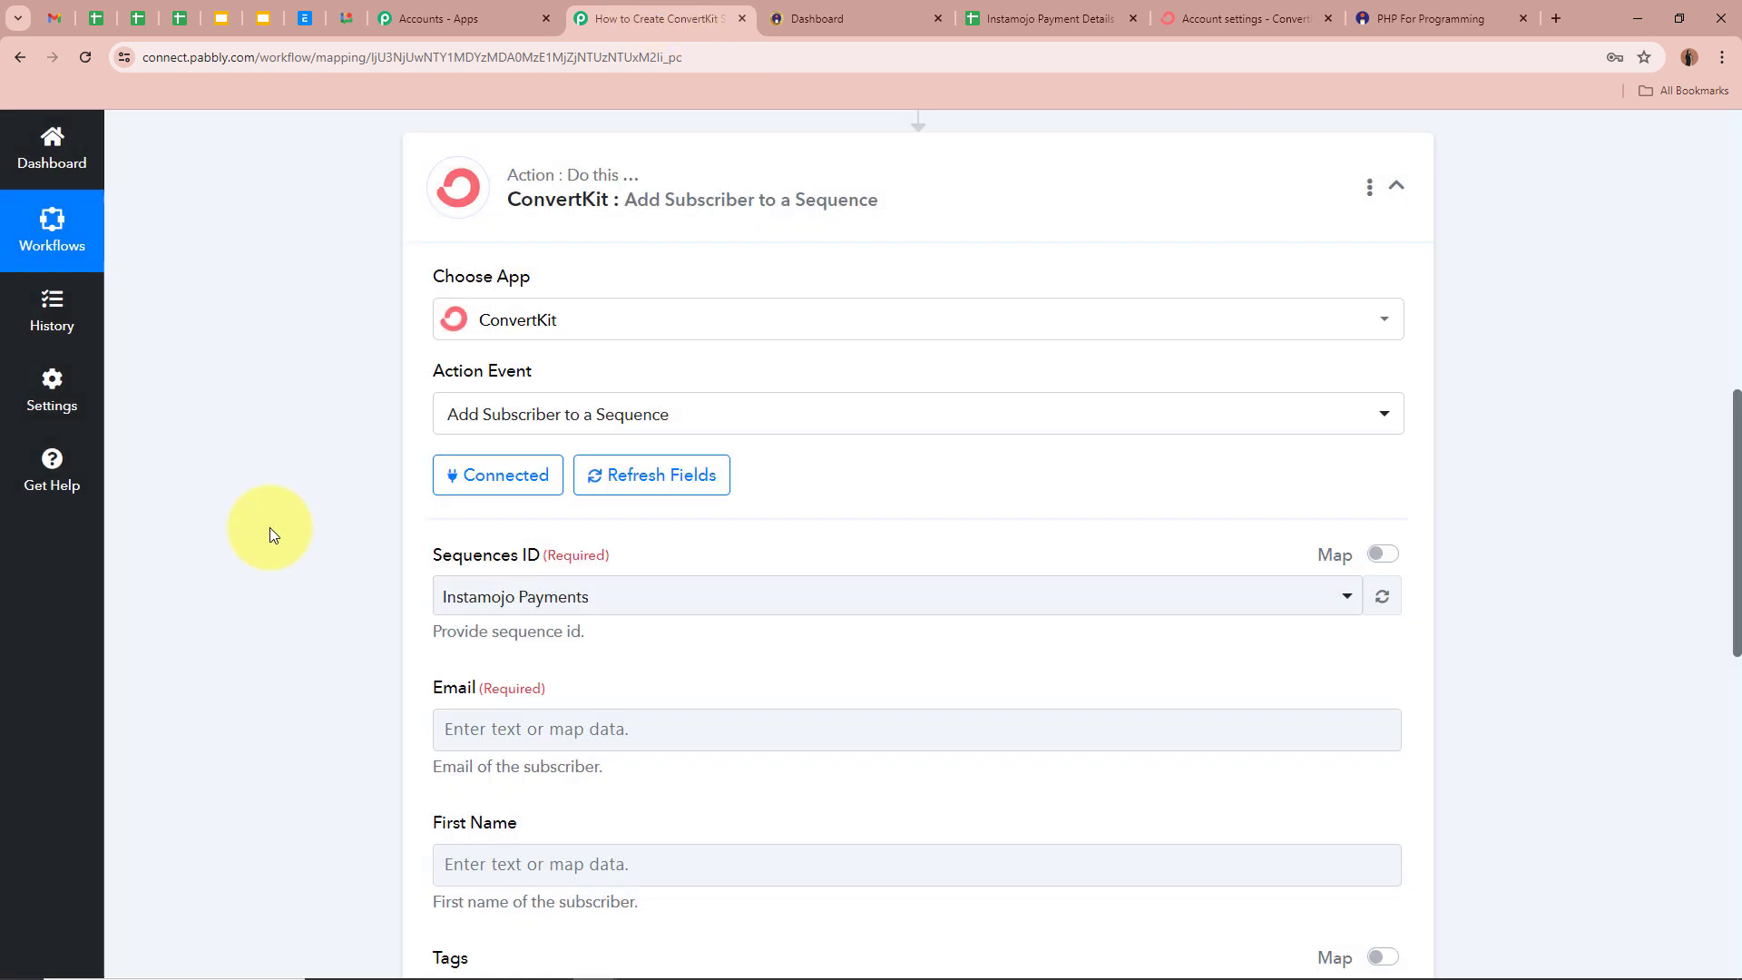
- Check the PHP For Programming Instamojo sequence on ConvertKit's Sequences page
scroll(271, 504, "down", 1)
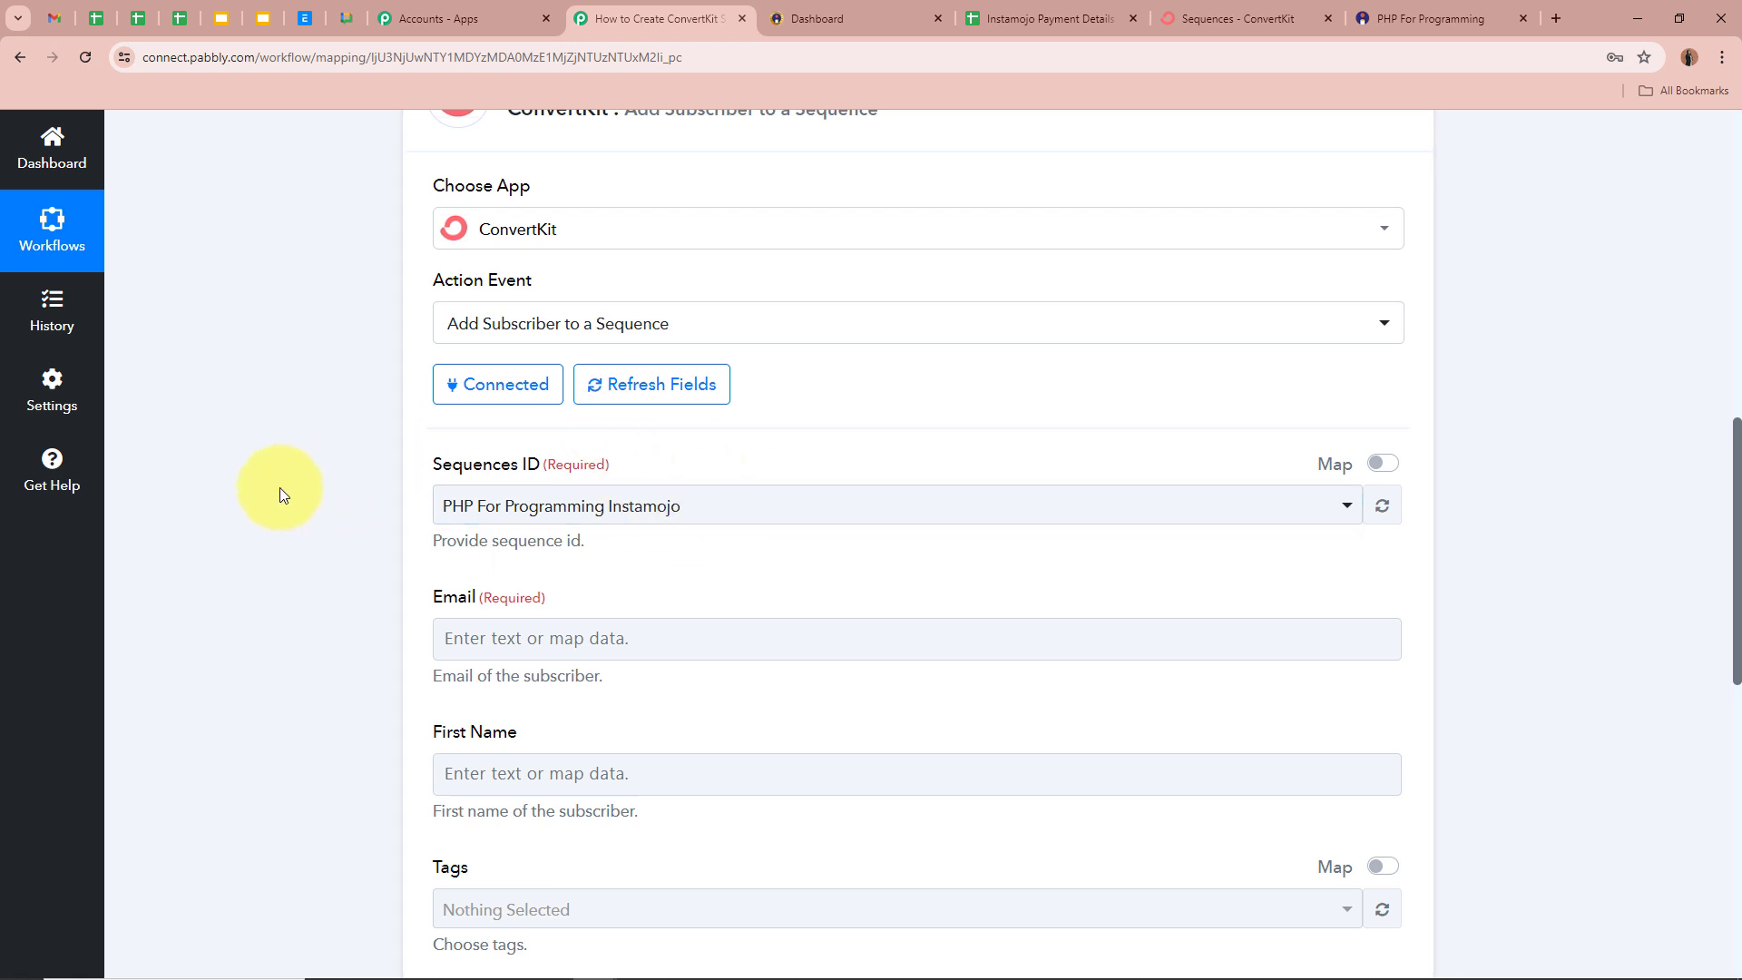
left_click(1192, 18)
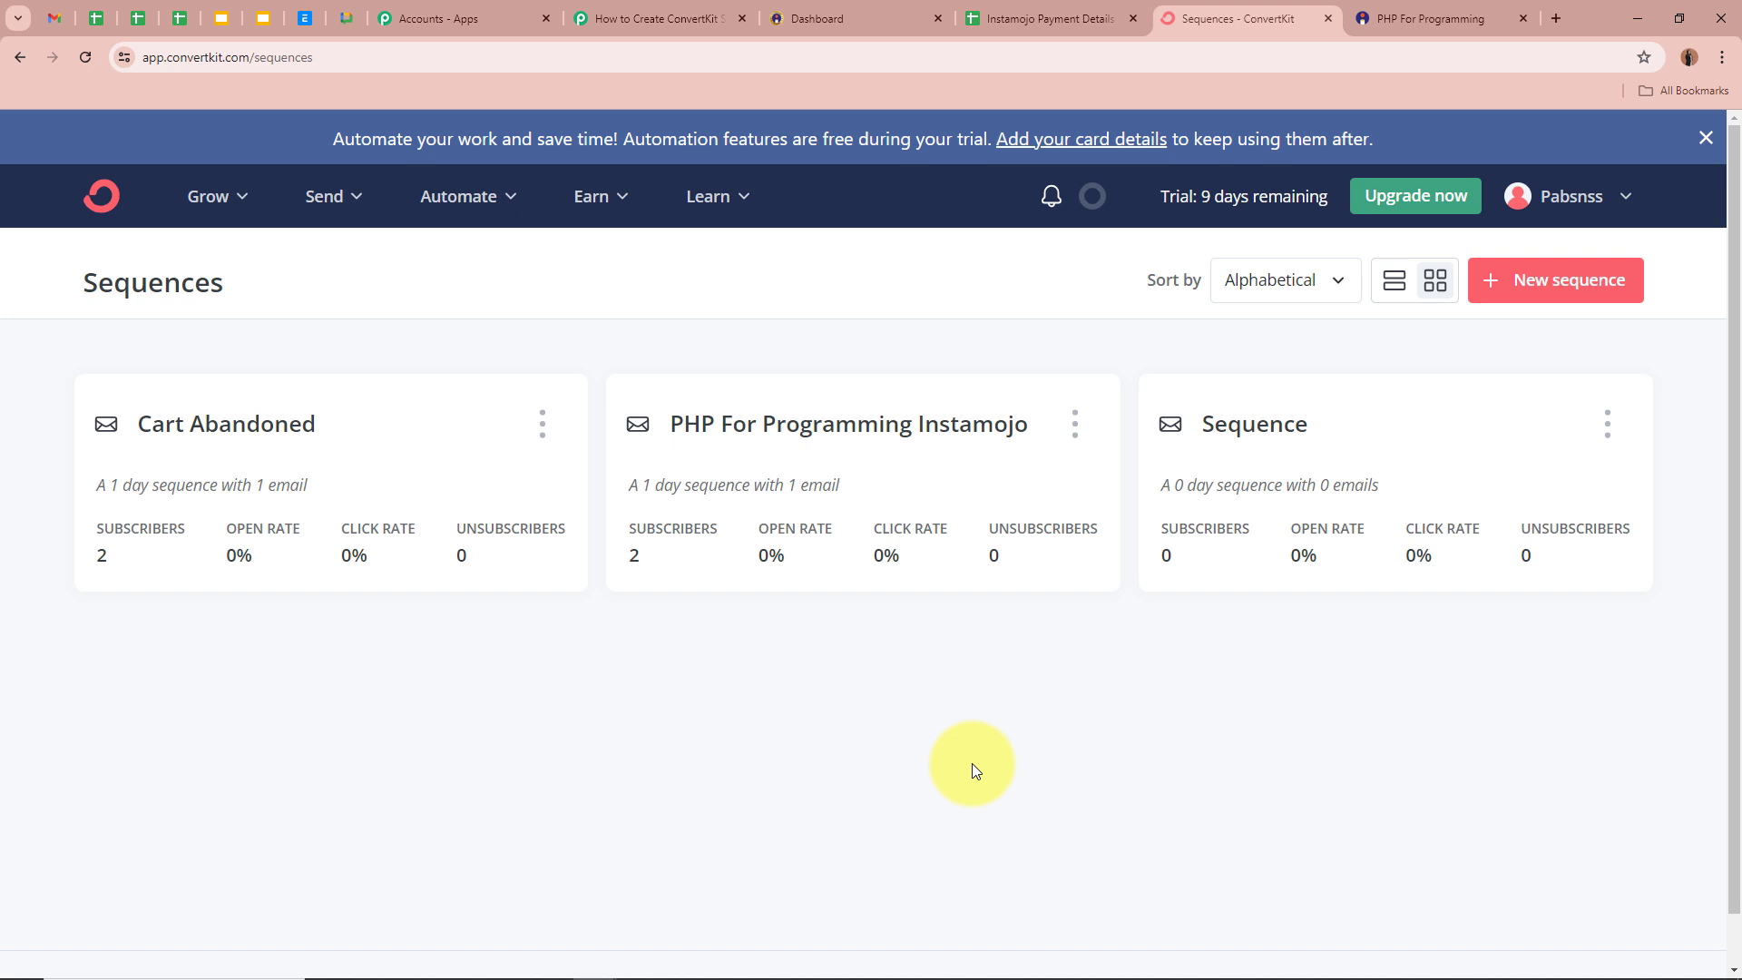
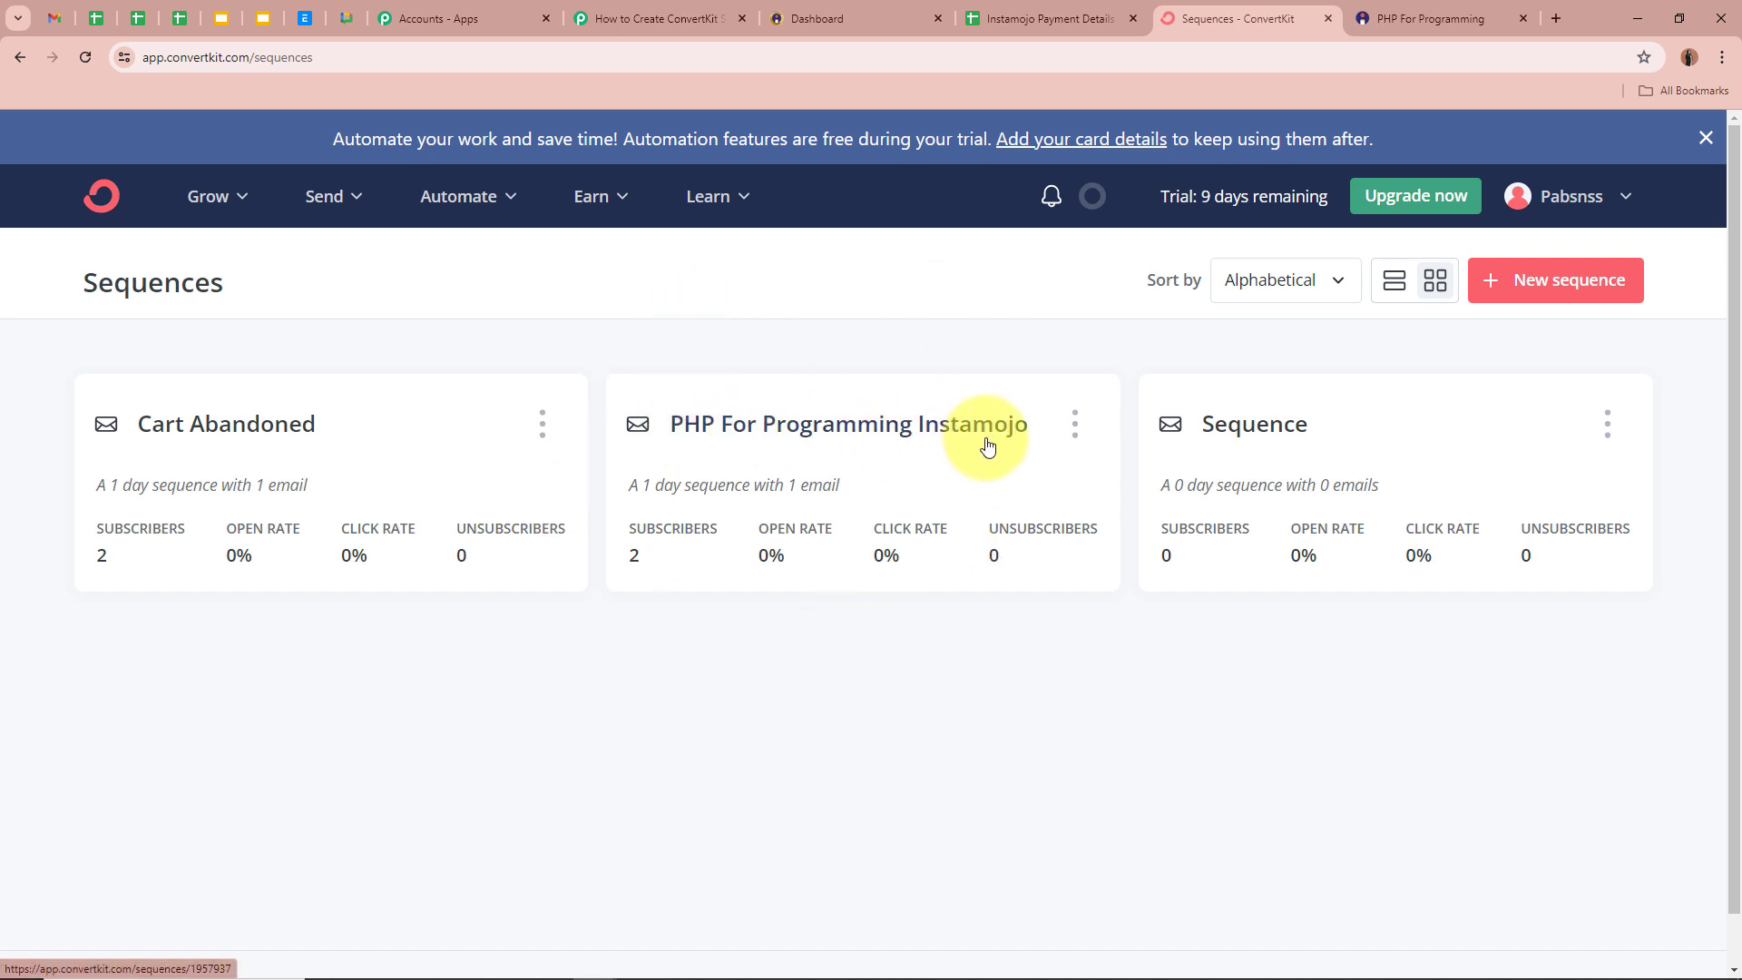
- Back in Pabbly, keep PHP For Programming Instamojo as the ConvertKit sequence
left_click(663, 20)
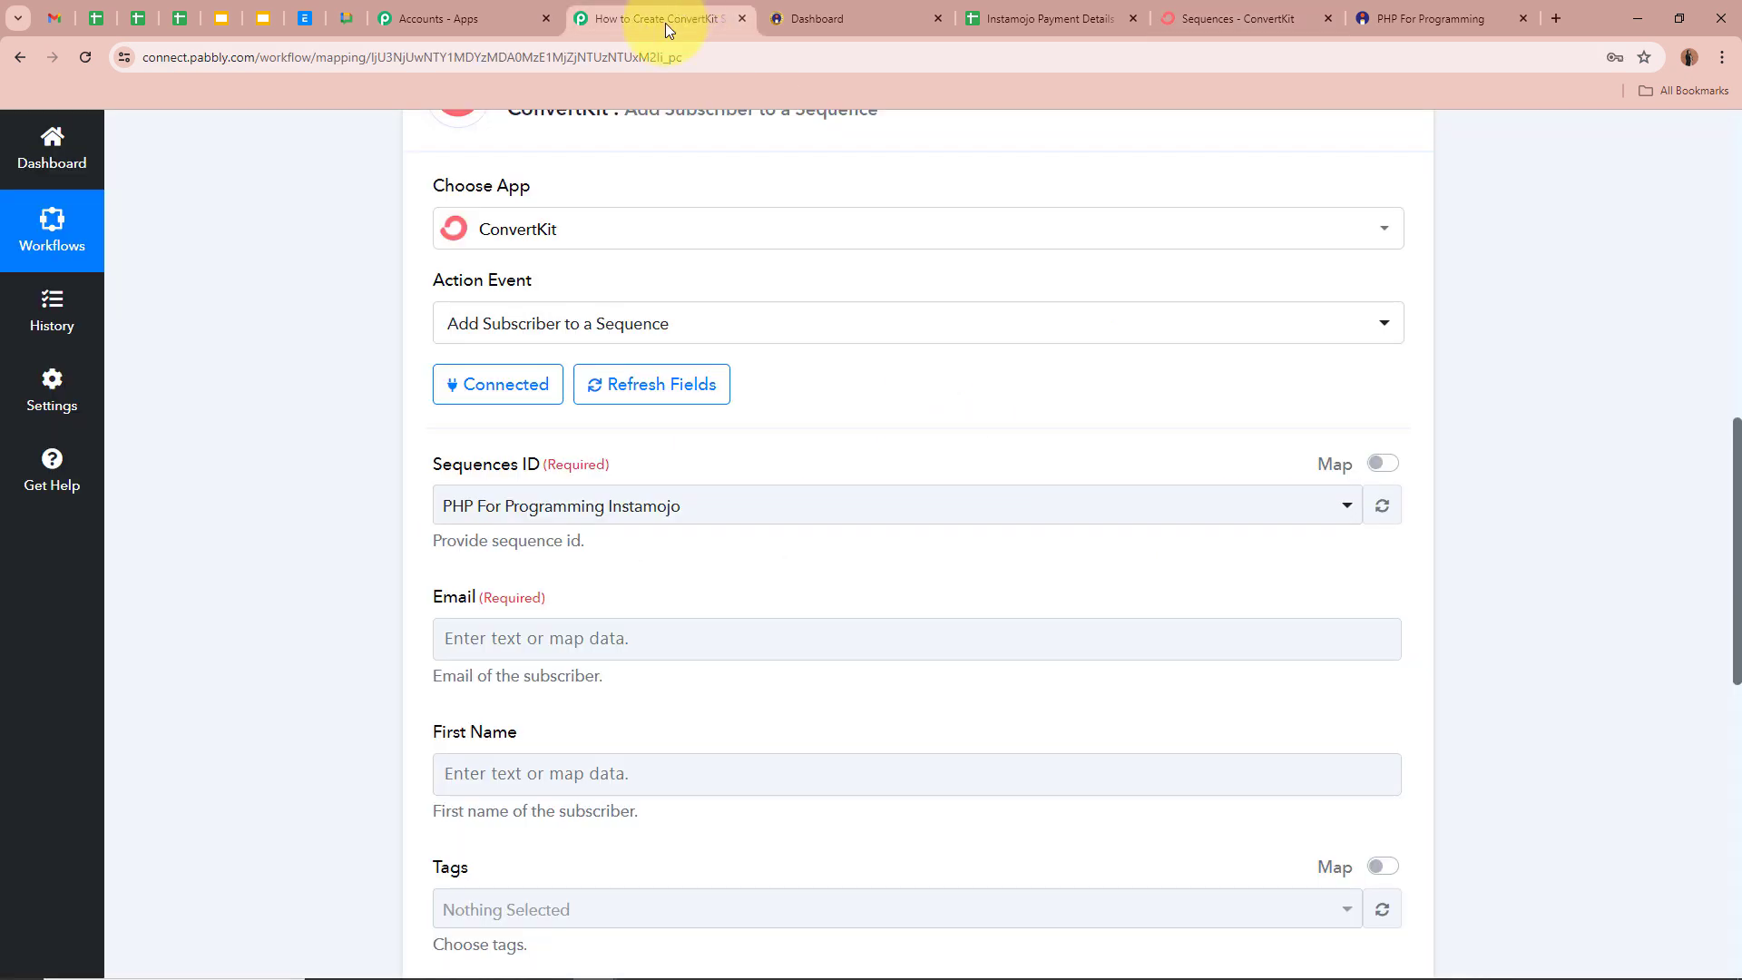
left_click(617, 506)
left_click(583, 613)
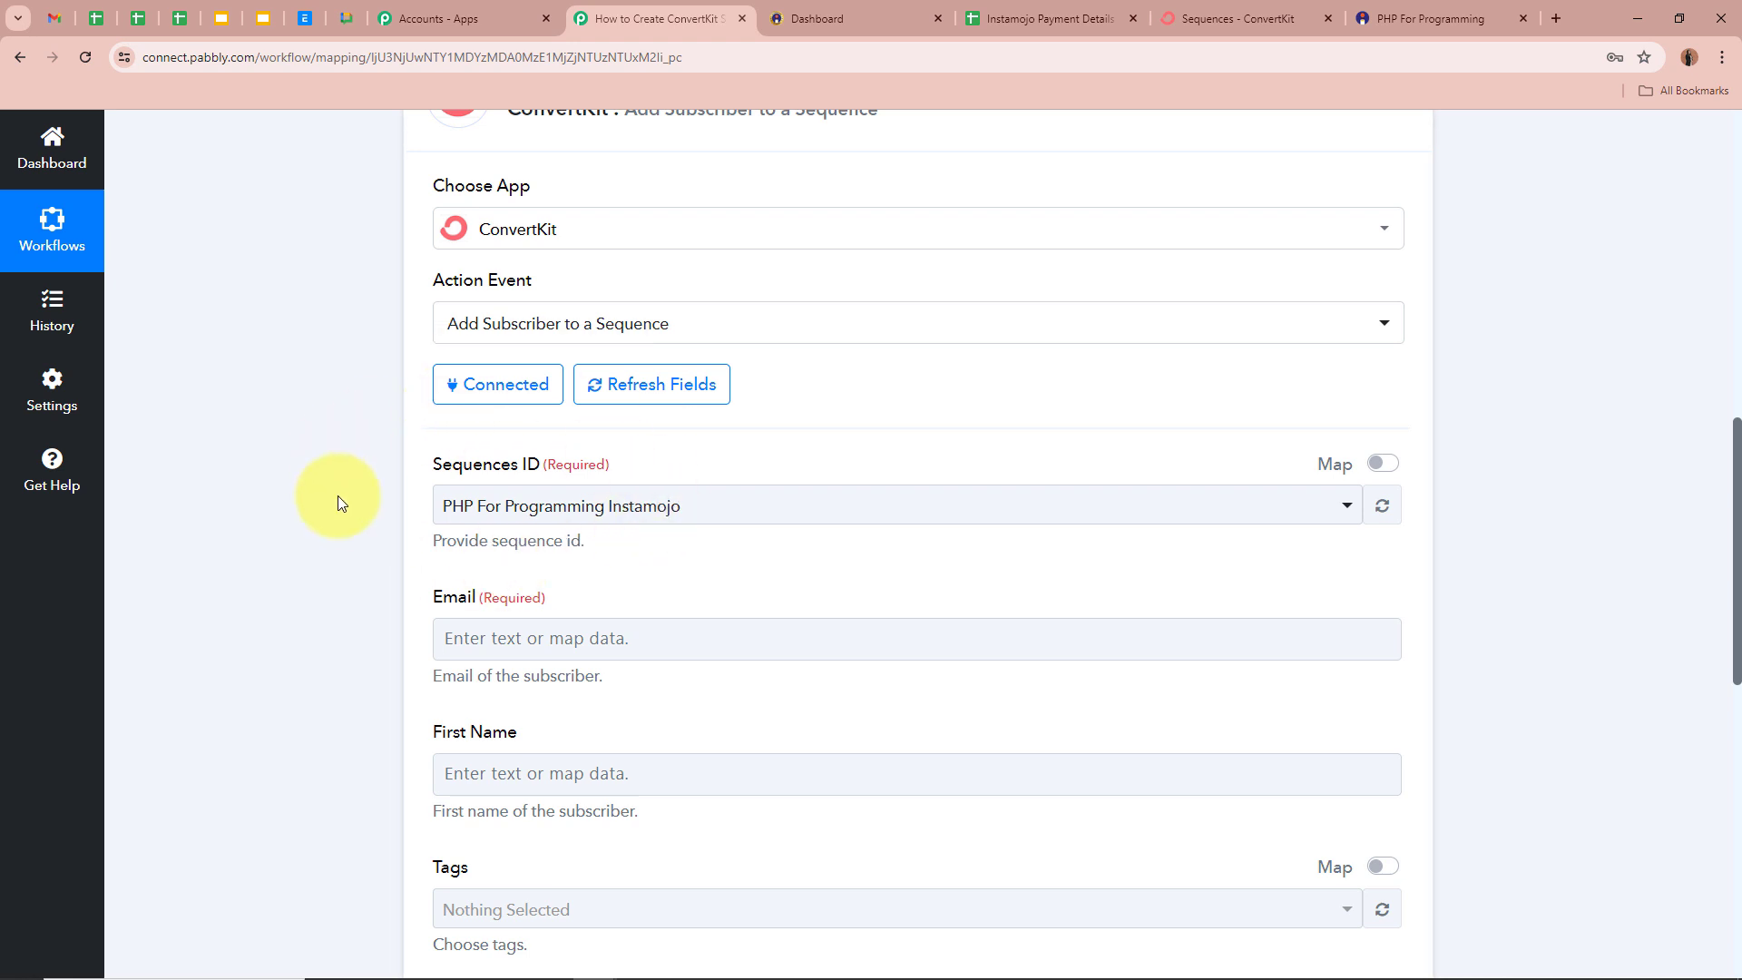
scroll(257, 492, "down", 3)
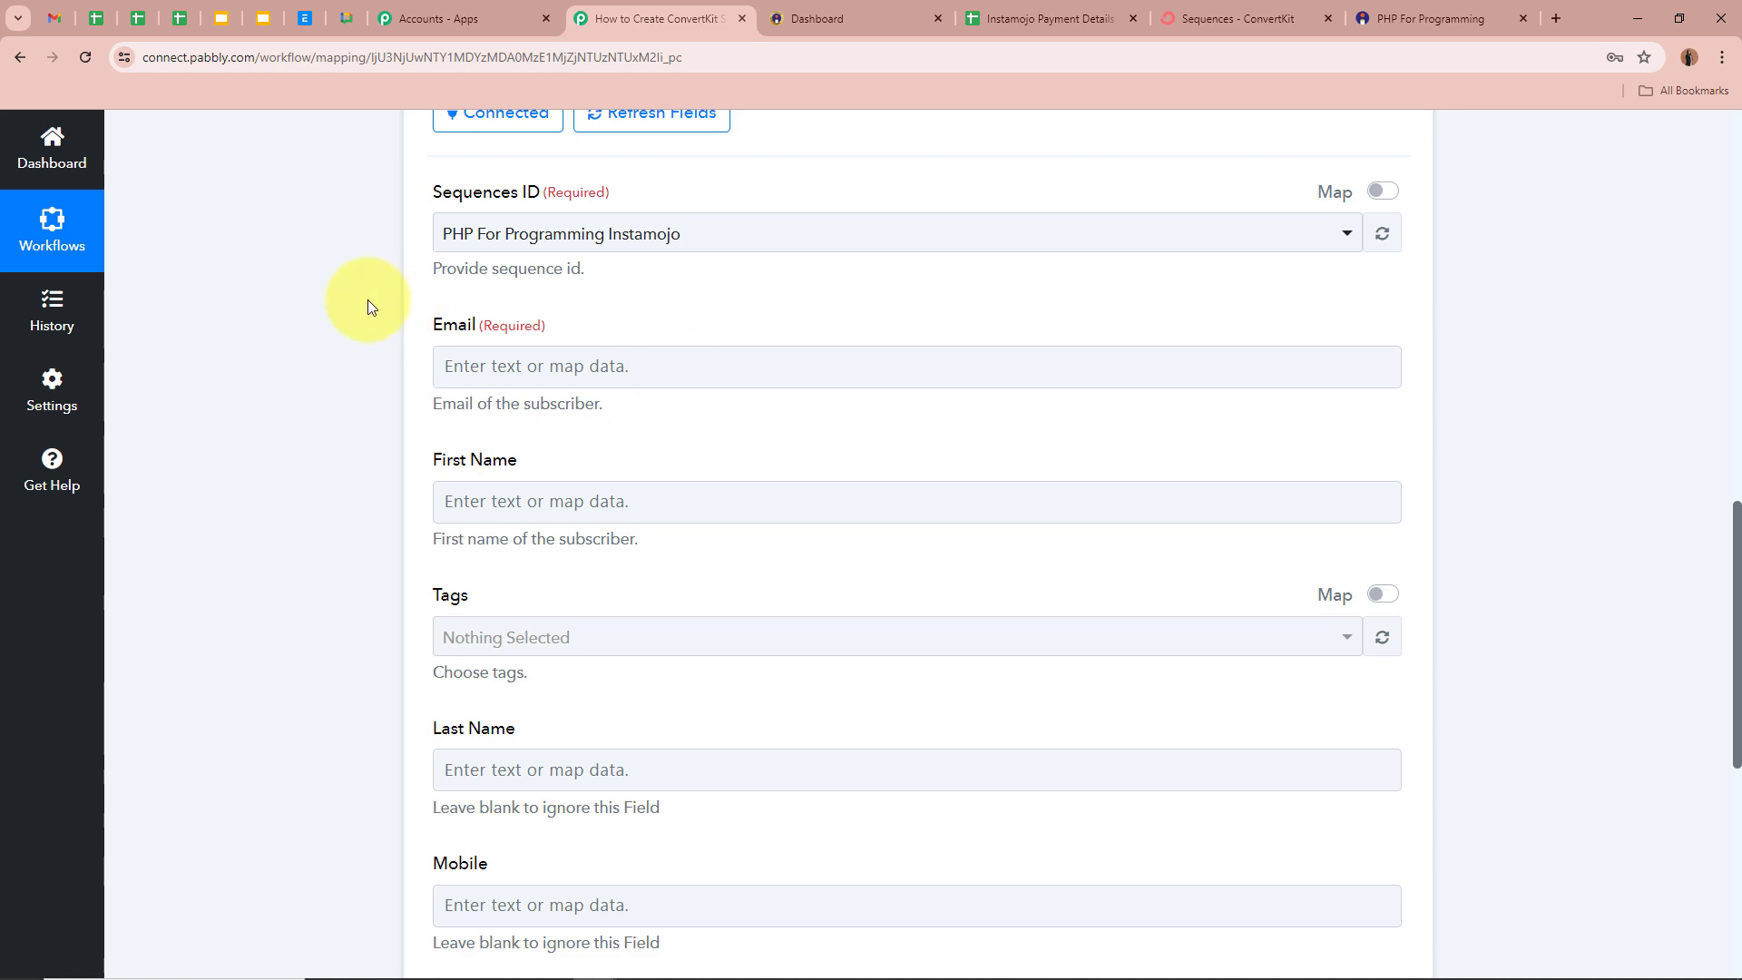
- Map Instamojo V2: New Sale's Buyer Email into the Email field
left_click(541, 363)
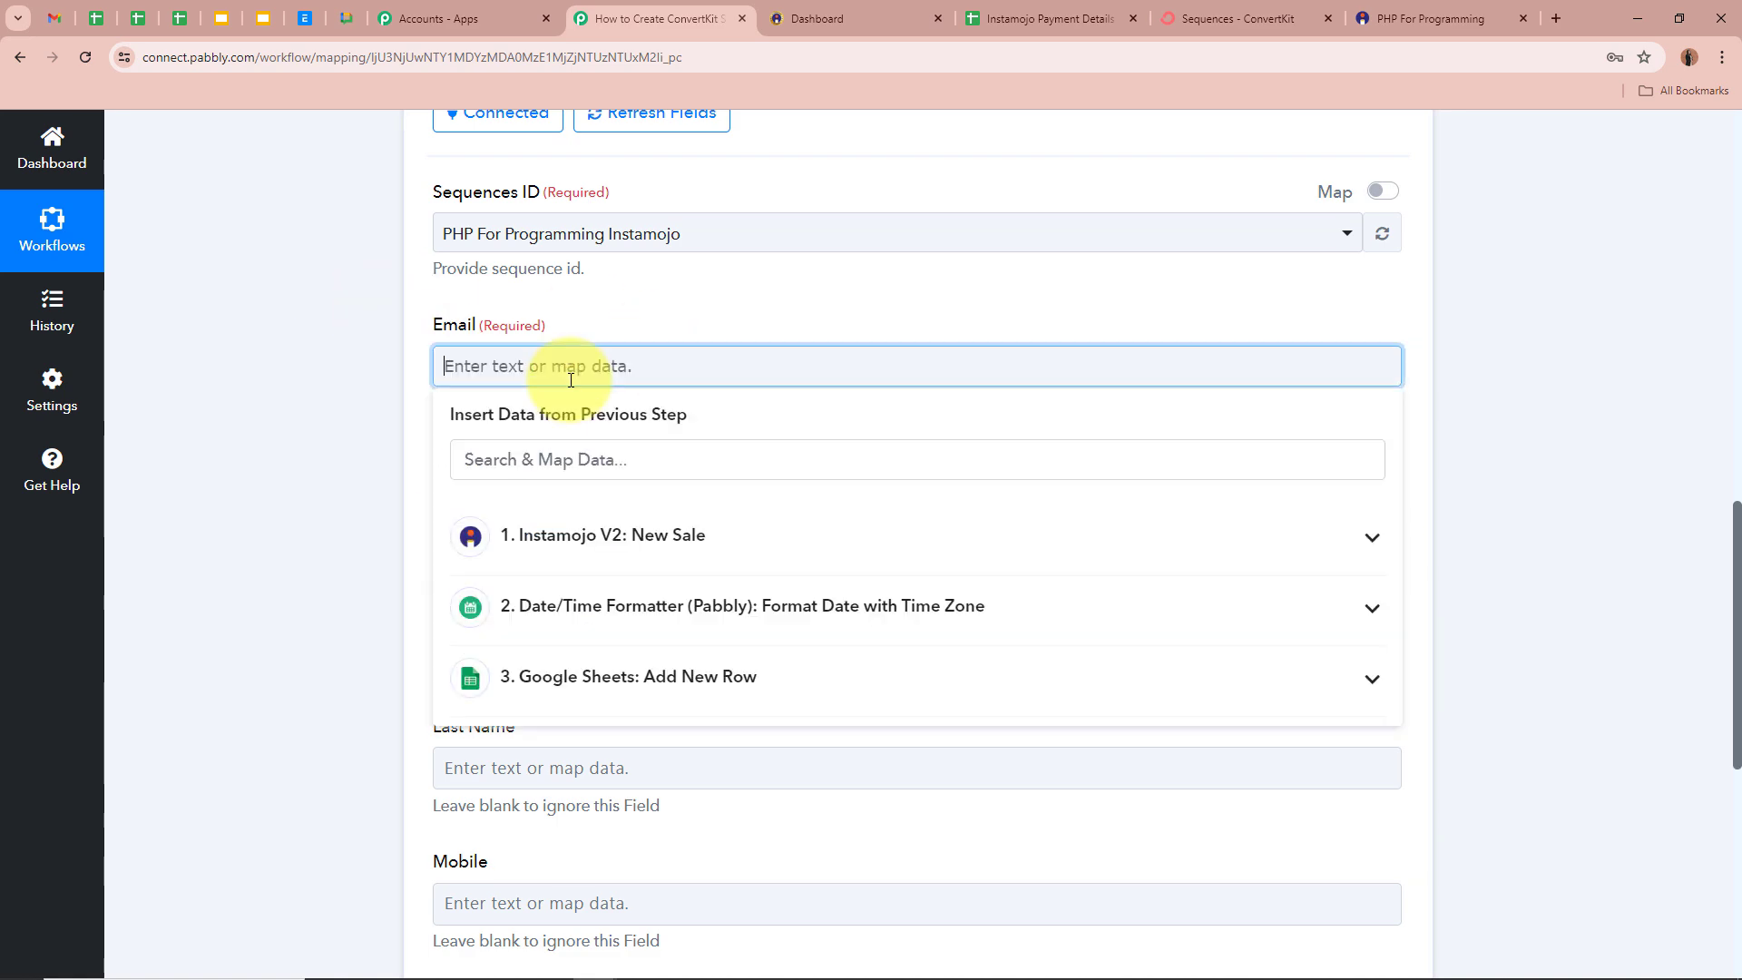
left_click(599, 535)
scroll(732, 733, "down", 12)
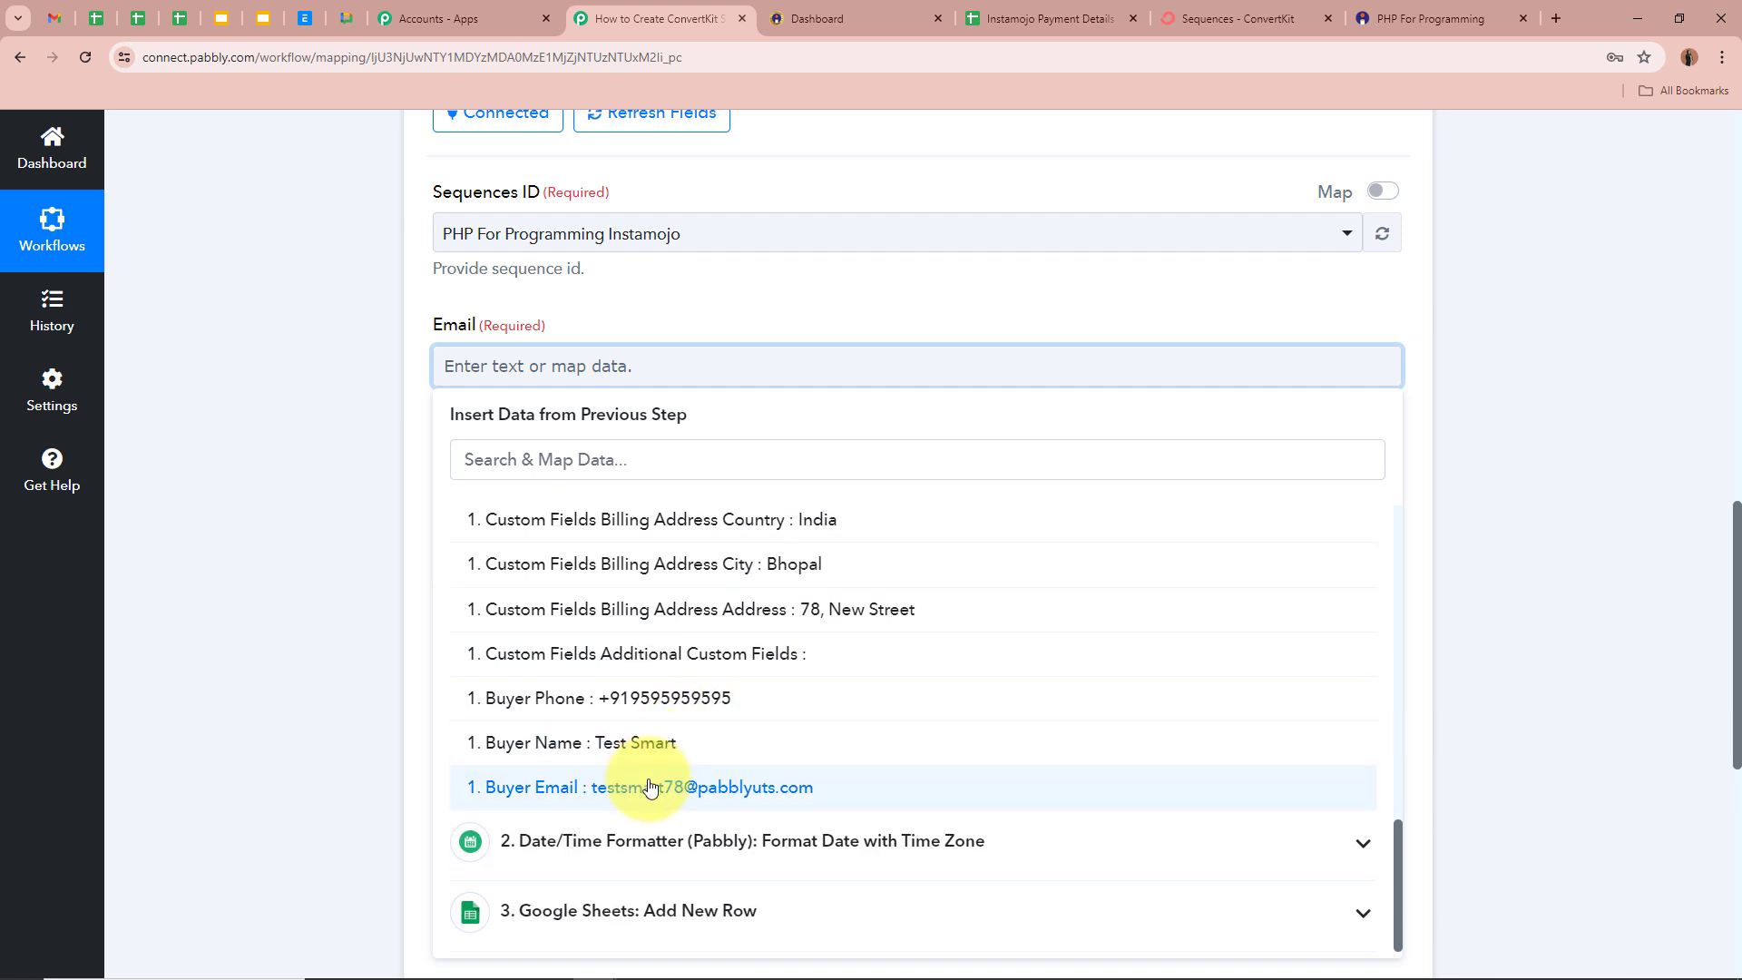
left_click(650, 788)
left_click(349, 450)
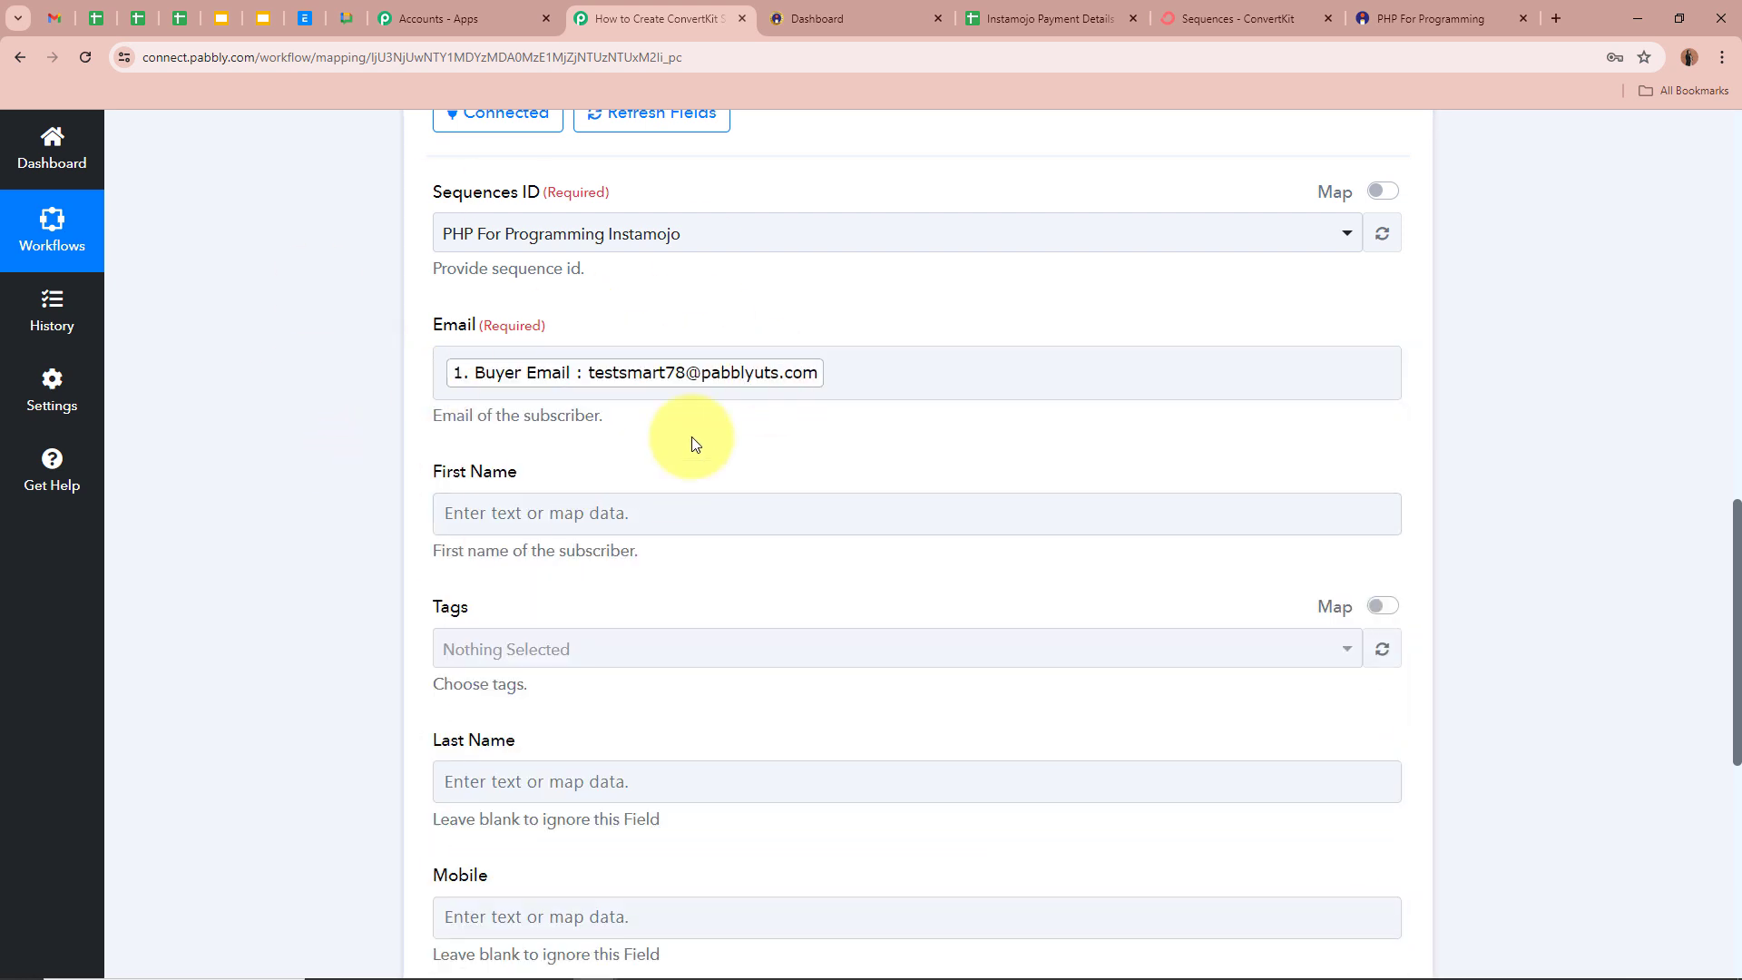
left_click(456, 379)
- Browse First Name's data list but leave First Name empty for now
scroll(325, 434, "down", 2)
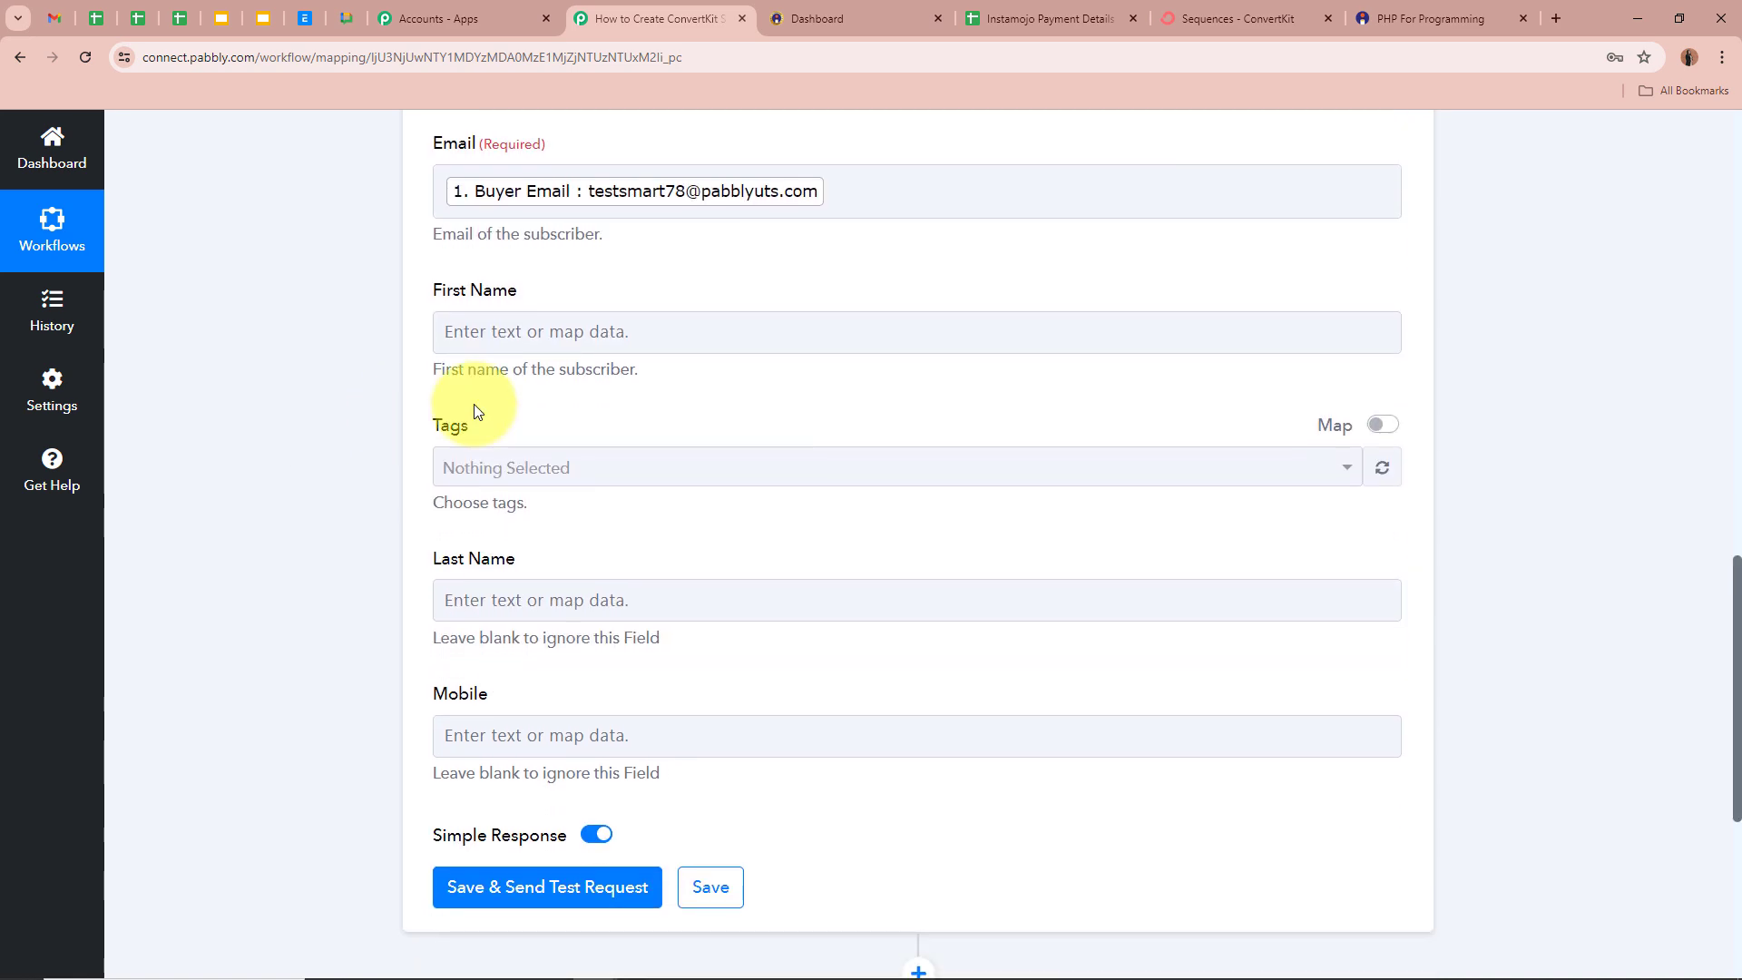
left_click(623, 346)
left_click(735, 498)
scroll(733, 635, "down", 10)
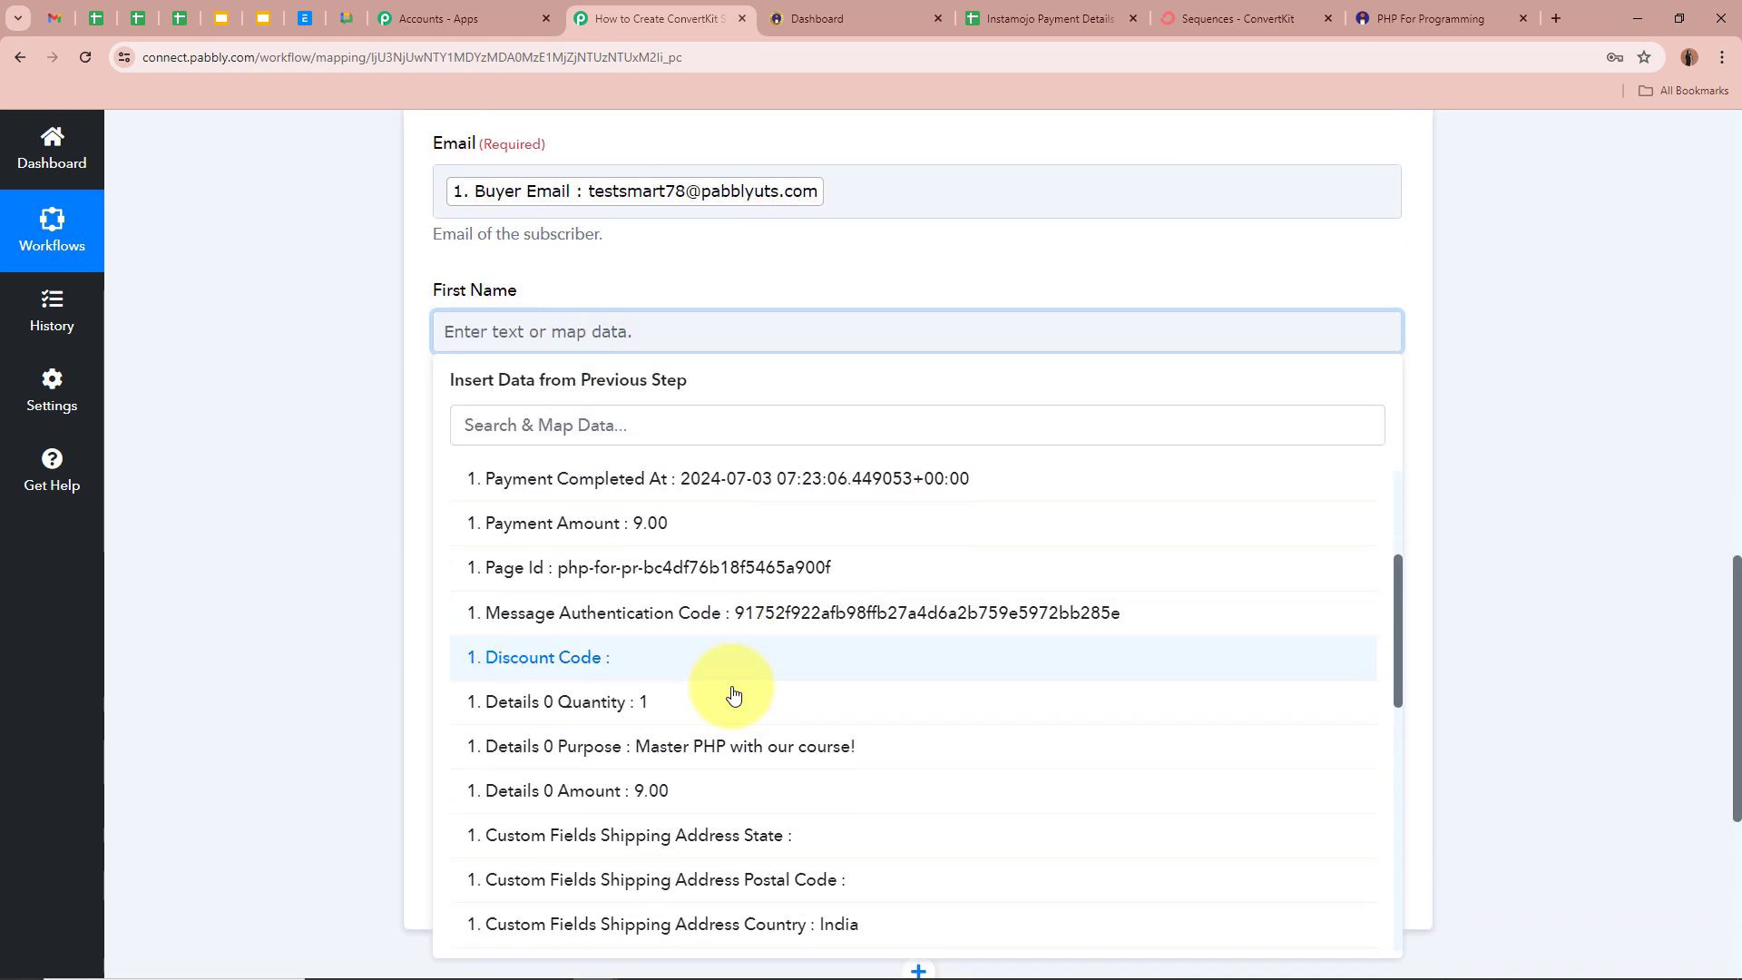
scroll(735, 694, "down", 4)
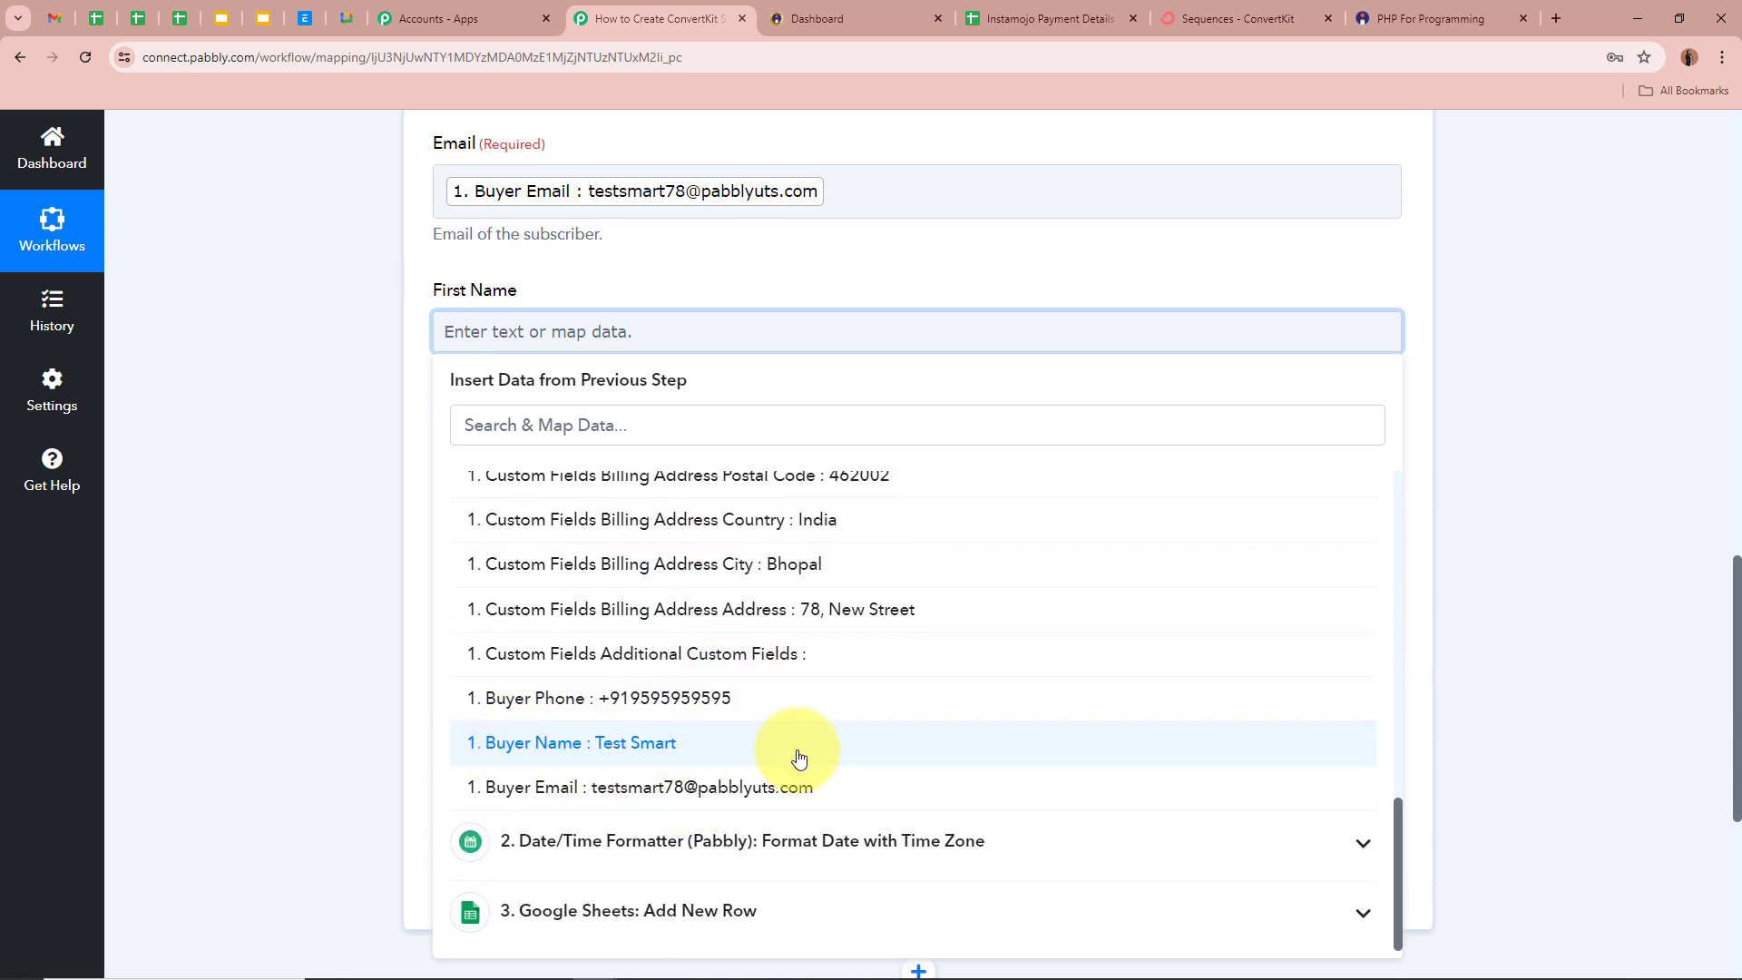
left_click(285, 591)
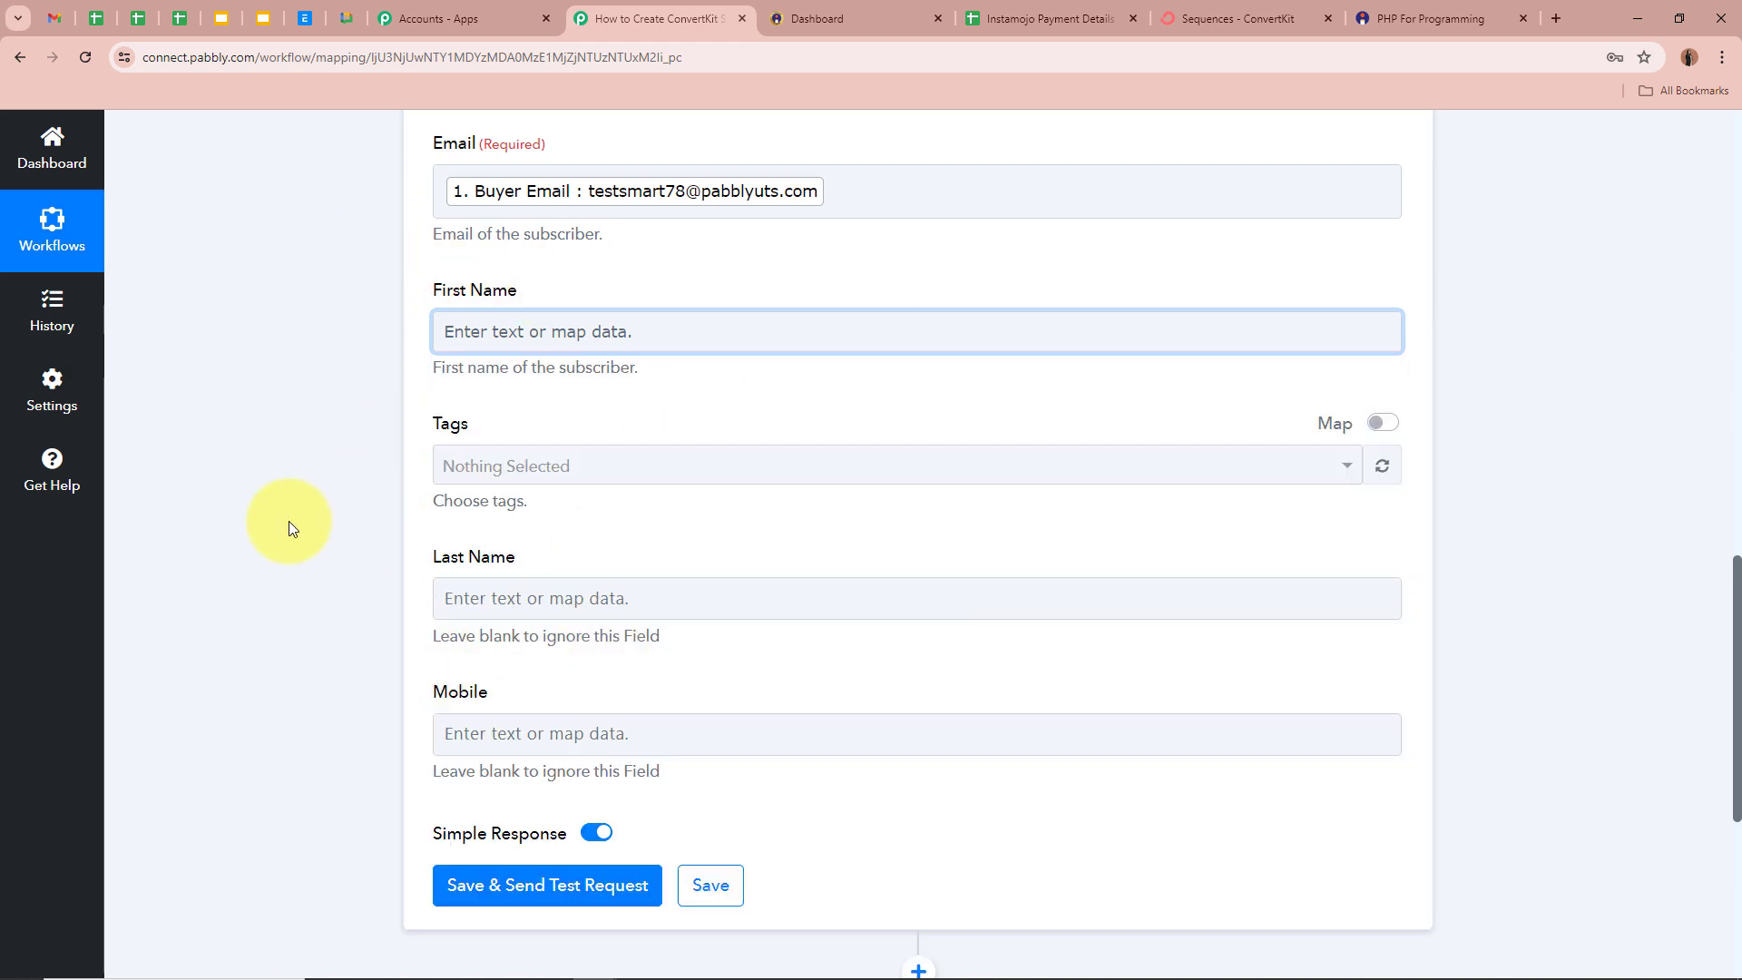
scroll(286, 515, "up", 10)
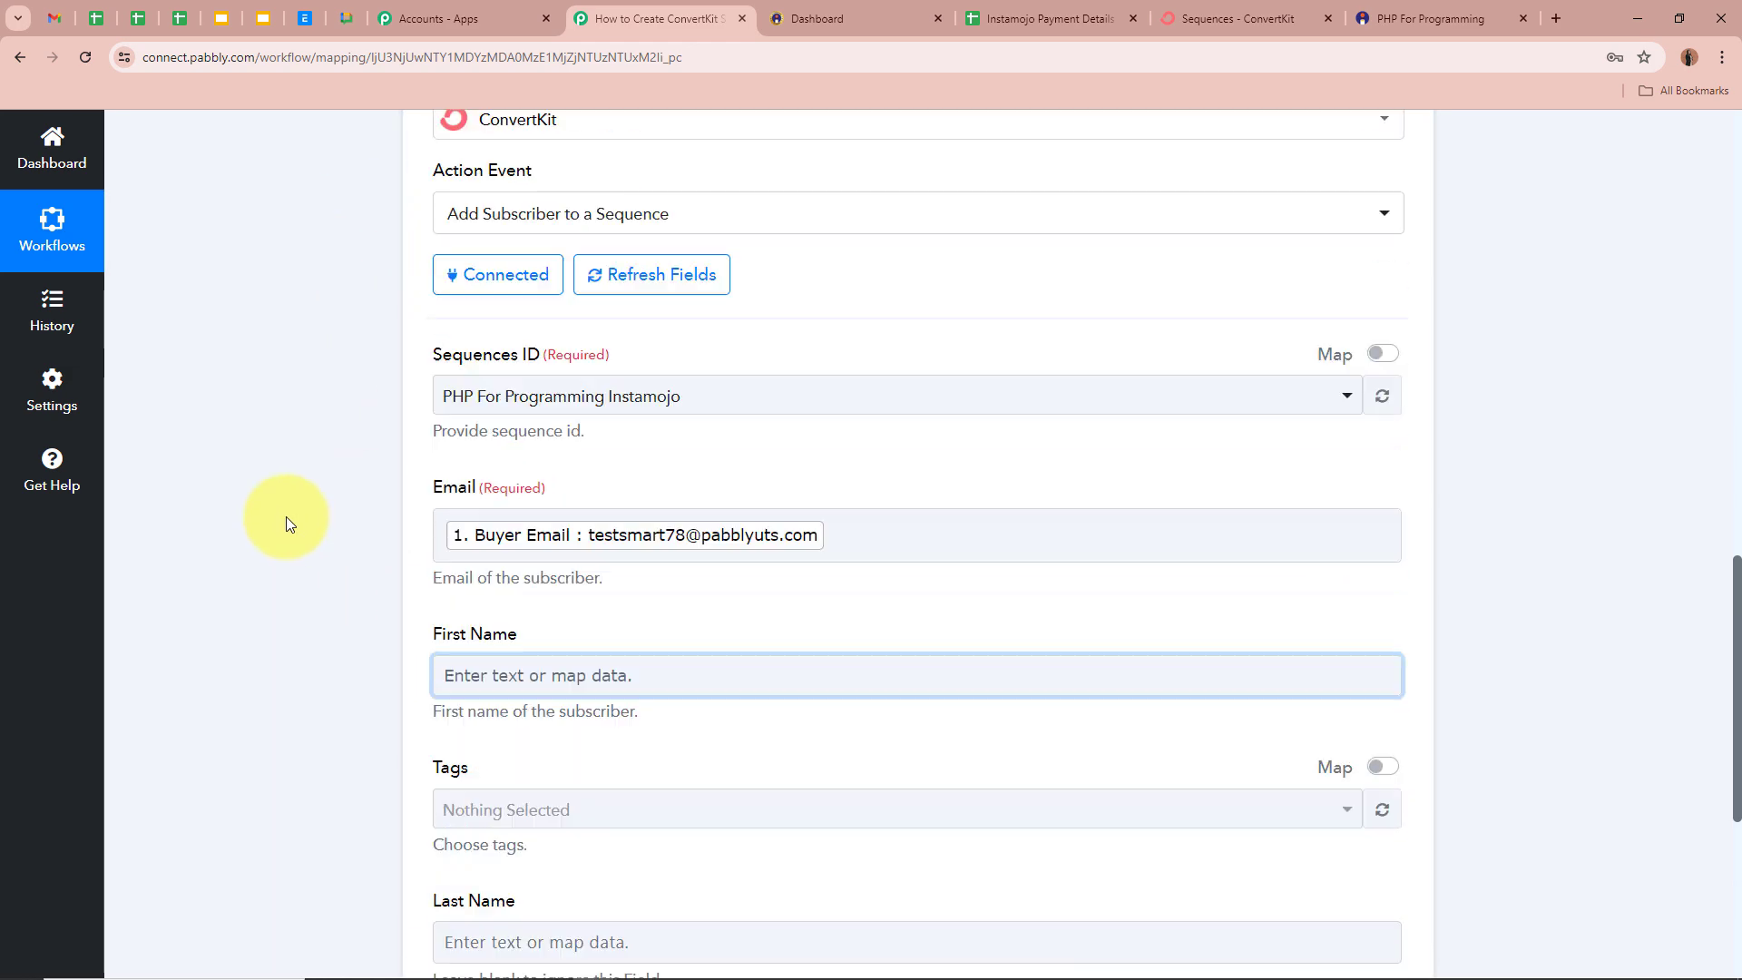
- Insert a Text Formatter (Pabbly) Split Text step between Google Sheets and ConvertKit
left_click(917, 446)
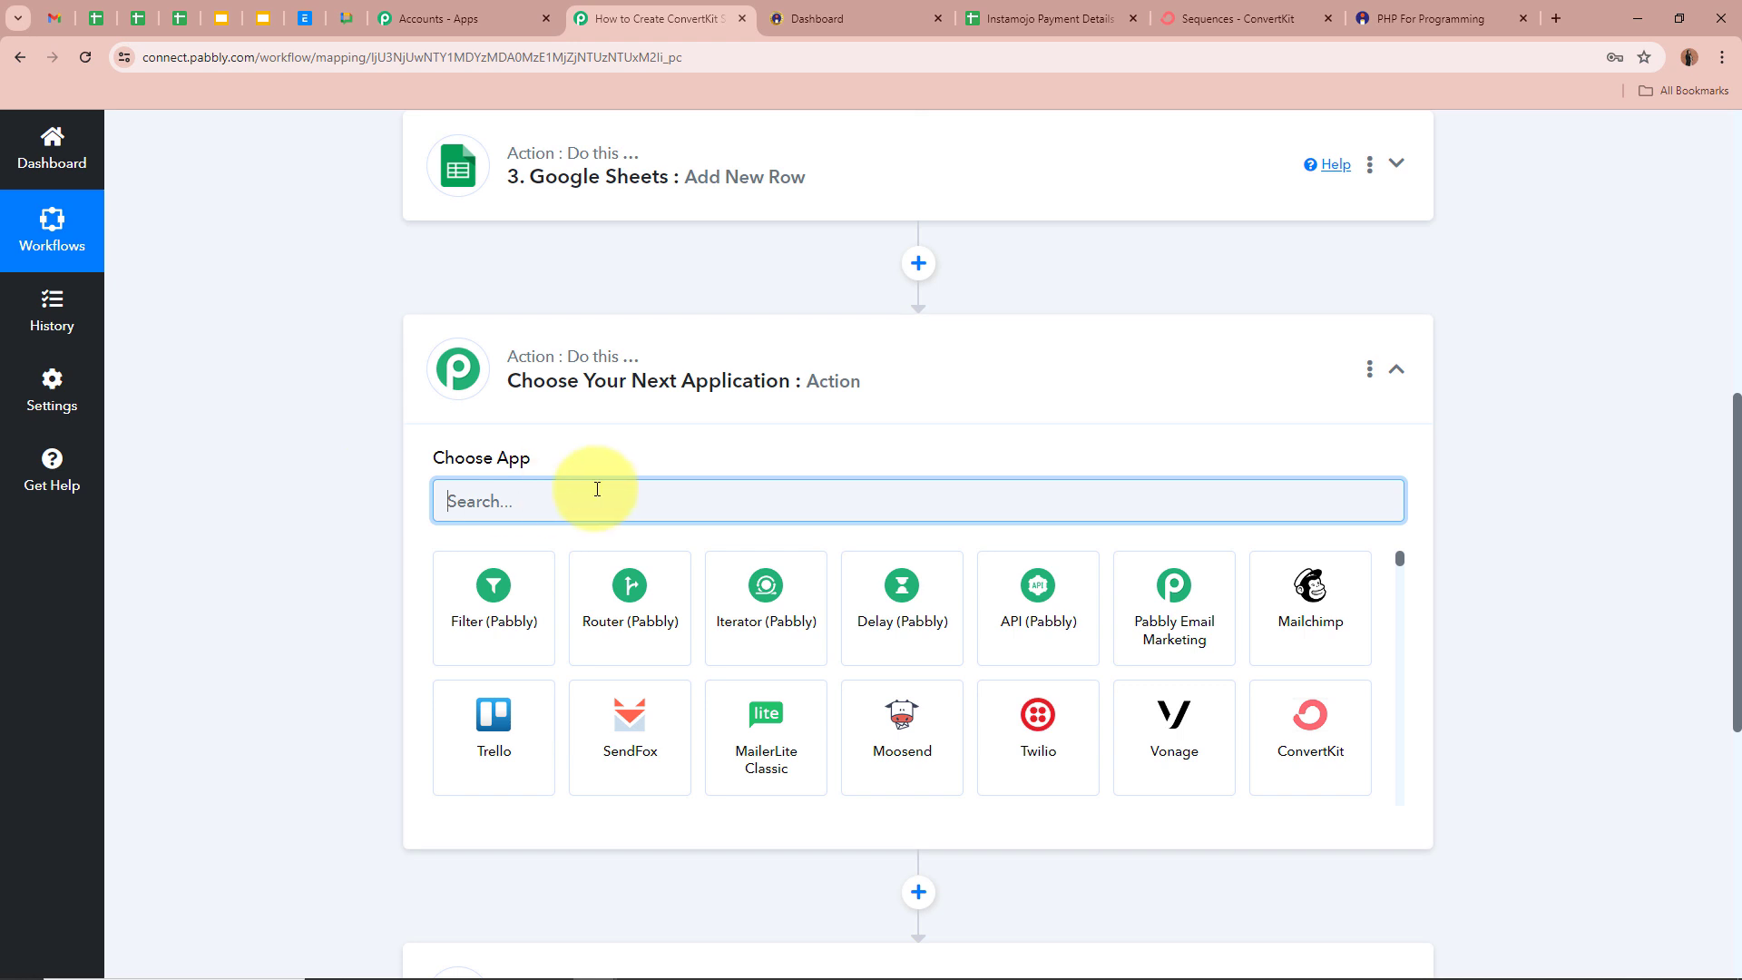
type("Text")
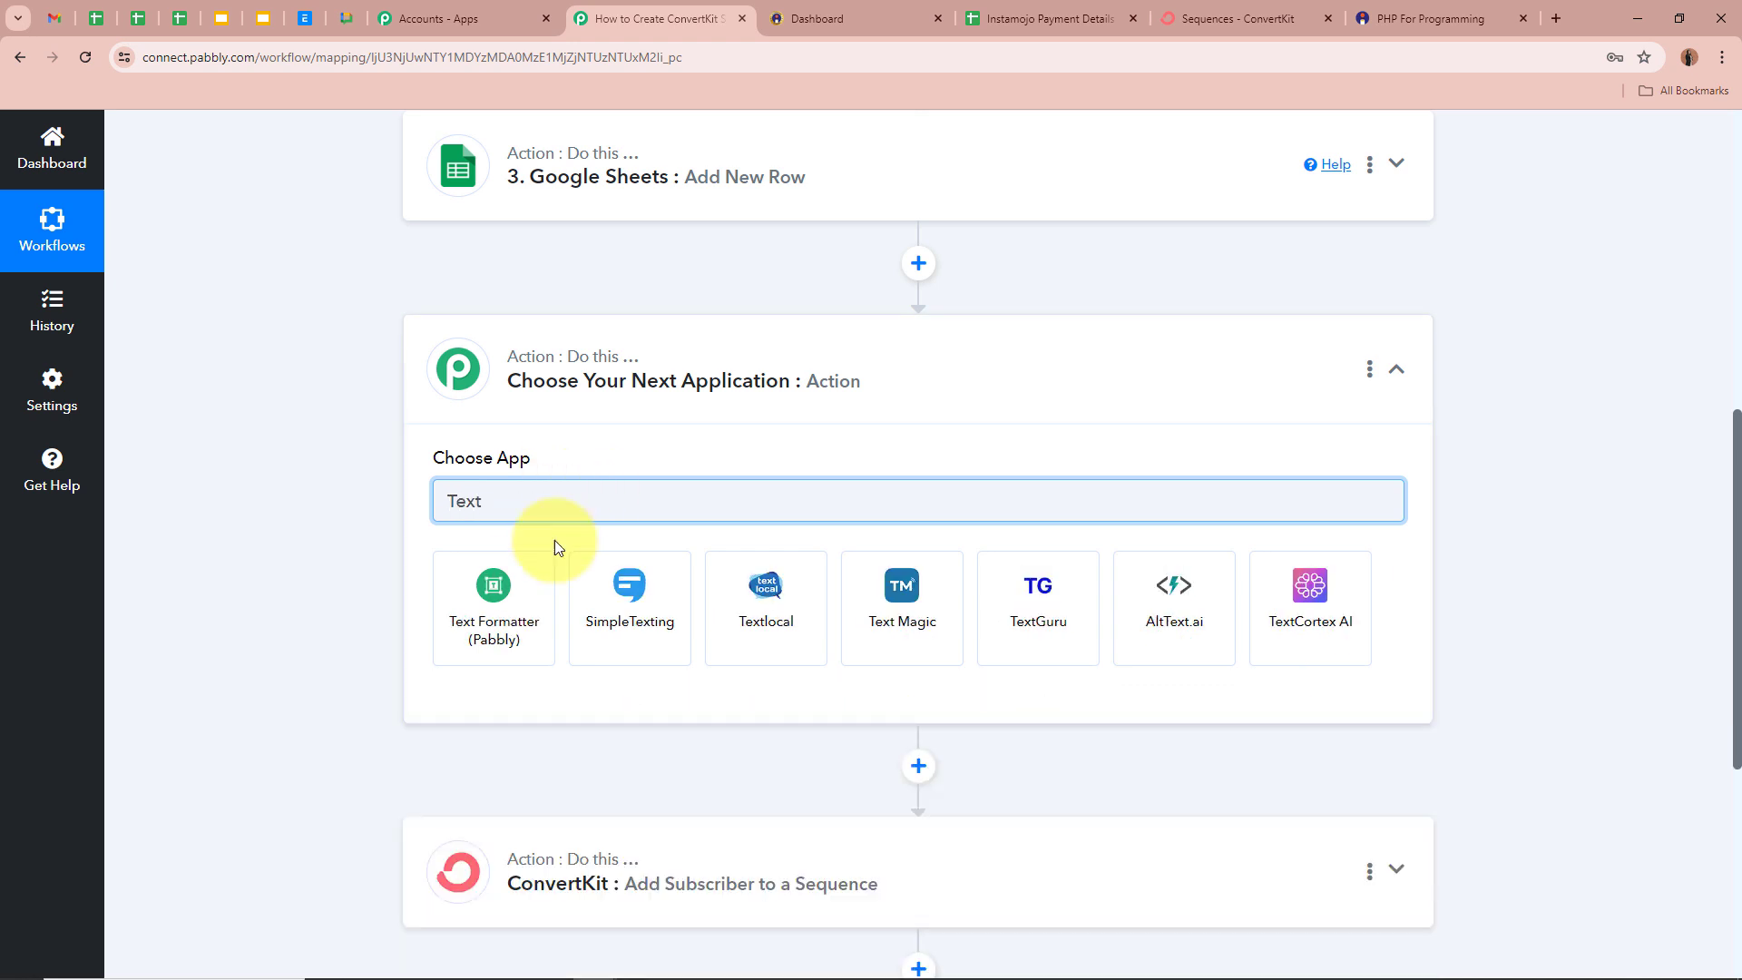
left_click(508, 567)
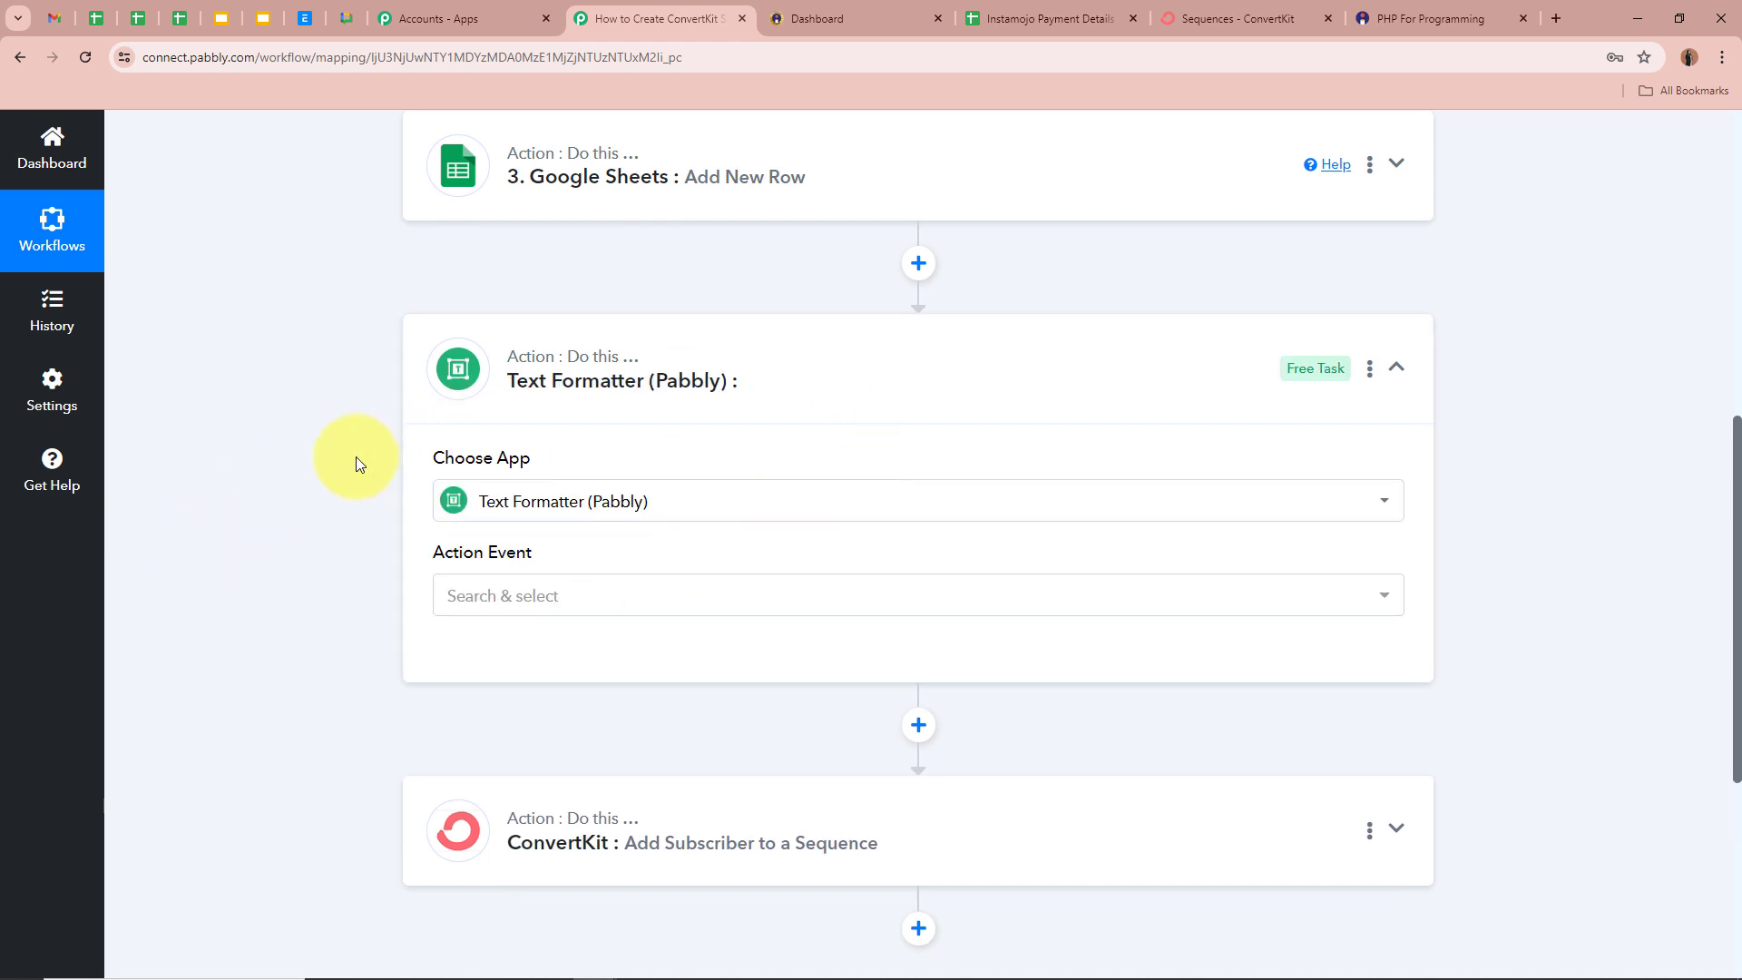
left_click(567, 595)
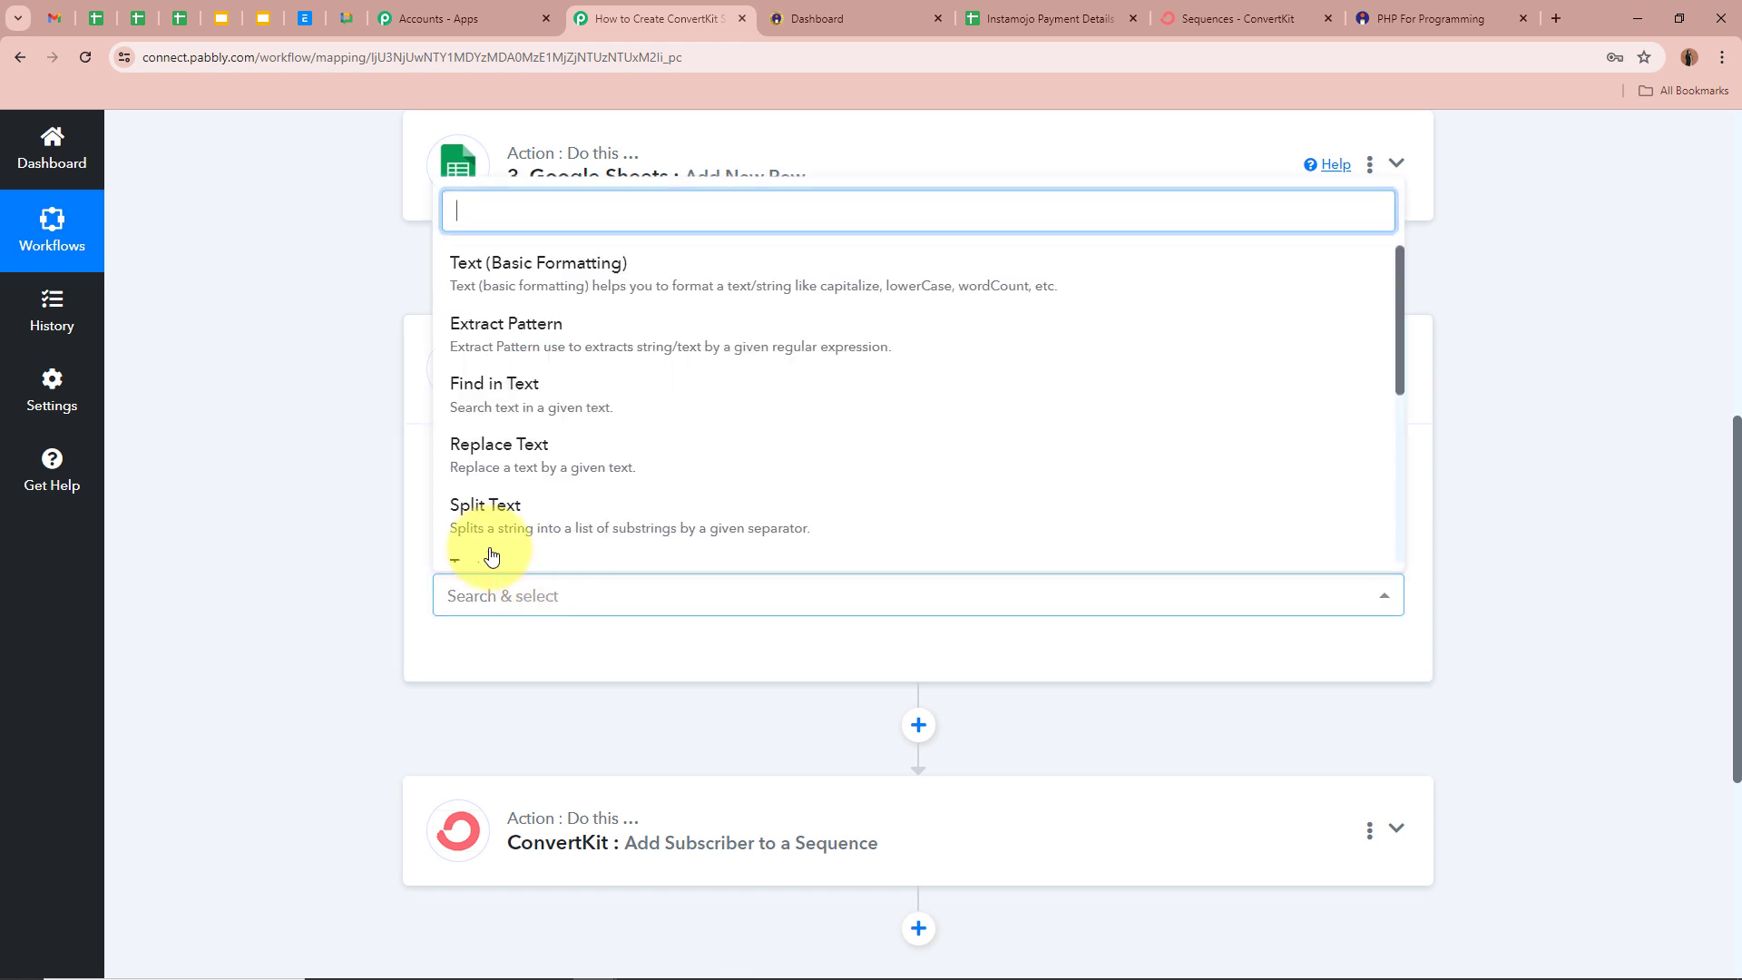
left_click(622, 510)
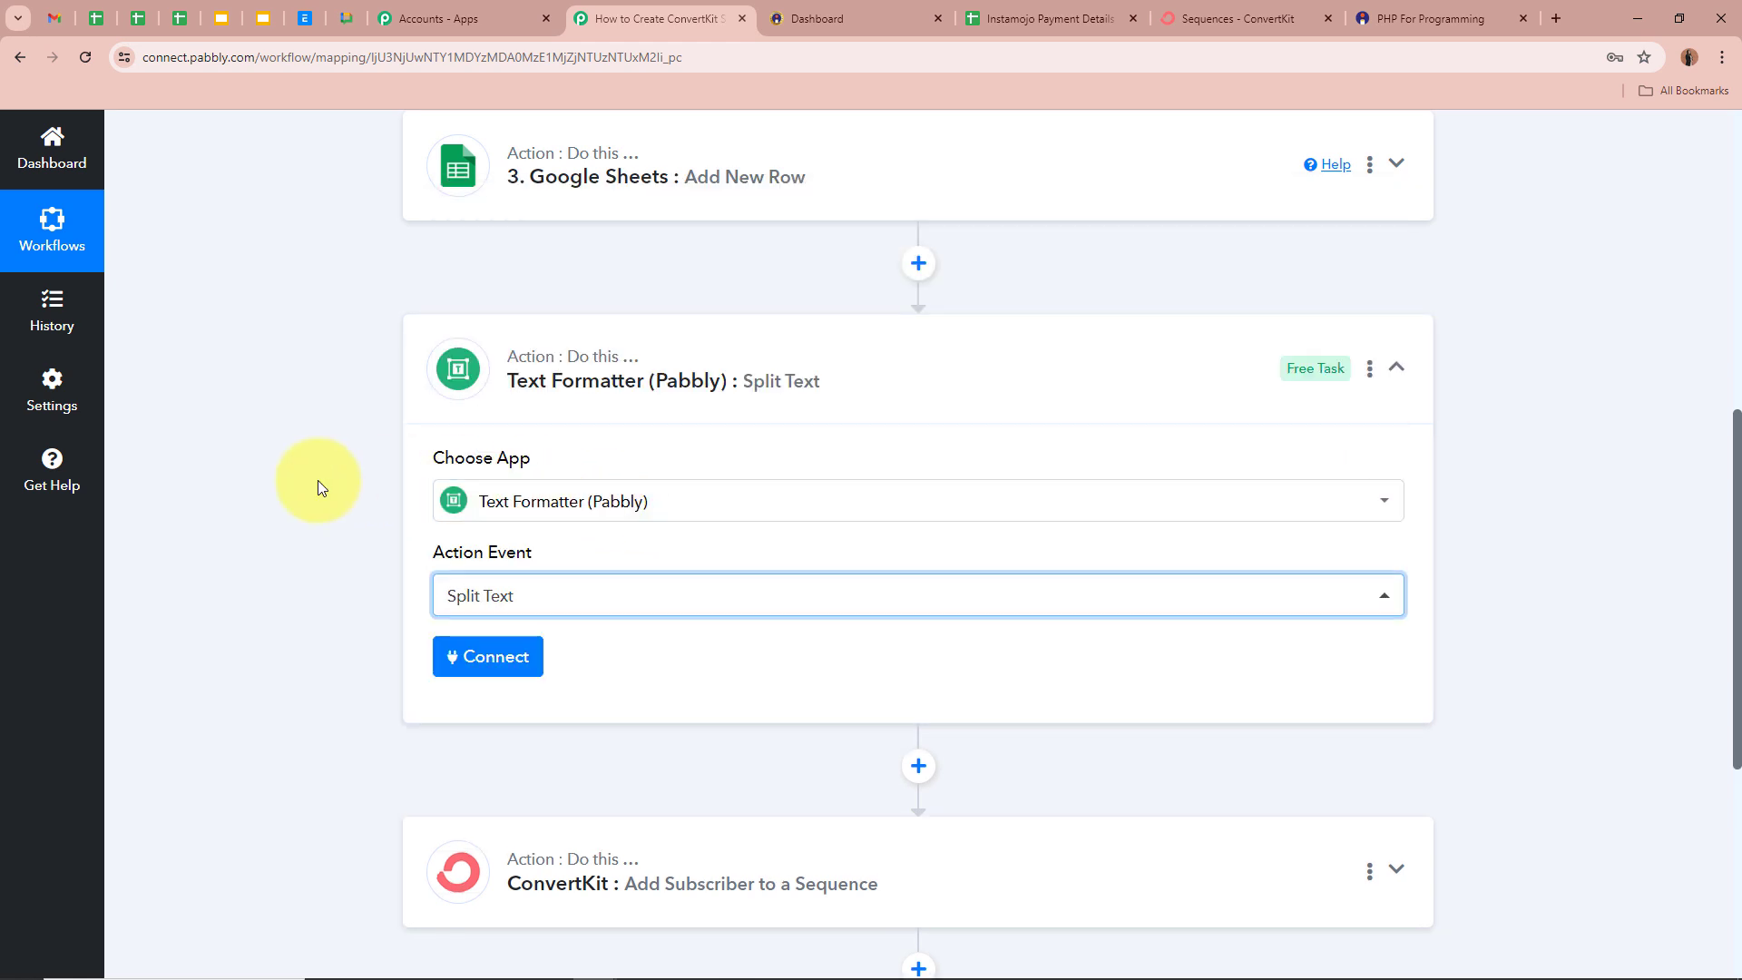
left_click(461, 655)
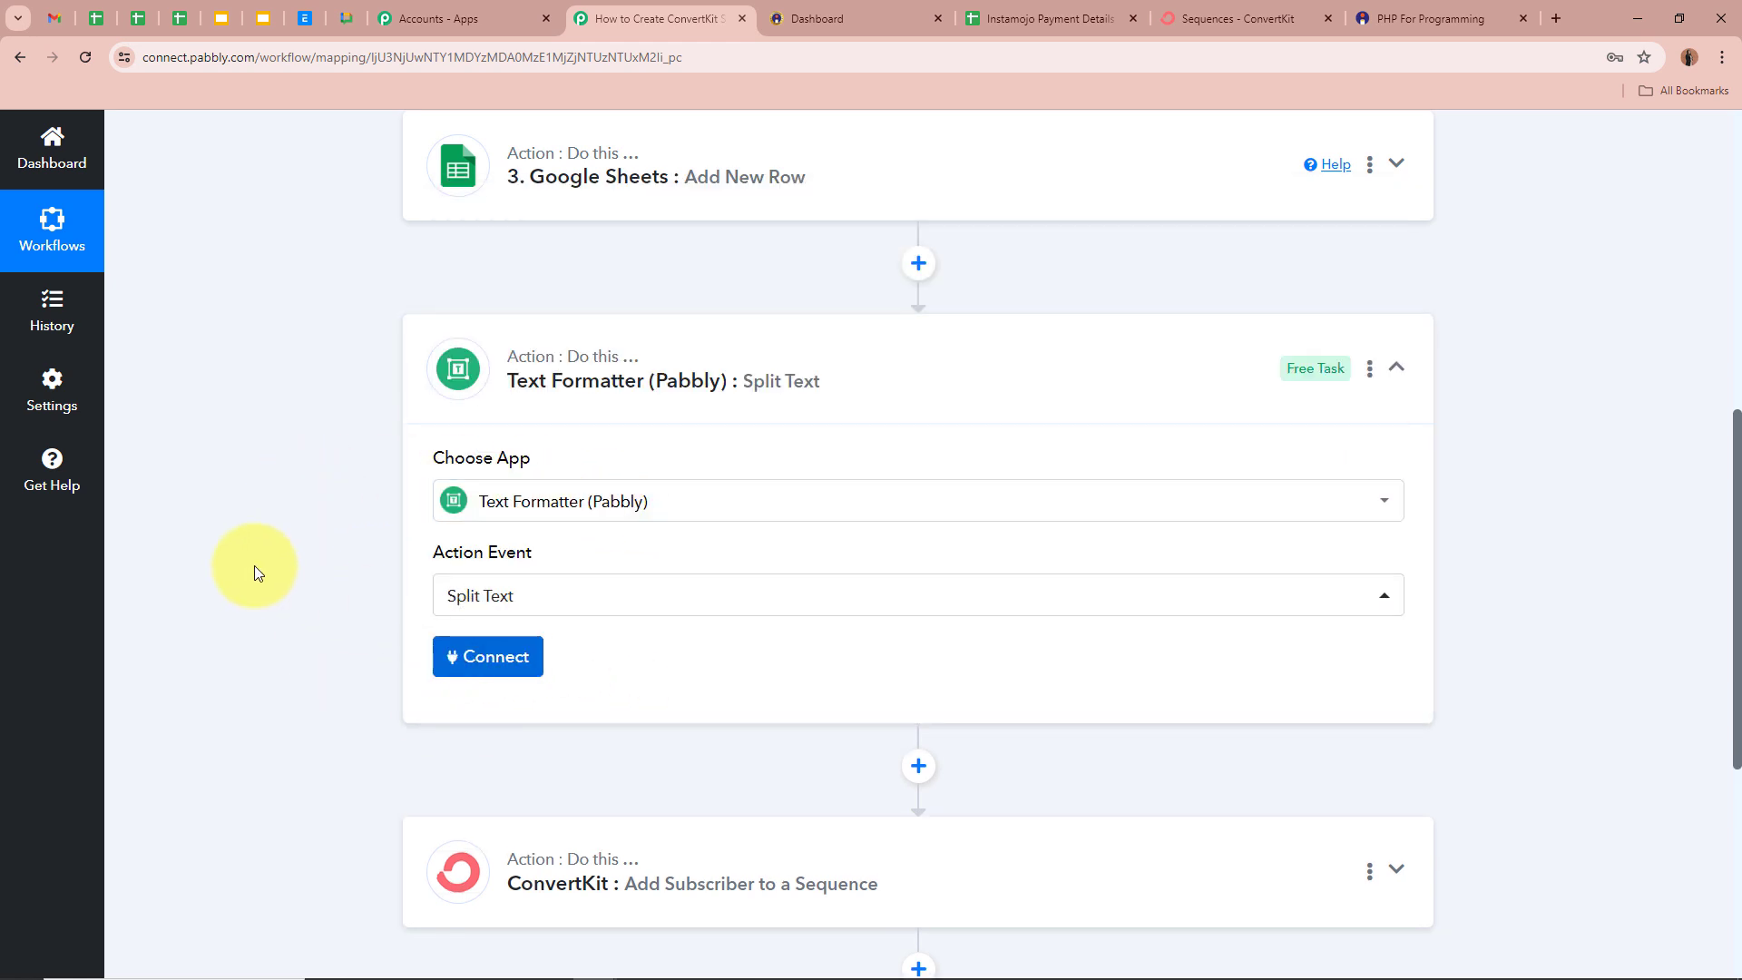
- Map the Instamojo buyer name into the Text to Split field
scroll(339, 568, "down", 2)
scroll(339, 568, "down", 1)
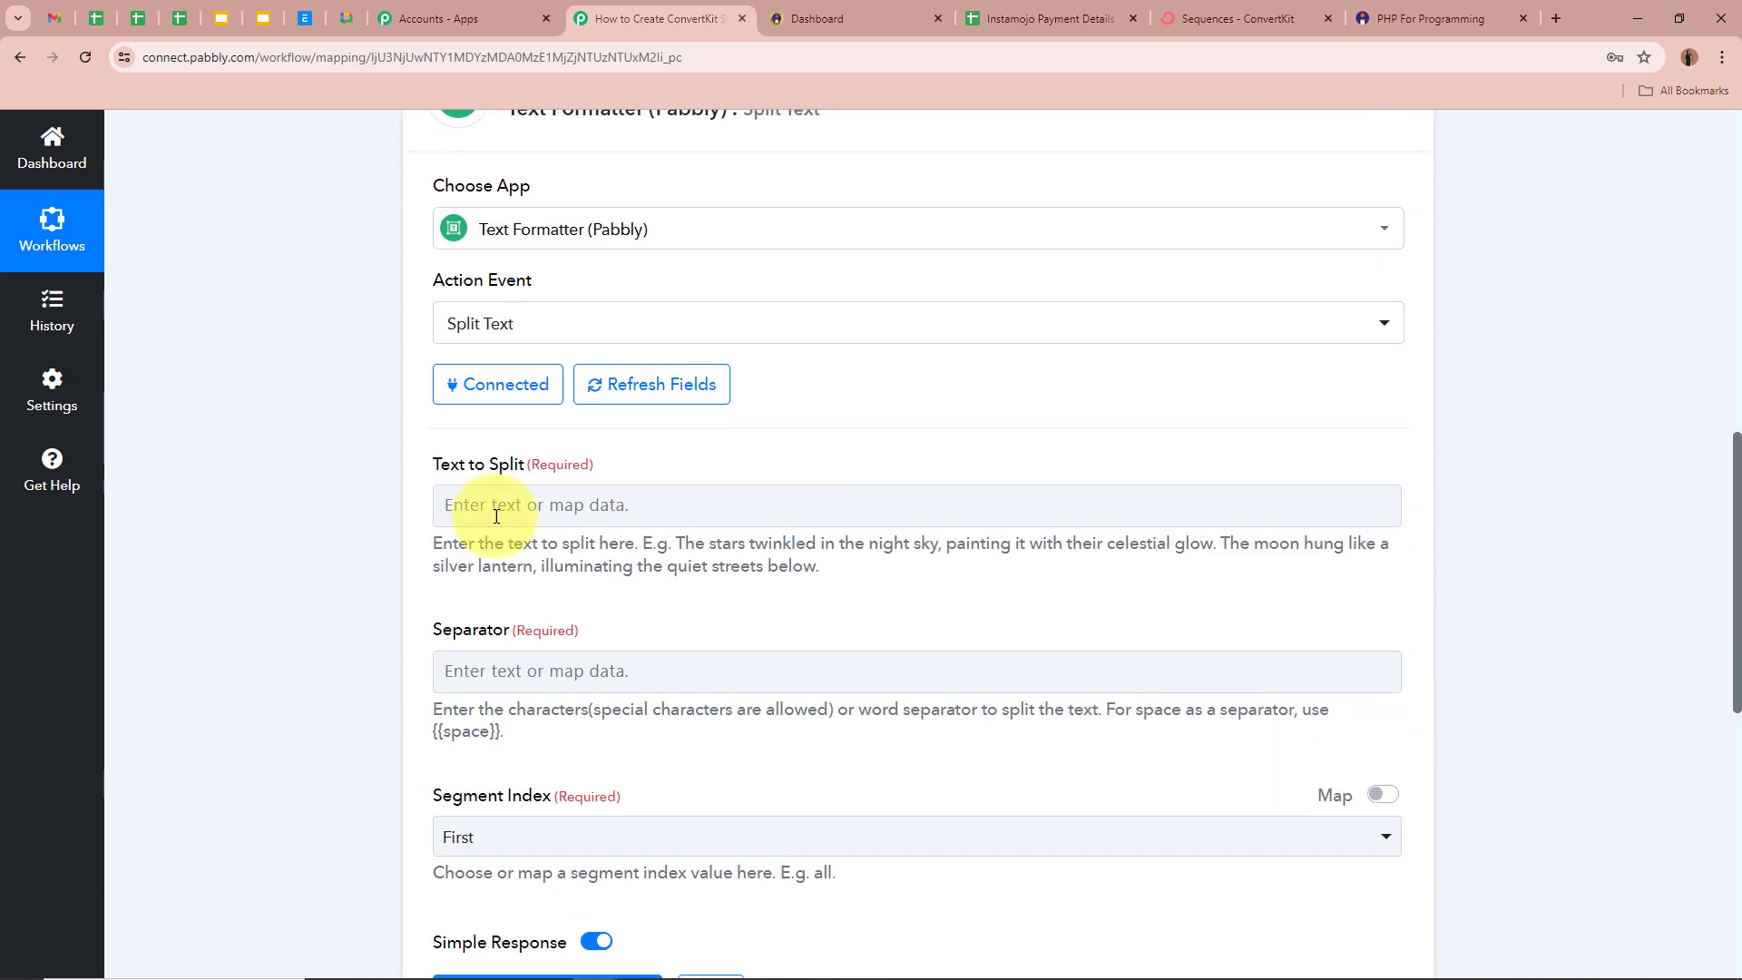
left_click(494, 512)
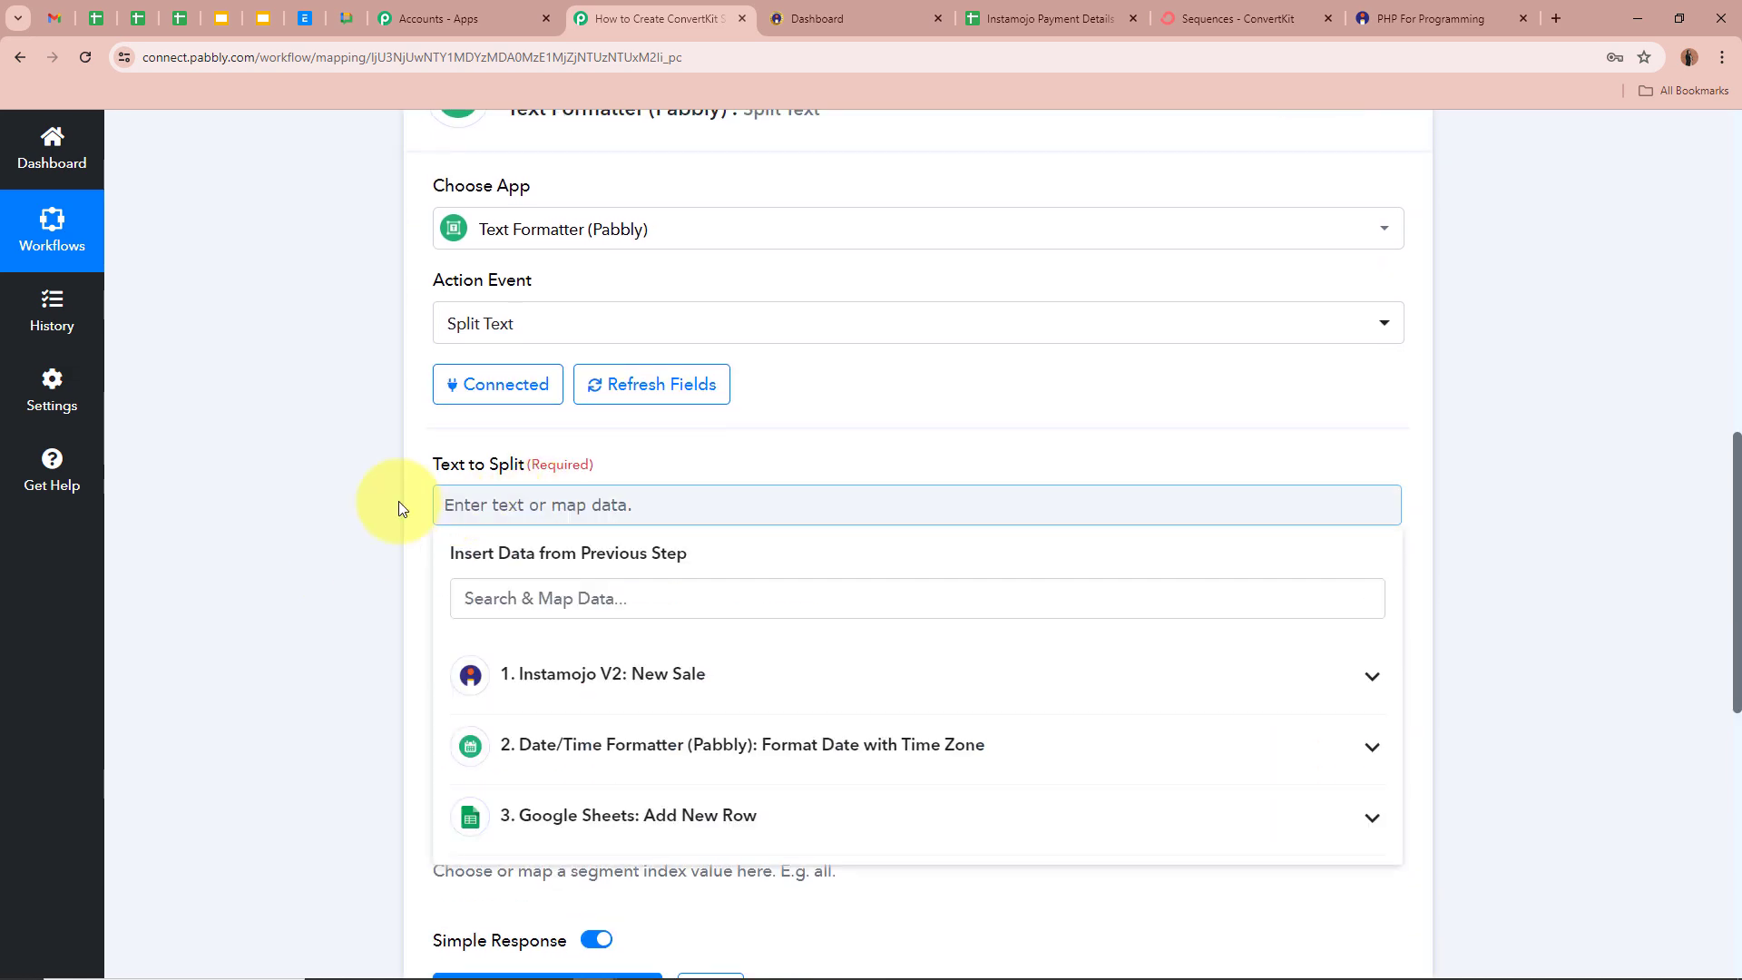
left_click(739, 681)
scroll(745, 810, "down", 2)
scroll(745, 810, "down", 10)
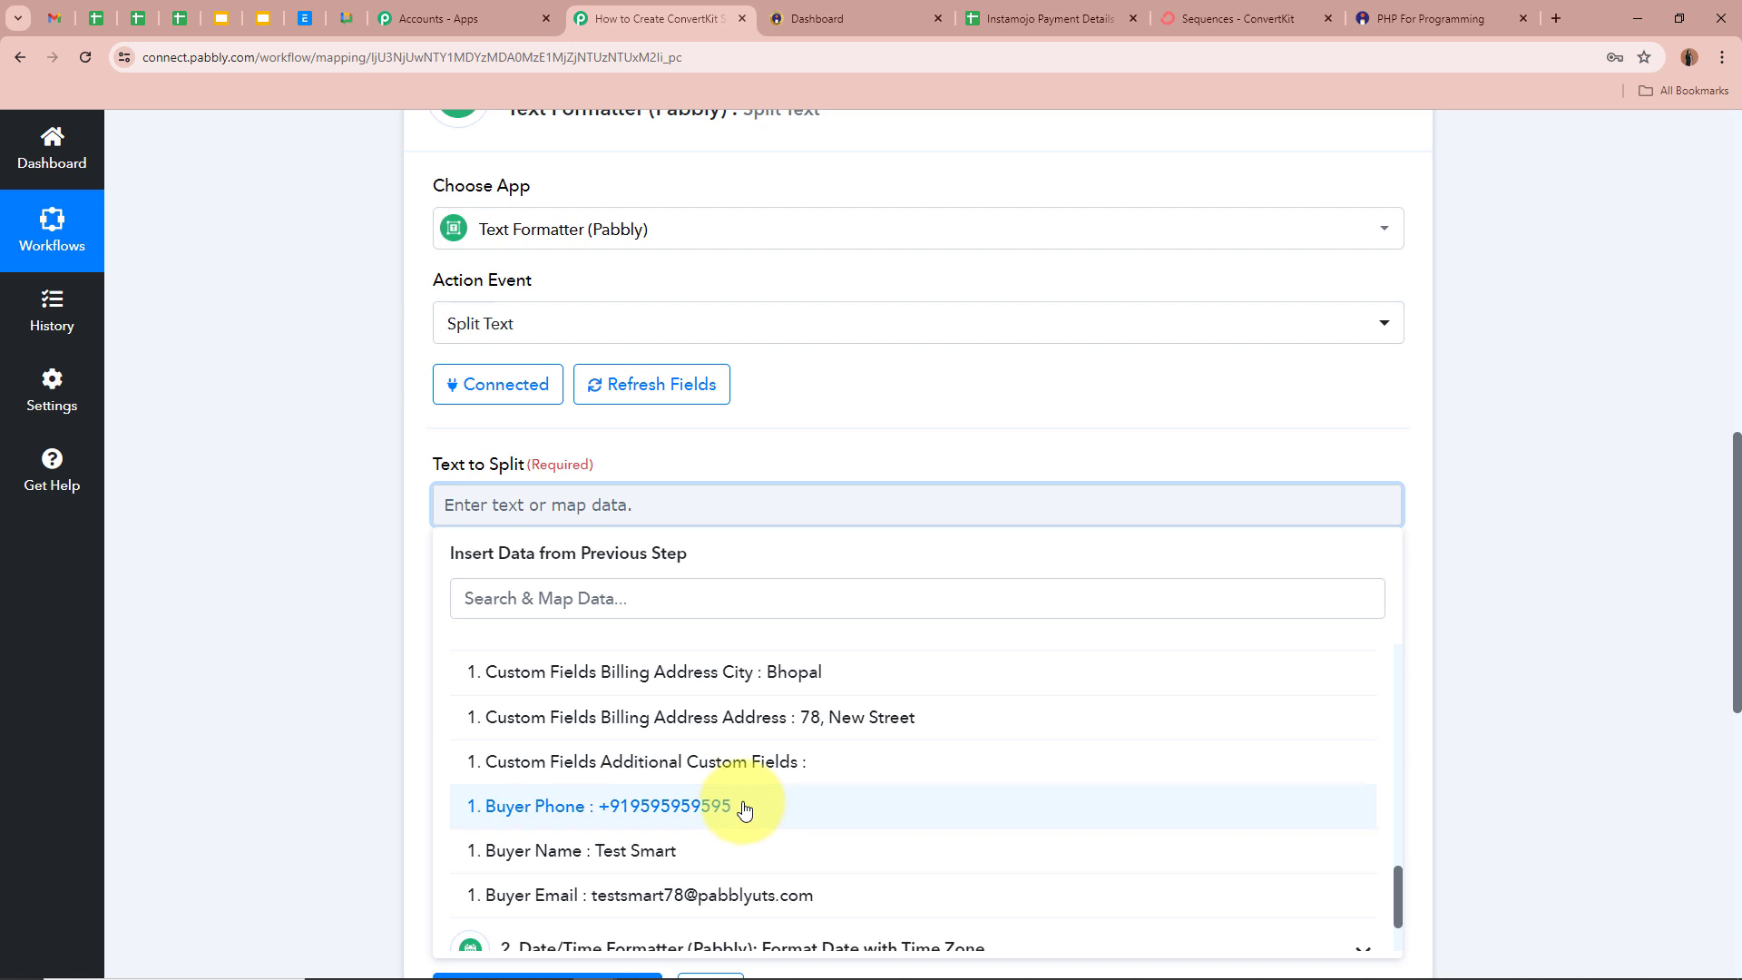
left_click(694, 853)
left_click(352, 582)
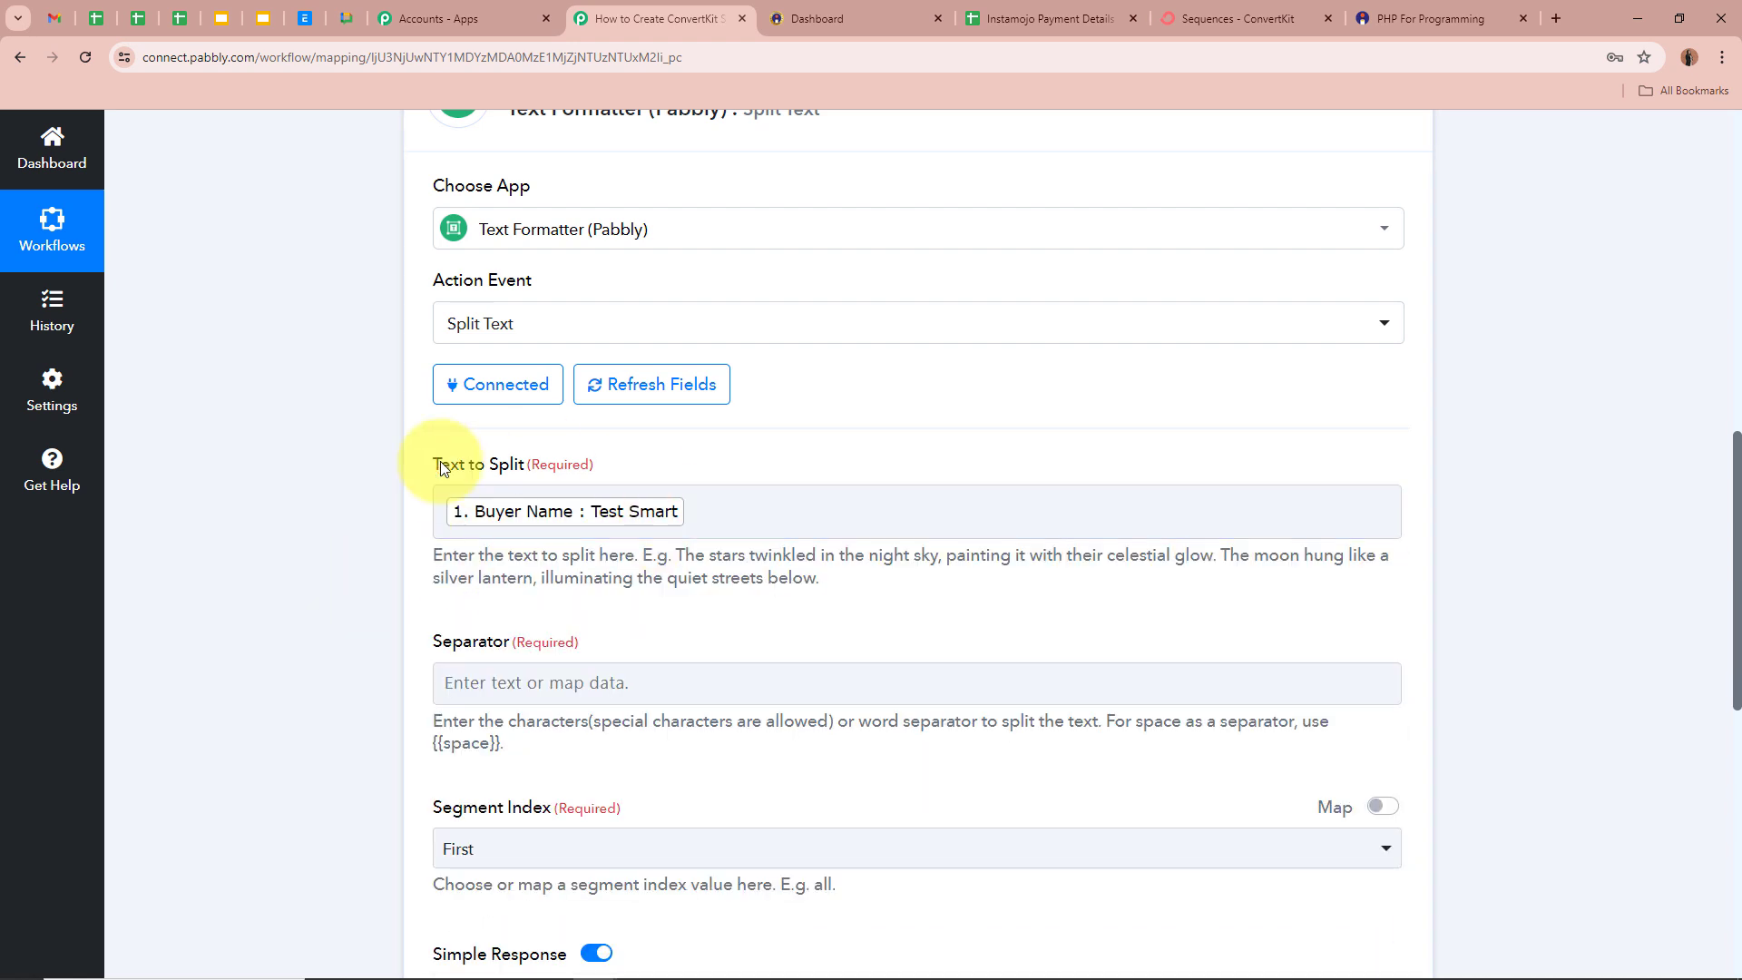
- Set the separator to {{space}} and the segment index to All
scroll(286, 530, "down", 2)
left_click(603, 501)
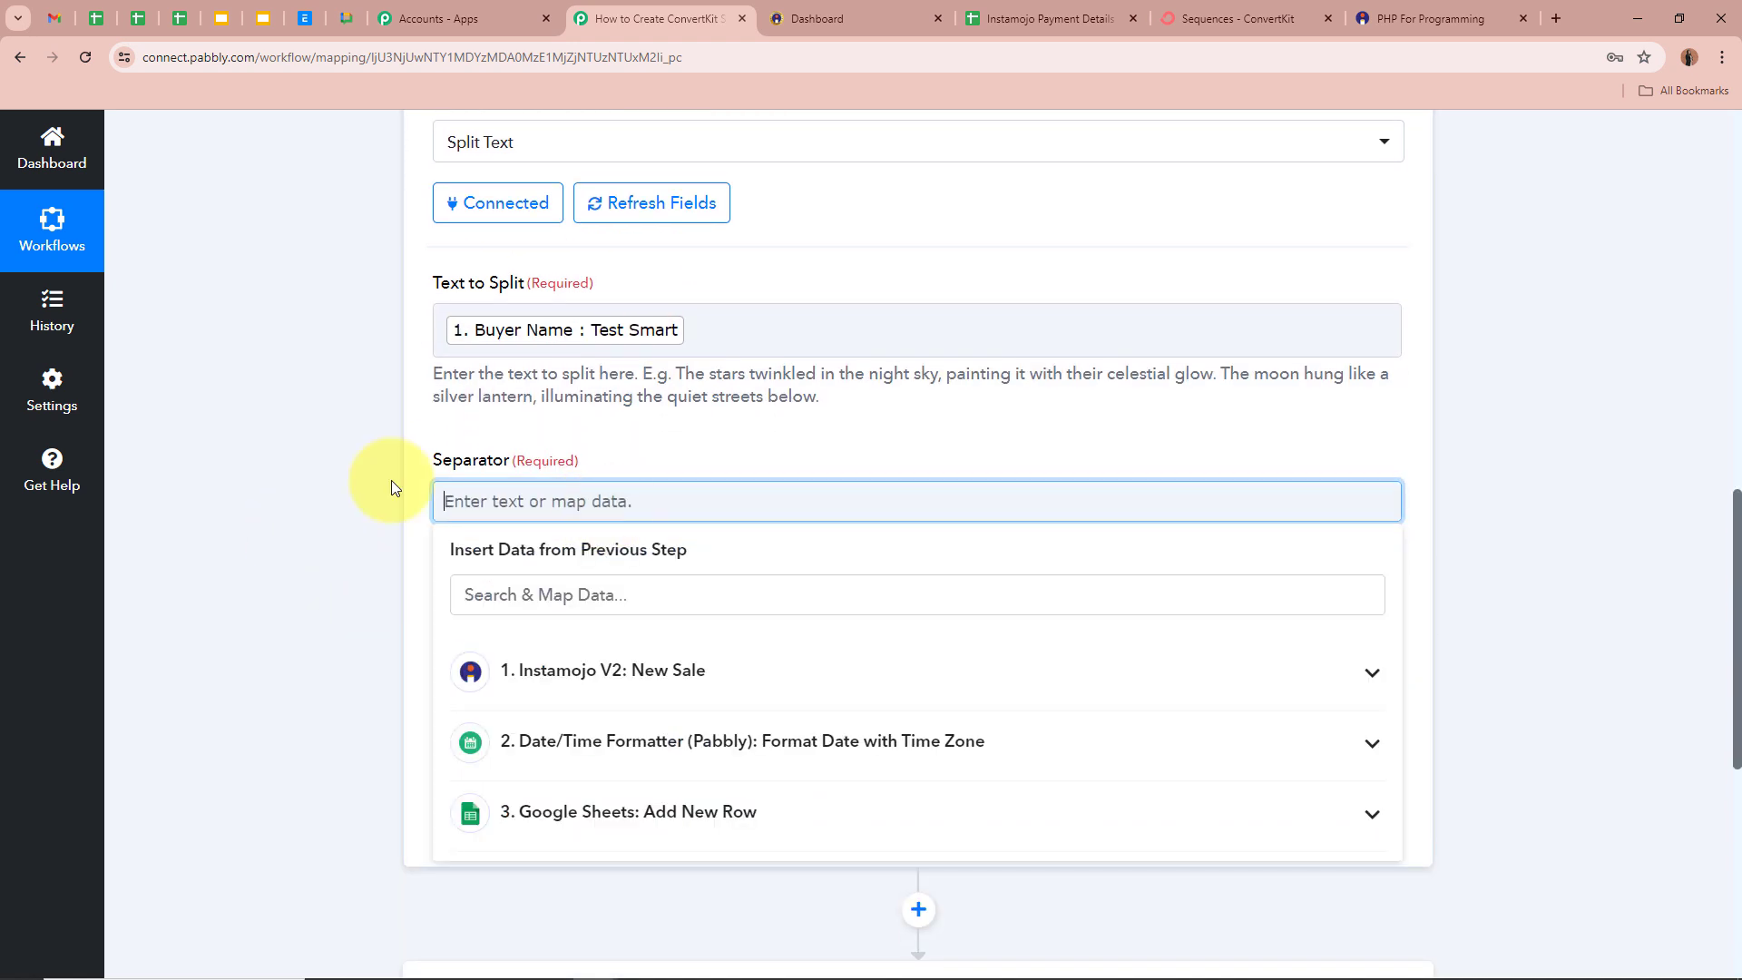
left_click(288, 501)
left_click_drag(1106, 539, 575, 555)
left_click(439, 561)
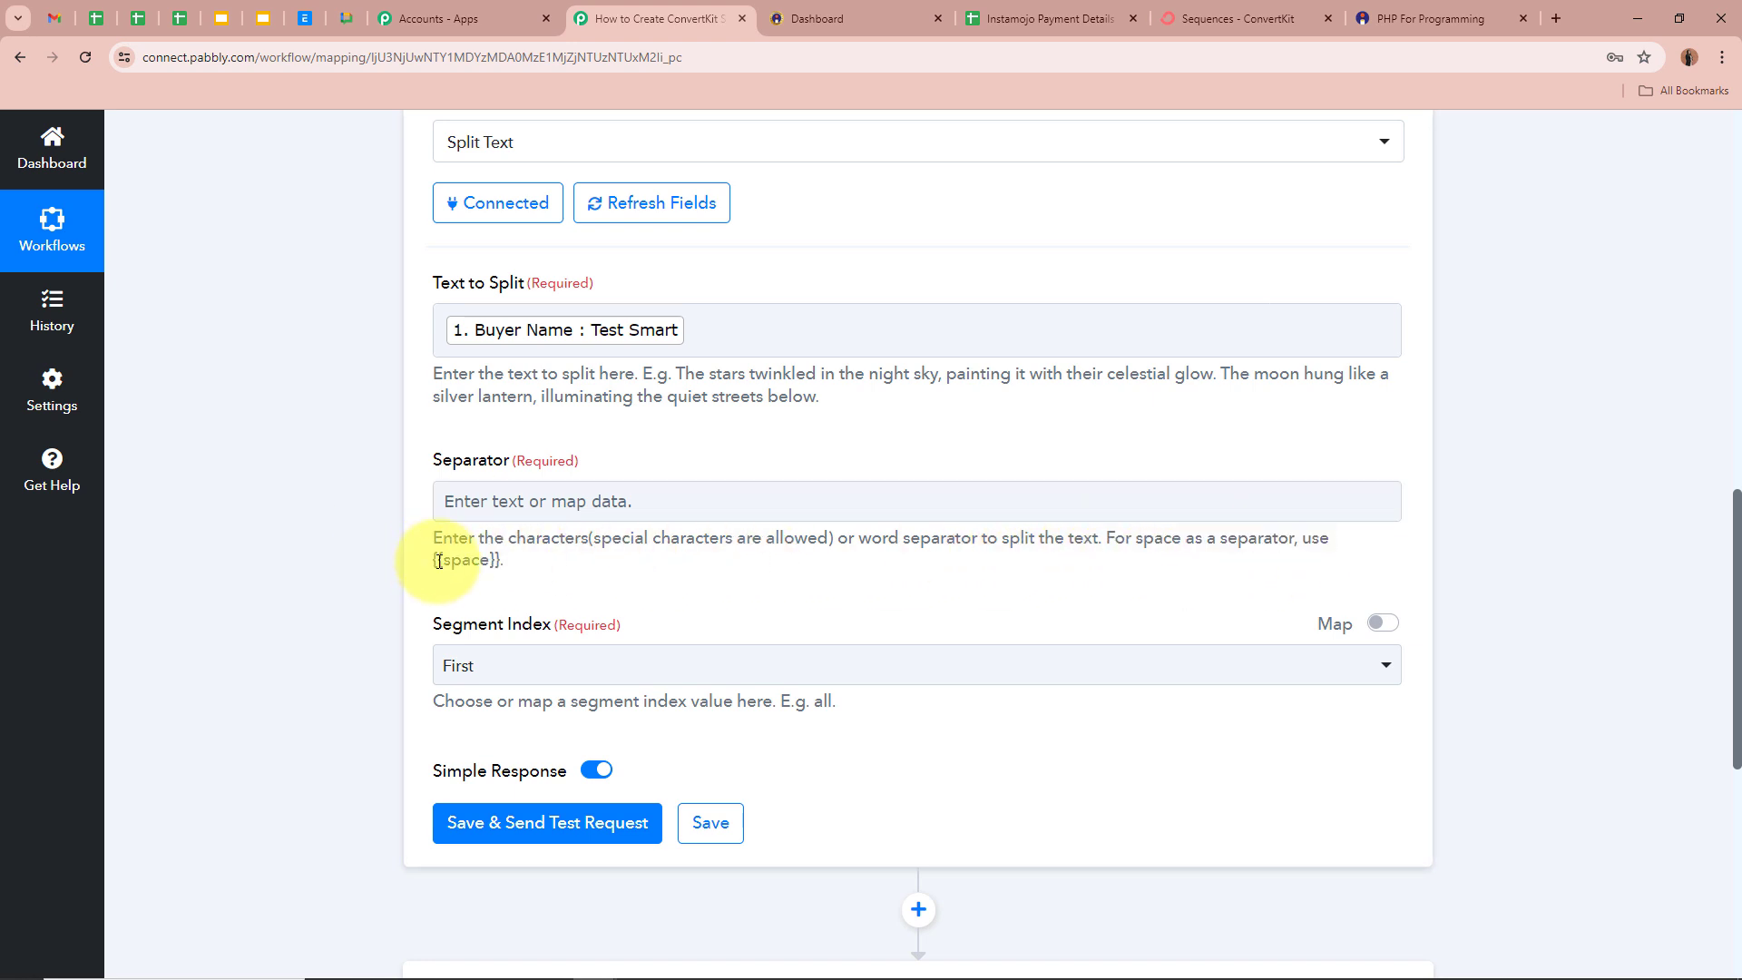
left_click_drag(446, 564, 488, 559)
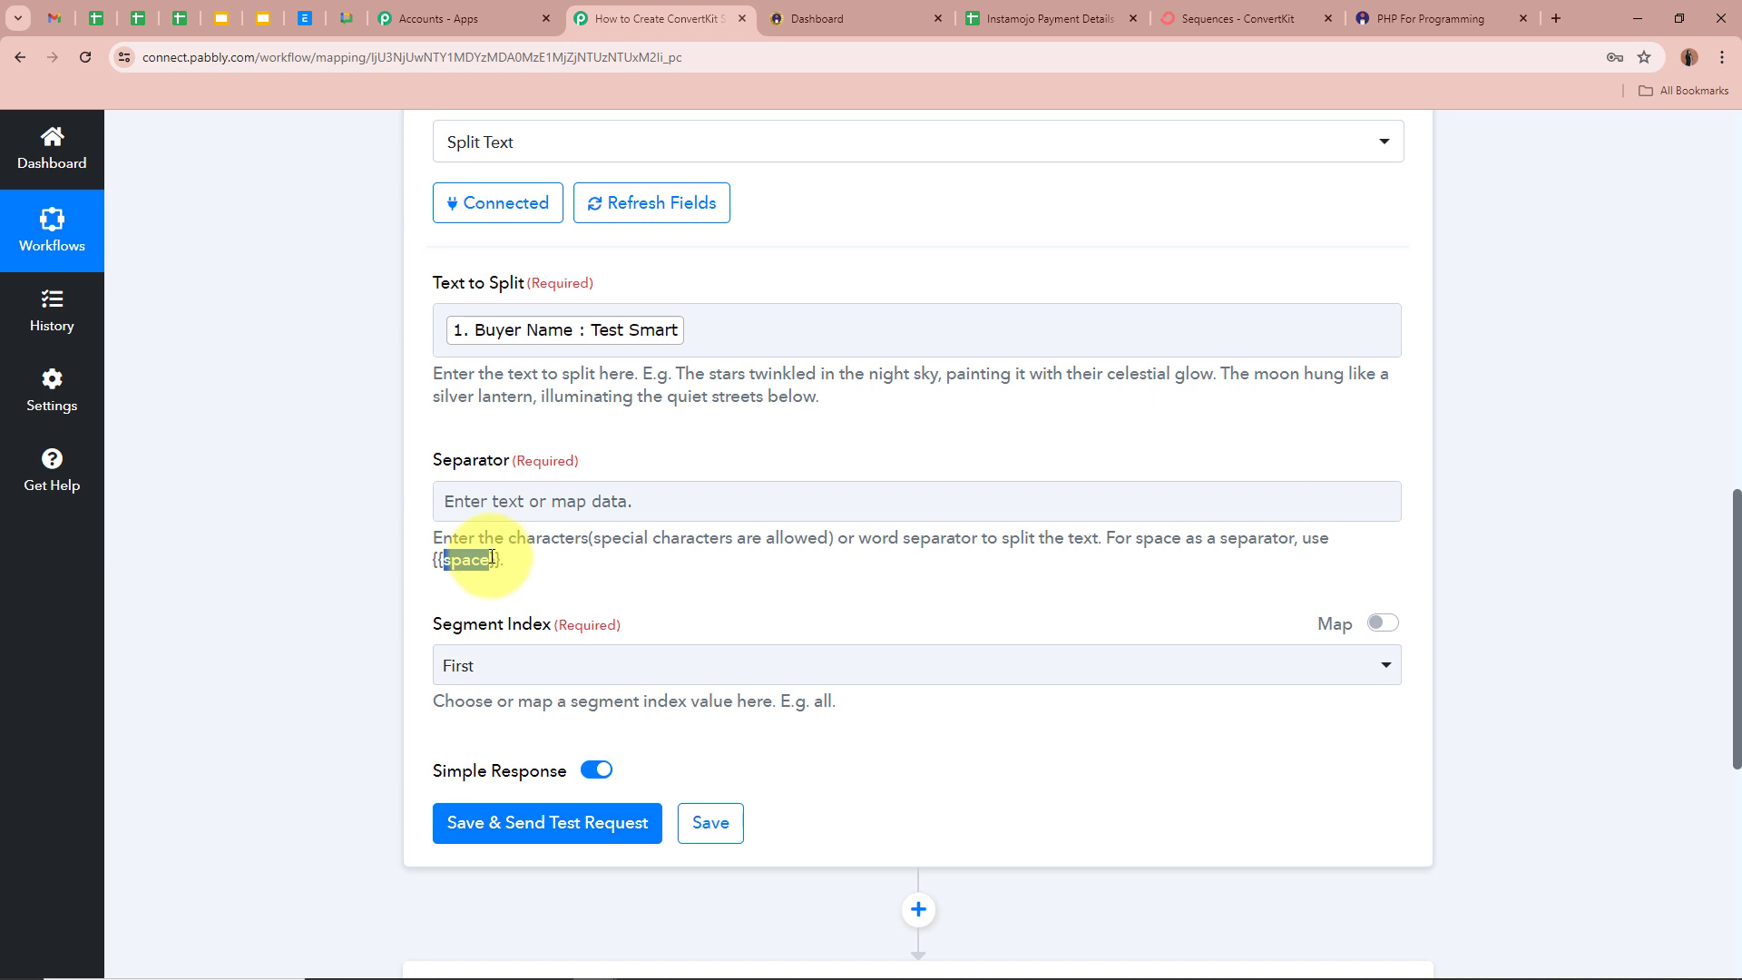
left_click(403, 563)
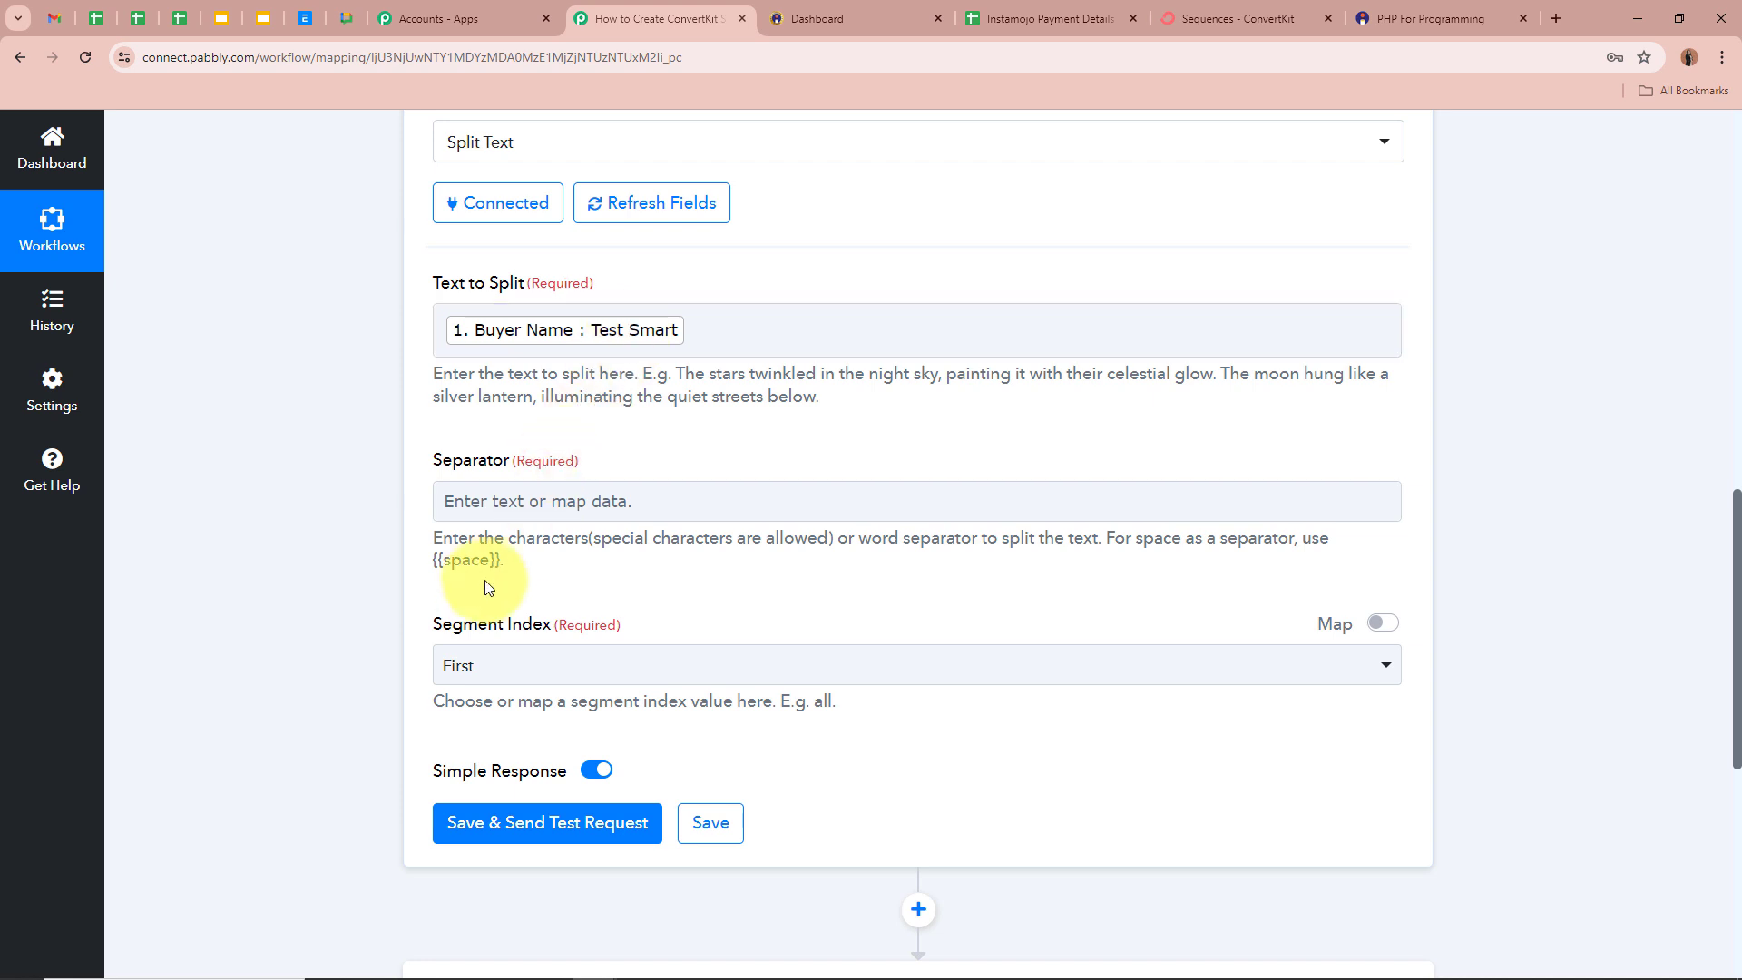
left_click_drag(499, 561, 426, 562)
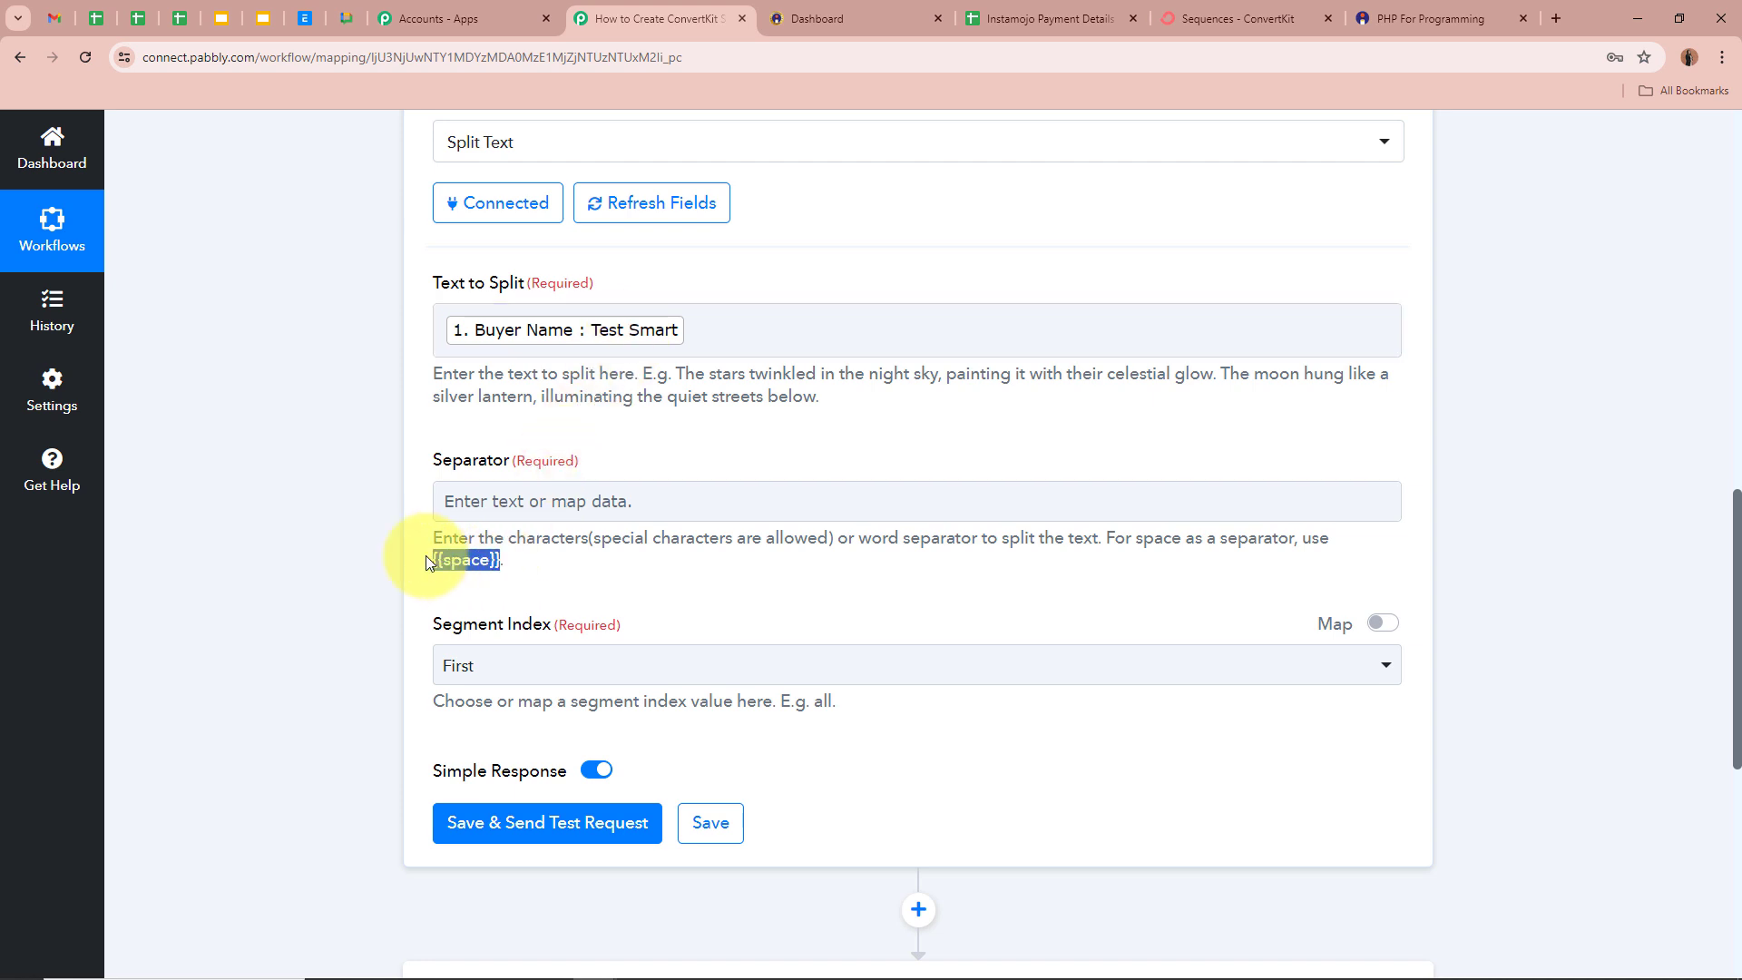
left_click(550, 499)
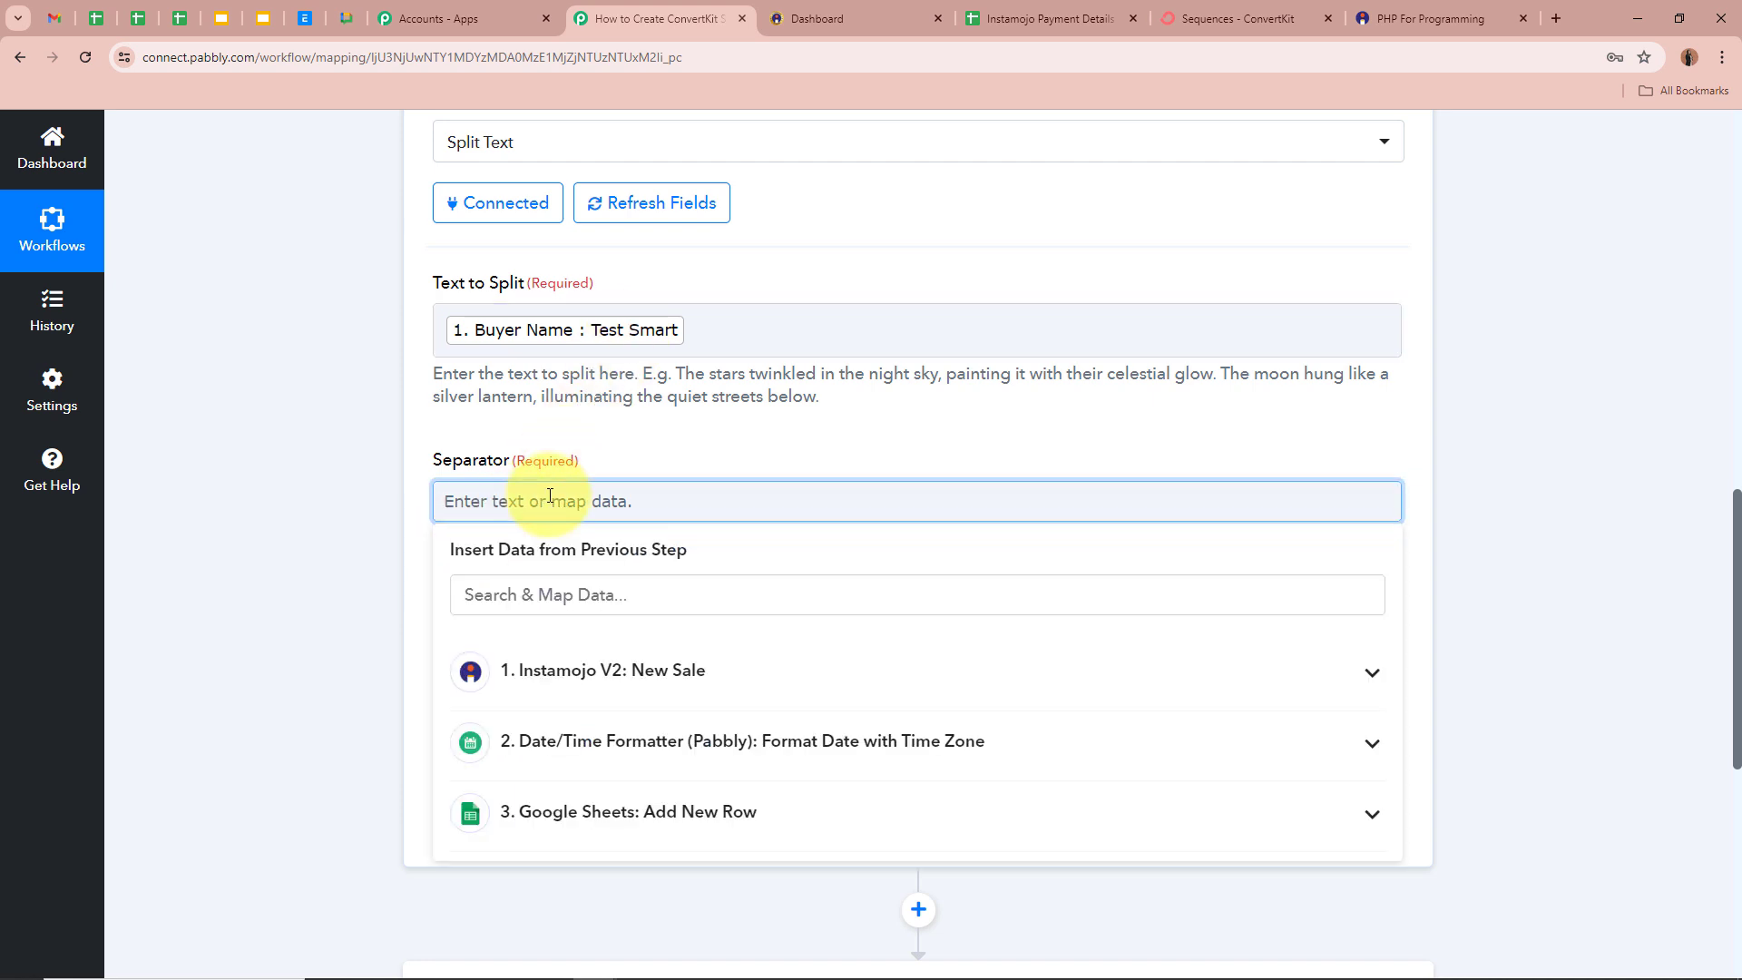
left_click(281, 525)
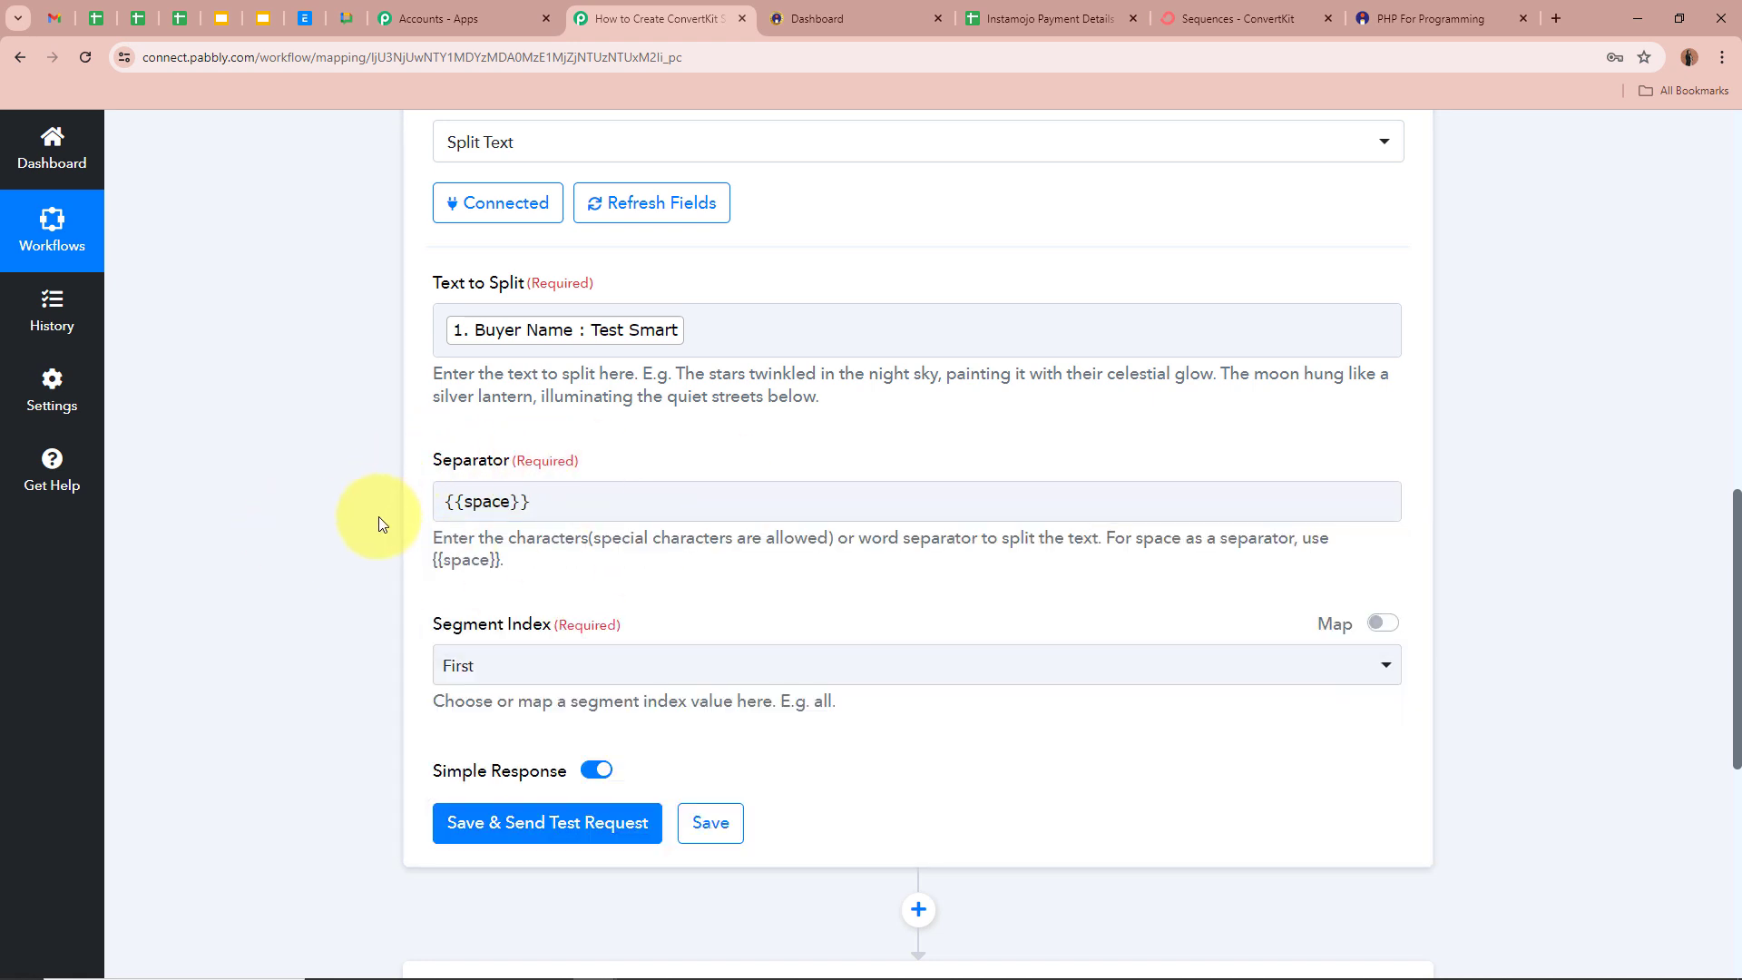
scroll(378, 515, "down", 1)
left_click(526, 570)
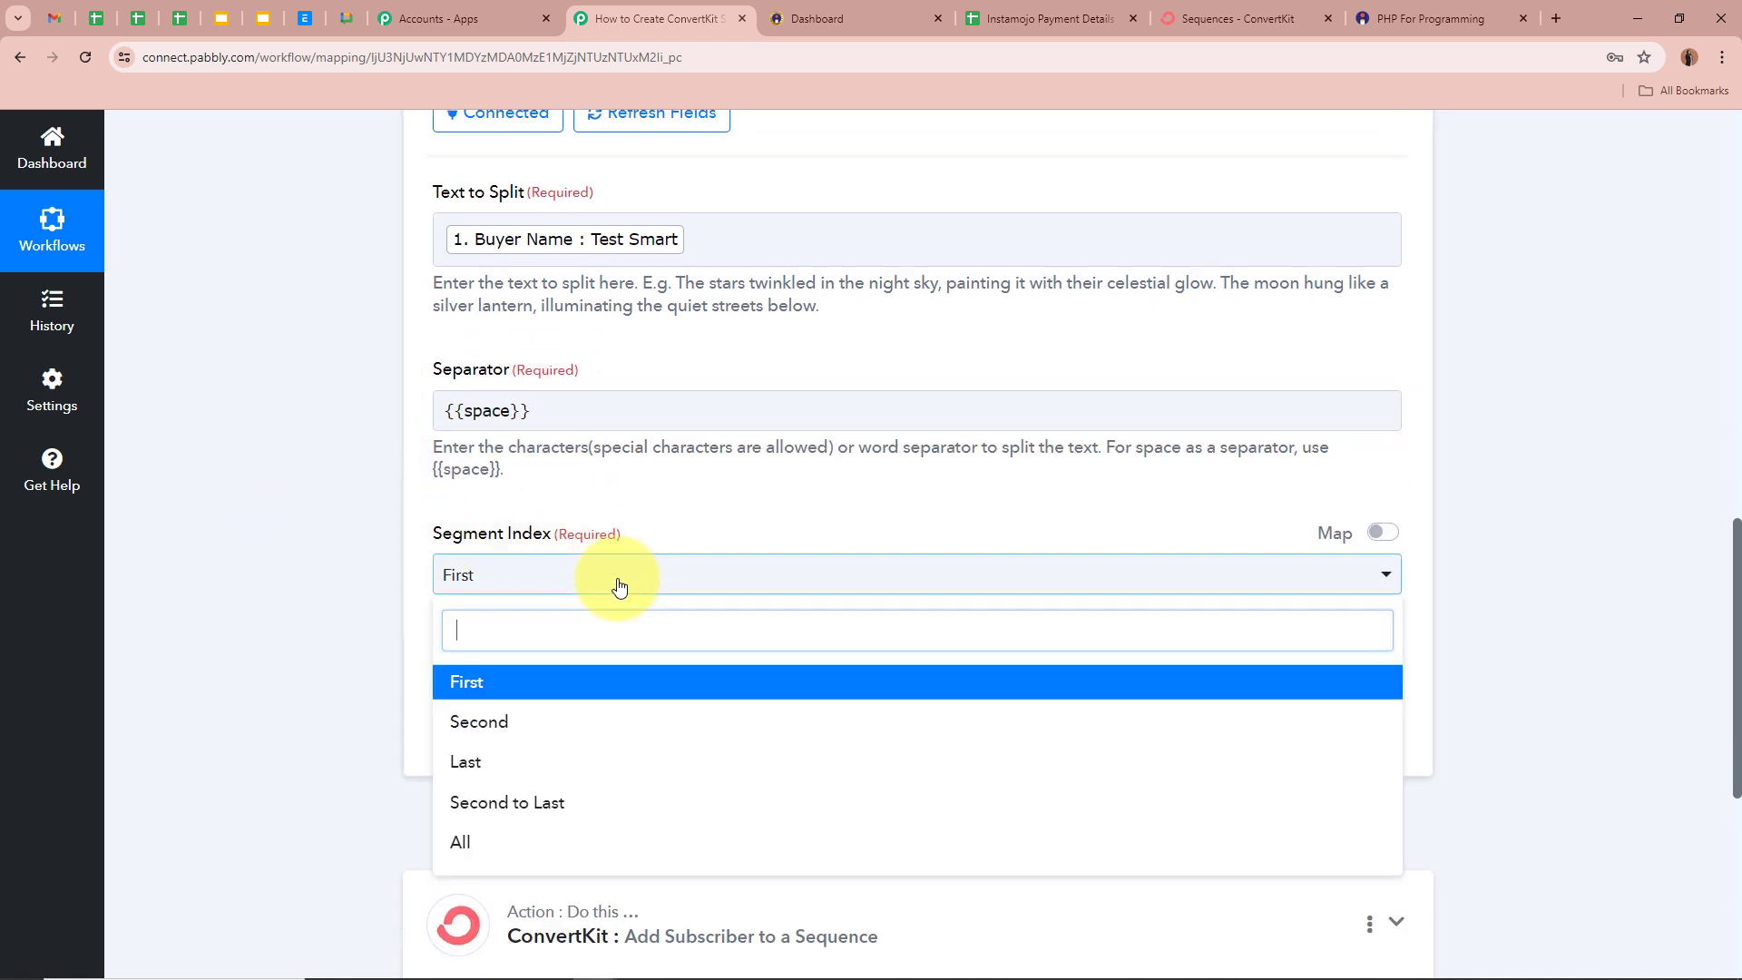
left_click(544, 840)
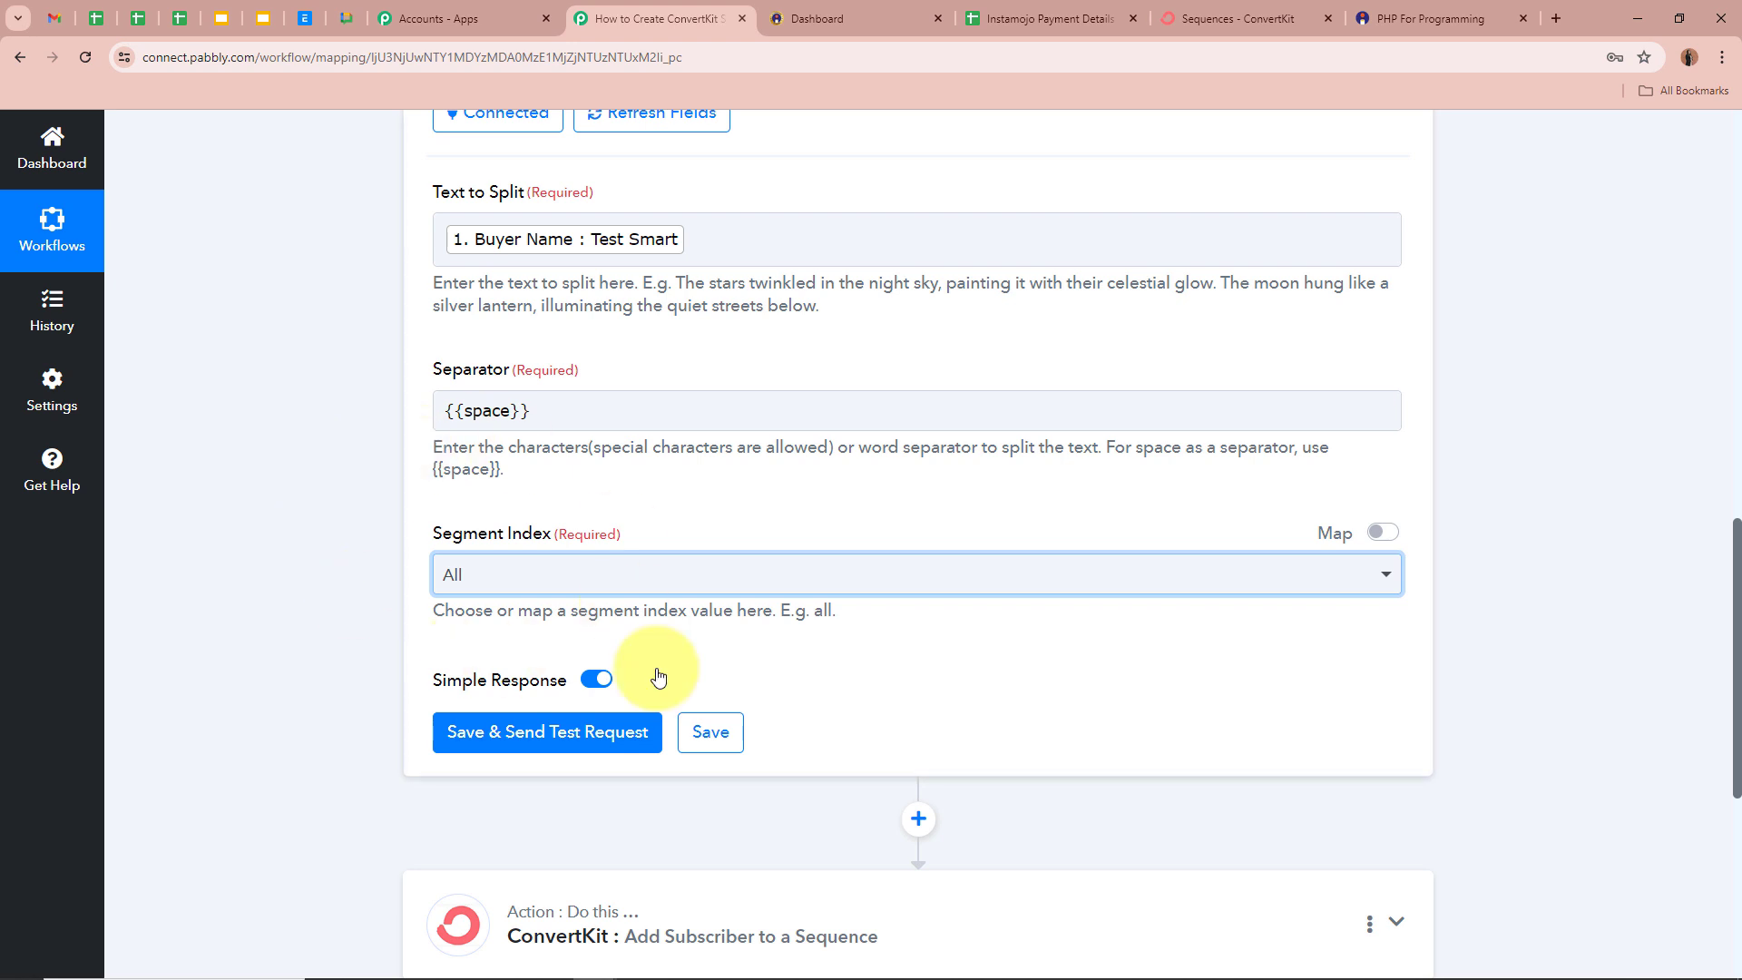
- Save and test the step, confirming Result 0 Test and Result 1 Smart
scroll(454, 573, "down", 2)
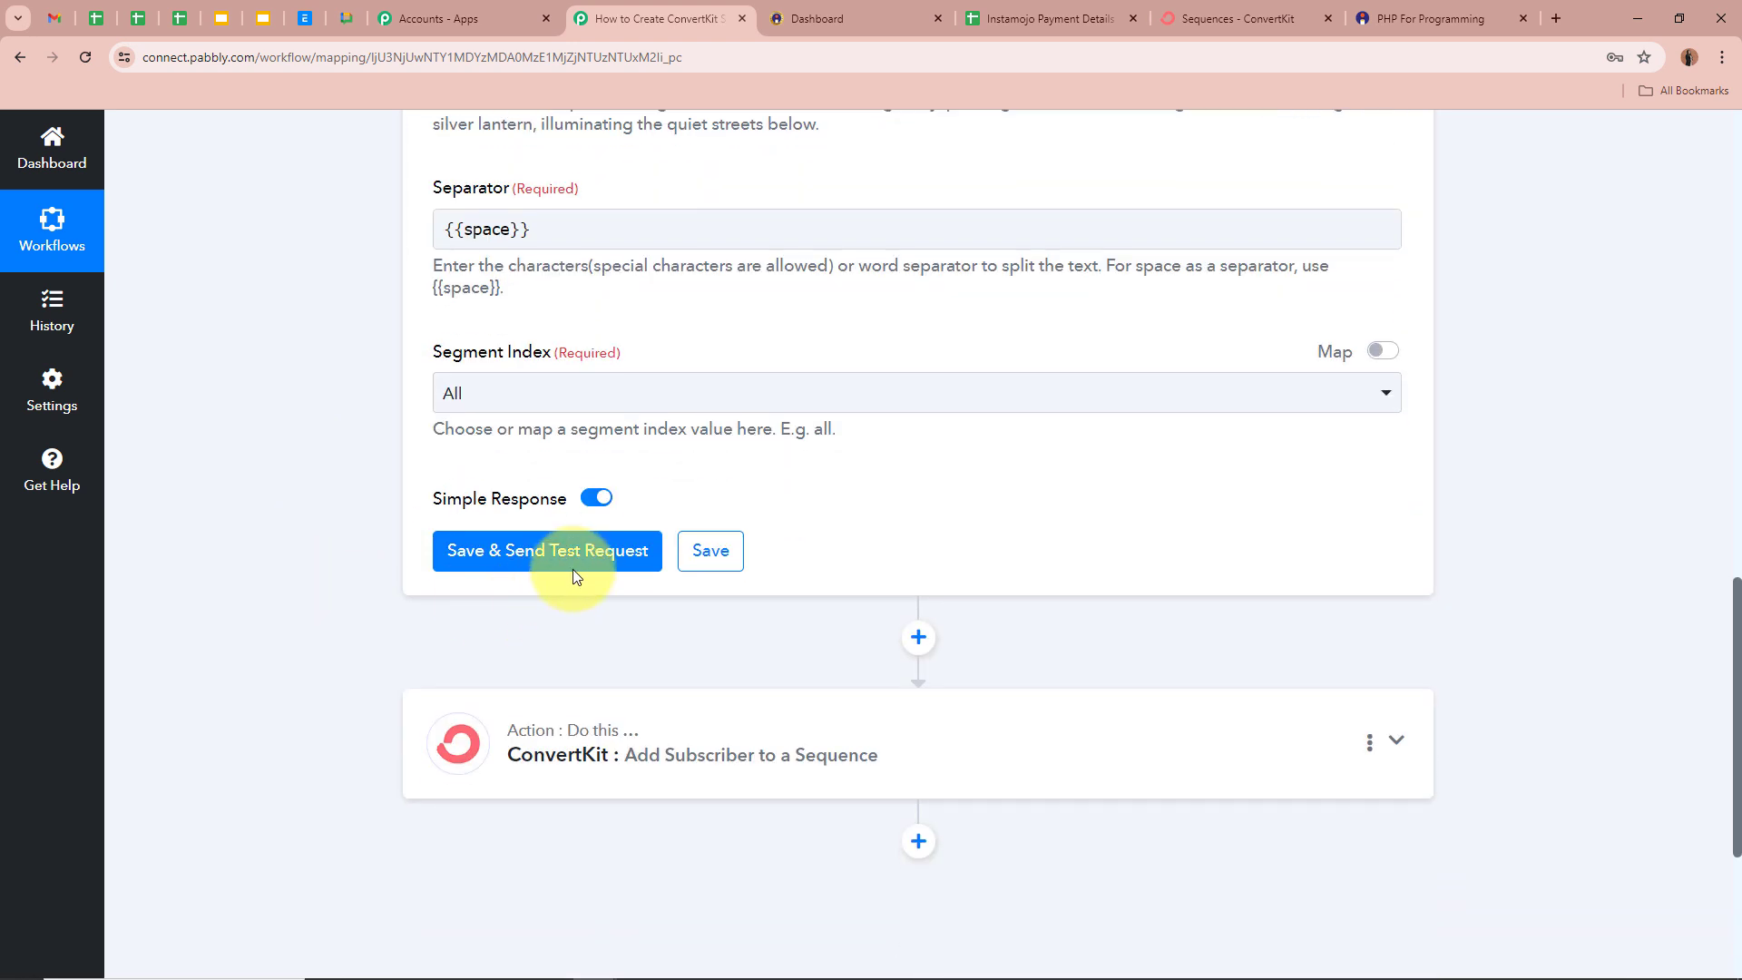
left_click(573, 561)
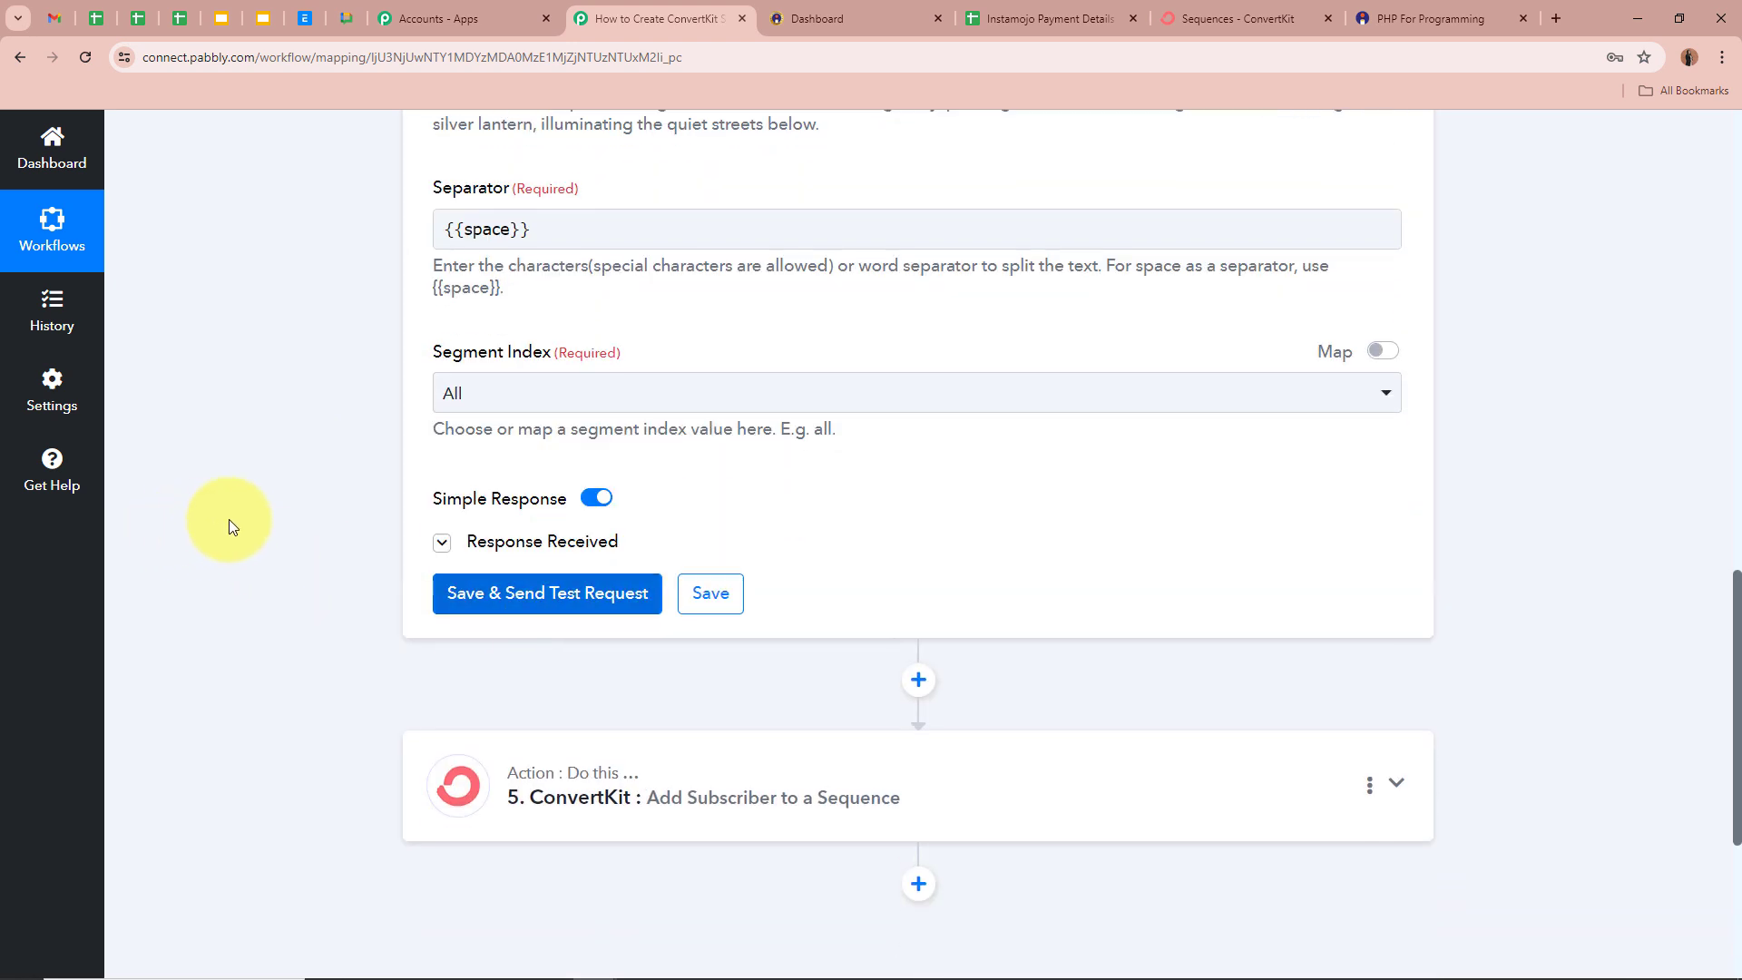
scroll(229, 518, "down", 1)
scroll(229, 519, "down", 1)
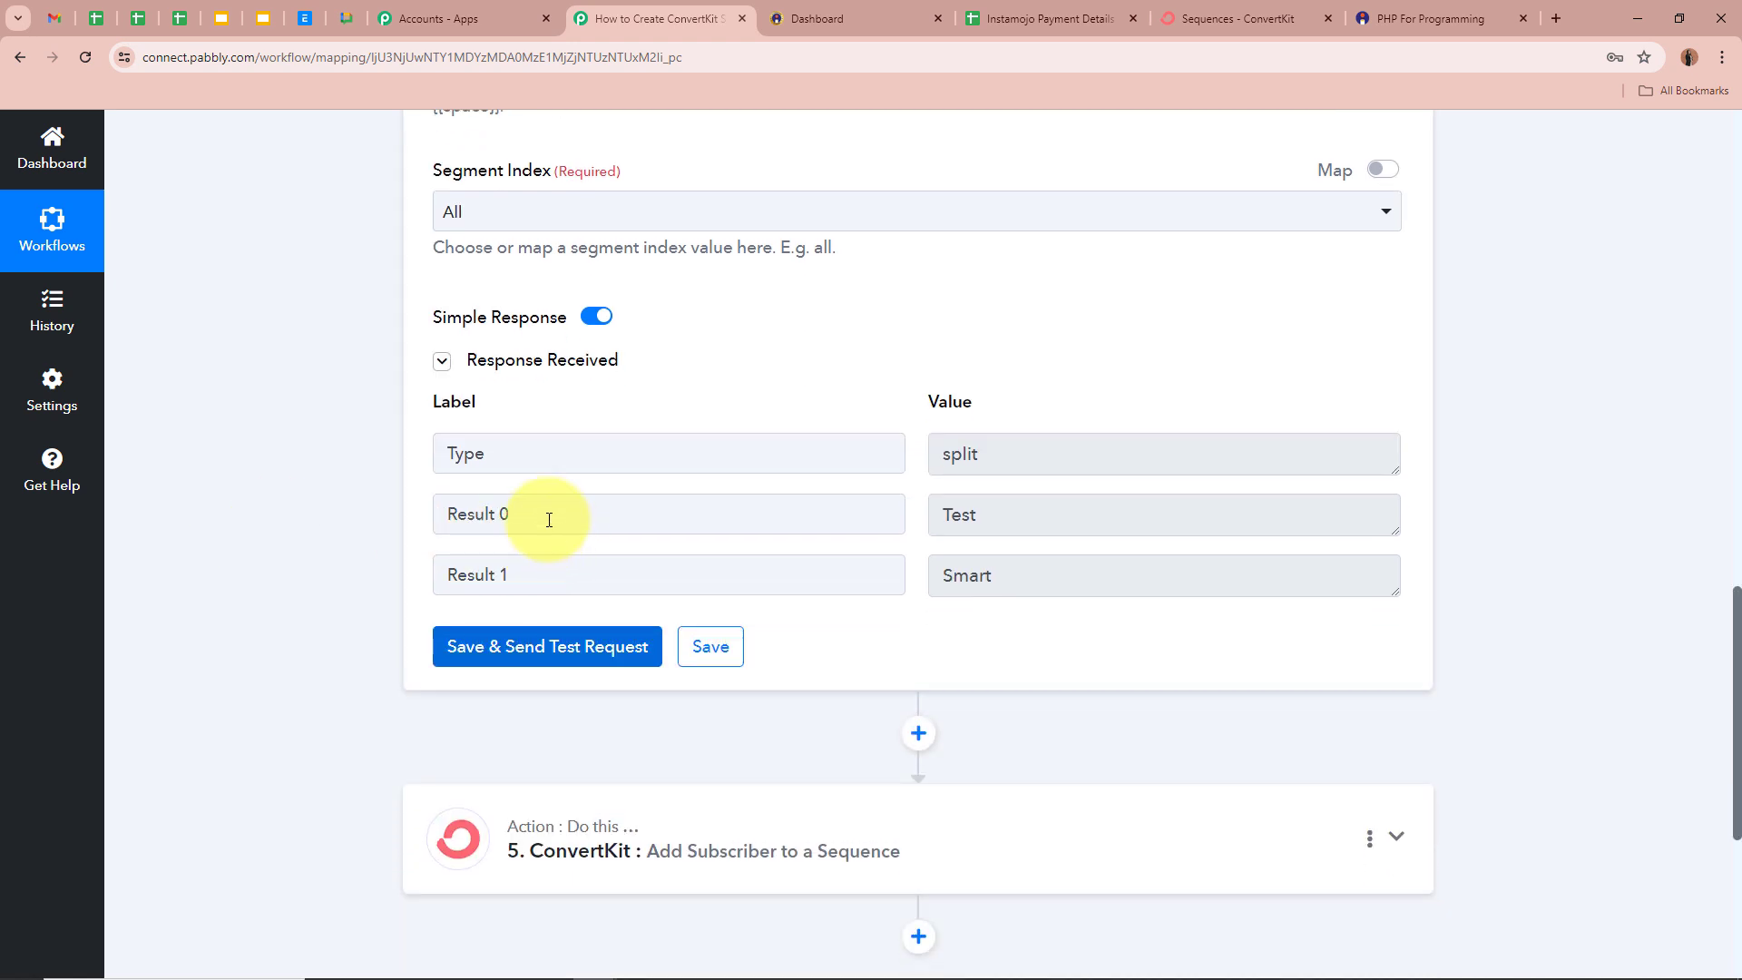
left_click_drag(1105, 515, 863, 509)
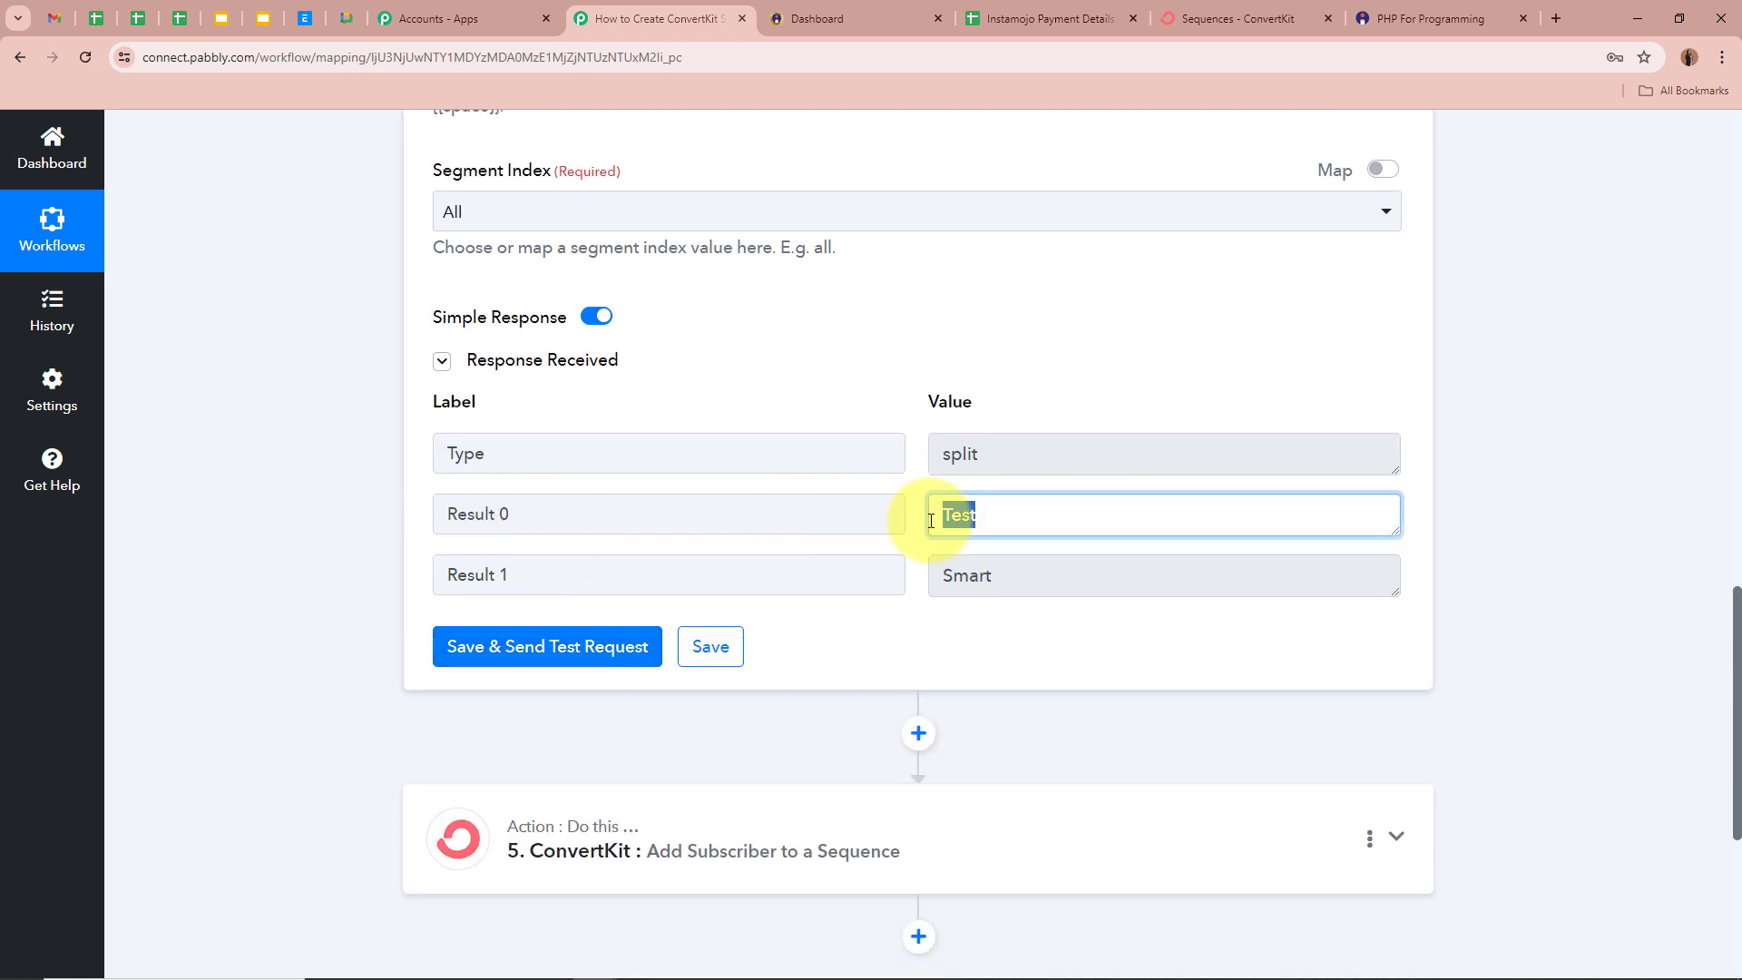
left_click_drag(1038, 575, 812, 568)
left_click(1516, 533)
scroll(1517, 530, "down", 3)
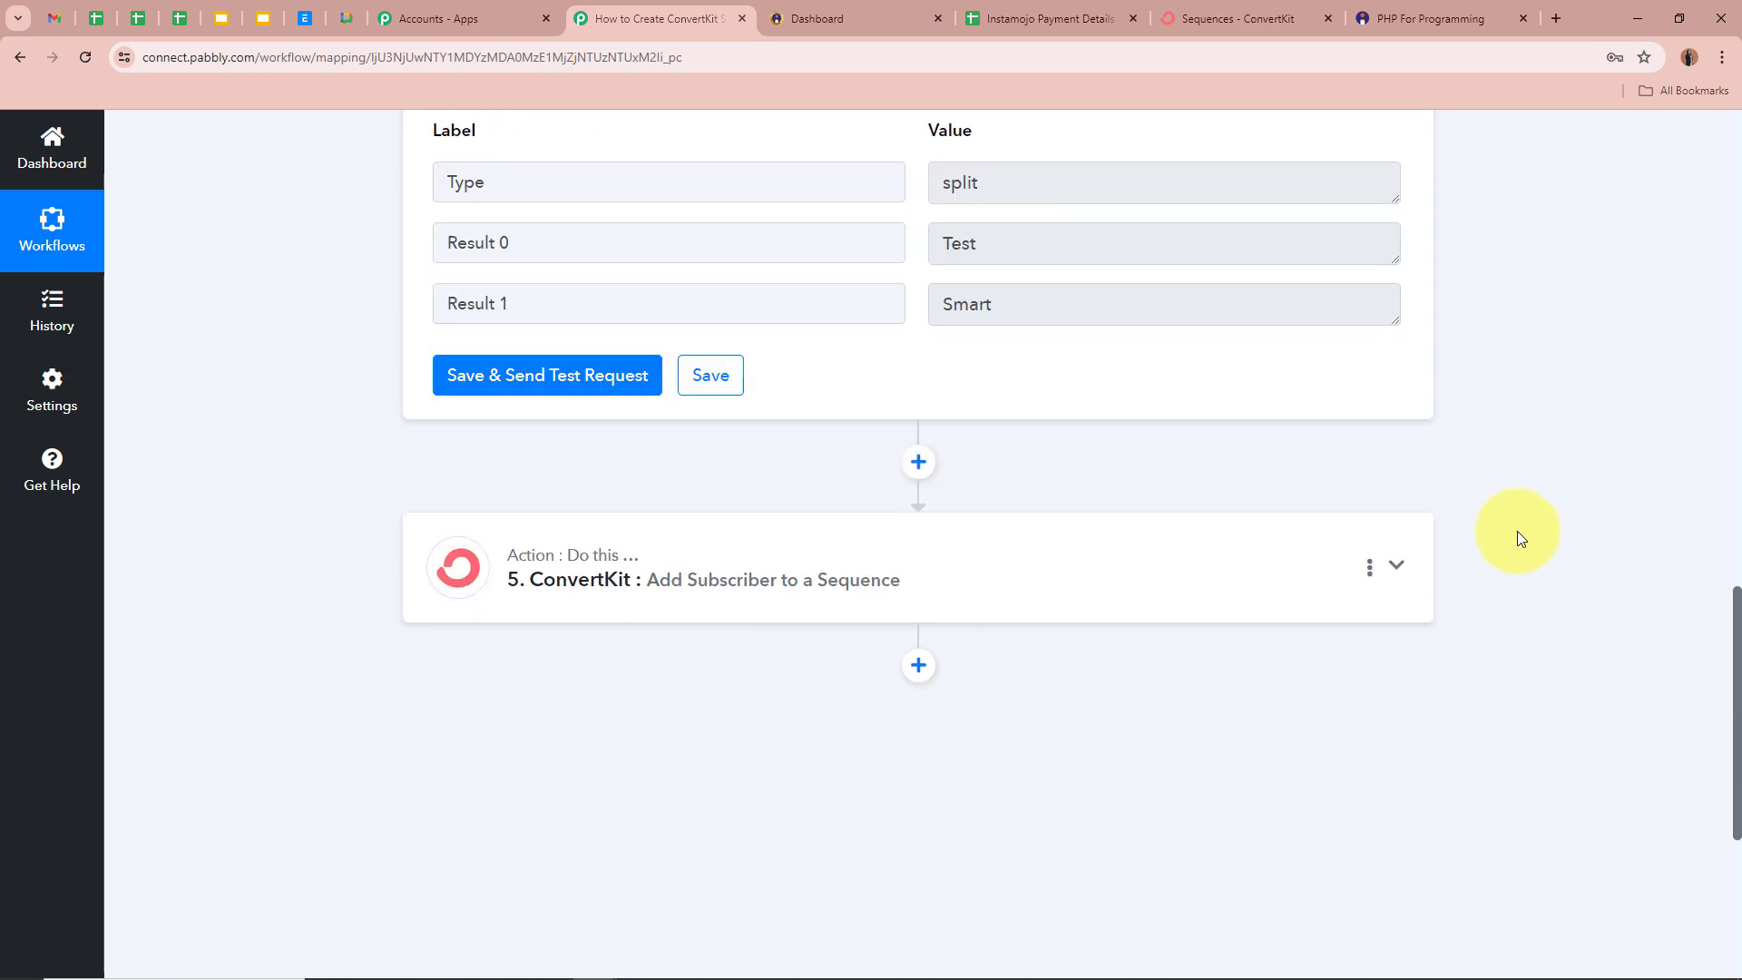
- Map Split Text Result 0 to First Name and Result 1 to Last Name
left_click(1397, 570)
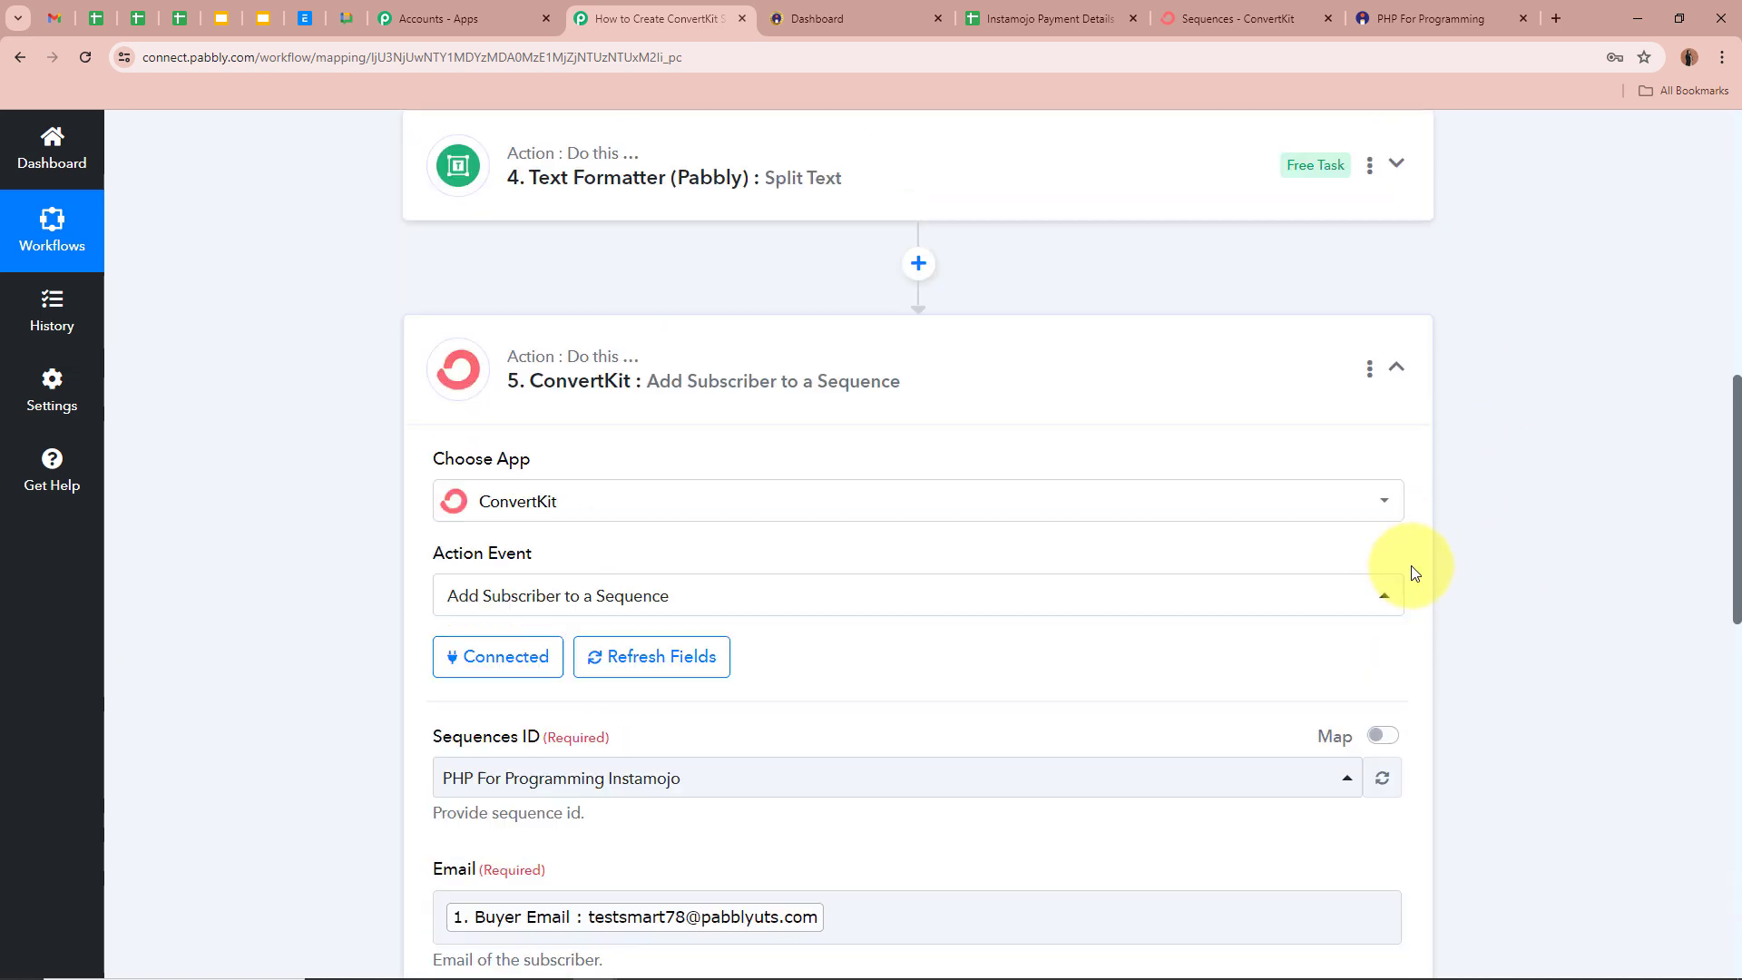
left_click(640, 332)
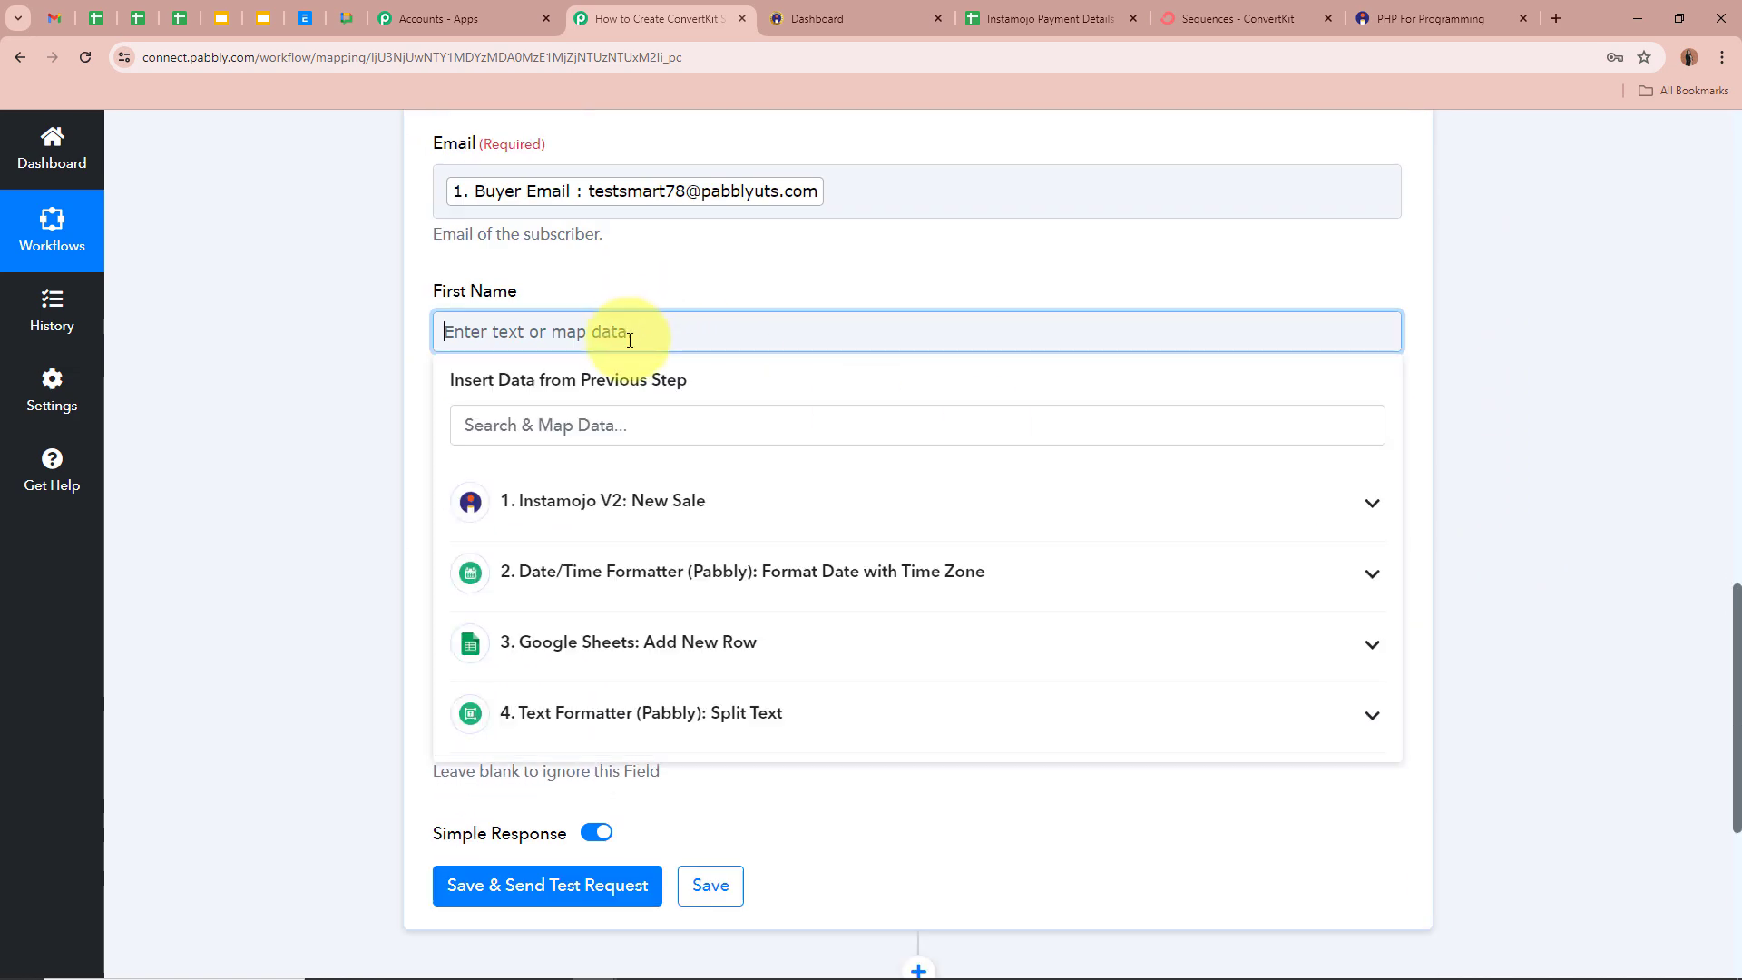
left_click(758, 712)
left_click(774, 819)
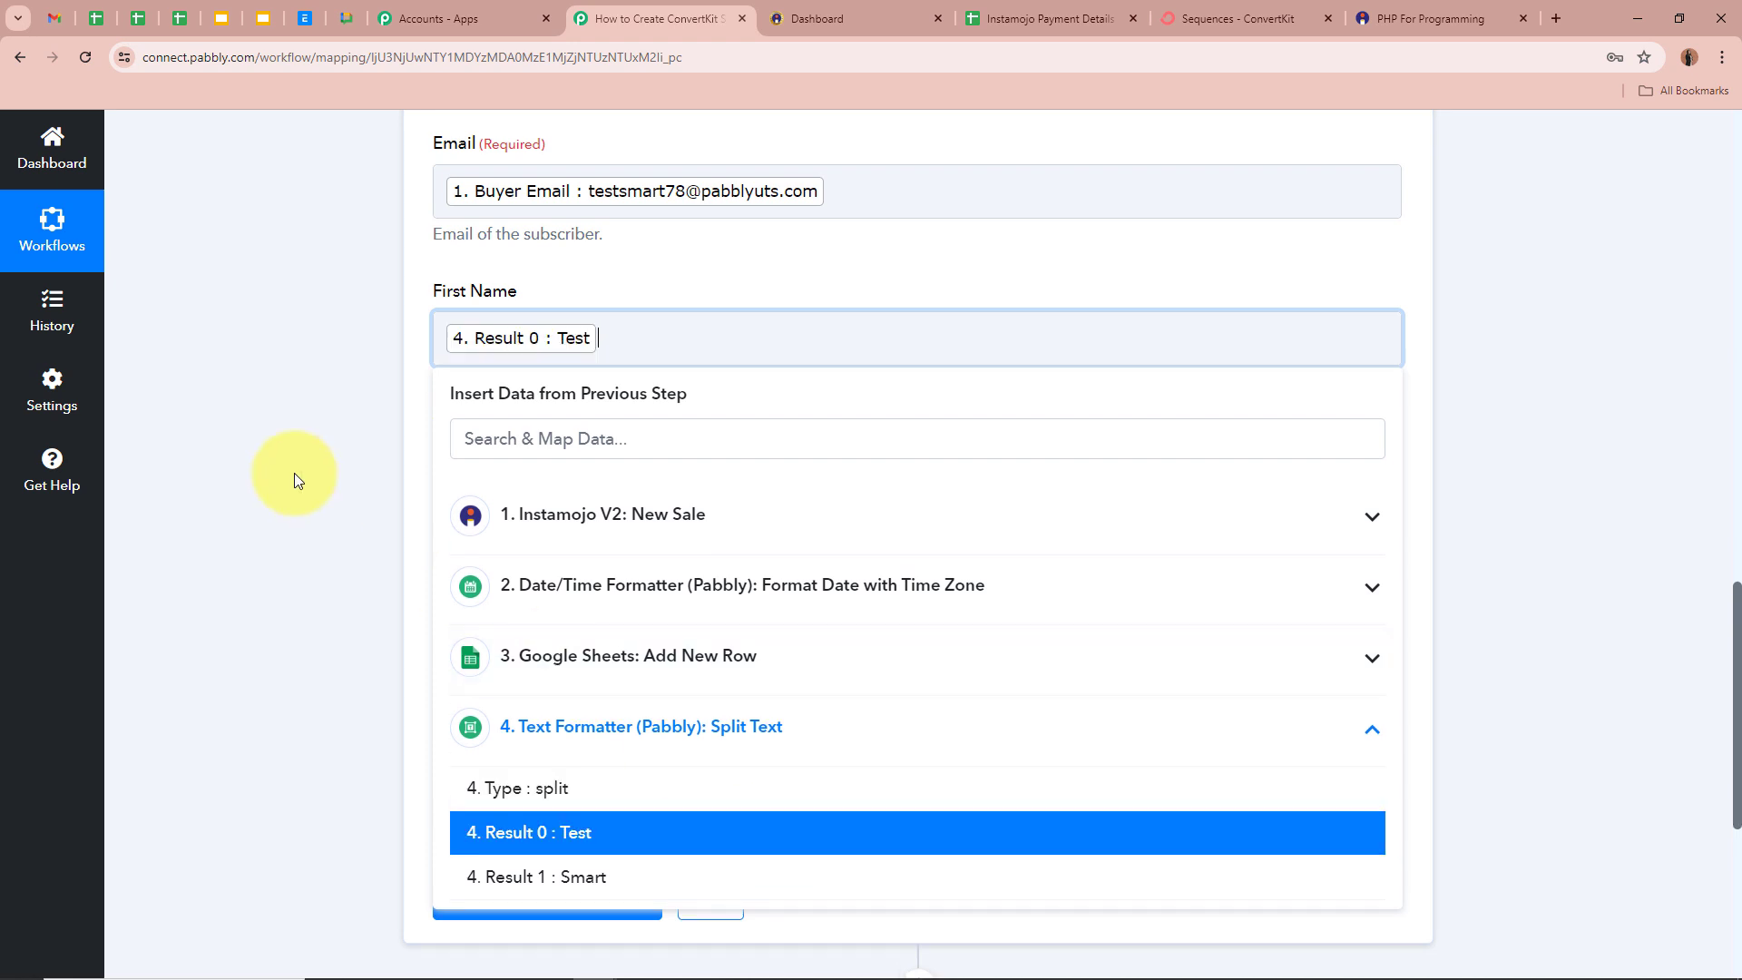
scroll(294, 472, "down", 1)
left_click(554, 510)
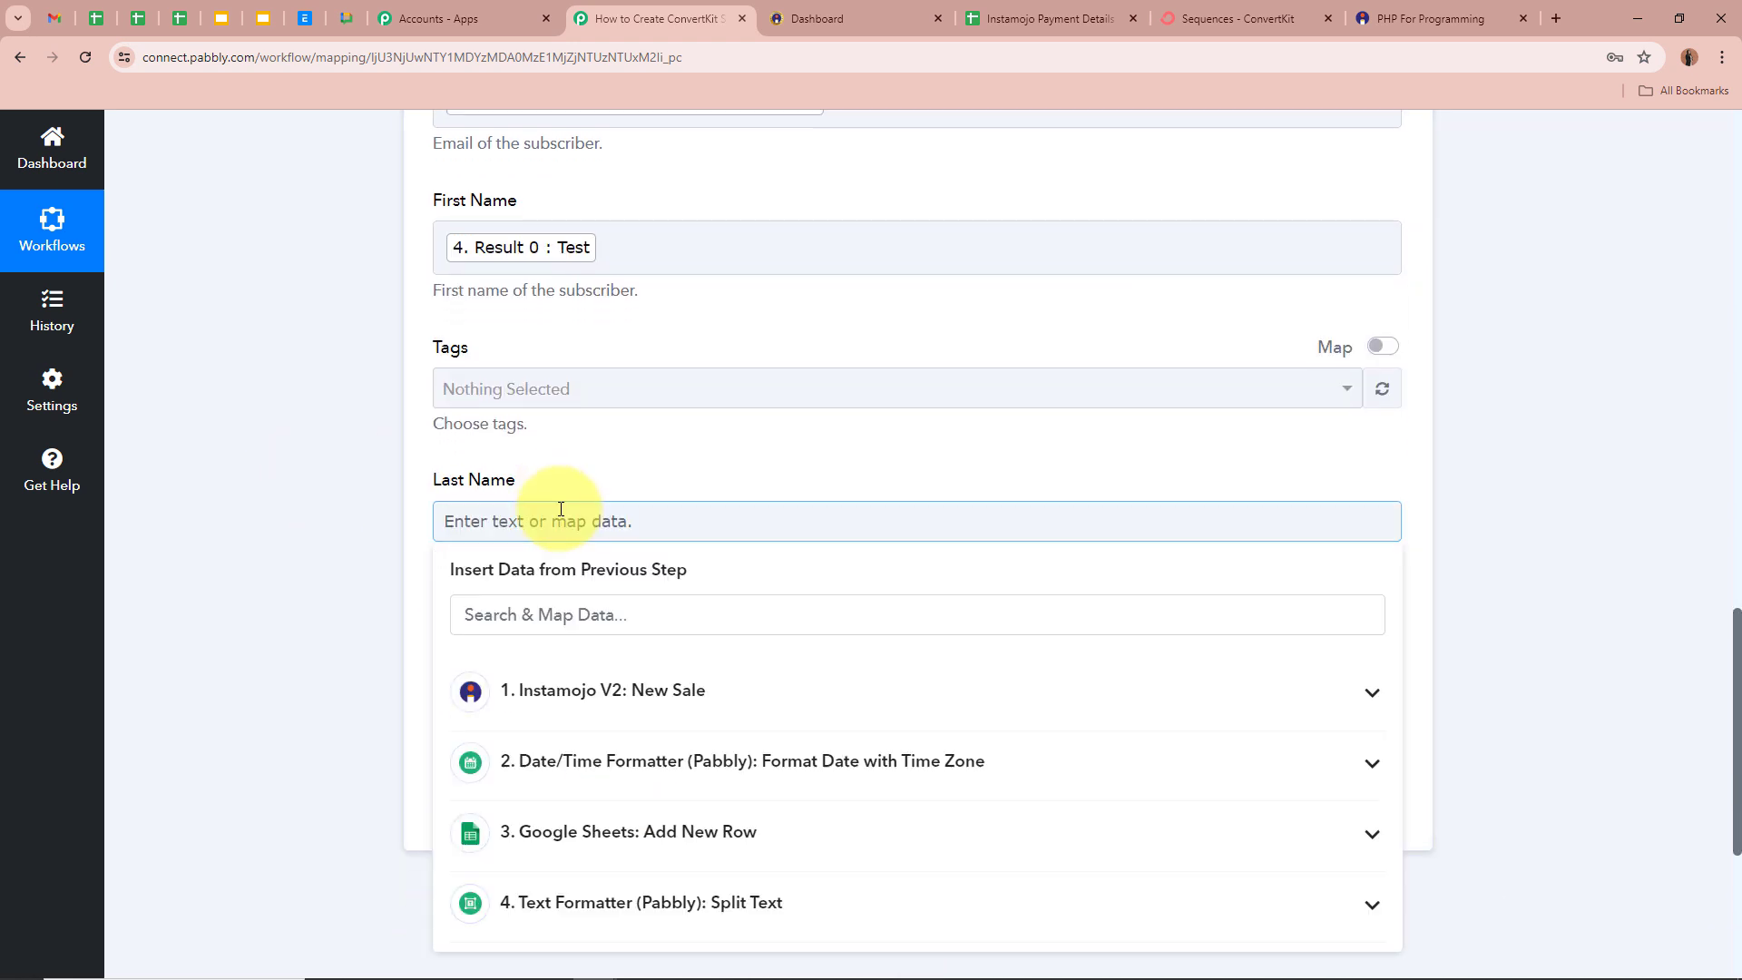
left_click(809, 916)
scroll(814, 873, "down", 1)
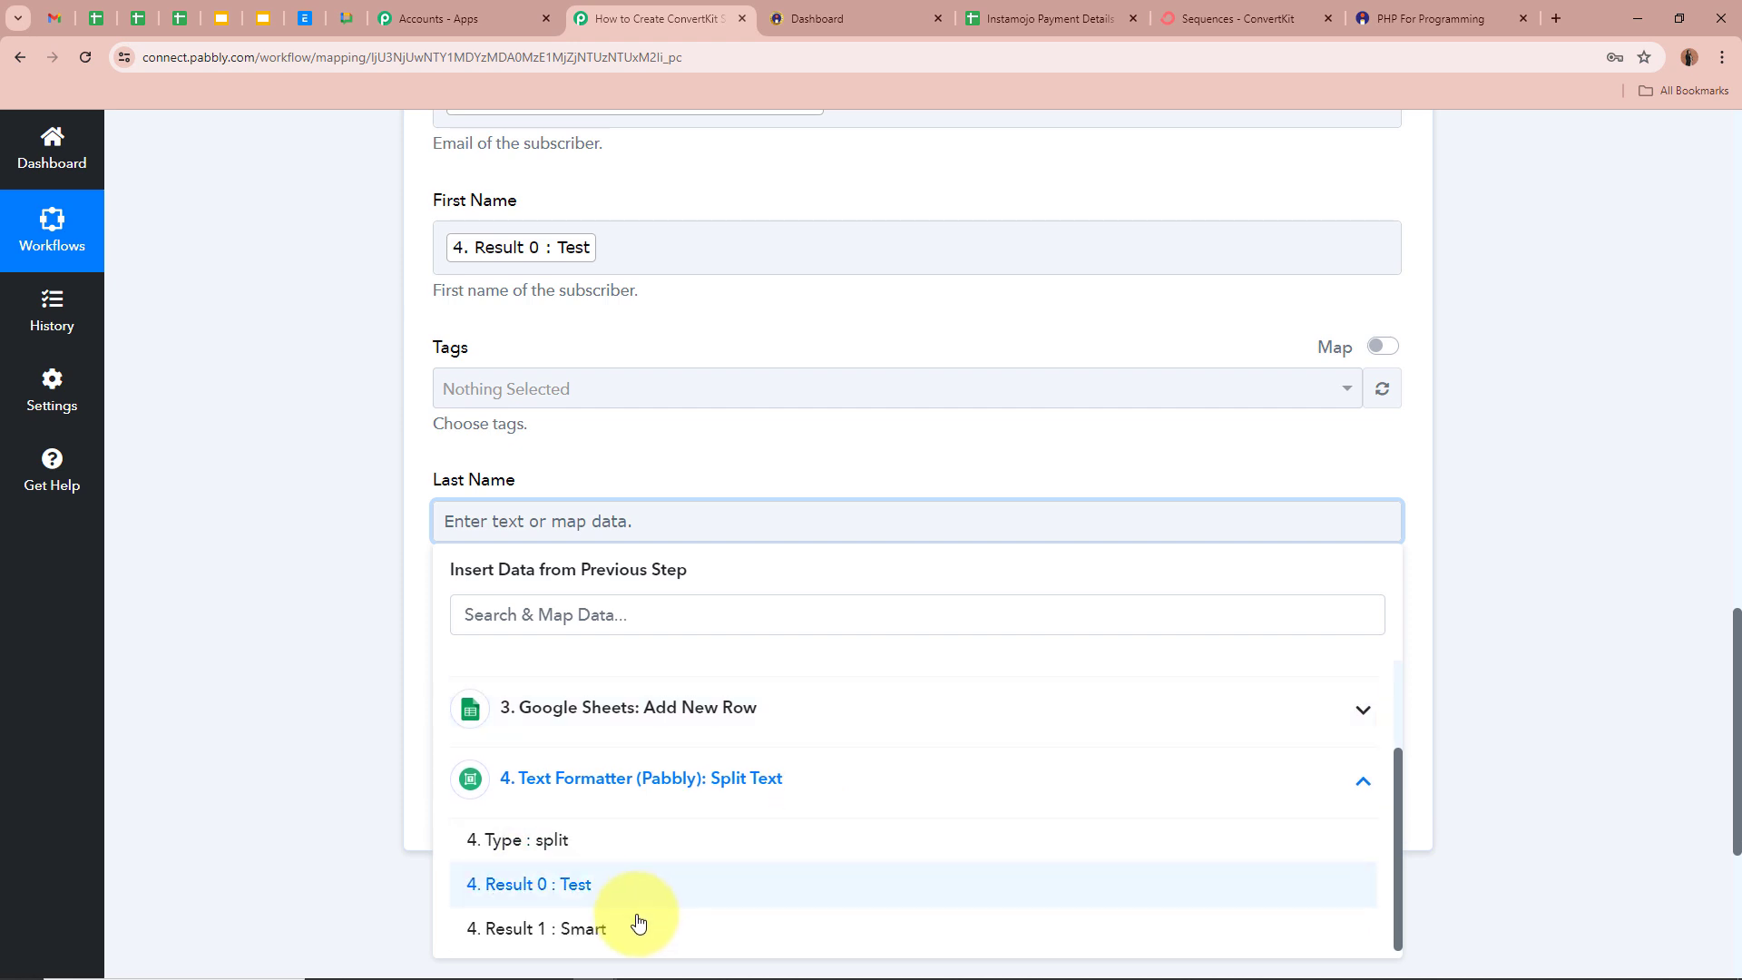
left_click(640, 924)
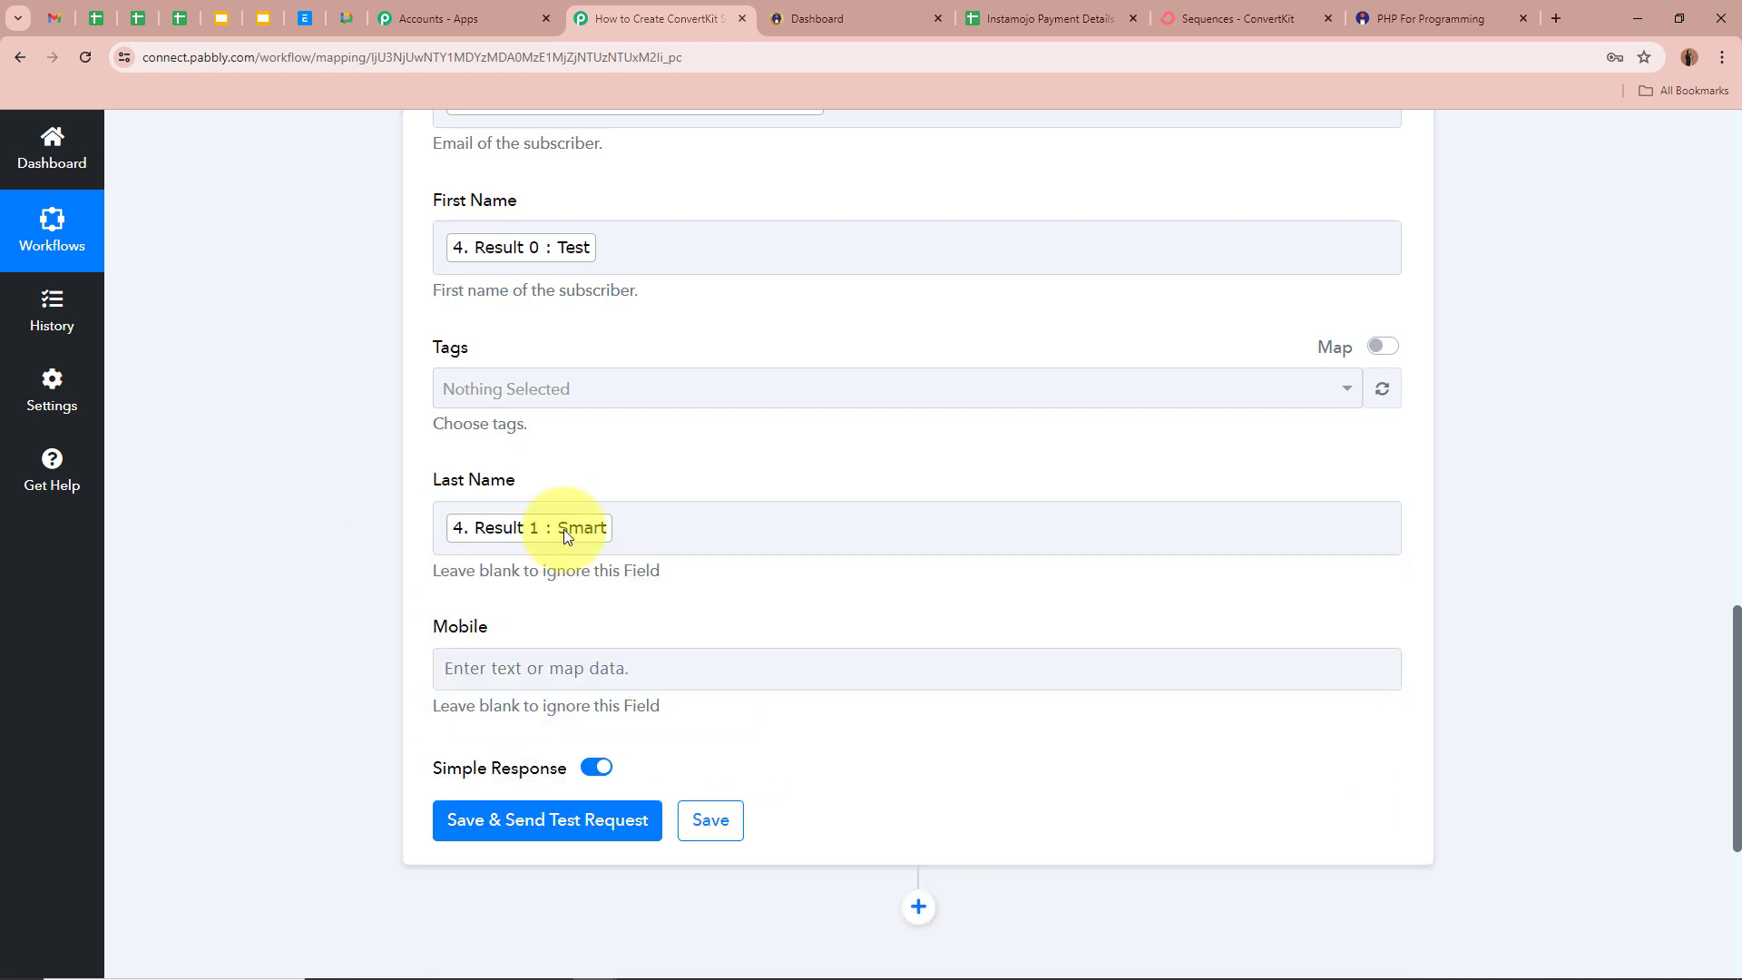
- Map the Instamojo Buyer Phone into the Mobile field
double_click(448, 345)
left_click(256, 412)
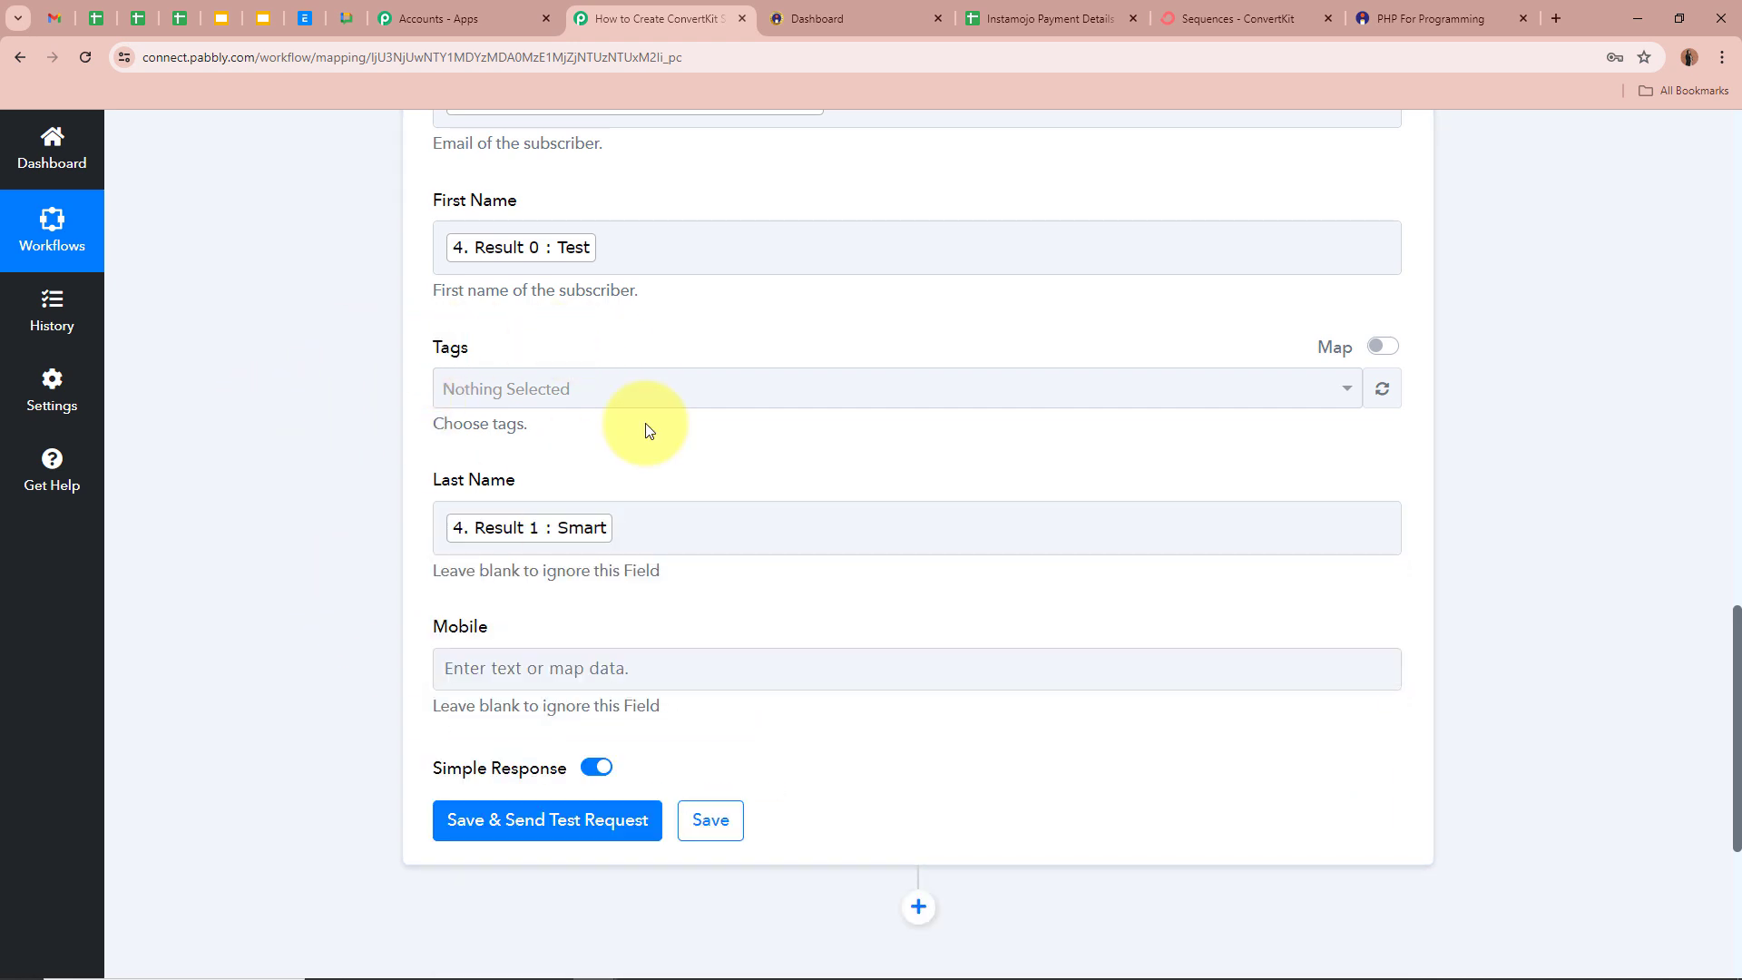
scroll(268, 334, "down", 3)
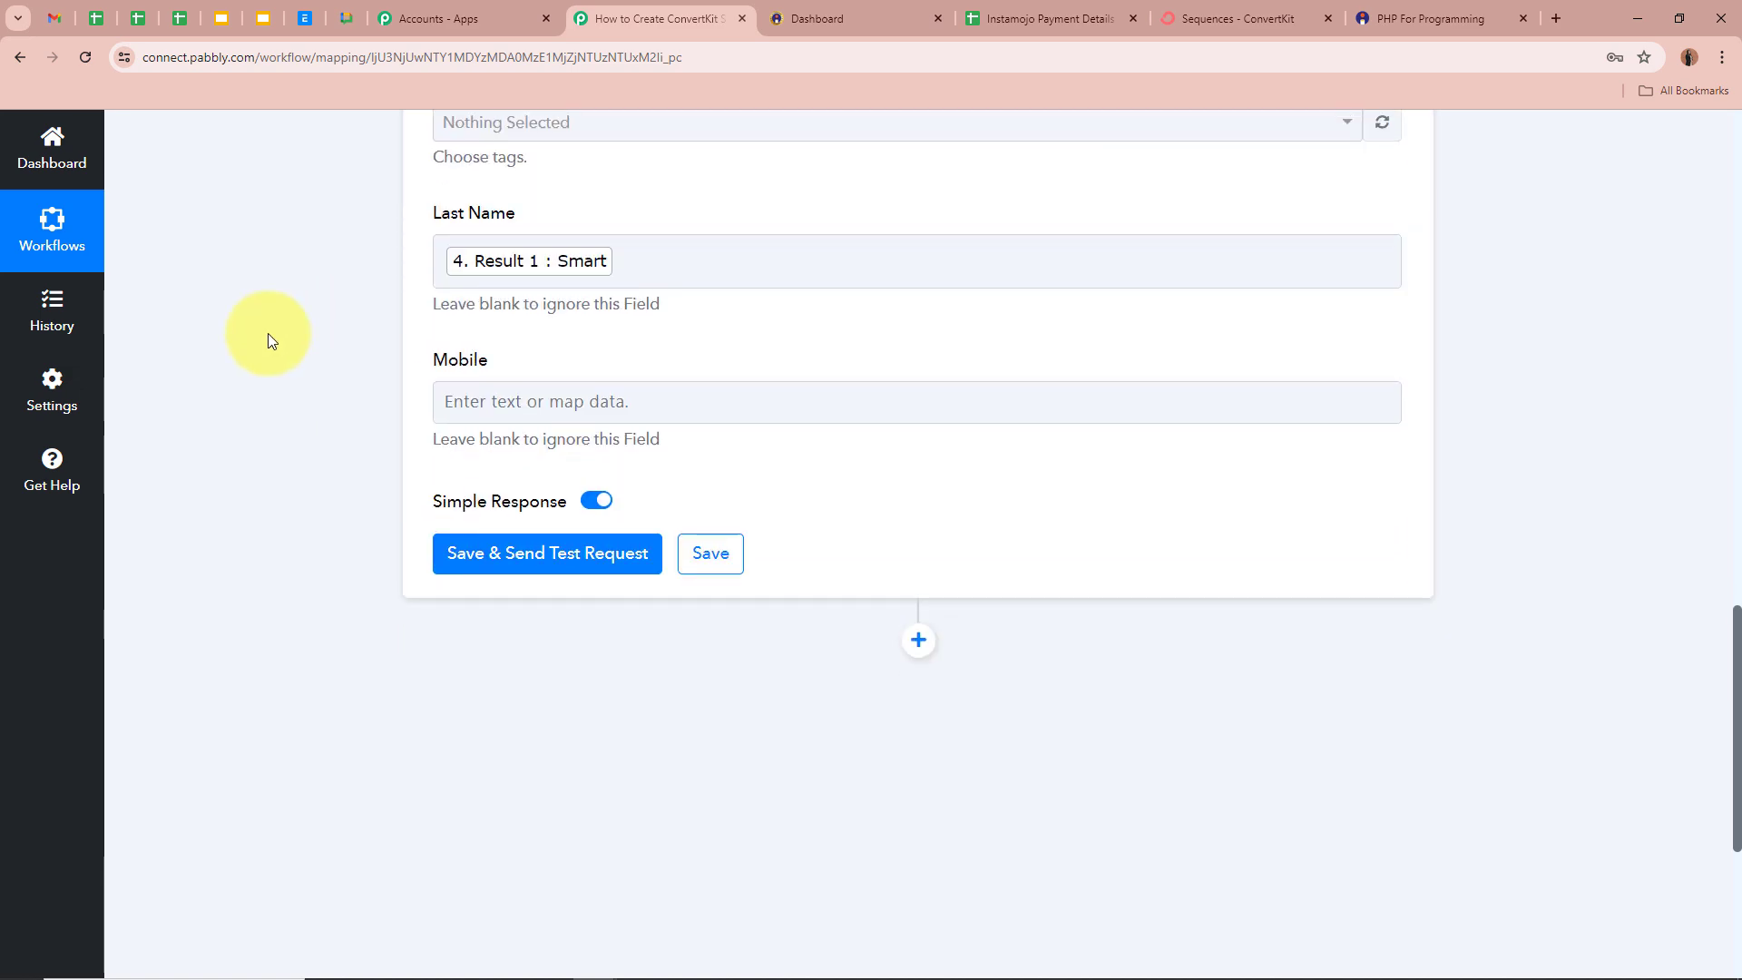
left_click(684, 408)
left_click(703, 563)
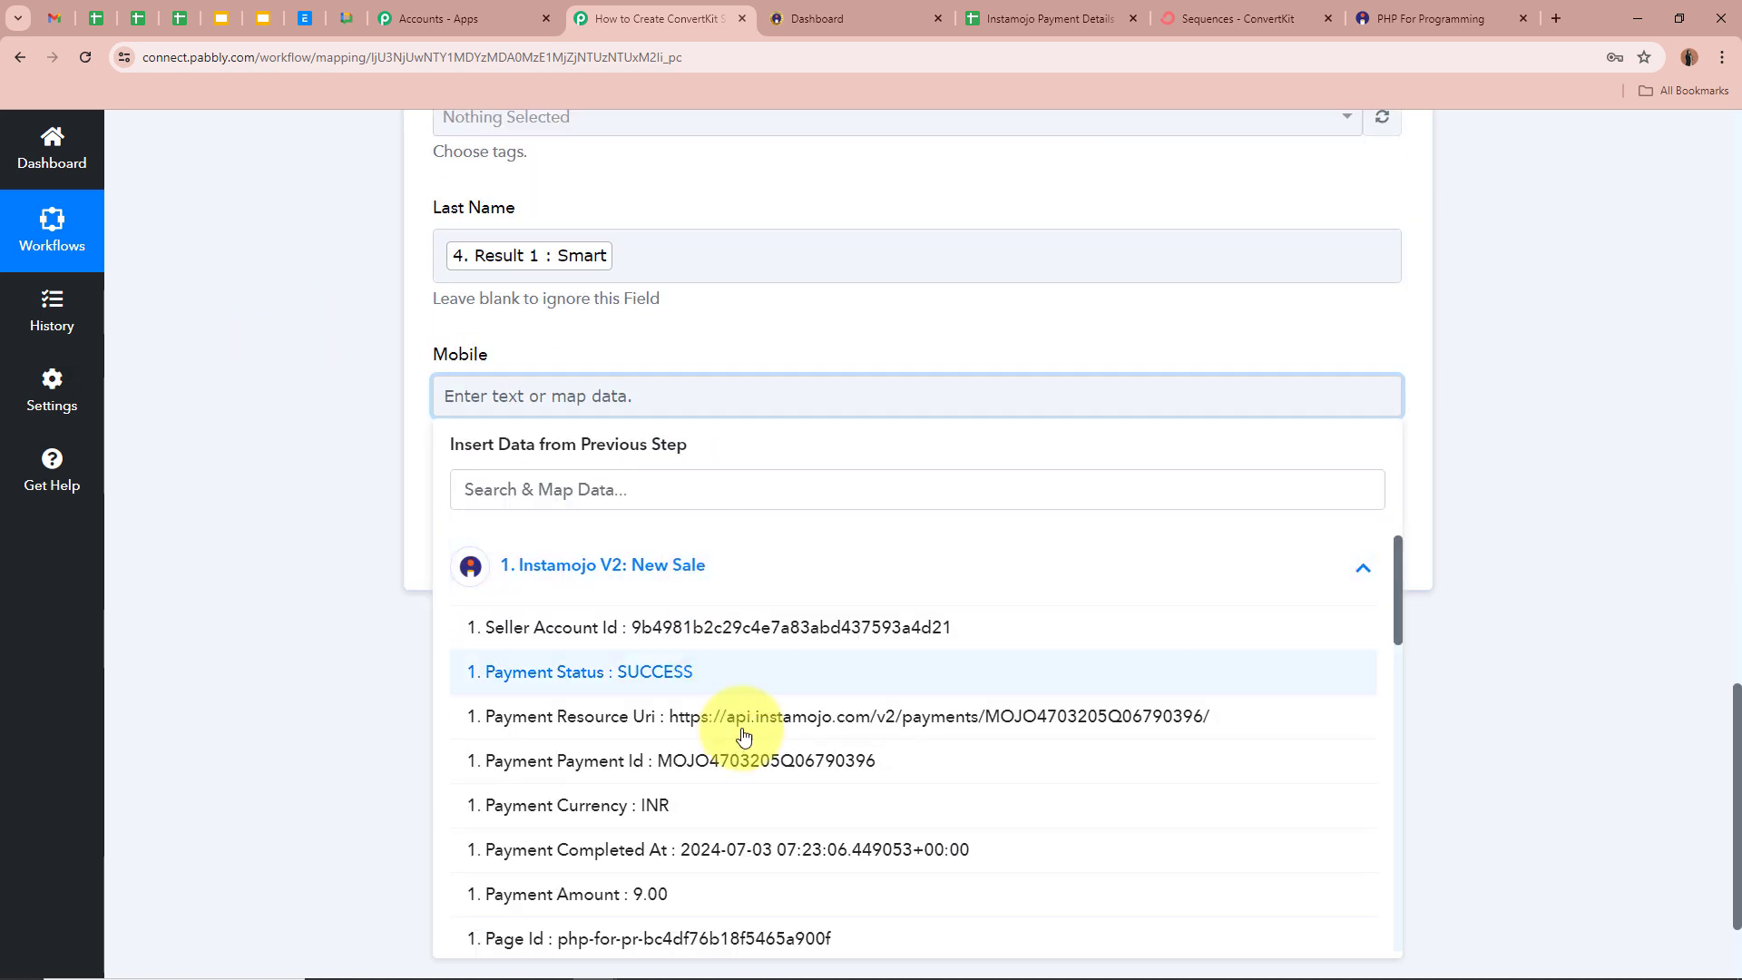
scroll(739, 744, "down", 3)
scroll(765, 778, "down", 4)
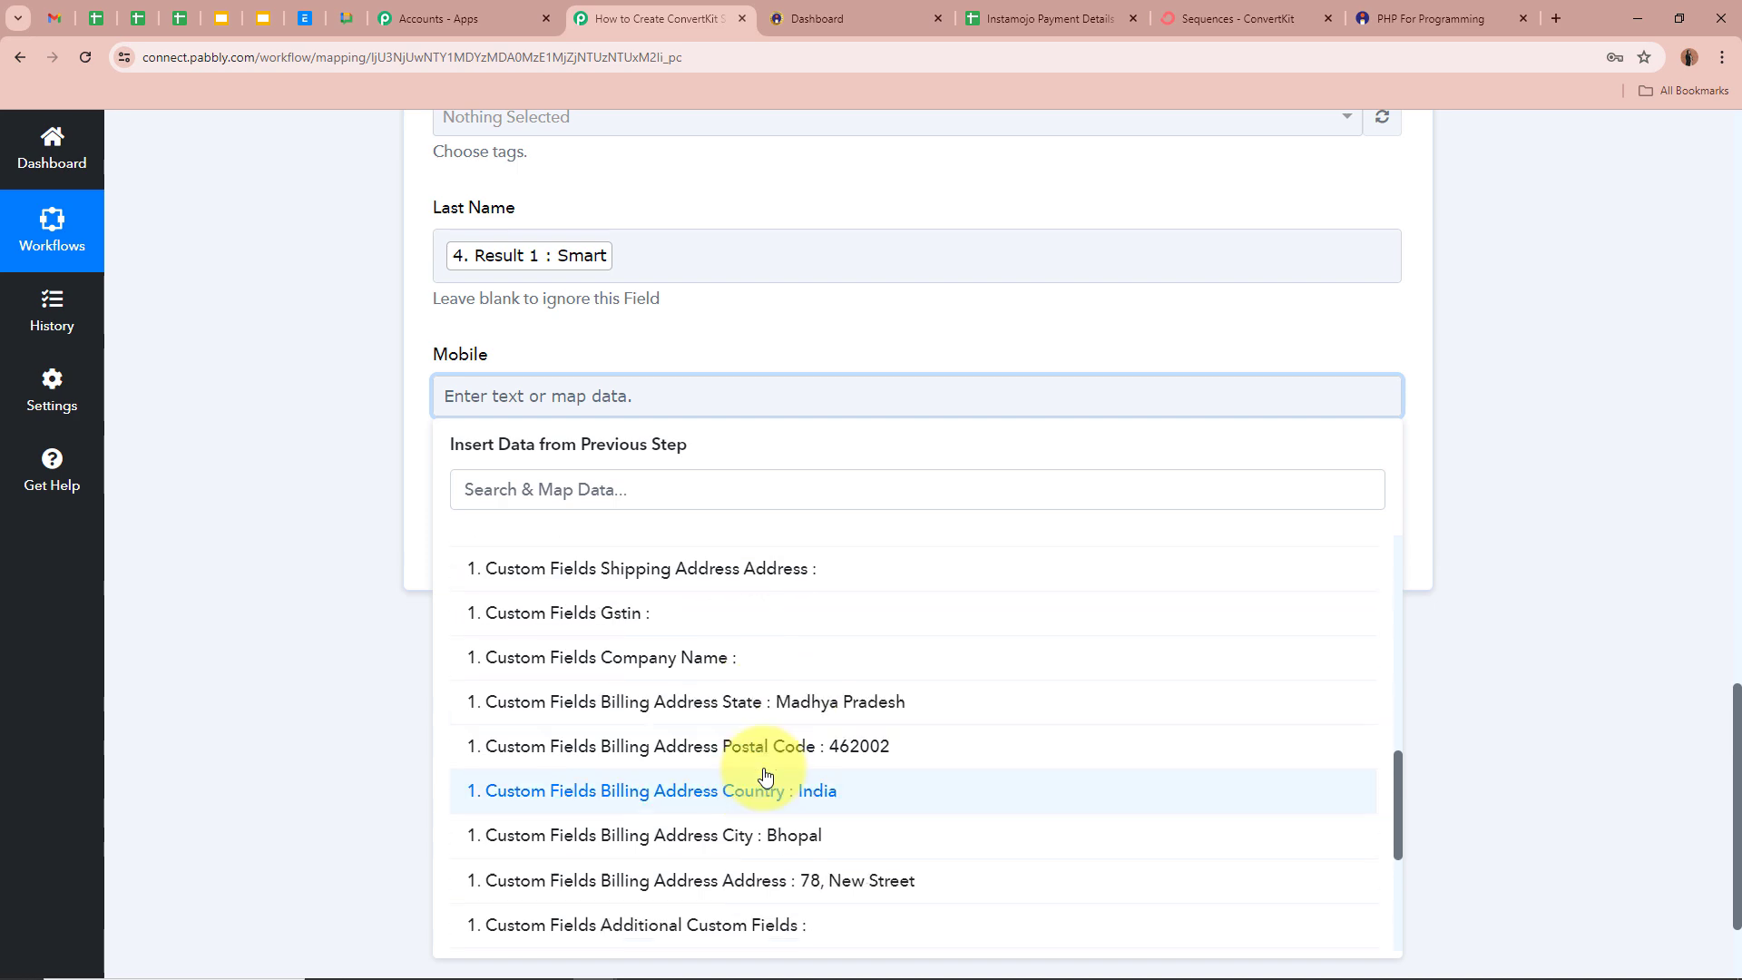
left_click(720, 698)
left_click(248, 370)
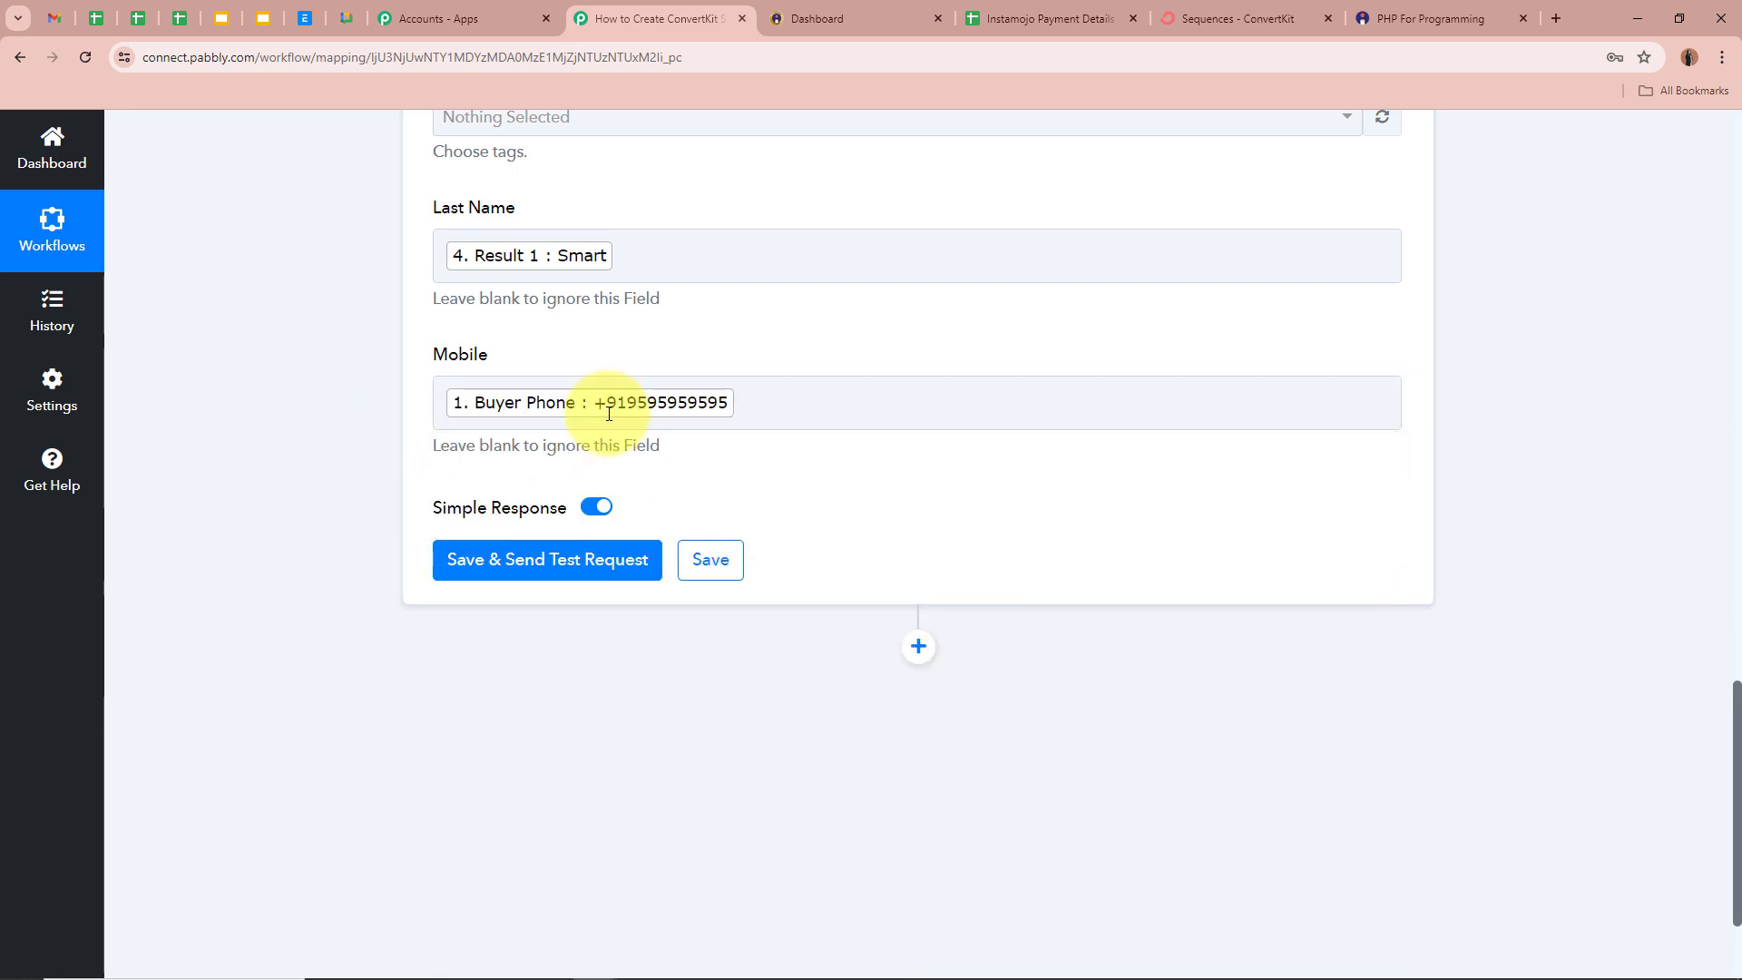
- Save and test the ConvertKit step, confirming an active subscription in the response
scroll(1016, 433, "up", 2)
scroll(1016, 434, "up", 4)
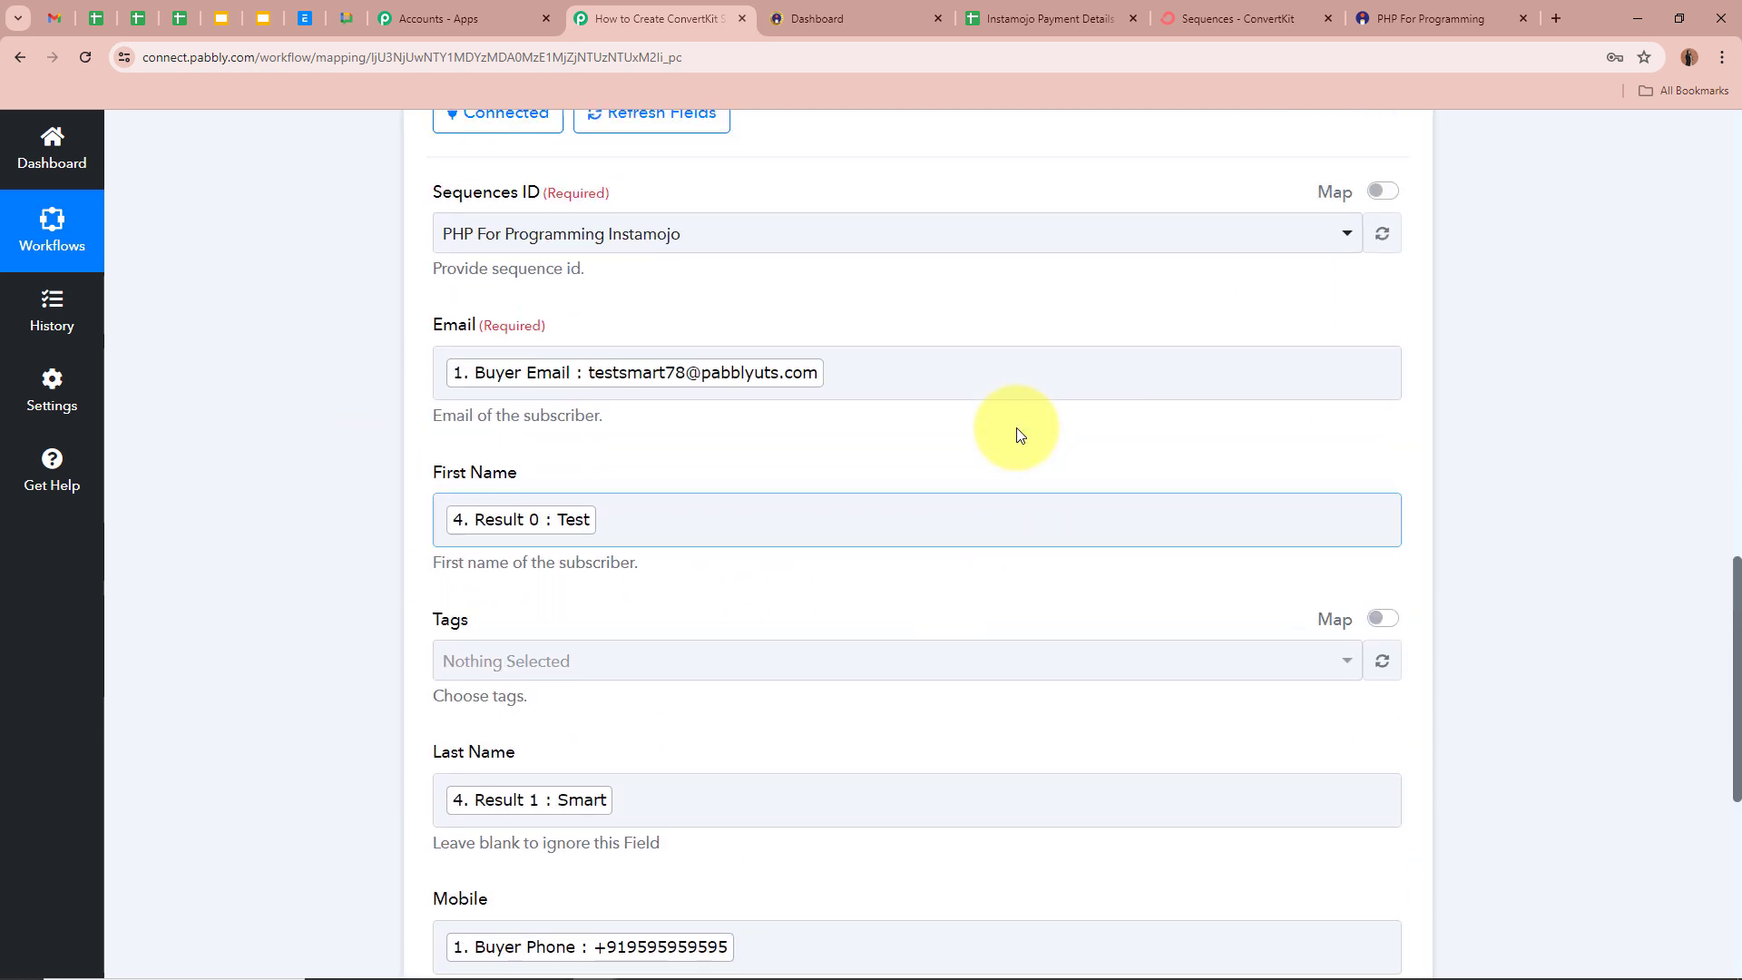
scroll(1016, 433, "down", 8)
left_click(616, 382)
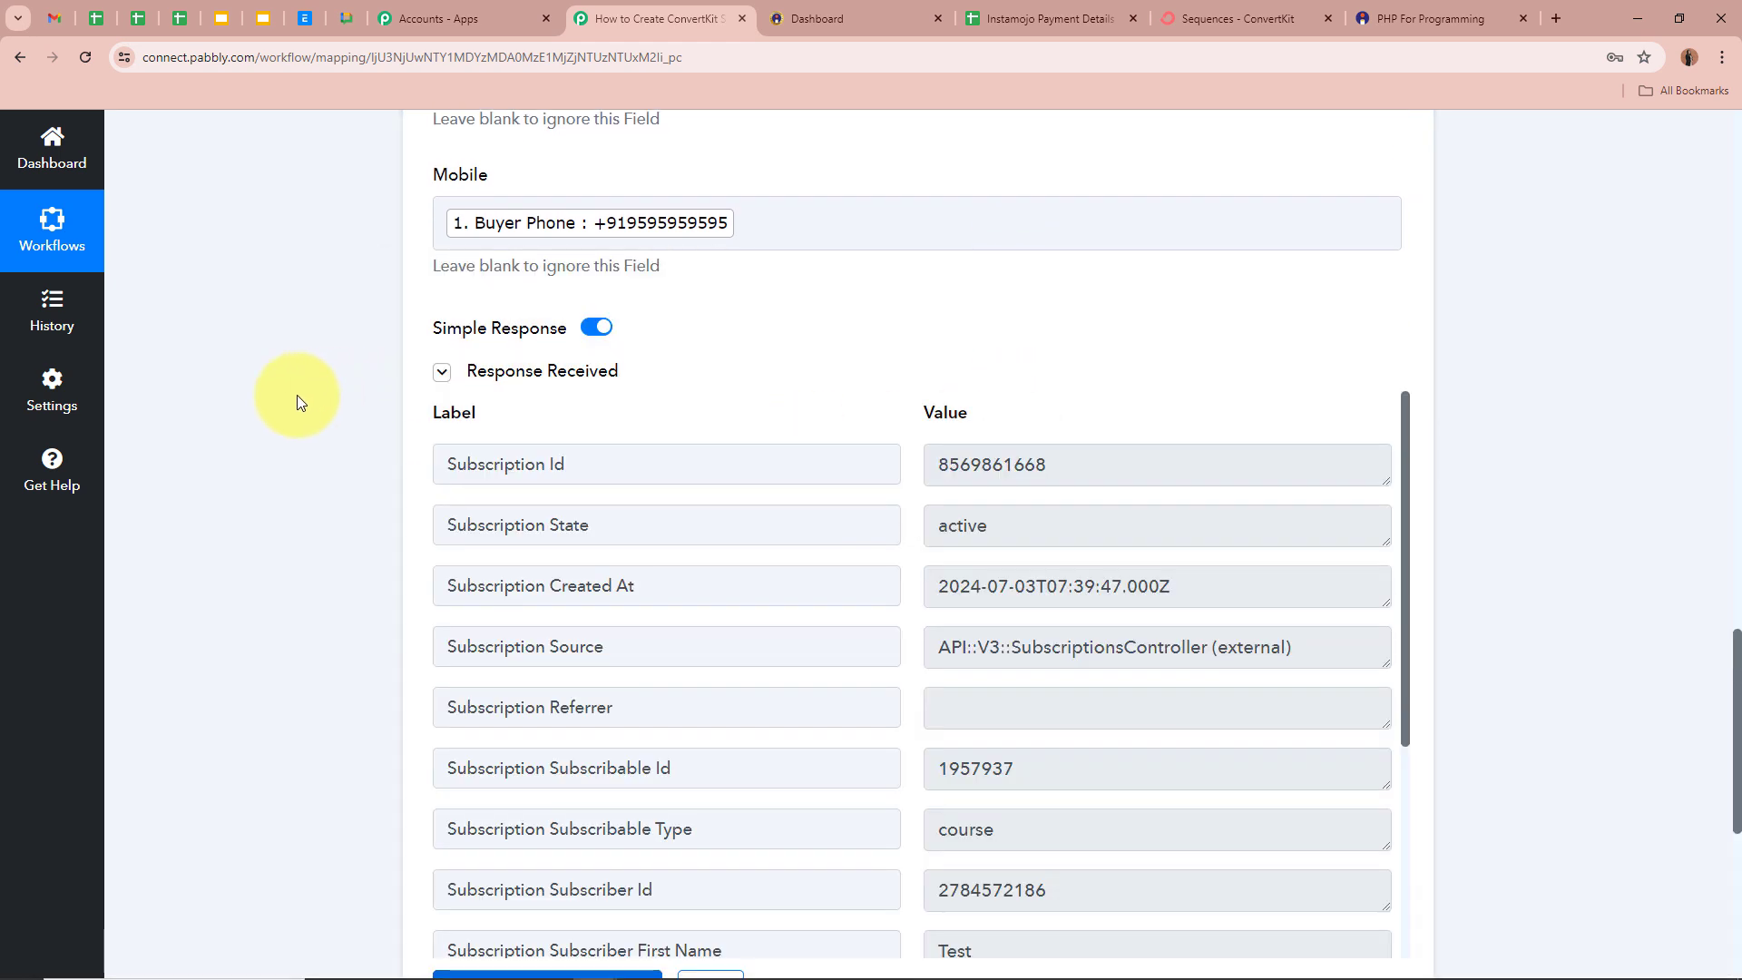
scroll(297, 395, "down", 3)
scroll(1614, 509, "up", 1)
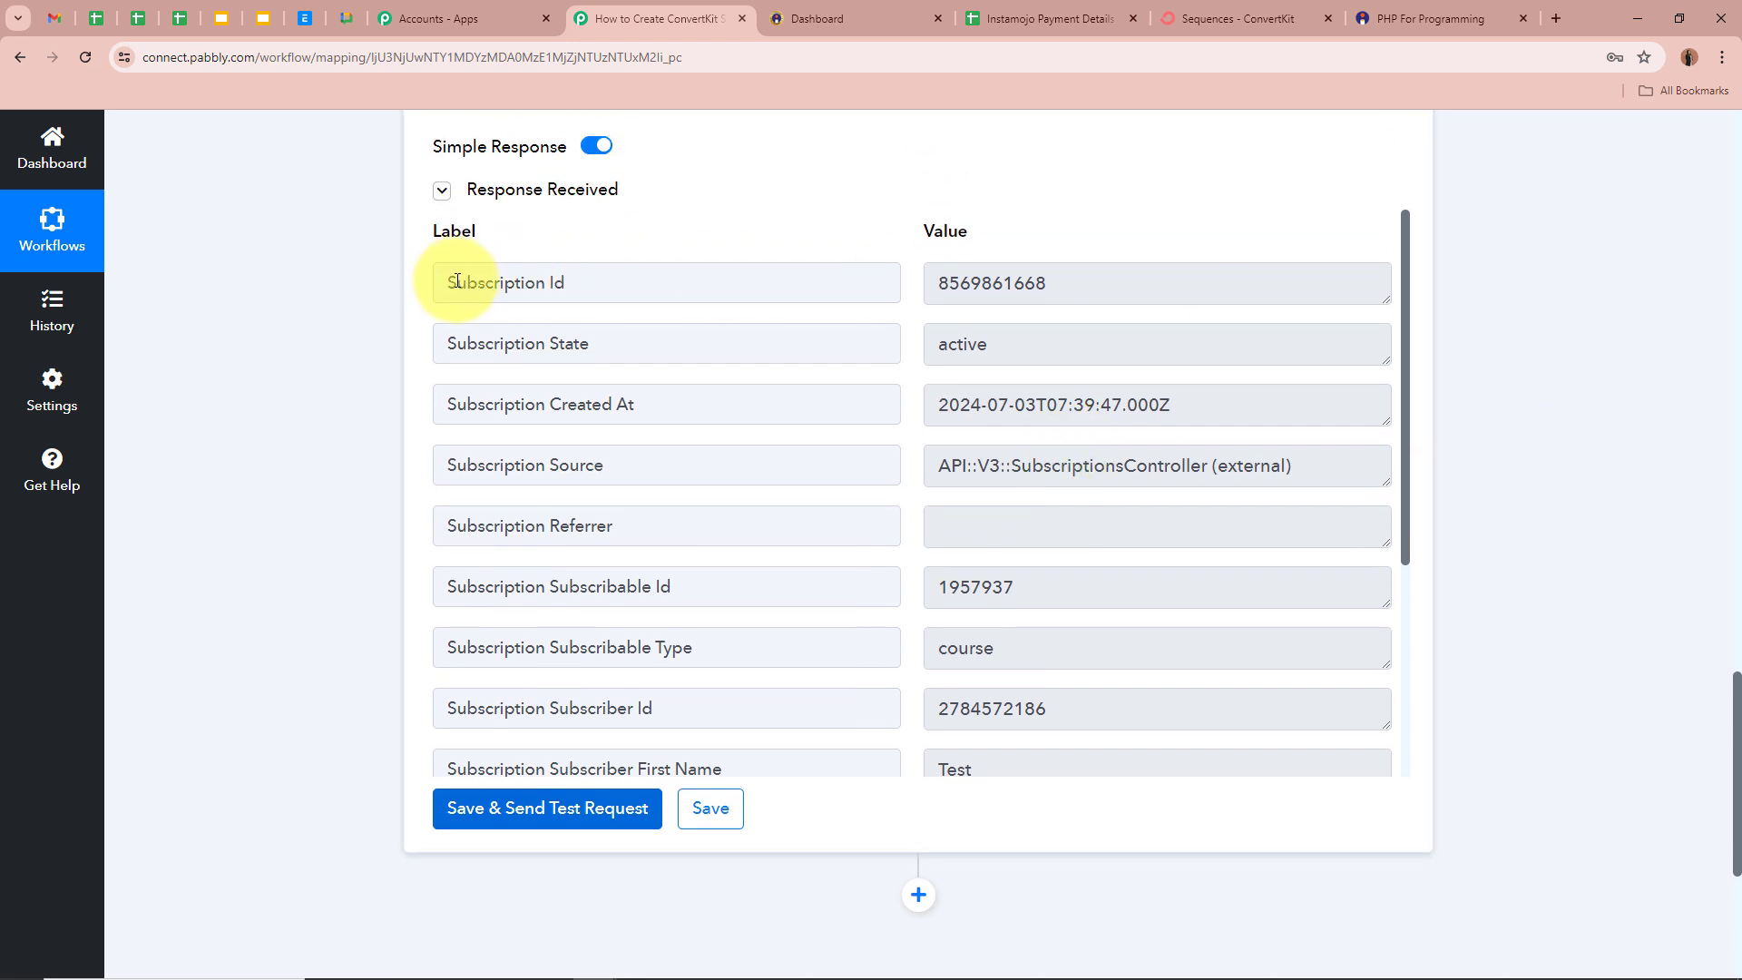
left_click_drag(451, 283, 602, 311)
left_click(358, 439)
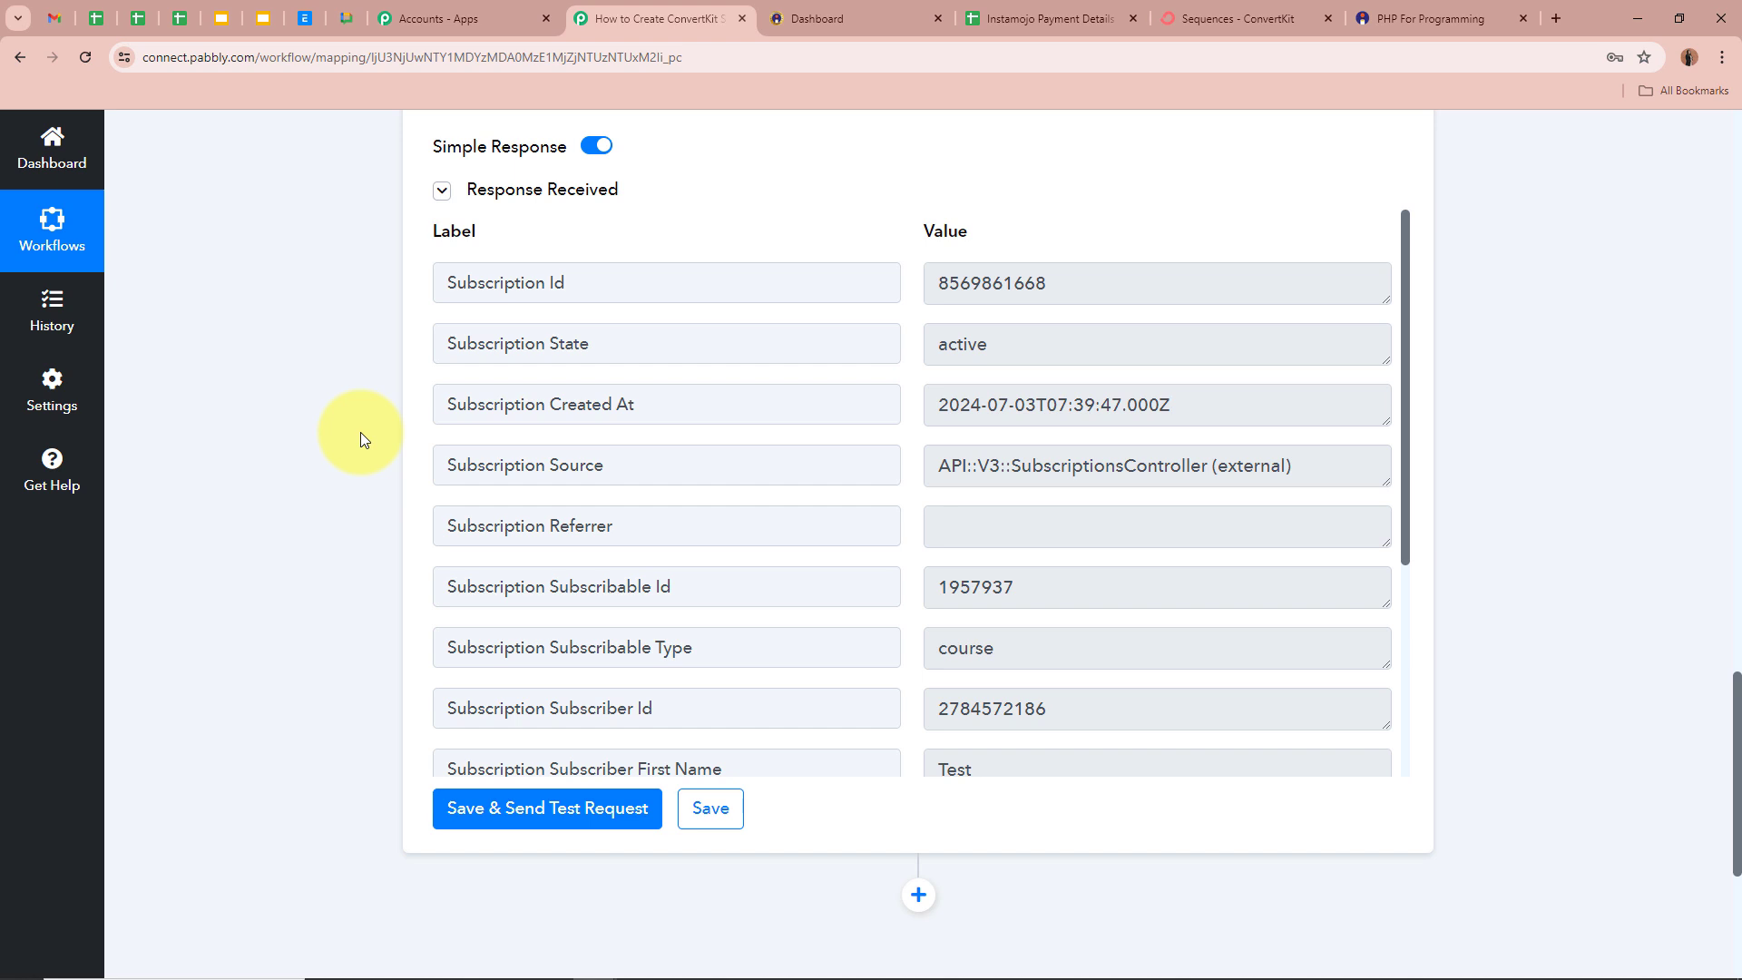
scroll(1007, 581, "down", 2)
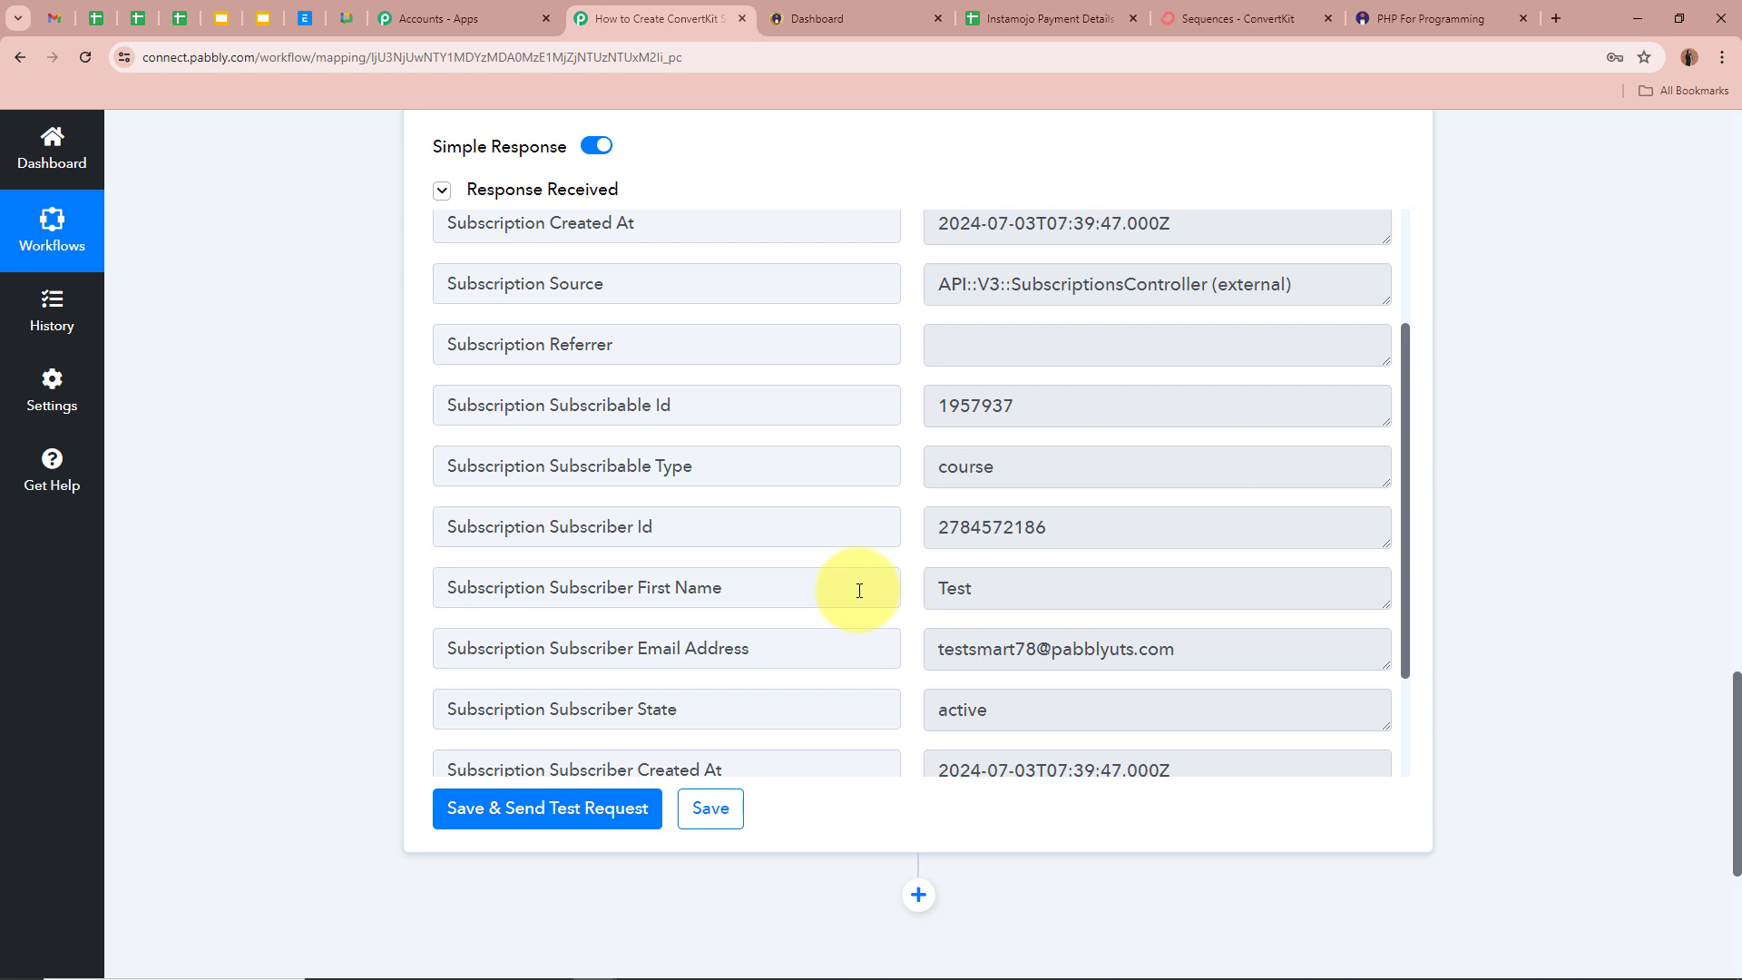
left_click(1234, 19)
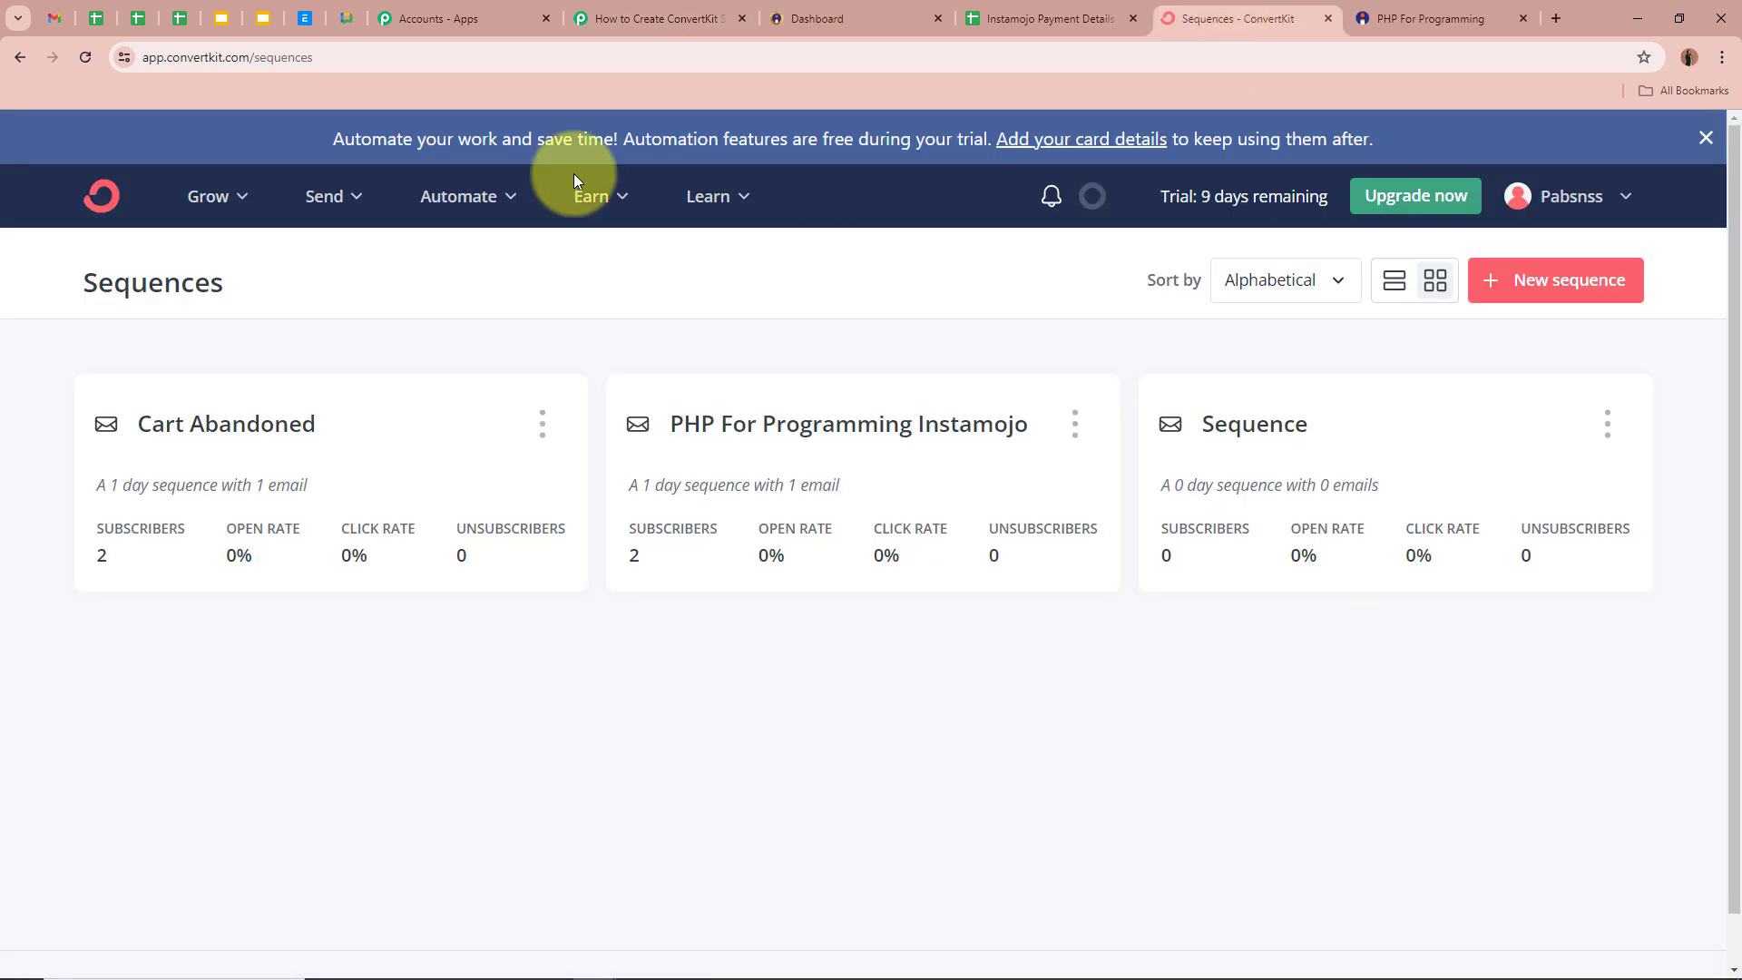
- Open the Test subscriber from Grow > Subscribers and view its Sequences tab
left_click(241, 202)
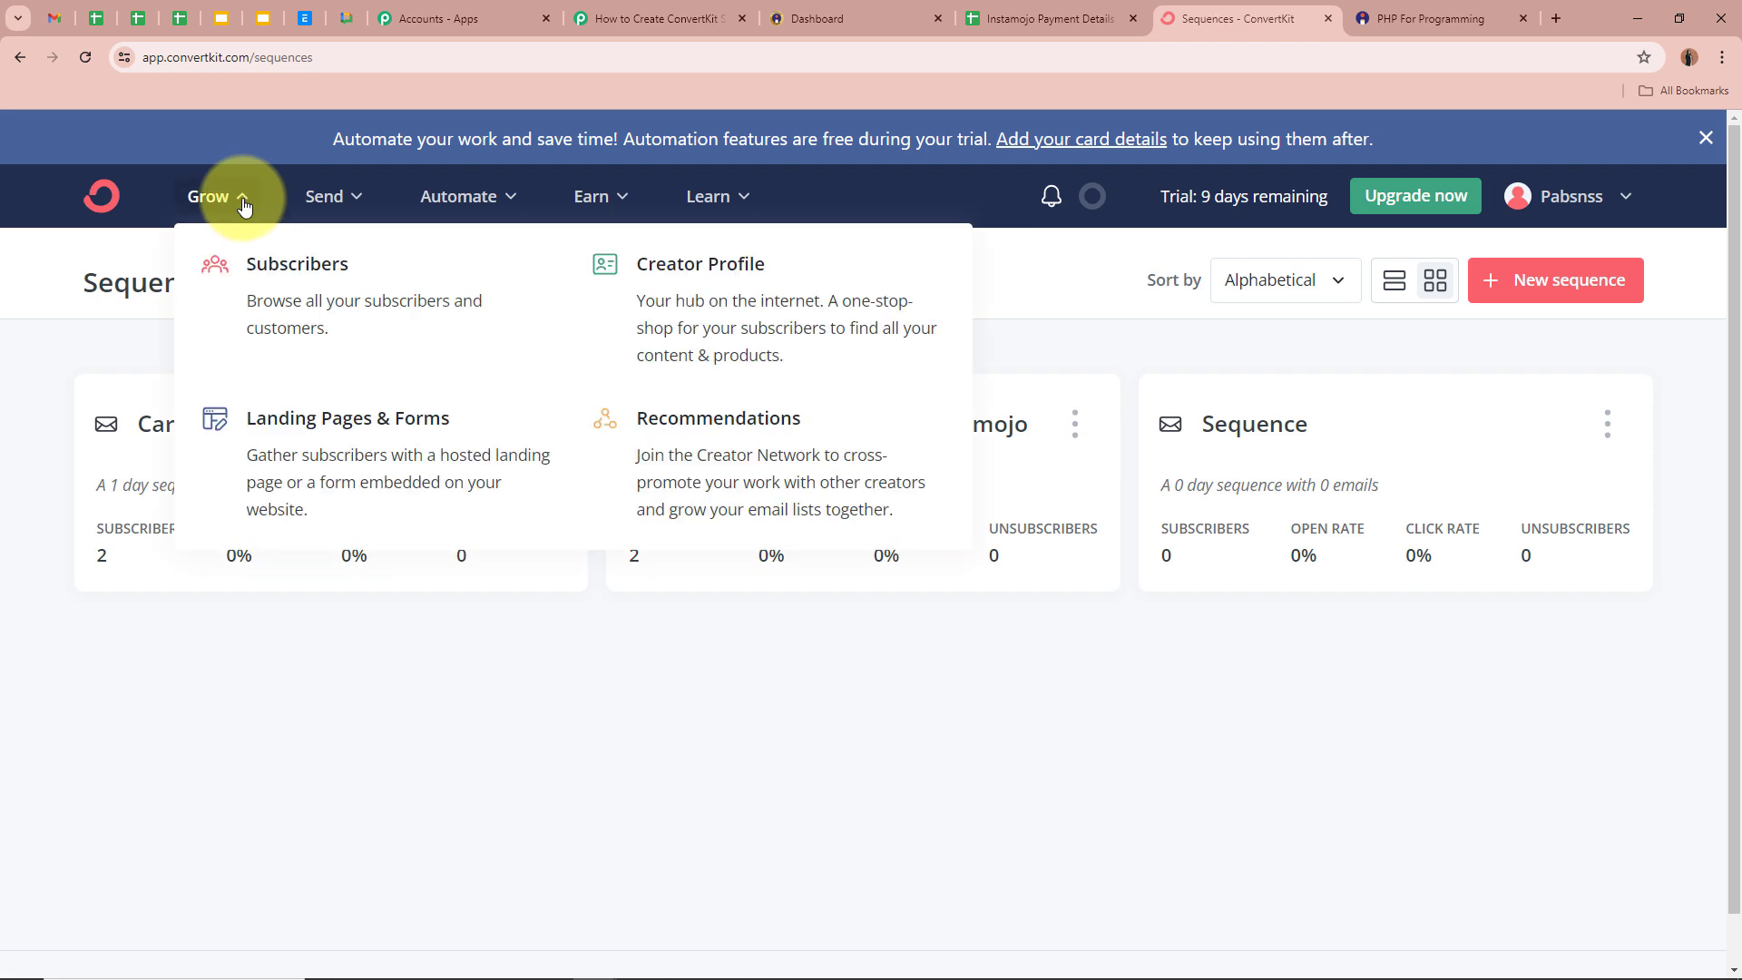
left_click(291, 274)
scroll(835, 649, "down", 5)
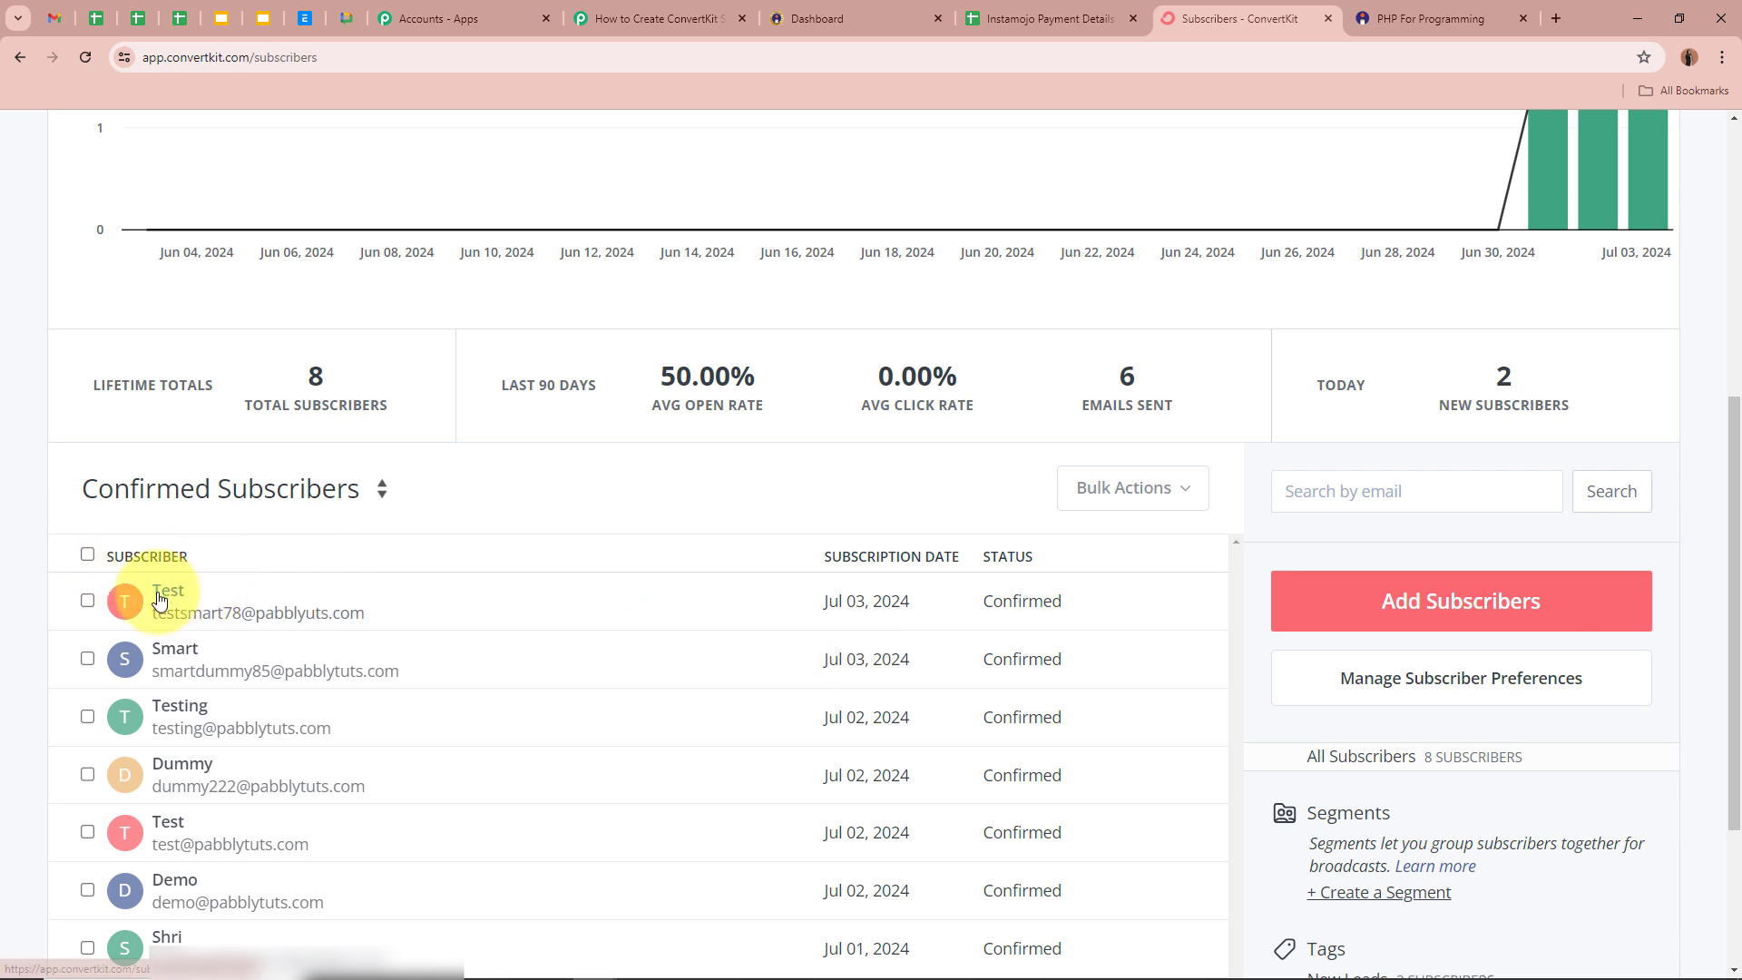
left_click(161, 601)
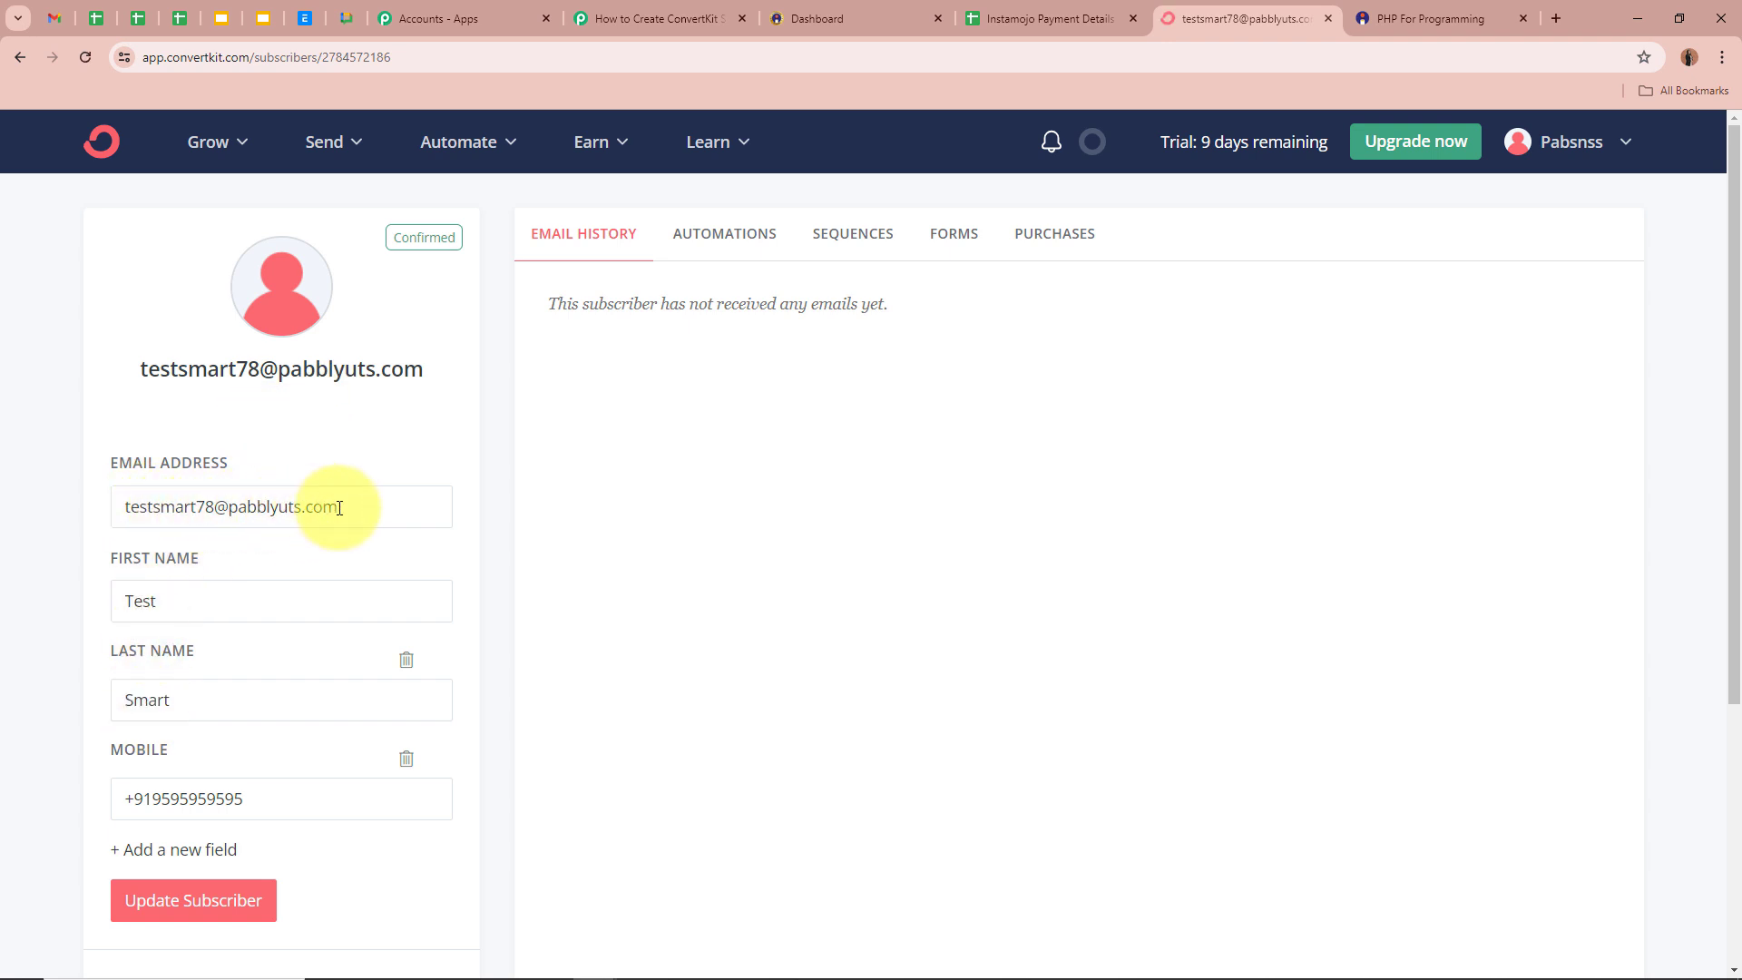
scroll(338, 507, "down", 2)
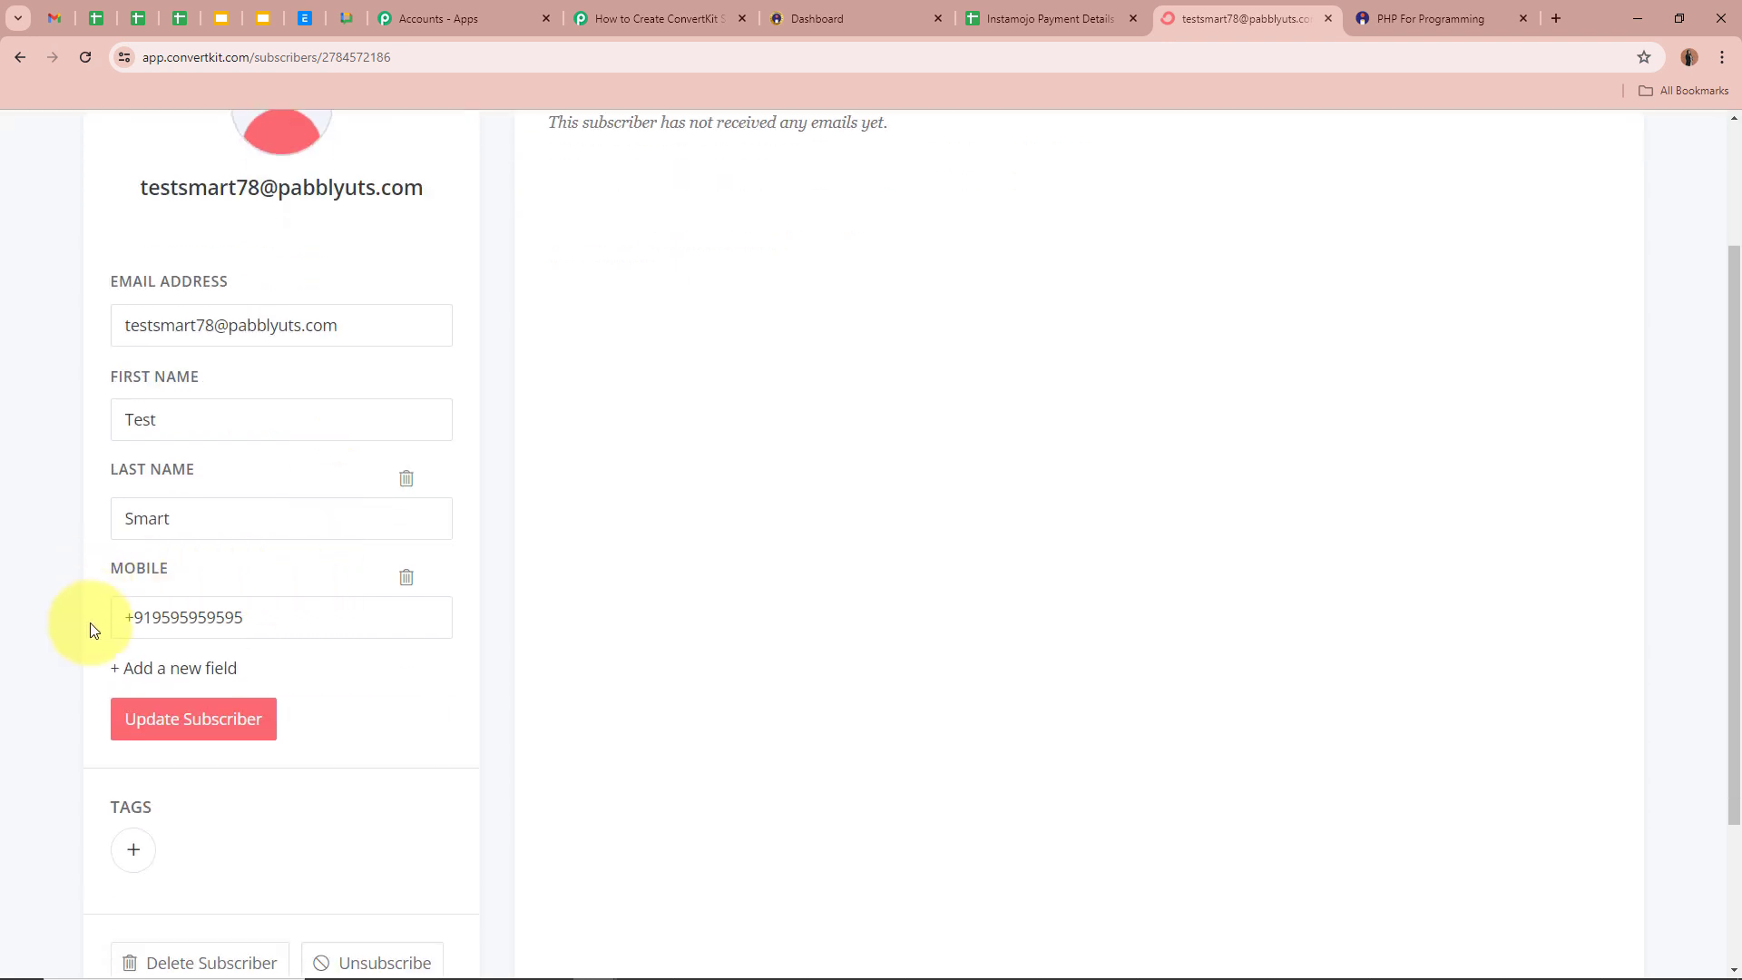
scroll(575, 630, "up", 2)
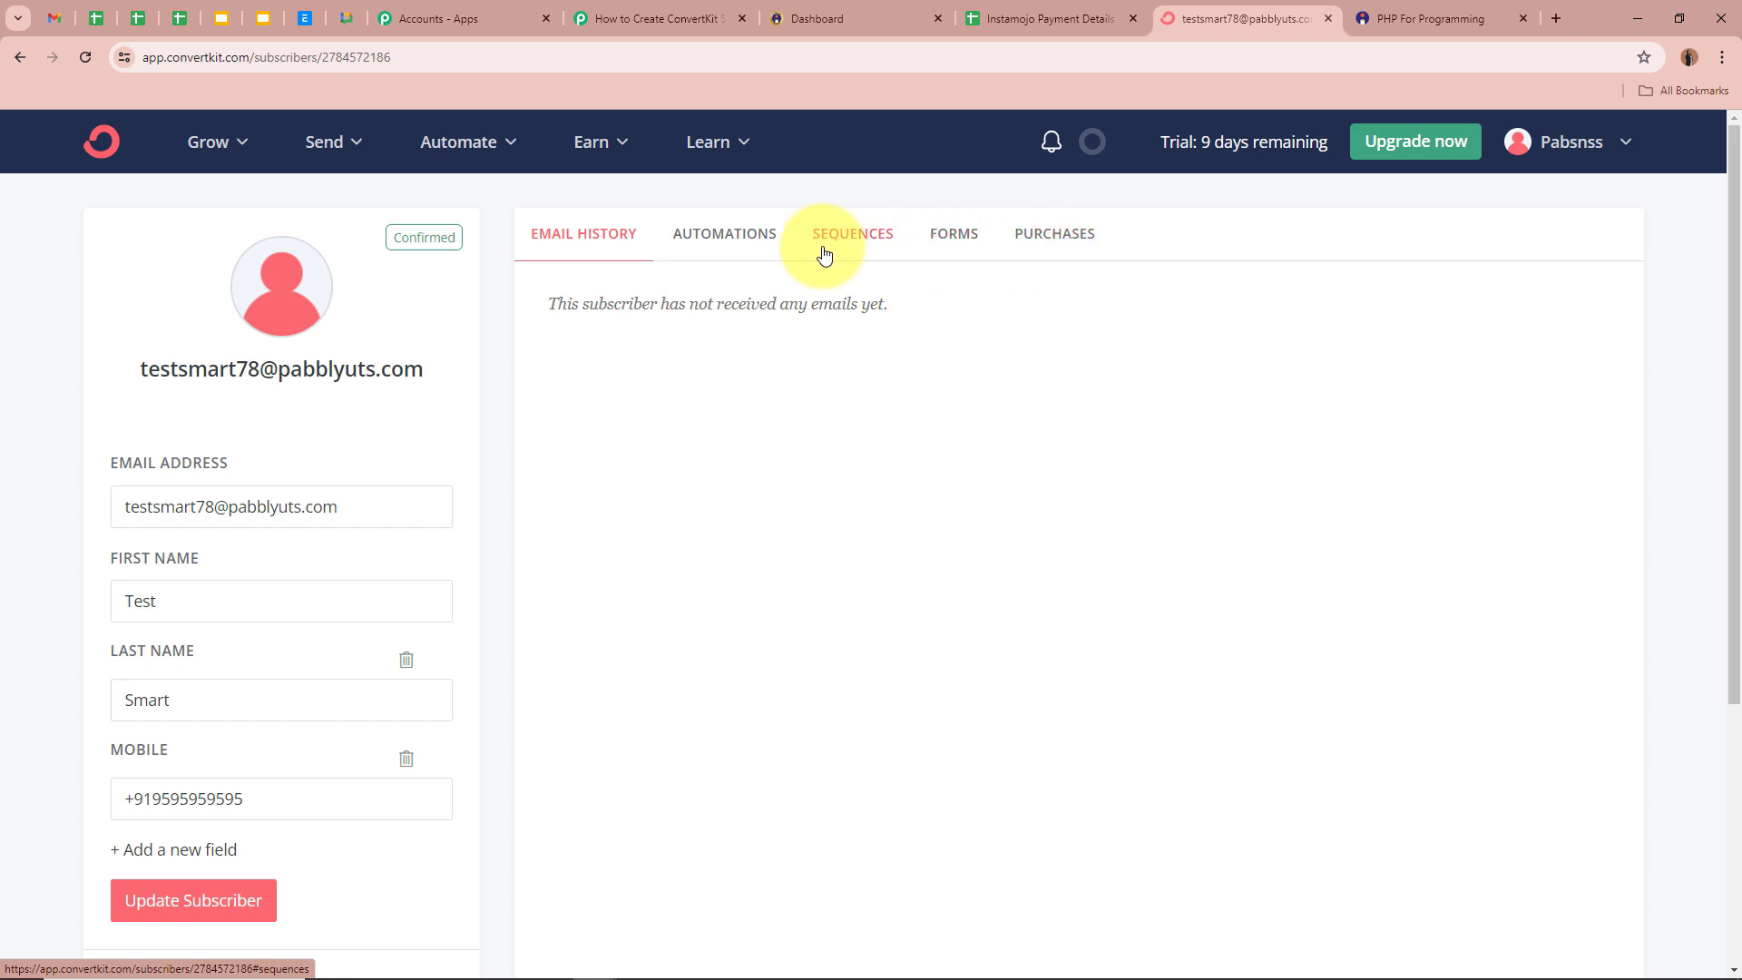
left_click(853, 253)
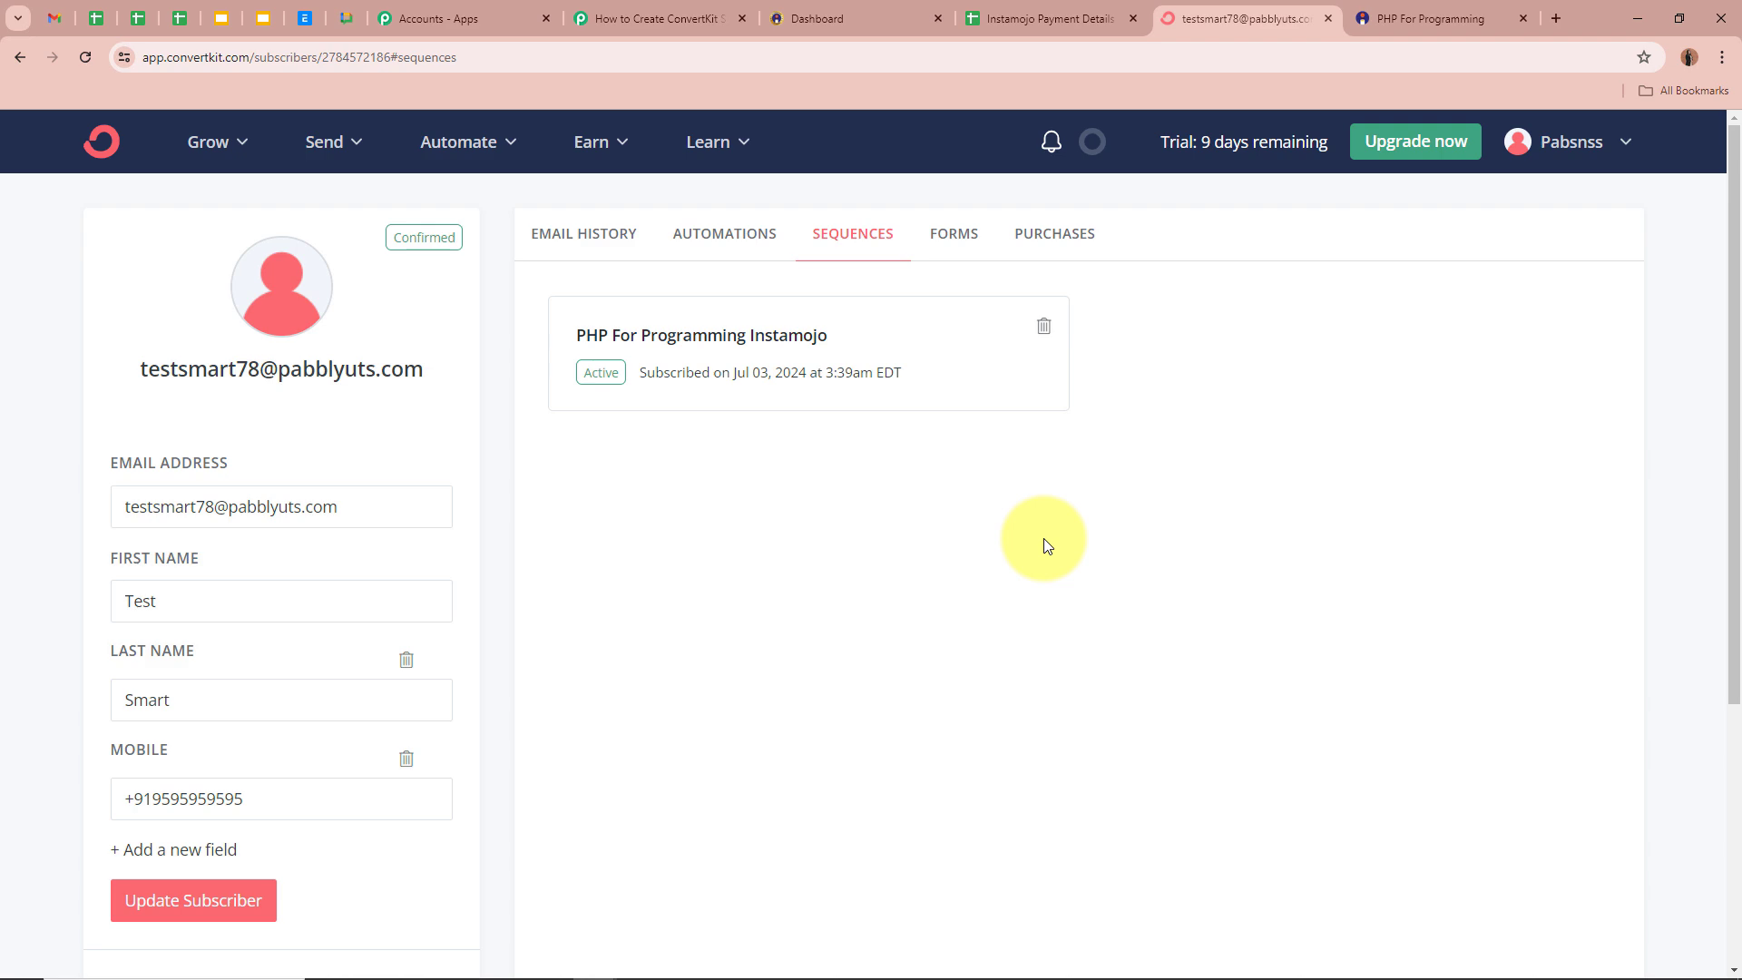
- Copy the PHP For Programming page's public link and open it in a new tab
left_click(866, 16)
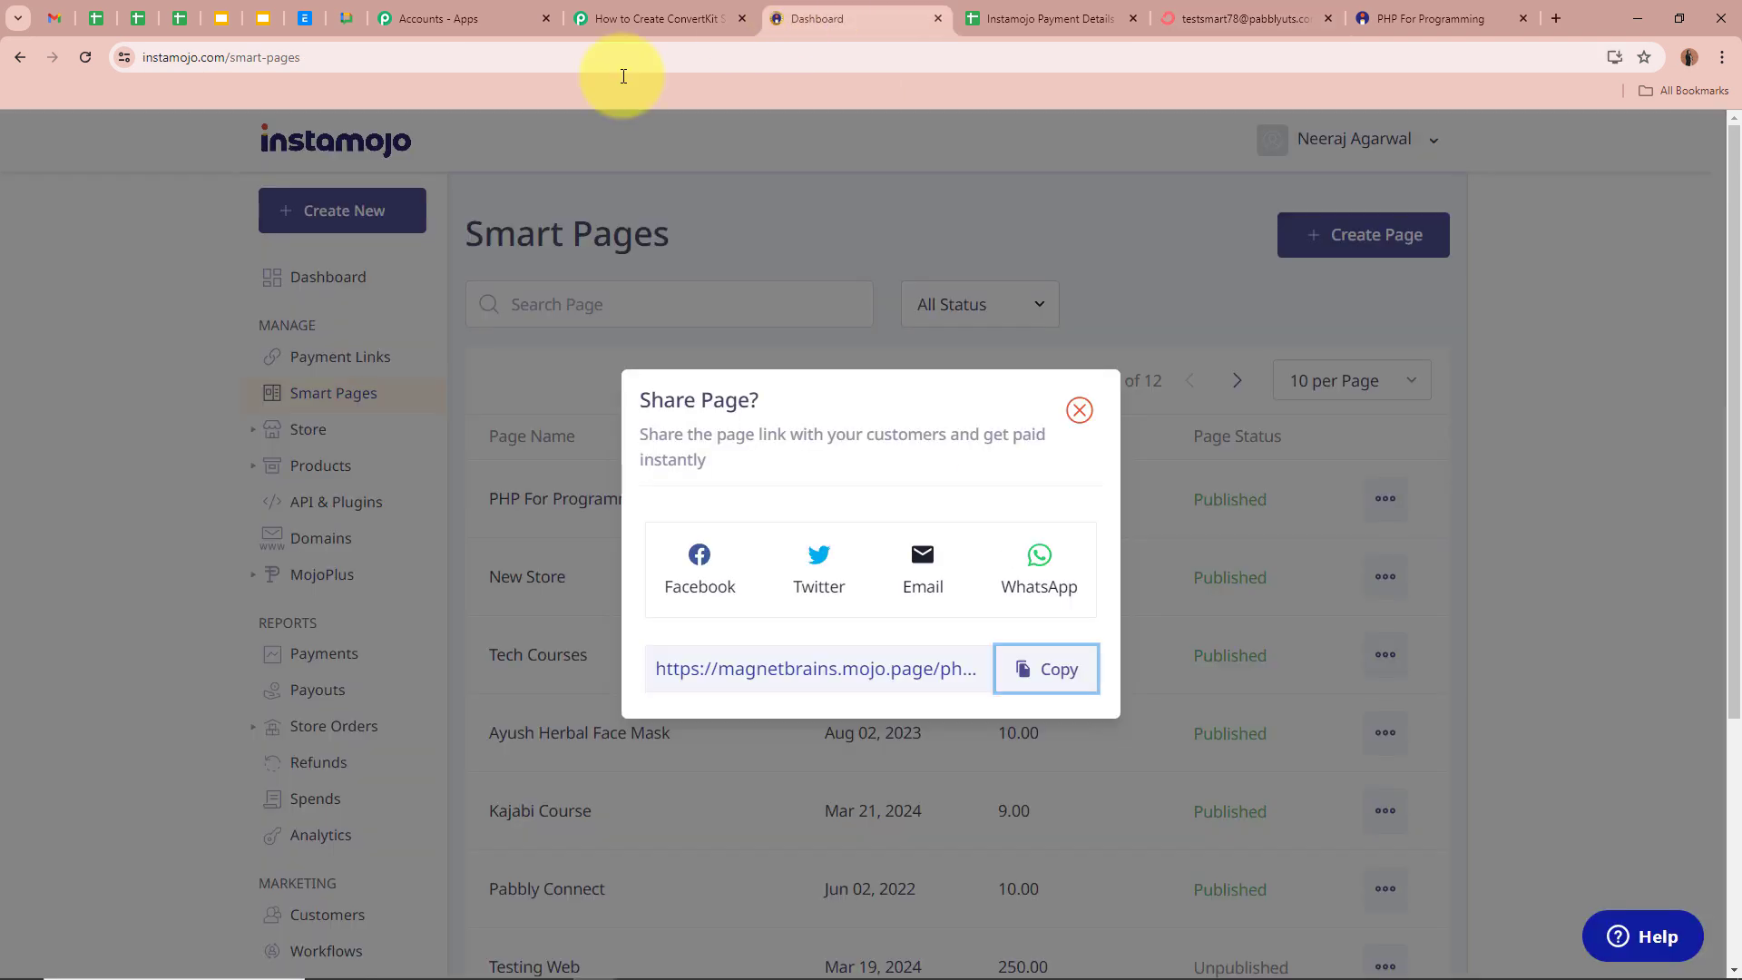
left_click(1080, 410)
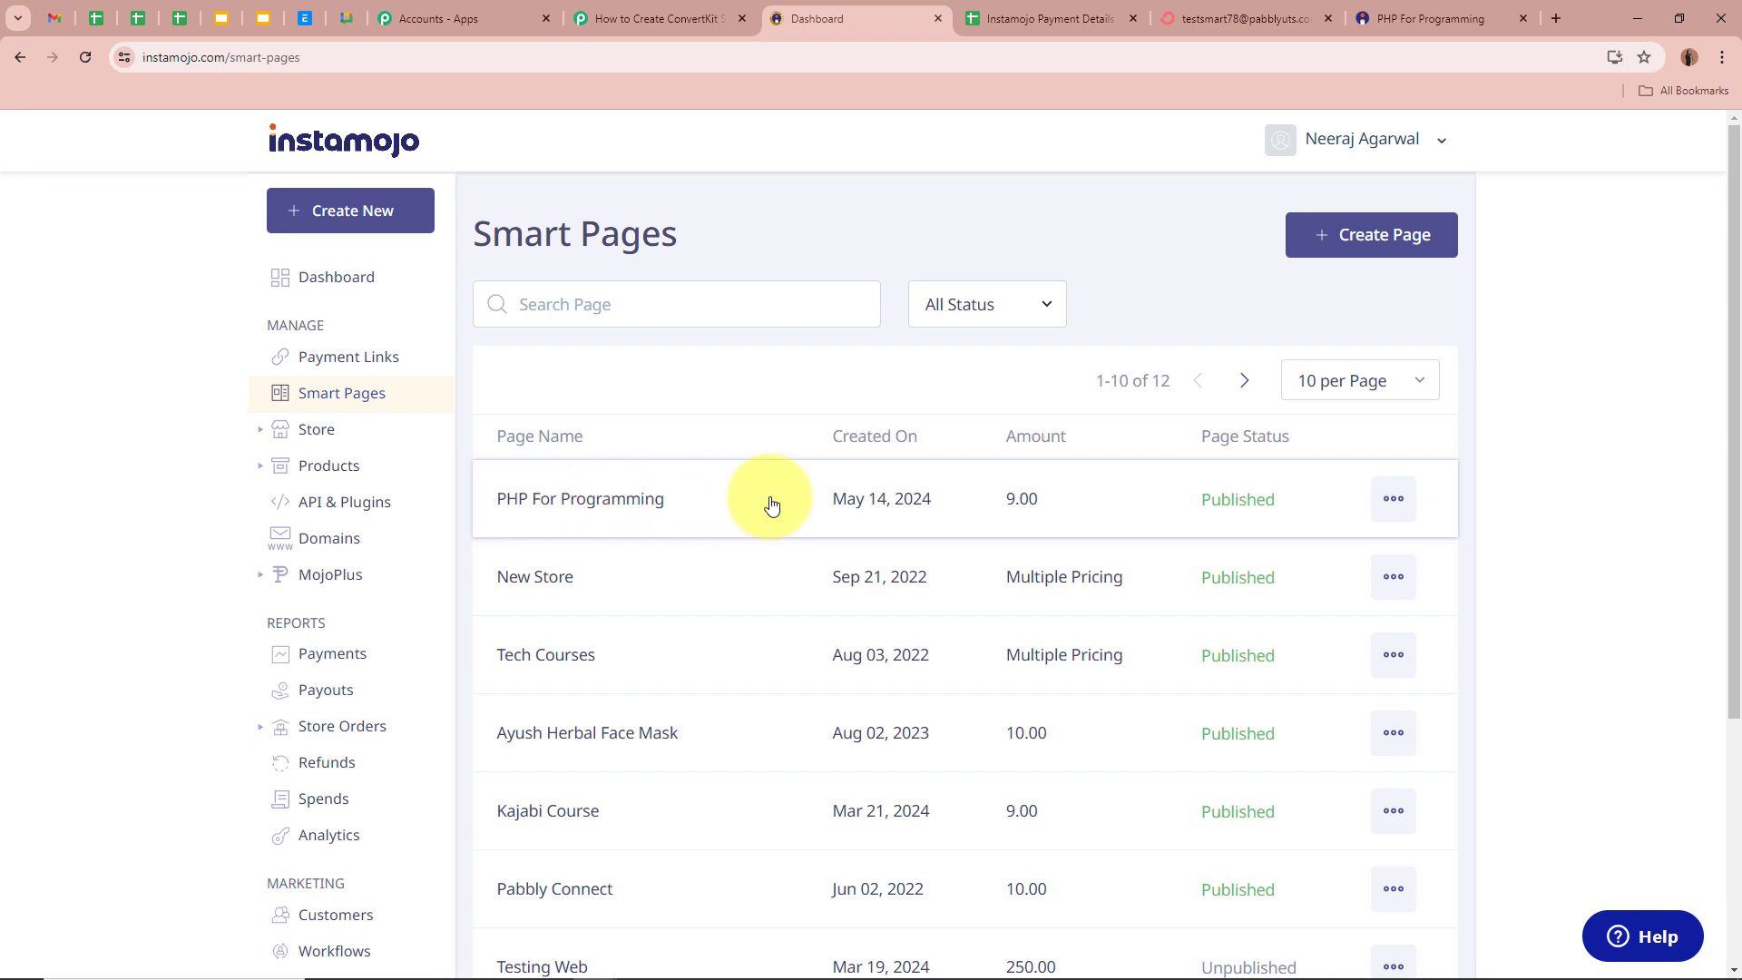
left_click(1393, 500)
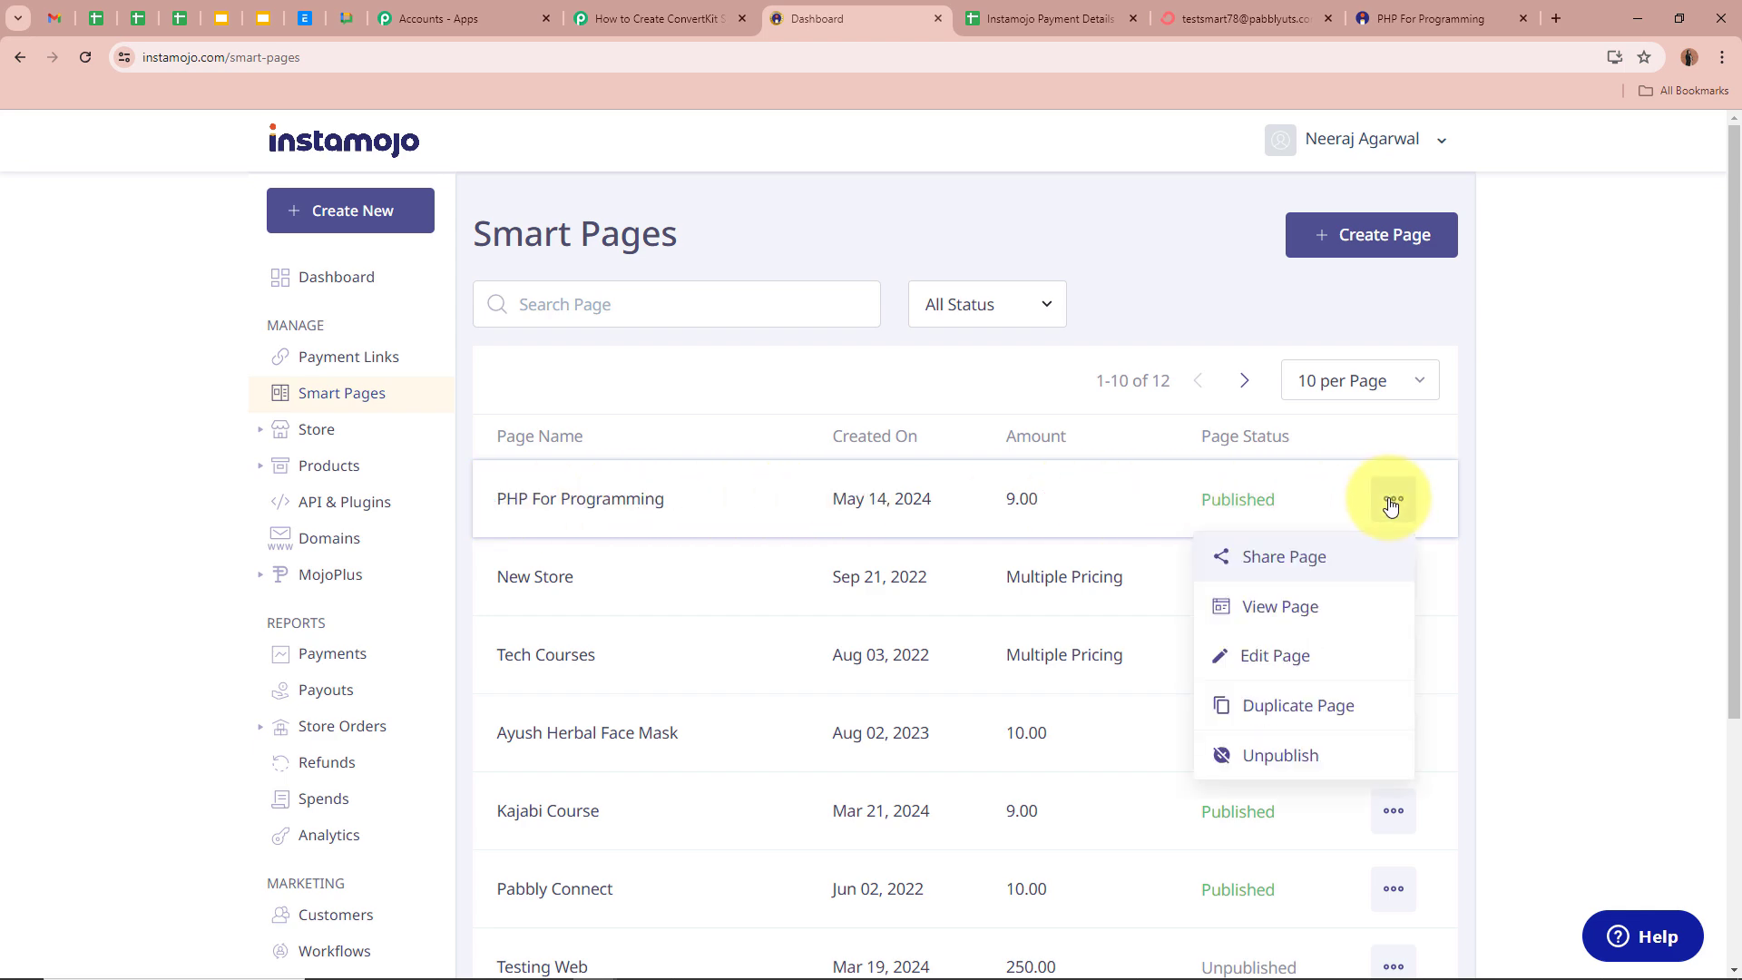
left_click(1334, 557)
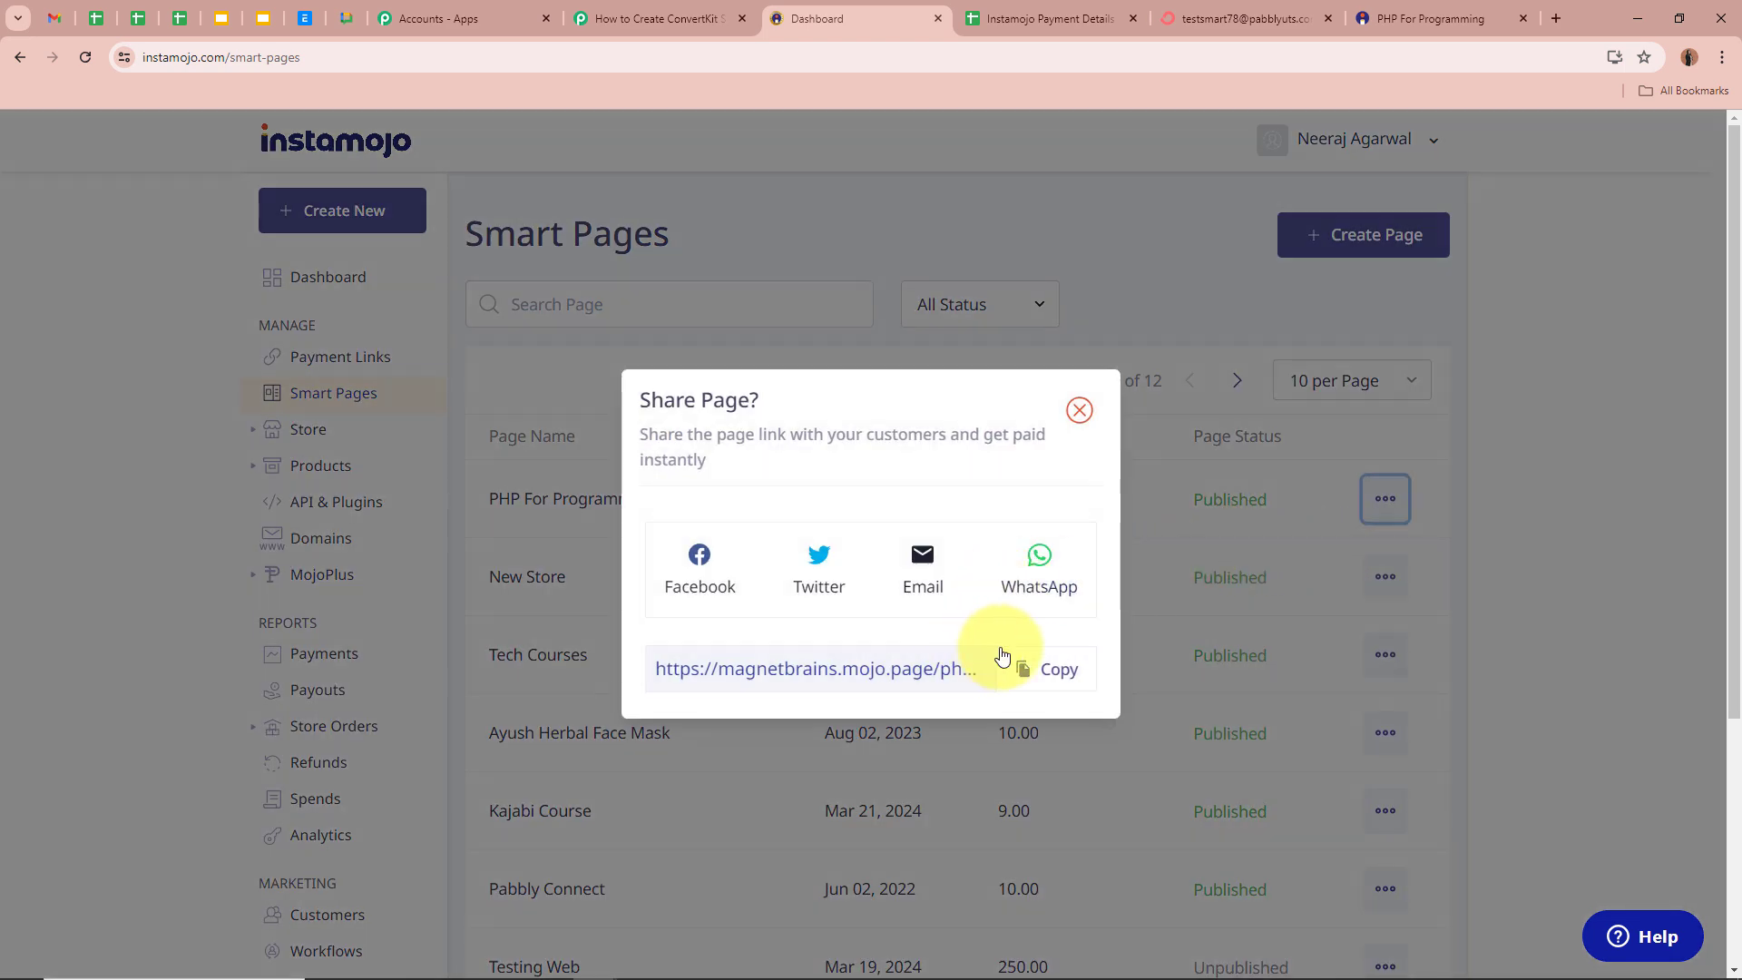
left_click(1043, 669)
left_click(1549, 11)
key("ctrl+v")
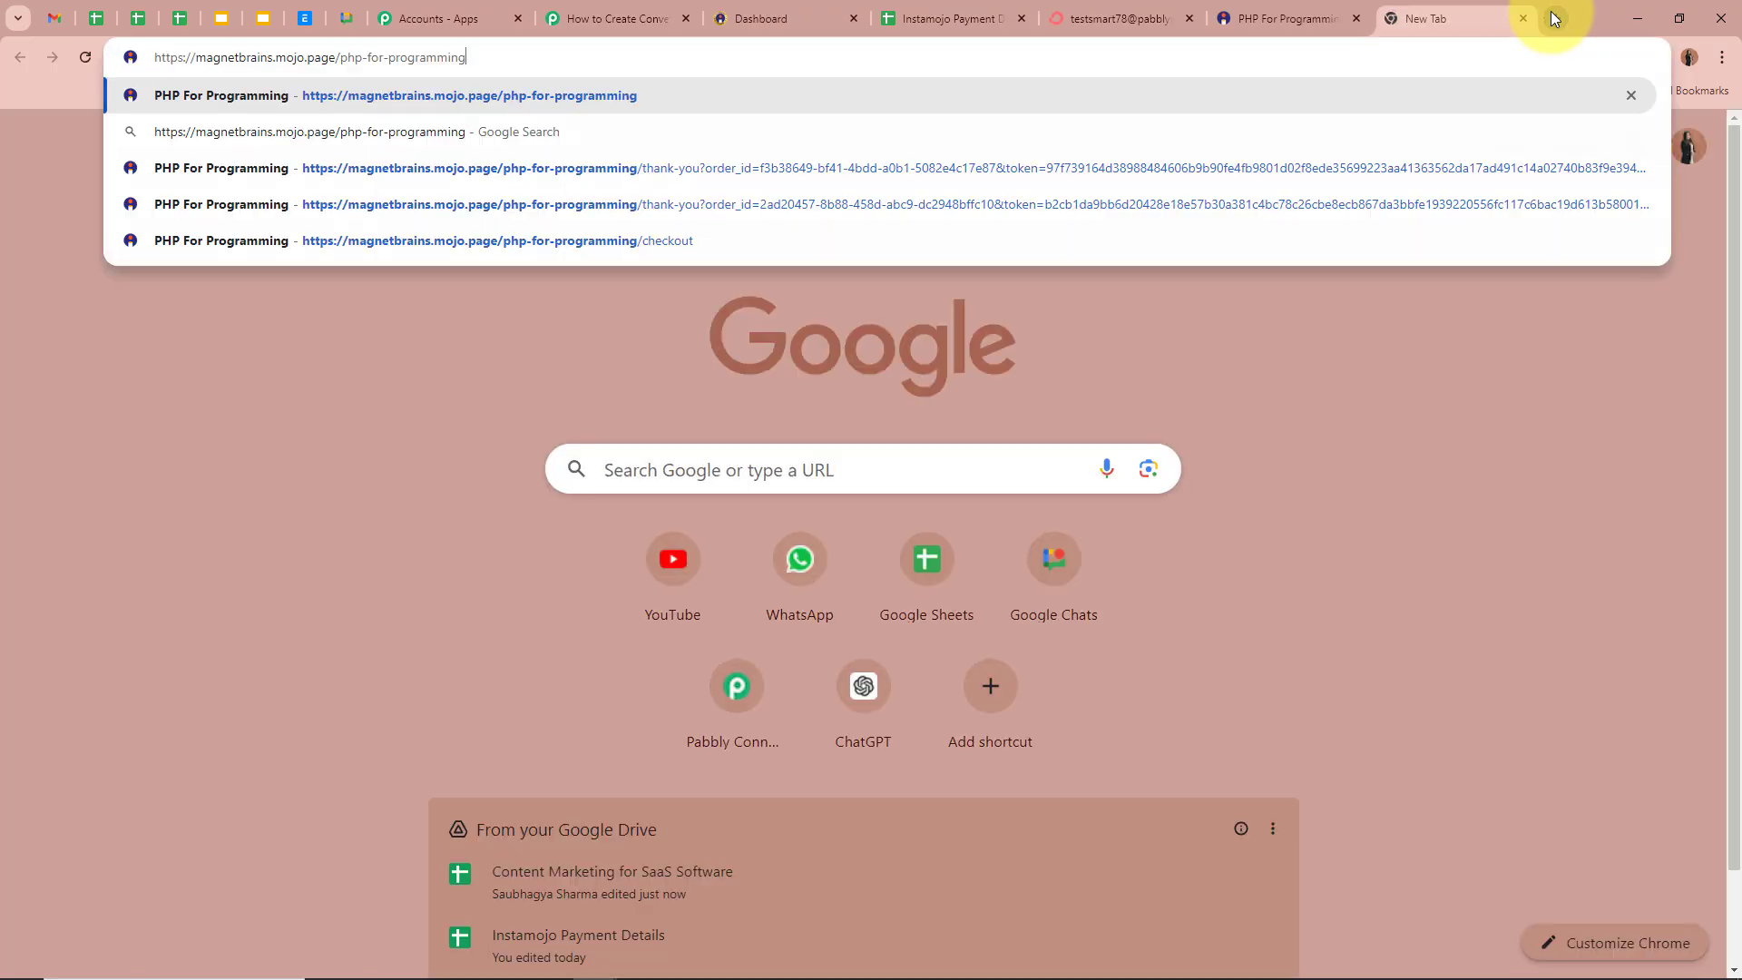
key("Return")
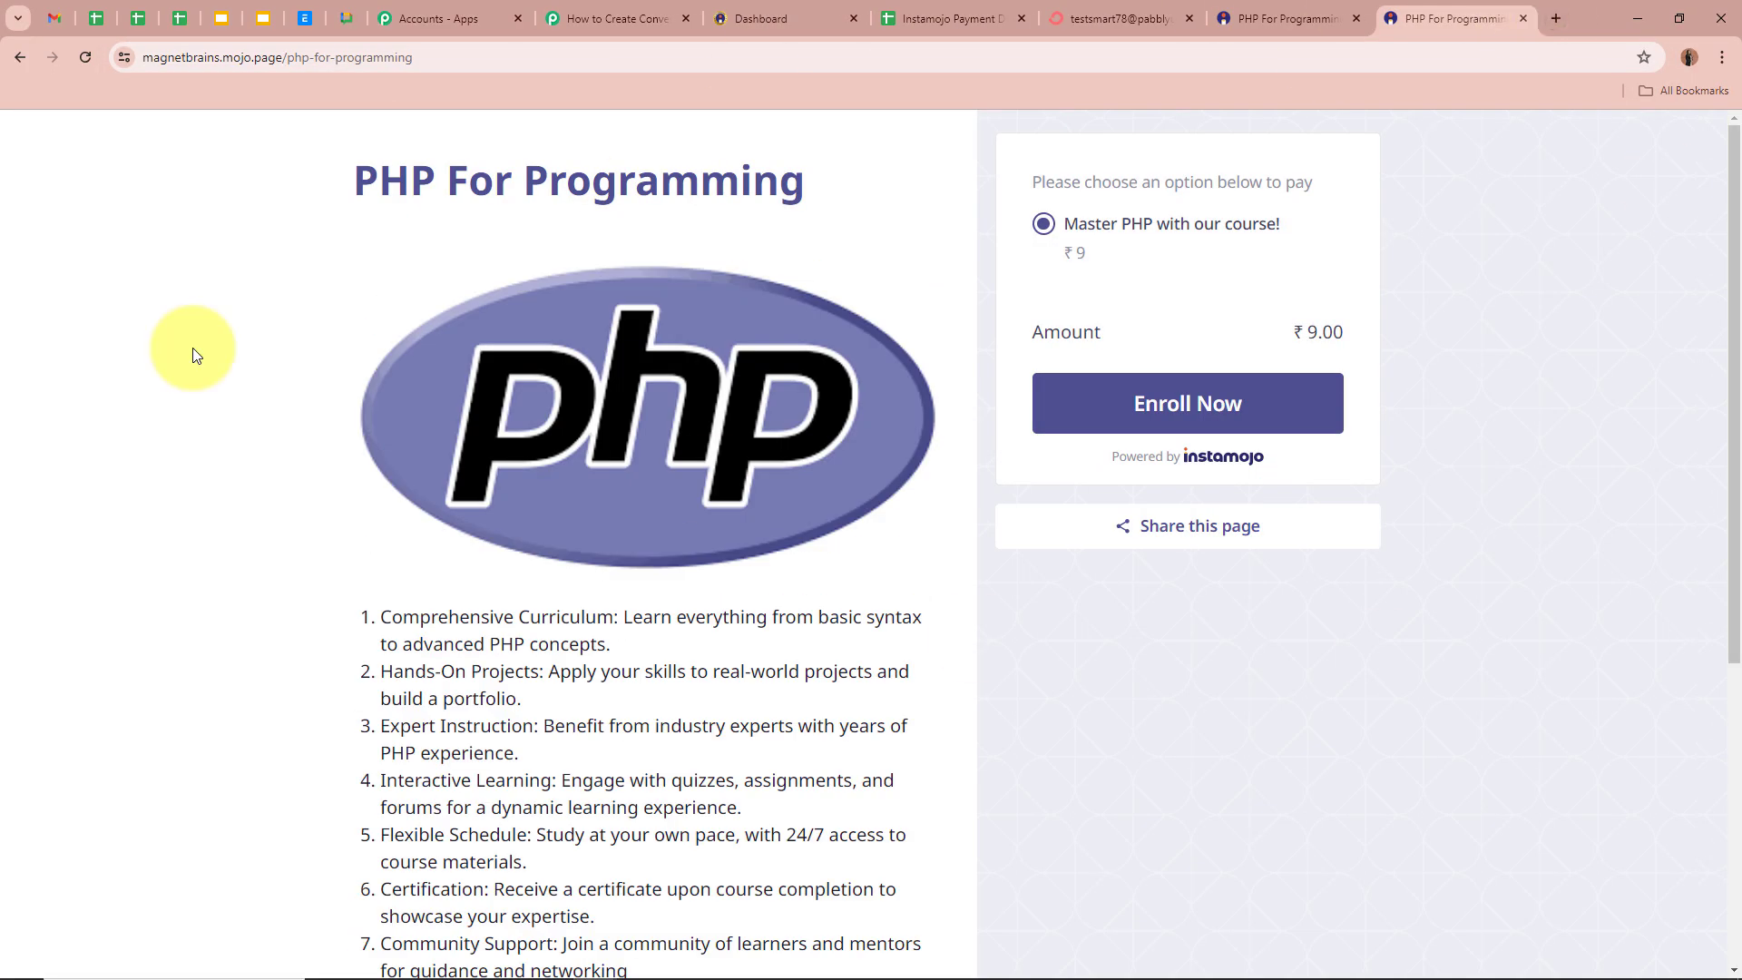
- Start enrolling and fill in the buyer's name, email and mobile number
left_click(1217, 405)
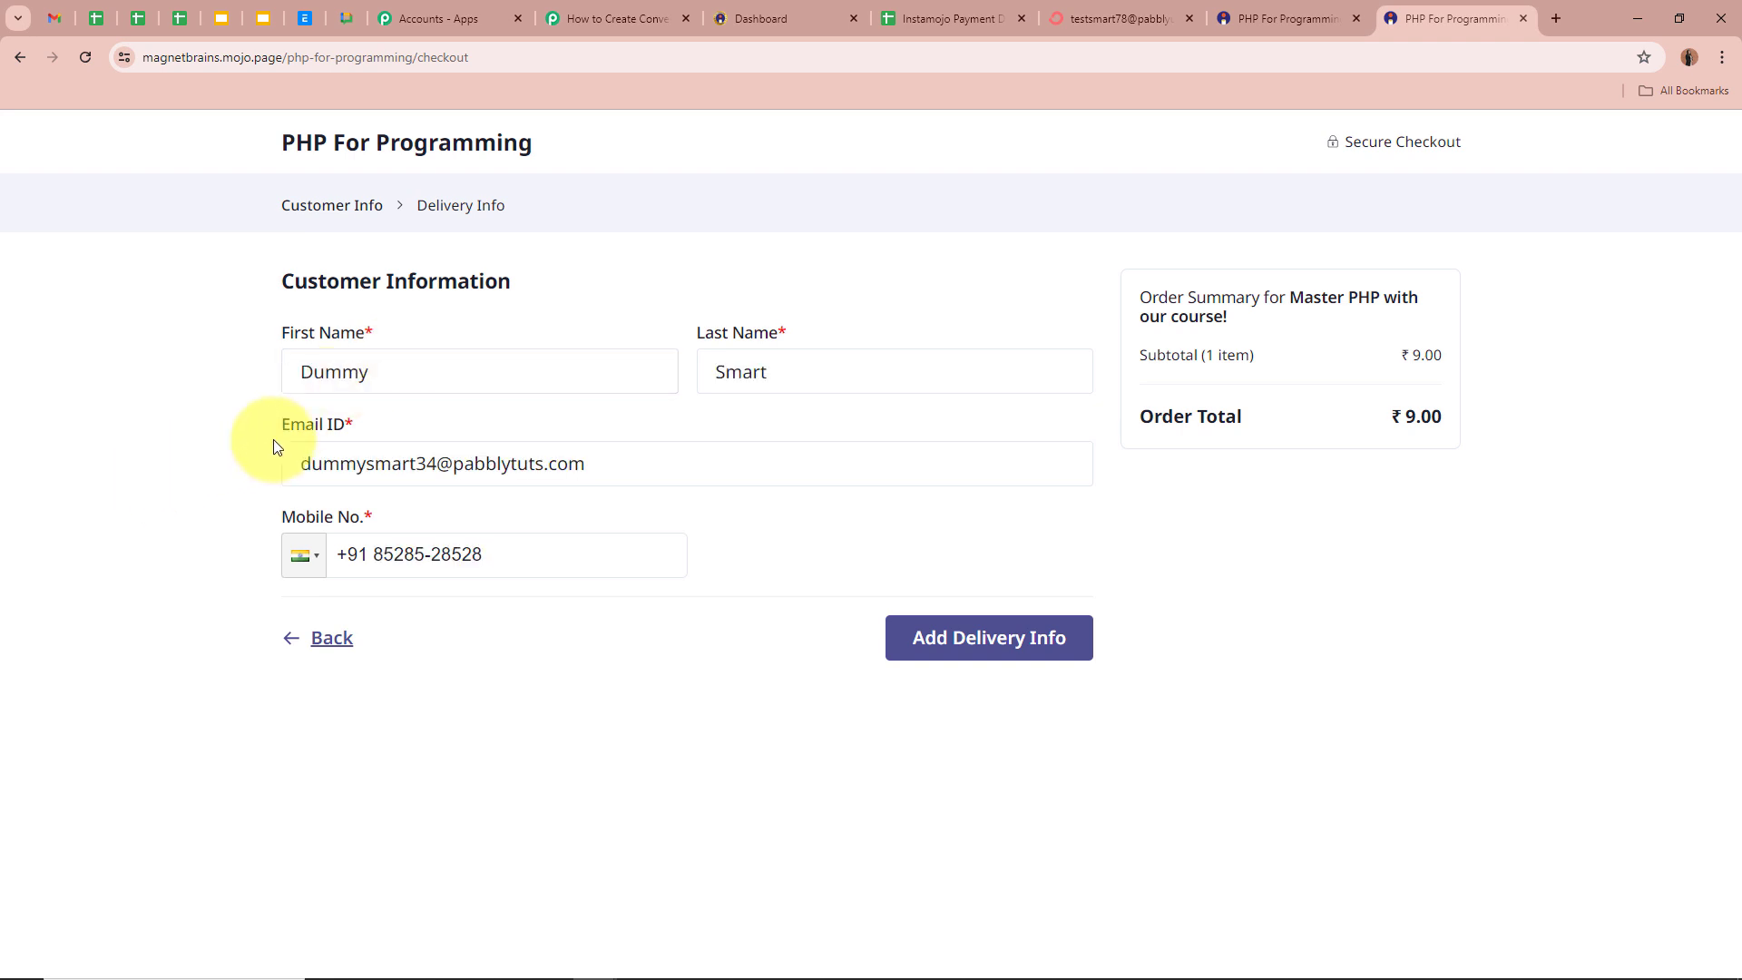
left_click(466, 369)
left_click(836, 369)
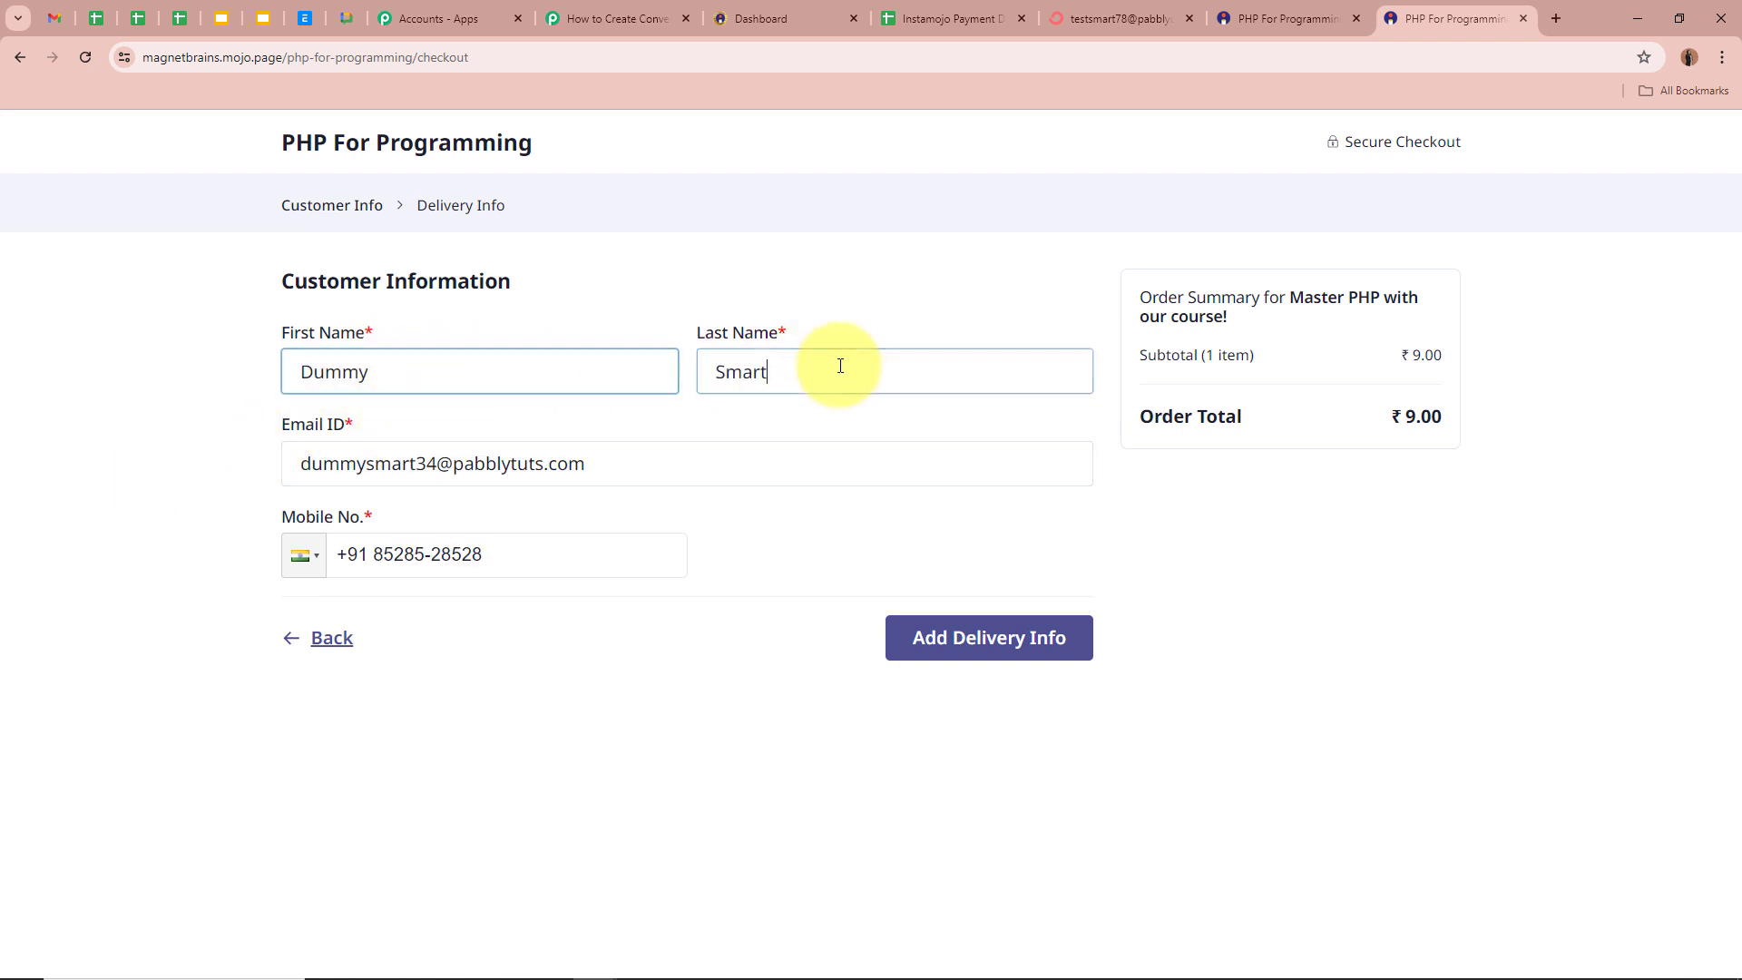
left_click(721, 453)
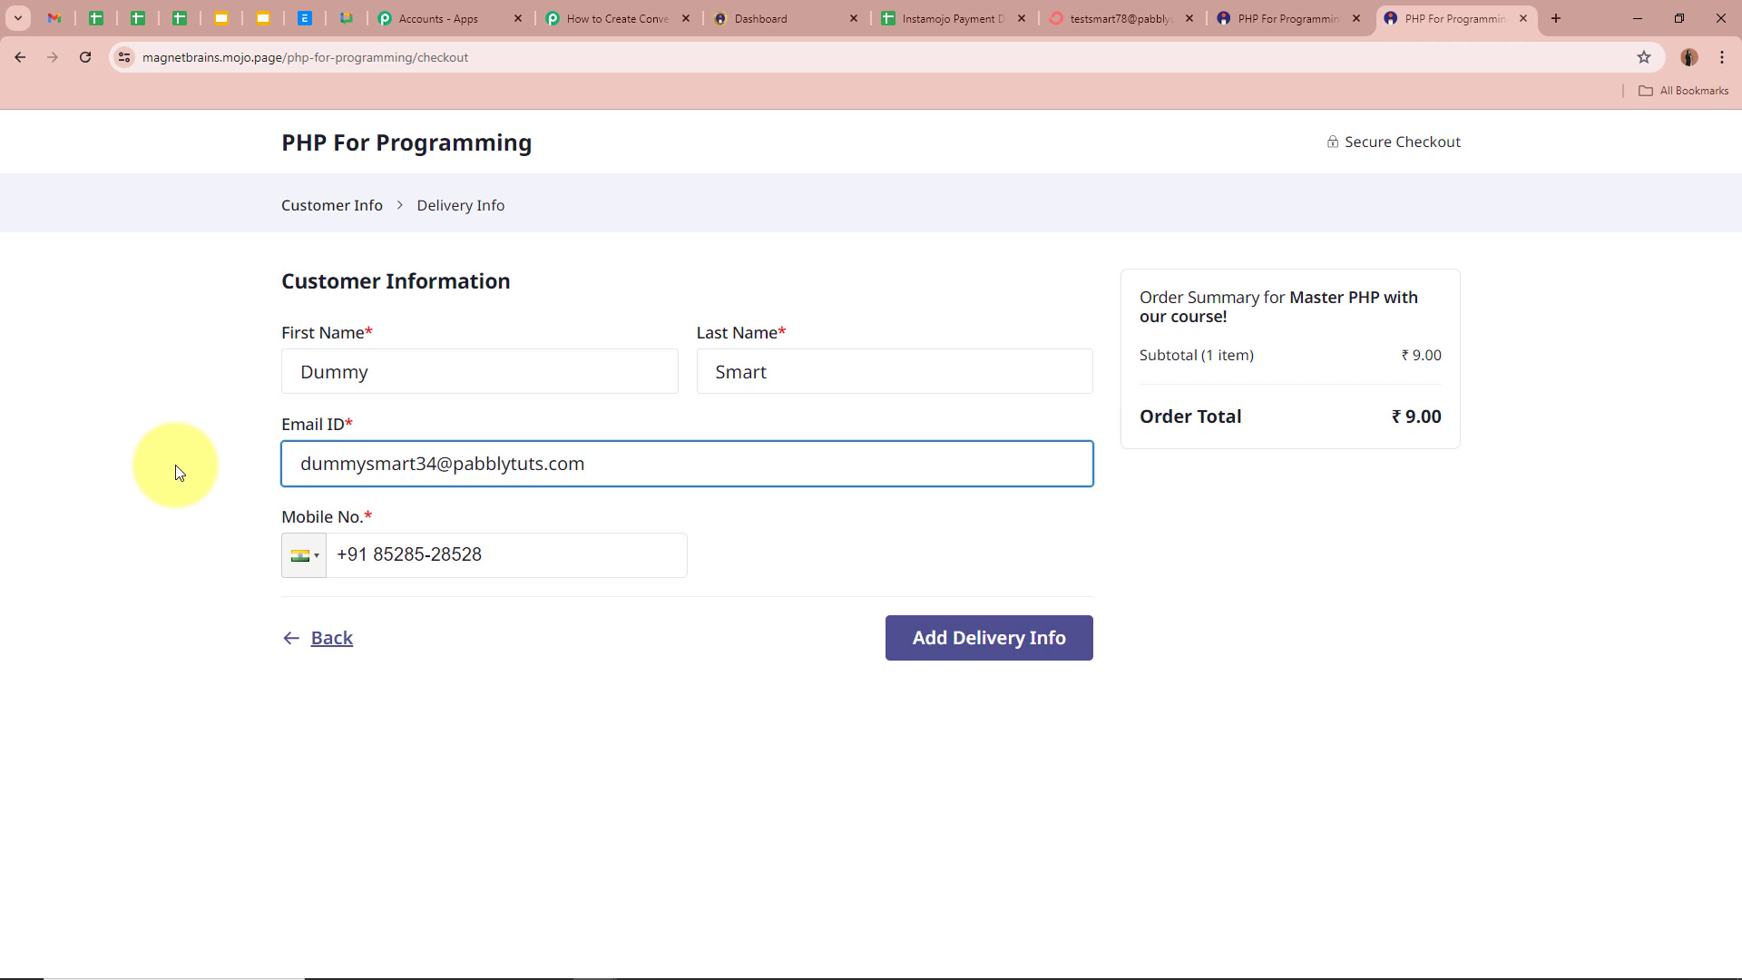
left_click(566, 551)
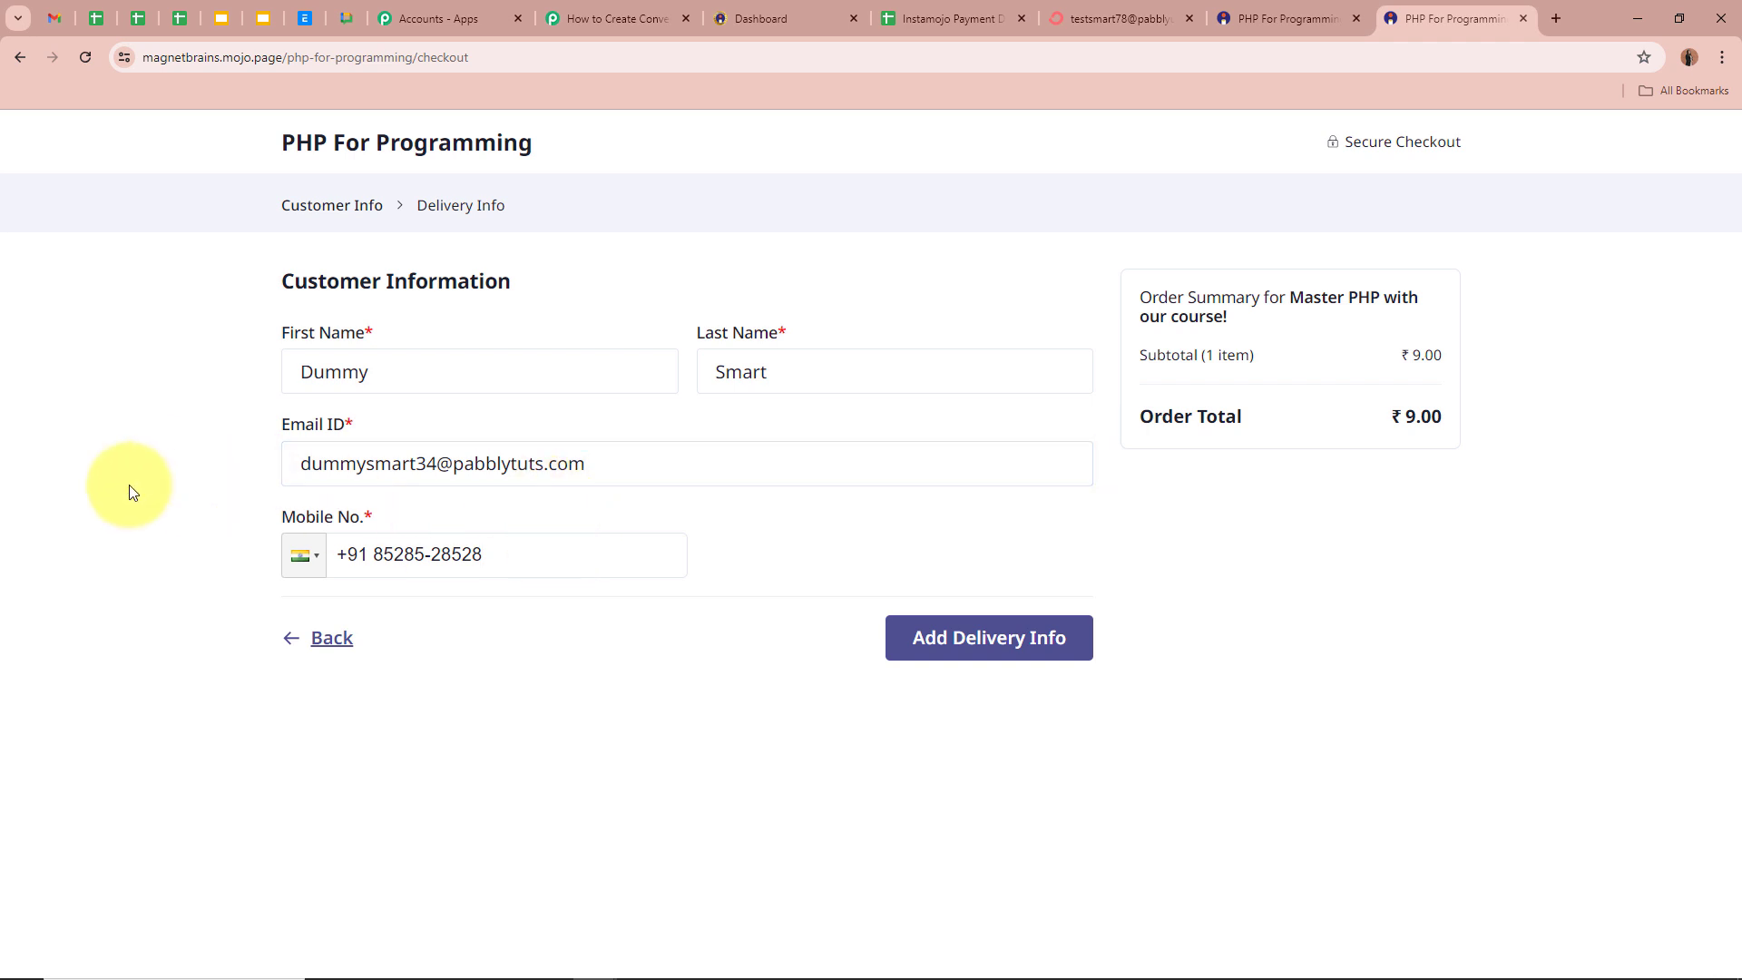
left_click(1052, 636)
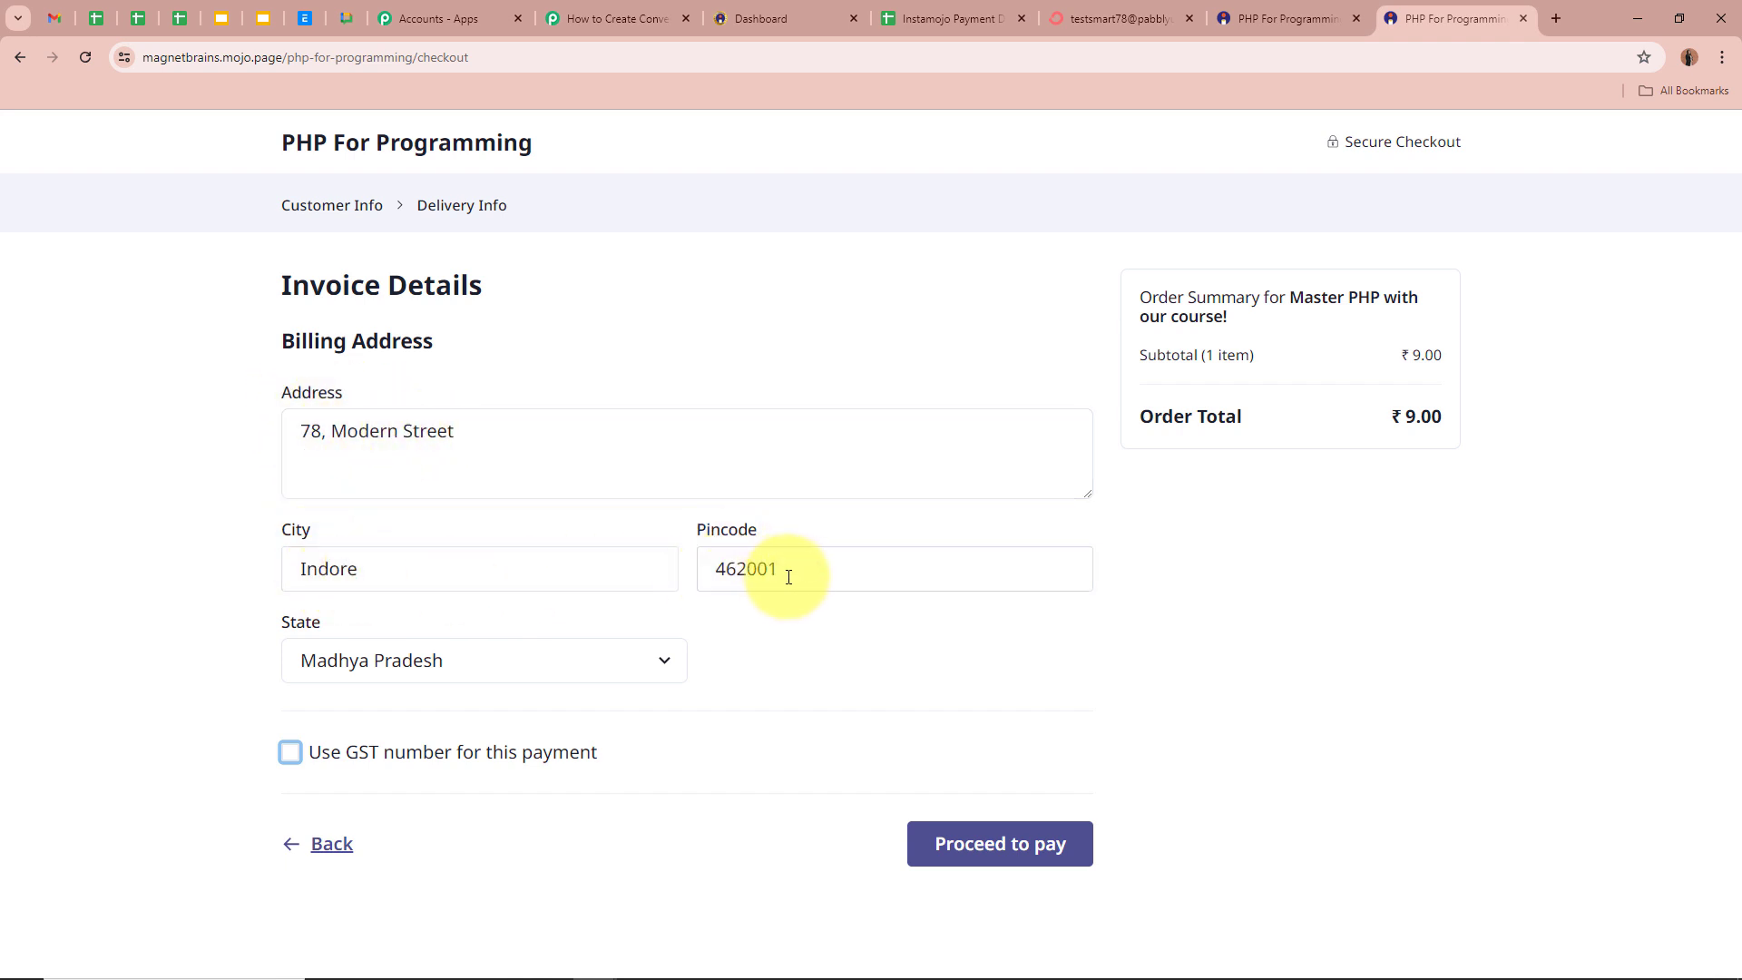
- Pay the ₹9 order by UPI and confirm the payment was received
left_click(1002, 841)
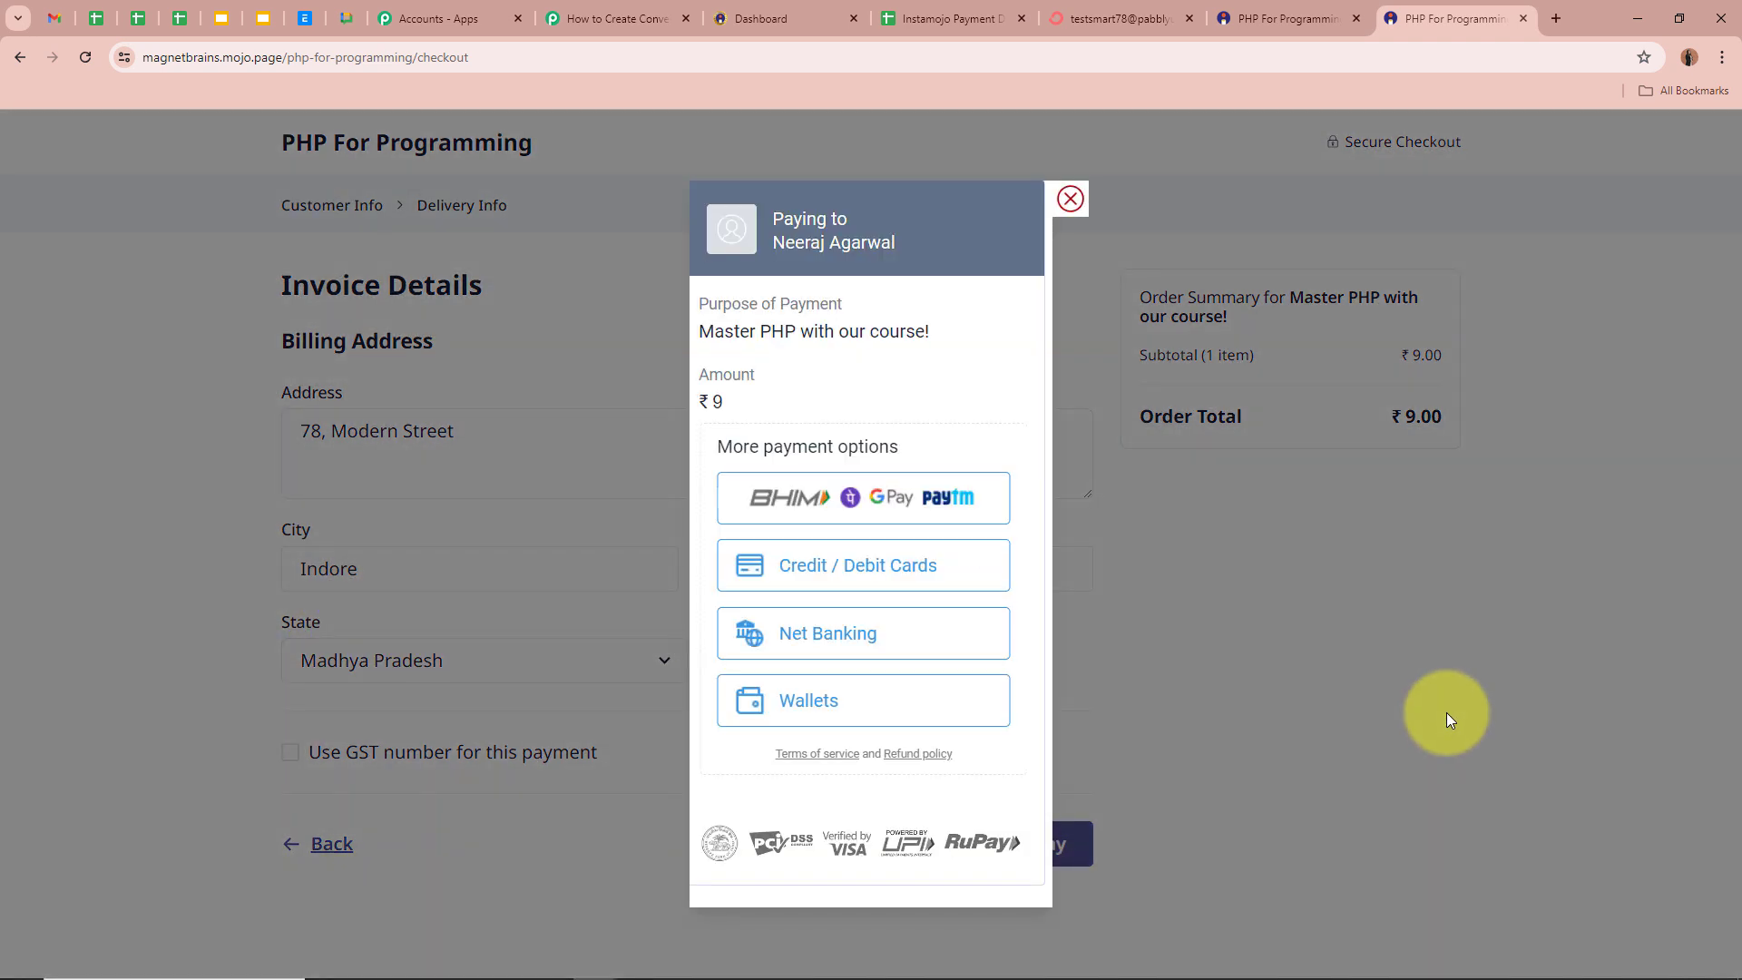
left_click(797, 498)
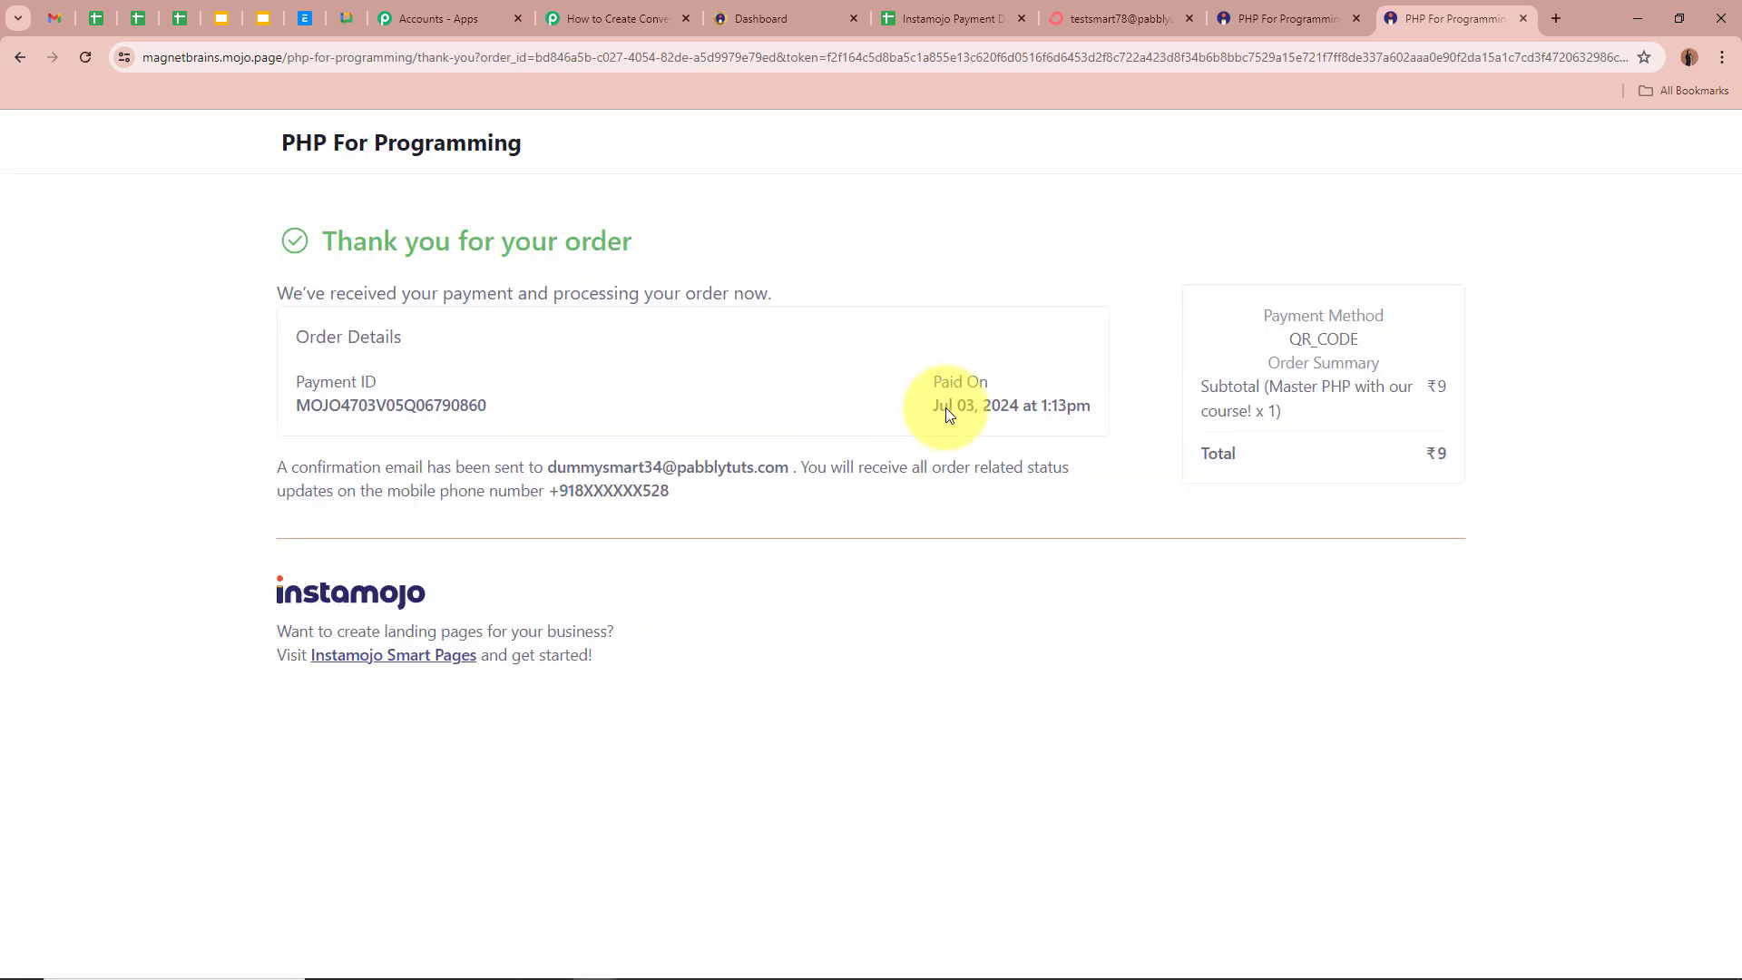
left_click_drag(278, 294, 898, 295)
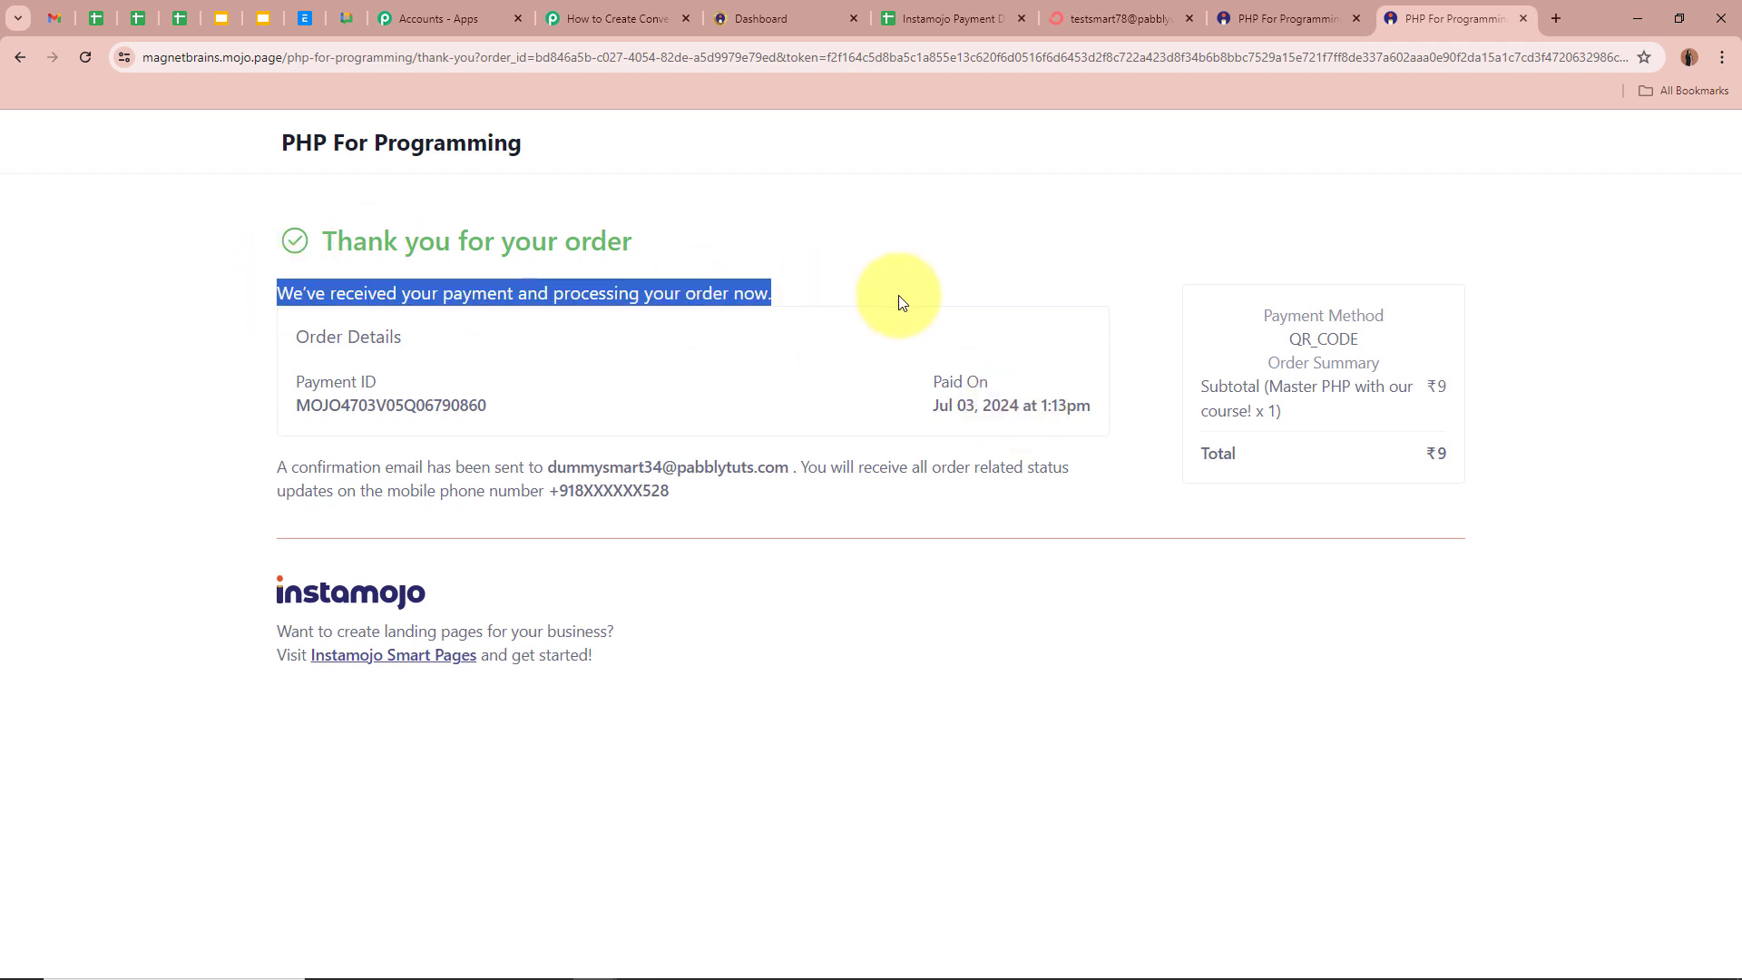
left_click(837, 758)
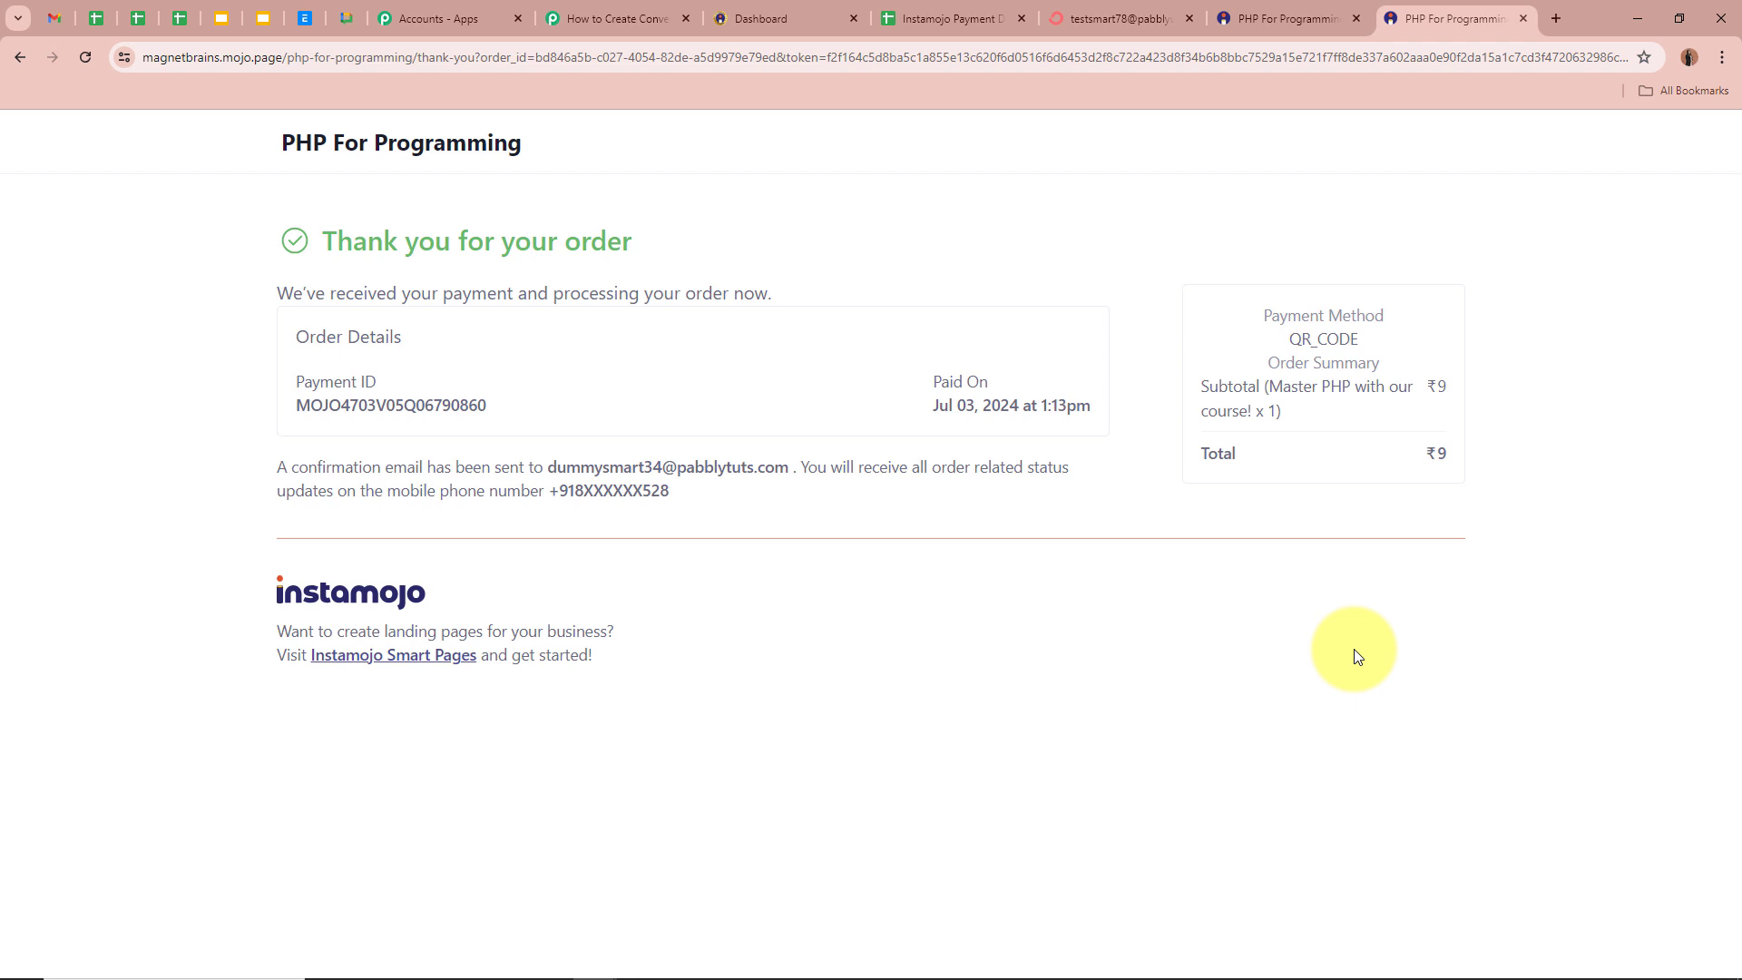
left_click(963, 11)
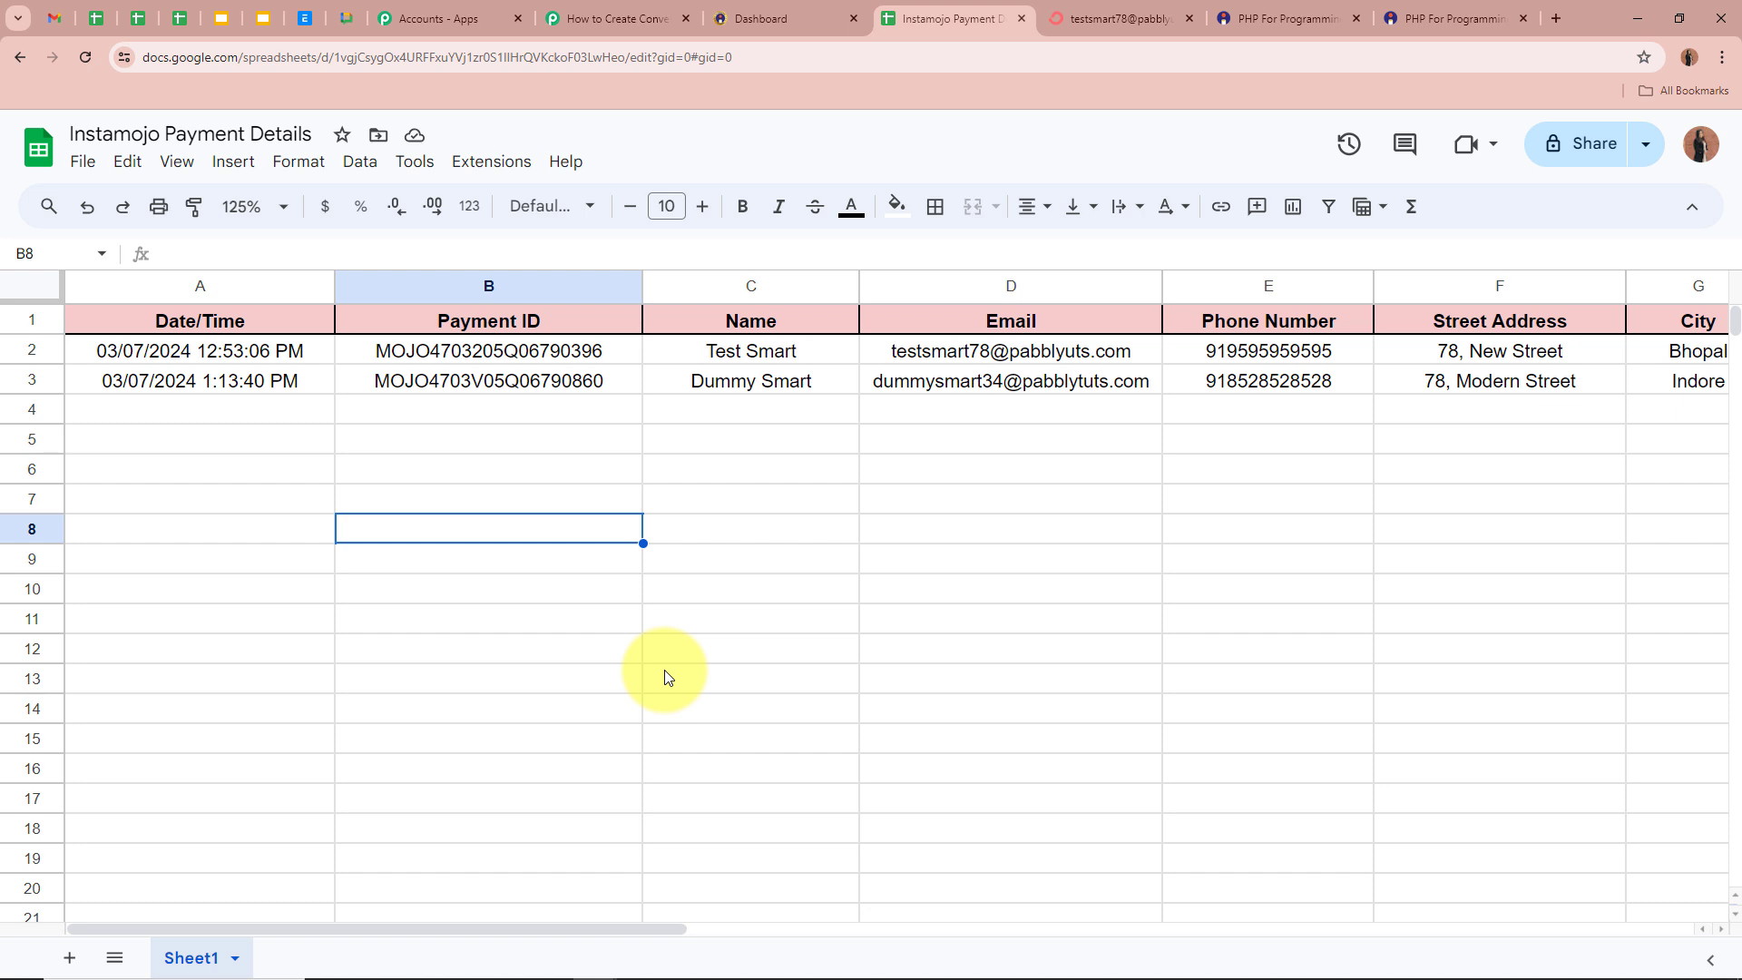
- Check row 3's date, payment ID, email, phone, address, state and pincode
left_click(186, 379)
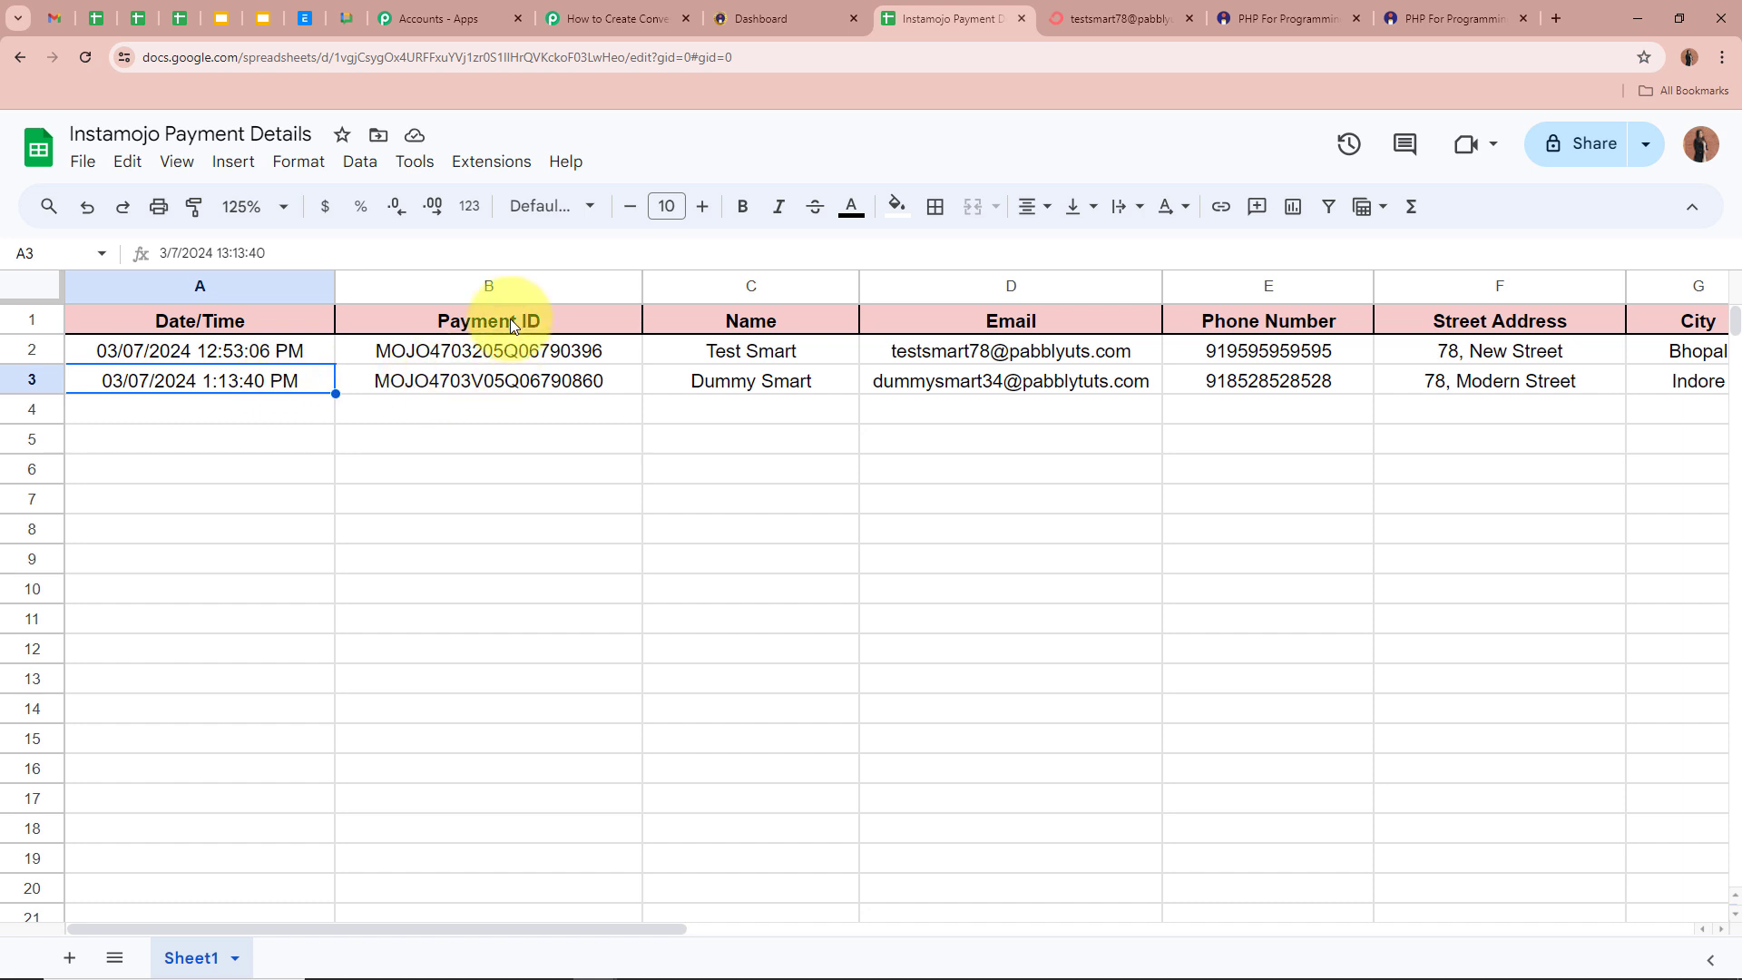
left_click(521, 370)
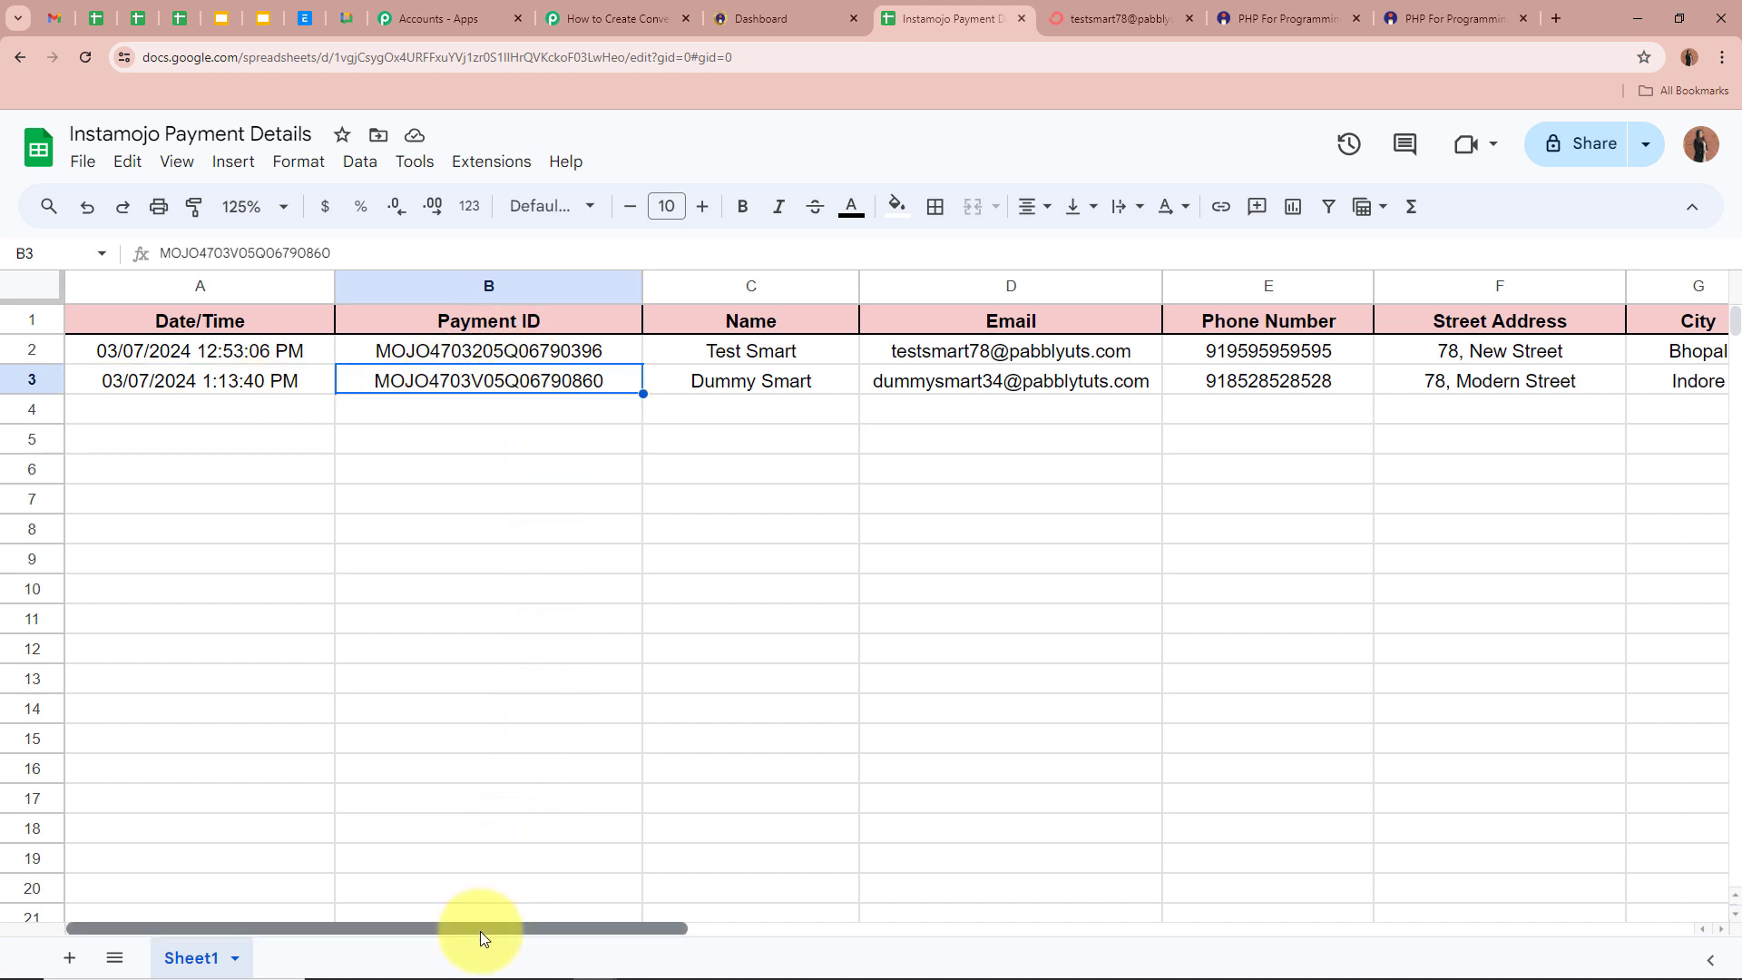
left_click_drag(481, 931, 598, 929)
left_click(685, 409)
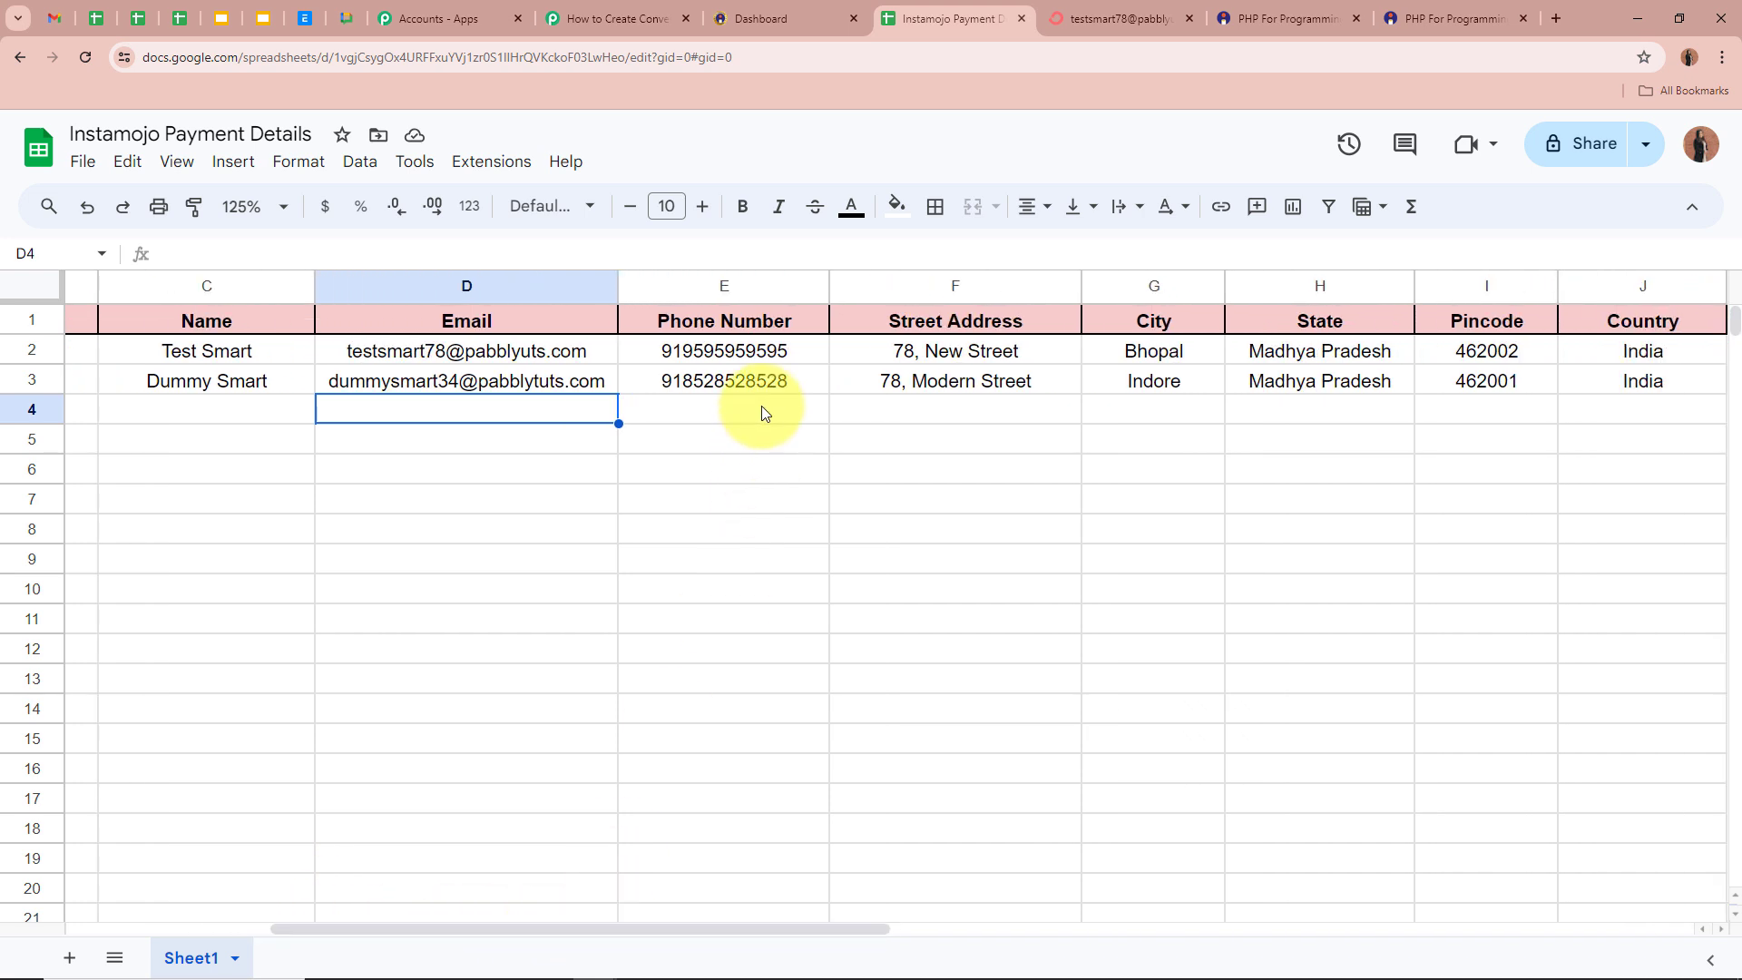
left_click(782, 381)
left_click(889, 388)
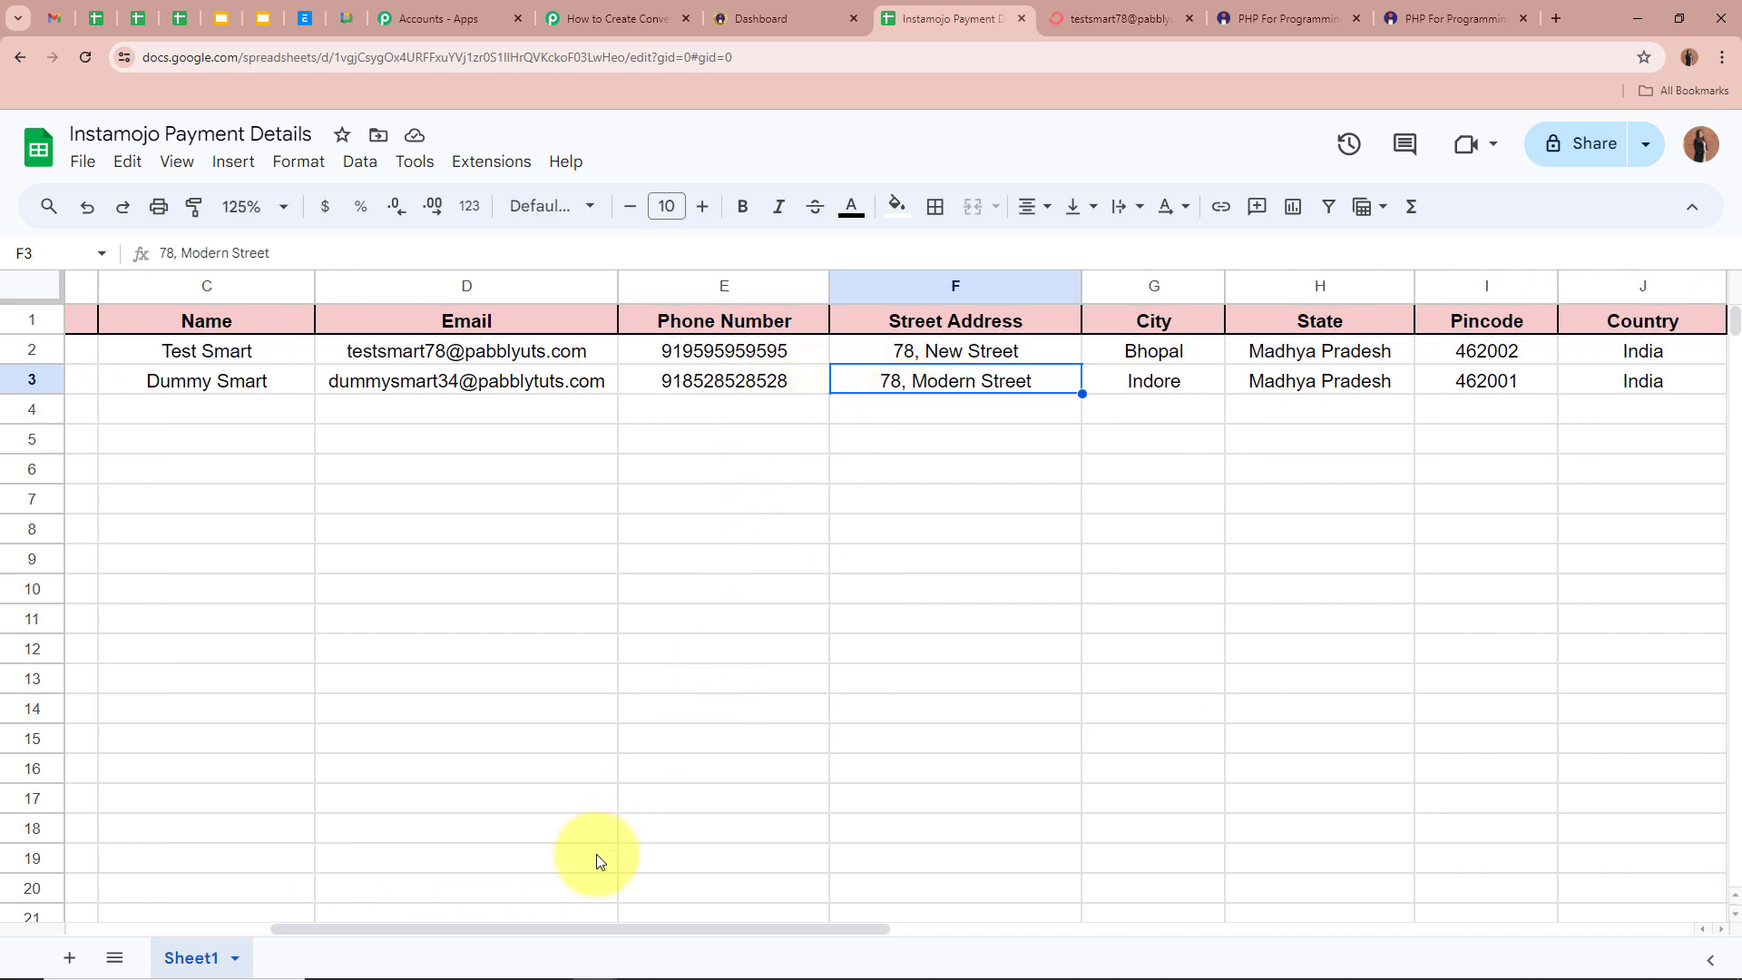
left_click_drag(547, 931, 690, 940)
left_click(875, 385)
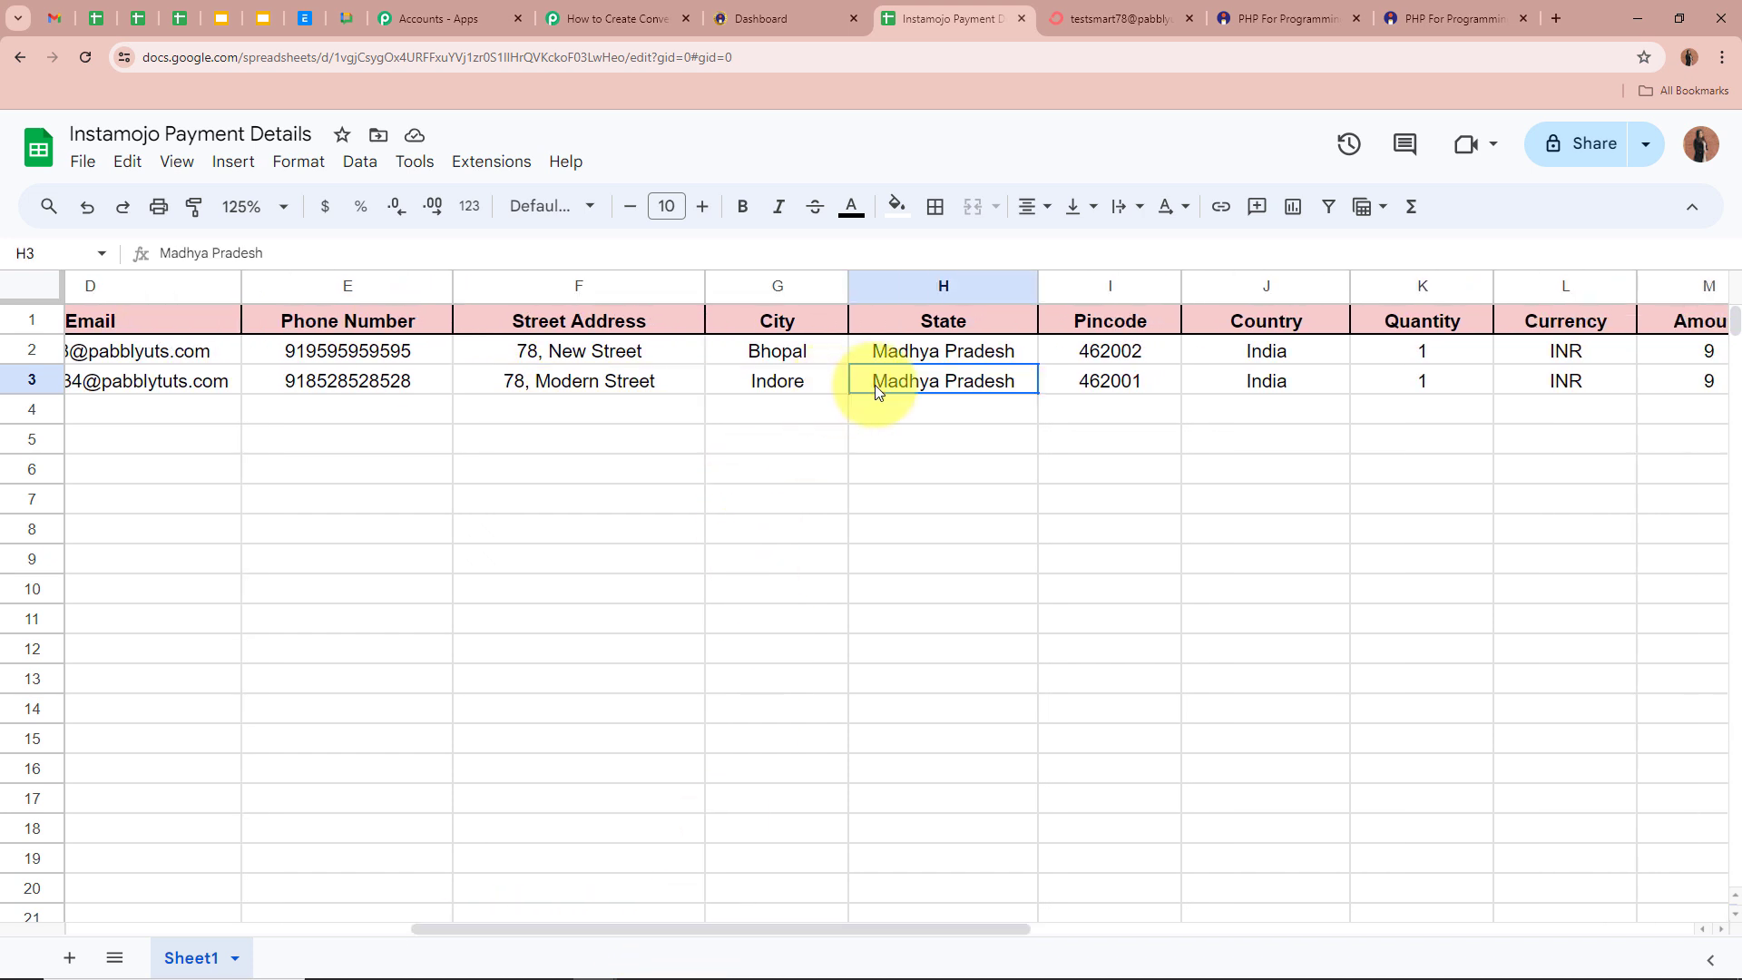
left_click(1115, 383)
- Check row 3's country, quantity, currency and amount in J3 to M3
left_click_drag(876, 927, 991, 853)
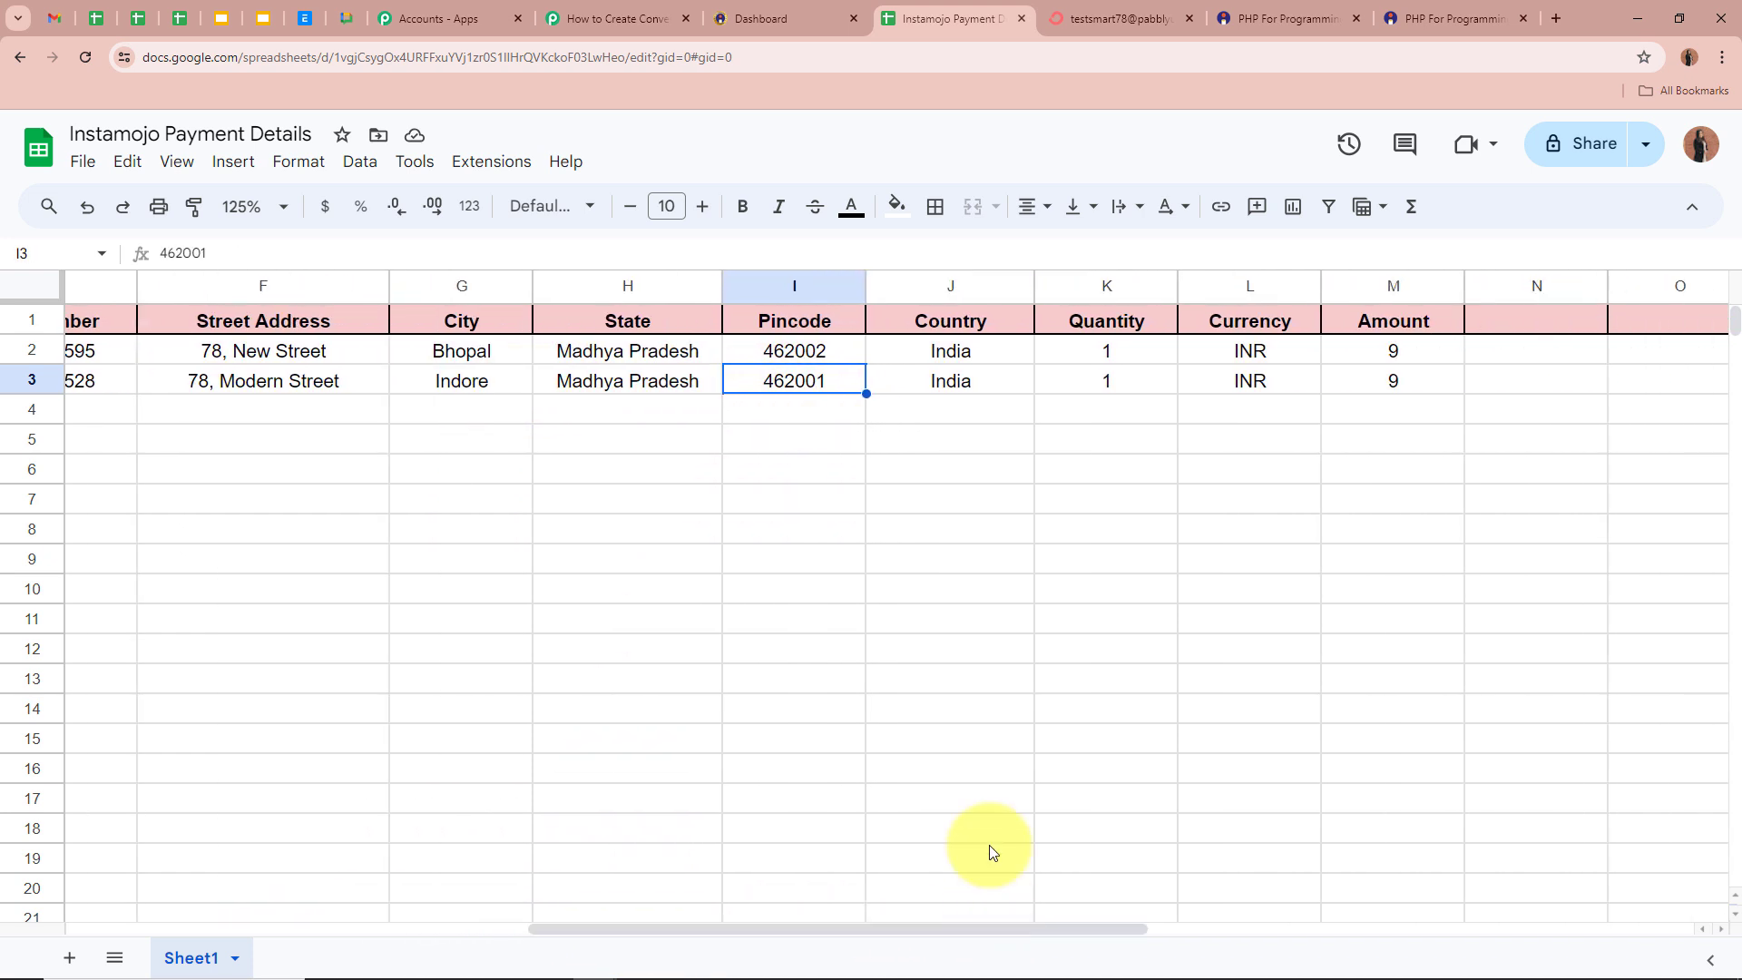
left_click(1003, 381)
left_click(1095, 392)
left_click(1232, 390)
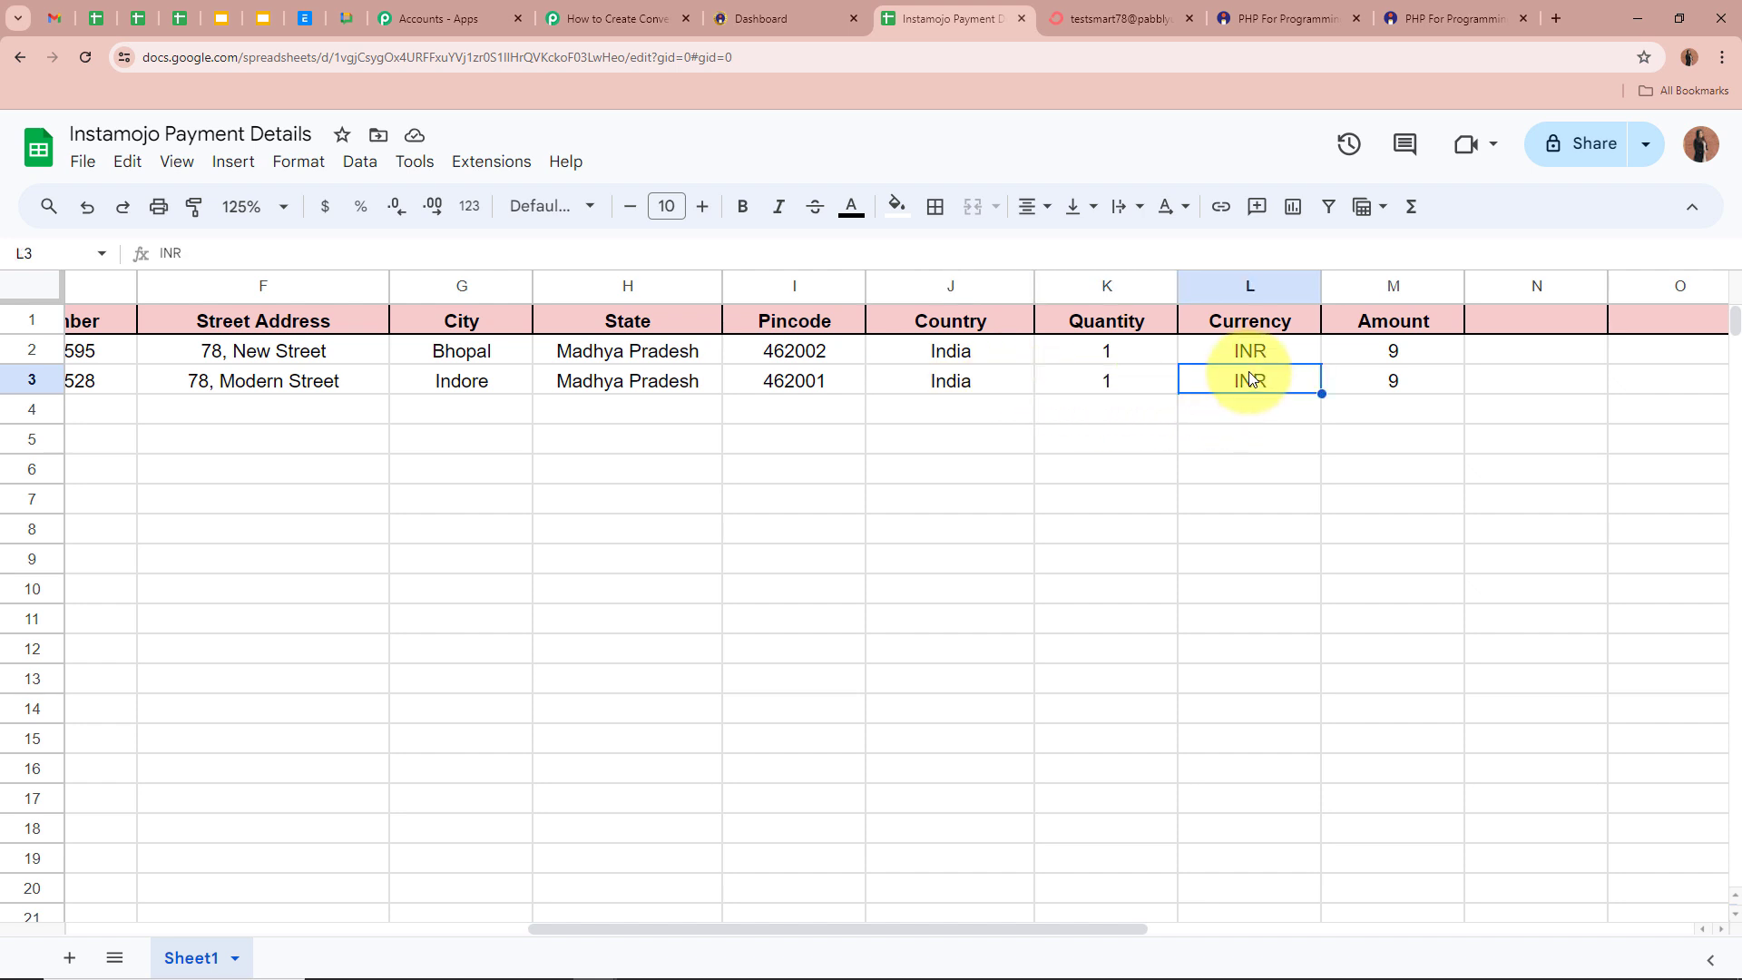
left_click(1380, 373)
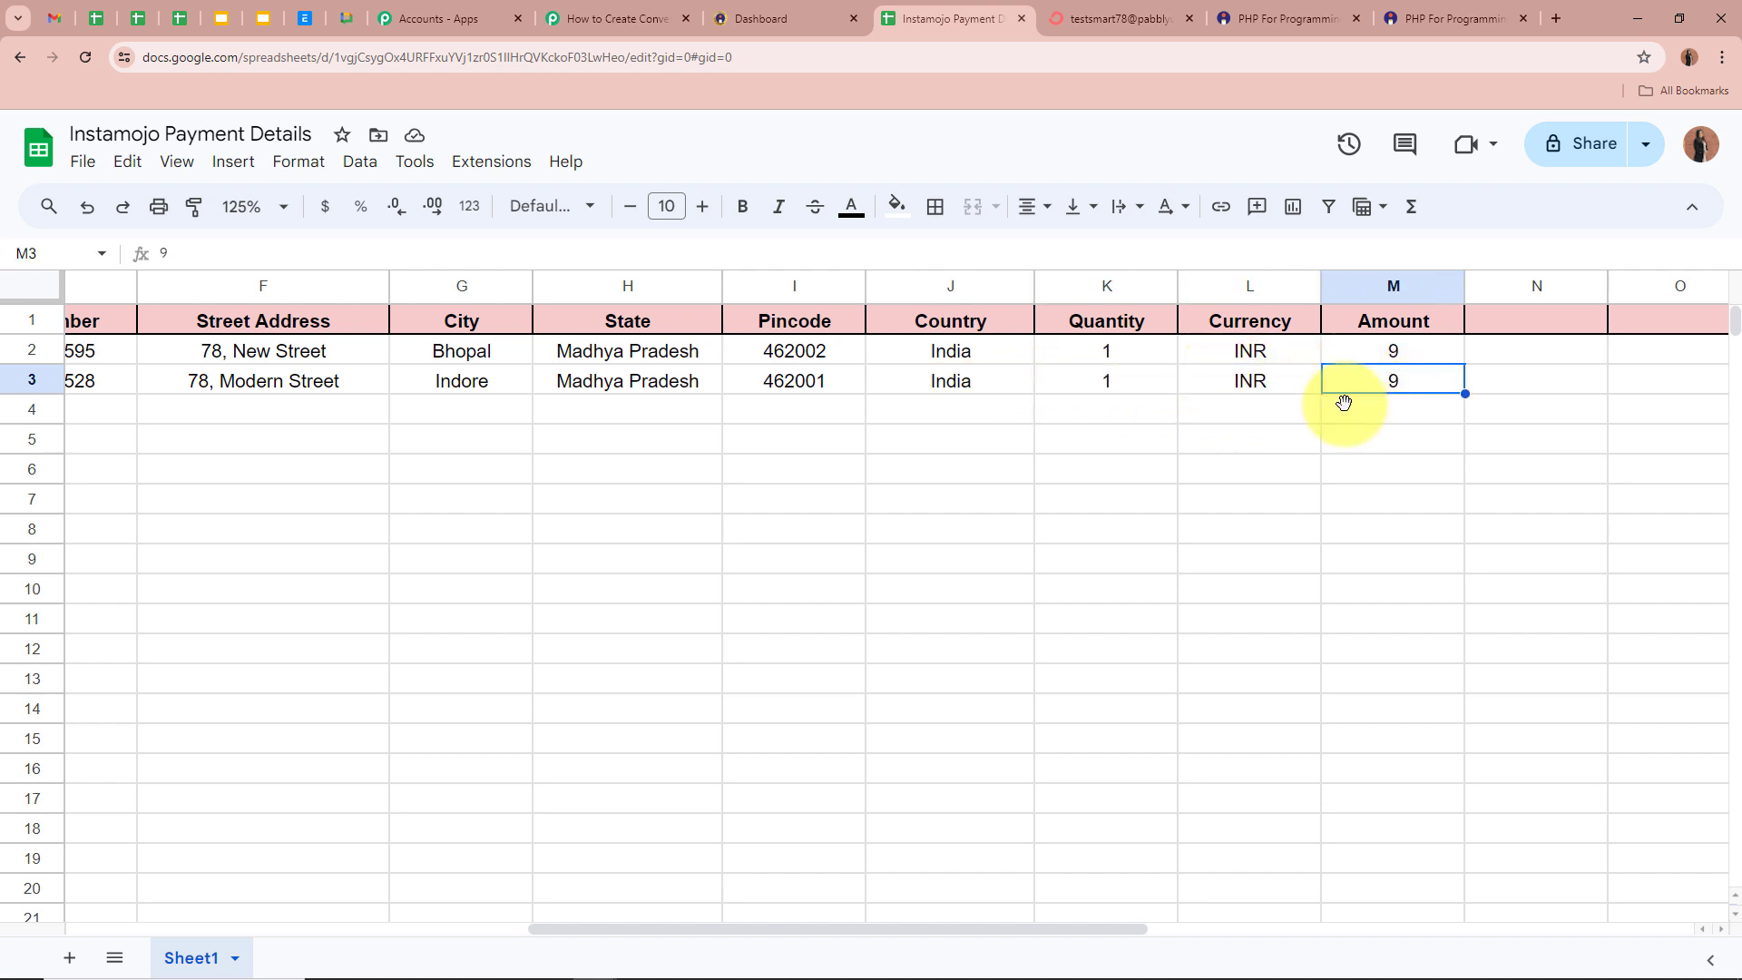
left_click_drag(849, 925, 416, 868)
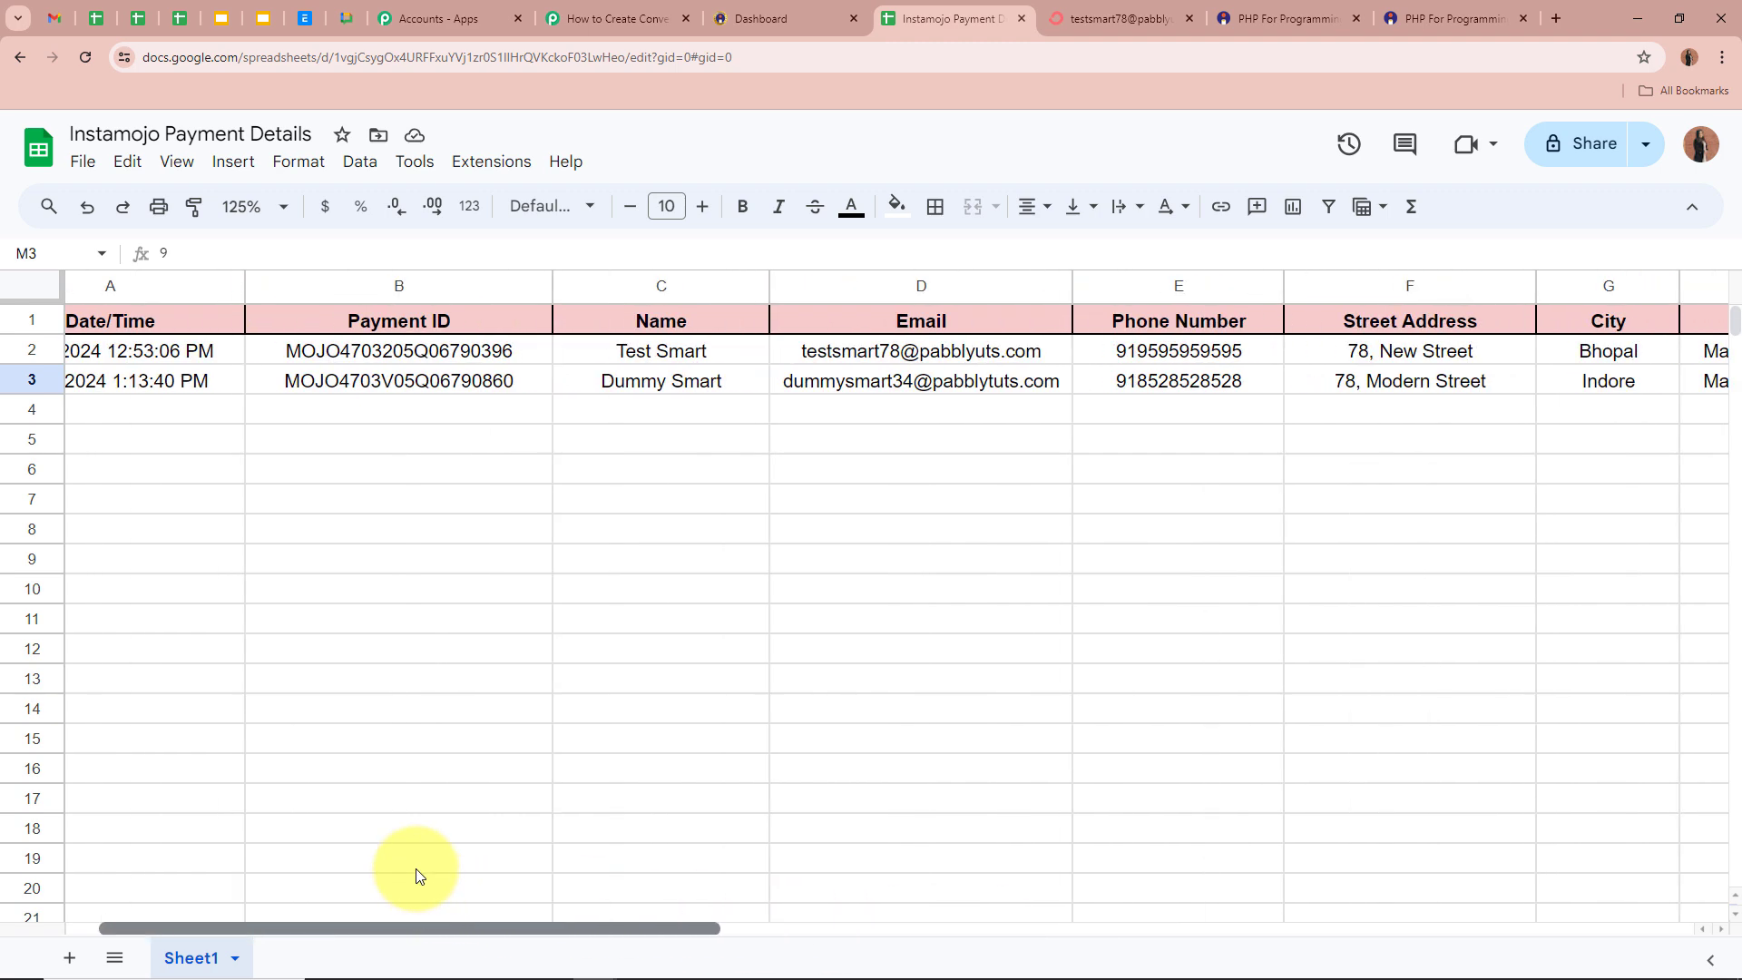
left_click_drag(291, 918, 215, 922)
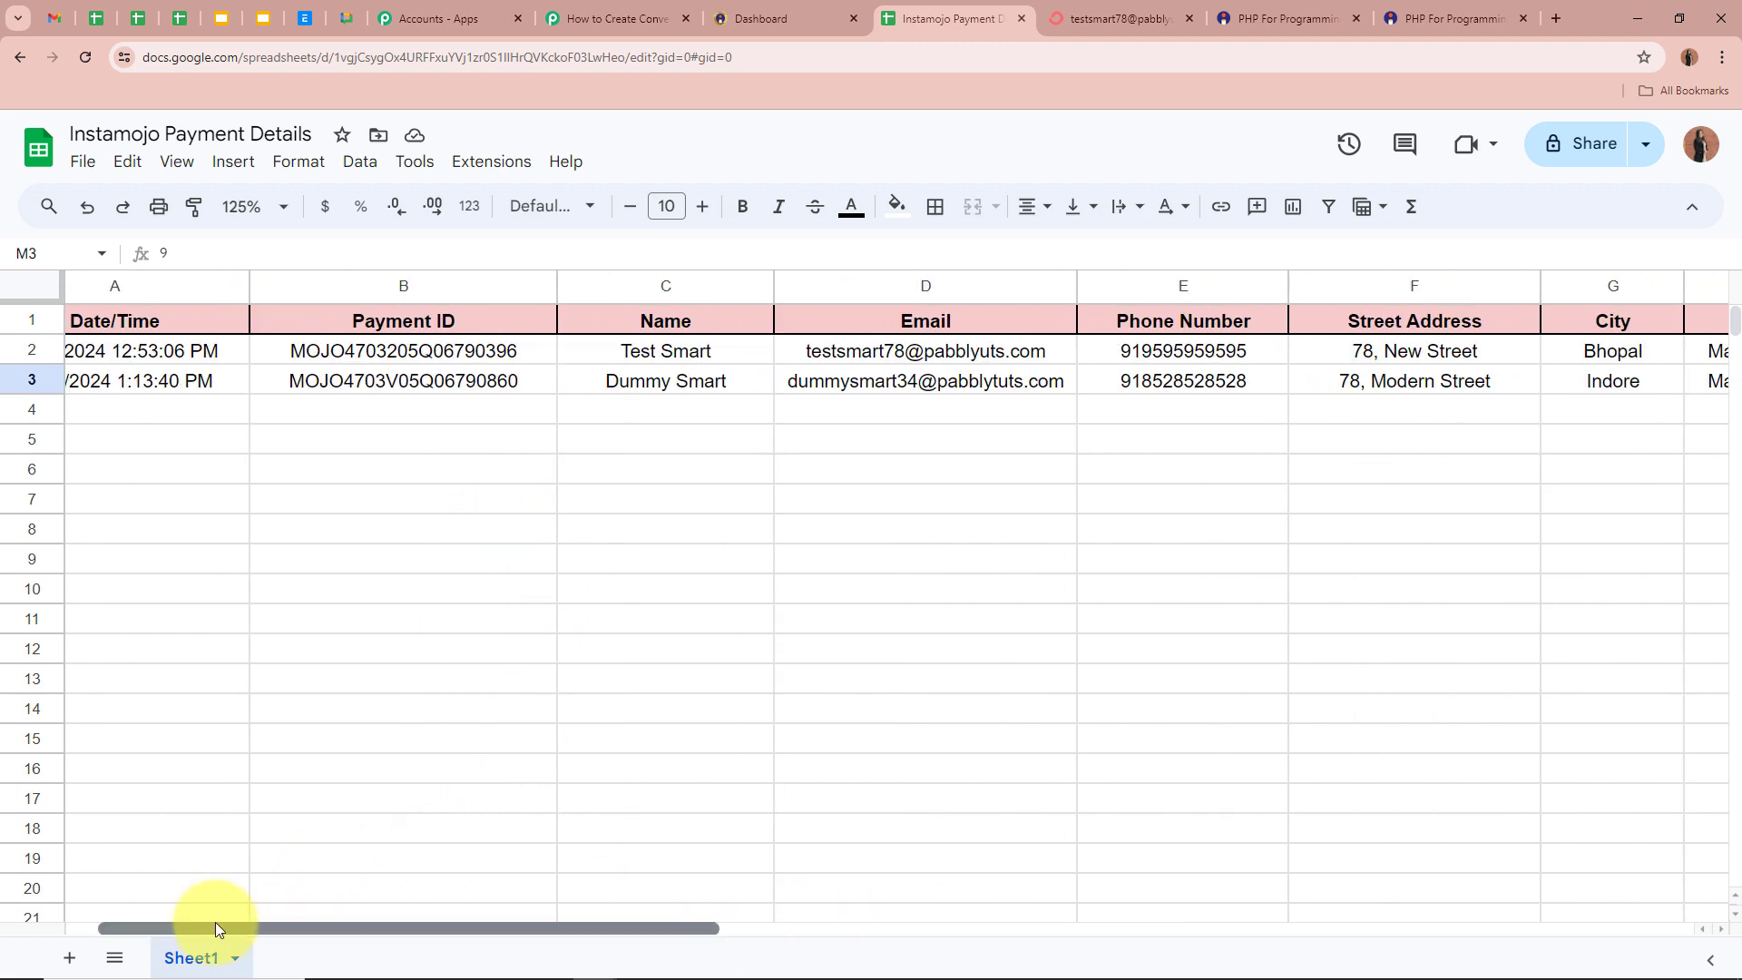
left_click(356, 553)
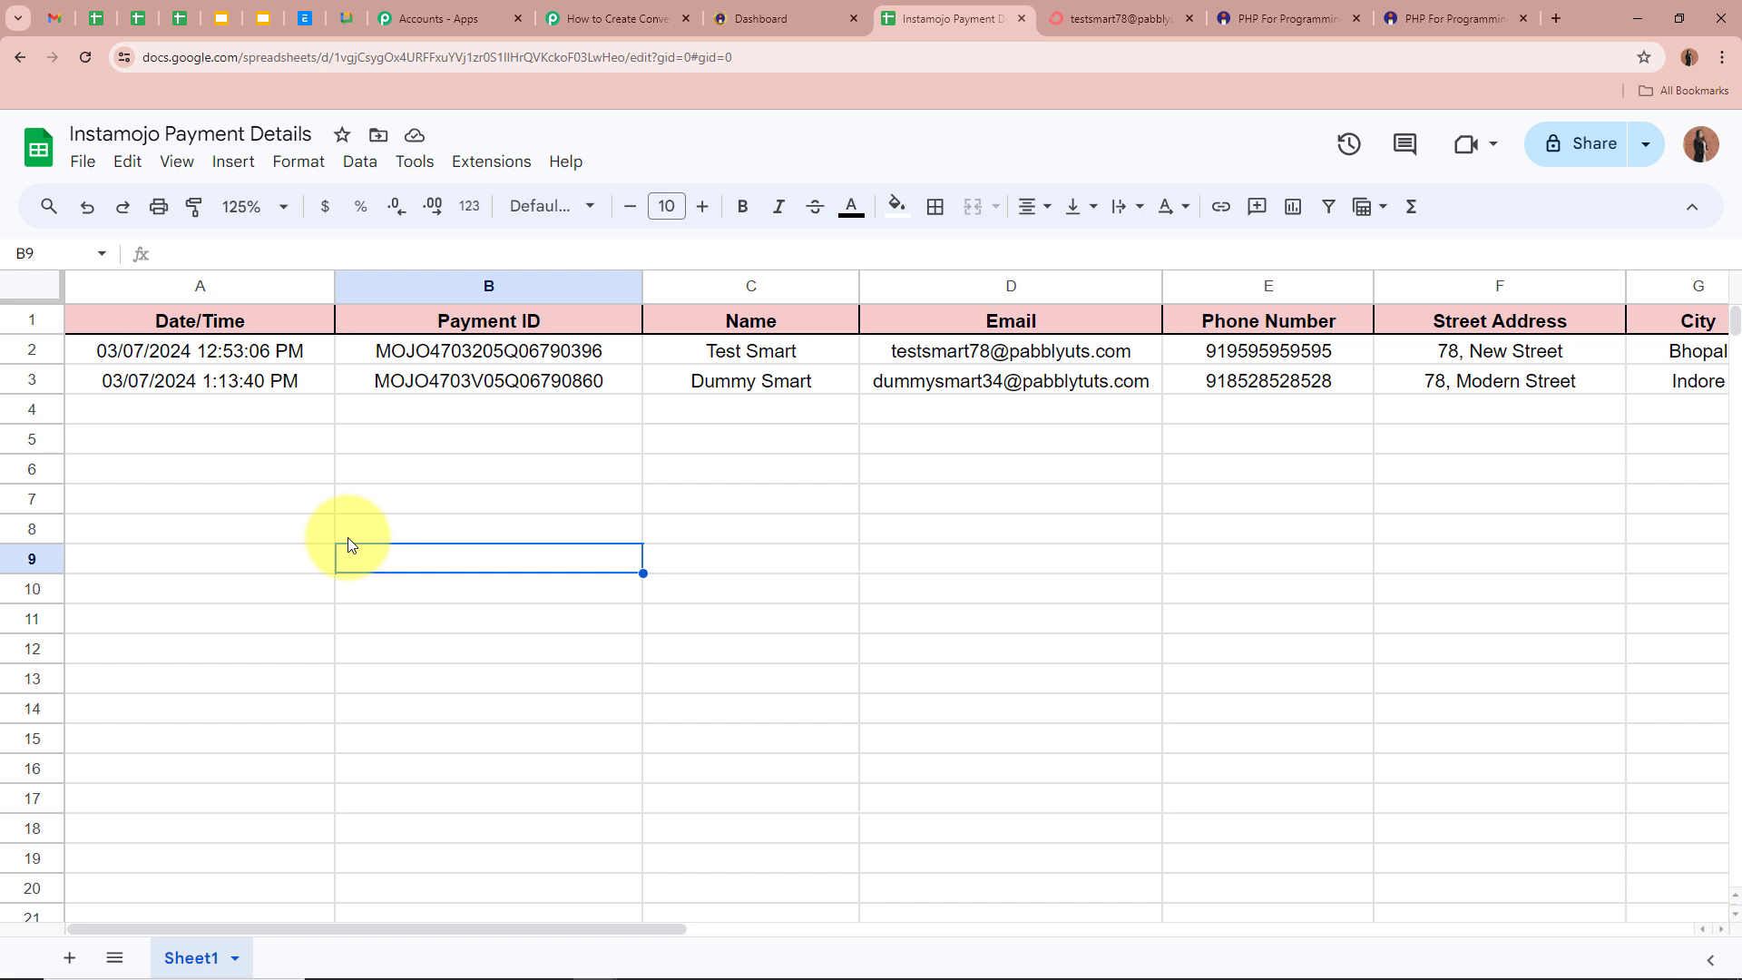
left_click(536, 527)
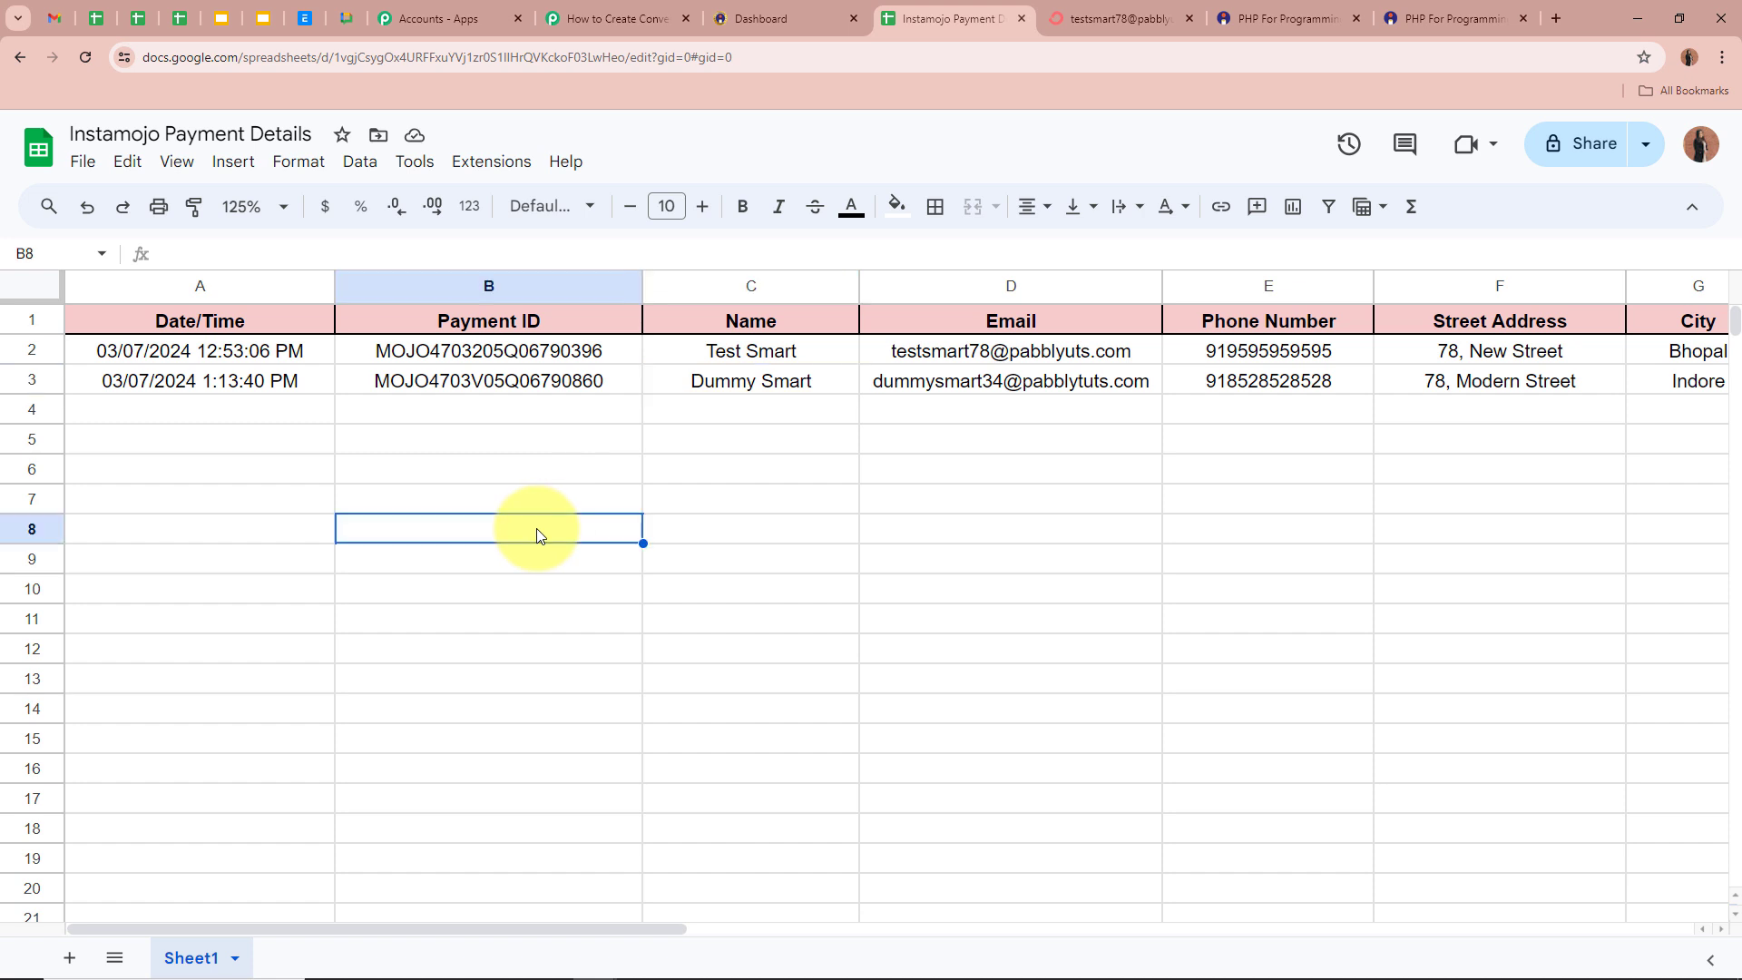
left_click(524, 499)
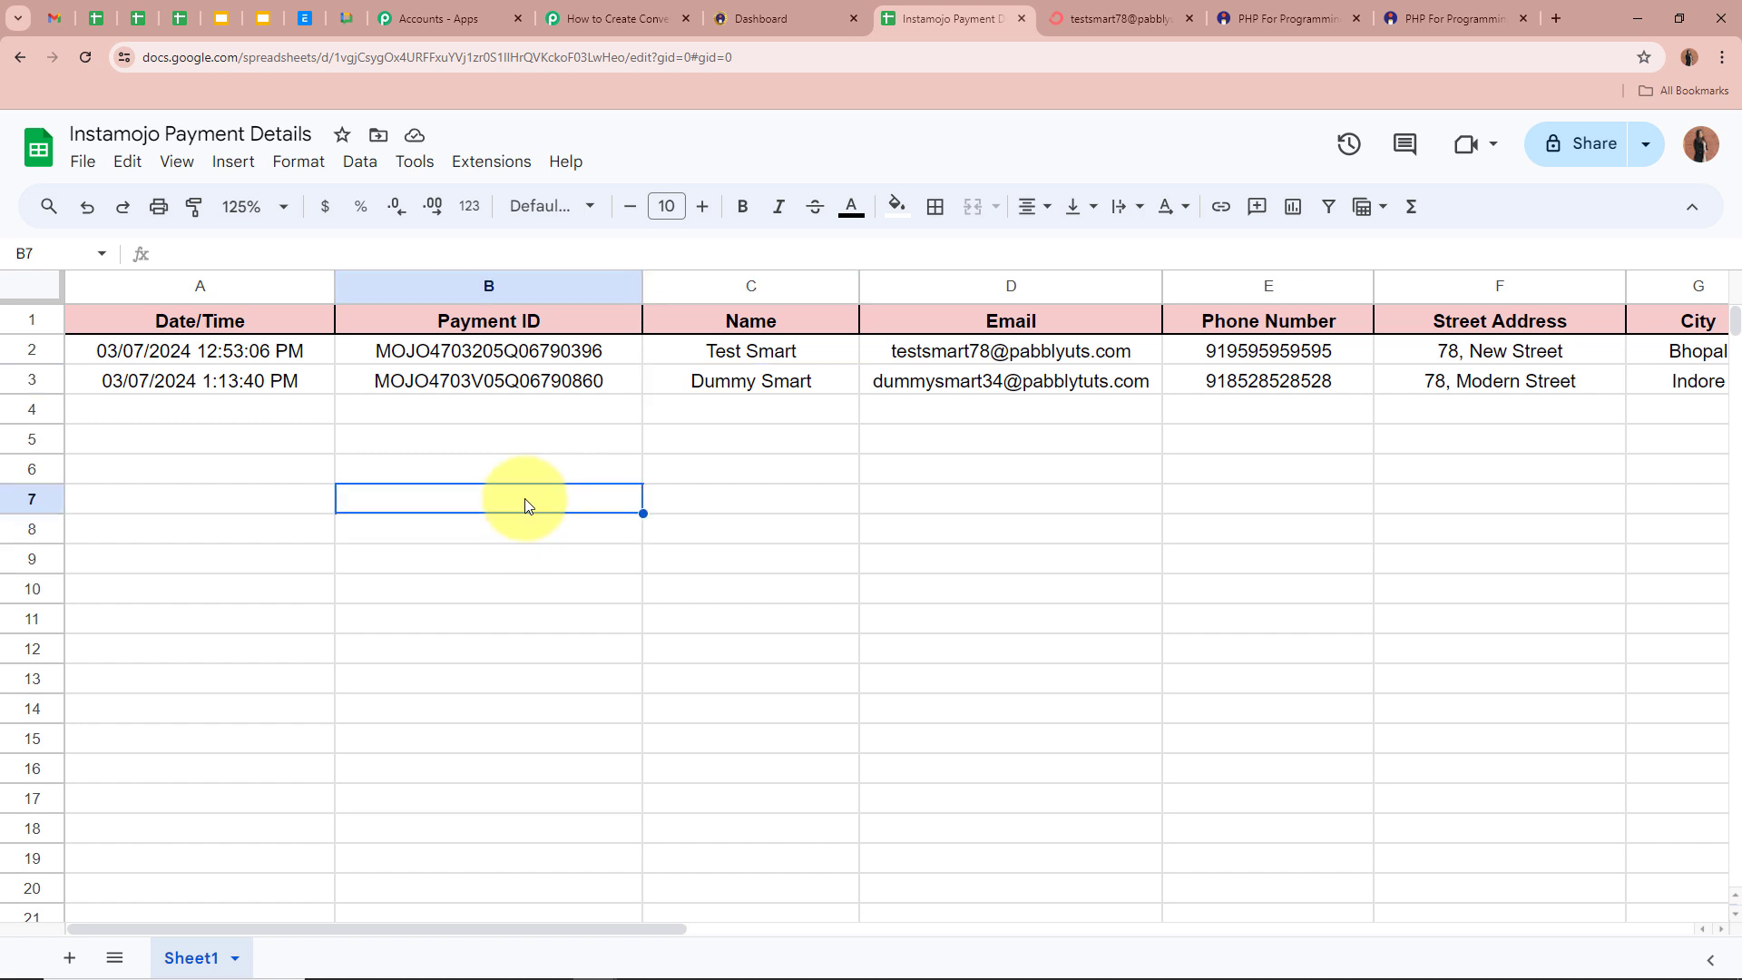
left_click(1116, 18)
- Open the newest subscriber and review their name, email, mobile and sequences
left_click(229, 156)
left_click(257, 243)
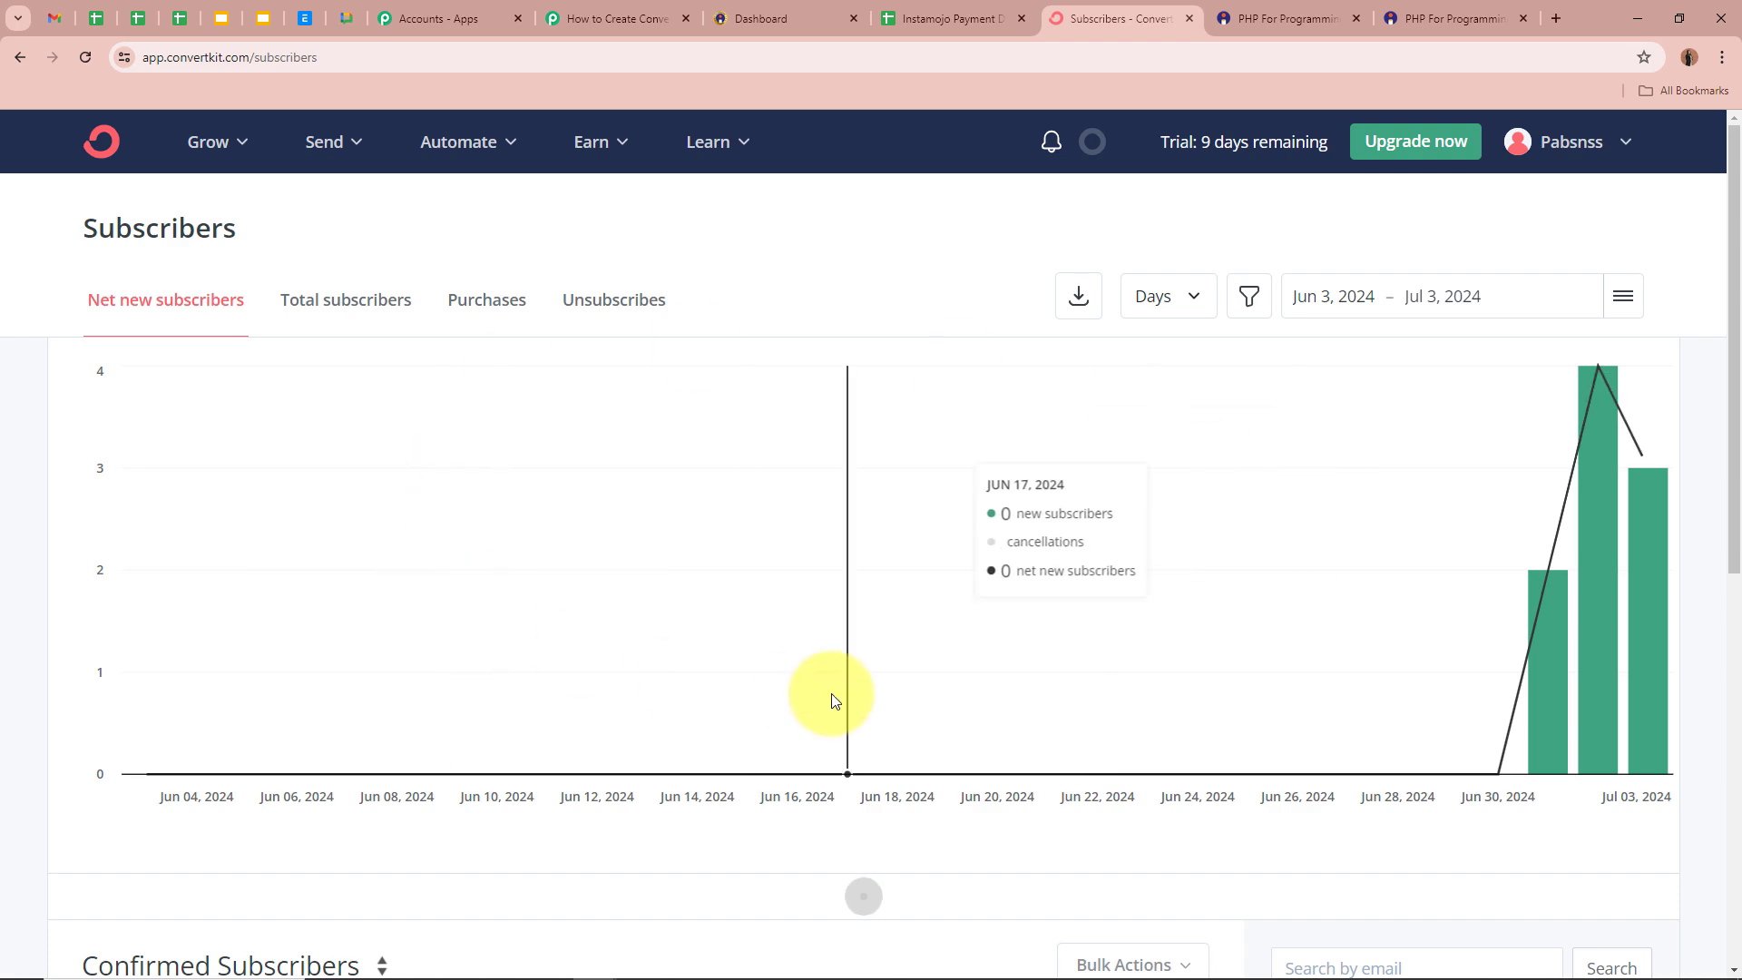
scroll(852, 753, "down", 6)
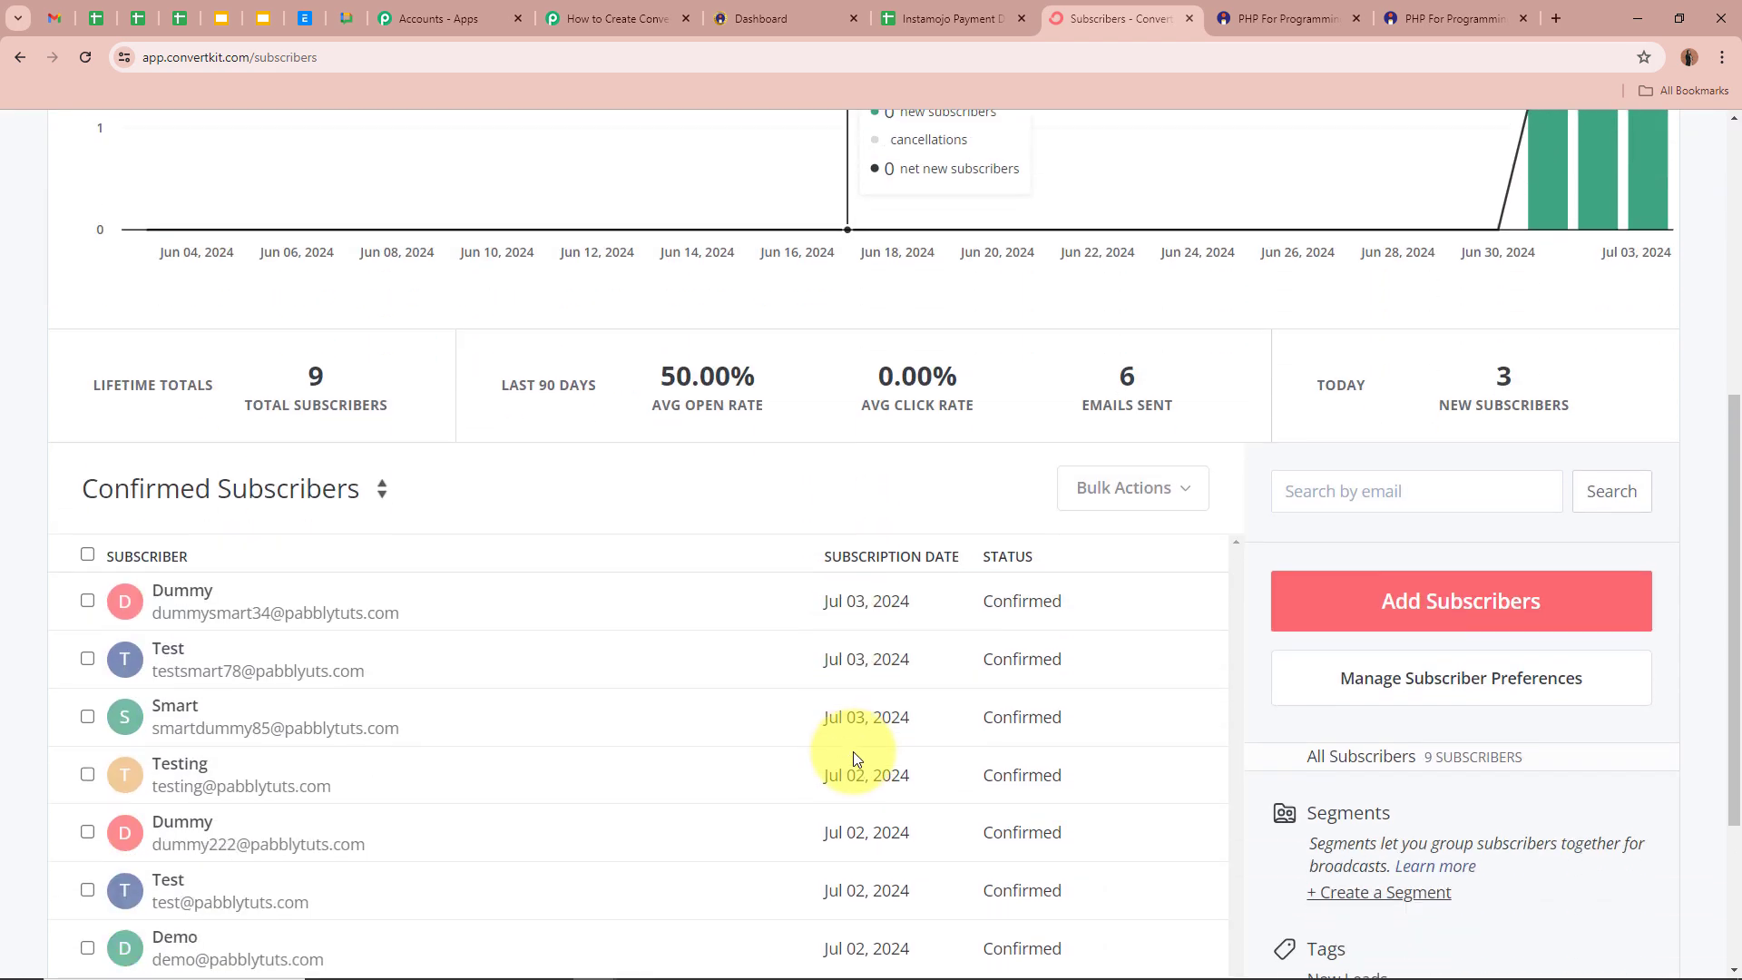
left_click(166, 599)
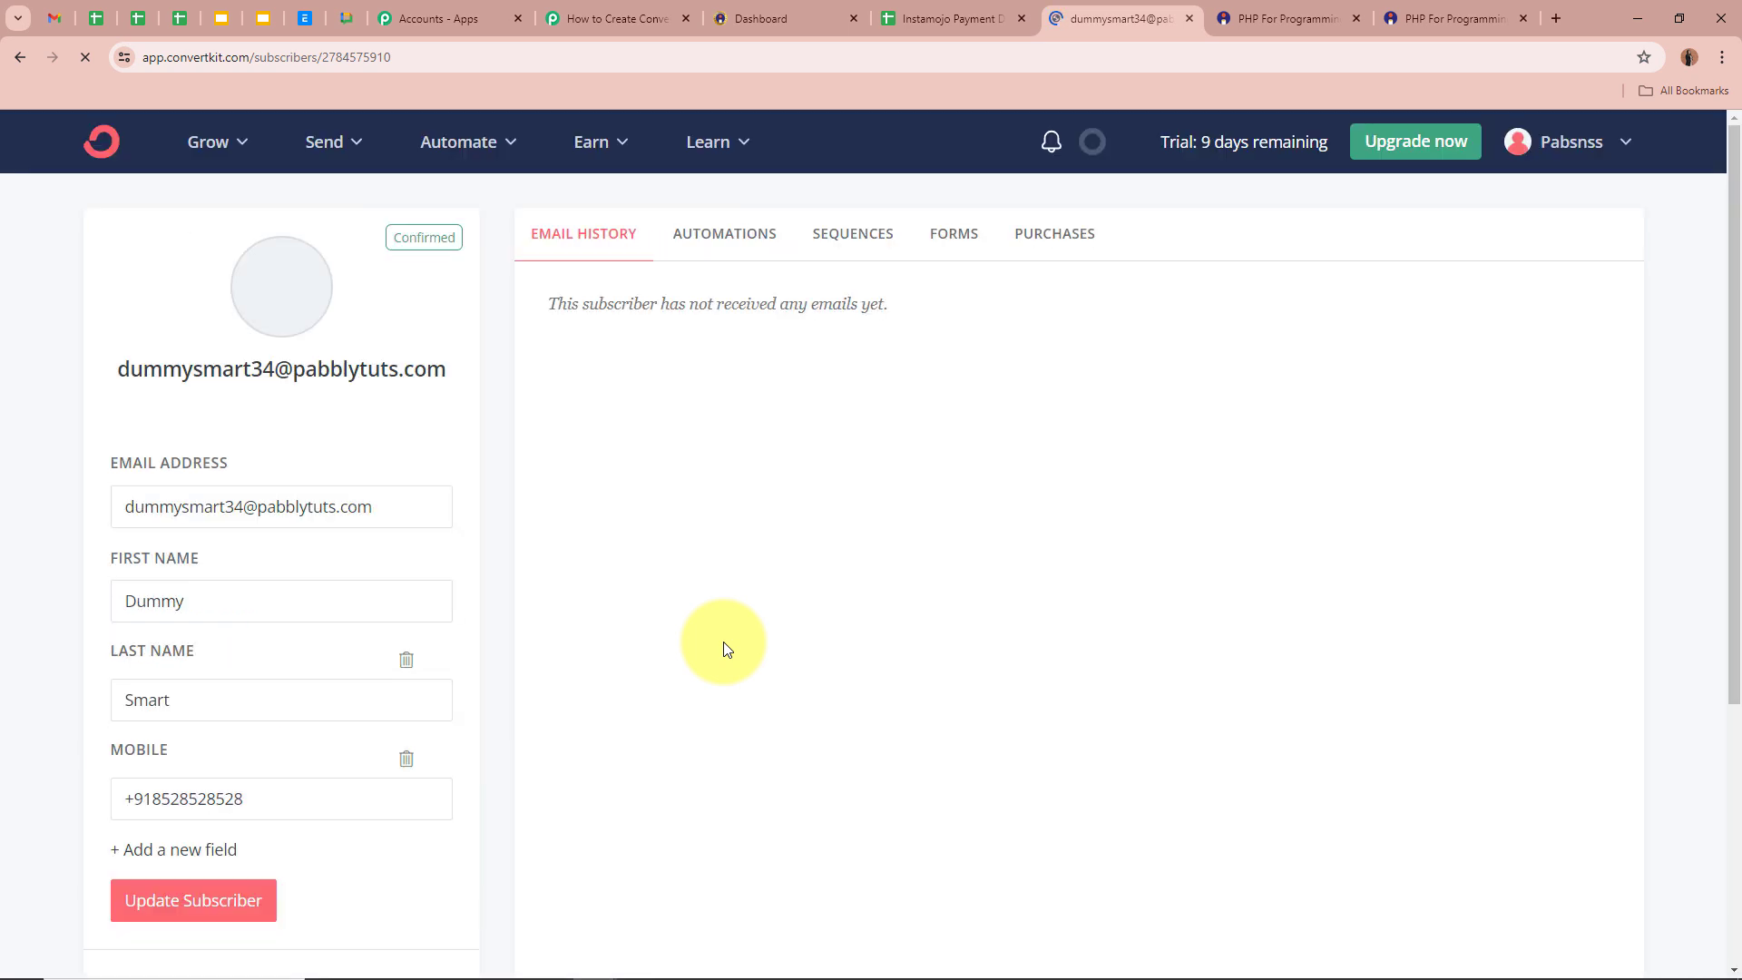
left_click(280, 598)
left_click(254, 704)
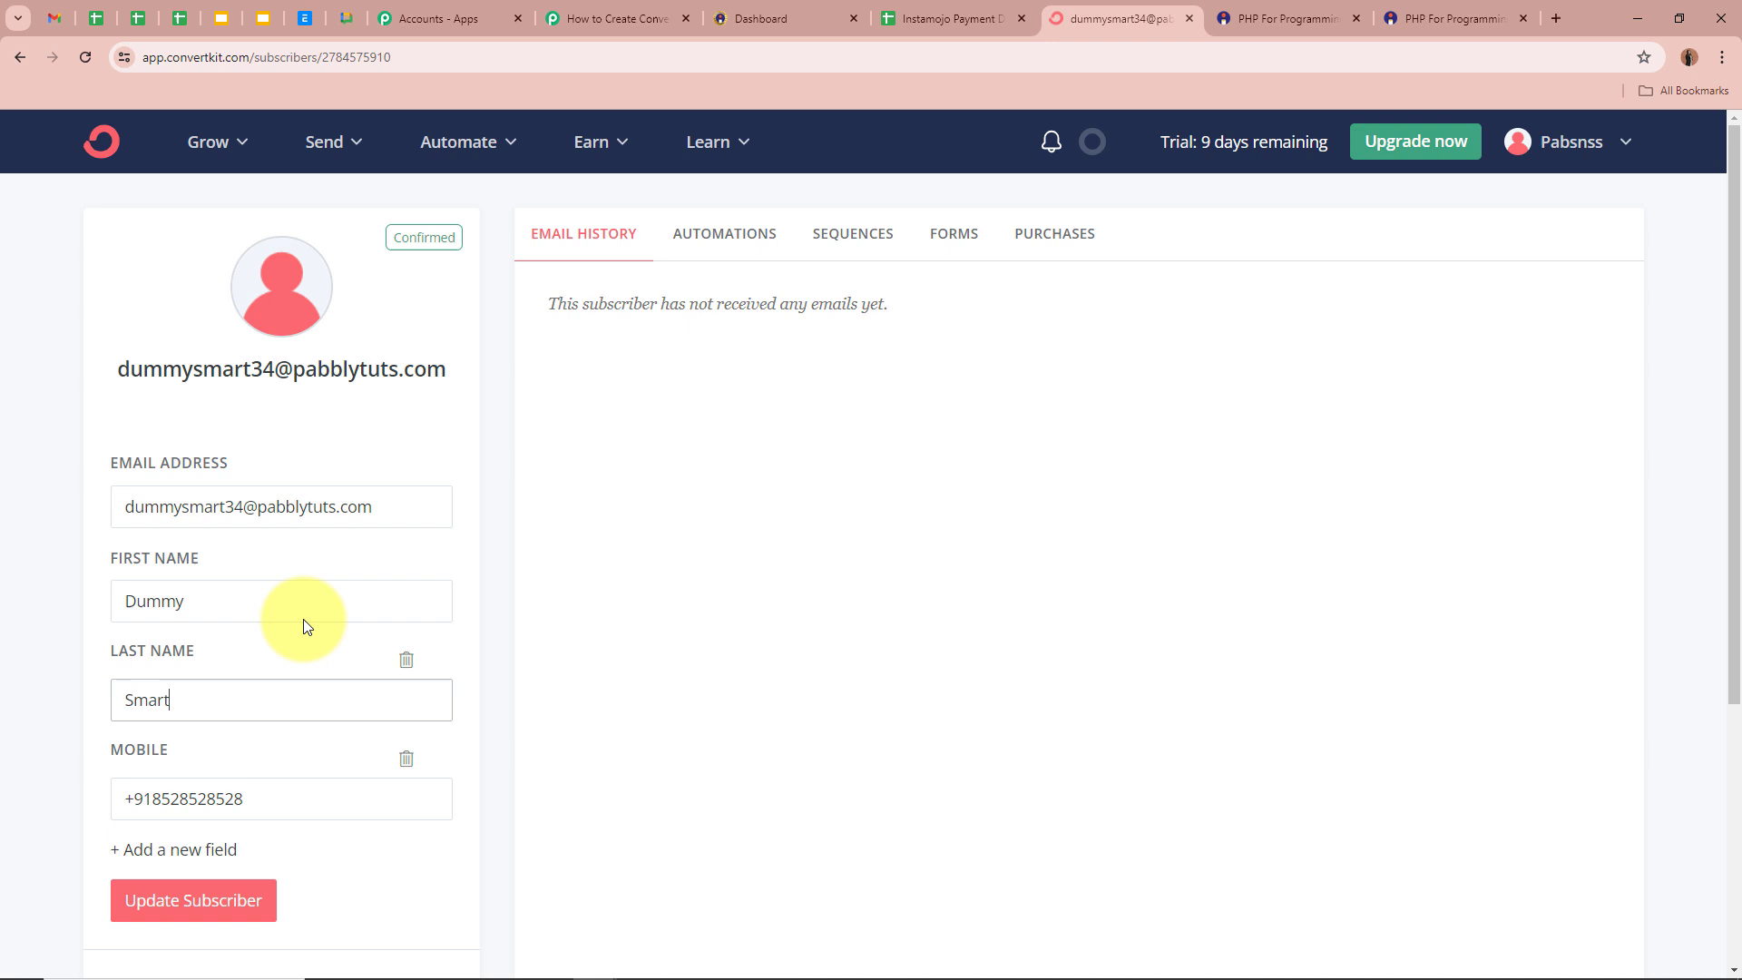
left_click(410, 513)
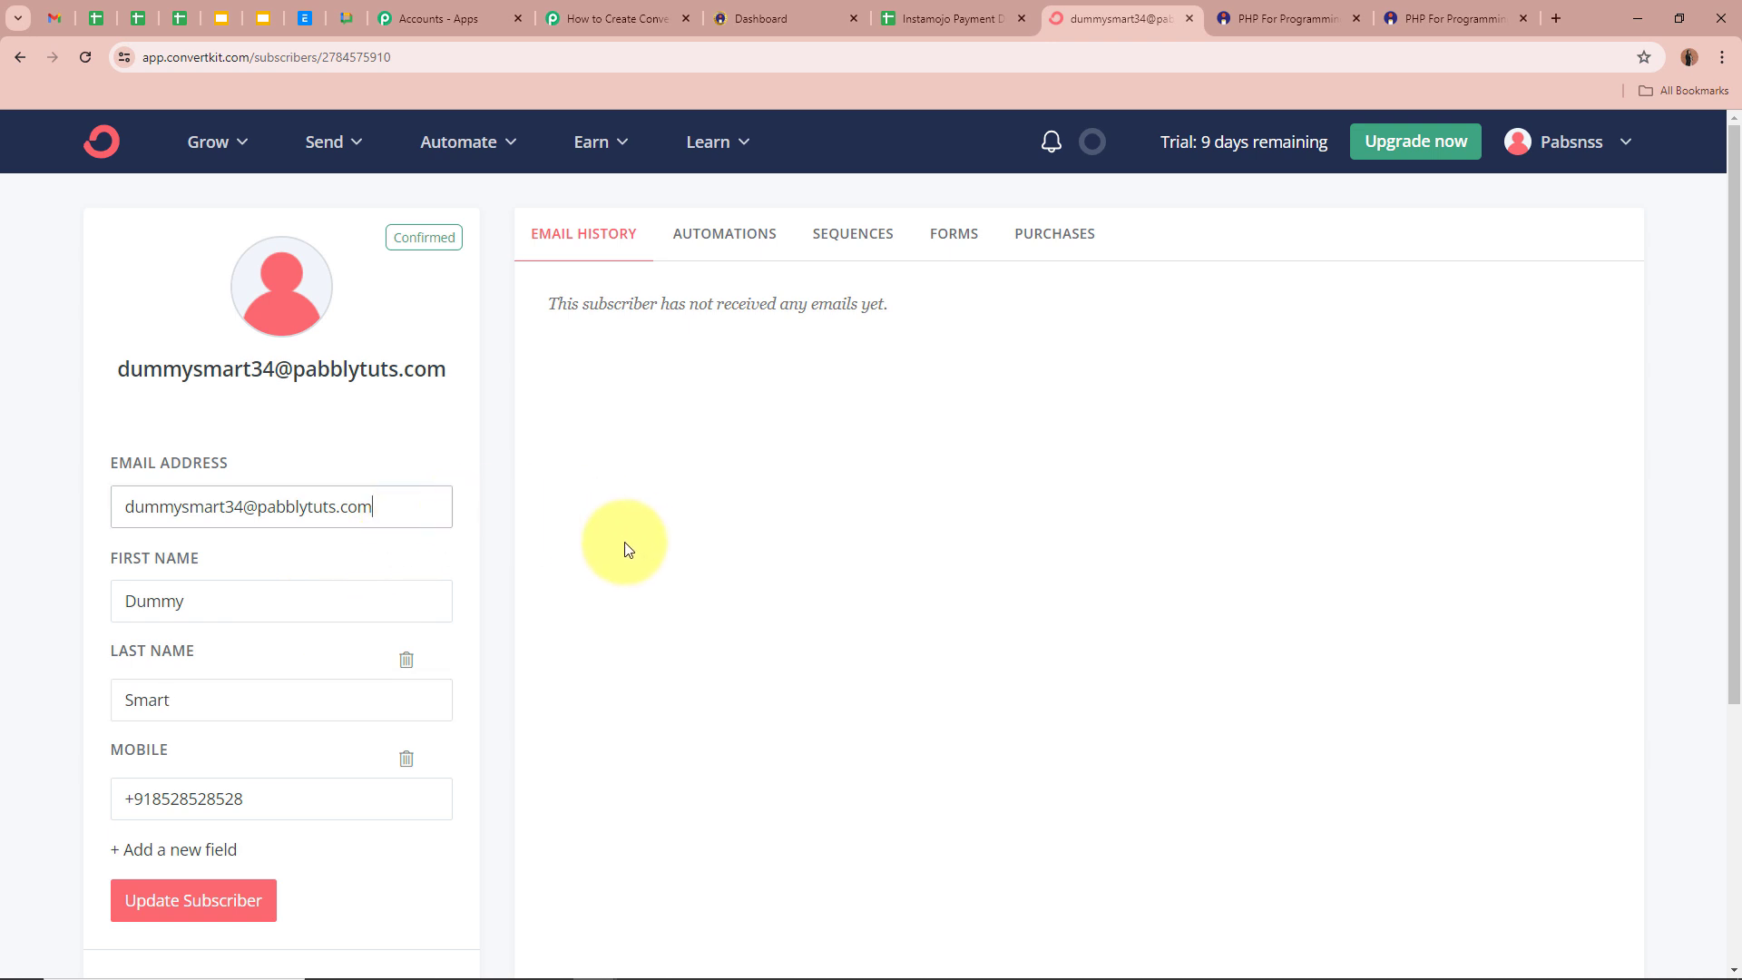
left_click(260, 804)
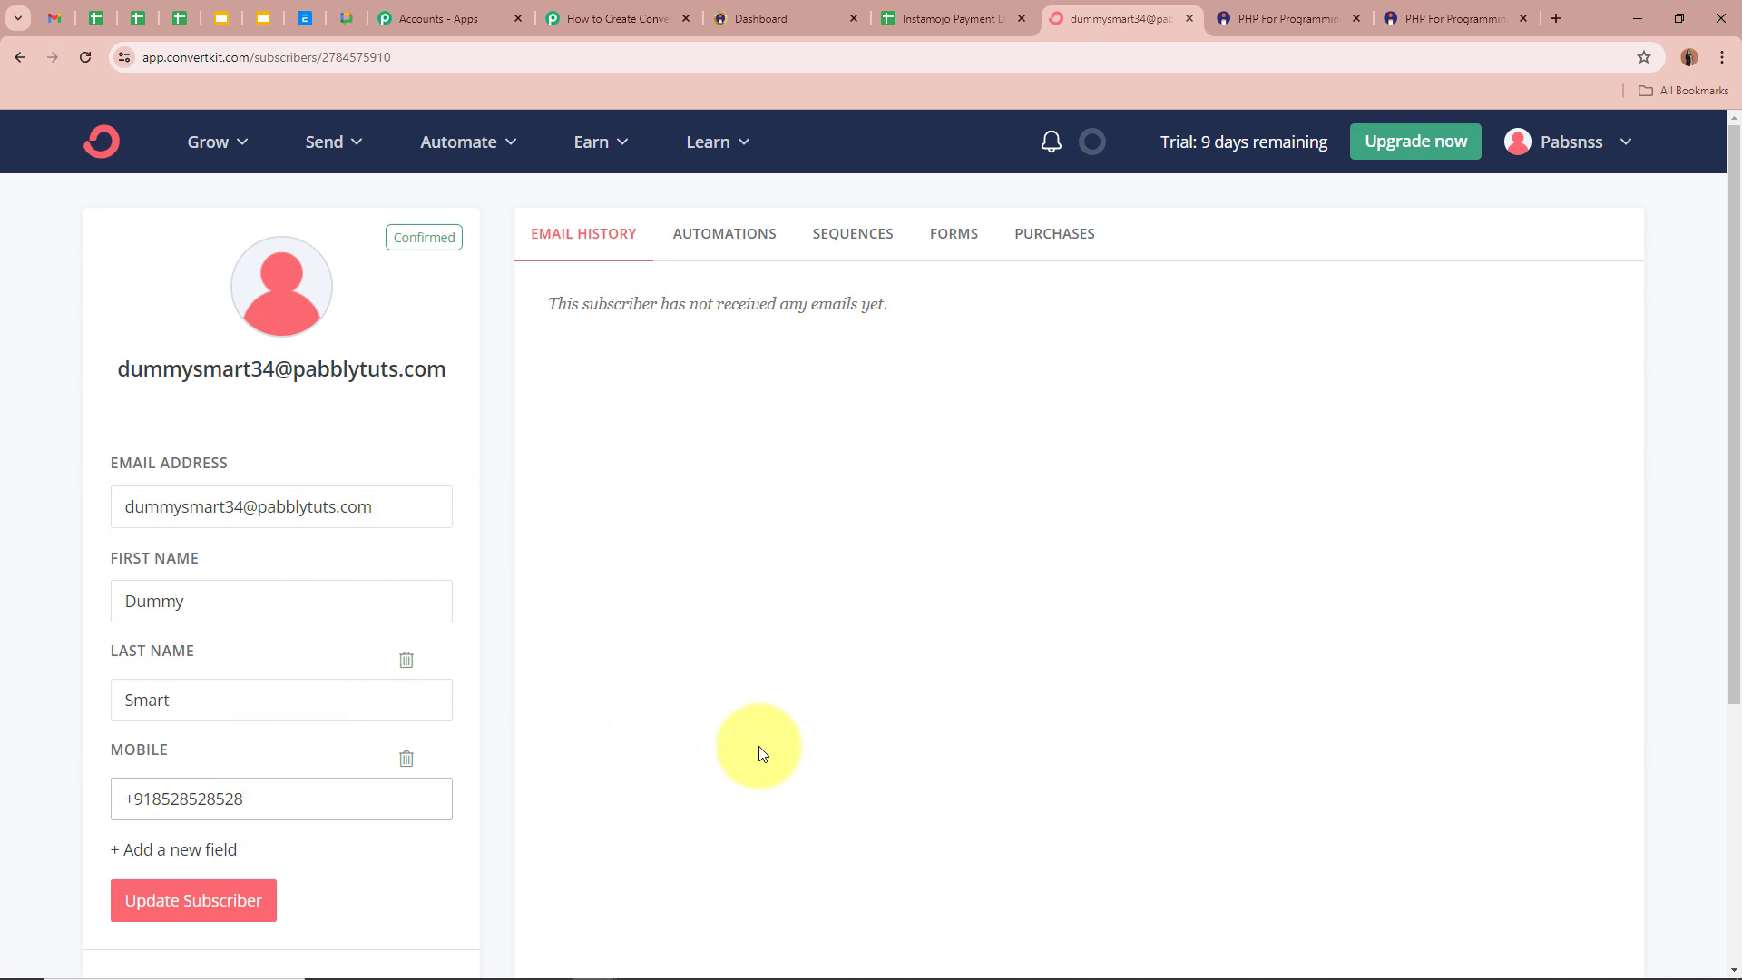
left_click(866, 234)
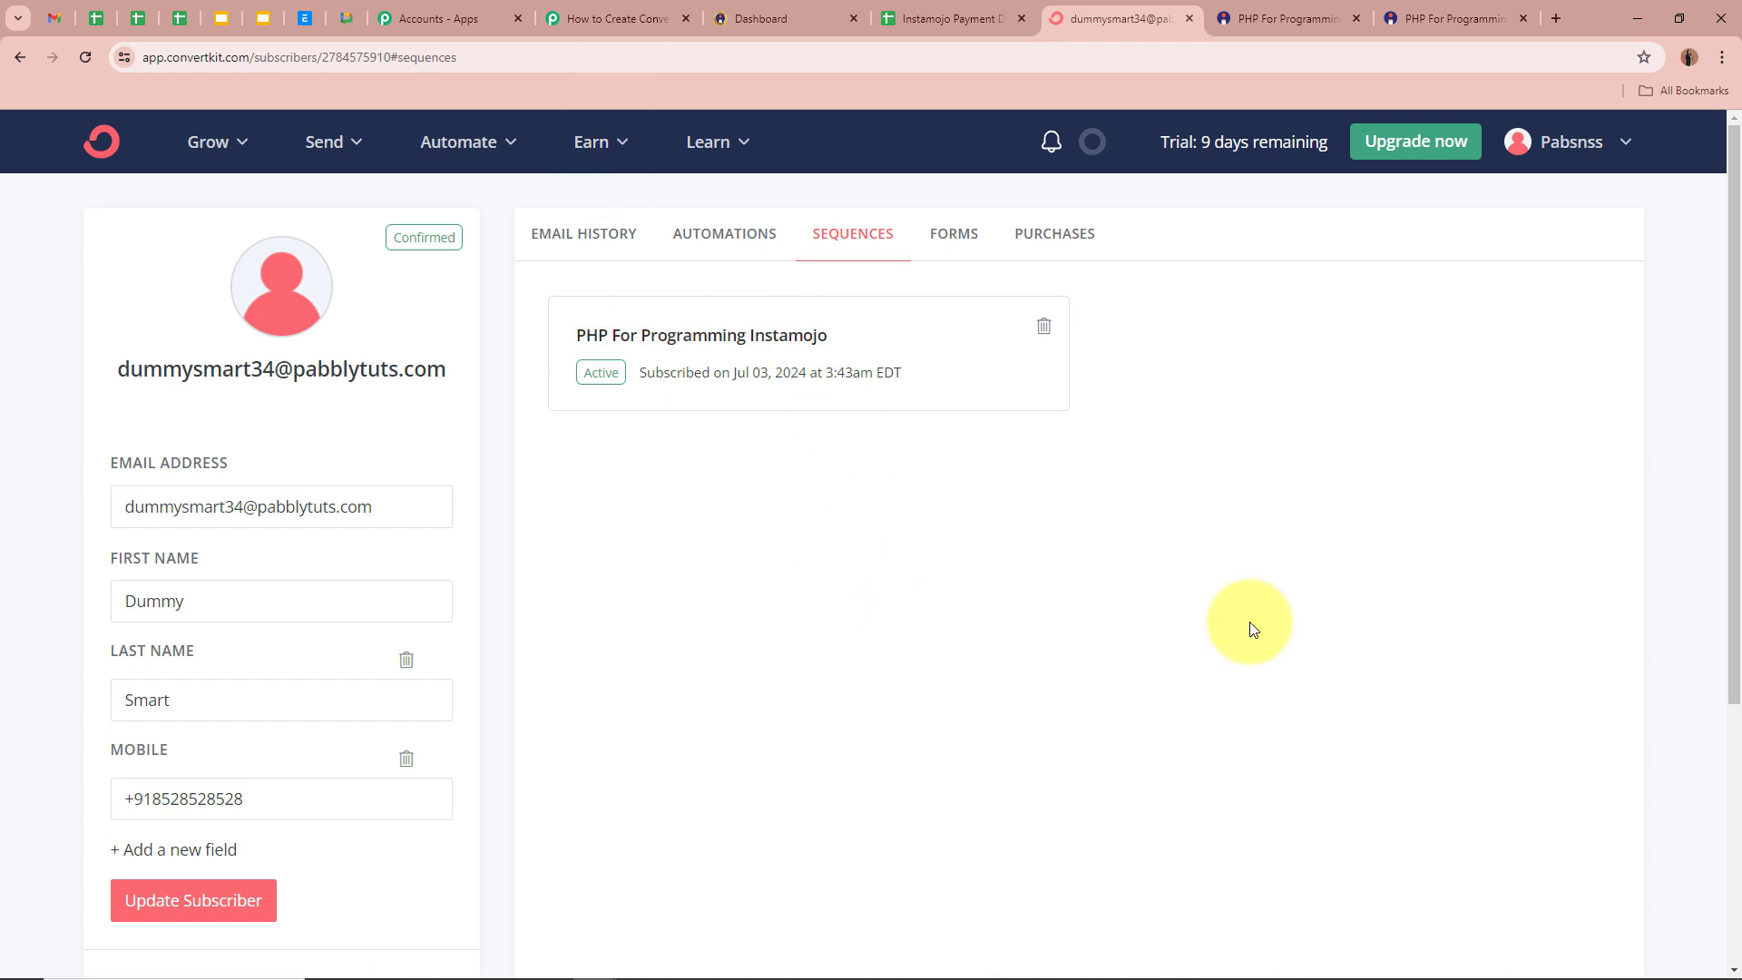
- Return to the Pabbly Connect workflow and look over its five steps
left_click(580, 18)
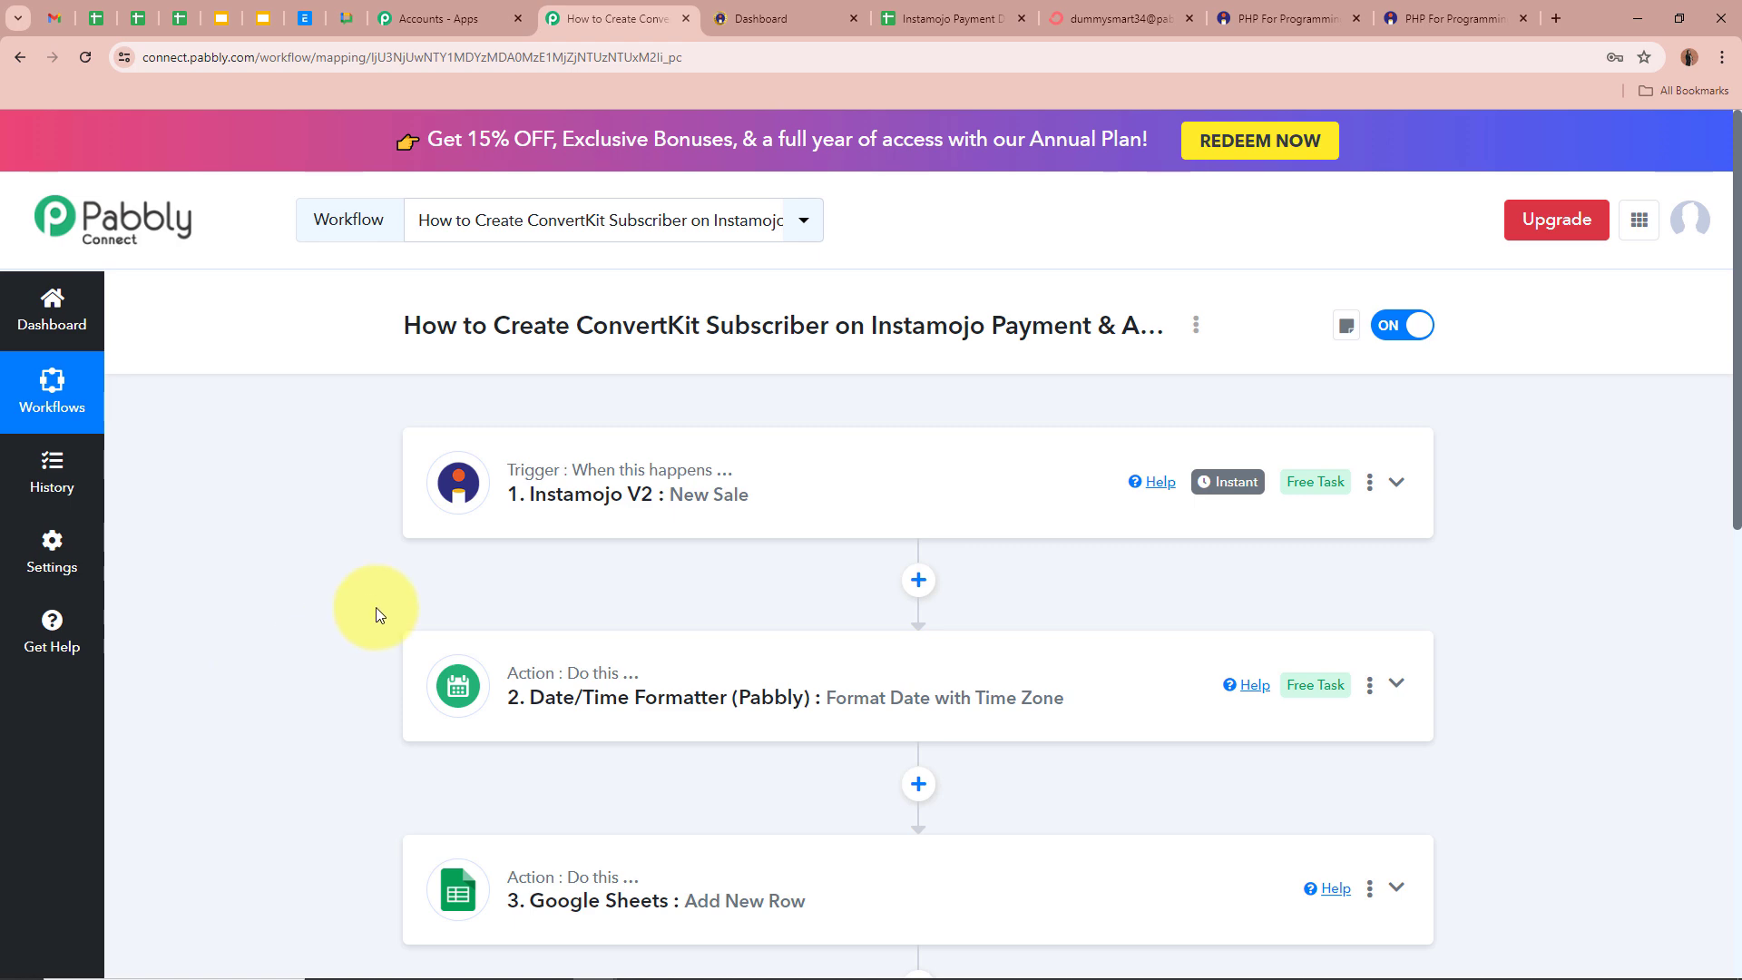
scroll(373, 573, "down", 8)
scroll(373, 573, "up", 8)
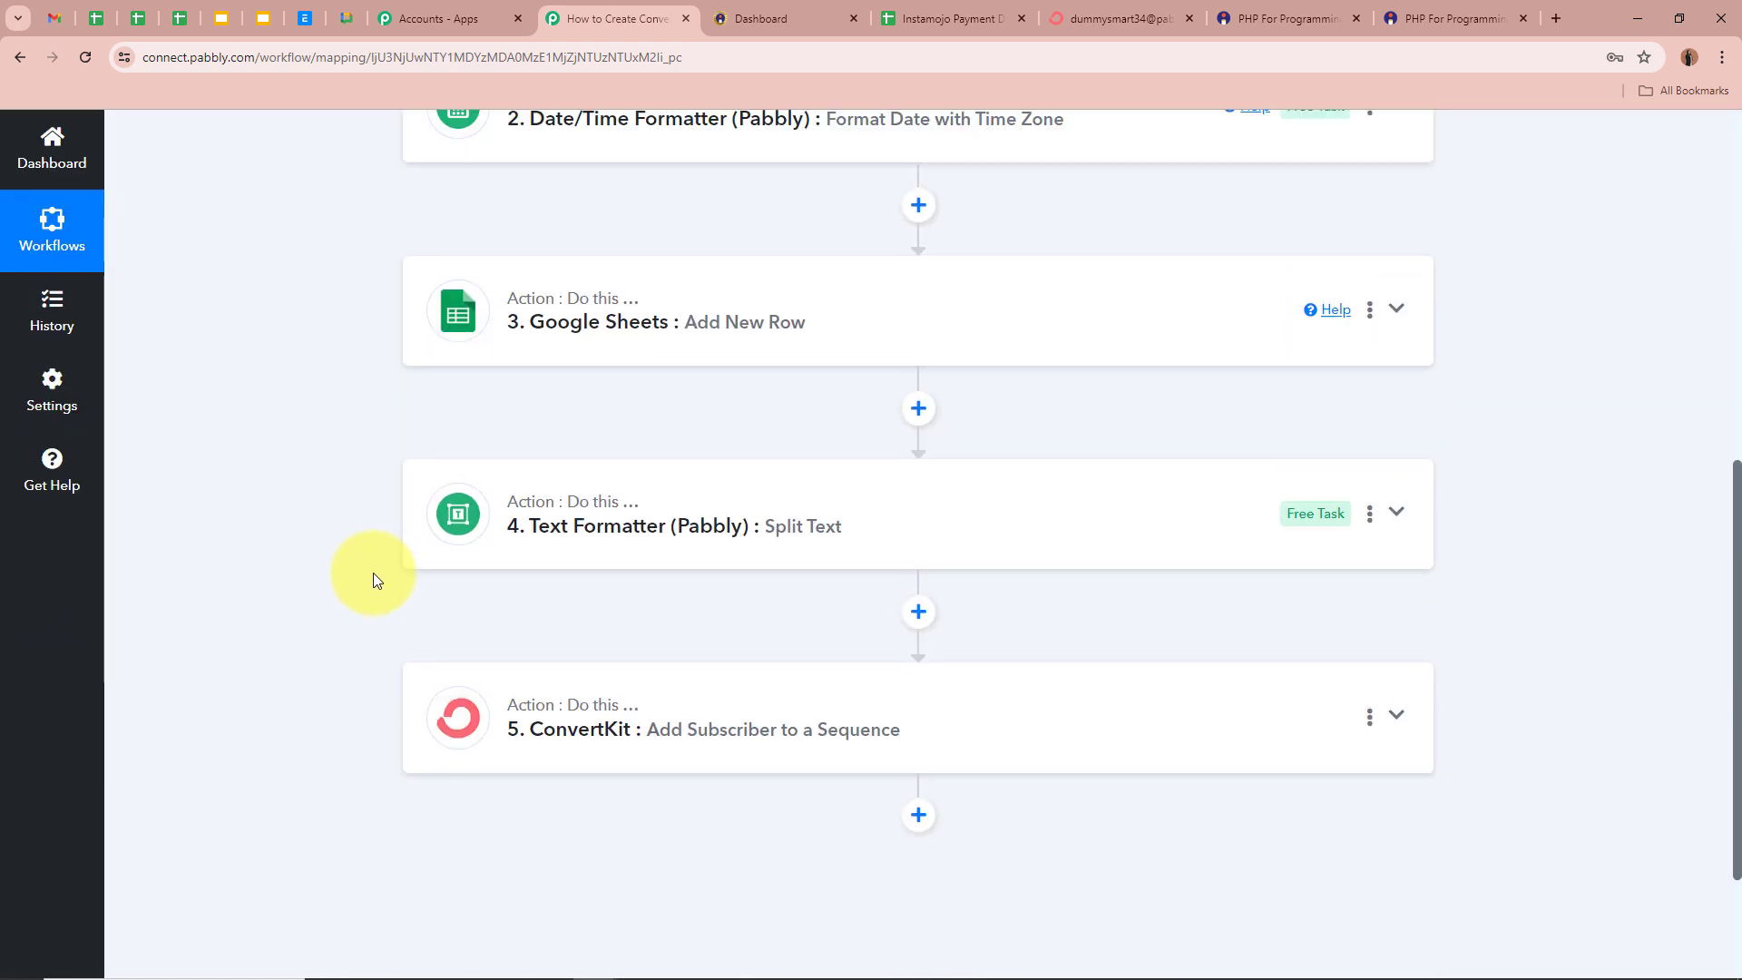